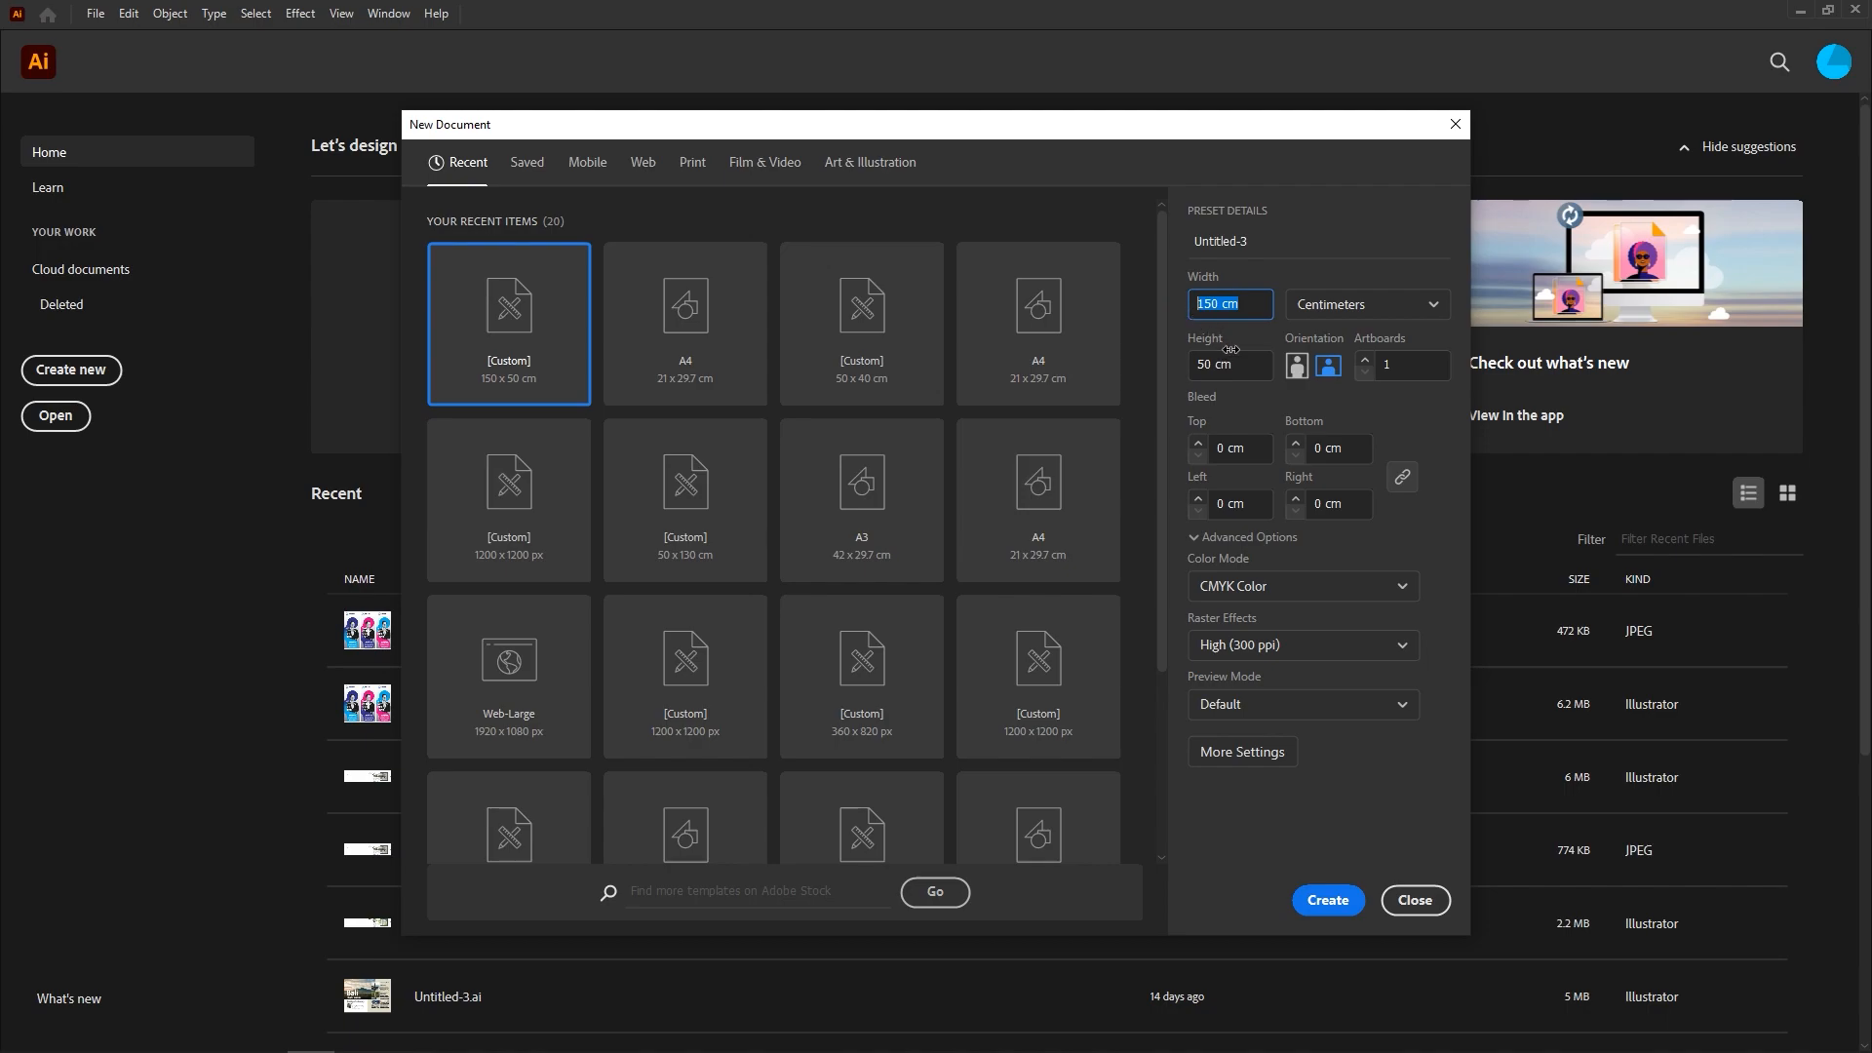
Create a new 150 × 50 cm document with 3 artboards, CMYK colour mode and 300 ppi raster effects
{"action": "left_click_drag", "start_coordinate": [1241, 368], "coordinate": [1193, 366]}
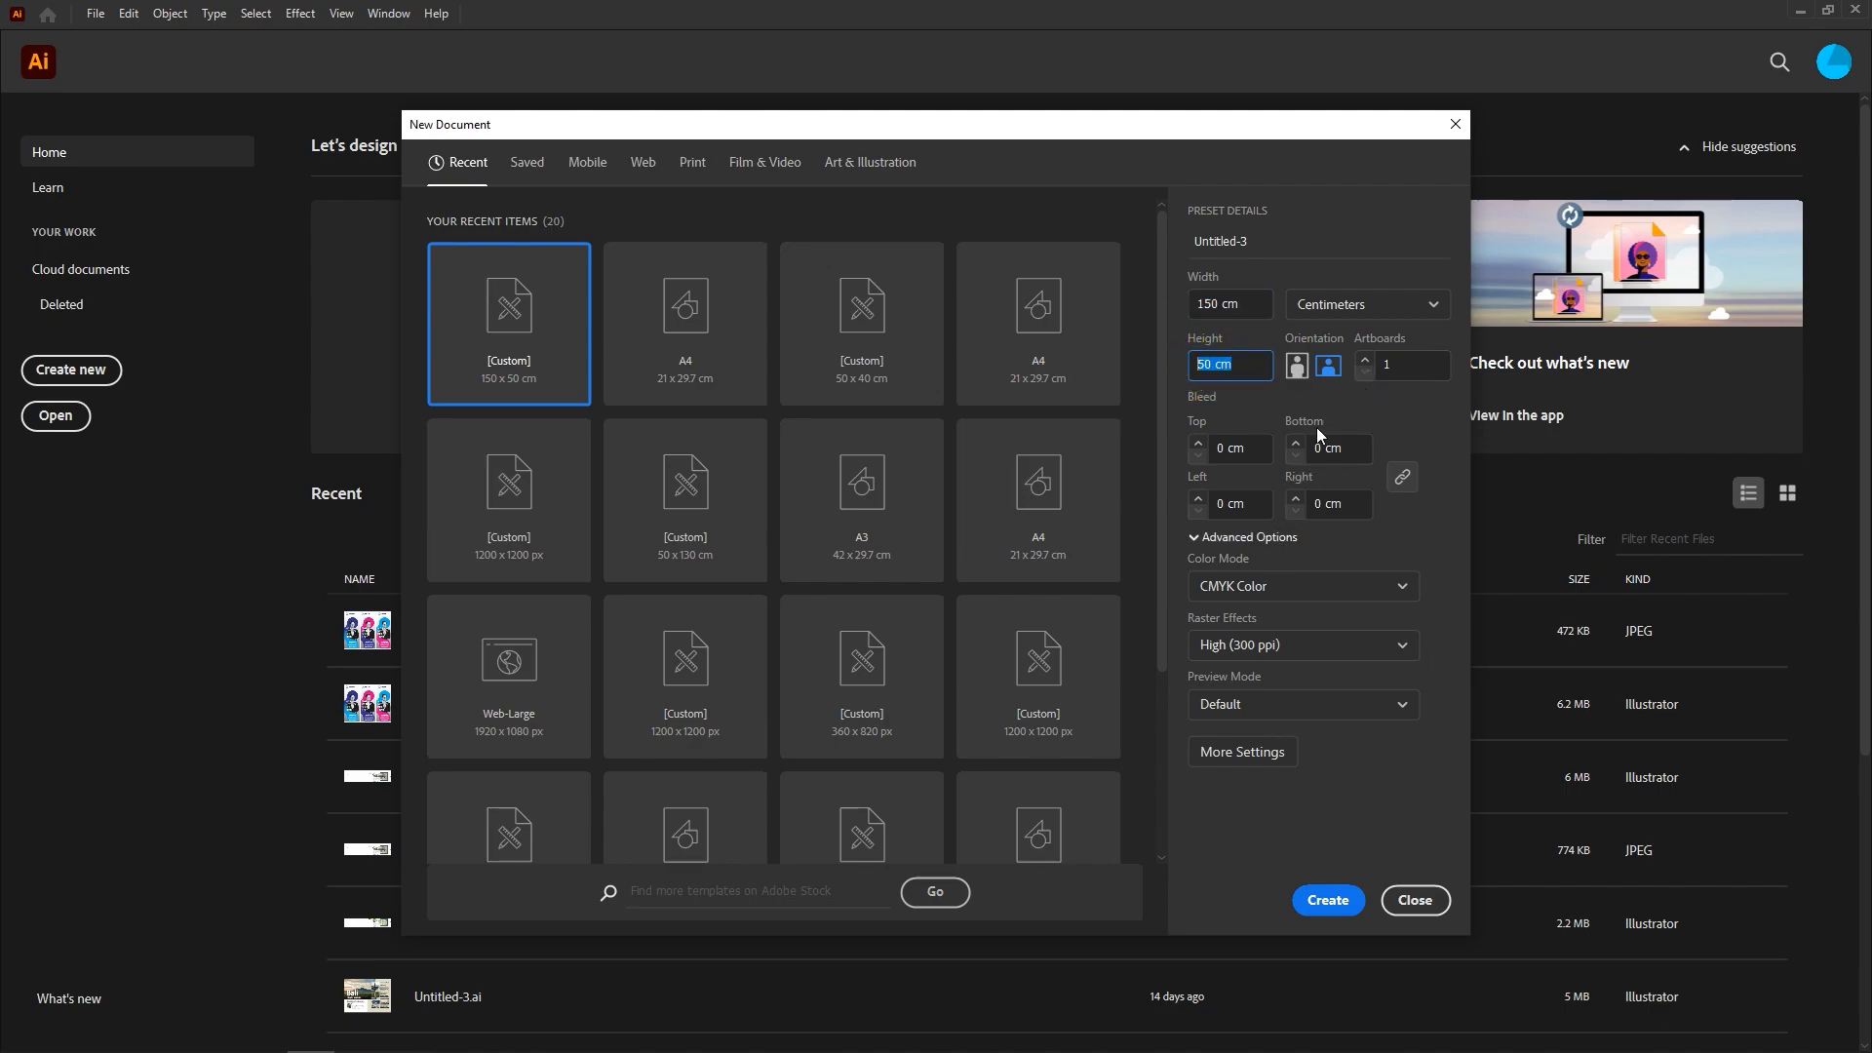
{"action": "left_click", "coordinate": [1362, 362]}
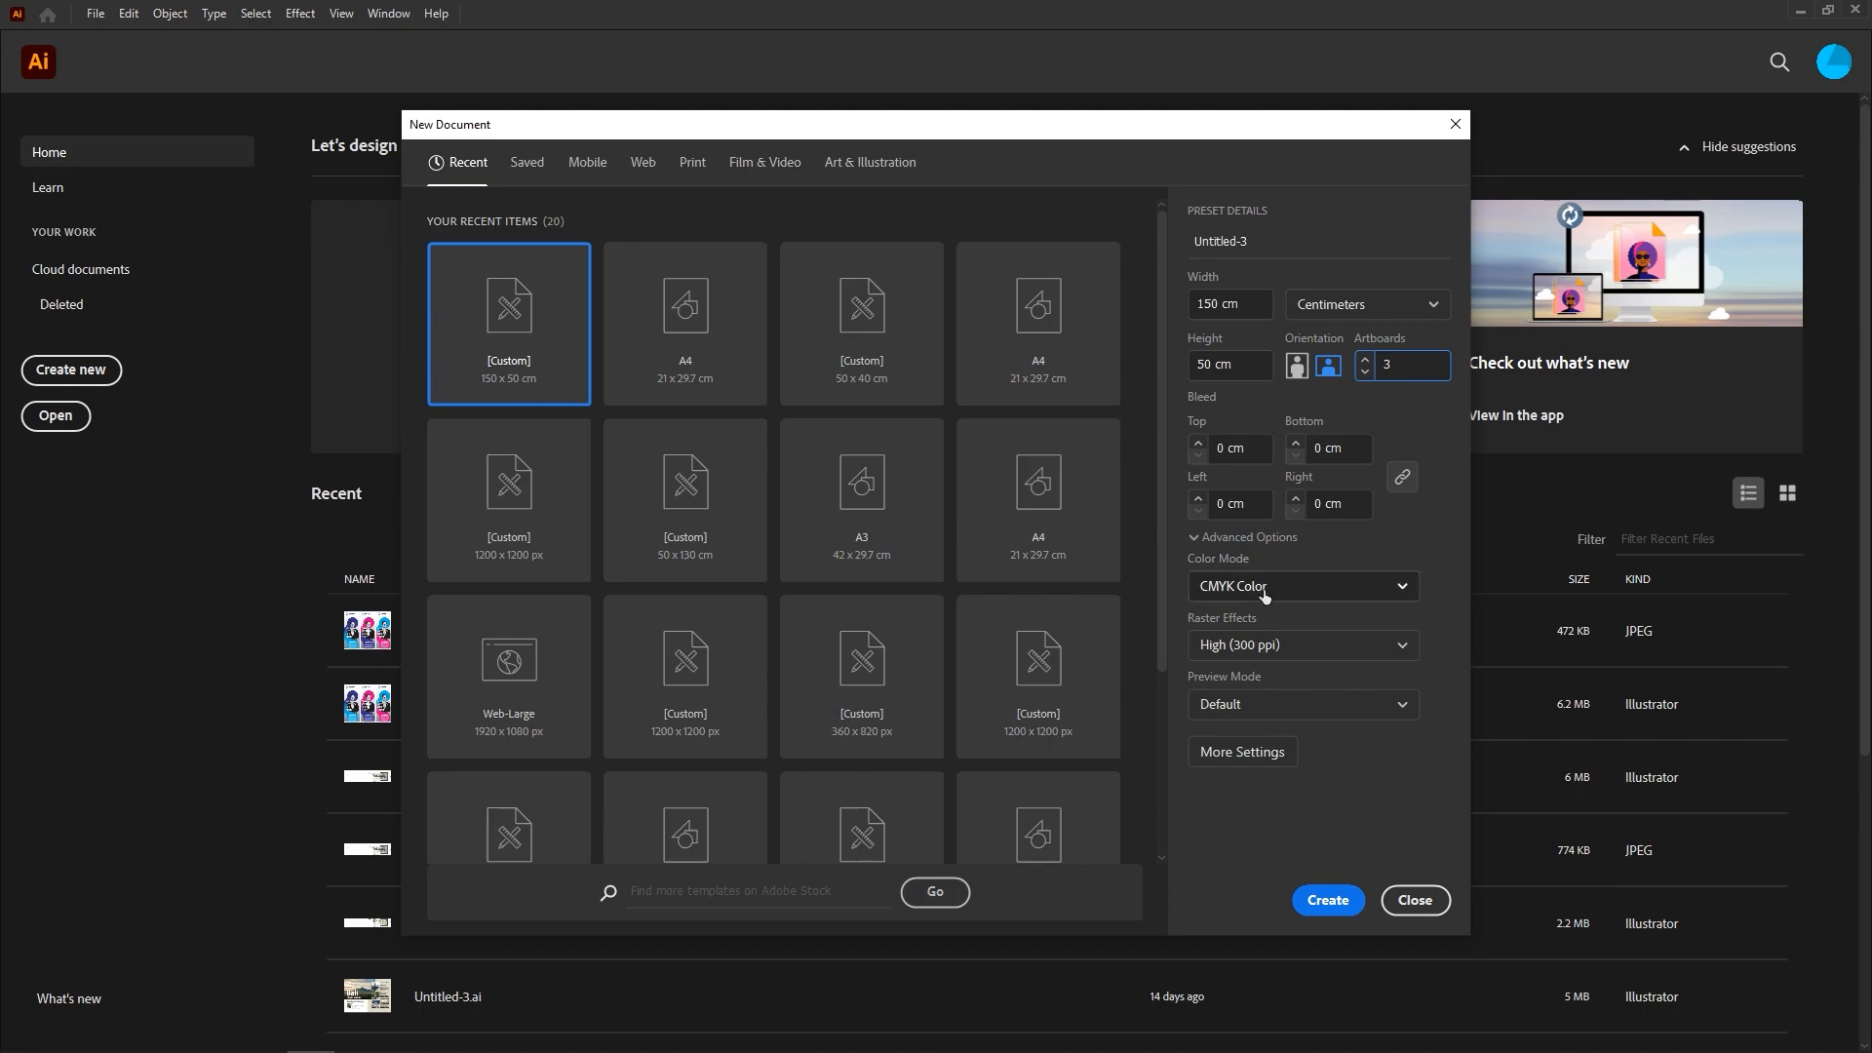
{"action": "left_click", "coordinate": [1328, 899]}
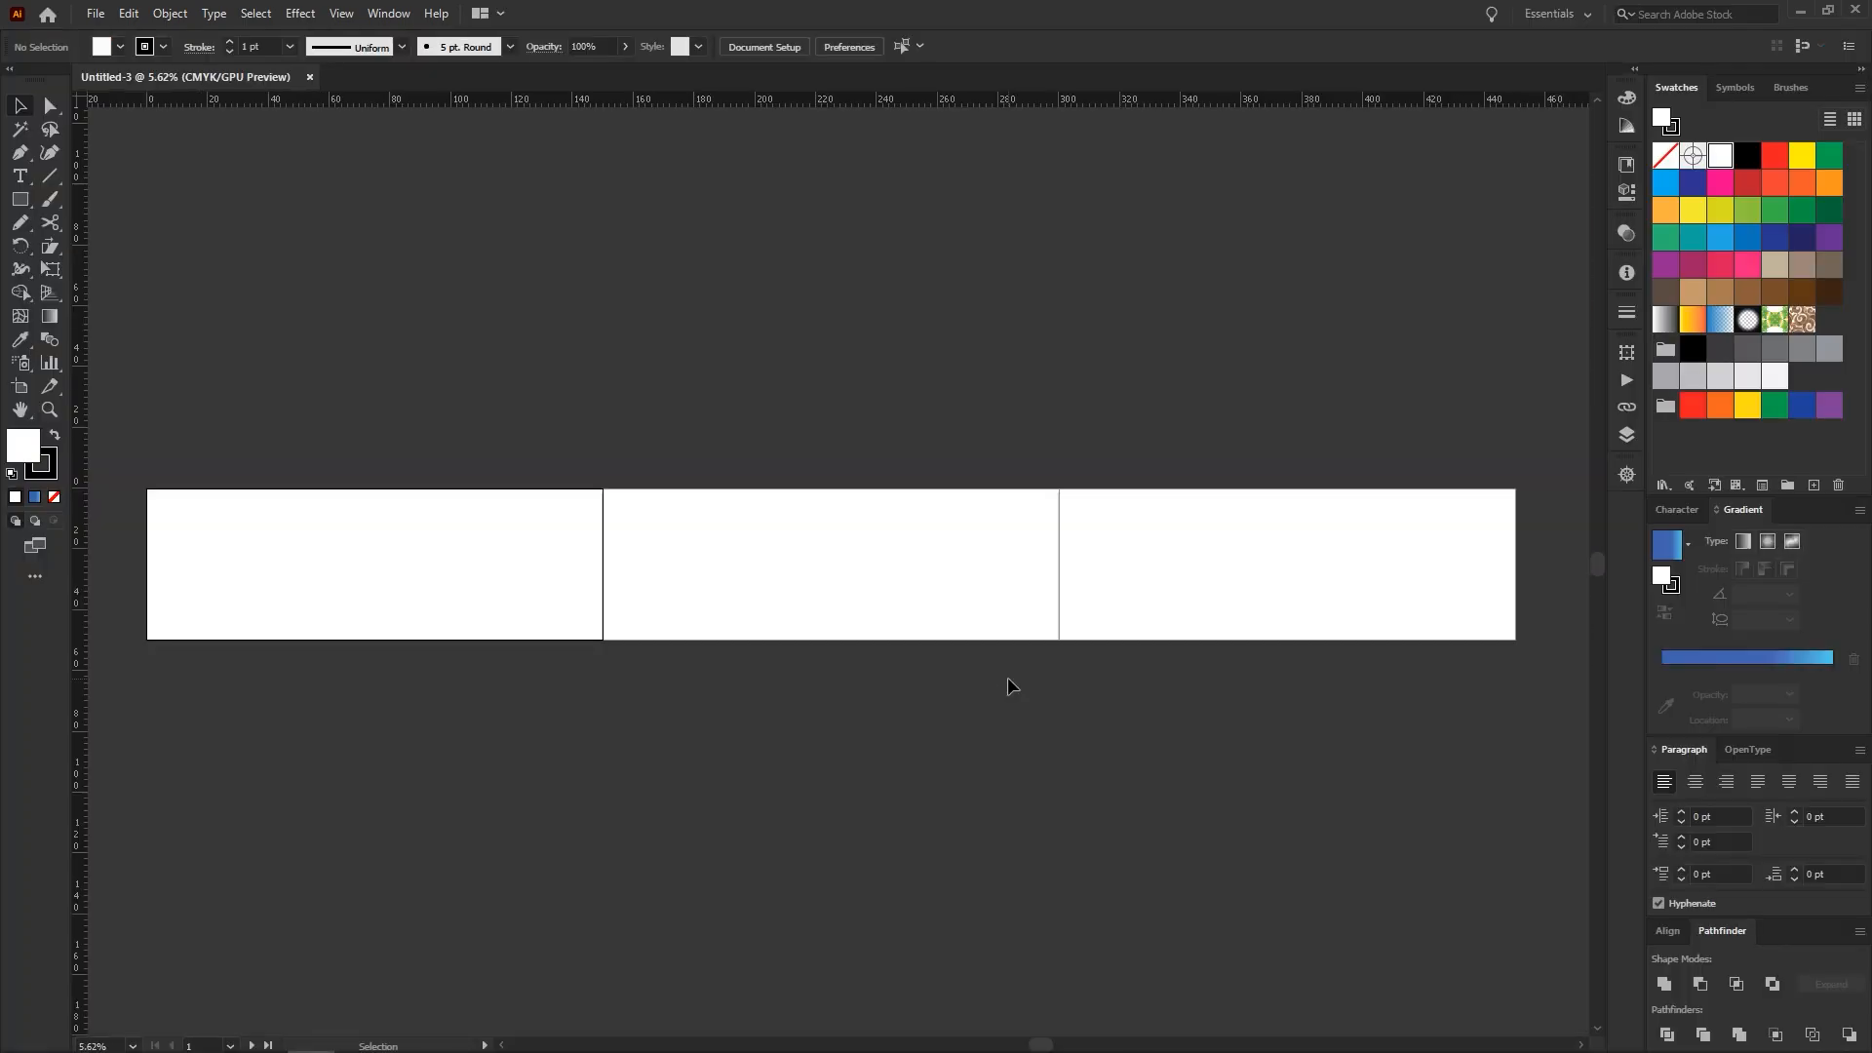
Change all three artboards to portrait orientation, each 50 cm wide and 150 cm high
{"action": "left_click", "coordinate": [19, 386]}
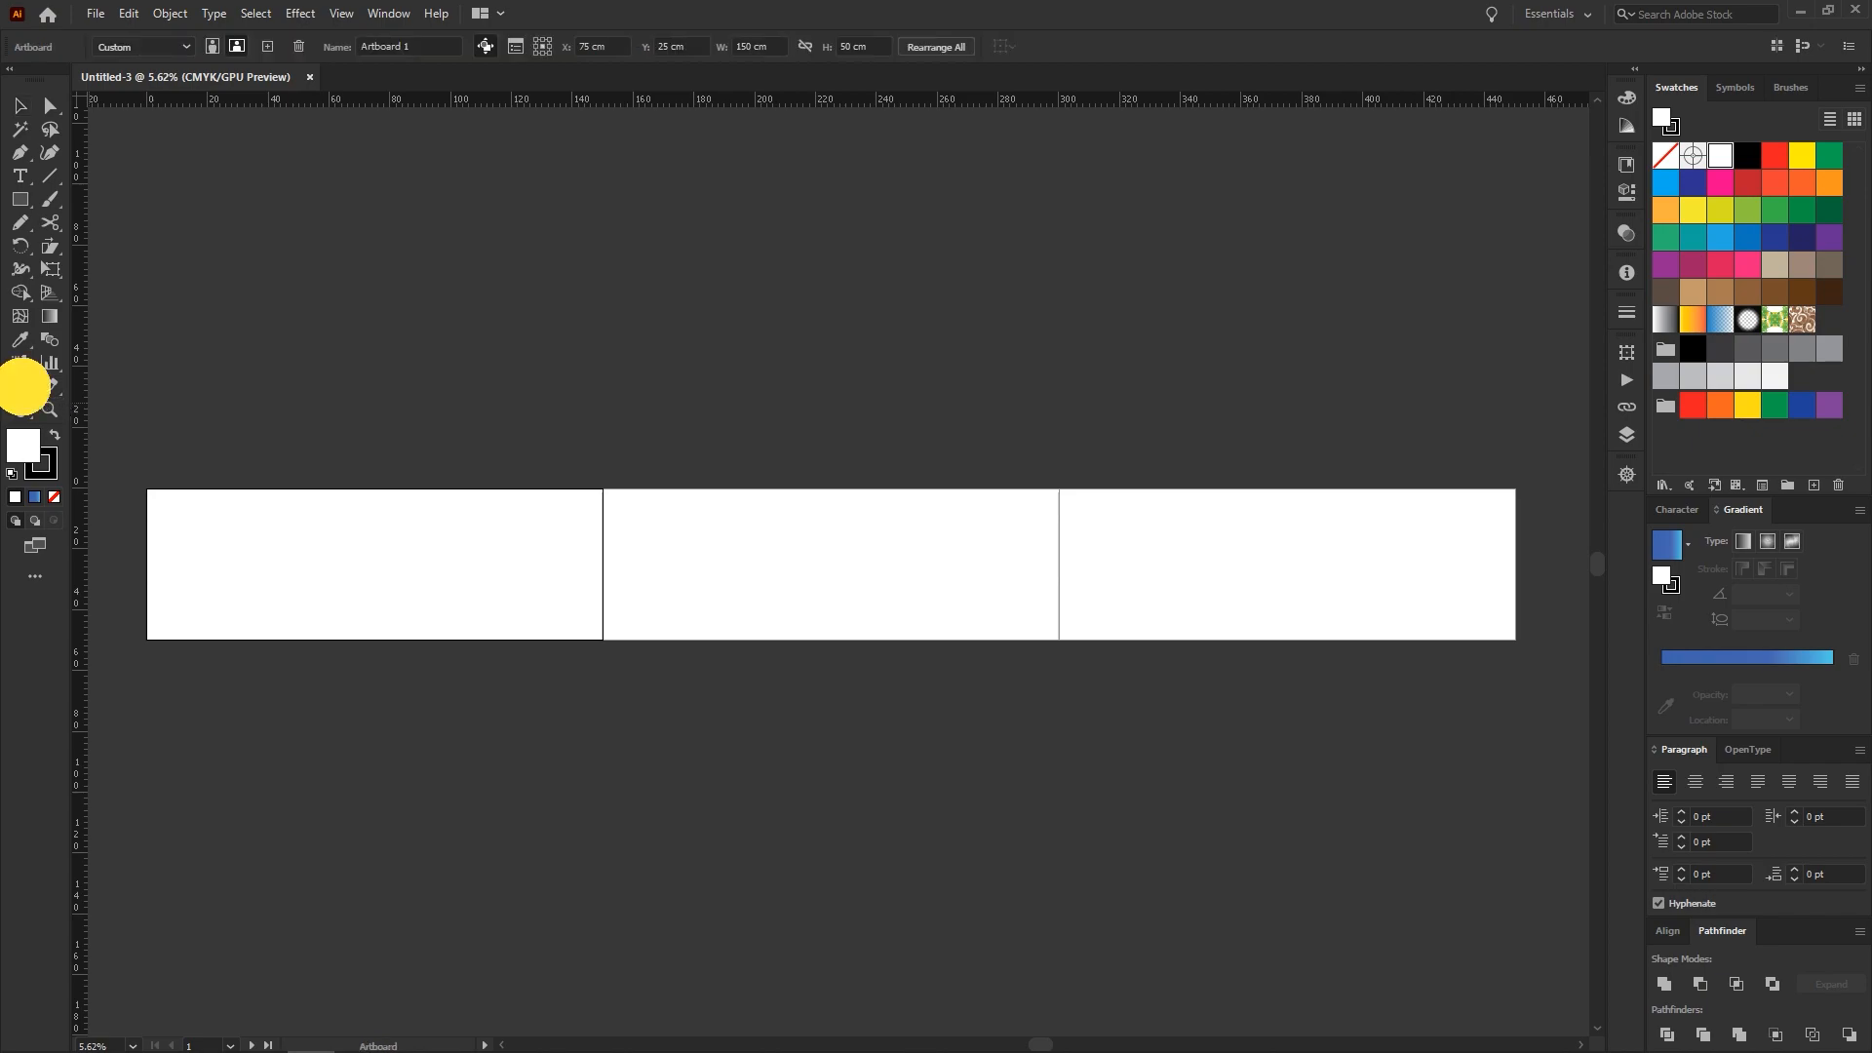
{"action": "left_click", "coordinate": [212, 51]}
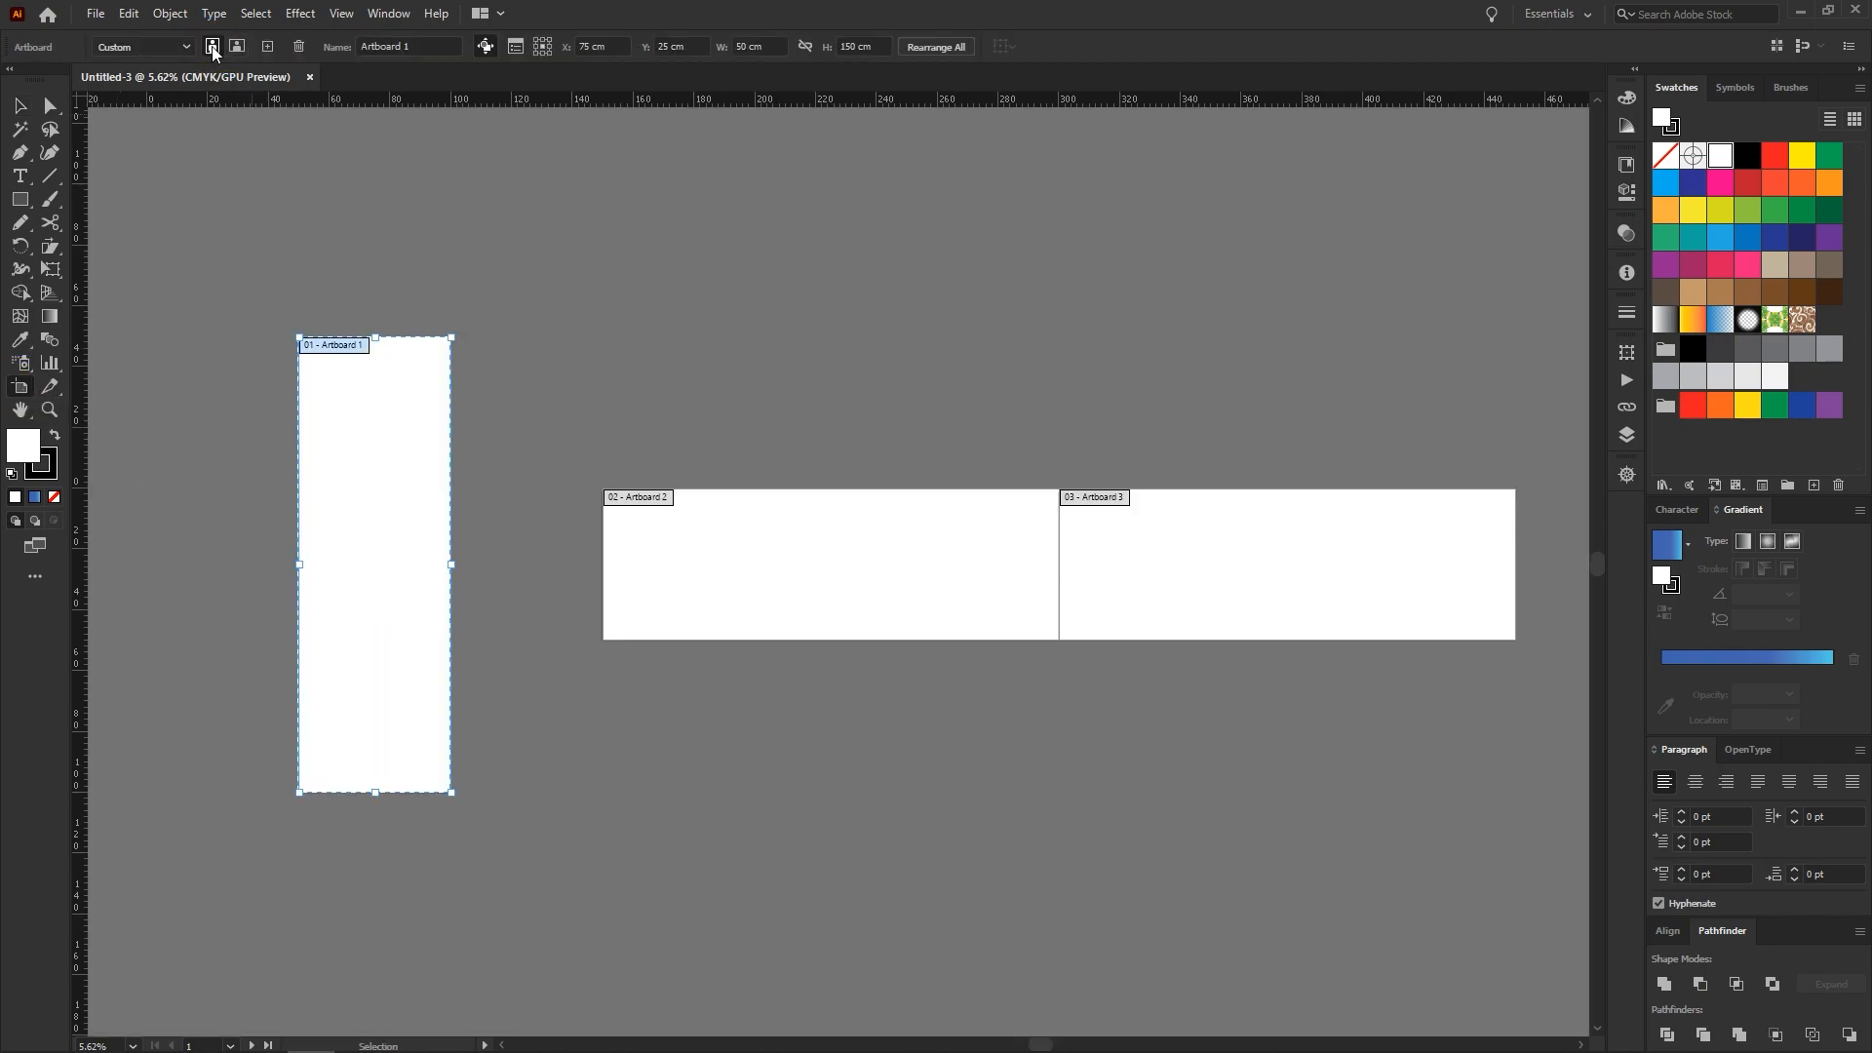
{"action": "left_click", "coordinate": [760, 598]}
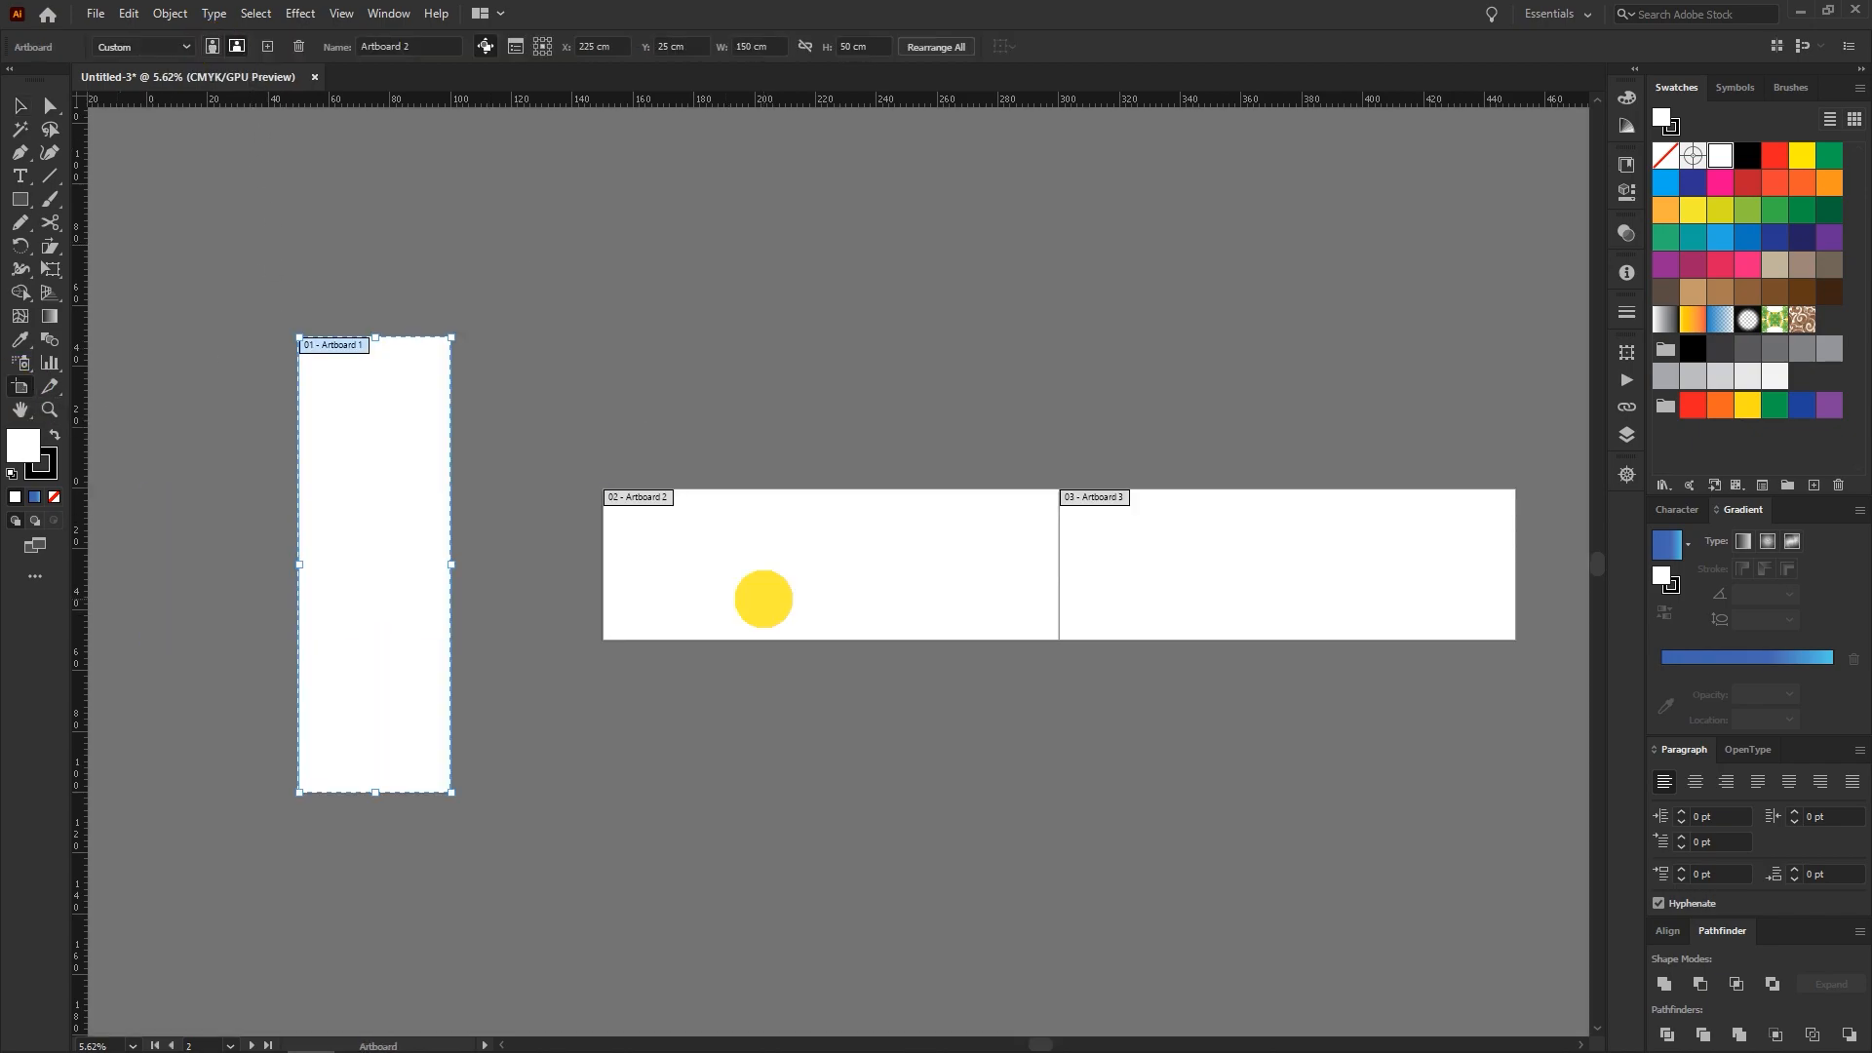
{"action": "left_click", "coordinate": [213, 49]}
{"action": "left_click", "coordinate": [1206, 564]}
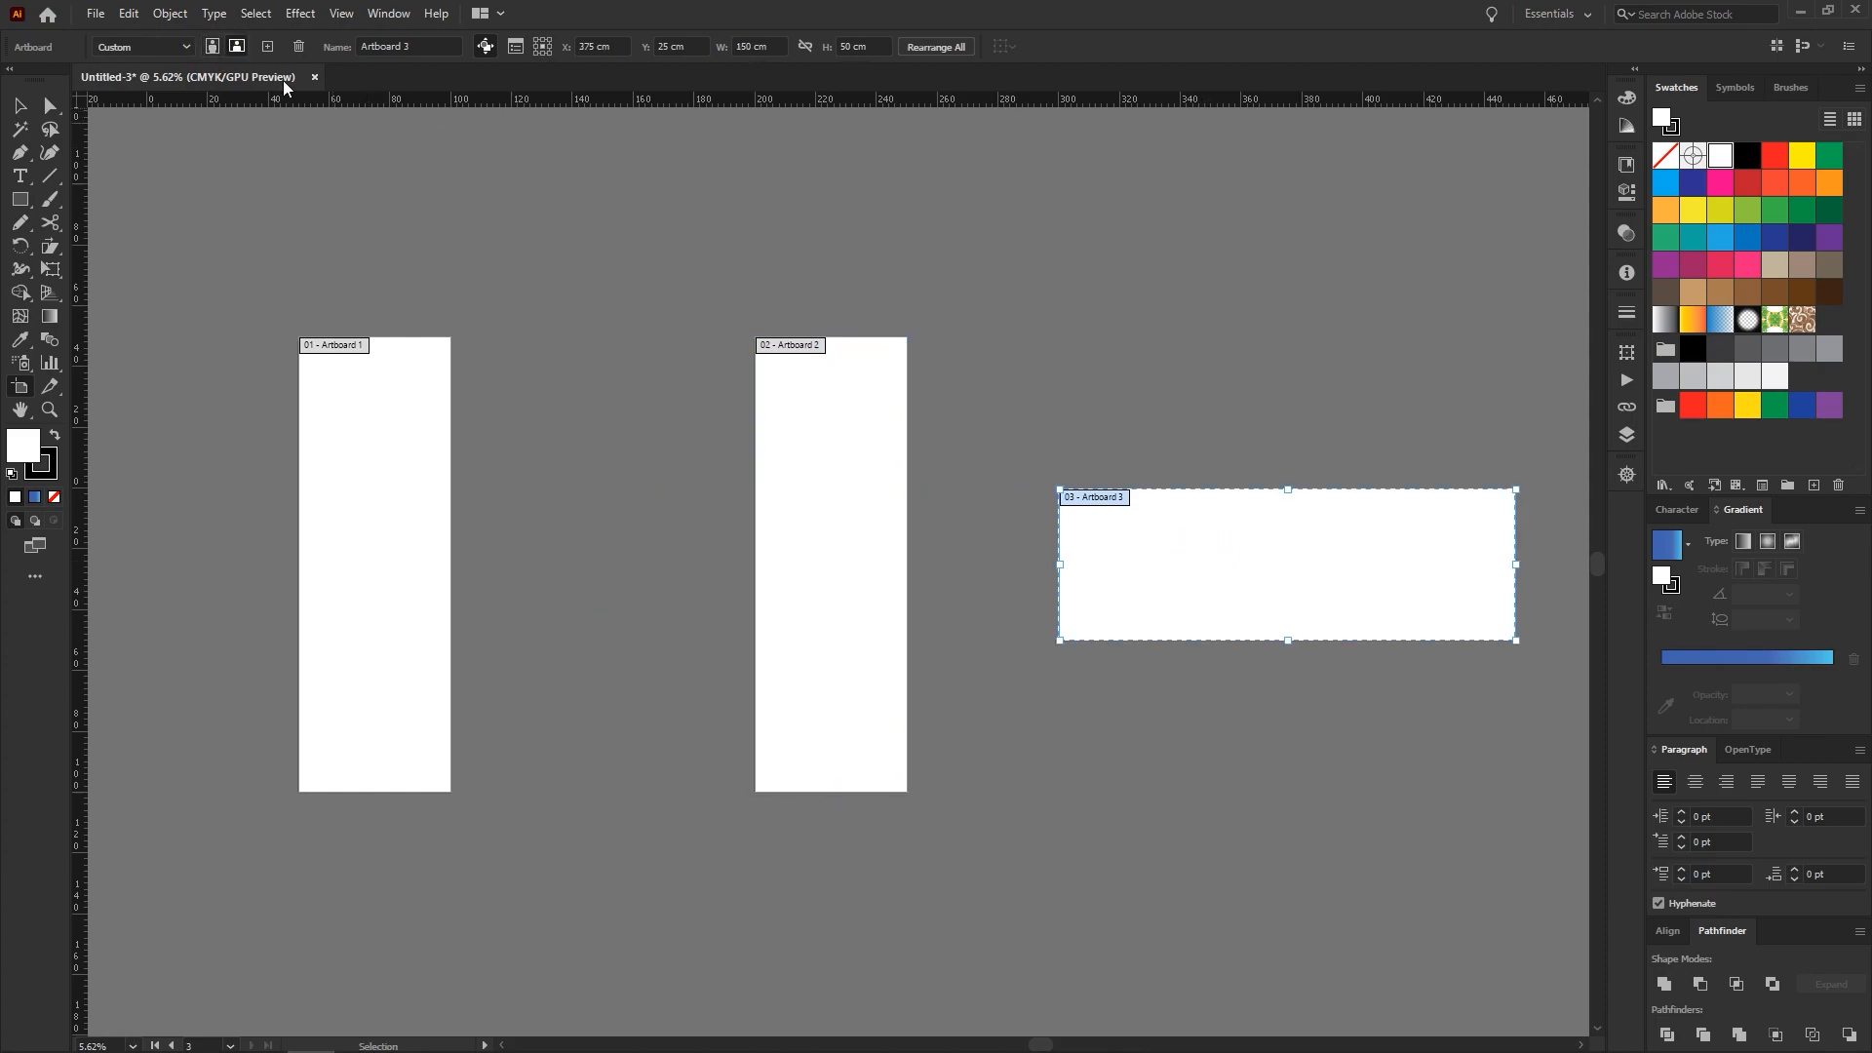
{"action": "left_click", "coordinate": [211, 51]}
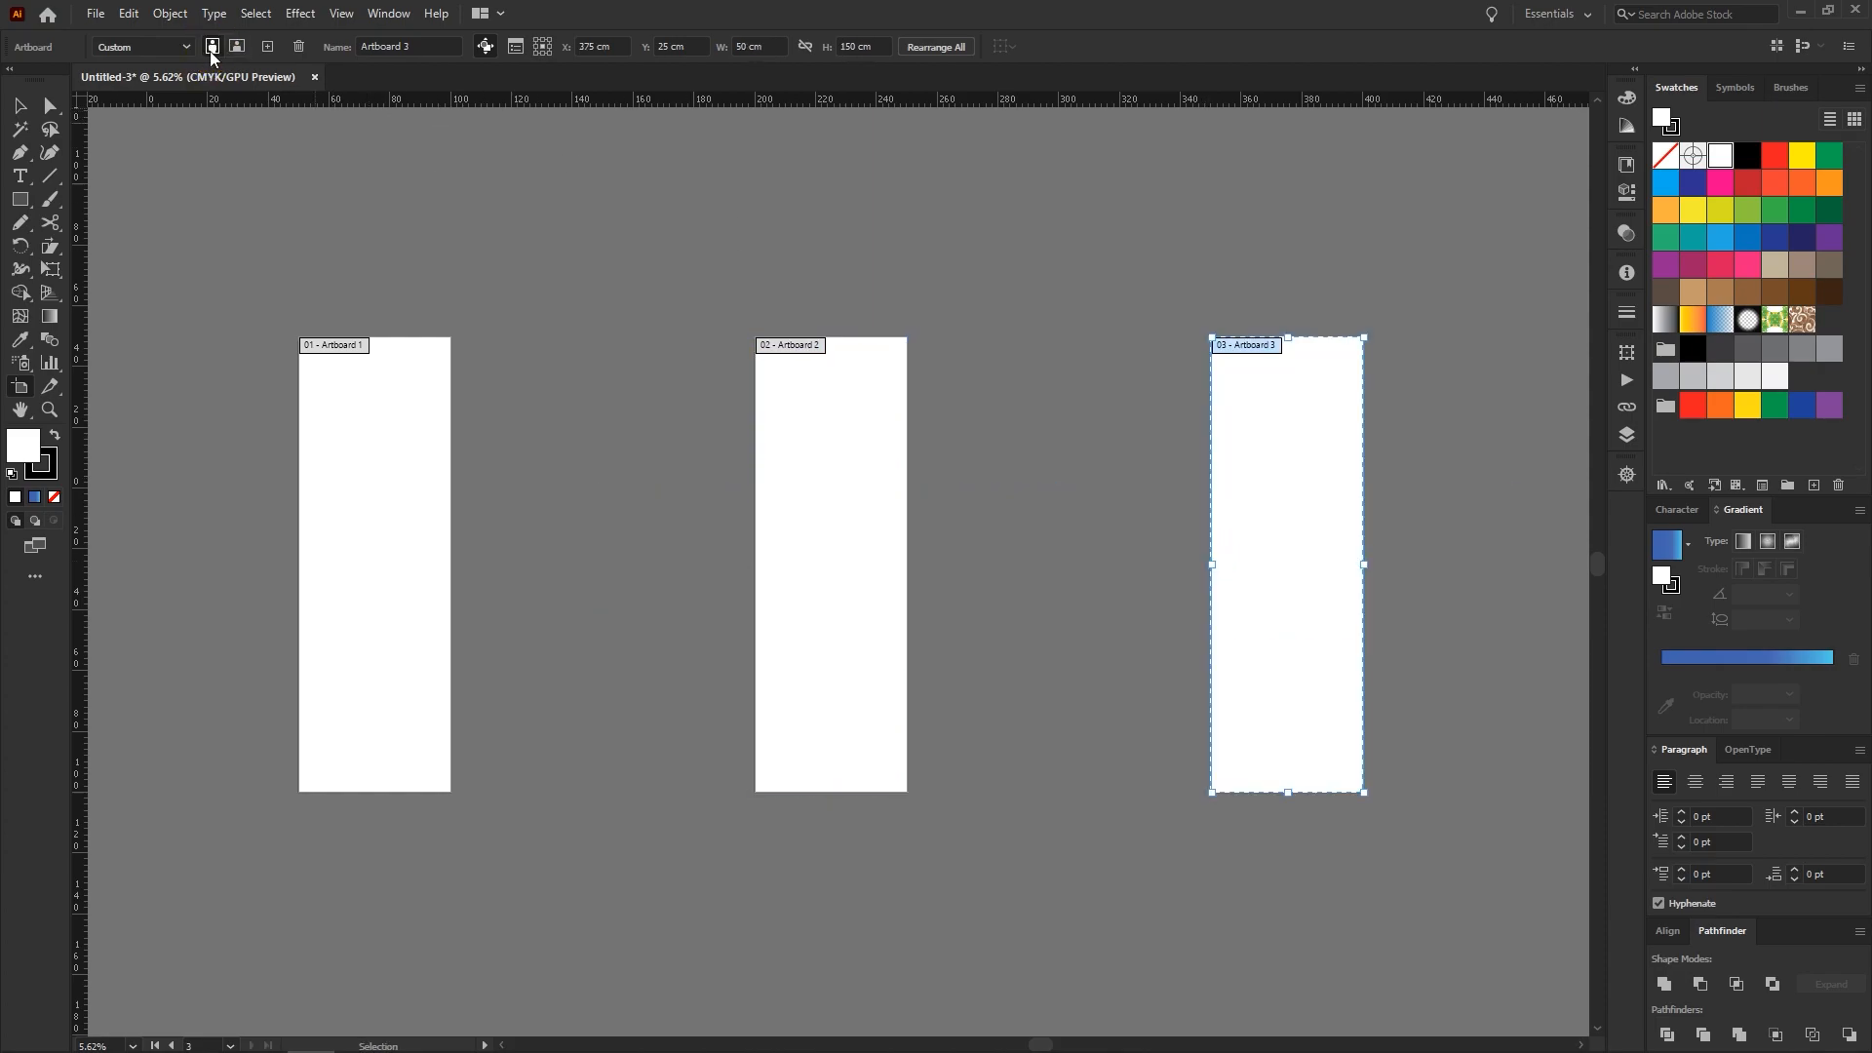
Rearrange all artboards in a row with 10 cm spacing and leave artboard editing
{"action": "left_click", "coordinate": [914, 46]}
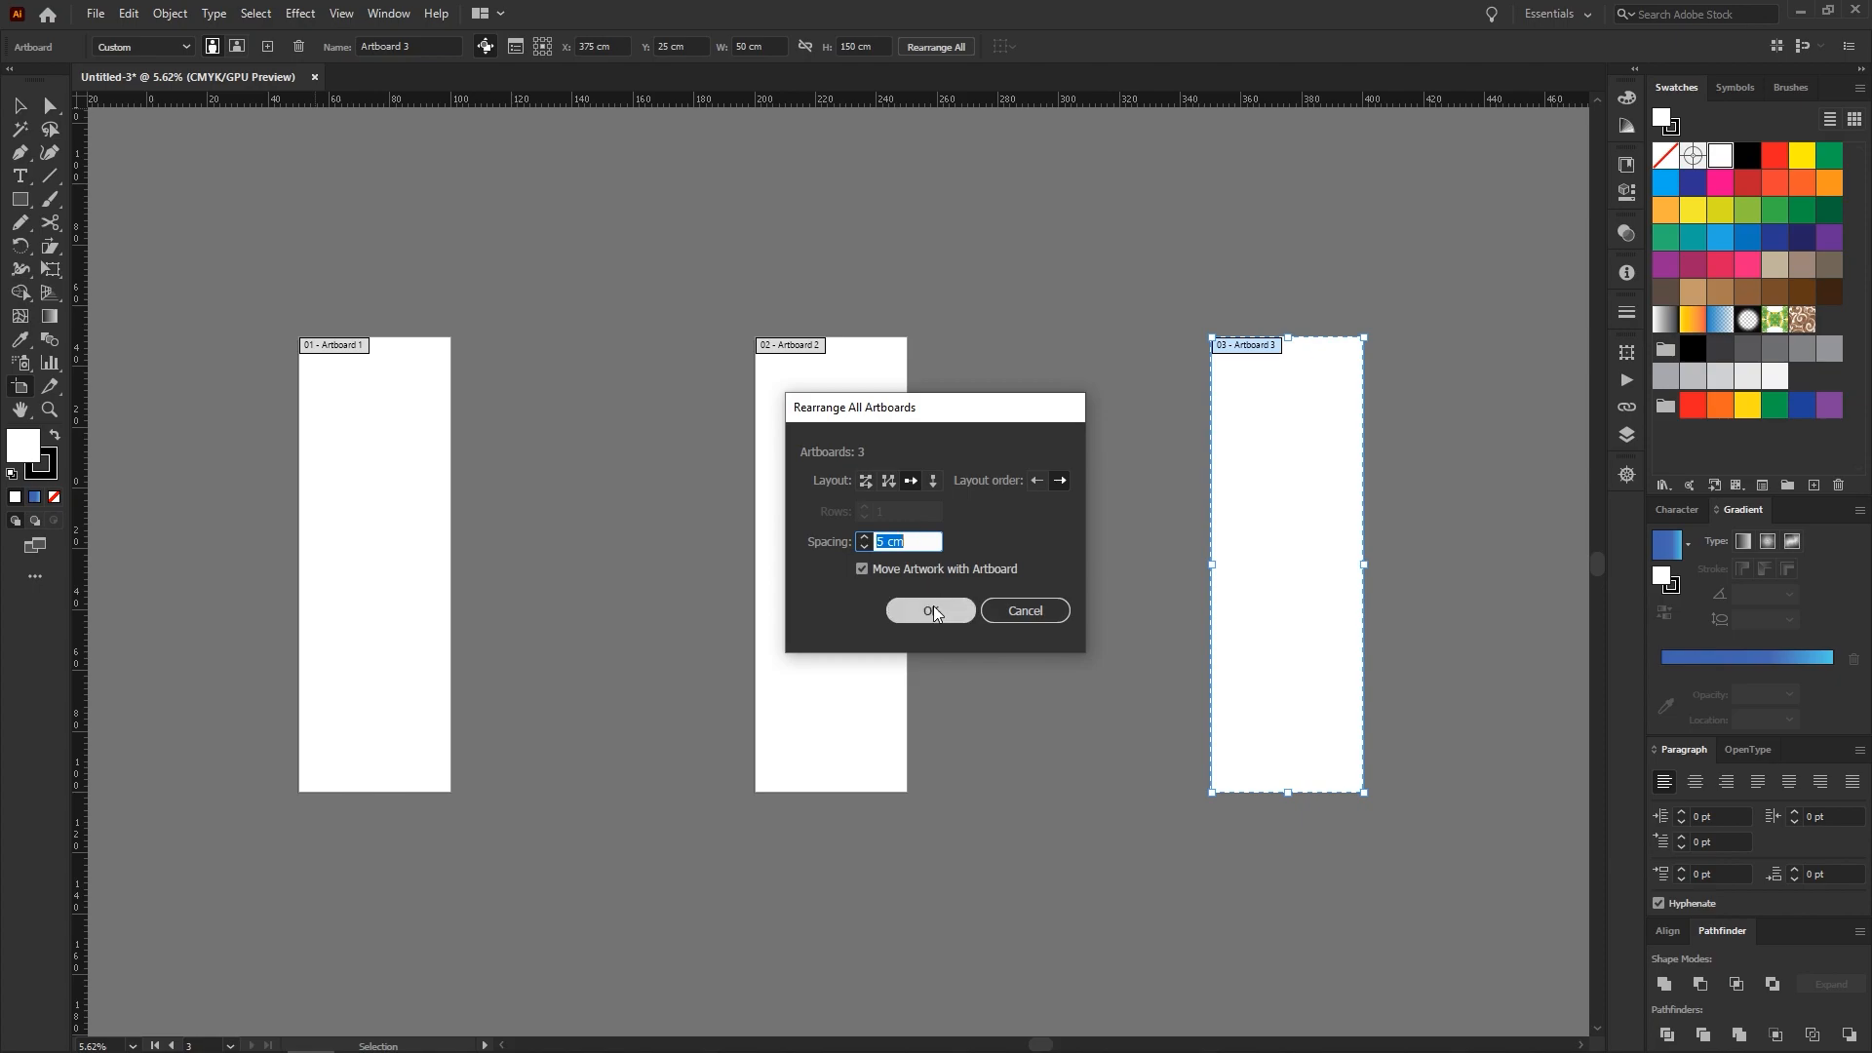
{"action": "type", "text": "10"}
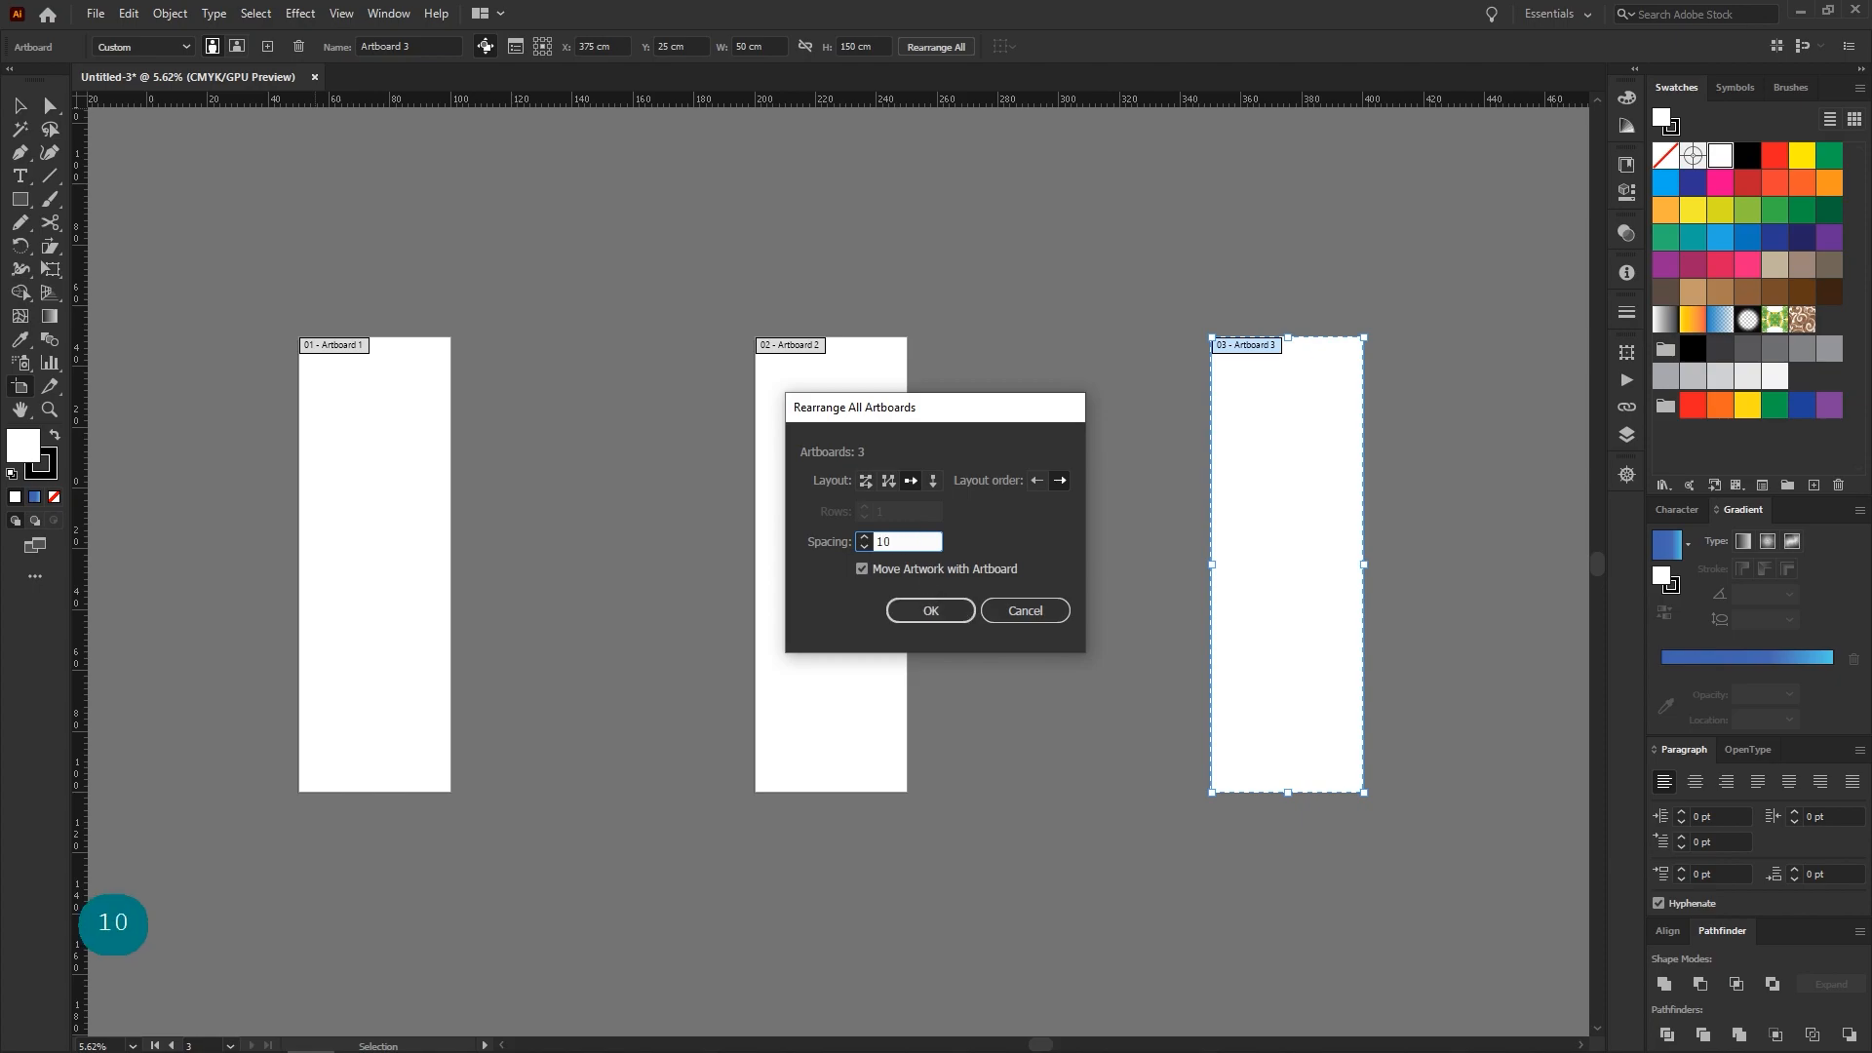
{"action": "left_click", "coordinate": [931, 611]}
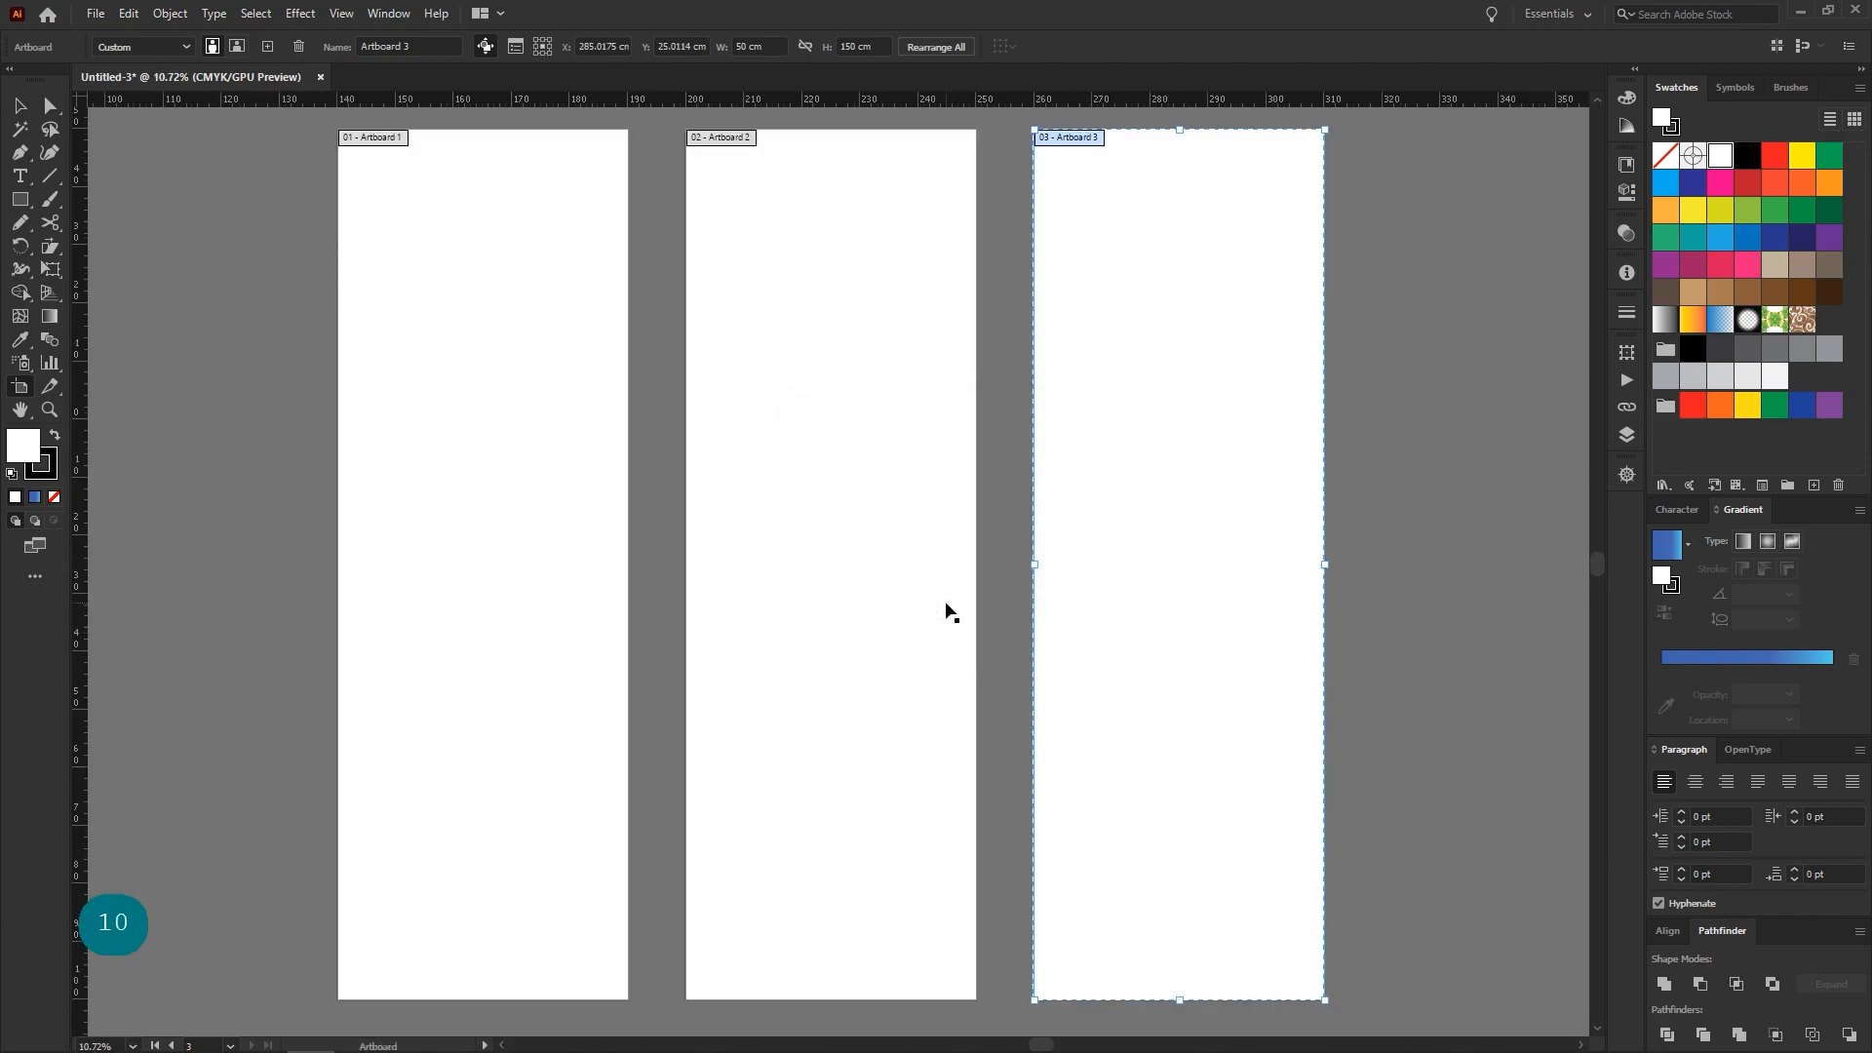
{"action": "left_click", "coordinate": [20, 109]}
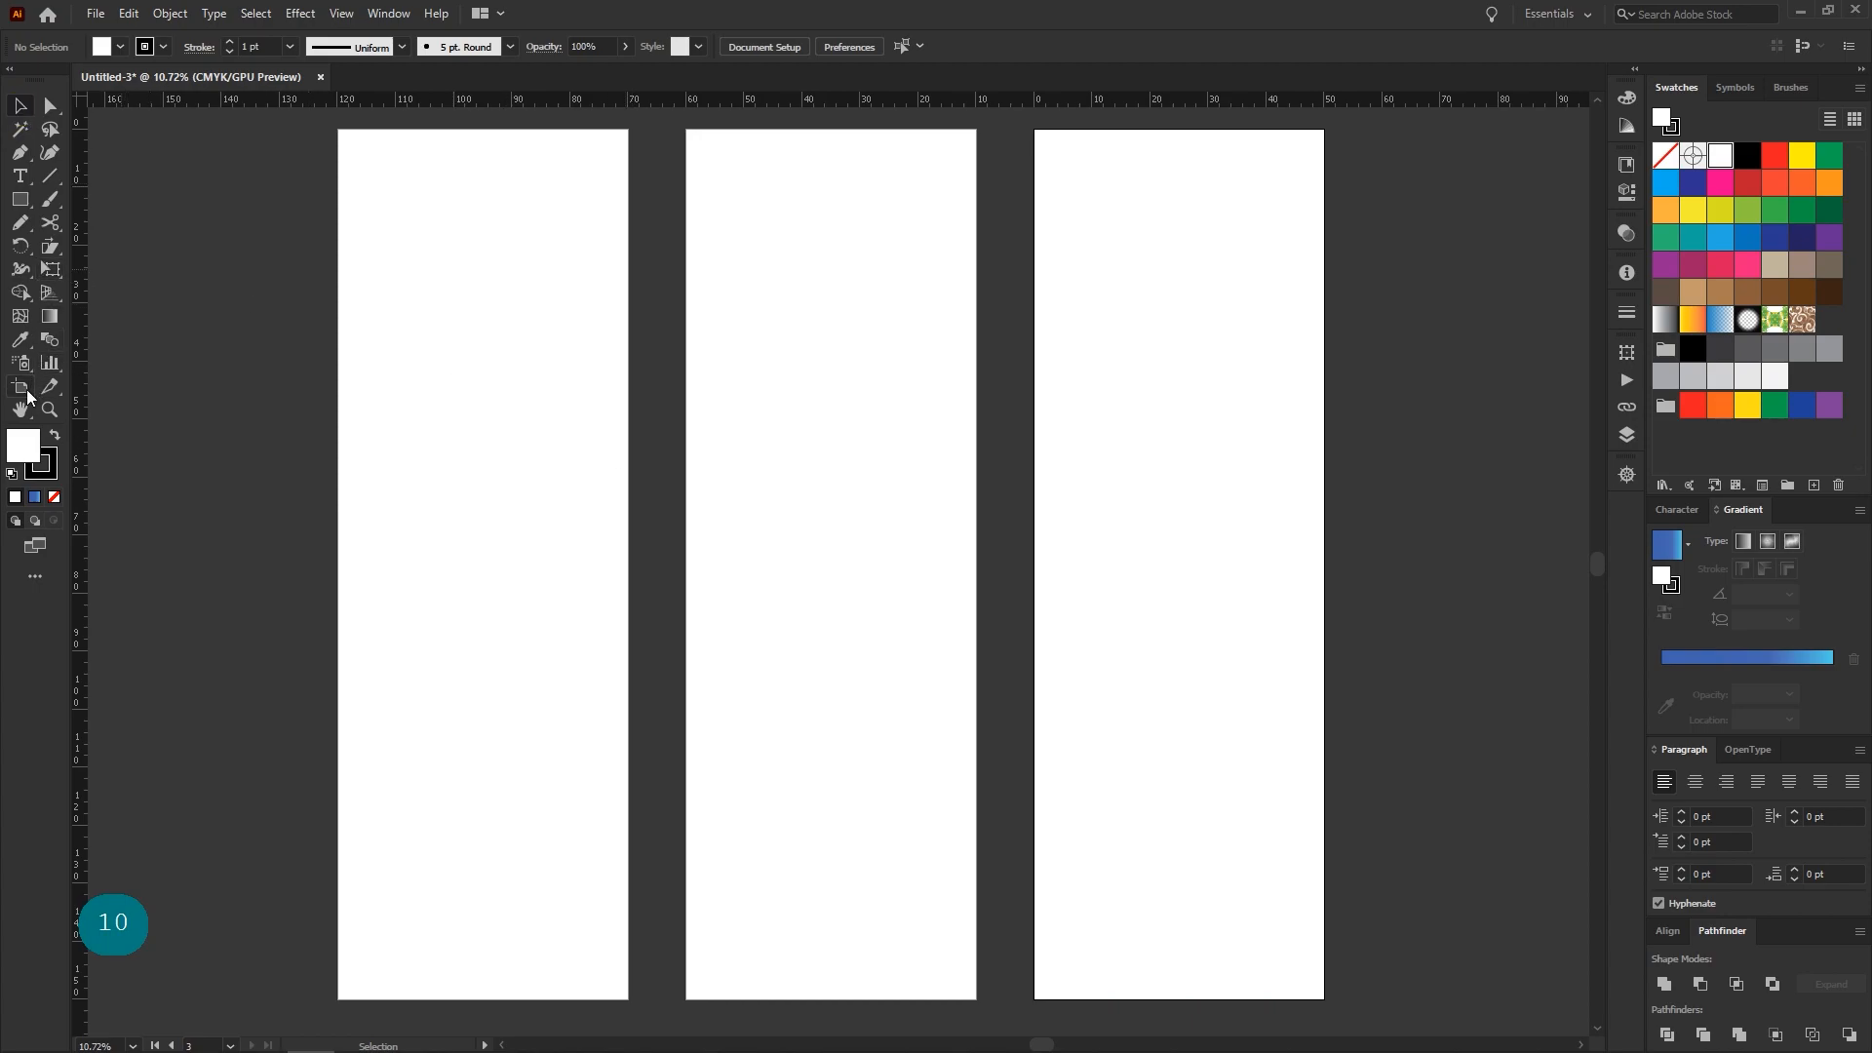
Create a 5 × 5 cm square on the first artboard with the Rectangle tool
{"action": "left_click", "coordinate": [23, 200]}
{"action": "left_click", "coordinate": [461, 269]}
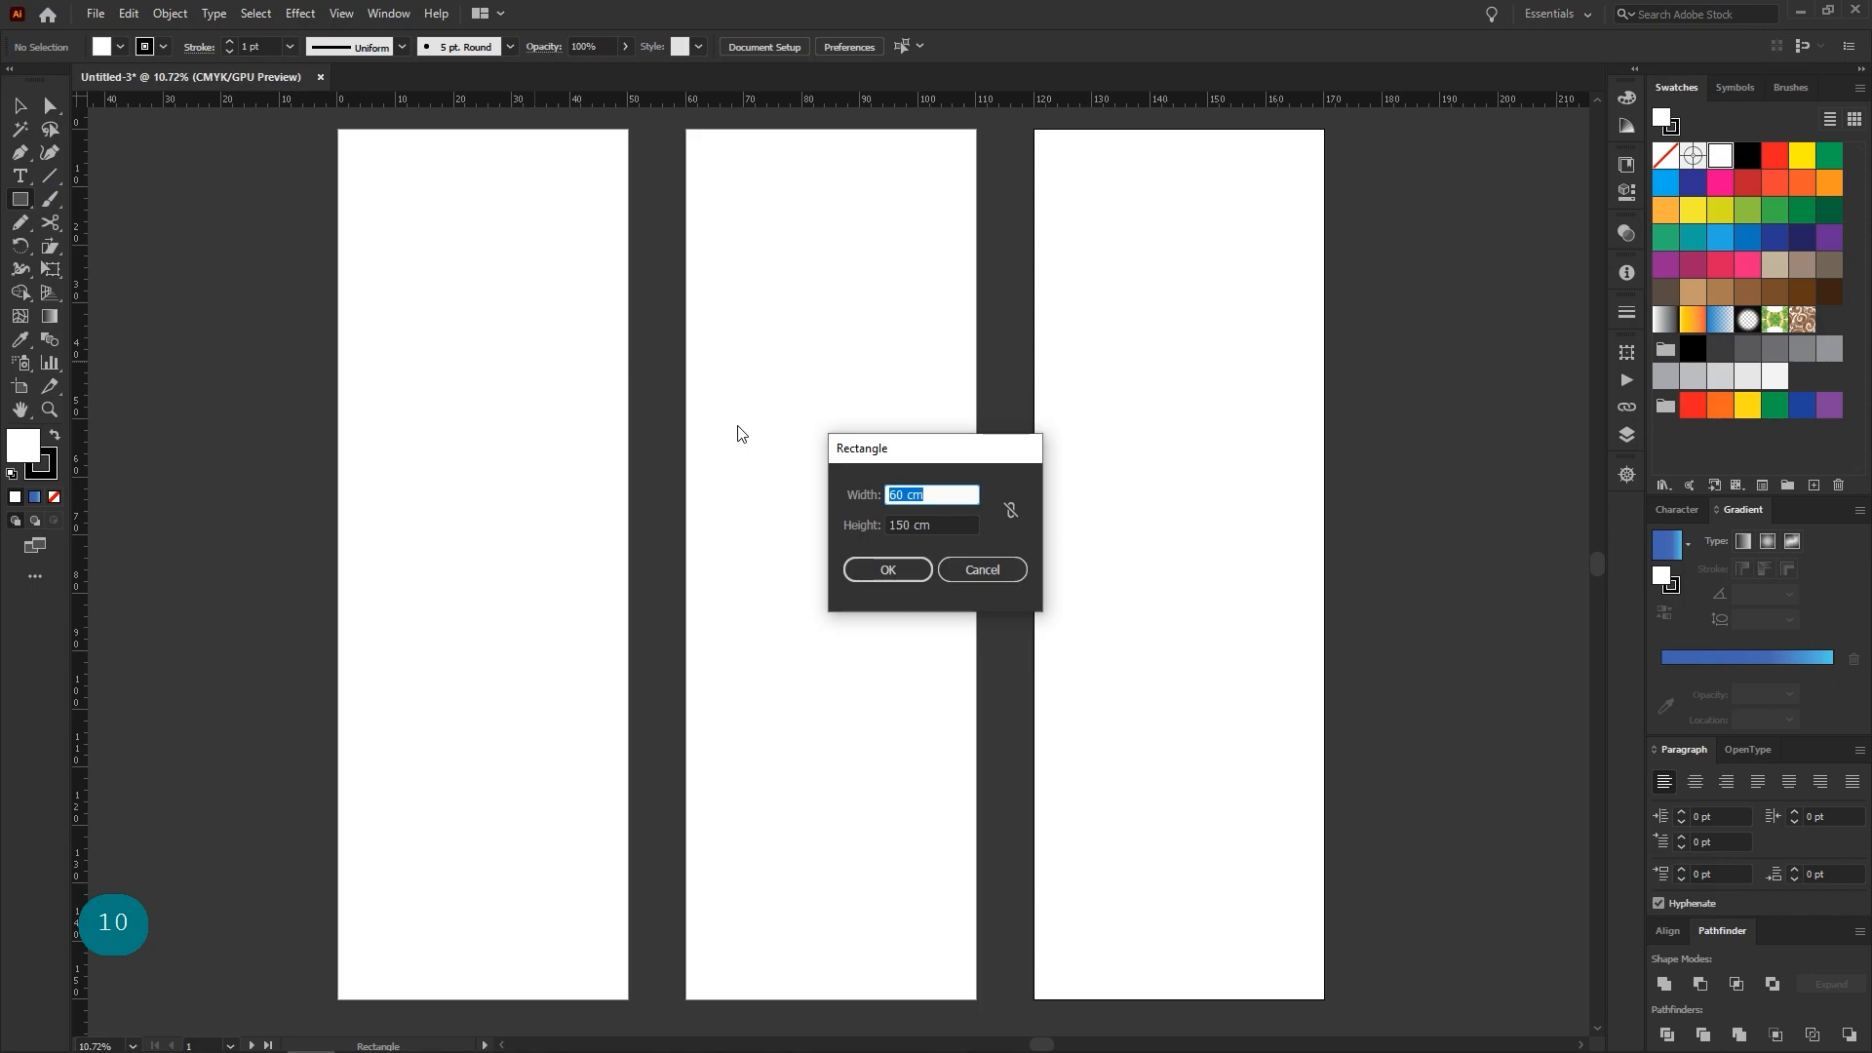
{"action": "type", "text": "5"}
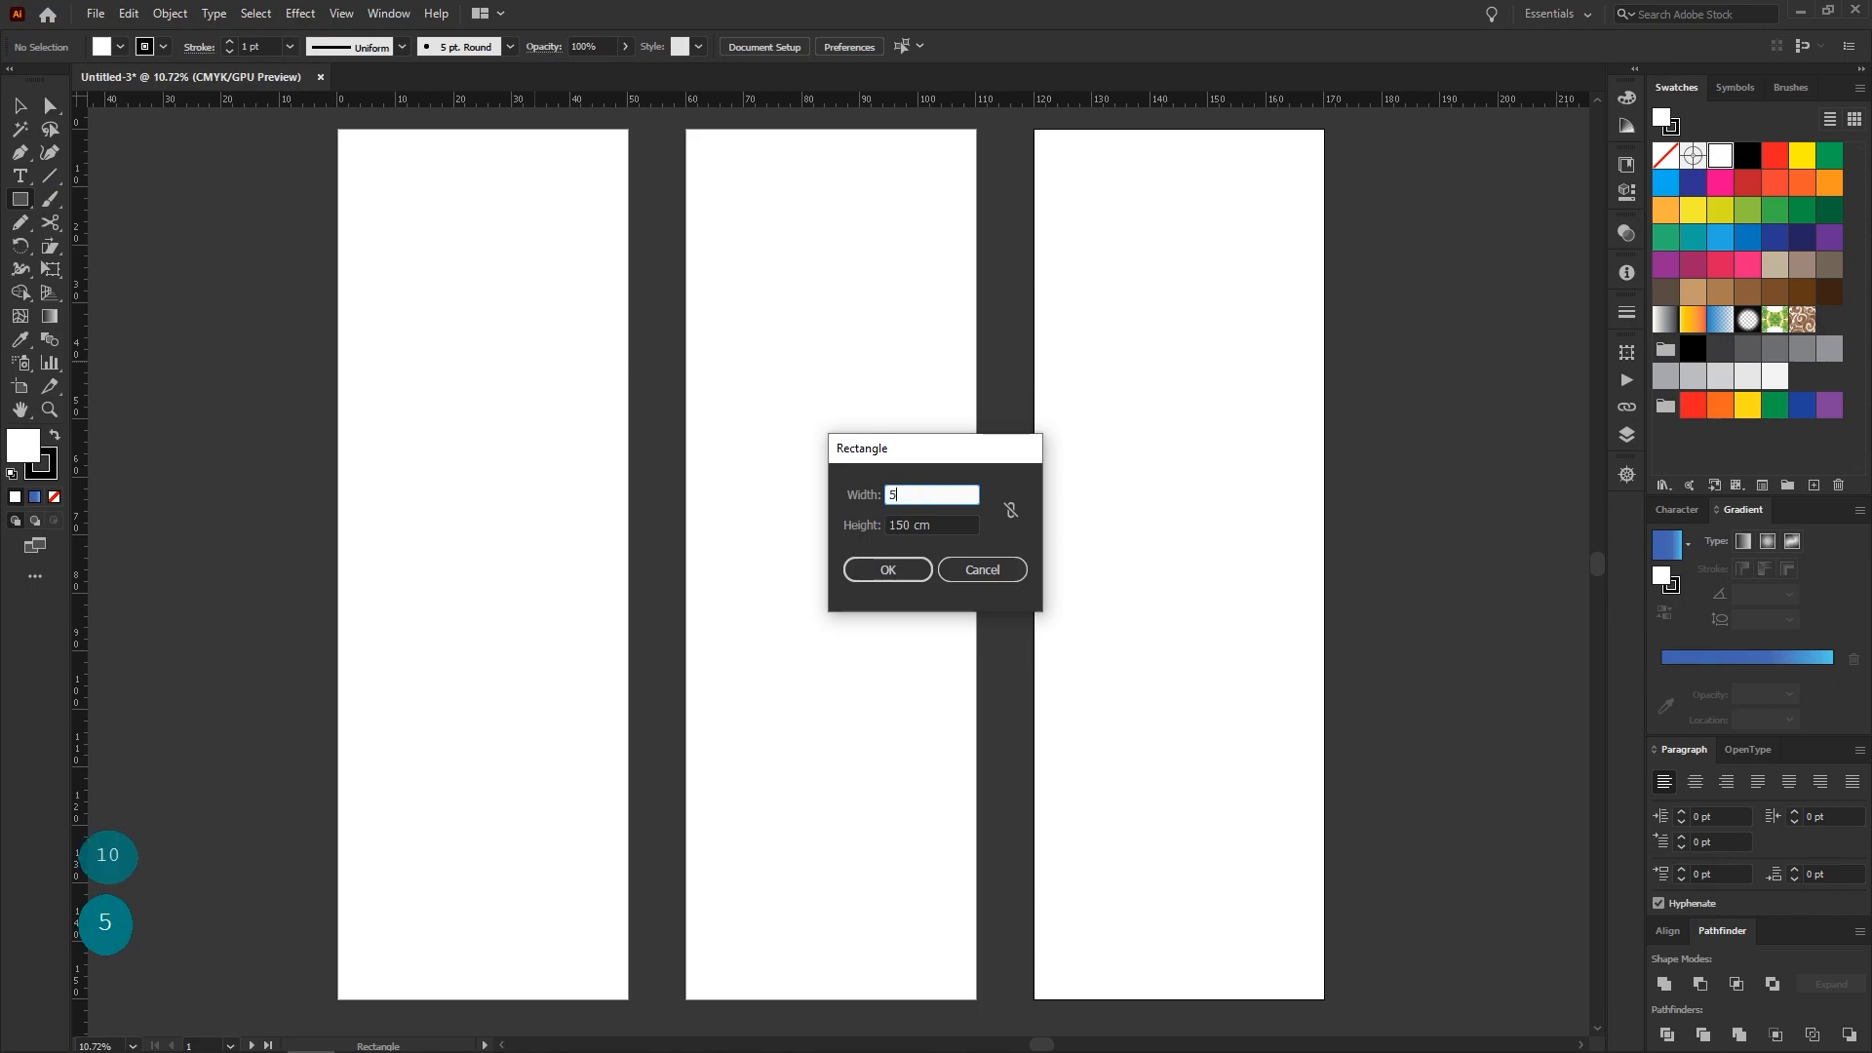
{"action": "key", "text": "Tab"}
{"action": "type", "text": "5"}
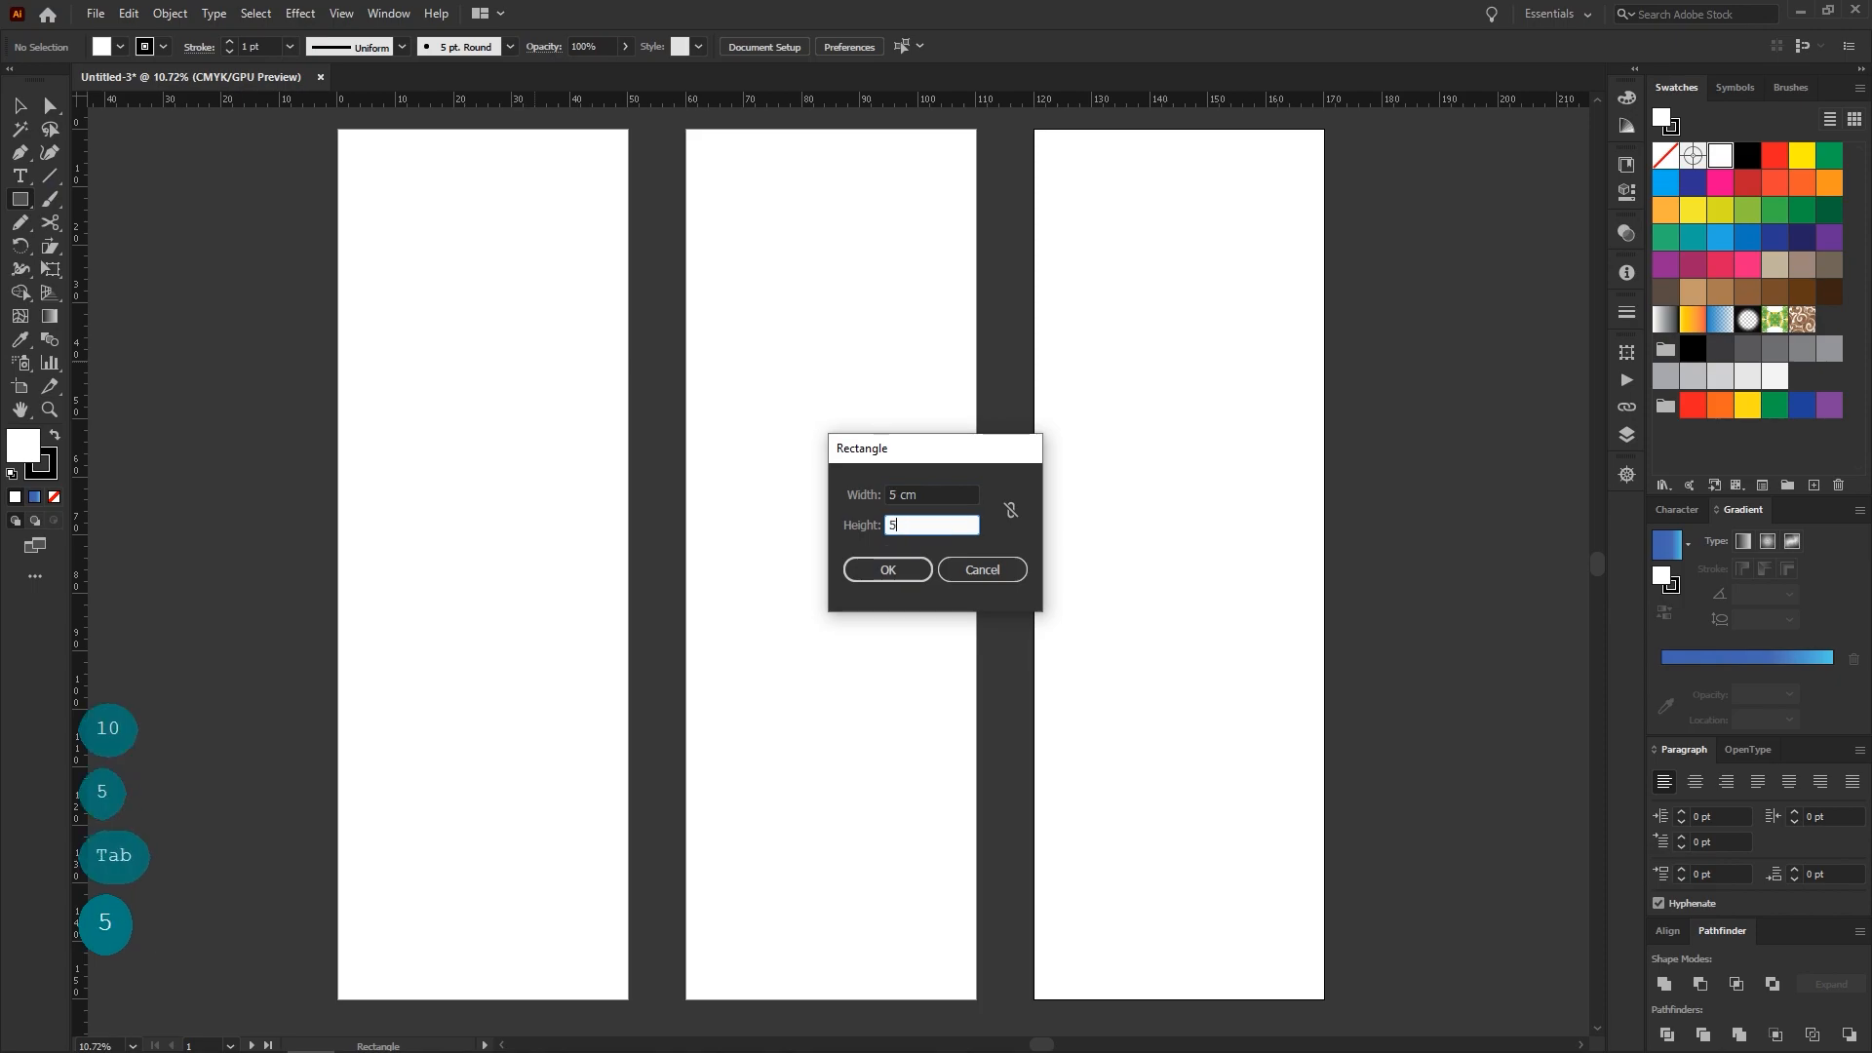
{"action": "left_click", "coordinate": [880, 573]}
{"action": "left_click", "coordinate": [24, 115]}
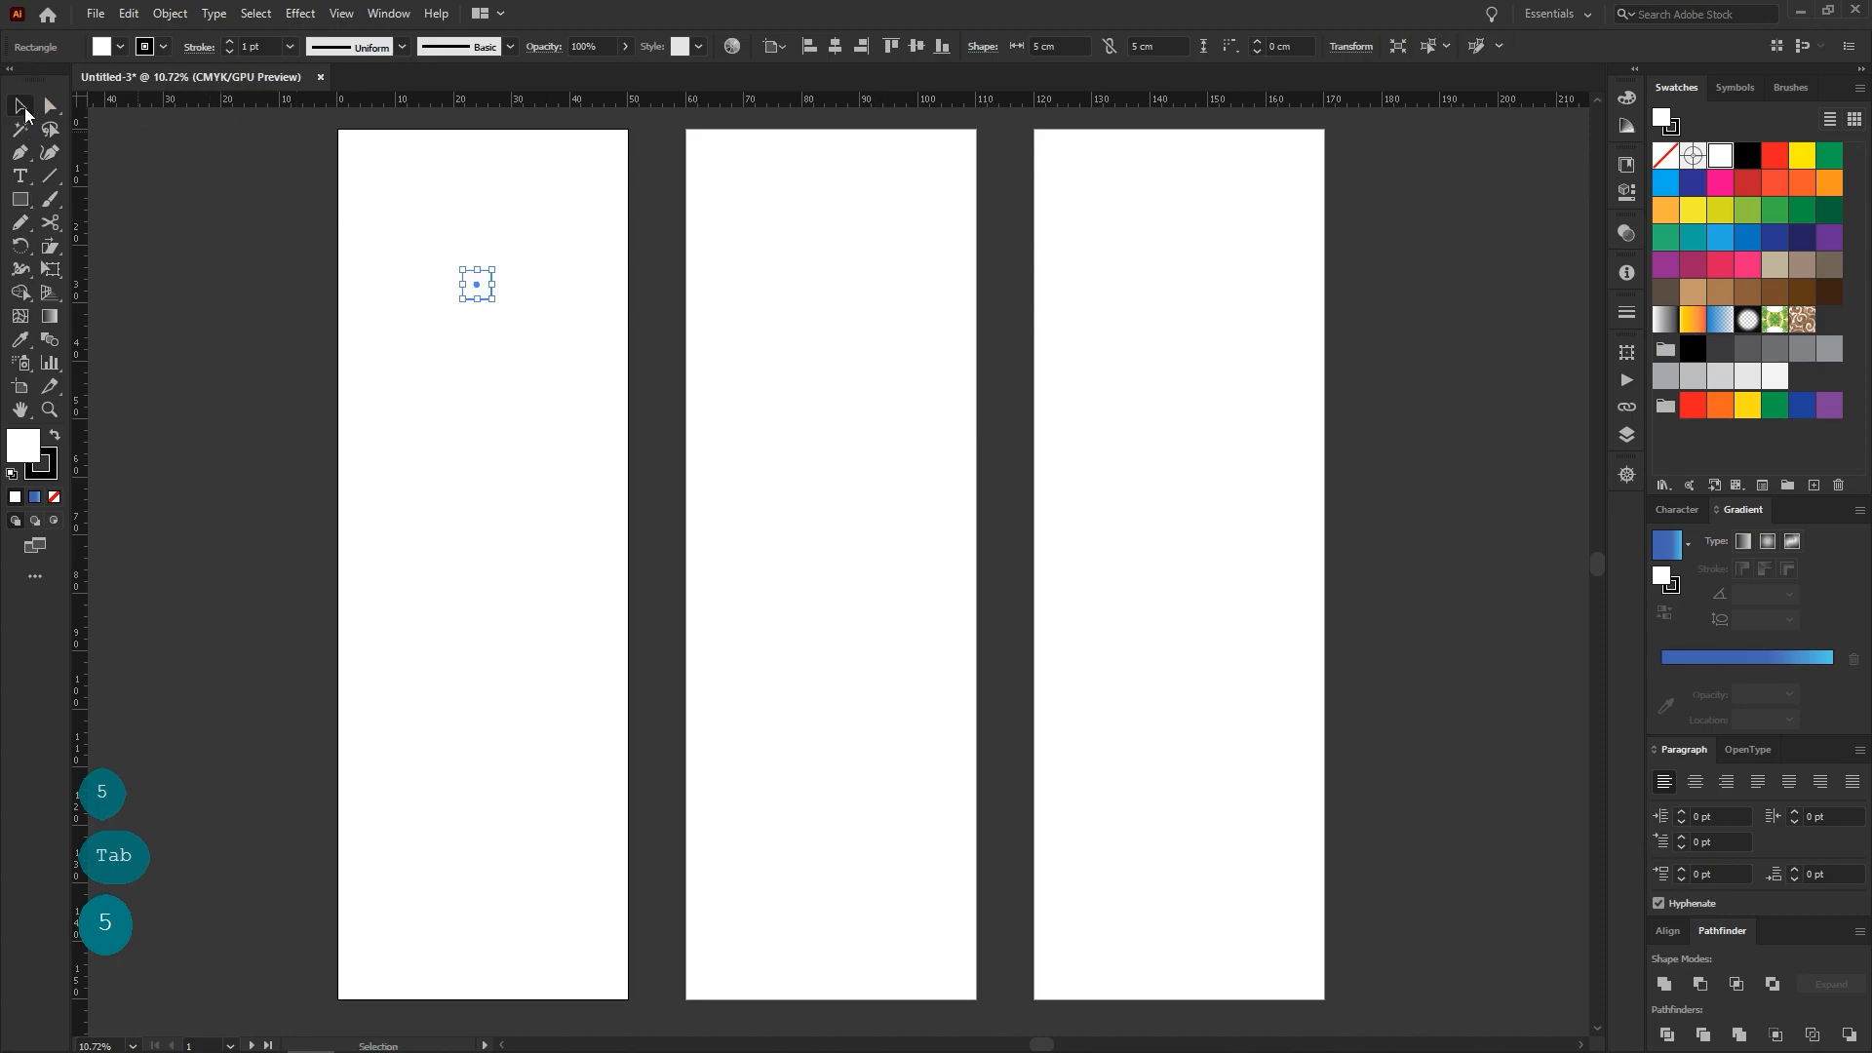
Align the square to the top-left corner of the first artboard and swap its fill and stroke for a black fill
{"action": "left_click", "coordinate": [1668, 929]}
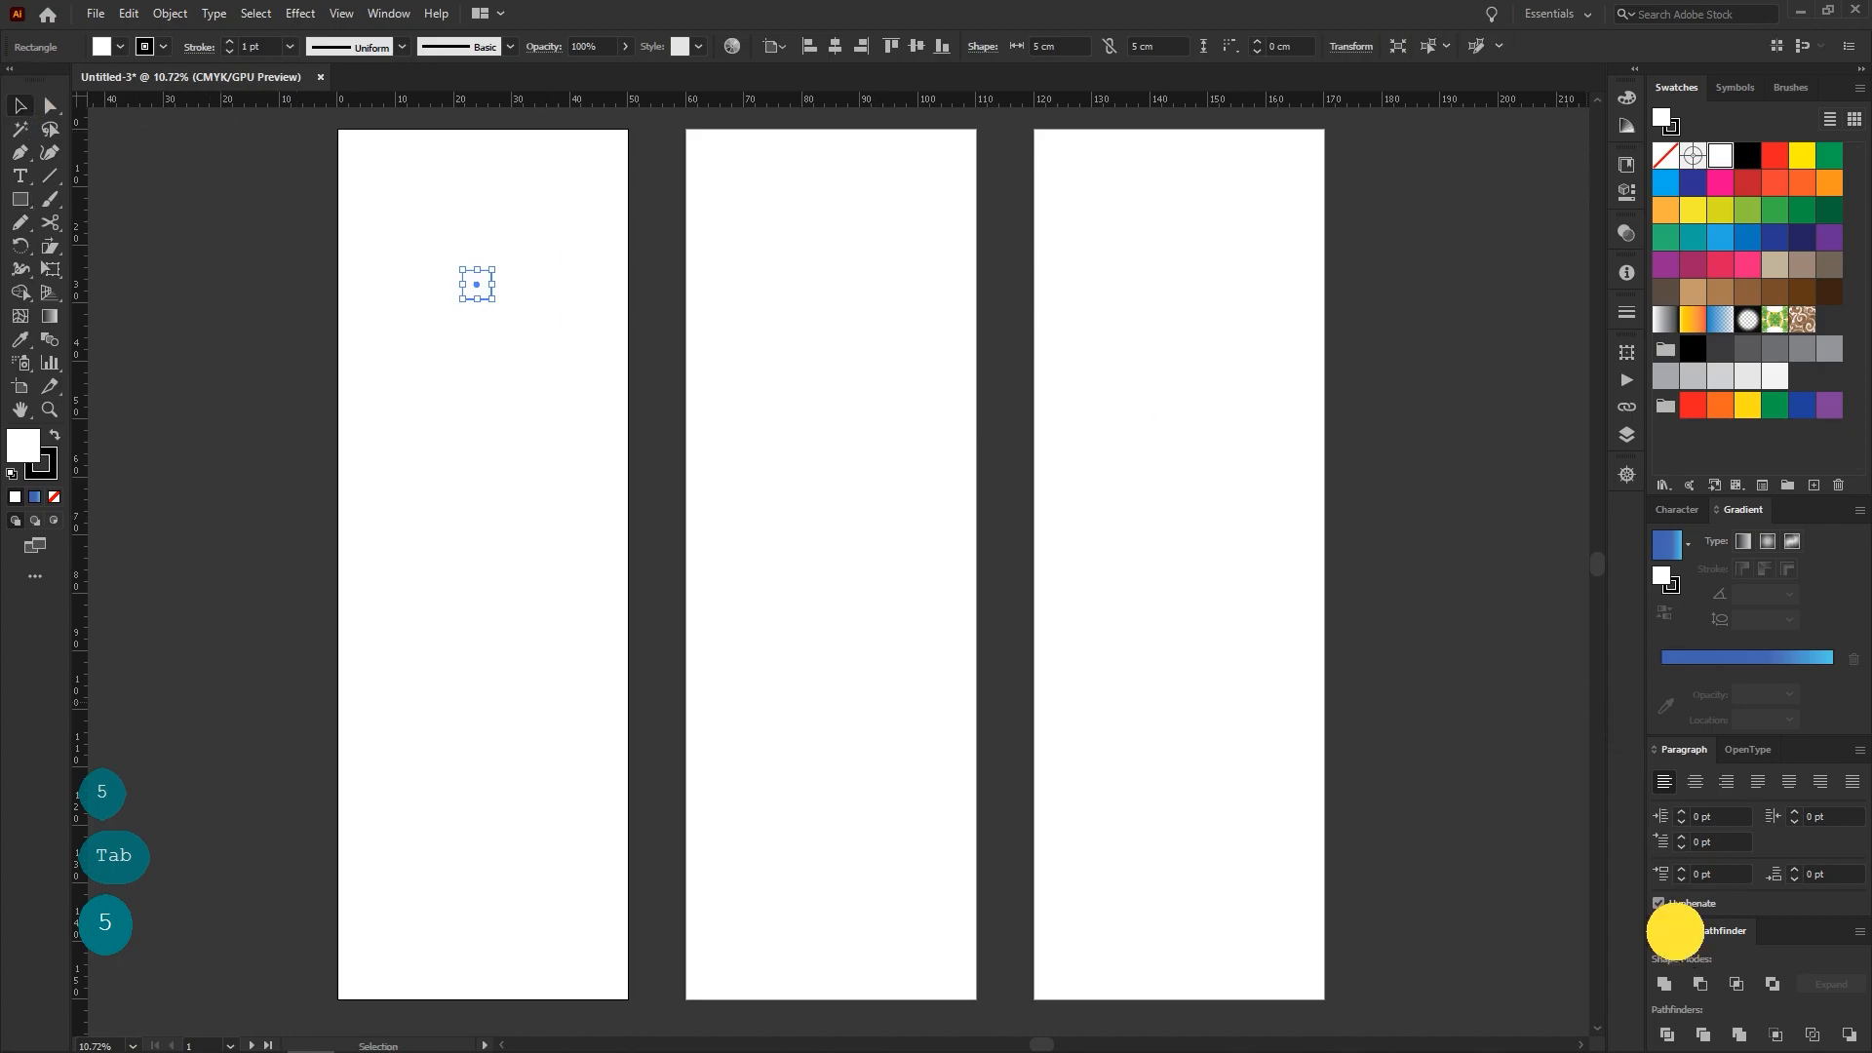
{"action": "left_click_drag", "start_coordinate": [1673, 868], "coordinate": [688, 337]}
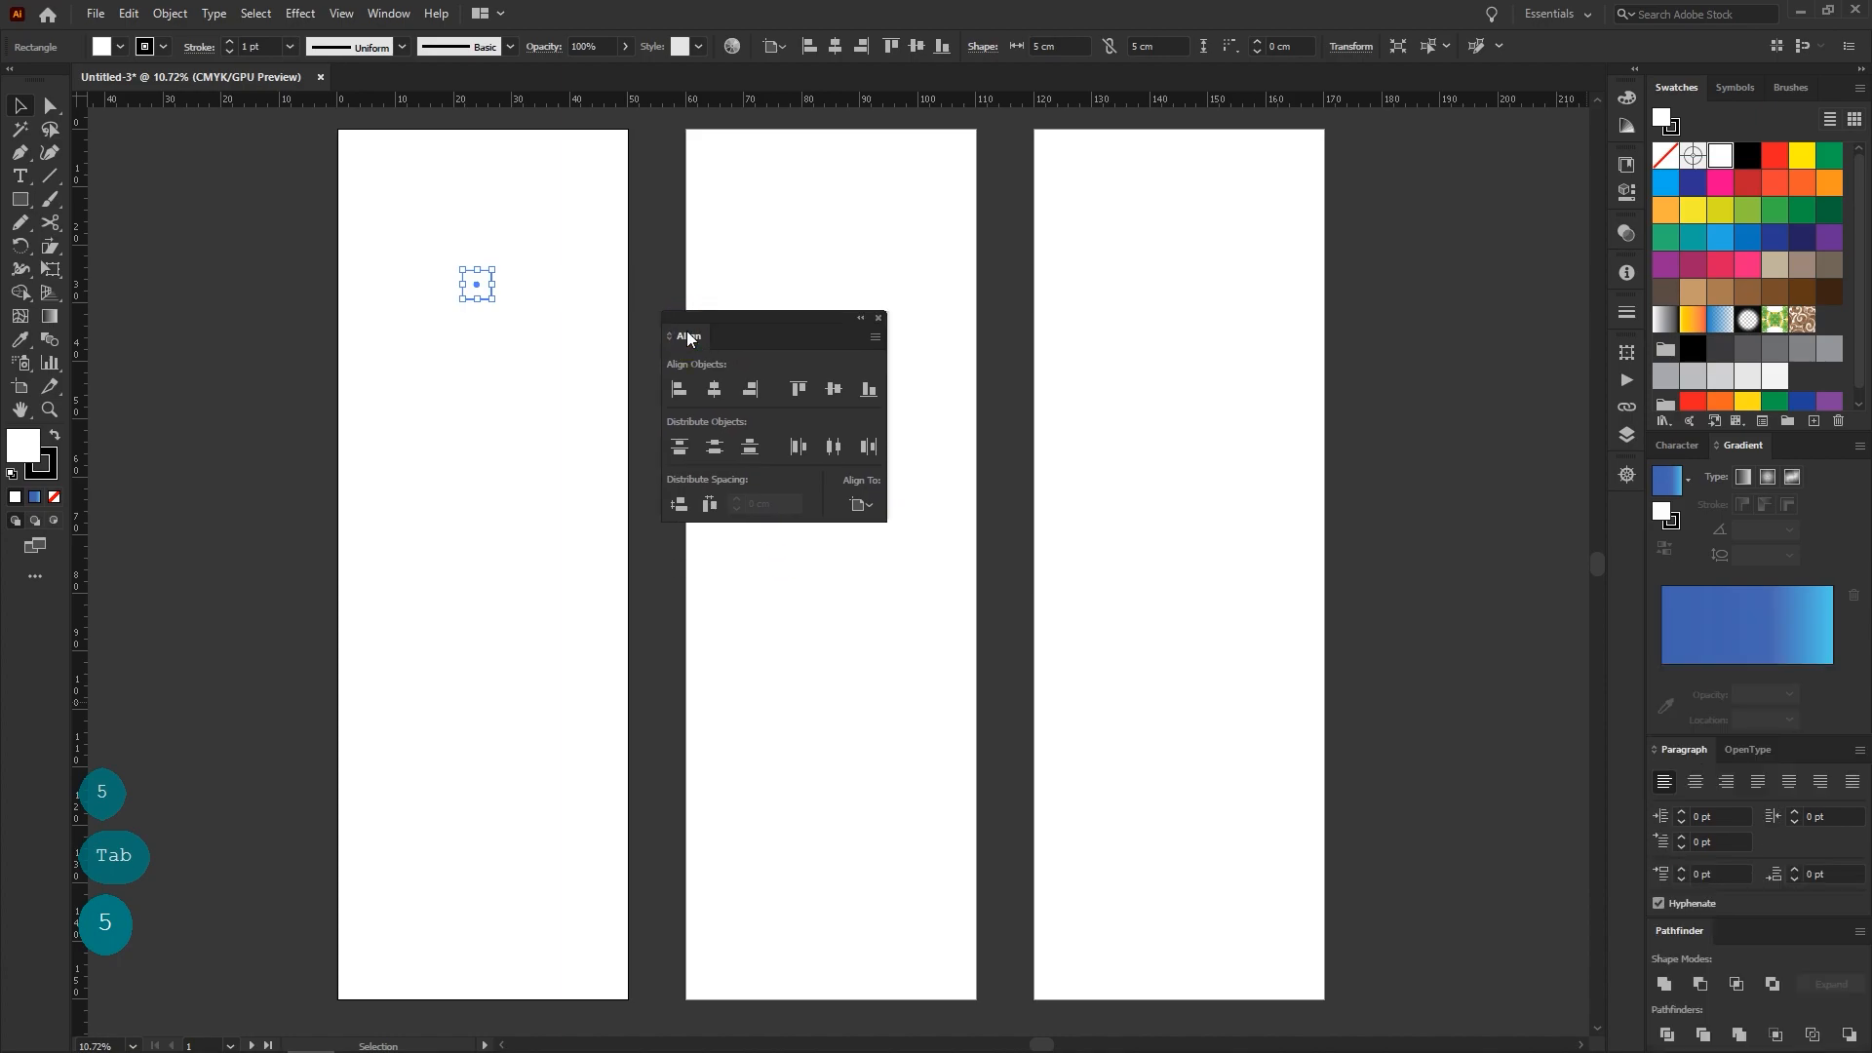
{"action": "left_click", "coordinate": [871, 511]}
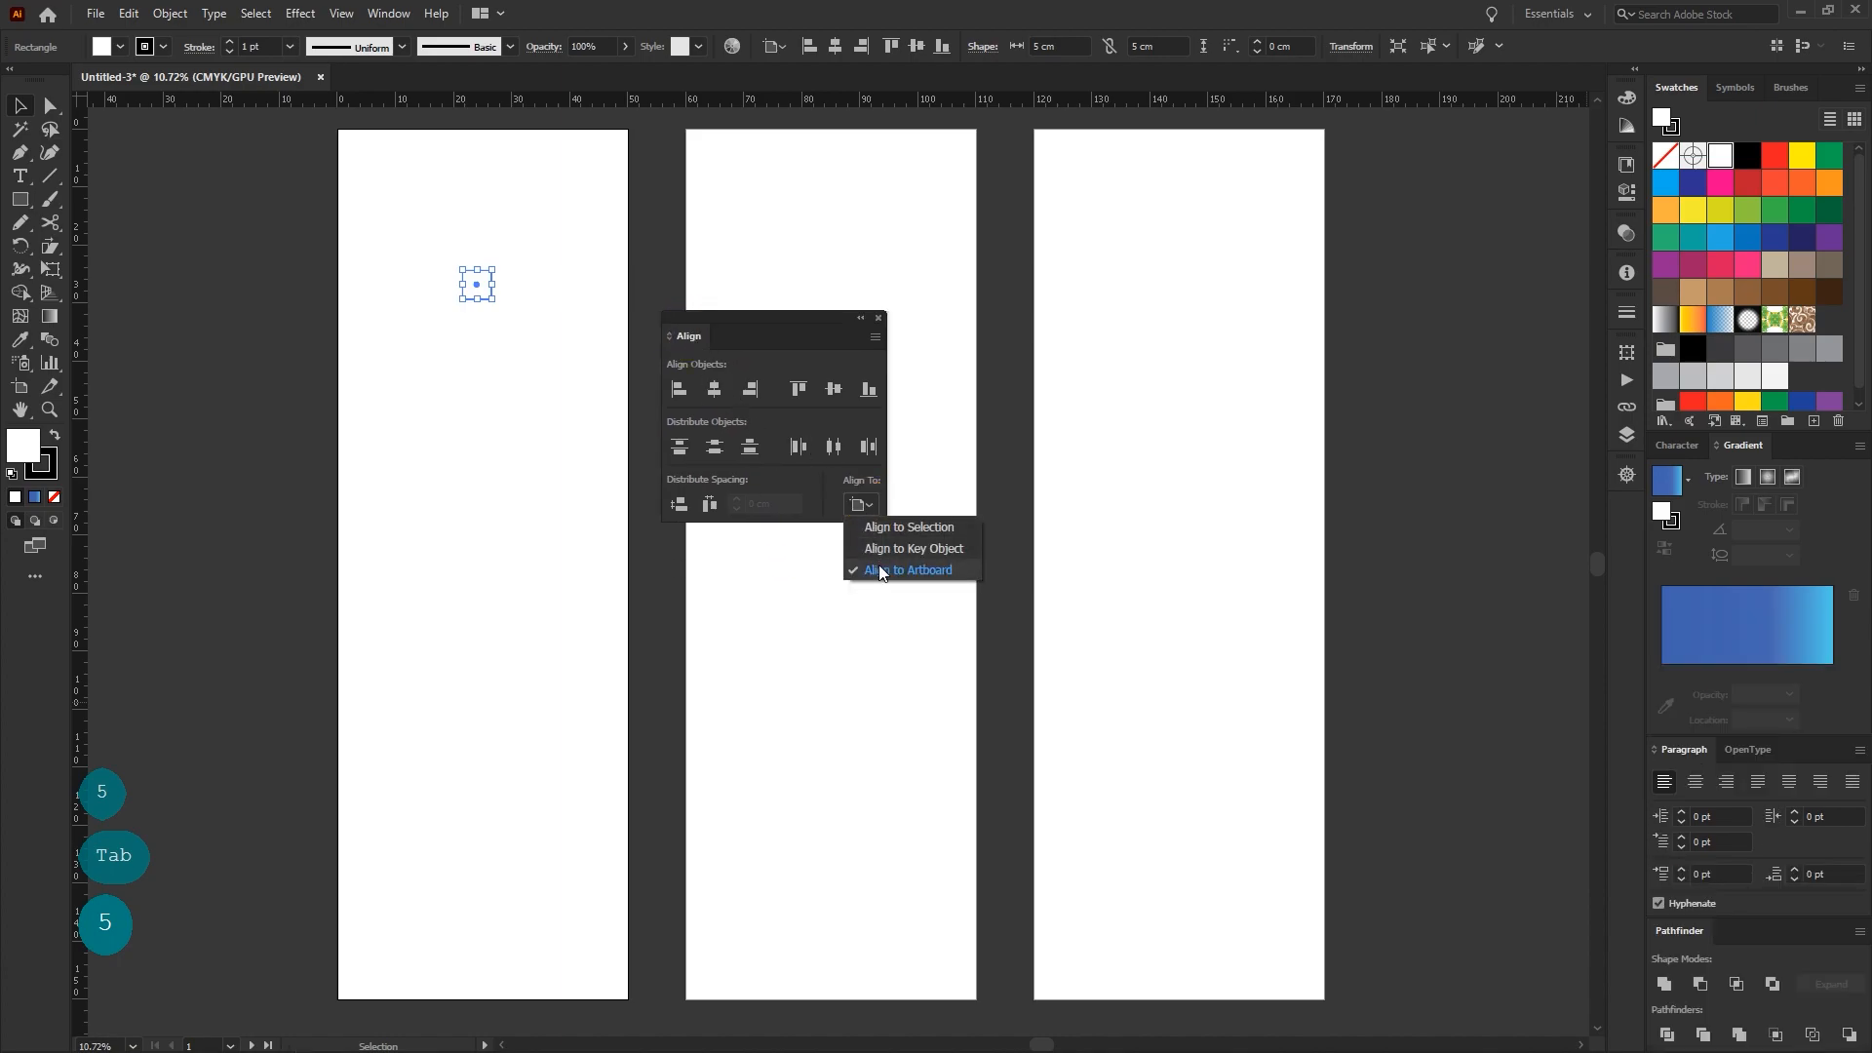
{"action": "left_click", "coordinate": [873, 565]}
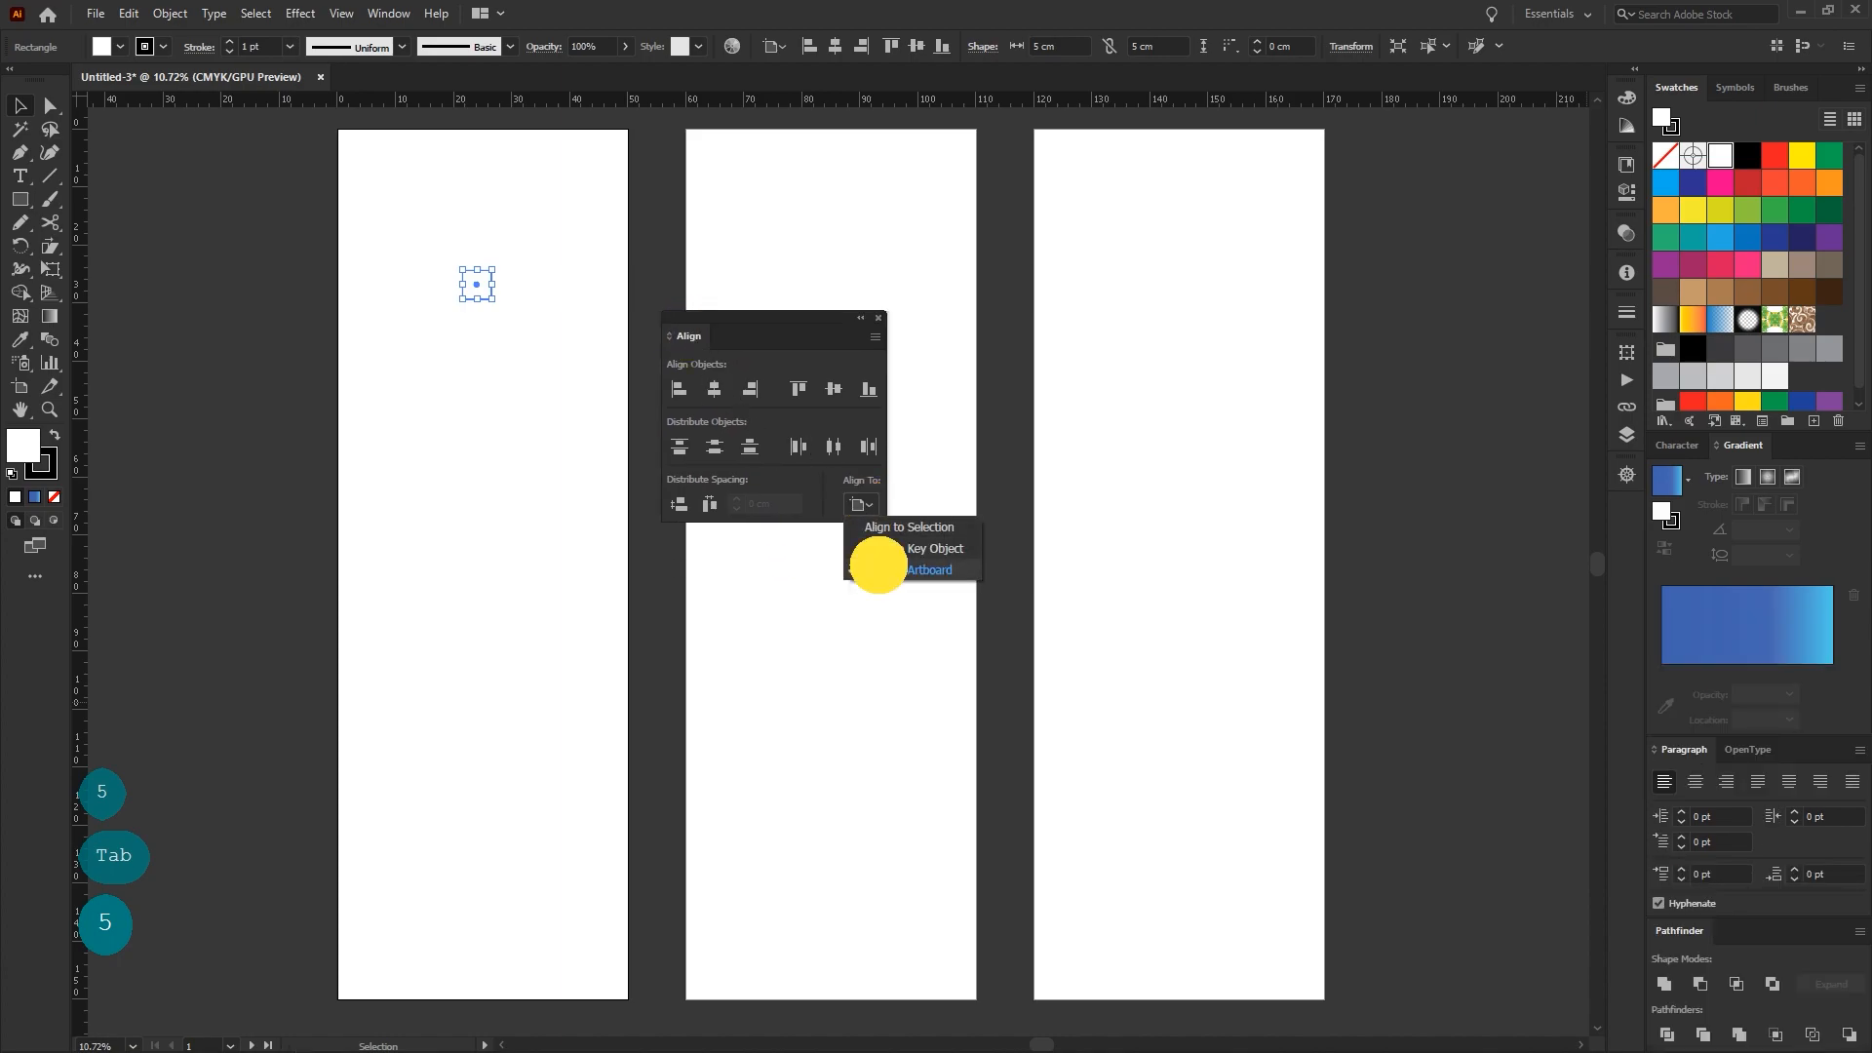
{"action": "left_click", "coordinate": [799, 389]}
{"action": "left_click", "coordinate": [679, 389]}
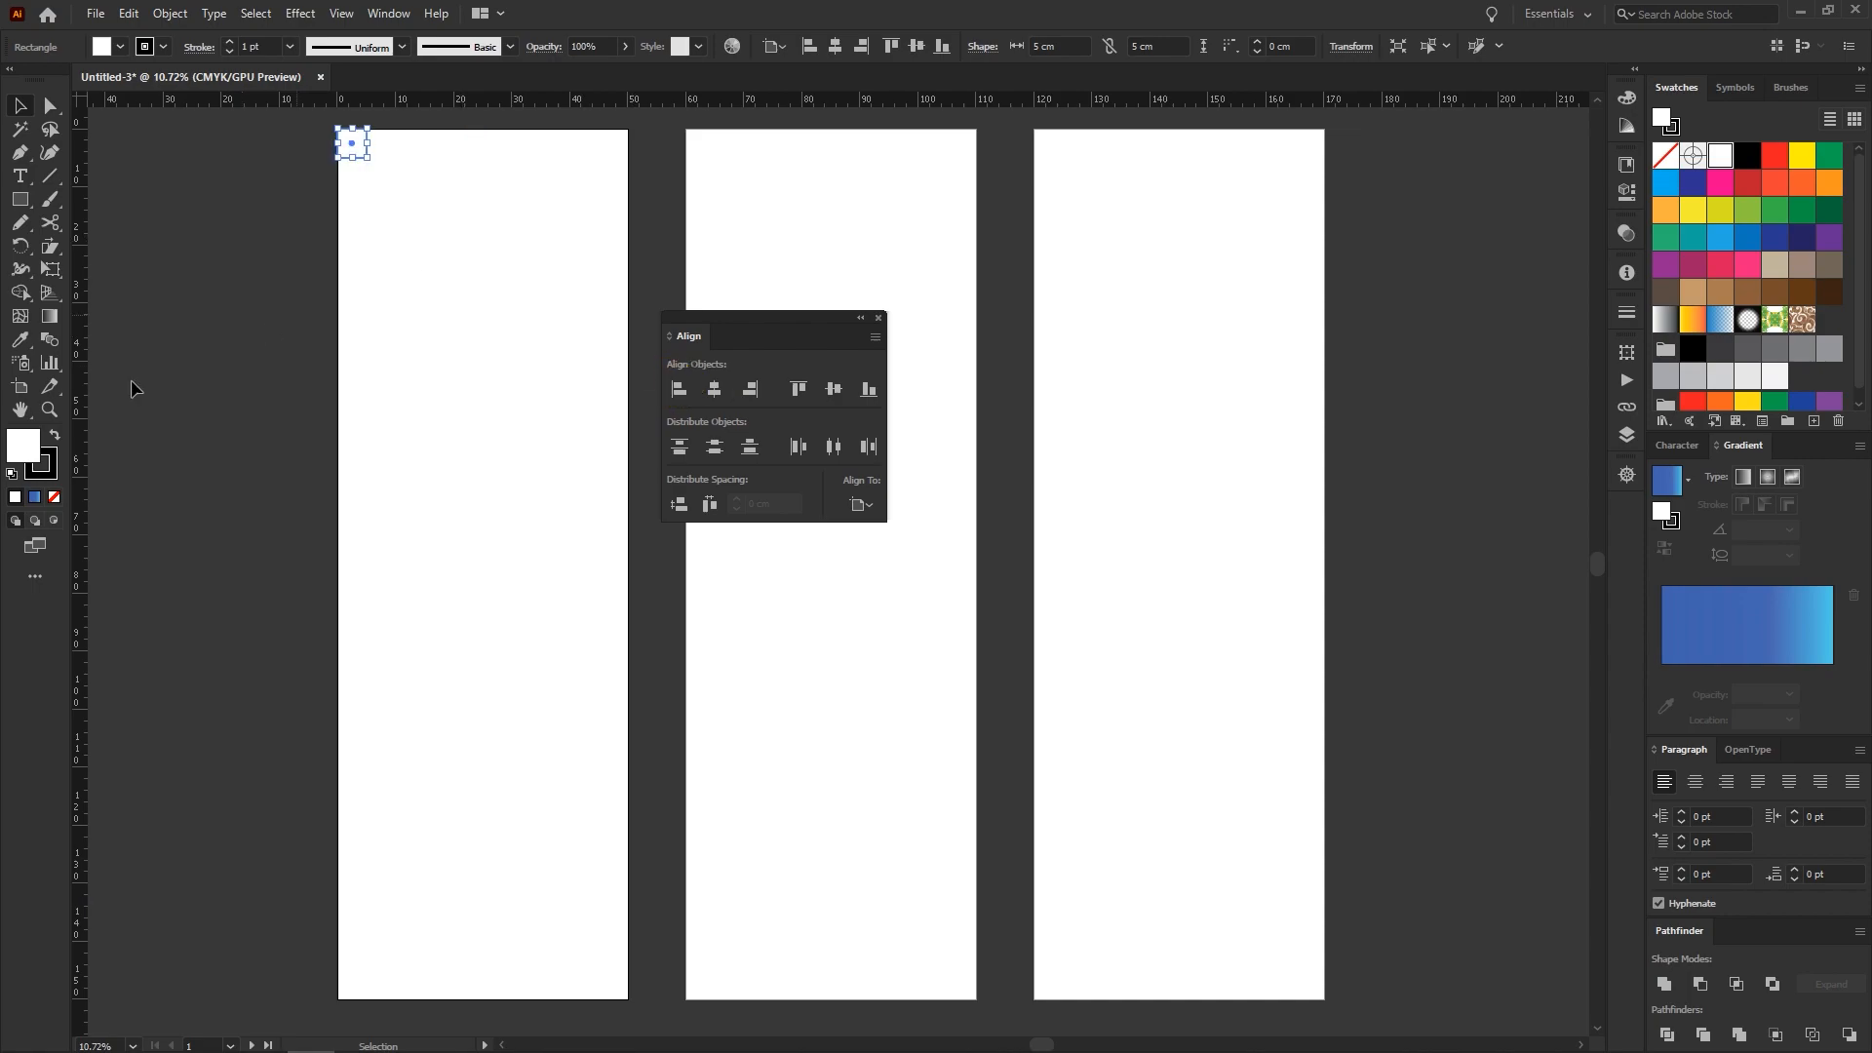
{"action": "left_click", "coordinate": [57, 438]}
{"action": "left_click", "coordinate": [430, 290]}
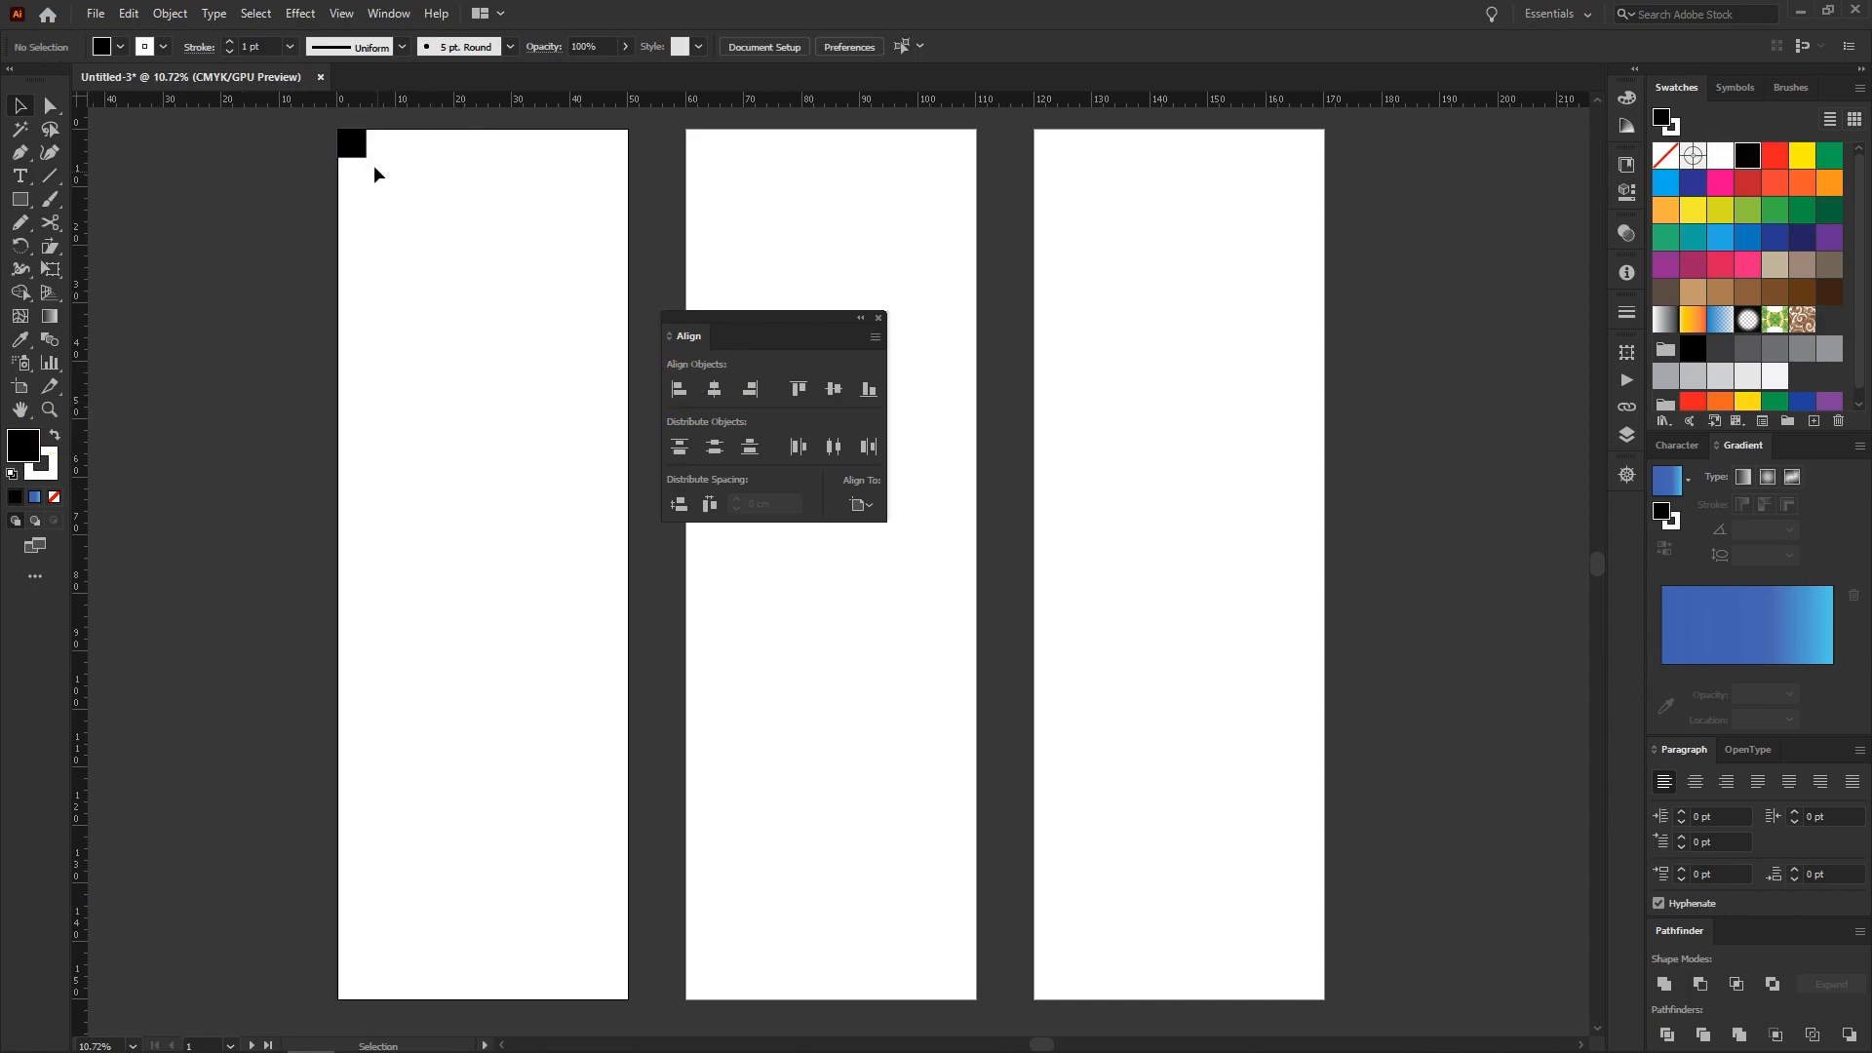
Duplicate the black square and align the copy to the bottom-right corner of the first artboard
{"action": "left_click_drag", "start_coordinate": [361, 147], "coordinate": [437, 353], "text": "alt"}
{"action": "left_click", "coordinate": [749, 391]}
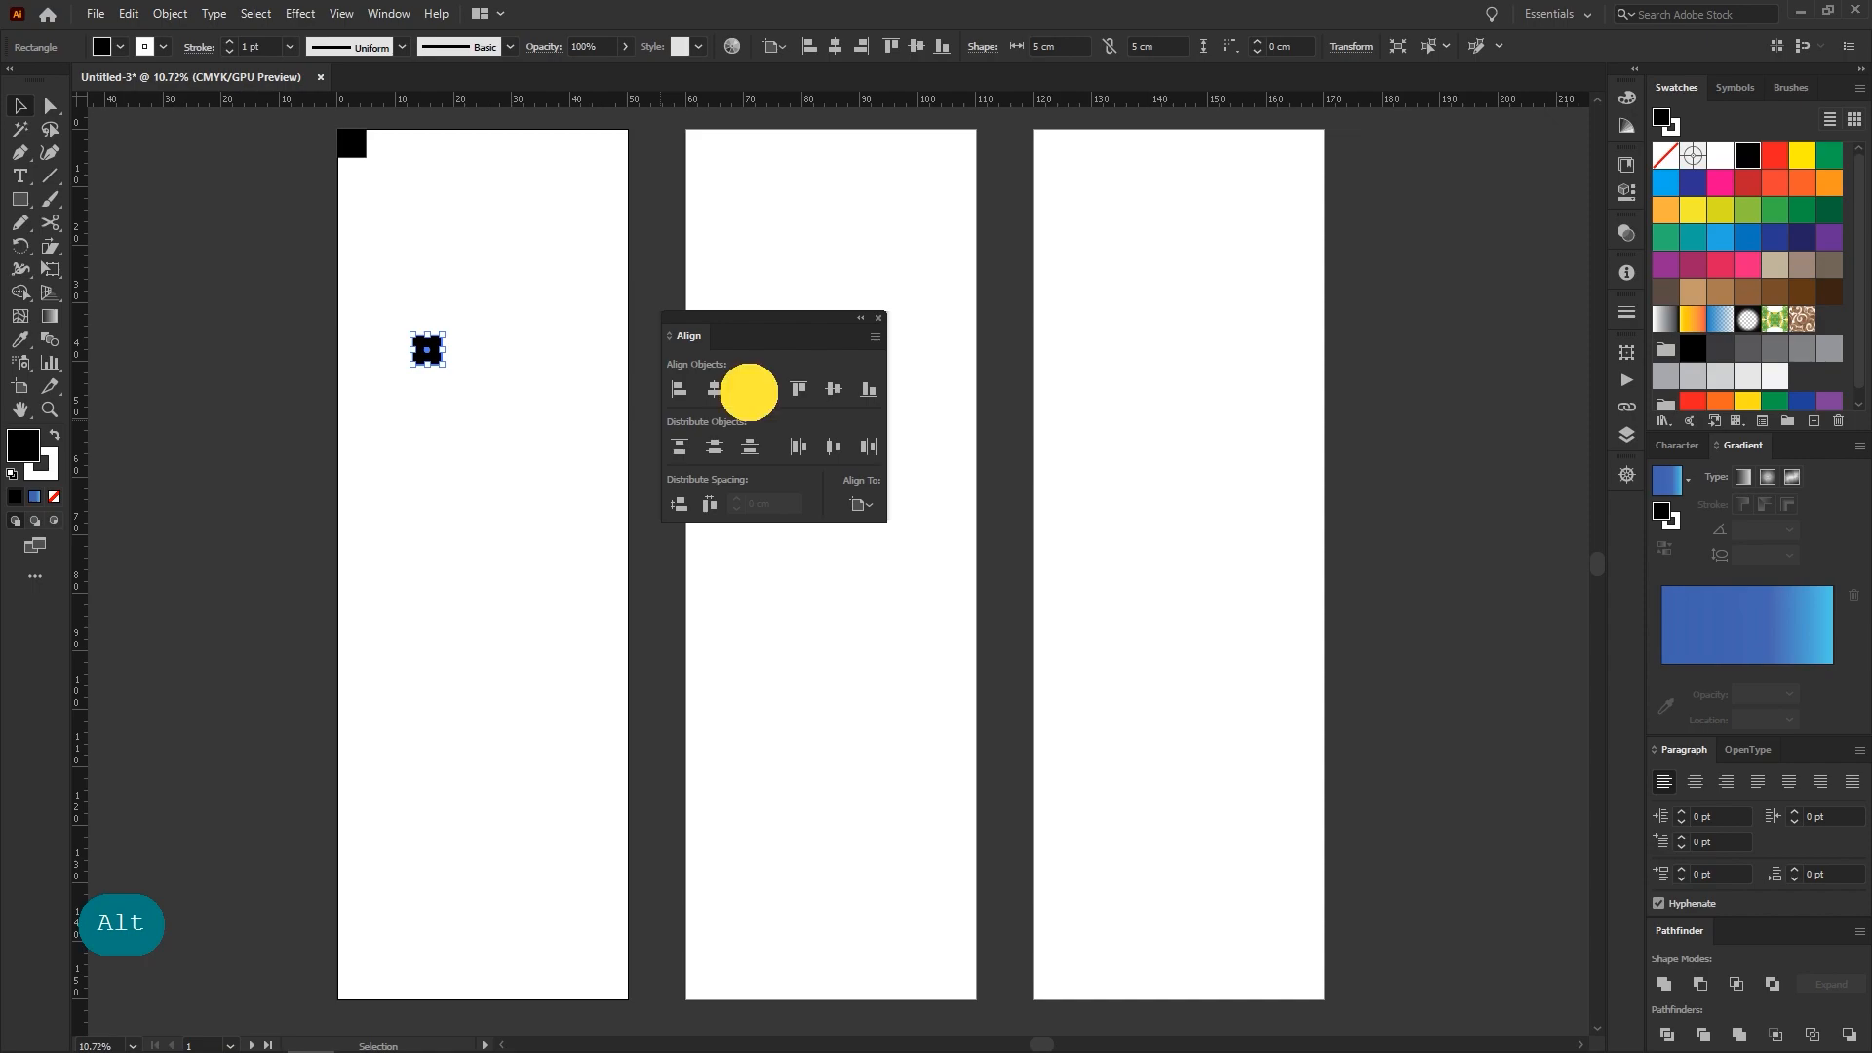
{"action": "left_click", "coordinate": [869, 389]}
{"action": "left_click", "coordinate": [477, 530]}
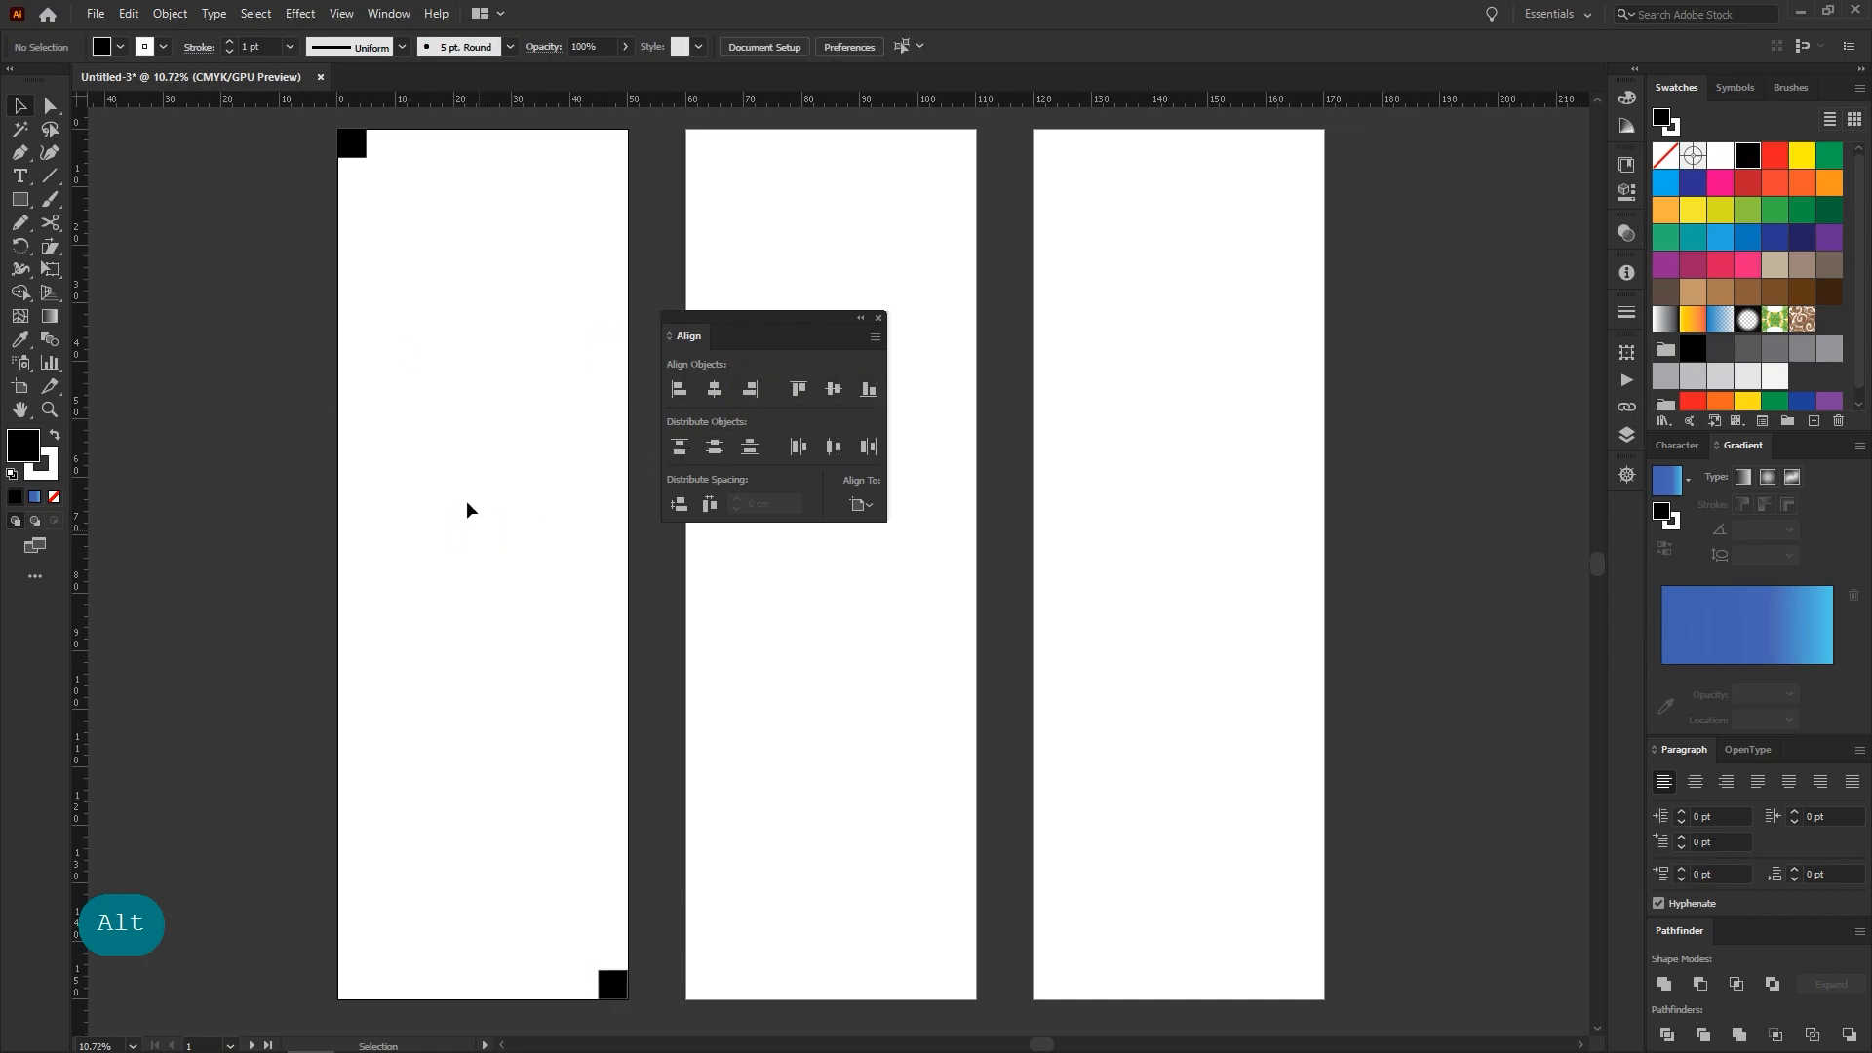
Draw a 40 × 140 cm rectangle between the inner corners of the two squares and dock the Align panel again
{"action": "left_click", "coordinate": [20, 199]}
{"action": "left_click_drag", "start_coordinate": [366, 159], "coordinate": [597, 970]}
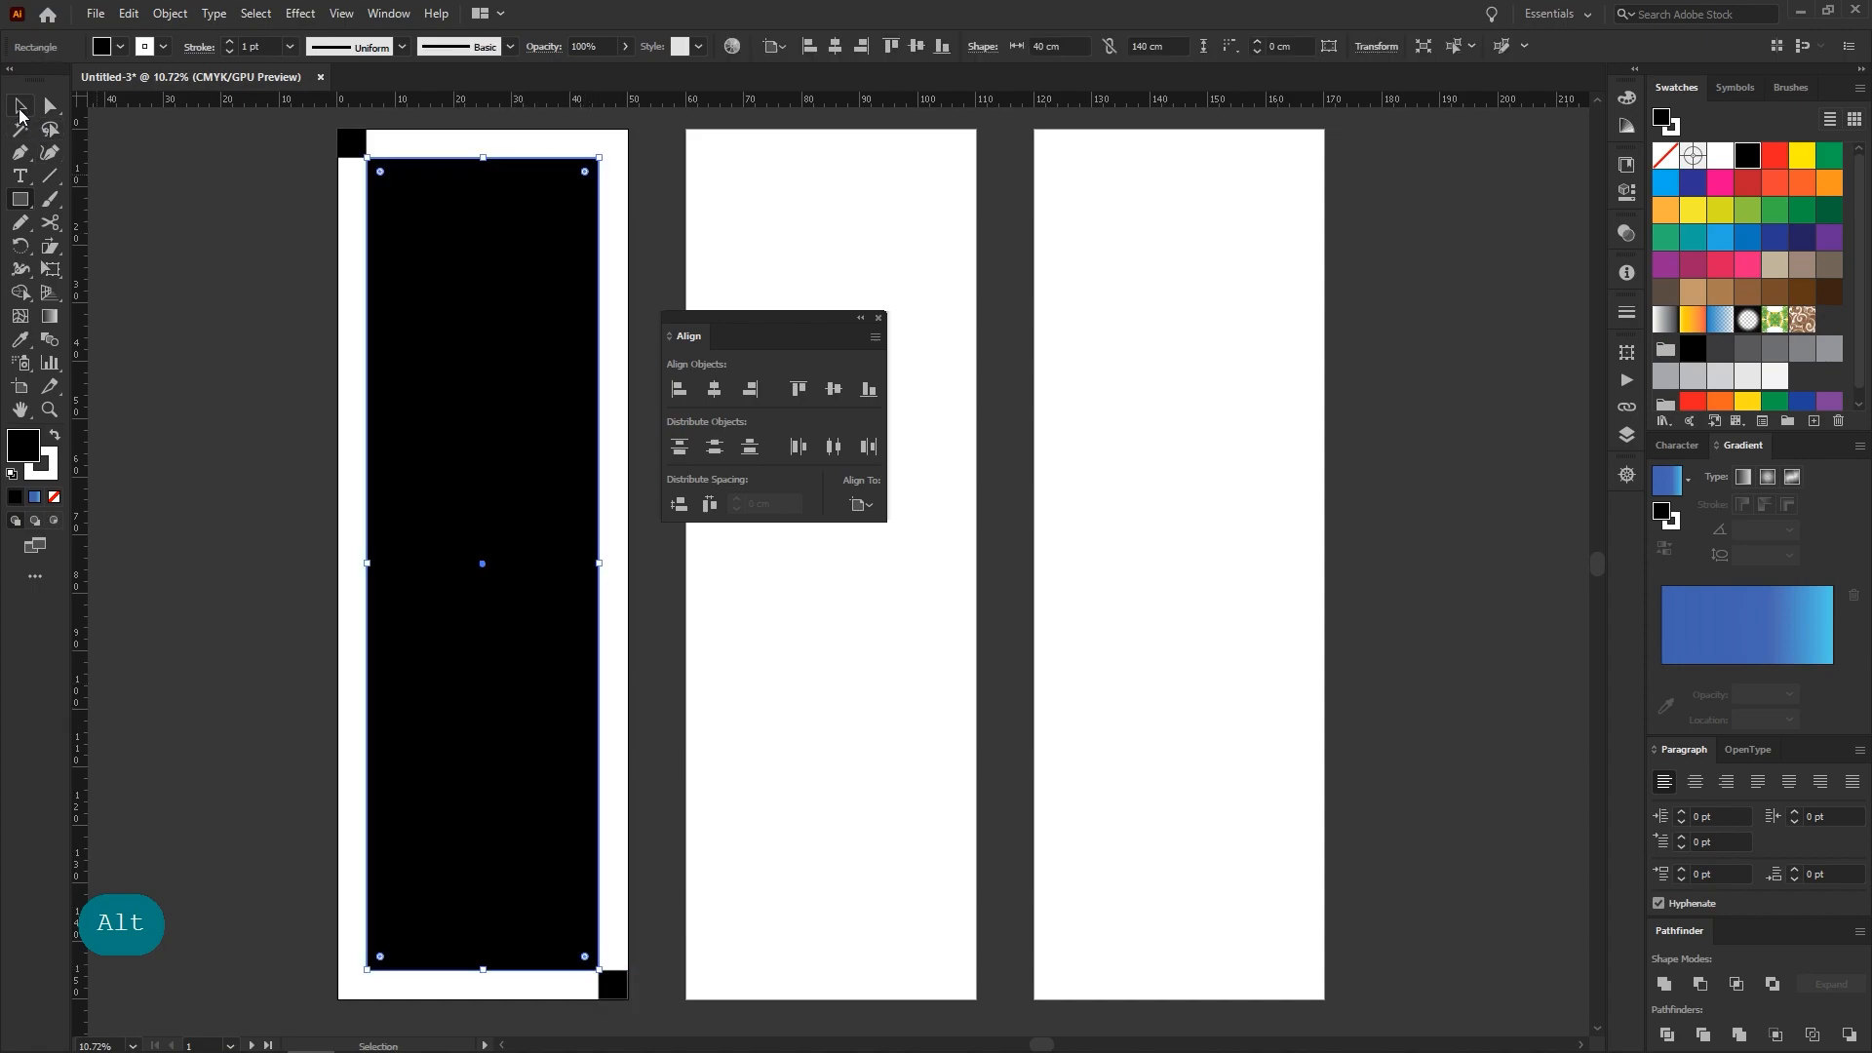
{"action": "left_click", "coordinate": [20, 107]}
{"action": "left_click_drag", "start_coordinate": [689, 327], "coordinate": [1730, 939]}
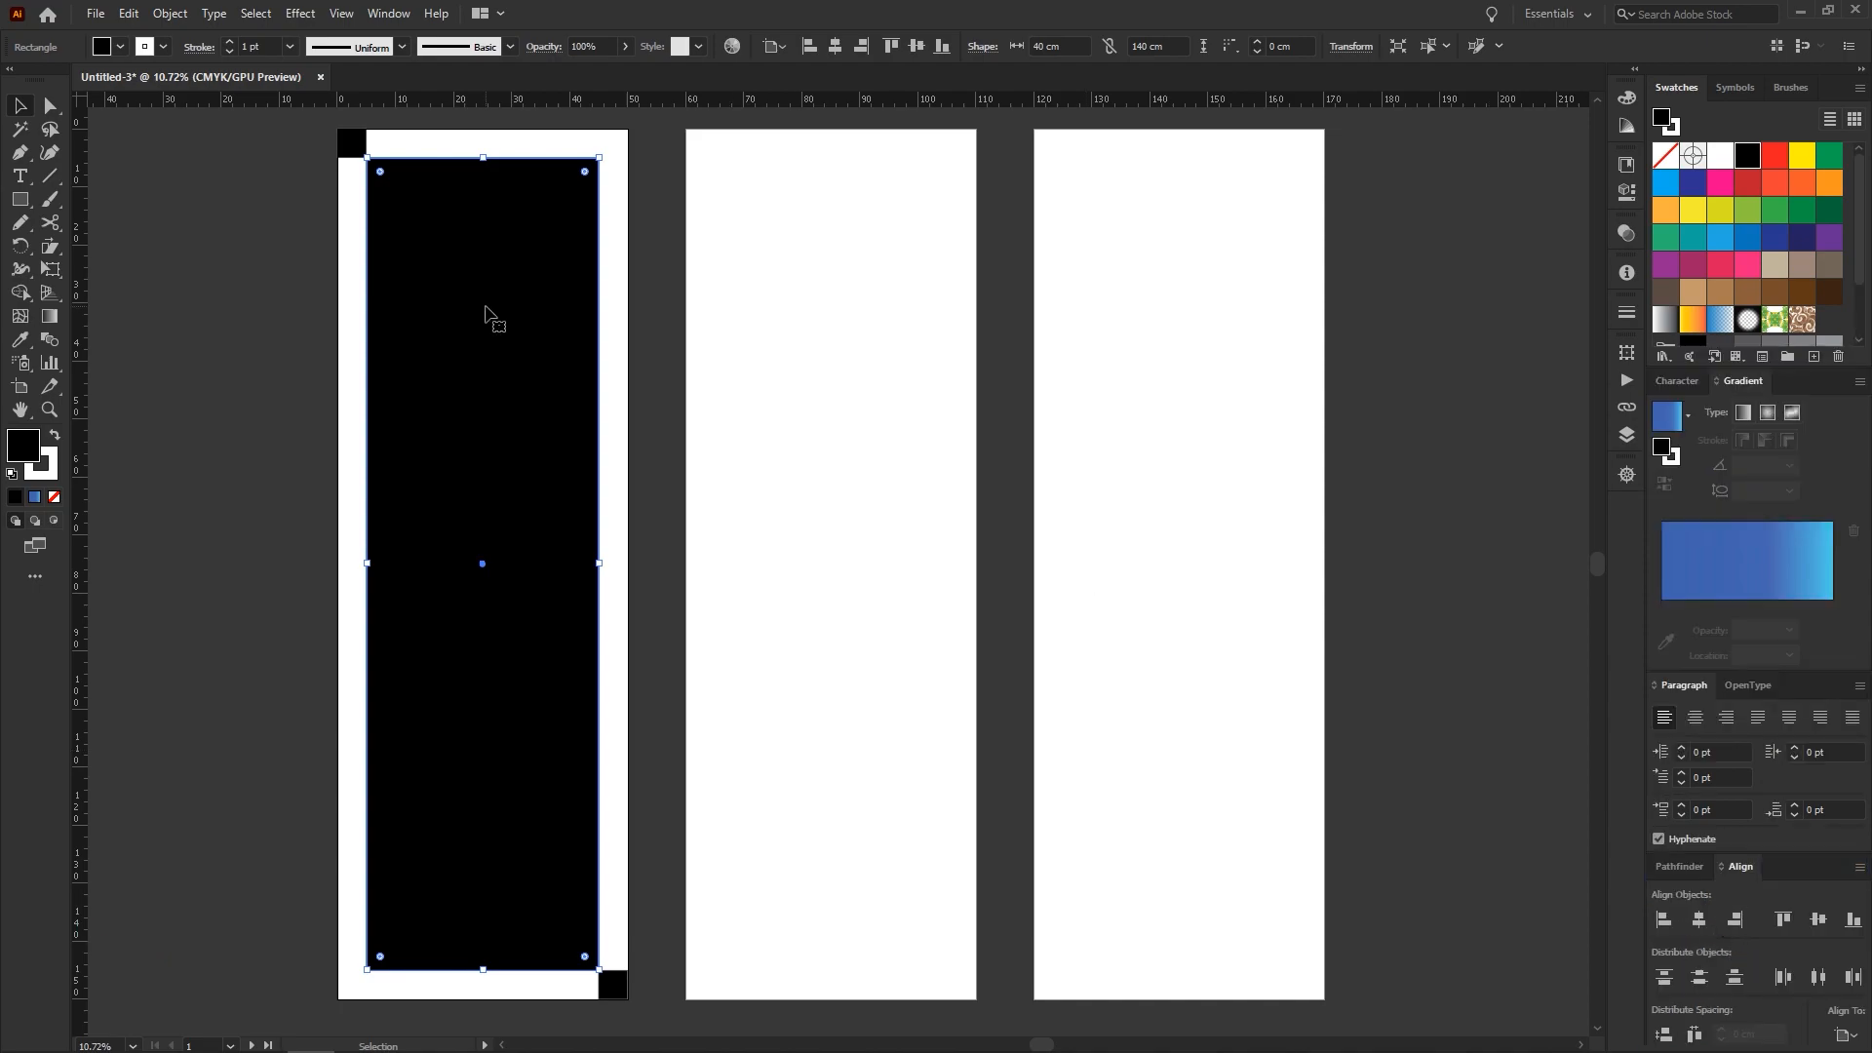
Copy the large black rectangle and paste it at the same position on the second and third artboards
{"action": "left_click", "coordinate": [130, 14]}
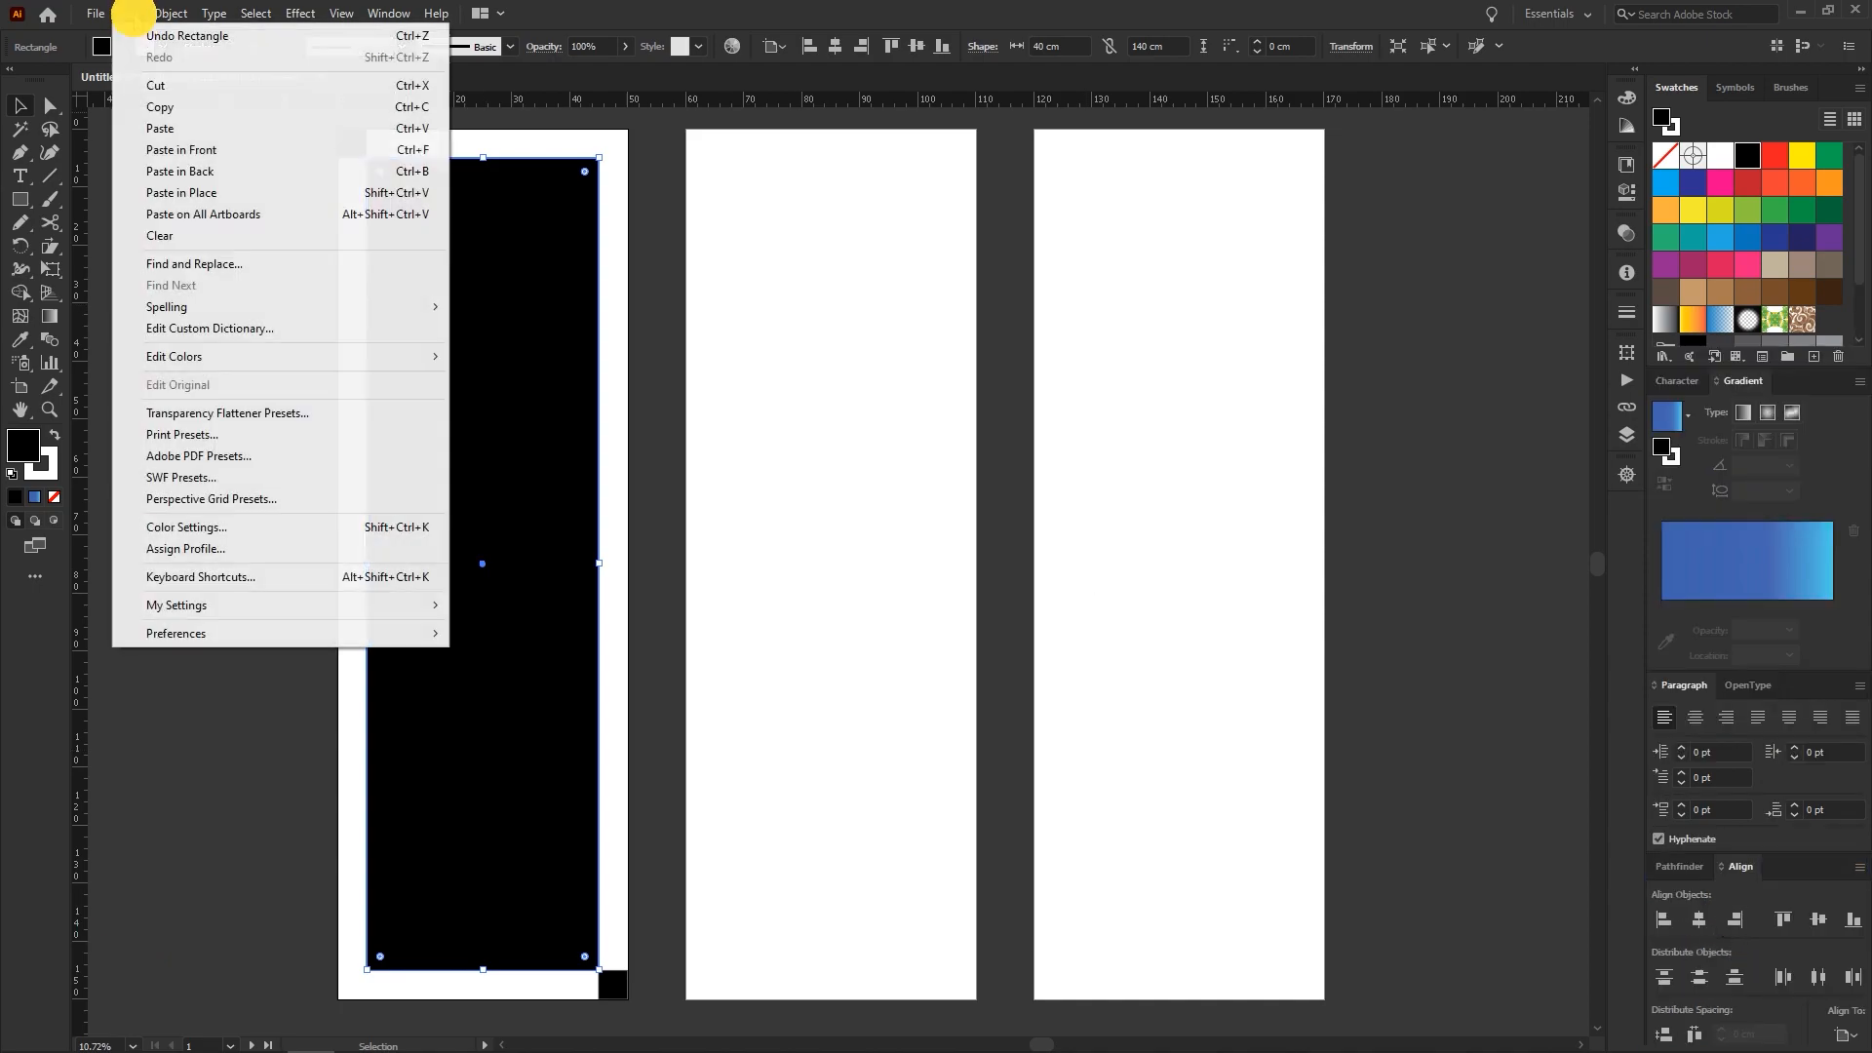
{"action": "left_click", "coordinate": [155, 105]}
{"action": "left_click", "coordinate": [825, 327]}
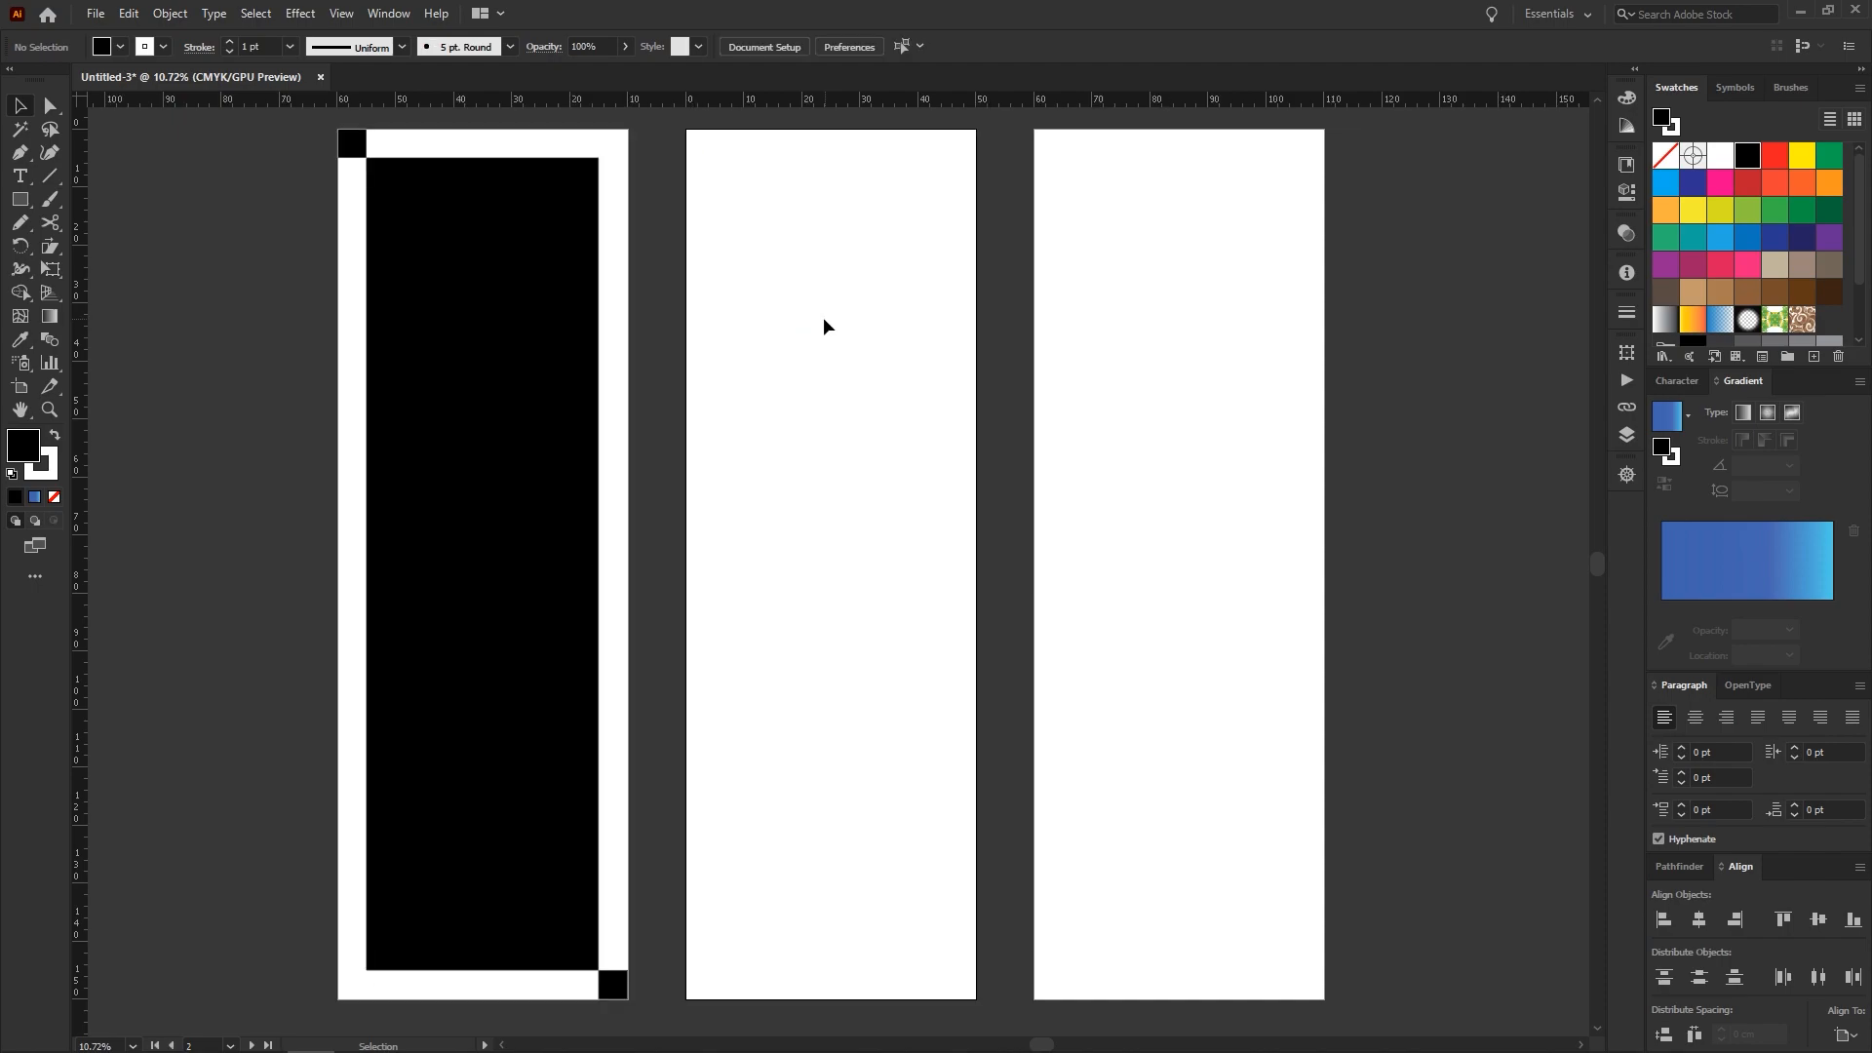
{"action": "left_click", "coordinate": [137, 16]}
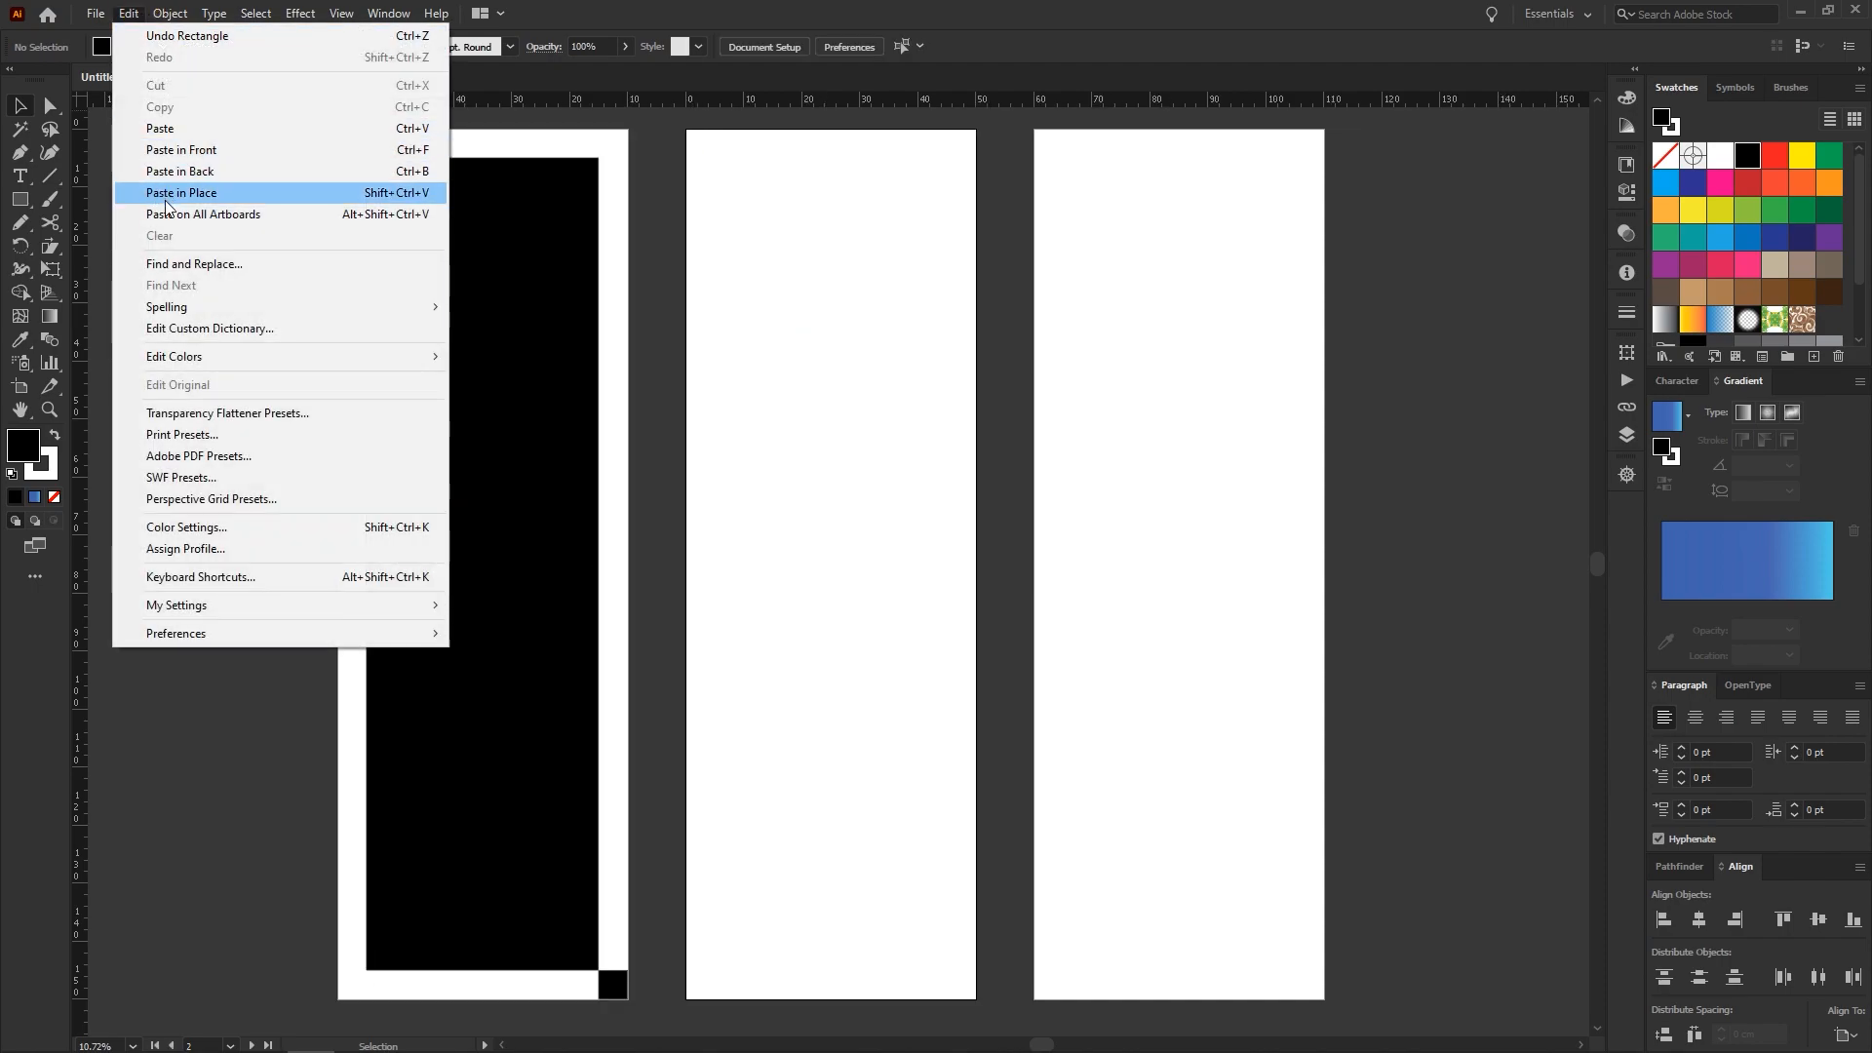
{"action": "left_click", "coordinate": [181, 192]}
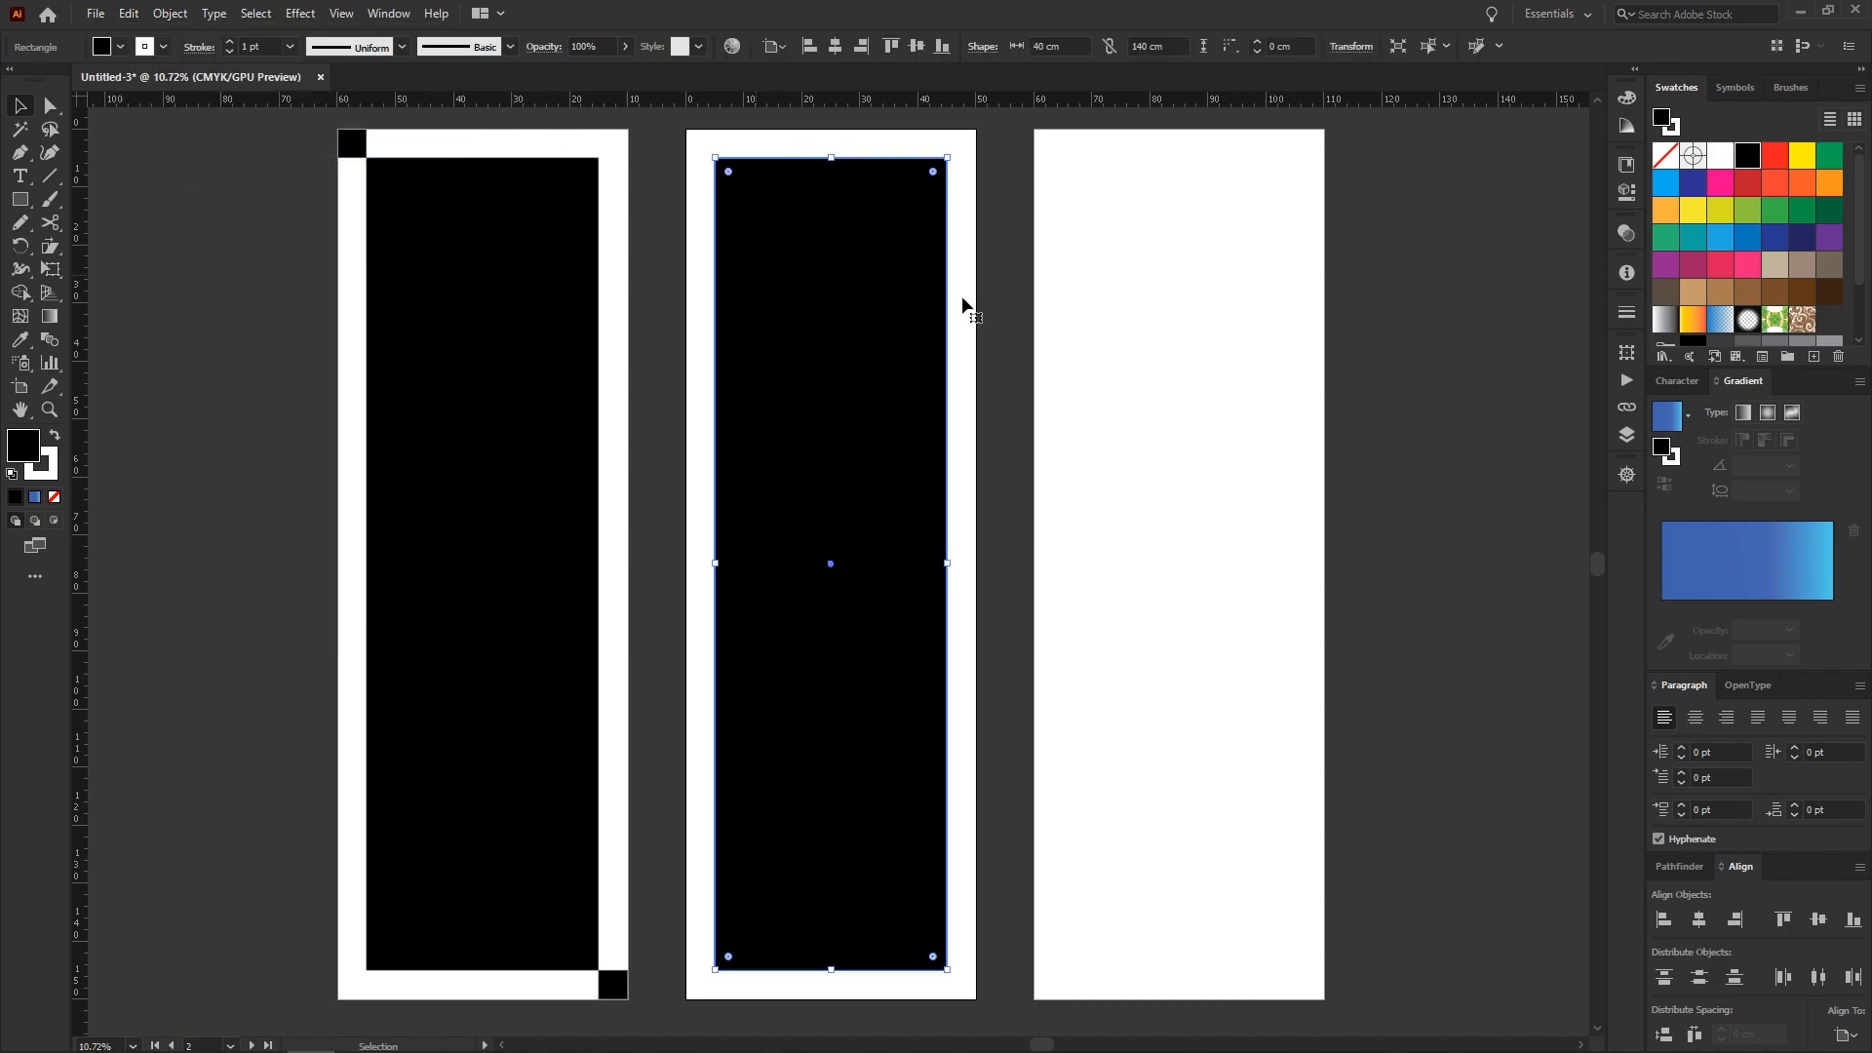
{"action": "left_click", "coordinate": [1088, 298]}
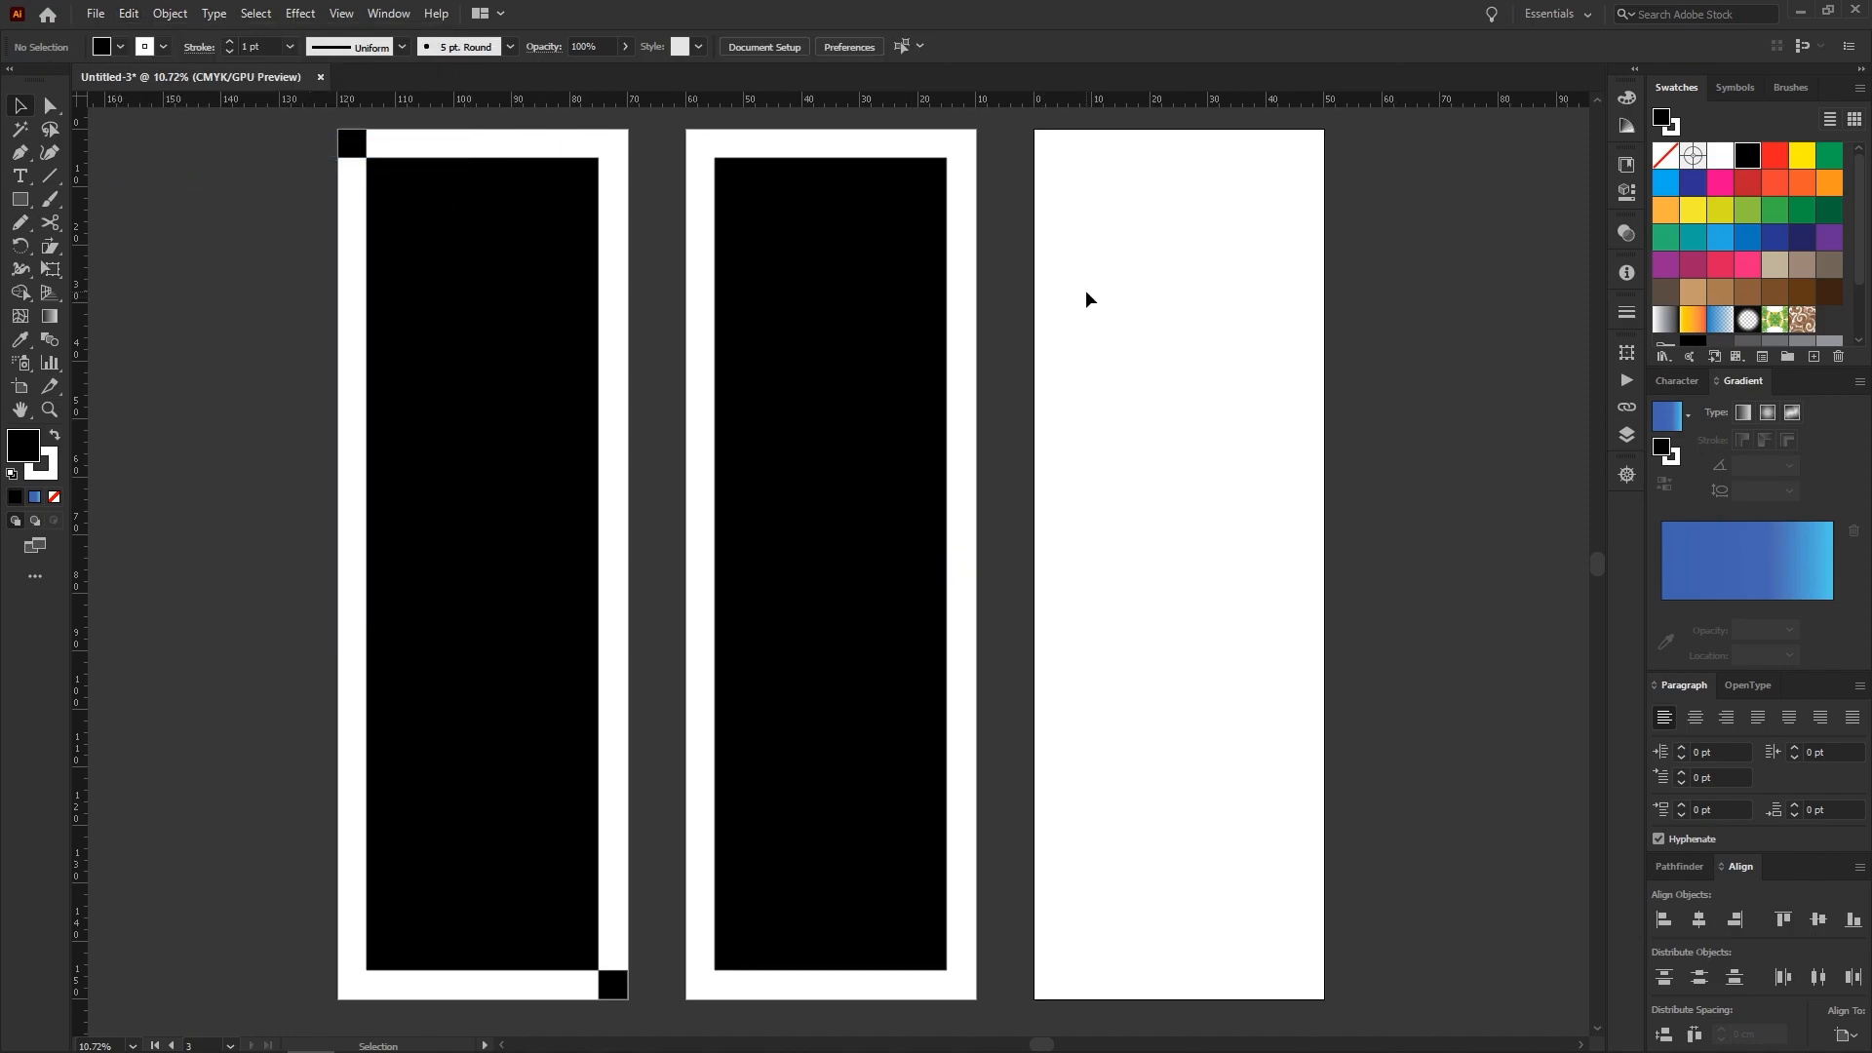
{"action": "left_click", "coordinate": [130, 16]}
{"action": "left_click", "coordinate": [168, 154]}
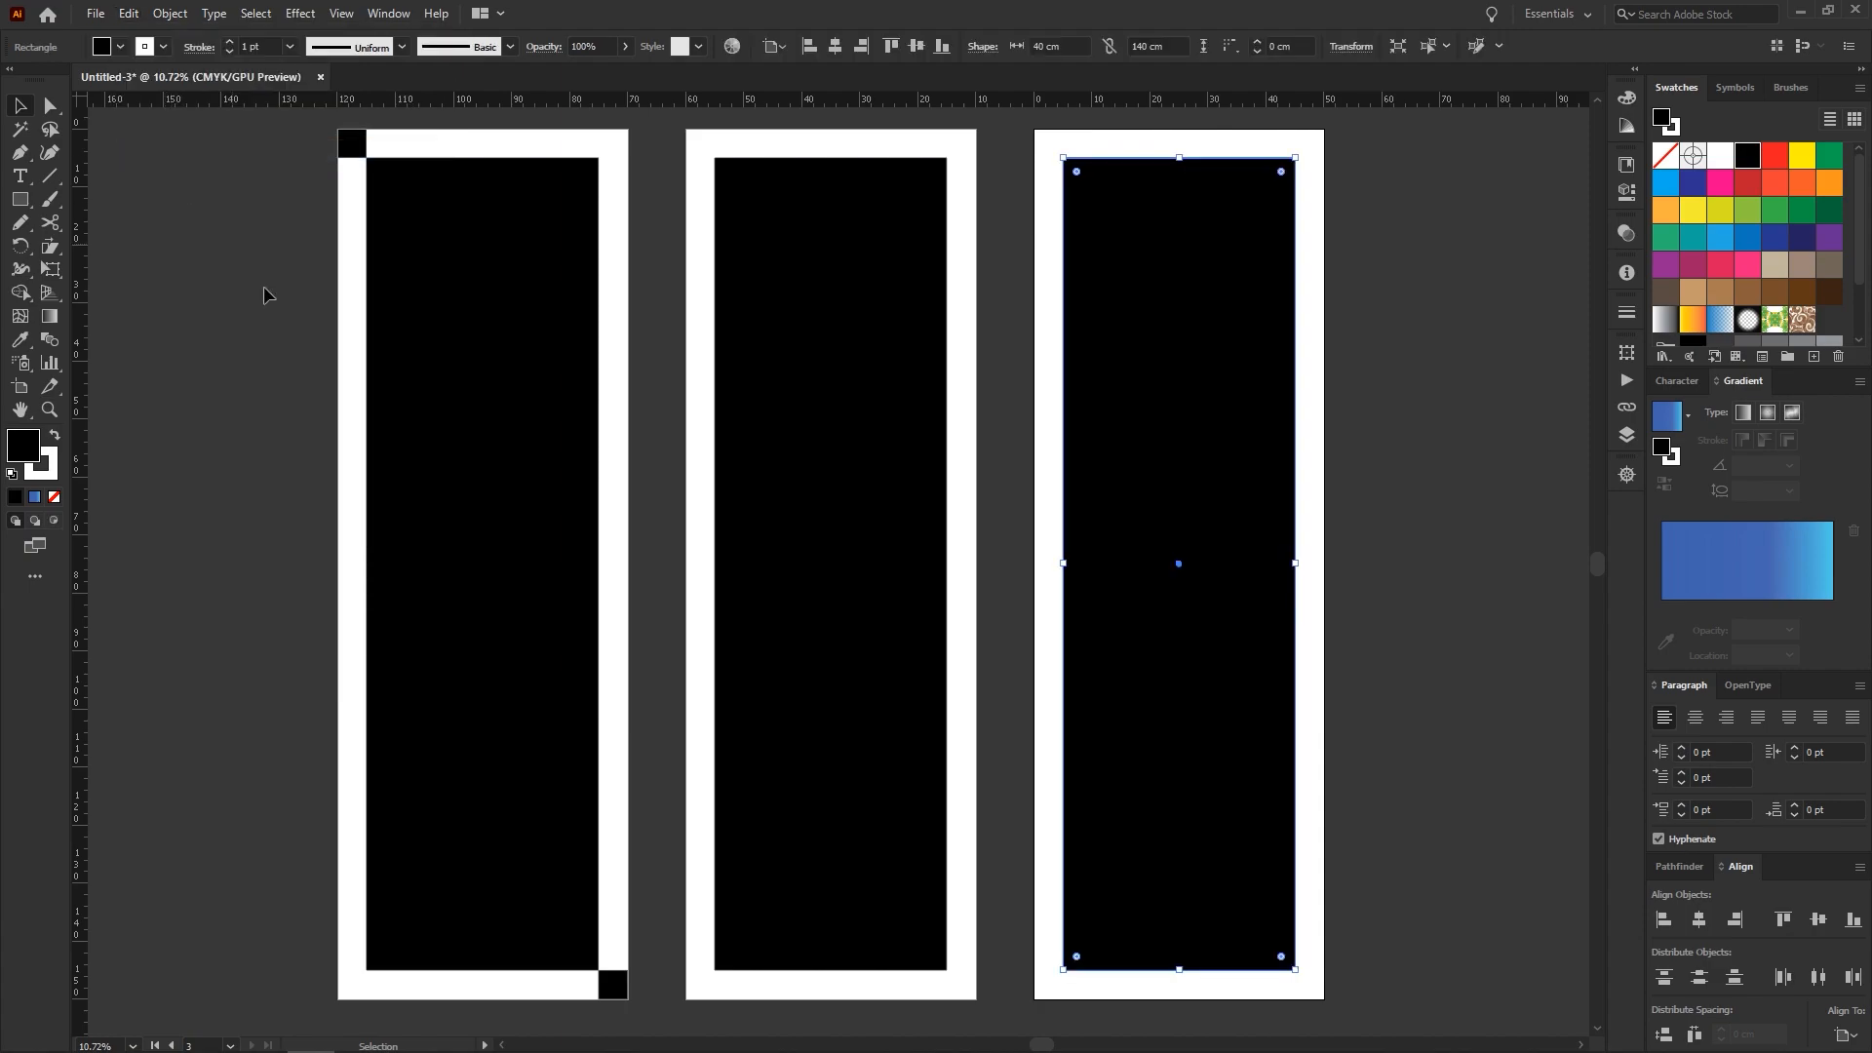
Convert the three large rectangles on the artboards into guides
{"action": "left_click_drag", "start_coordinate": [239, 322], "coordinate": [1174, 445]}
{"action": "right_click", "coordinate": [1147, 335]}
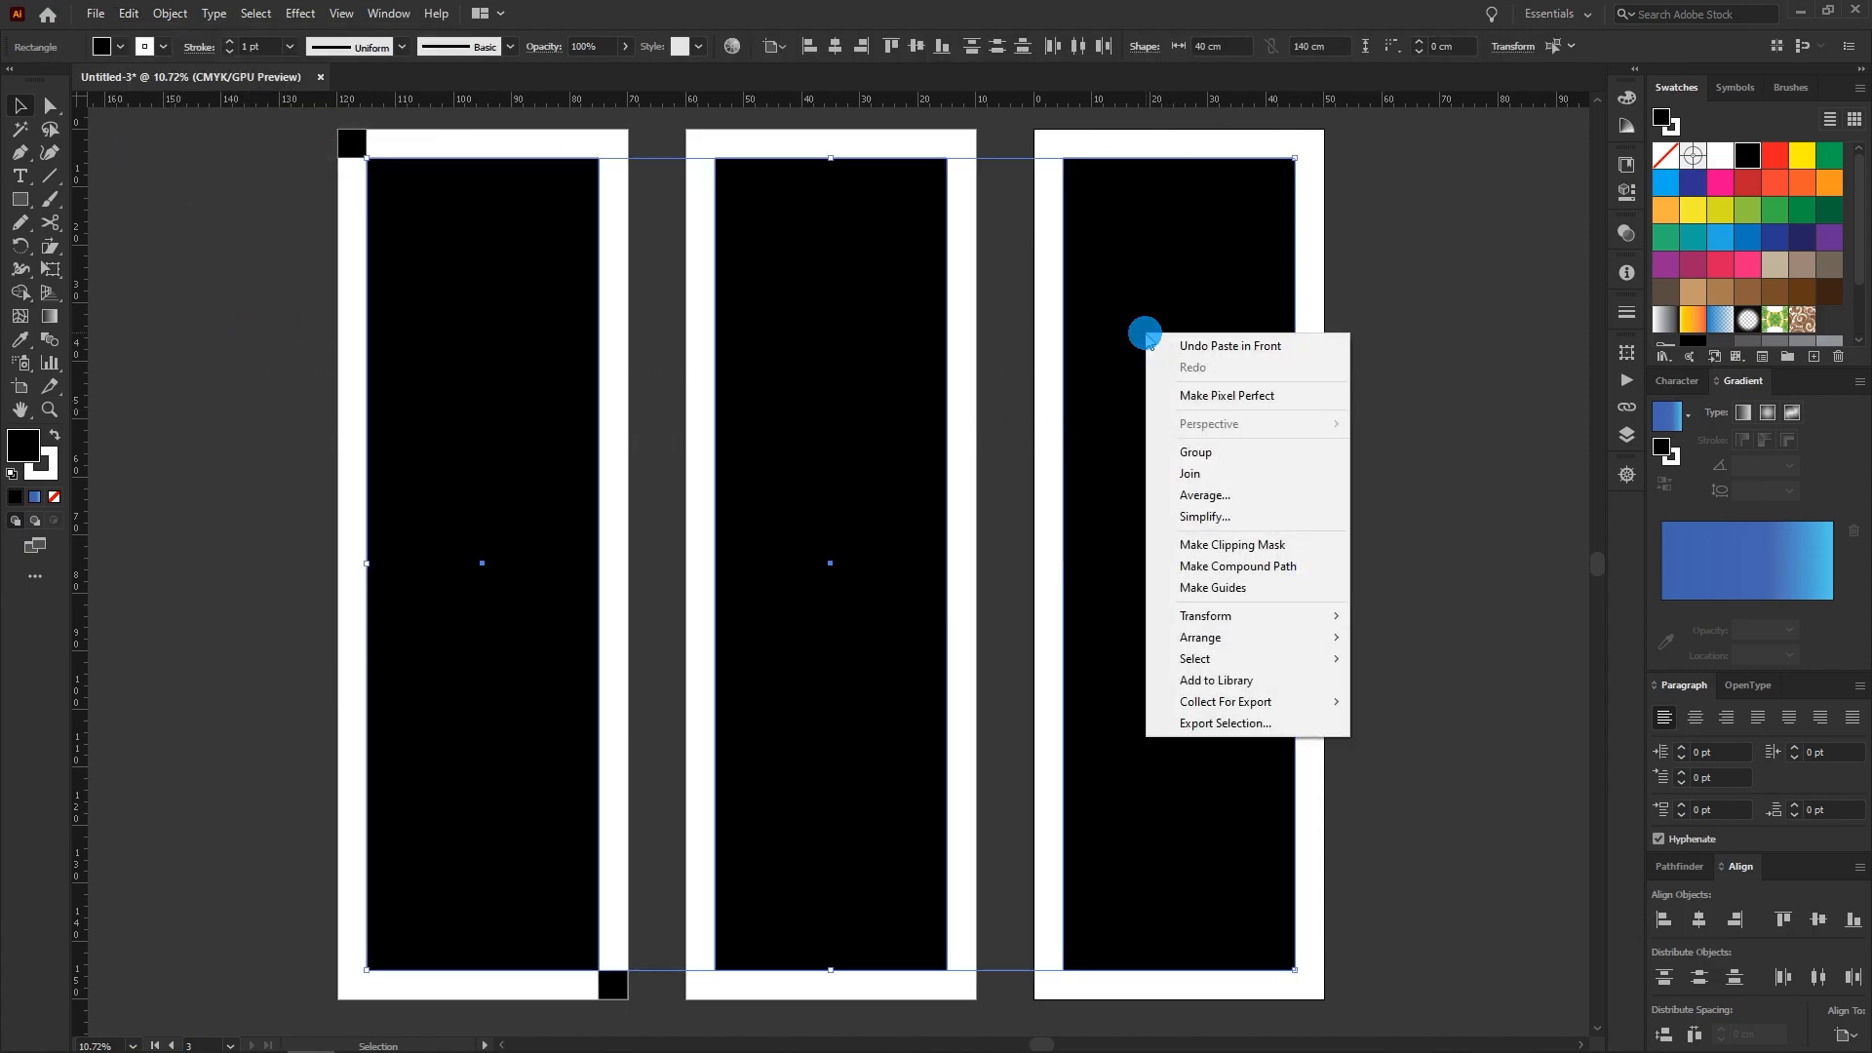
{"action": "left_click", "coordinate": [1178, 587]}
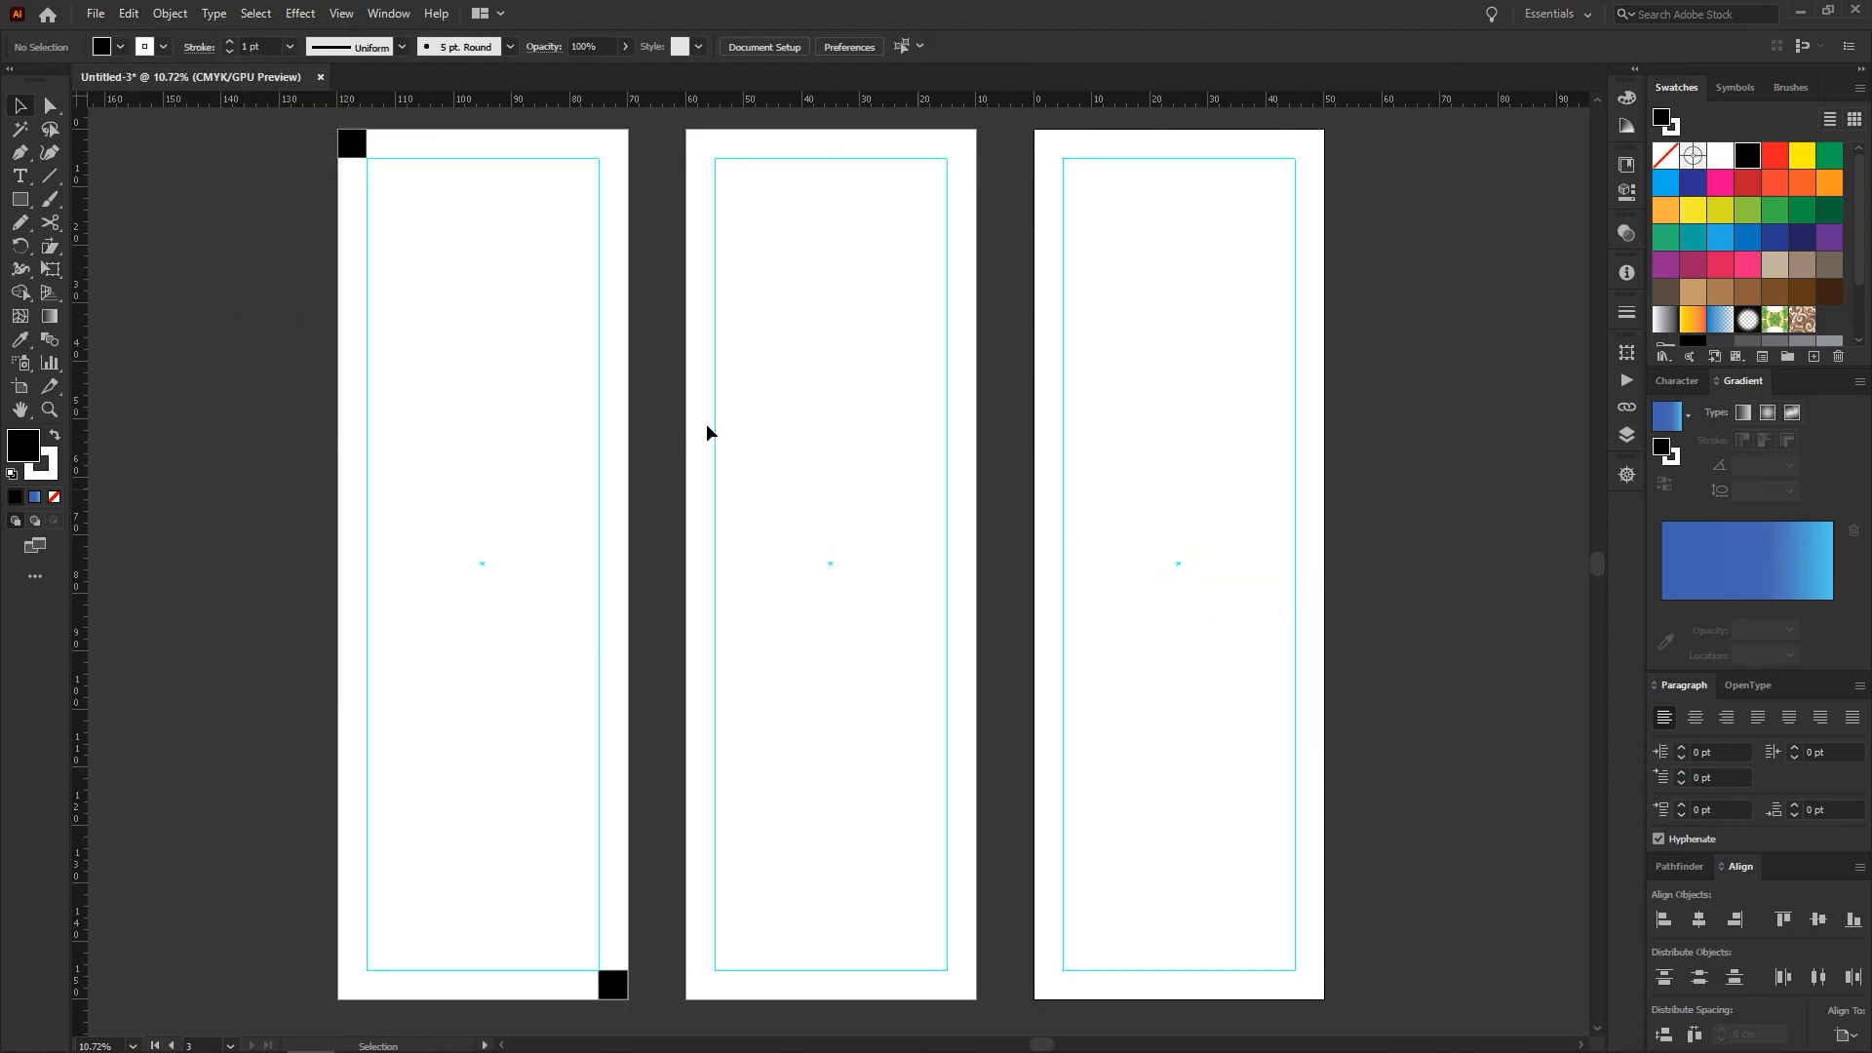
Delete the two black corner squares from the first artboard
{"action": "left_click_drag", "start_coordinate": [282, 122], "coordinate": [660, 984]}
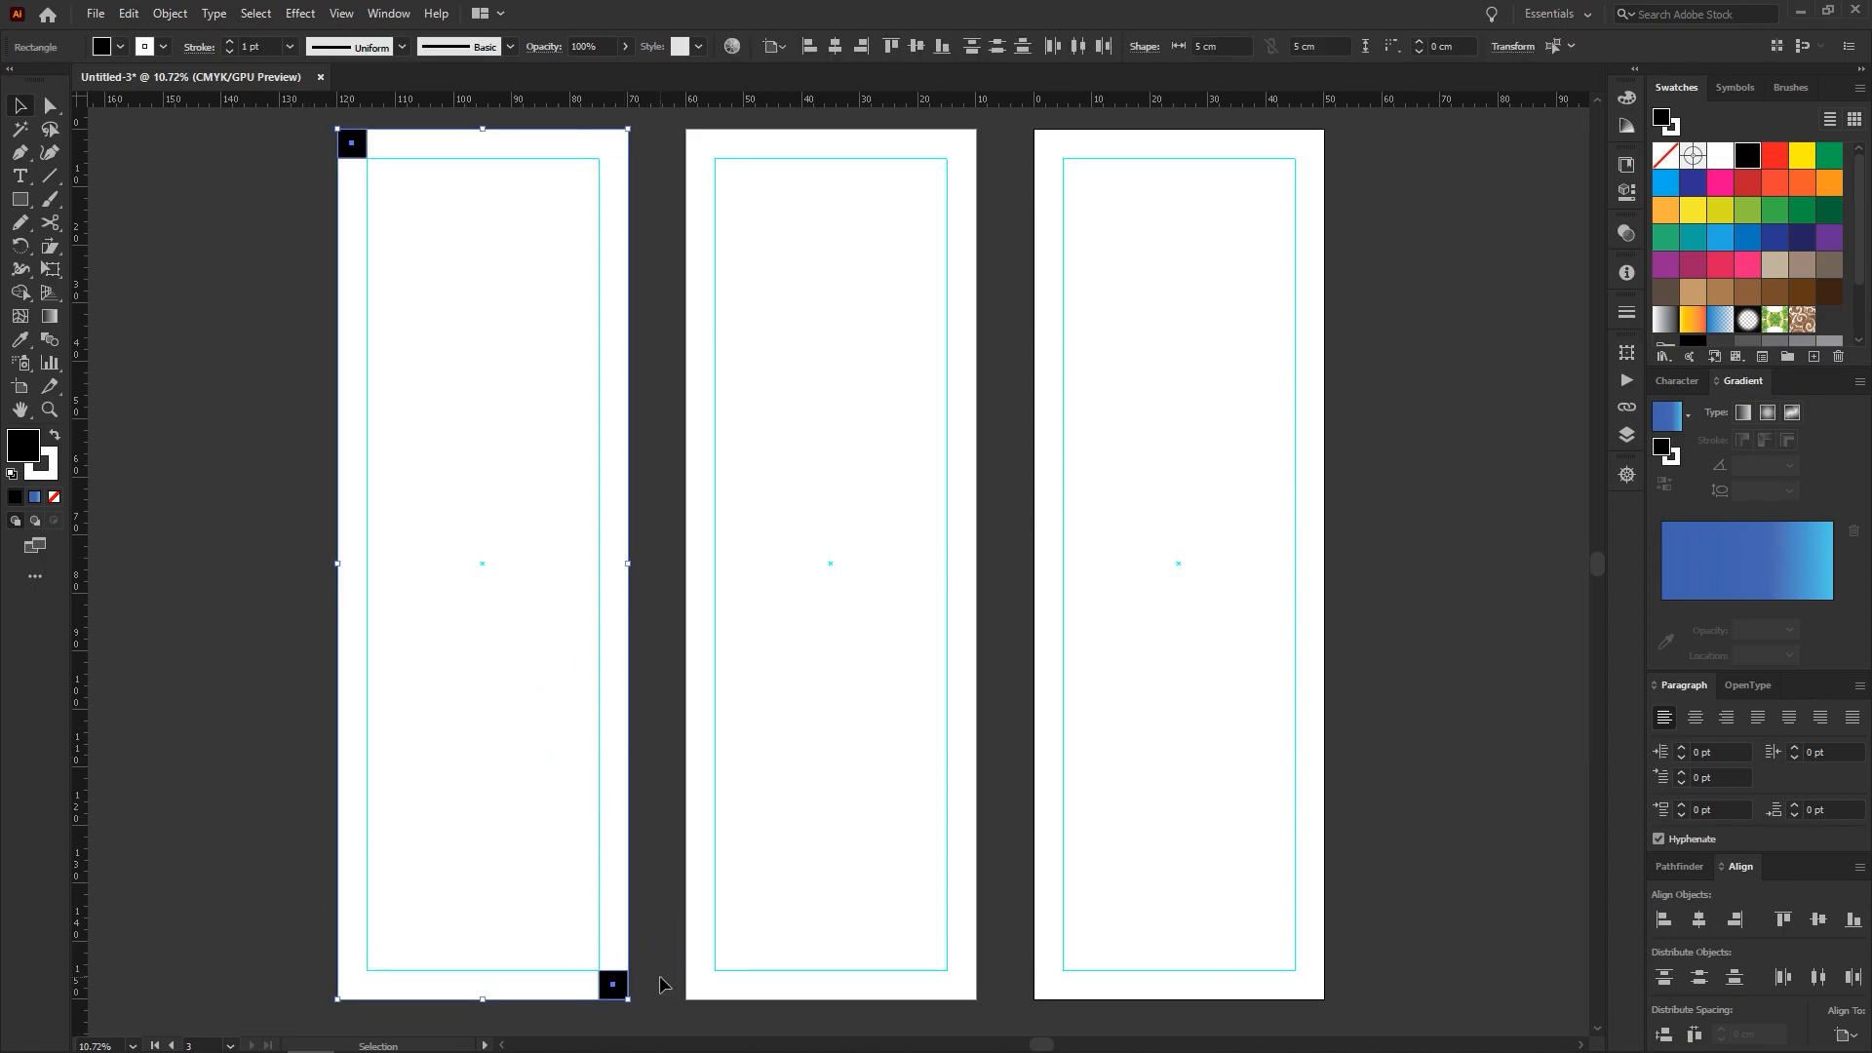
{"action": "key", "text": "BackSpace"}
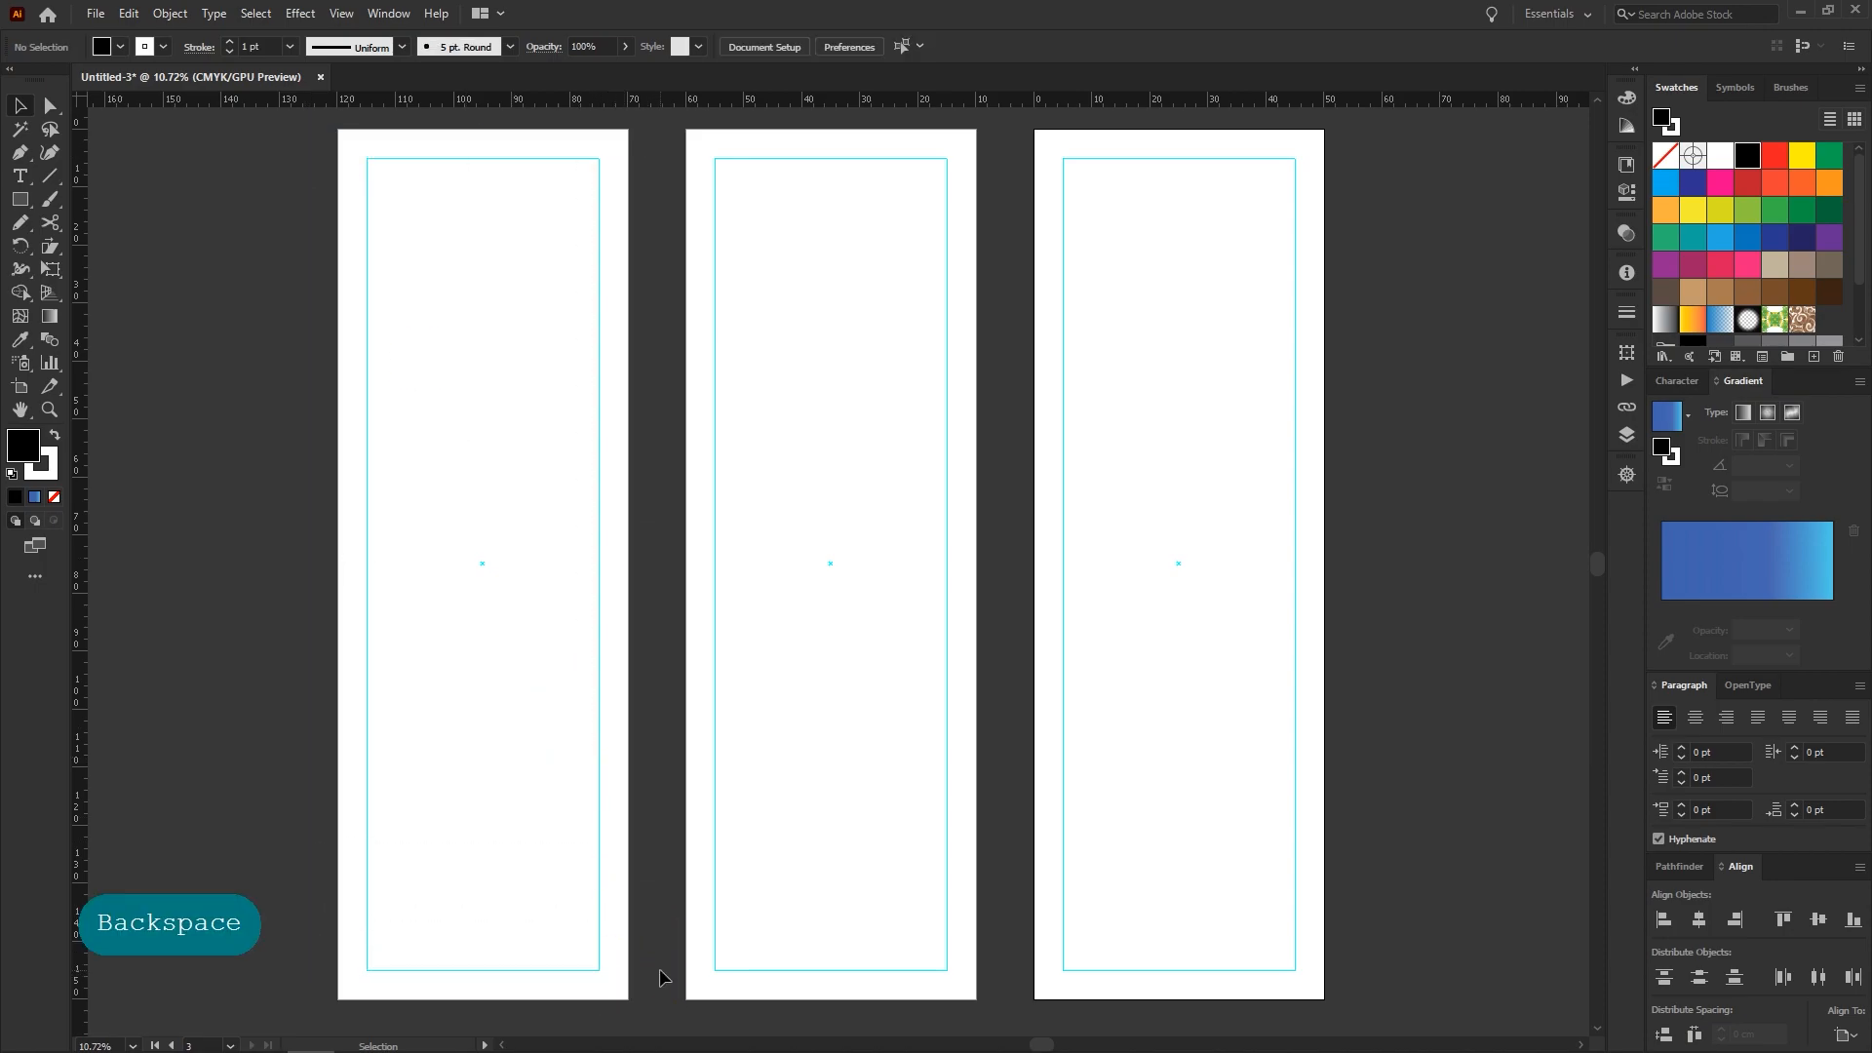
Draw a black circle about 7 cm in diameter inside the upper-left area of the first artboard's margin guides
{"action": "left_click_drag", "start_coordinate": [582, 596], "coordinate": [790, 615]}
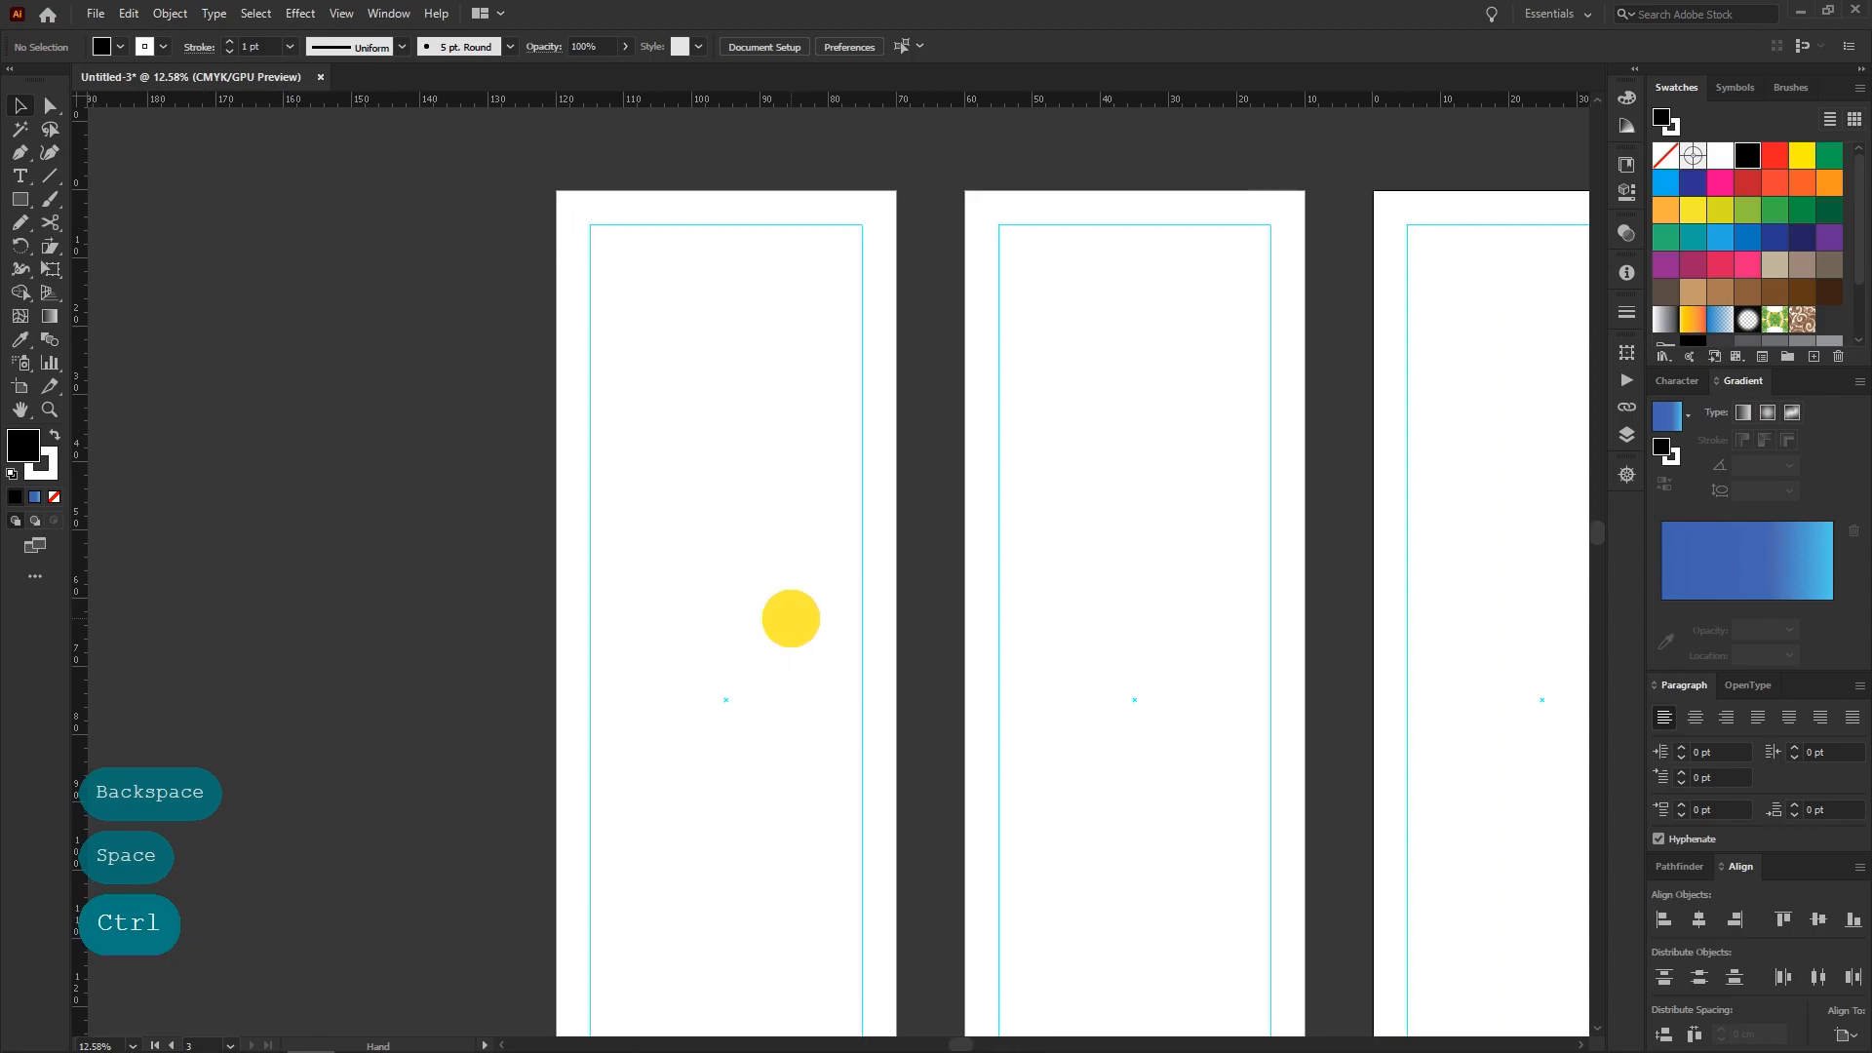
{"action": "left_click_drag", "start_coordinate": [703, 329], "coordinate": [931, 488]}
{"action": "left_click_drag", "start_coordinate": [886, 359], "coordinate": [877, 572]}
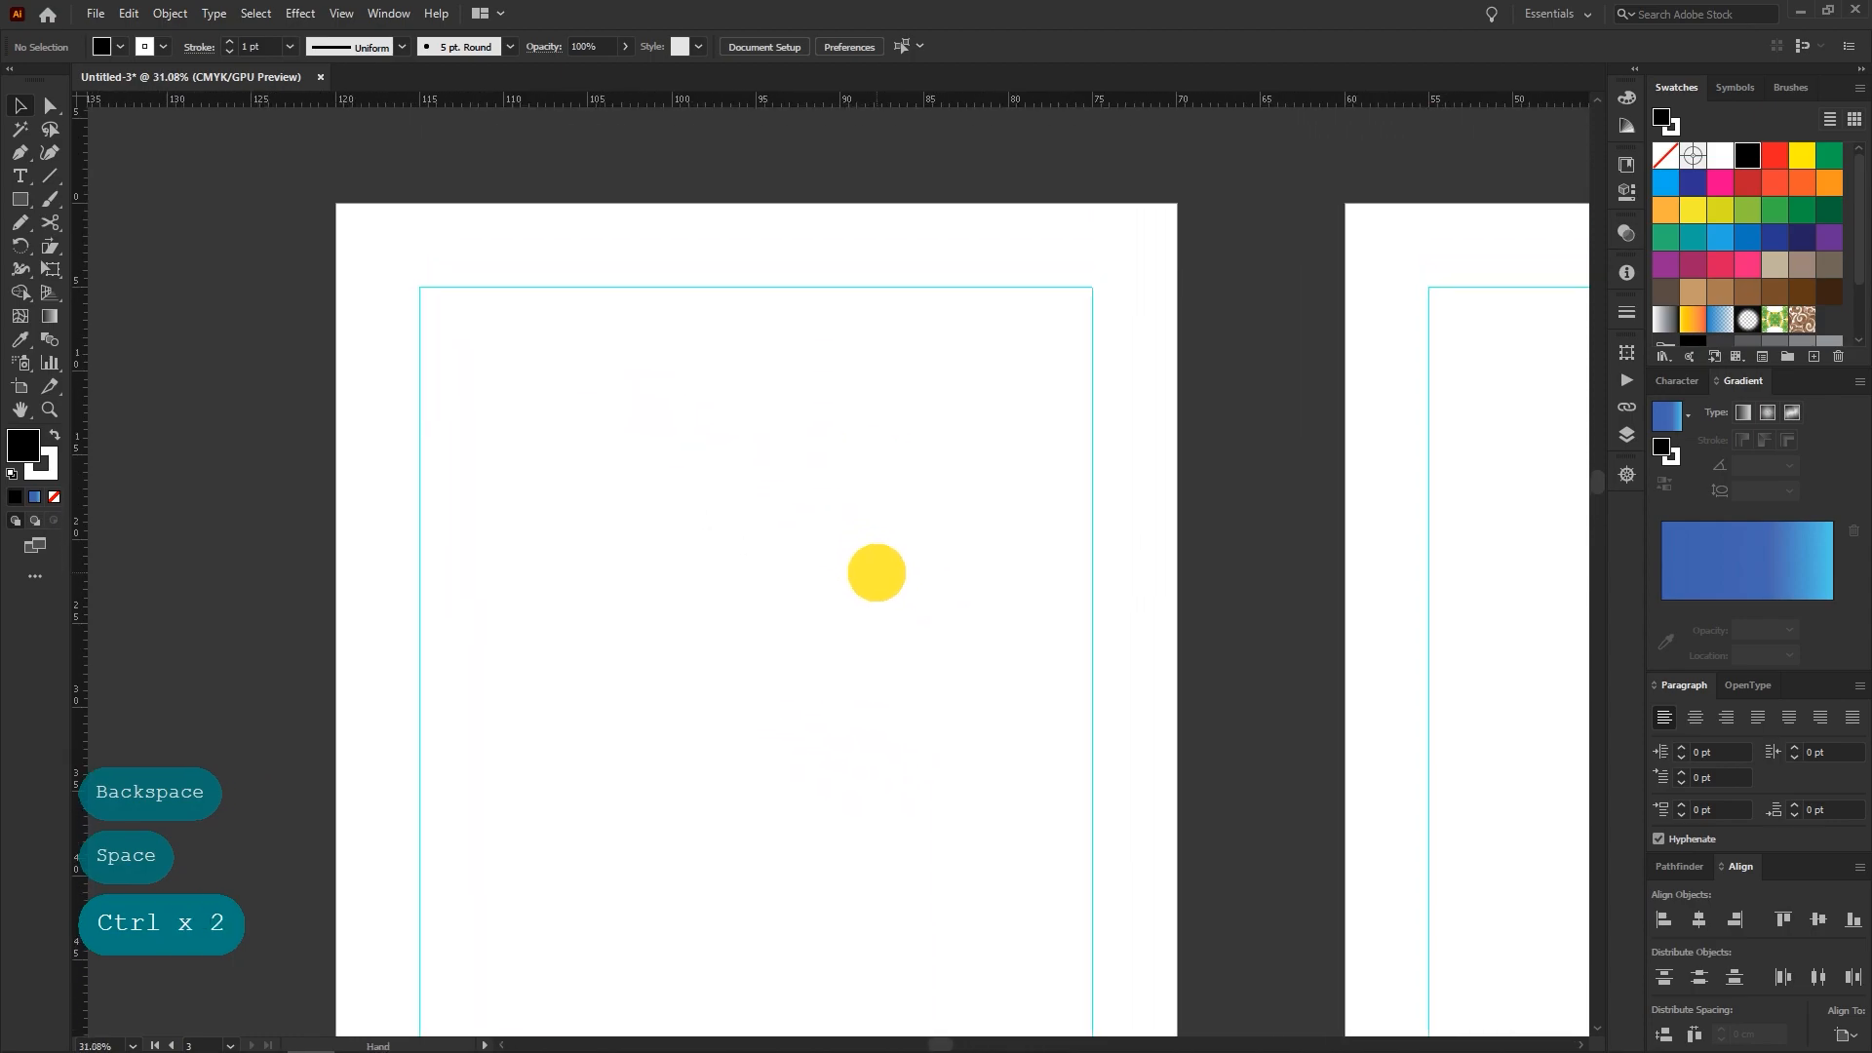
{"action": "left_click_drag", "start_coordinate": [25, 191], "coordinate": [75, 247]}
{"action": "left_click_drag", "start_coordinate": [506, 362], "coordinate": [625, 482]}
{"action": "left_click", "coordinate": [20, 106]}
{"action": "left_click", "coordinate": [673, 581]}
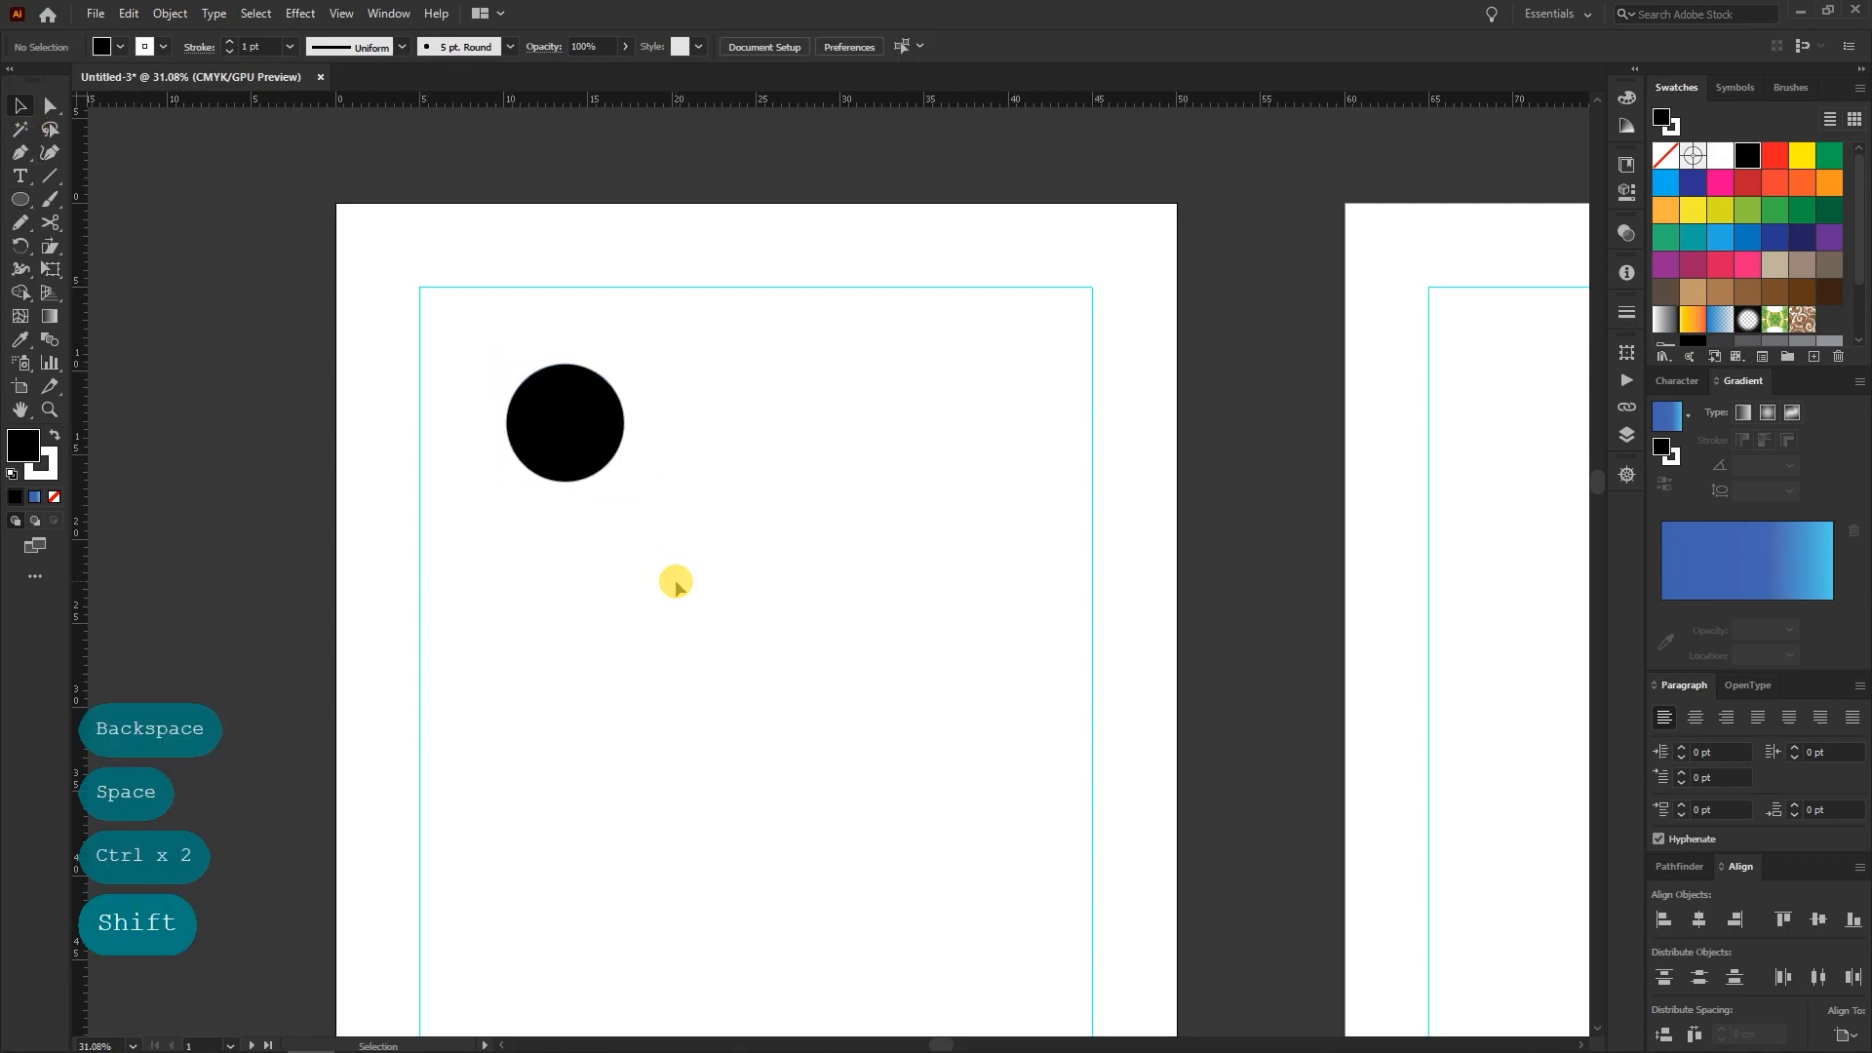
Duplicate the circle twice horizontally to form a row of three touching circles
{"action": "left_click", "coordinate": [563, 441], "text": "ctrl+space"}
{"action": "left_click_drag", "start_coordinate": [562, 444], "coordinate": [963, 444]}
Remove the stroke from all three circles and make the fill the active colour
{"action": "left_click_drag", "start_coordinate": [514, 243], "coordinate": [973, 552]}
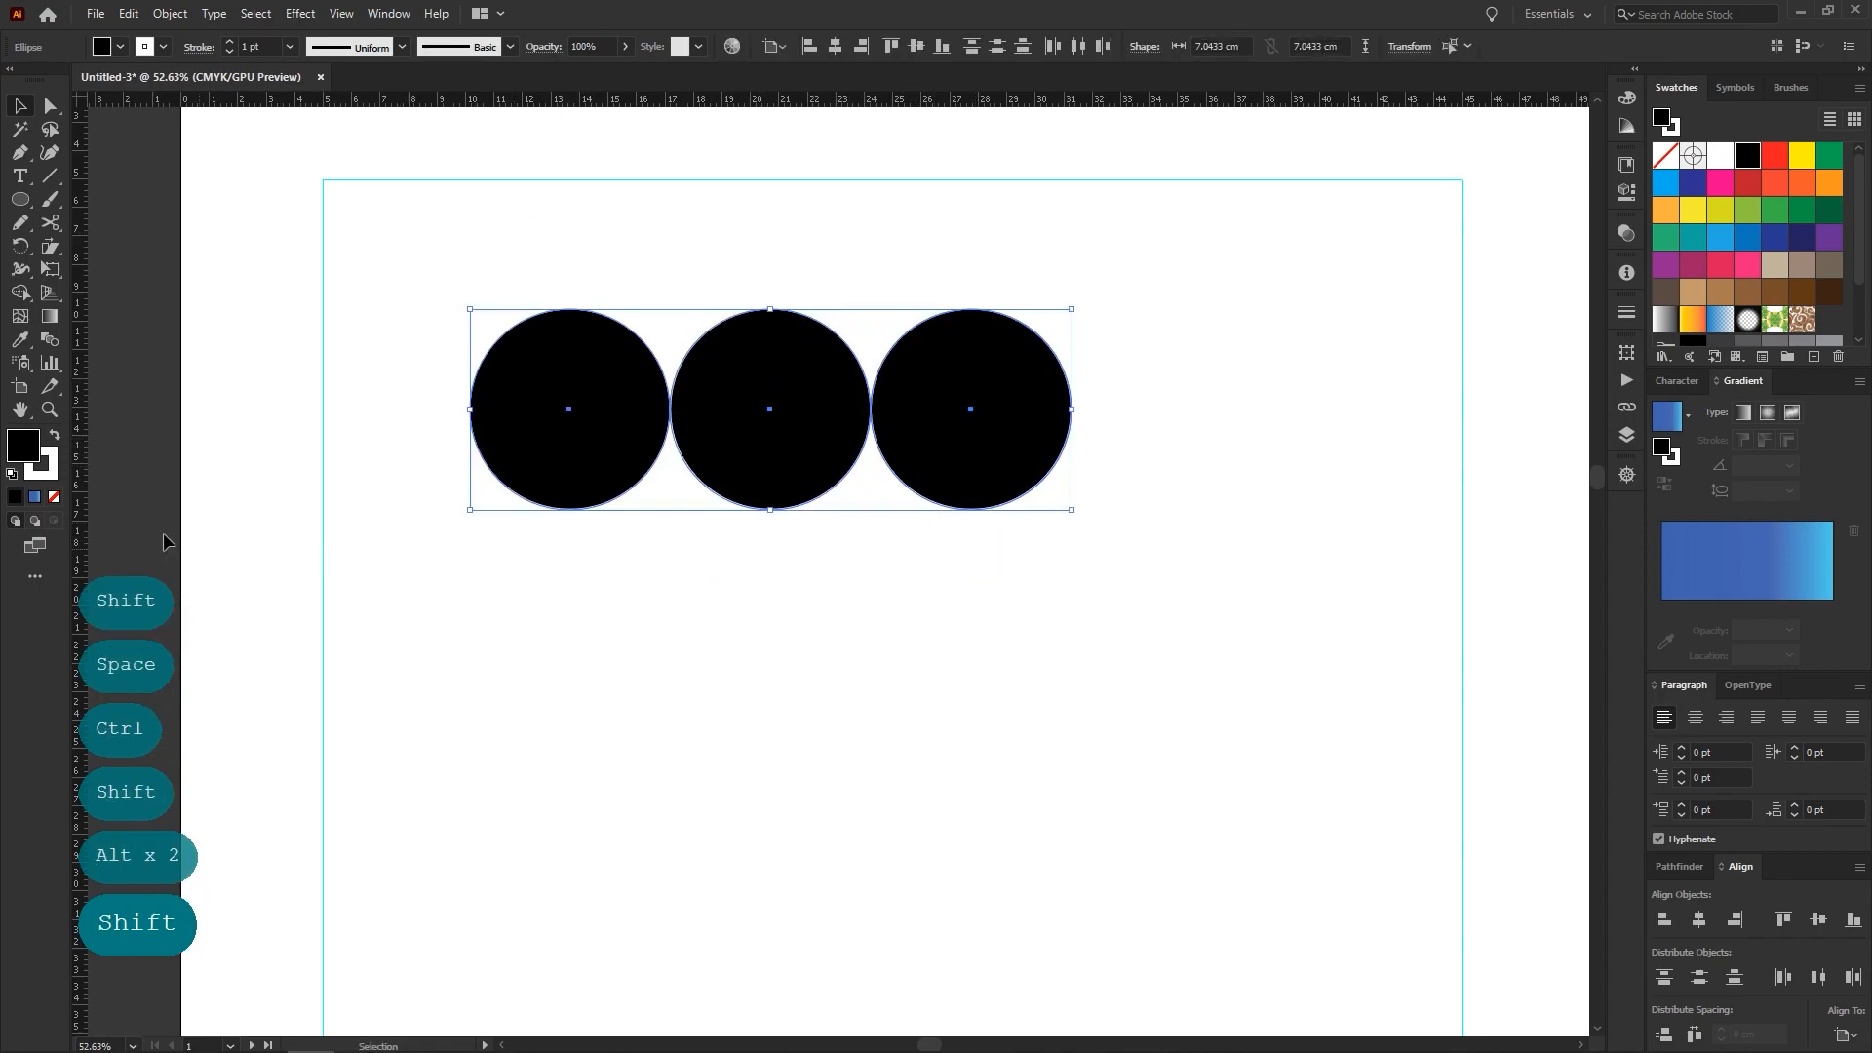
{"action": "left_click", "coordinate": [51, 471]}
{"action": "left_click", "coordinate": [54, 496]}
{"action": "left_click", "coordinate": [26, 439]}
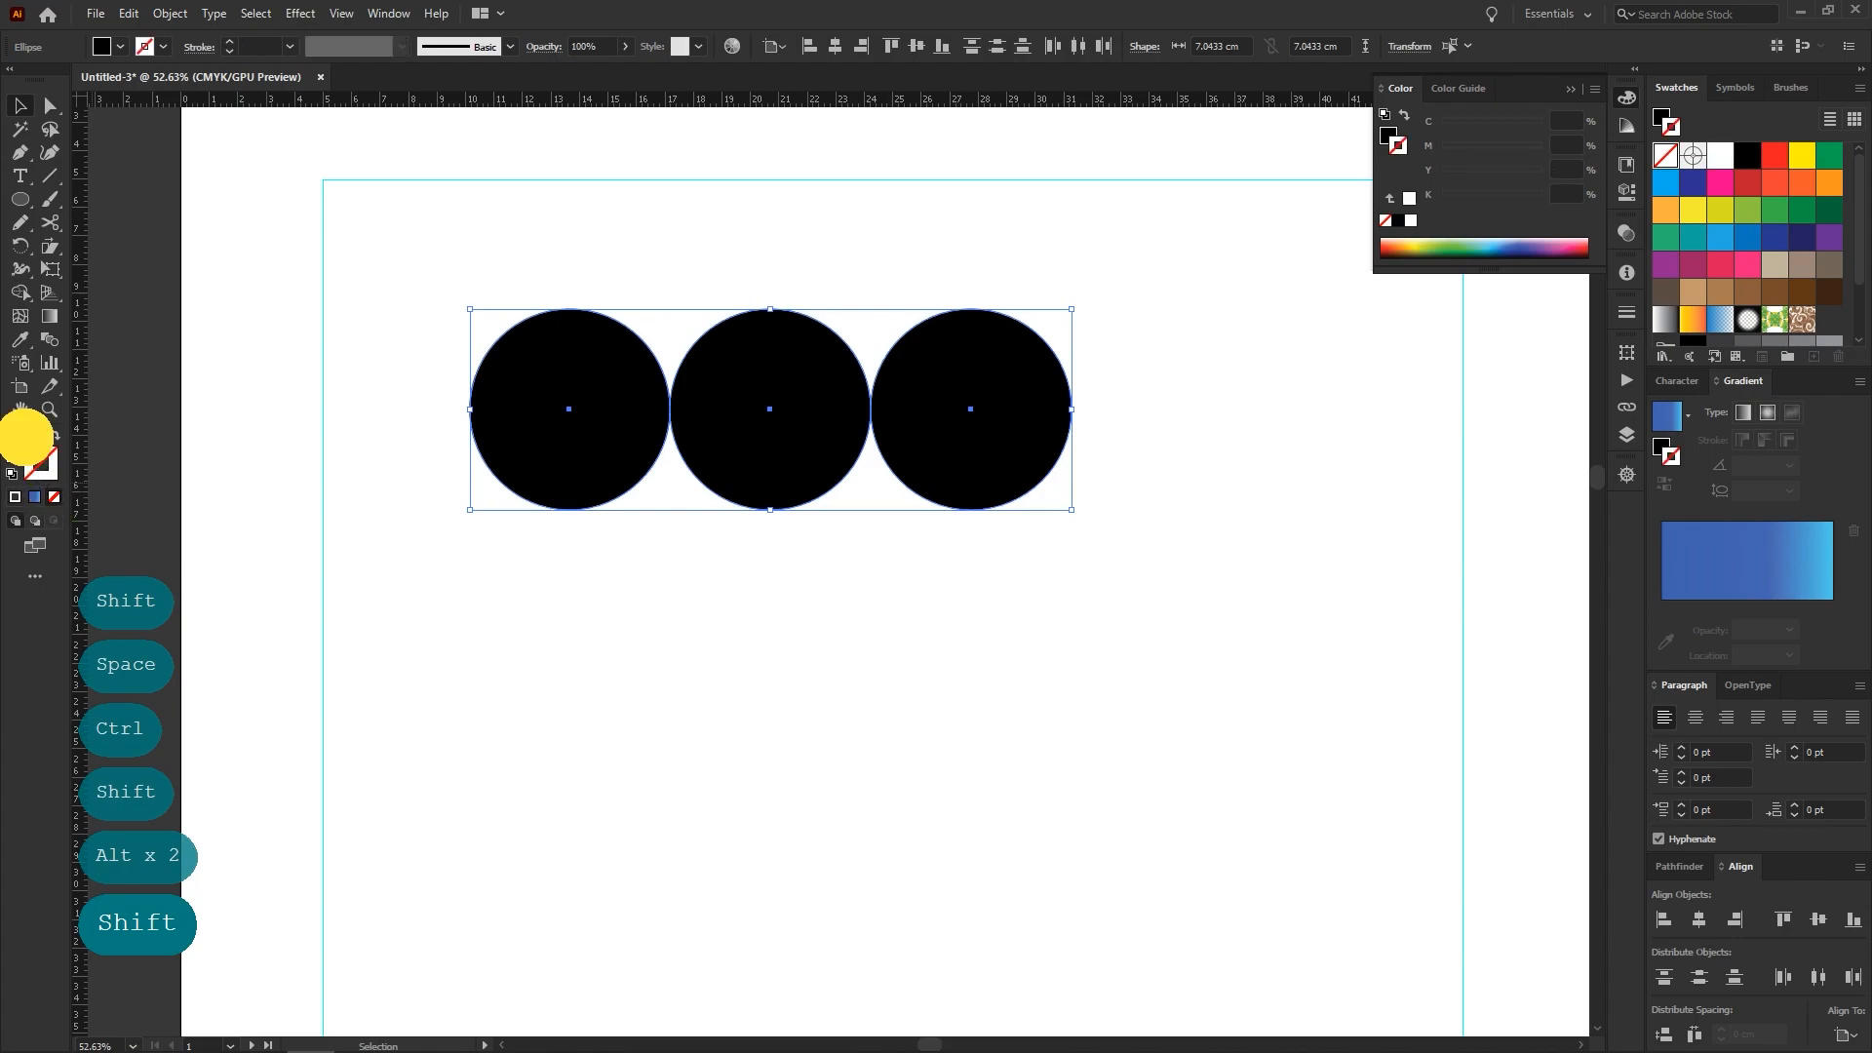
Duplicate the row of circles twice downwards to form a touching 3 × 3 grid
{"action": "left_click_drag", "start_coordinate": [965, 429], "coordinate": [1001, 787]}
{"action": "scroll", "coordinate": [979, 614], "scroll_direction": "down", "scroll_amount": 1}
{"action": "left_click", "coordinate": [1203, 694]}
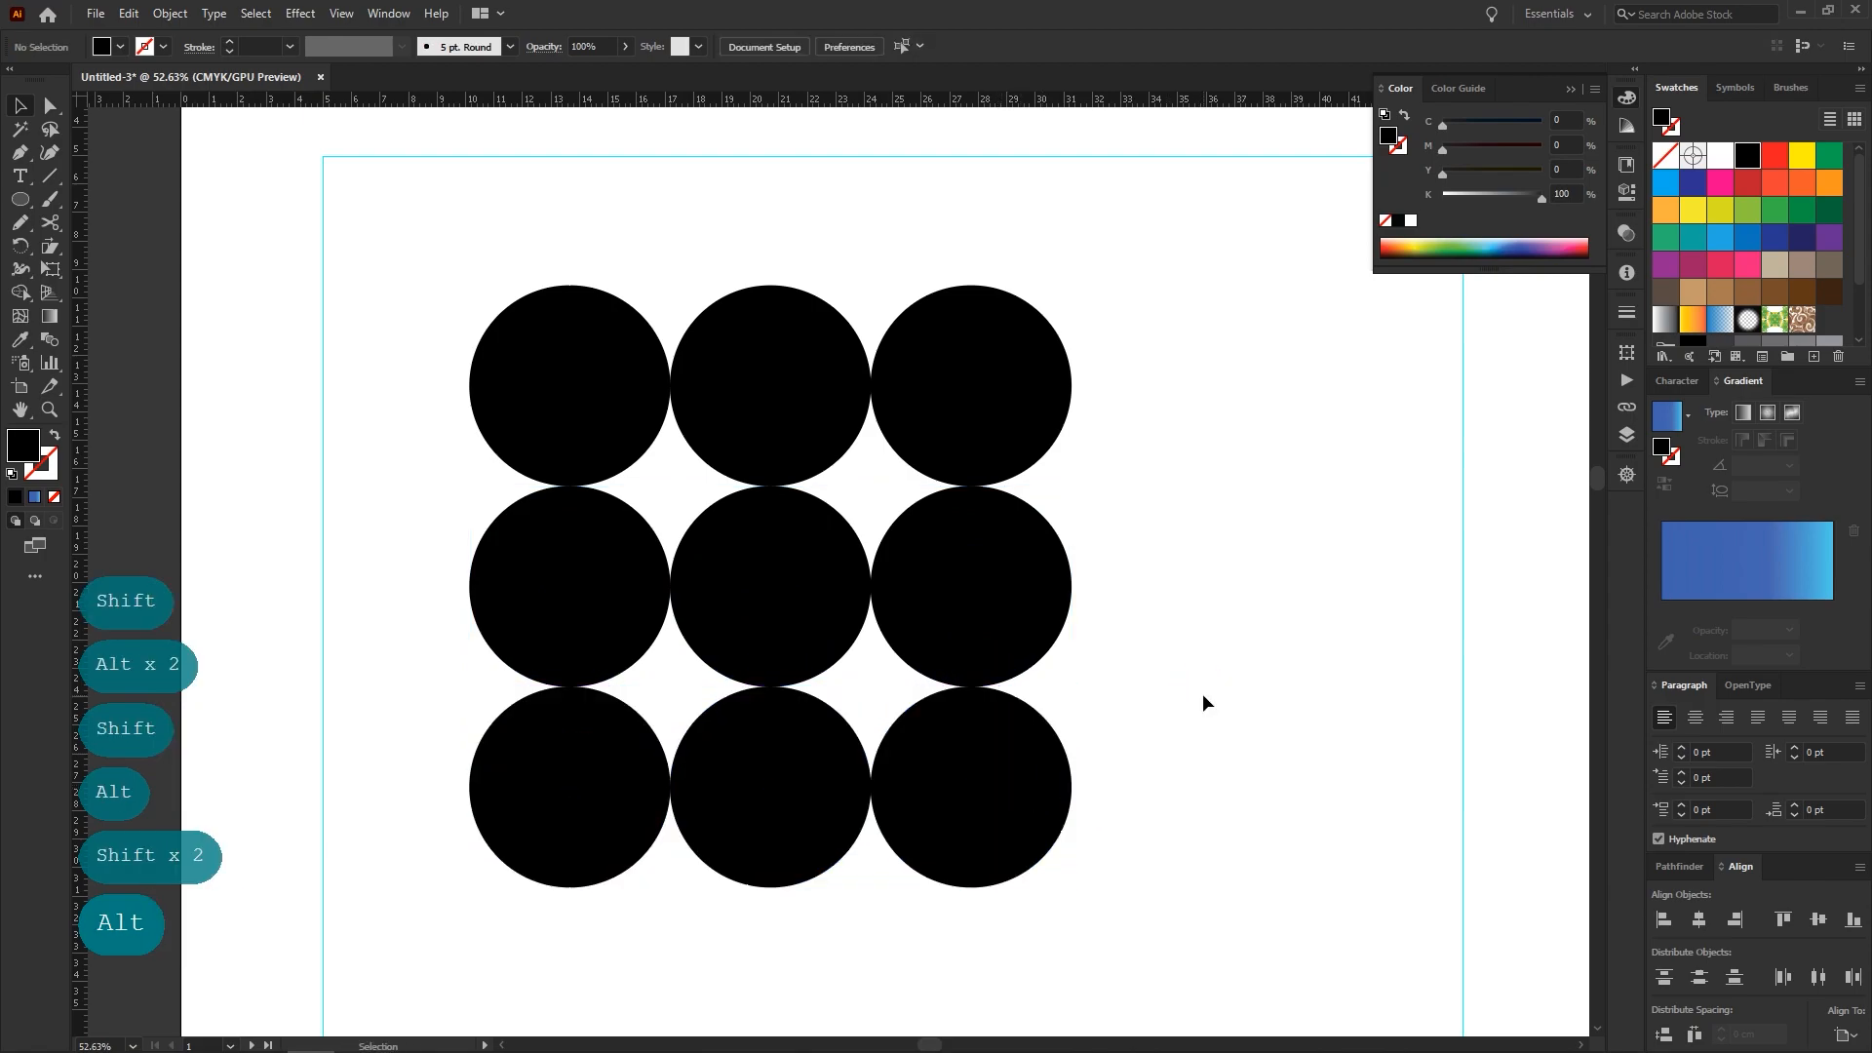
Delete the middle circle in the grid's left column
{"action": "key", "text": "space"}
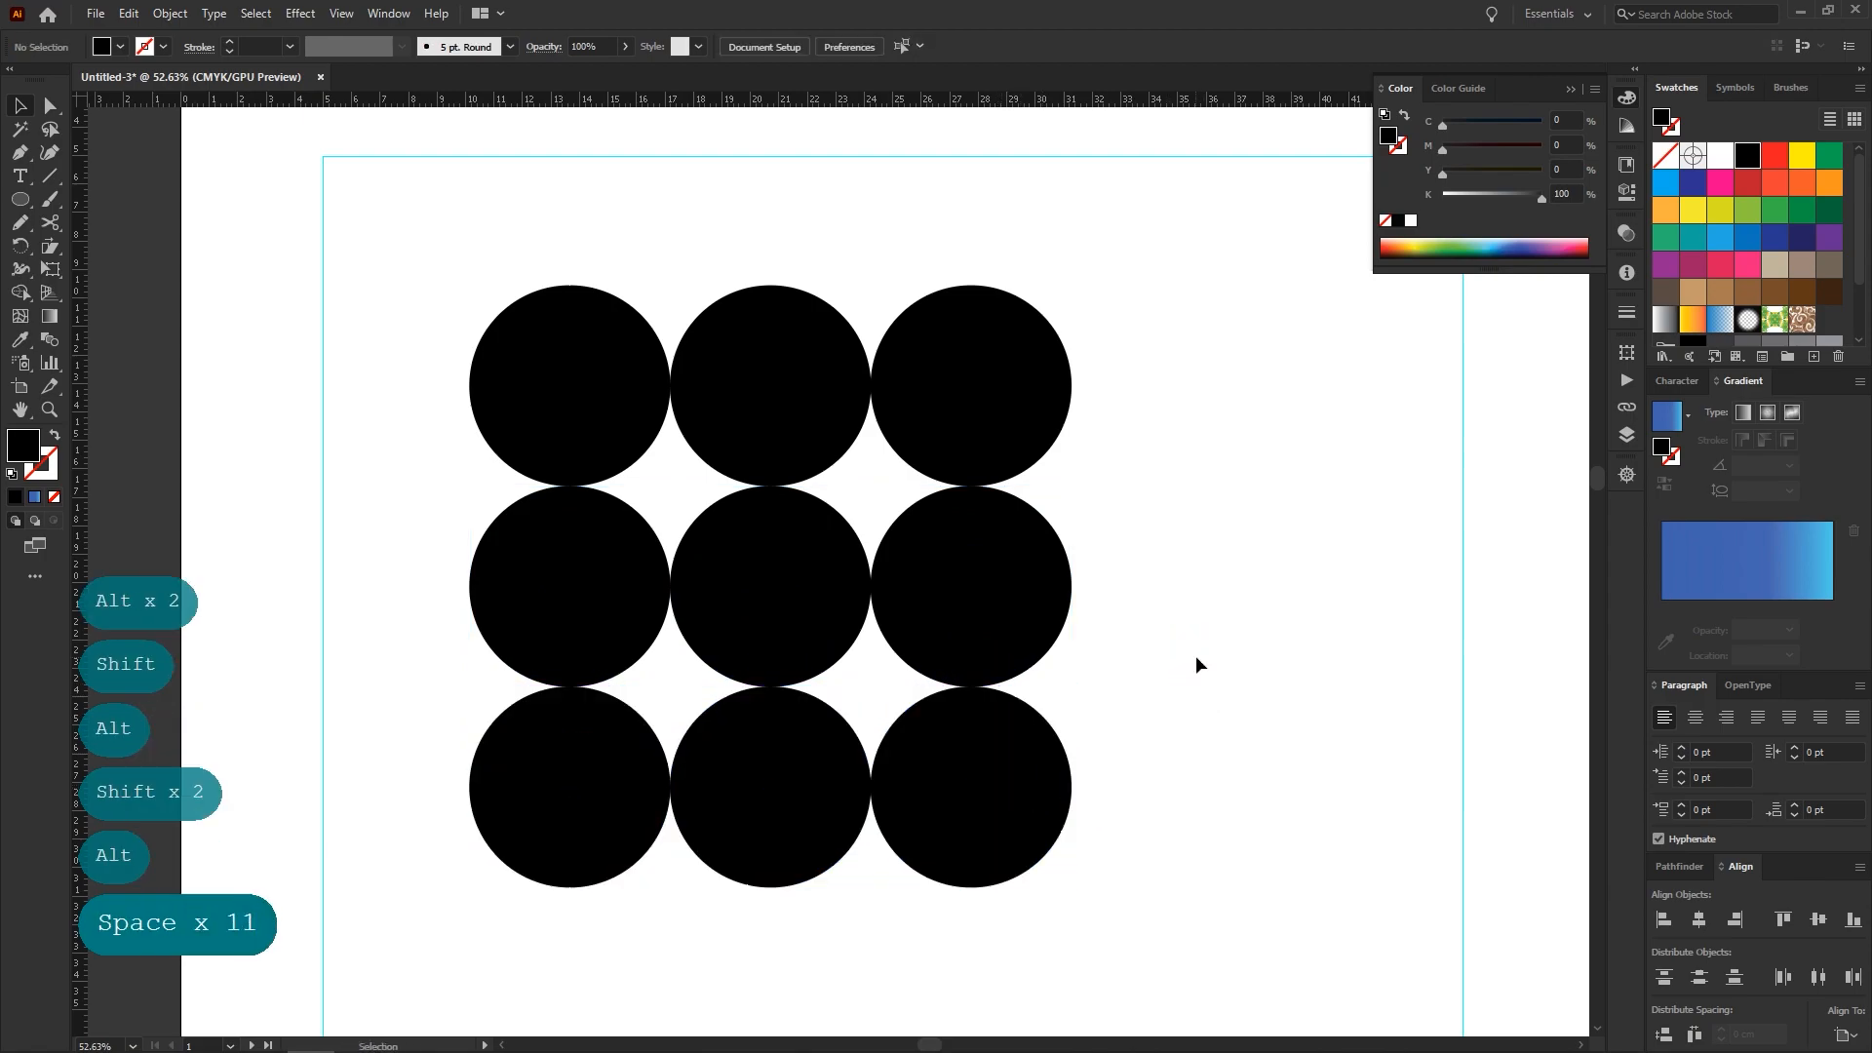
{"action": "left_click", "coordinate": [582, 612]}
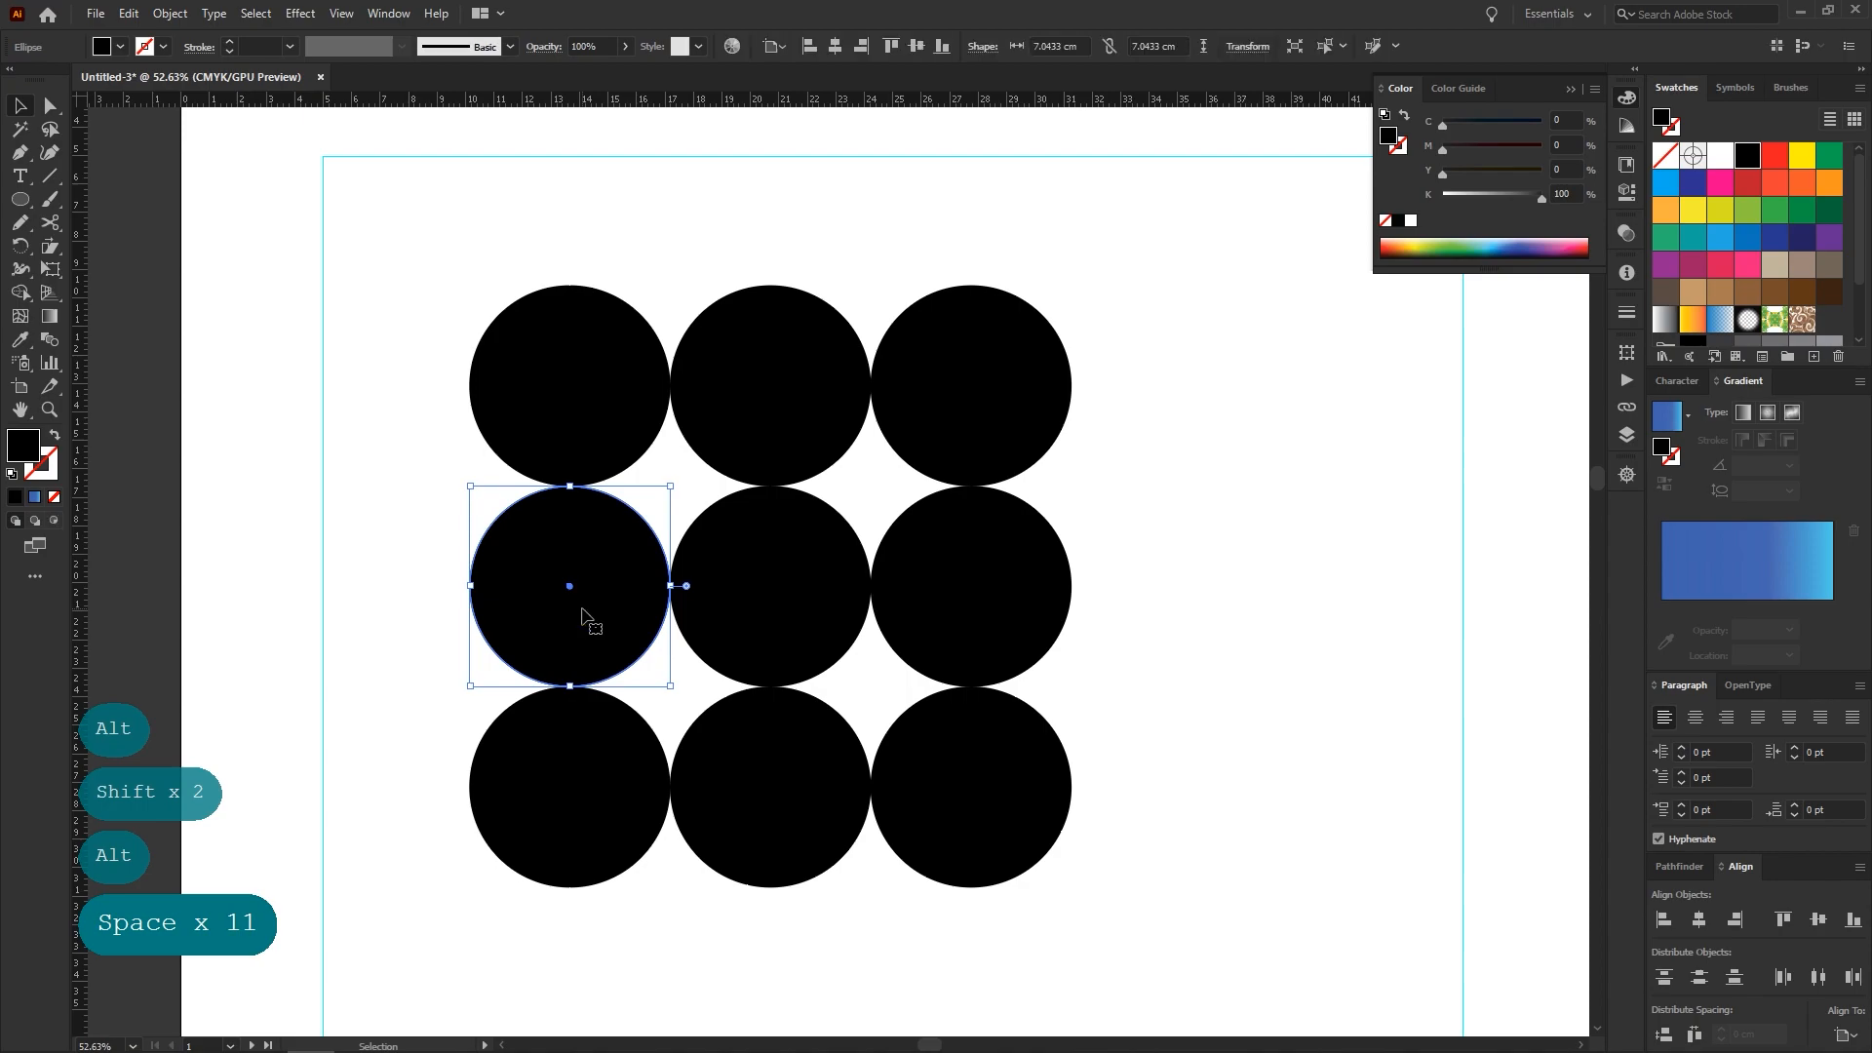
{"action": "key", "text": "BackSpace"}
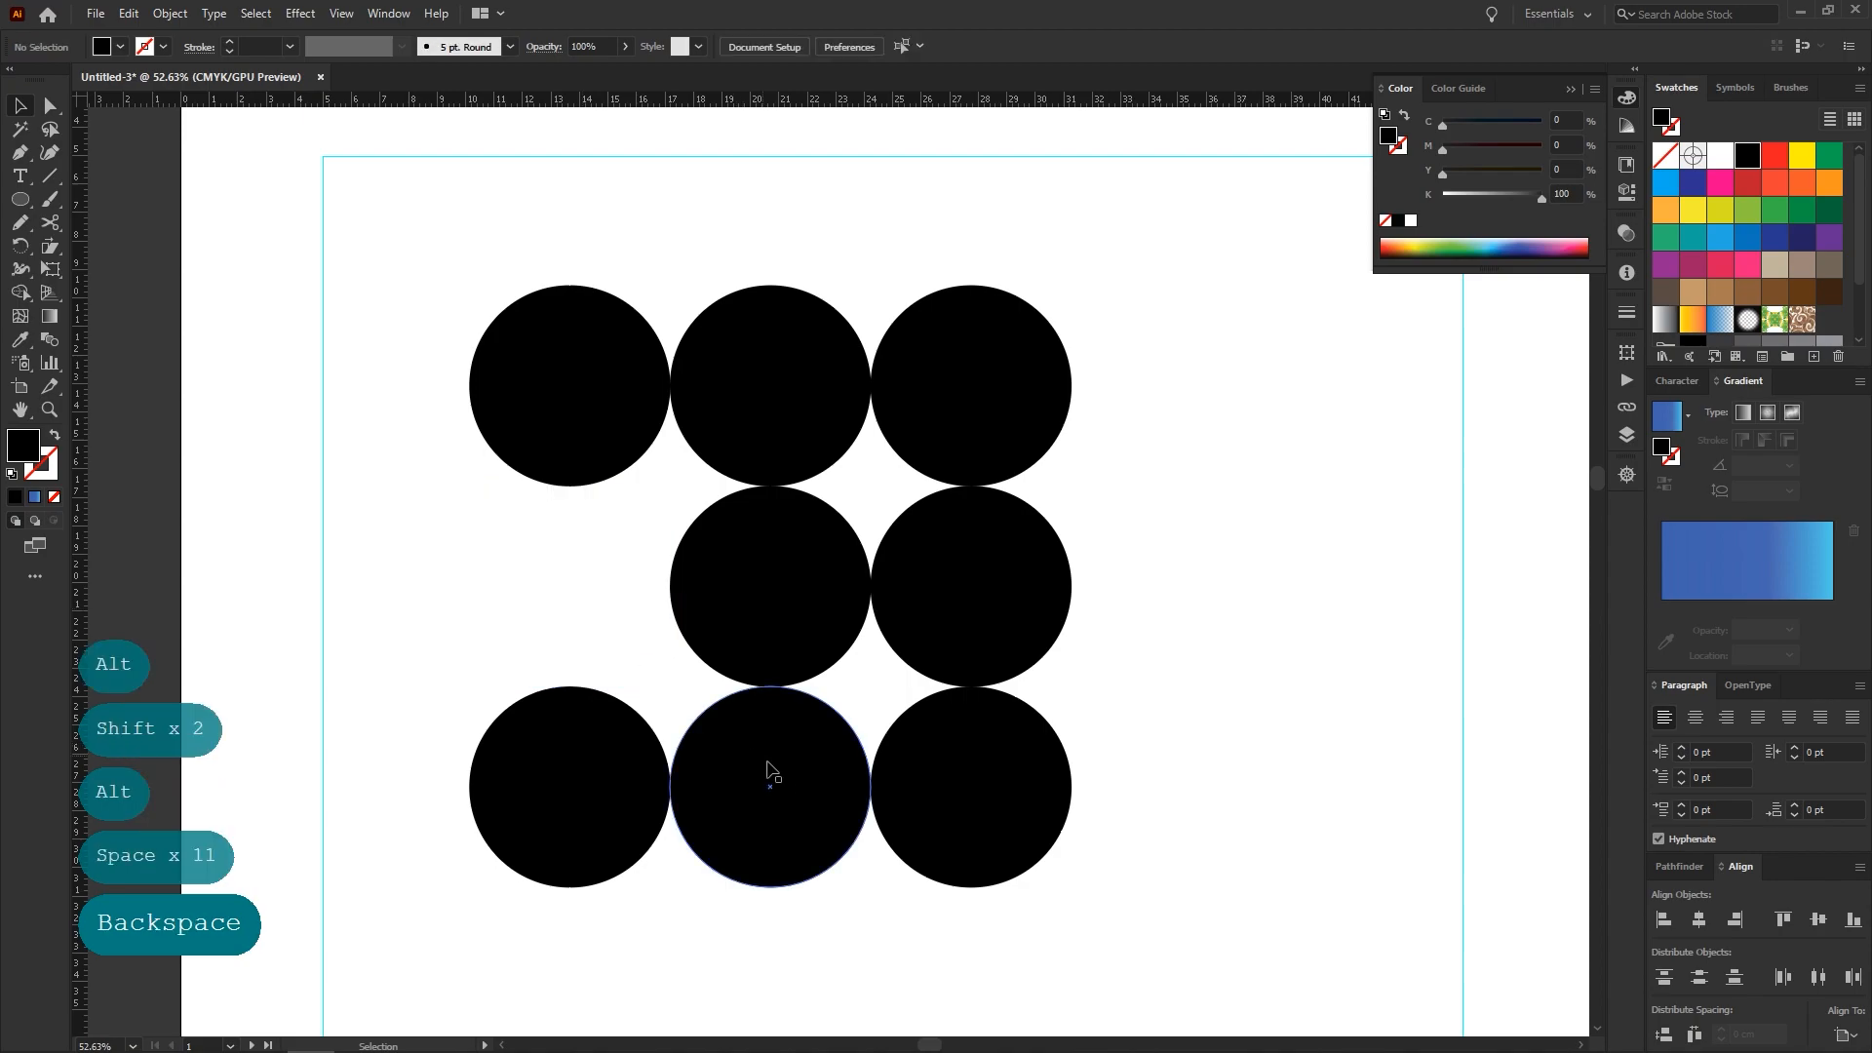
Reshape the bottom-middle circle by moving its left and bottom anchor points diagonally up-right, bridging the centre and bottom-right circles
{"action": "left_click_drag", "start_coordinate": [766, 784], "coordinate": [836, 726]}
{"action": "left_click", "coordinate": [815, 663]}
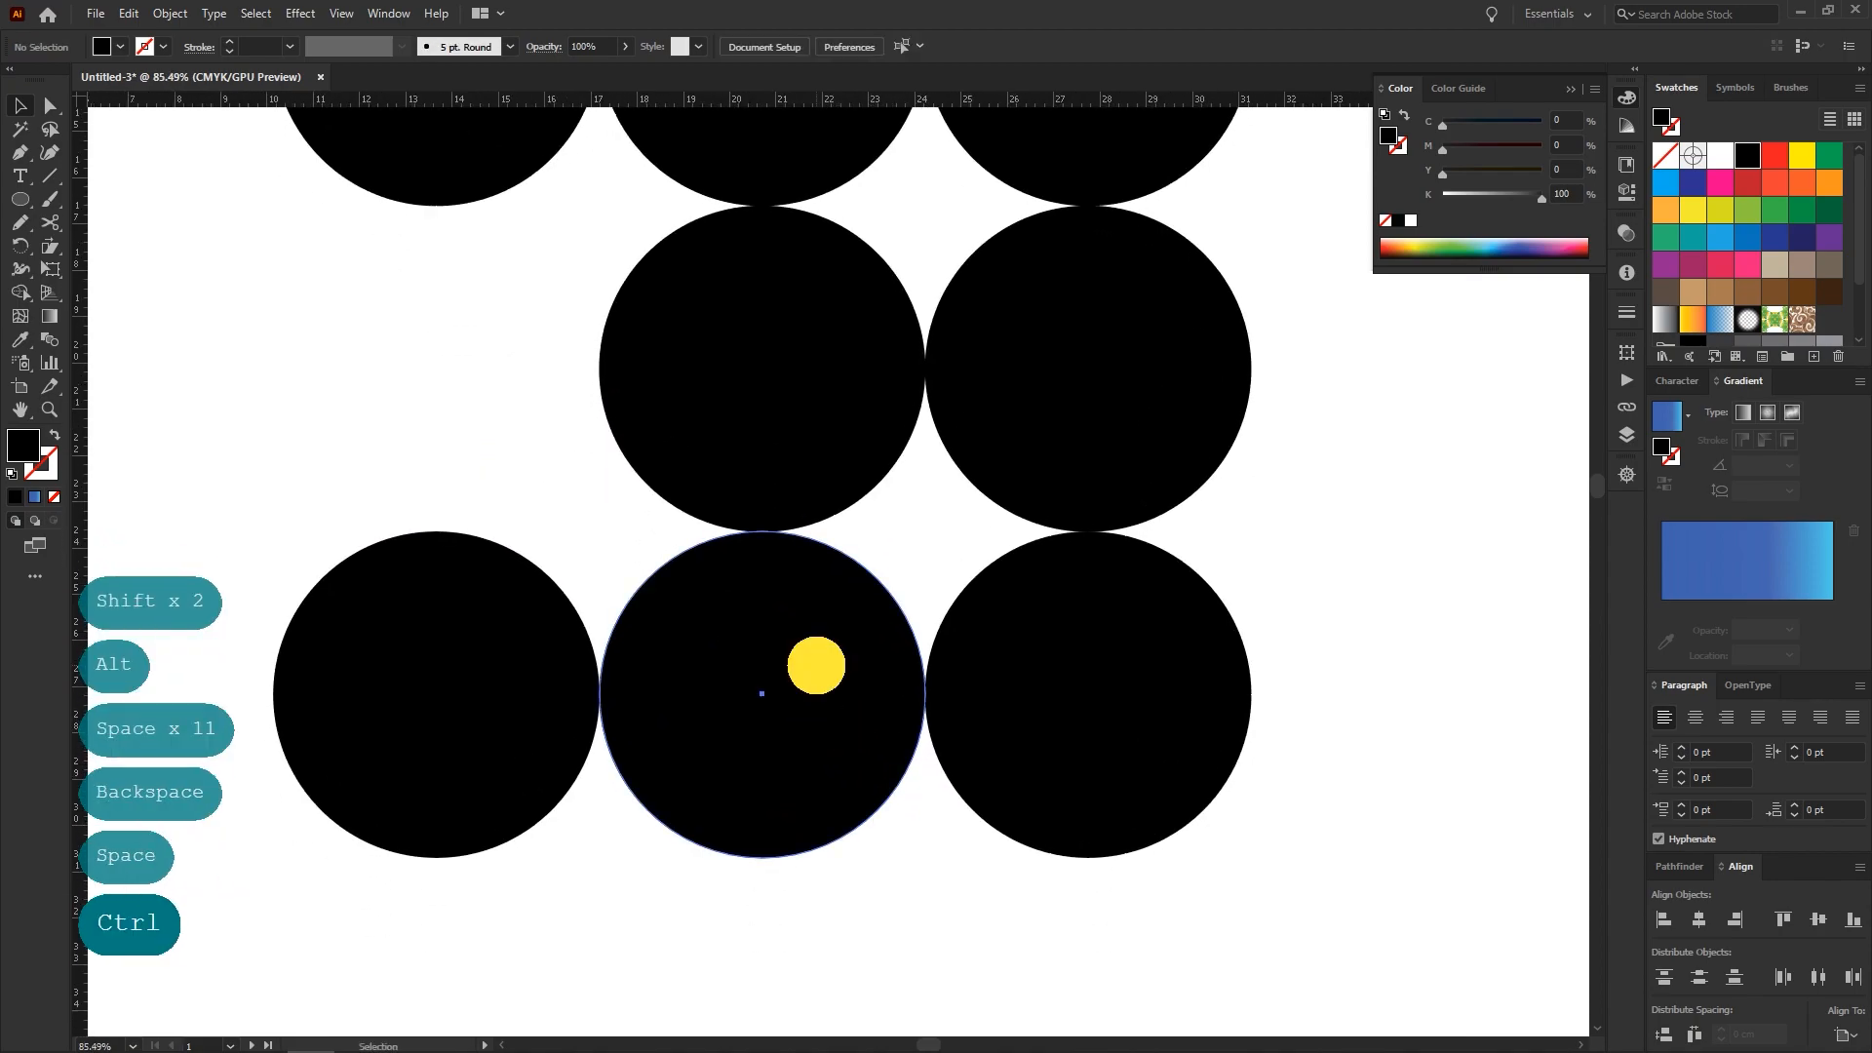
{"action": "left_click", "coordinate": [54, 106]}
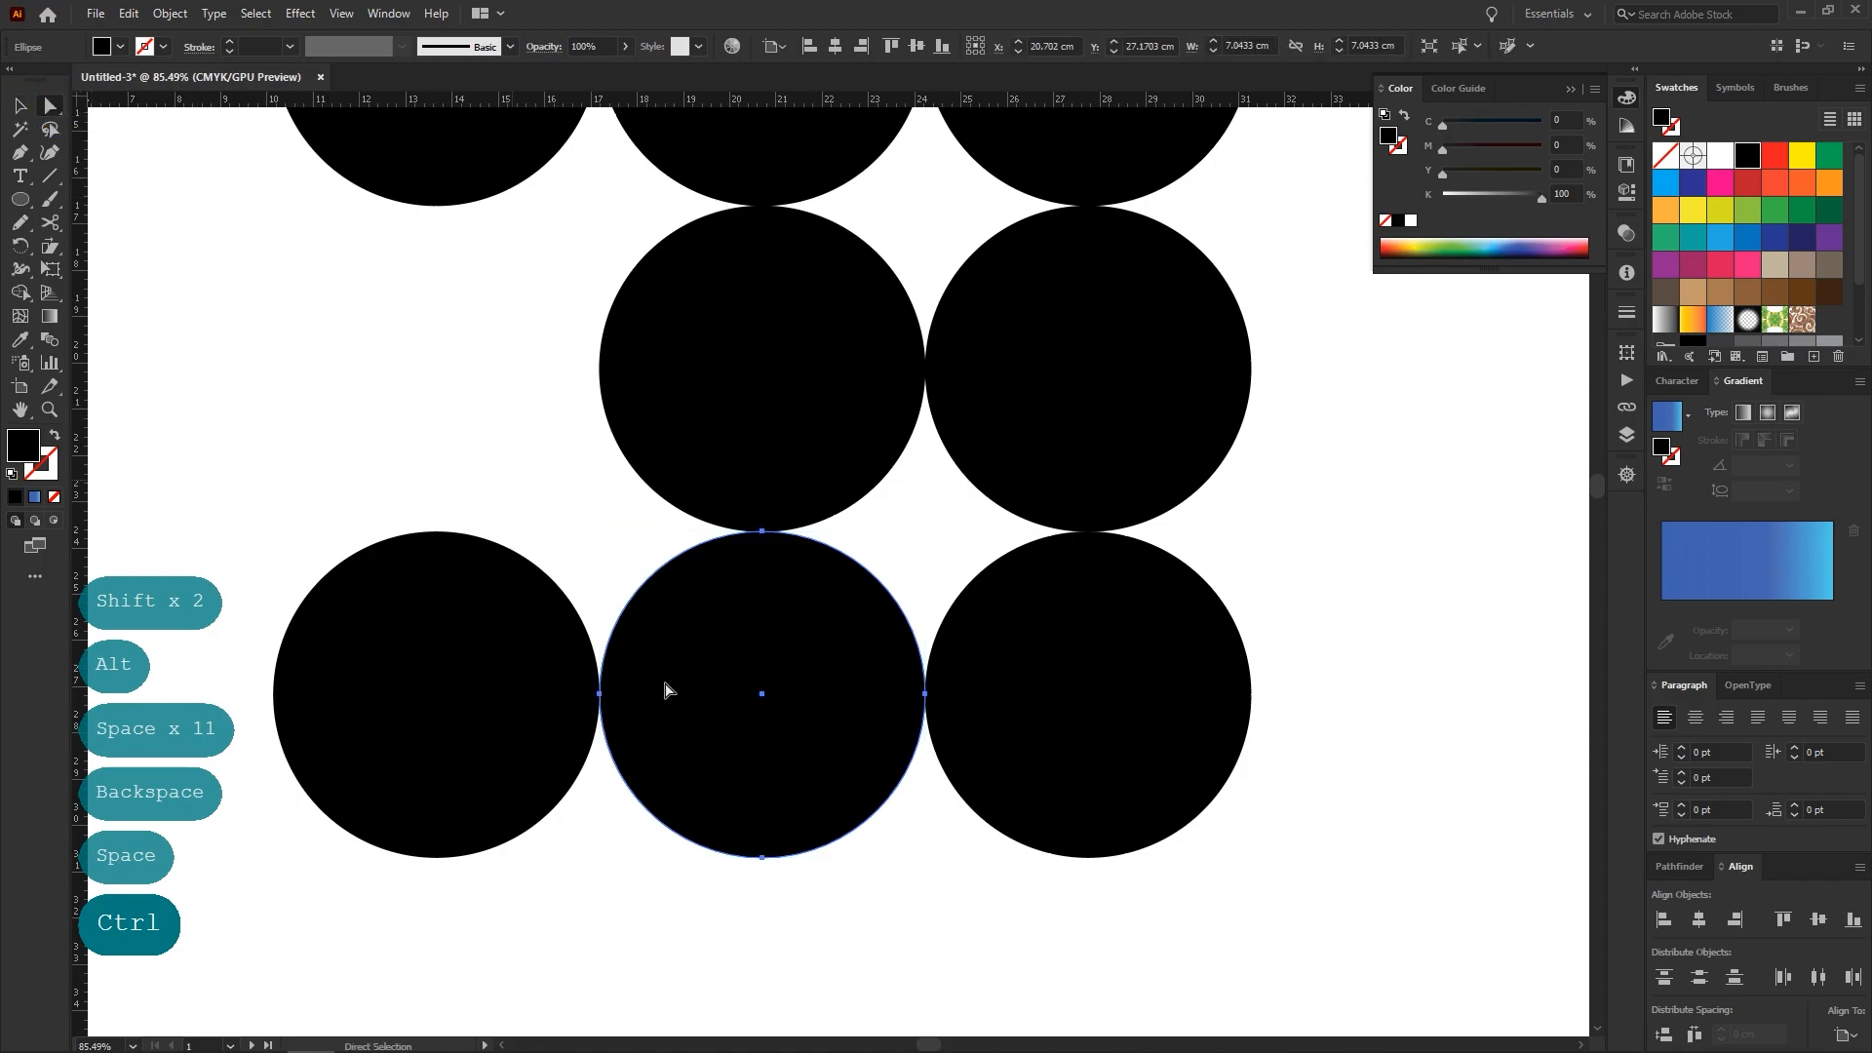
{"action": "left_click", "coordinate": [611, 713]}
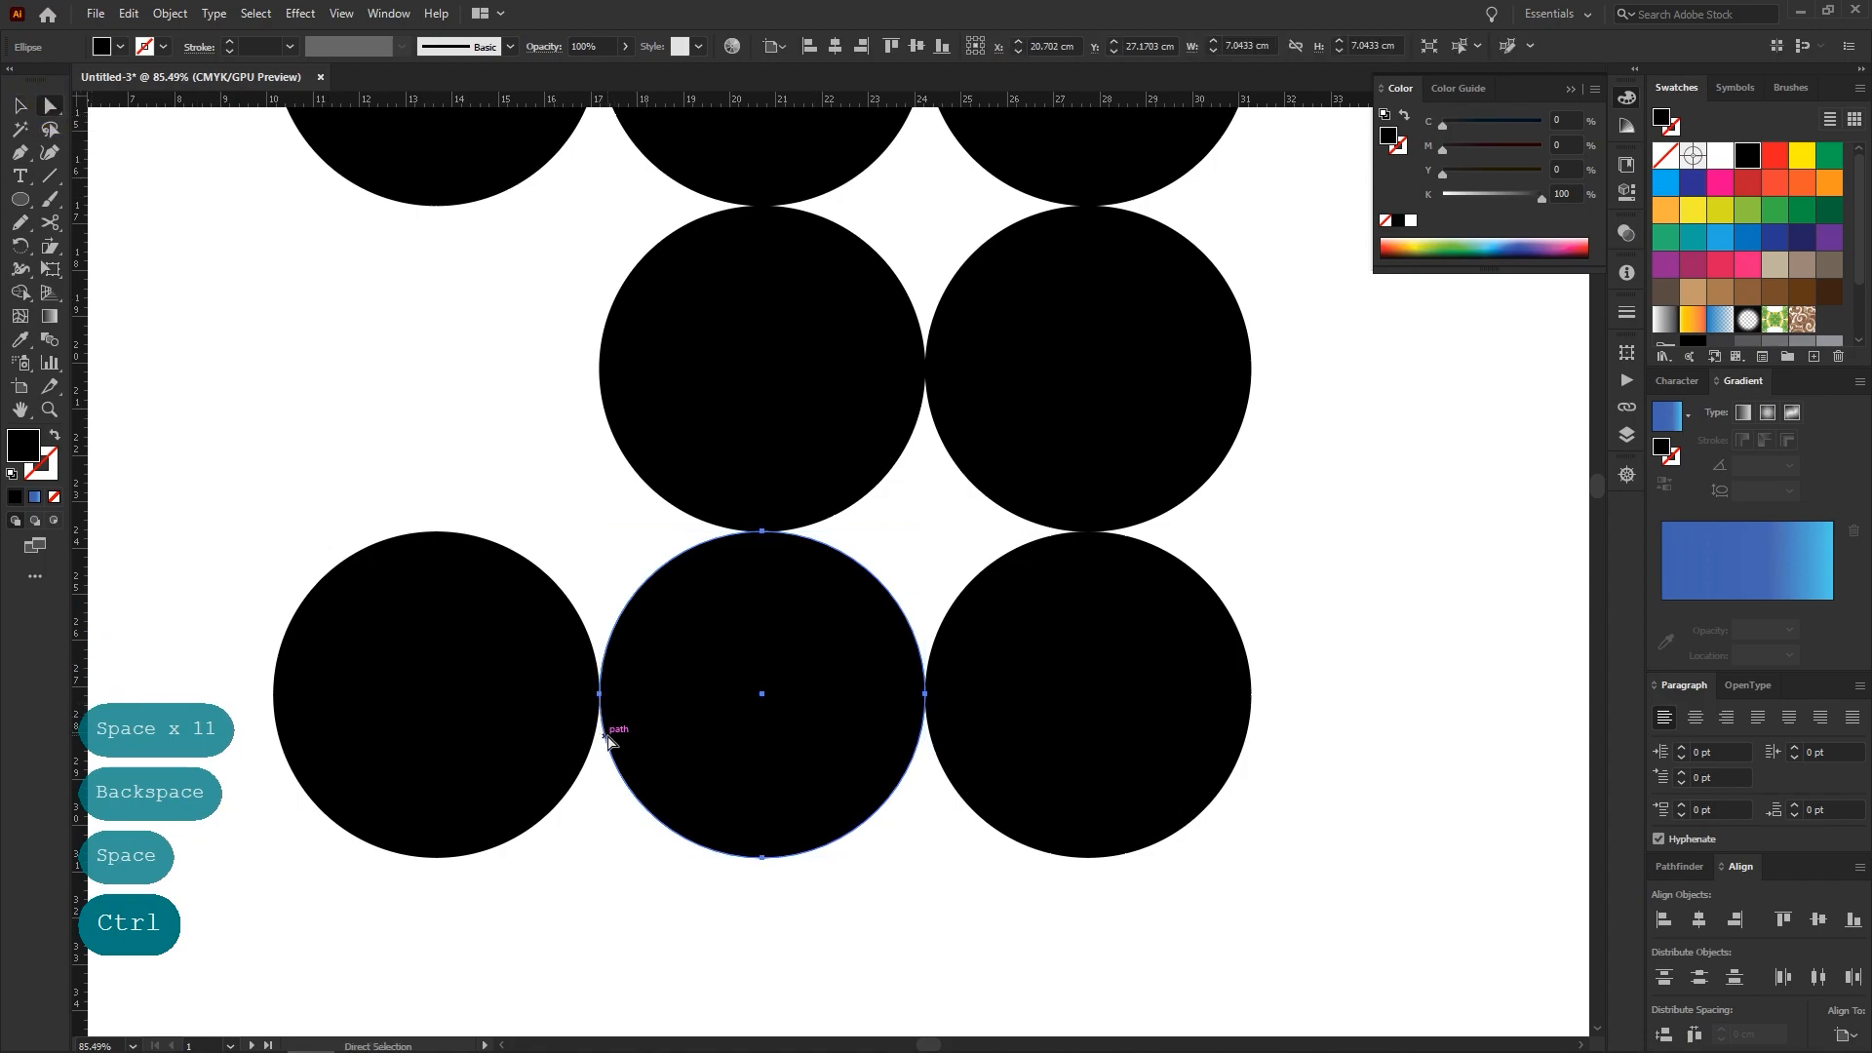
{"action": "left_click", "coordinate": [600, 694]}
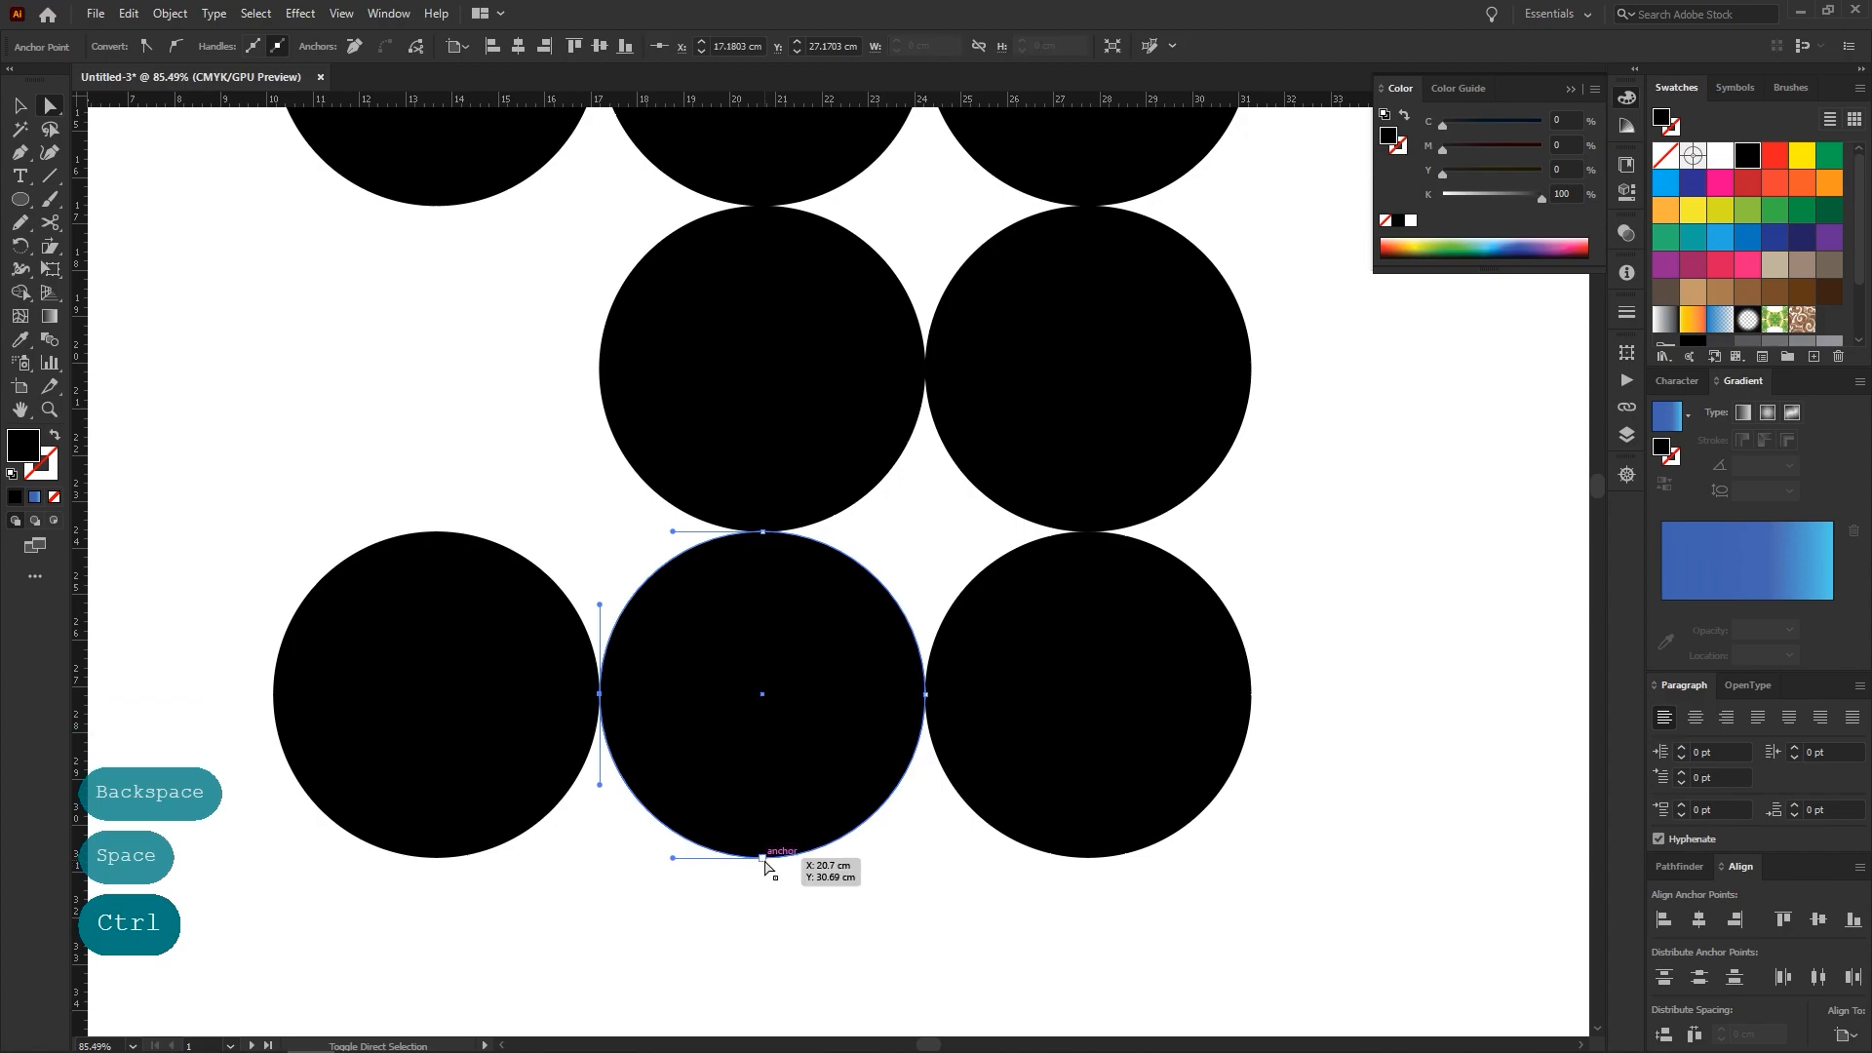
{"action": "key", "text": "shift"}
{"action": "left_click_drag", "start_coordinate": [763, 860], "coordinate": [1024, 583]}
Move the top and right anchor points of the middle-right circle diagonally down-left to complete the bridge between the centre and bottom-right circles
{"action": "left_click", "coordinate": [1095, 389]}
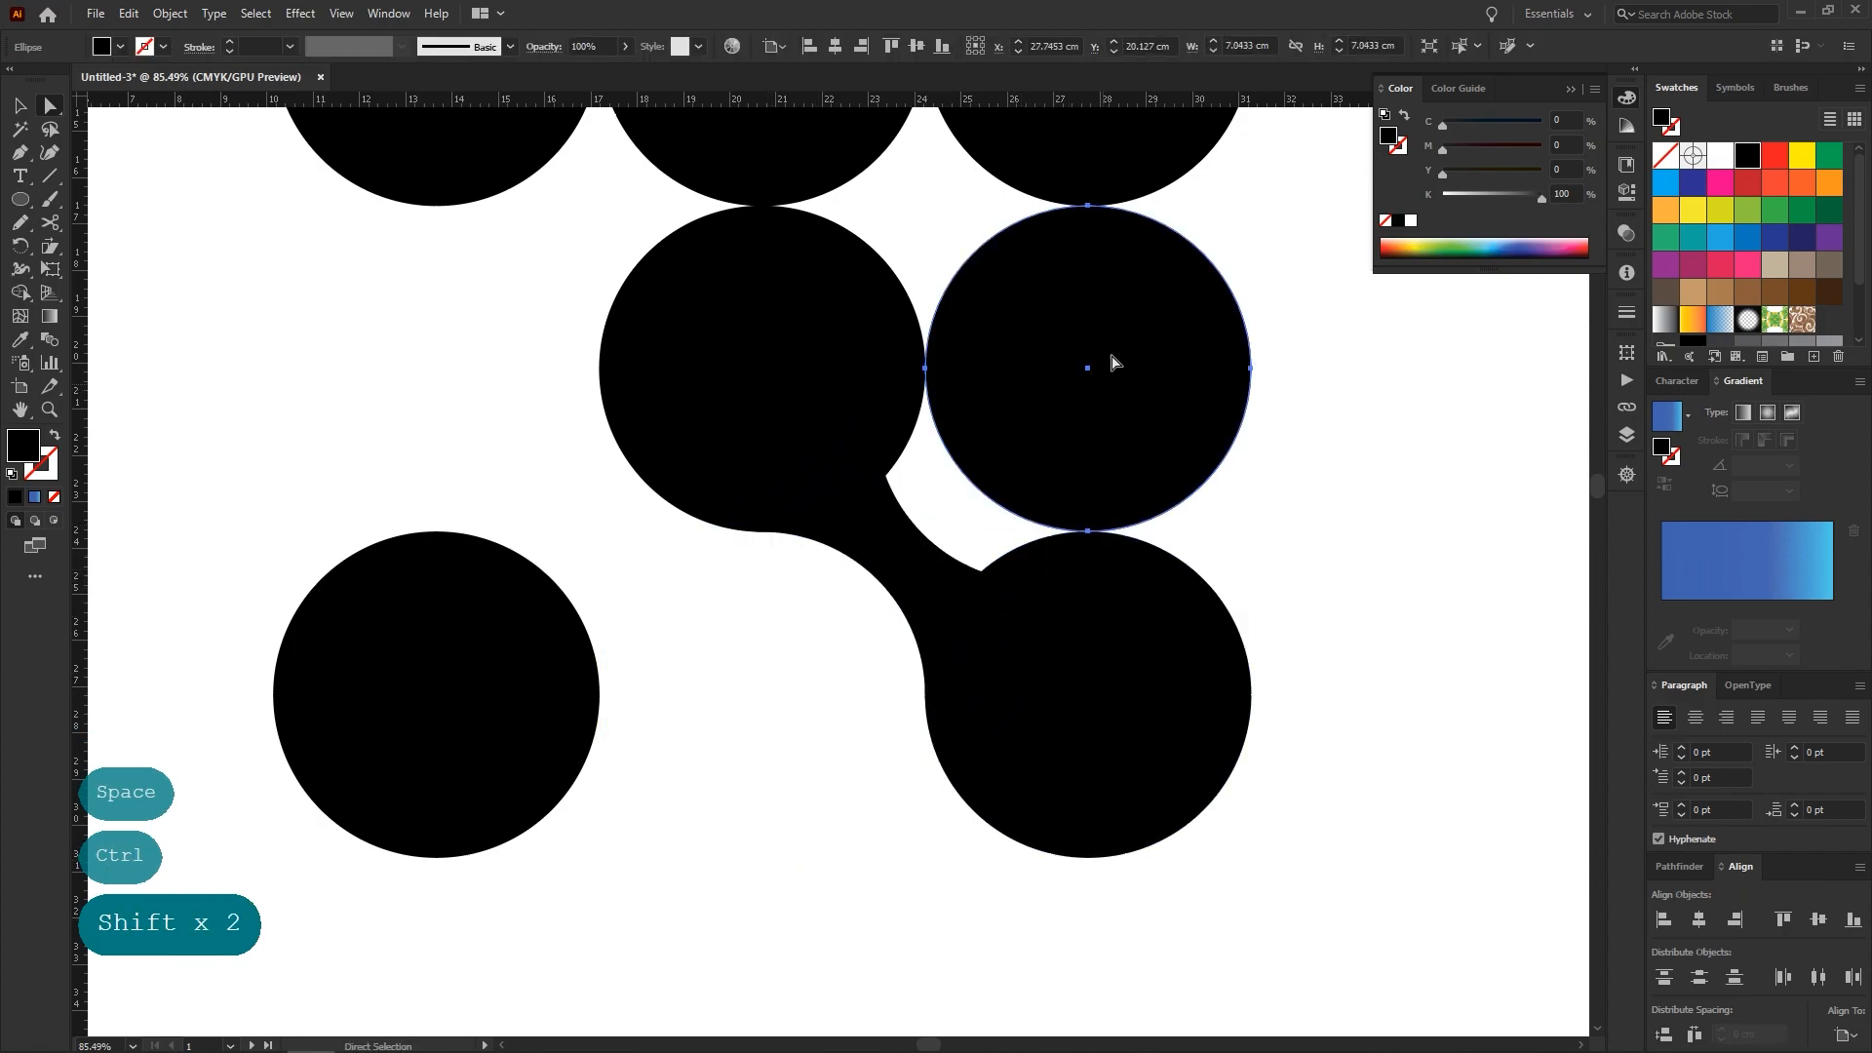
{"action": "left_click", "coordinate": [1087, 205]}
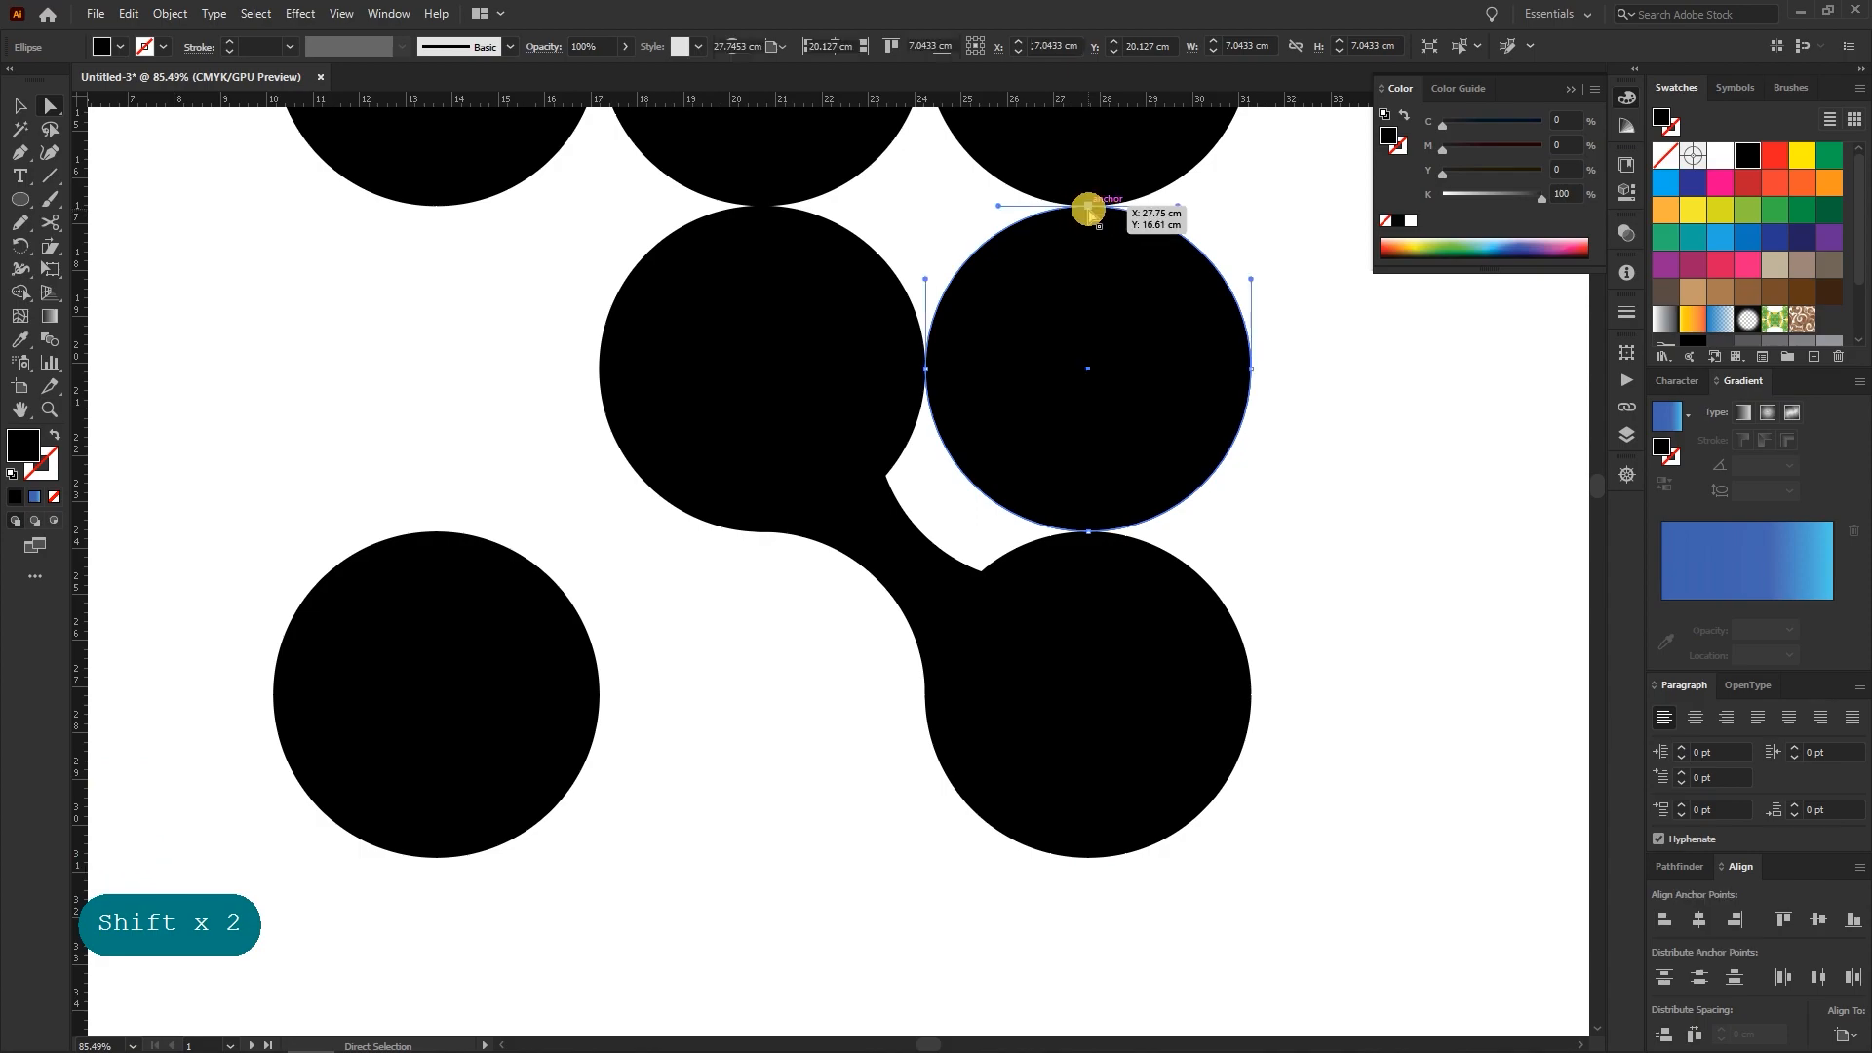
{"action": "left_click", "coordinate": [1251, 369]}
{"action": "key", "text": "shift"}
{"action": "left_click_drag", "start_coordinate": [1251, 368], "coordinate": [975, 673]}
{"action": "key", "text": "shift"}
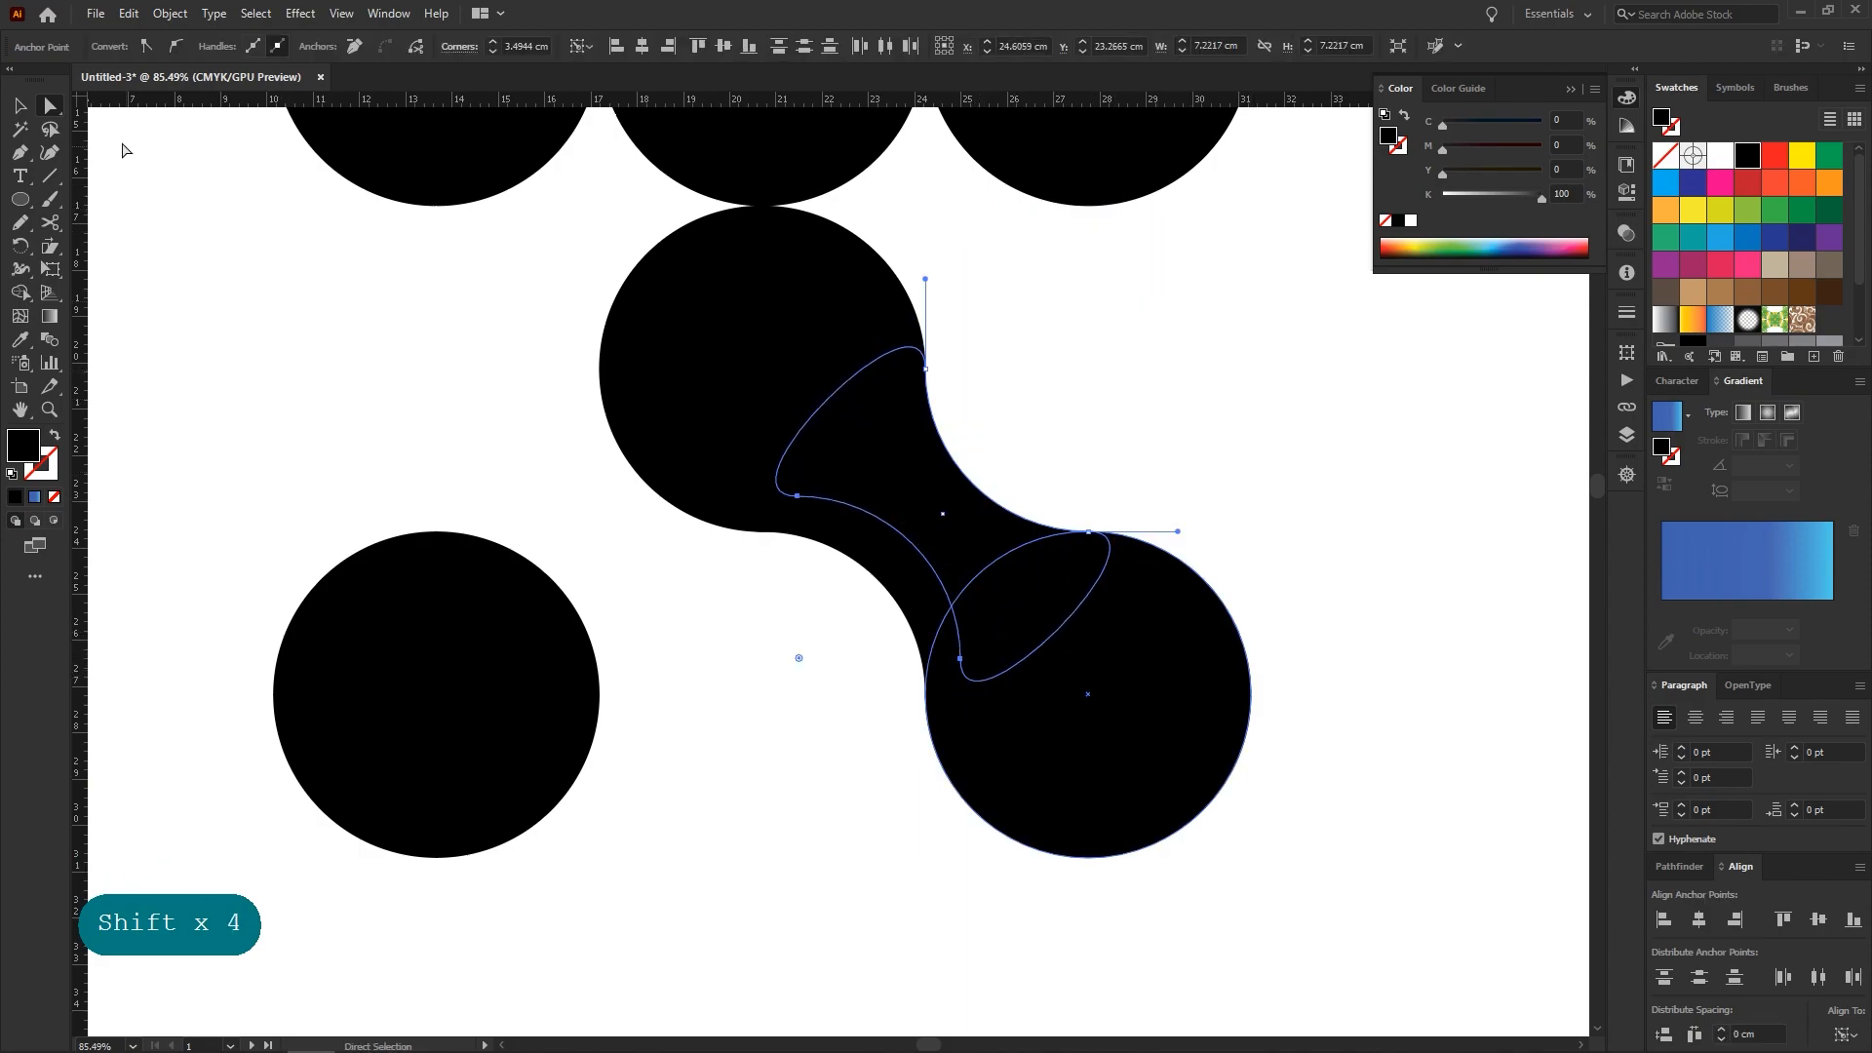
{"action": "left_click", "coordinate": [29, 110]}
{"action": "left_click", "coordinate": [327, 406]}
{"action": "key", "text": "space"}
{"action": "left_click_drag", "start_coordinate": [928, 418], "coordinate": [944, 855]}
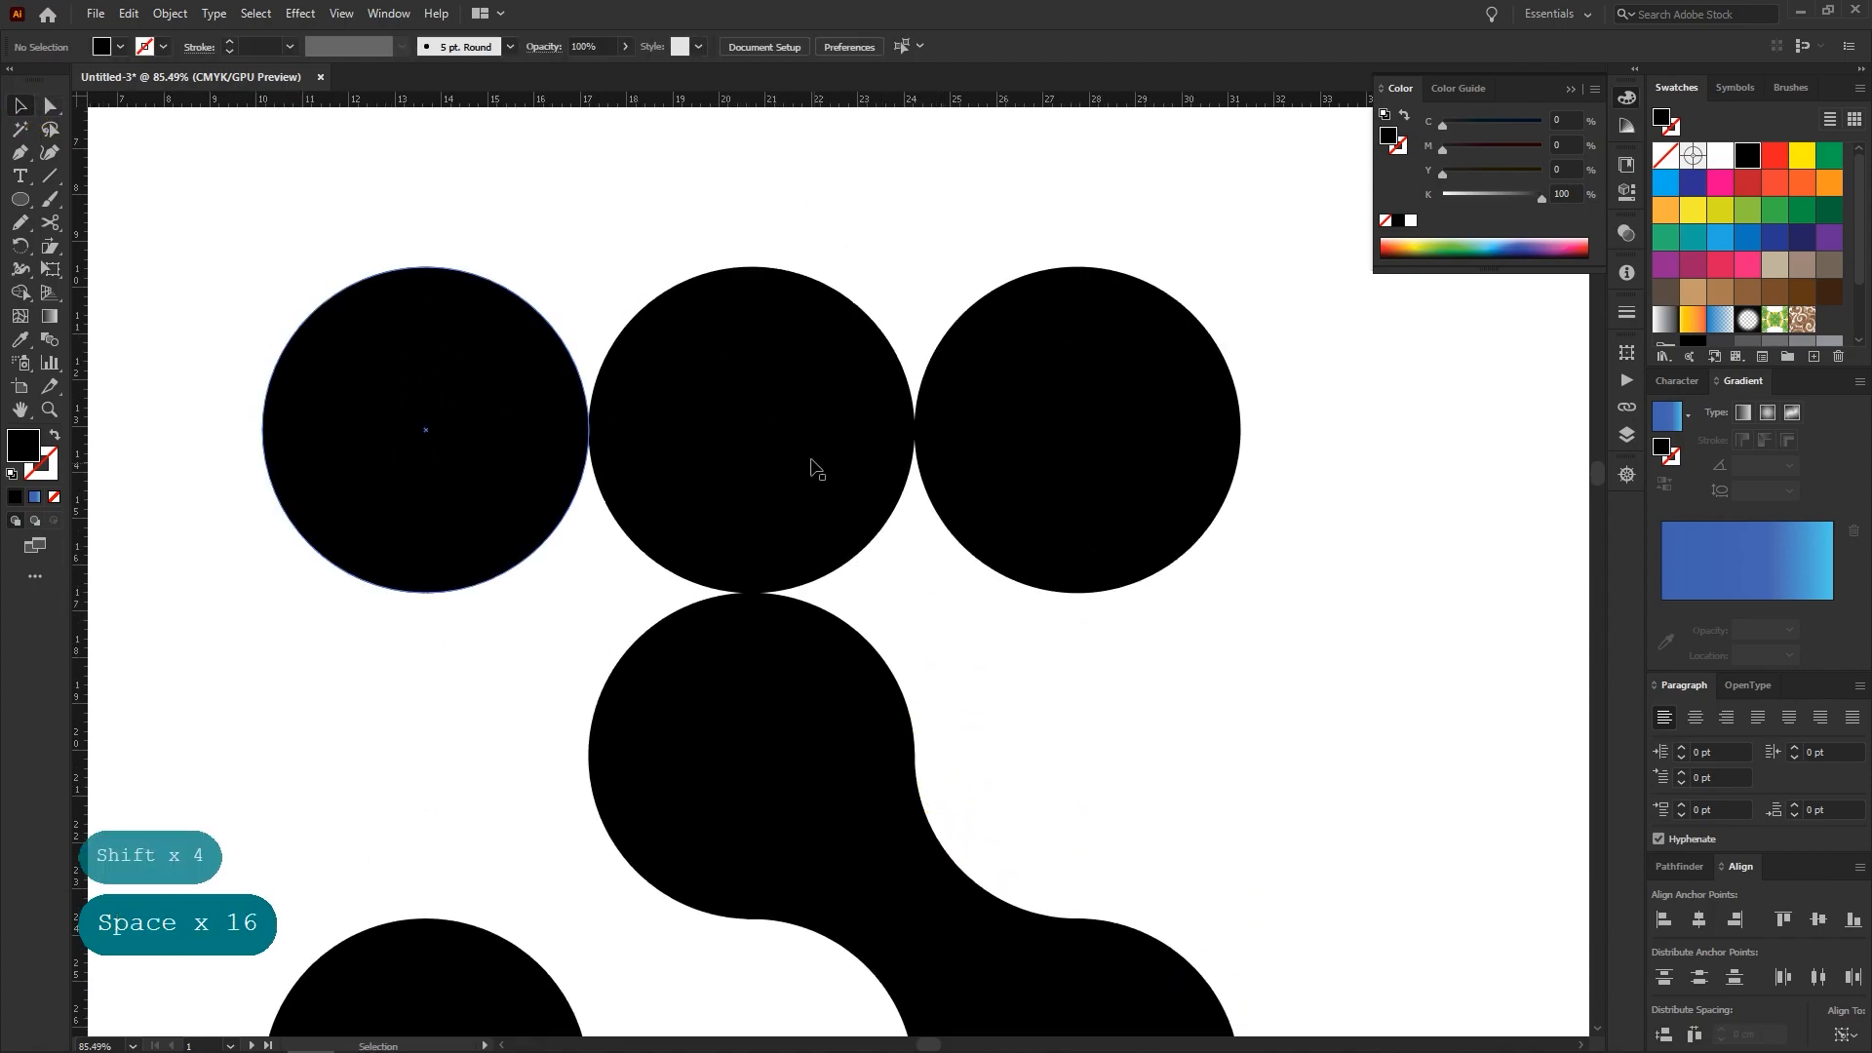
{"action": "left_click", "coordinate": [811, 467]}
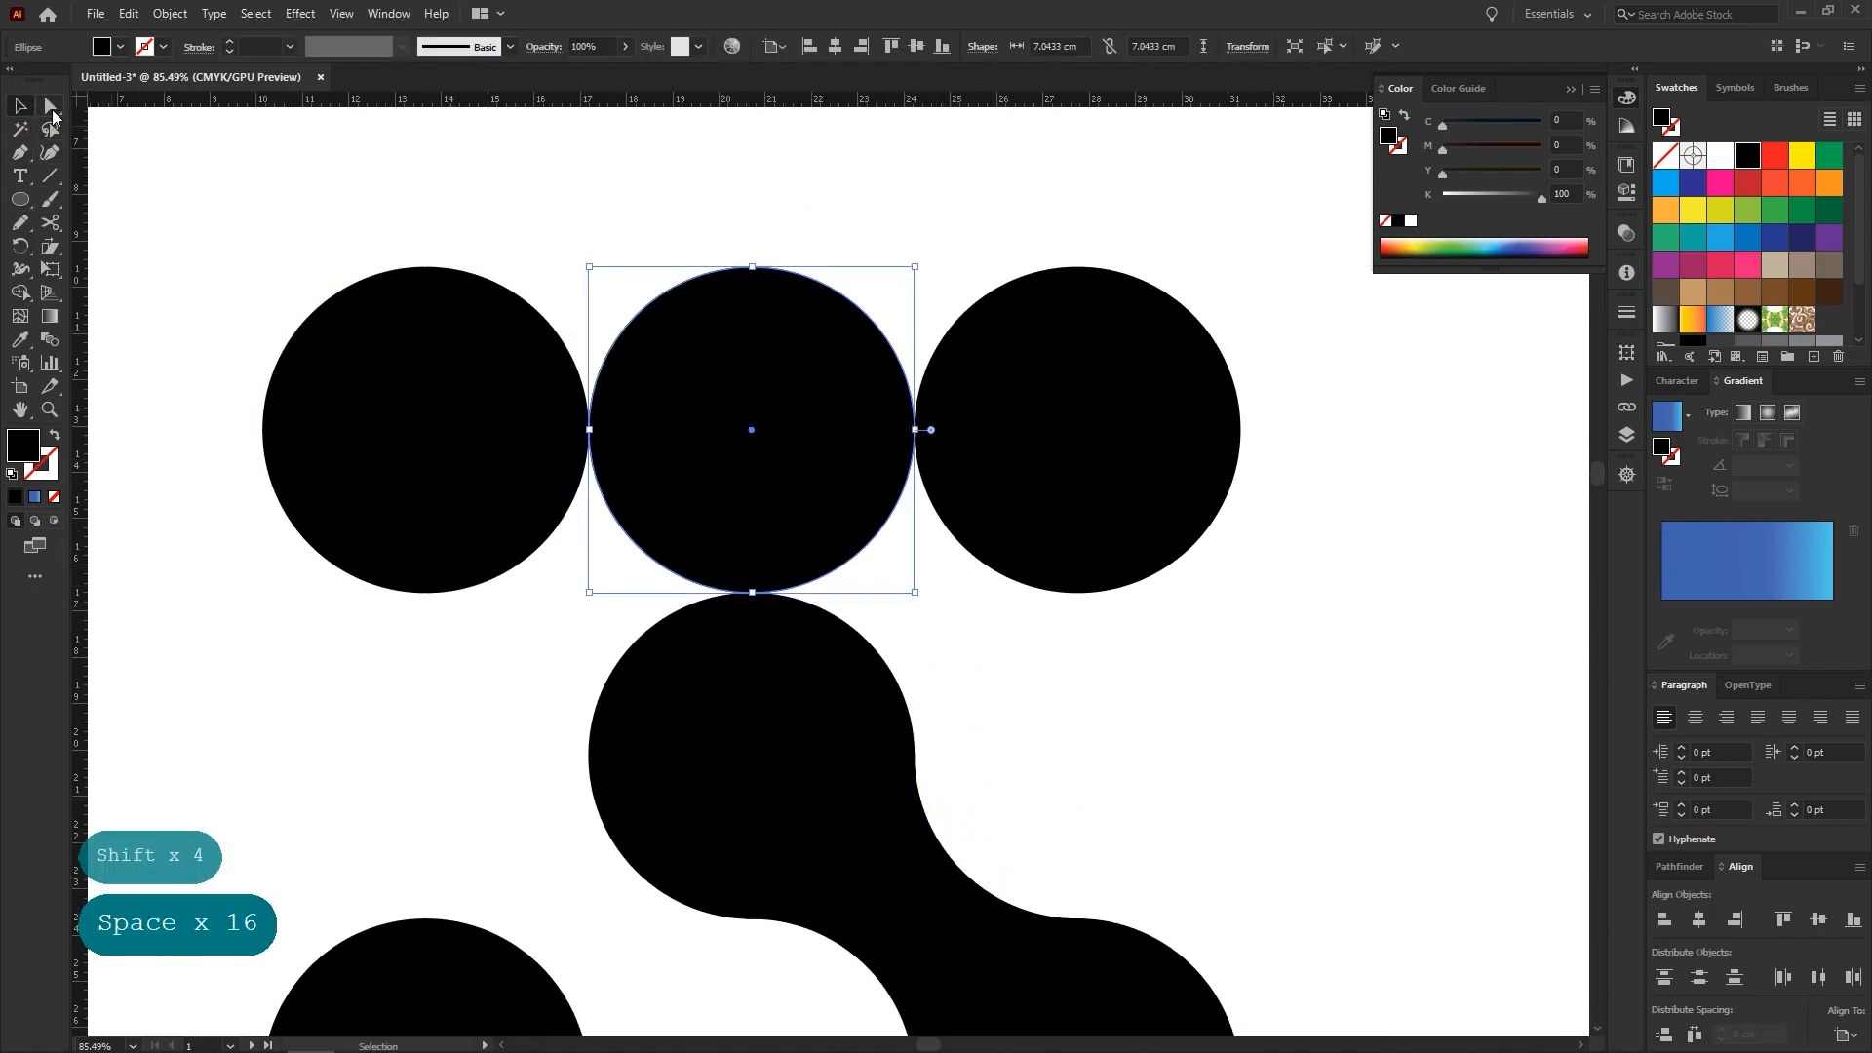
{"action": "left_click", "coordinate": [52, 106]}
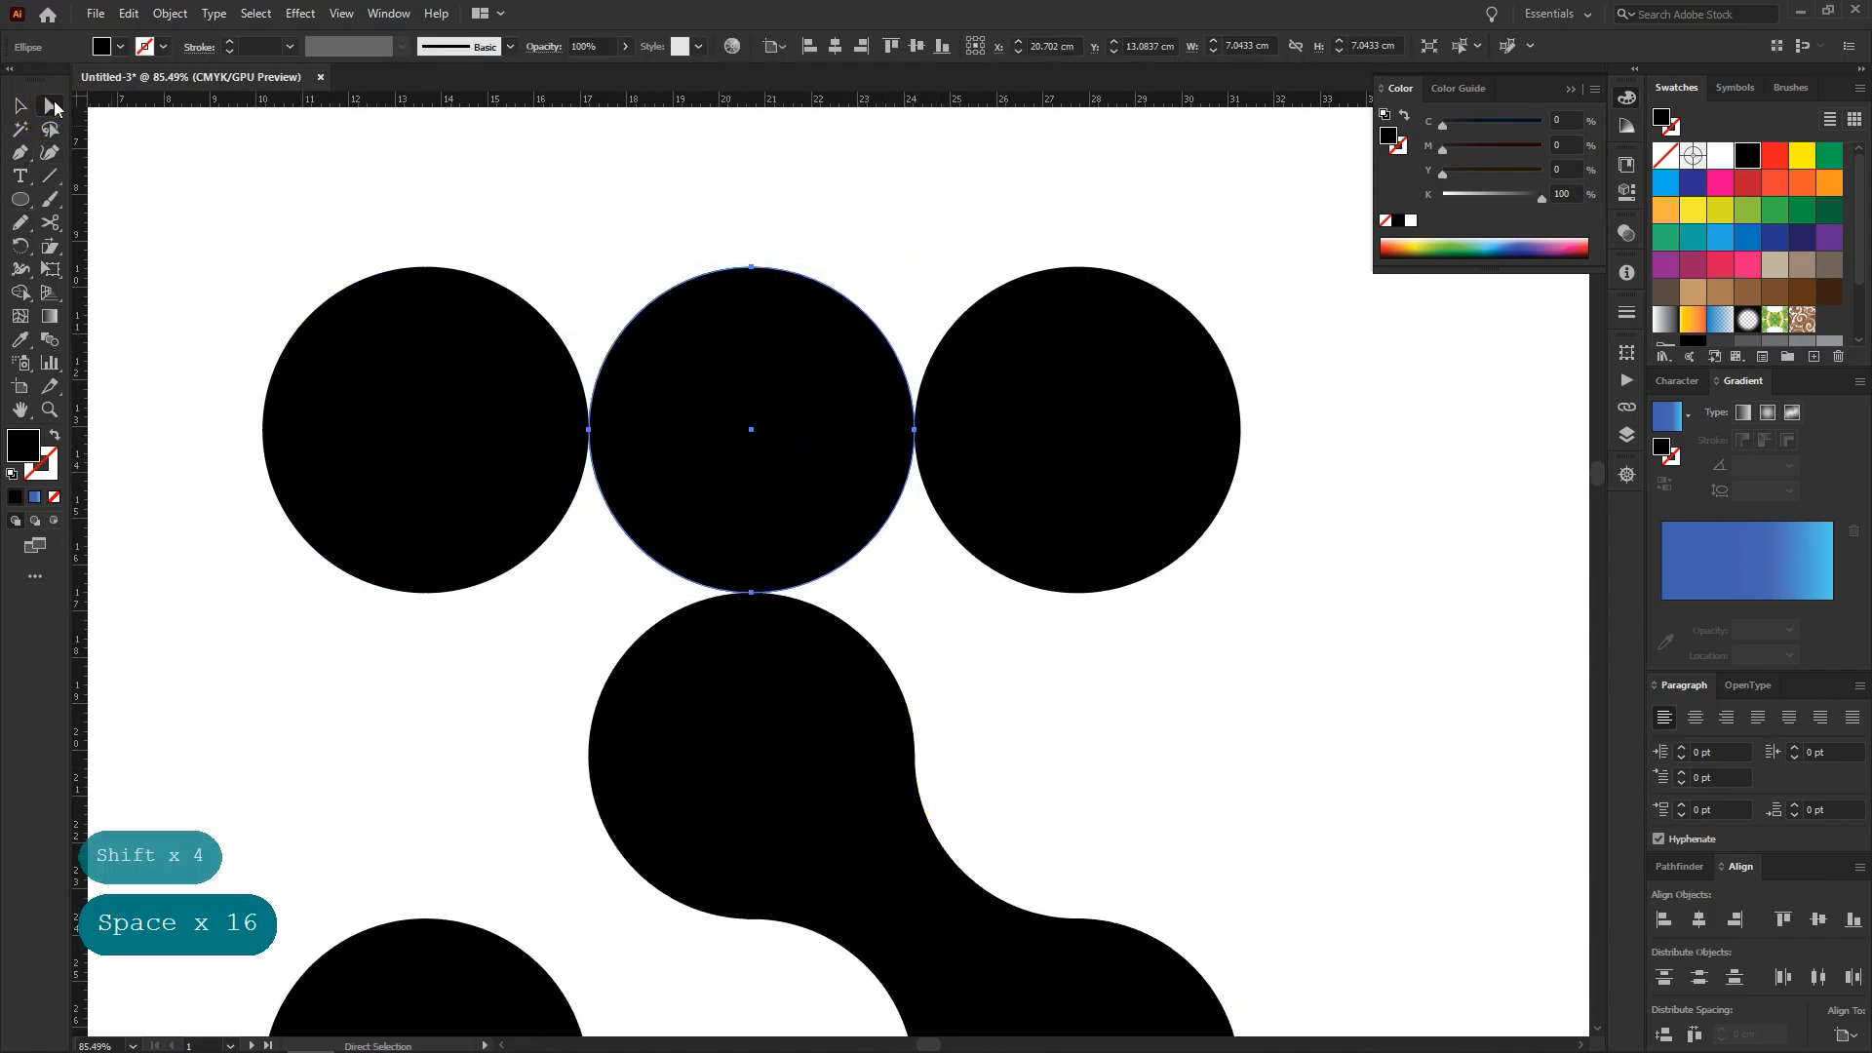
{"action": "left_click", "coordinate": [752, 272]}
{"action": "left_click", "coordinate": [18, 112]}
{"action": "left_click", "coordinate": [1003, 719]}
Duplicate the centre circle into the empty space directly to its right
{"action": "left_click_drag", "start_coordinate": [1004, 719], "coordinate": [927, 460]}
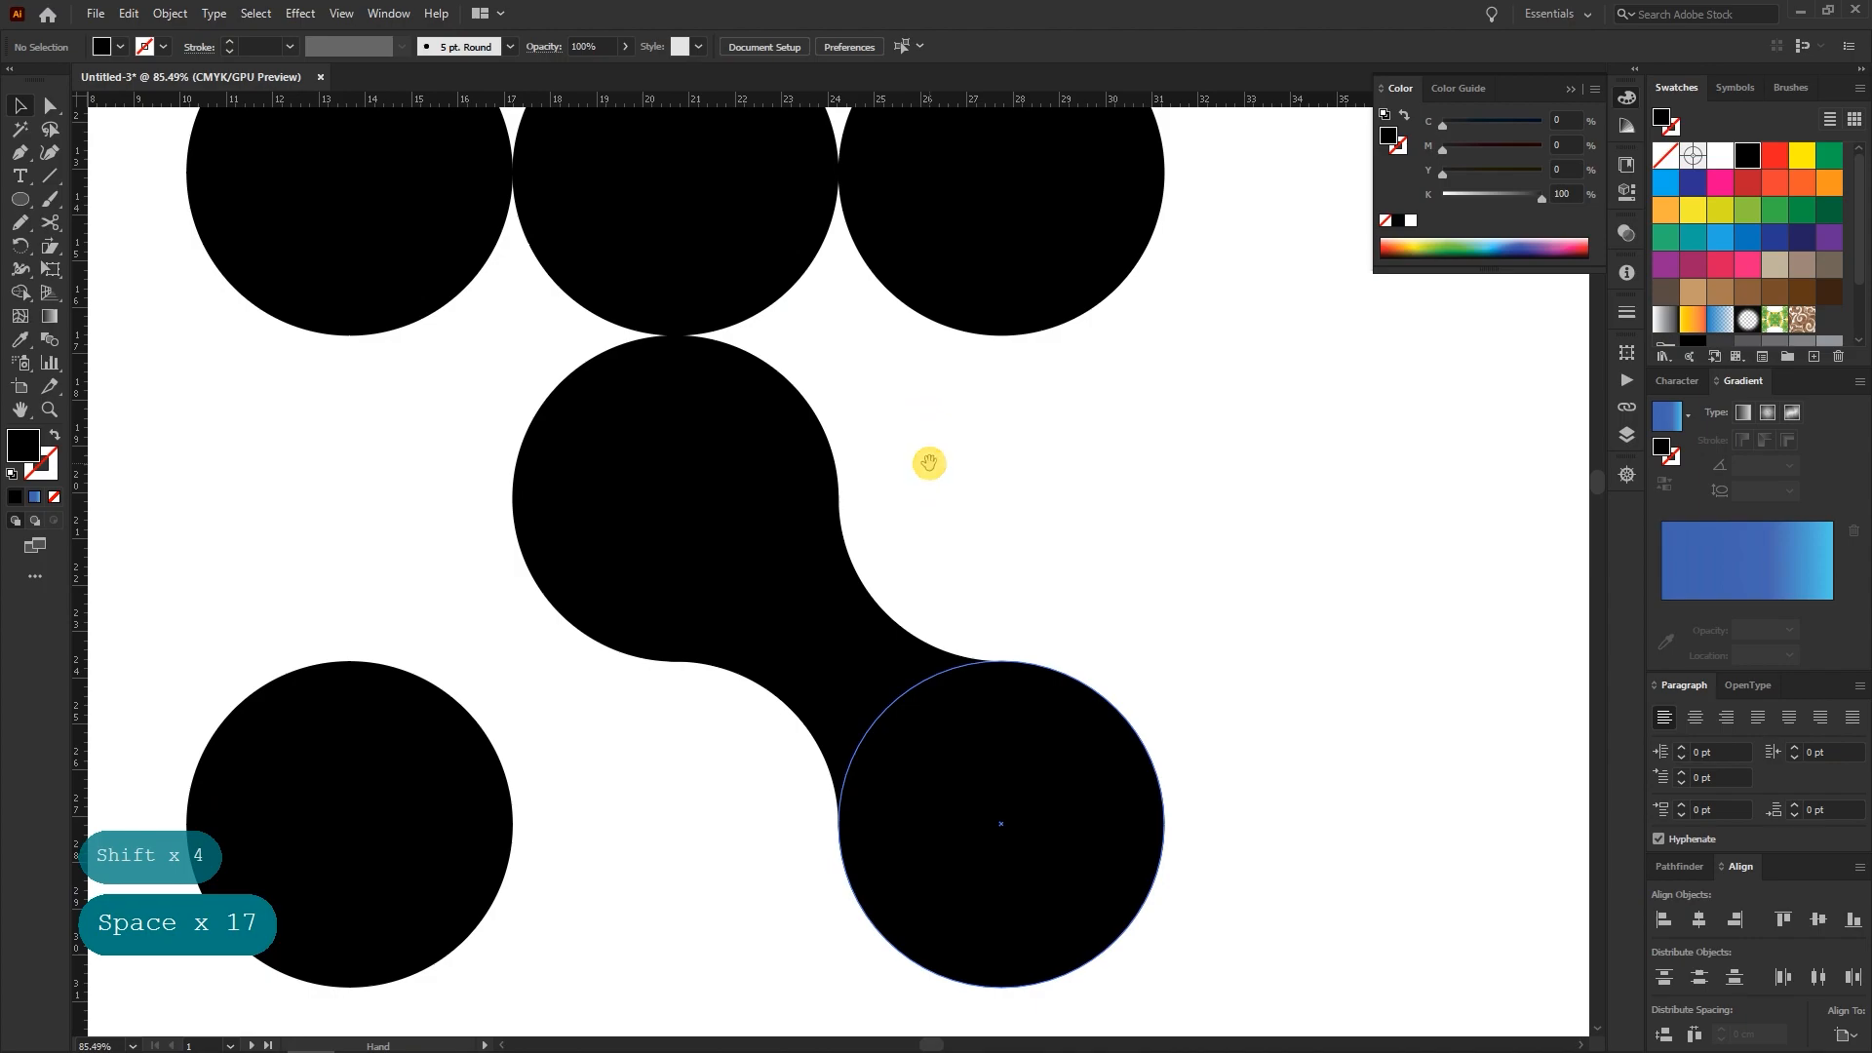
{"action": "left_click_drag", "start_coordinate": [726, 467], "coordinate": [1053, 502]}
Reshape the top-middle circle by moving its top and left anchor points diagonally down-right, bridging the centre and top-right circles
{"action": "left_click", "coordinate": [674, 256]}
{"action": "left_click_drag", "start_coordinate": [689, 221], "coordinate": [723, 348]}
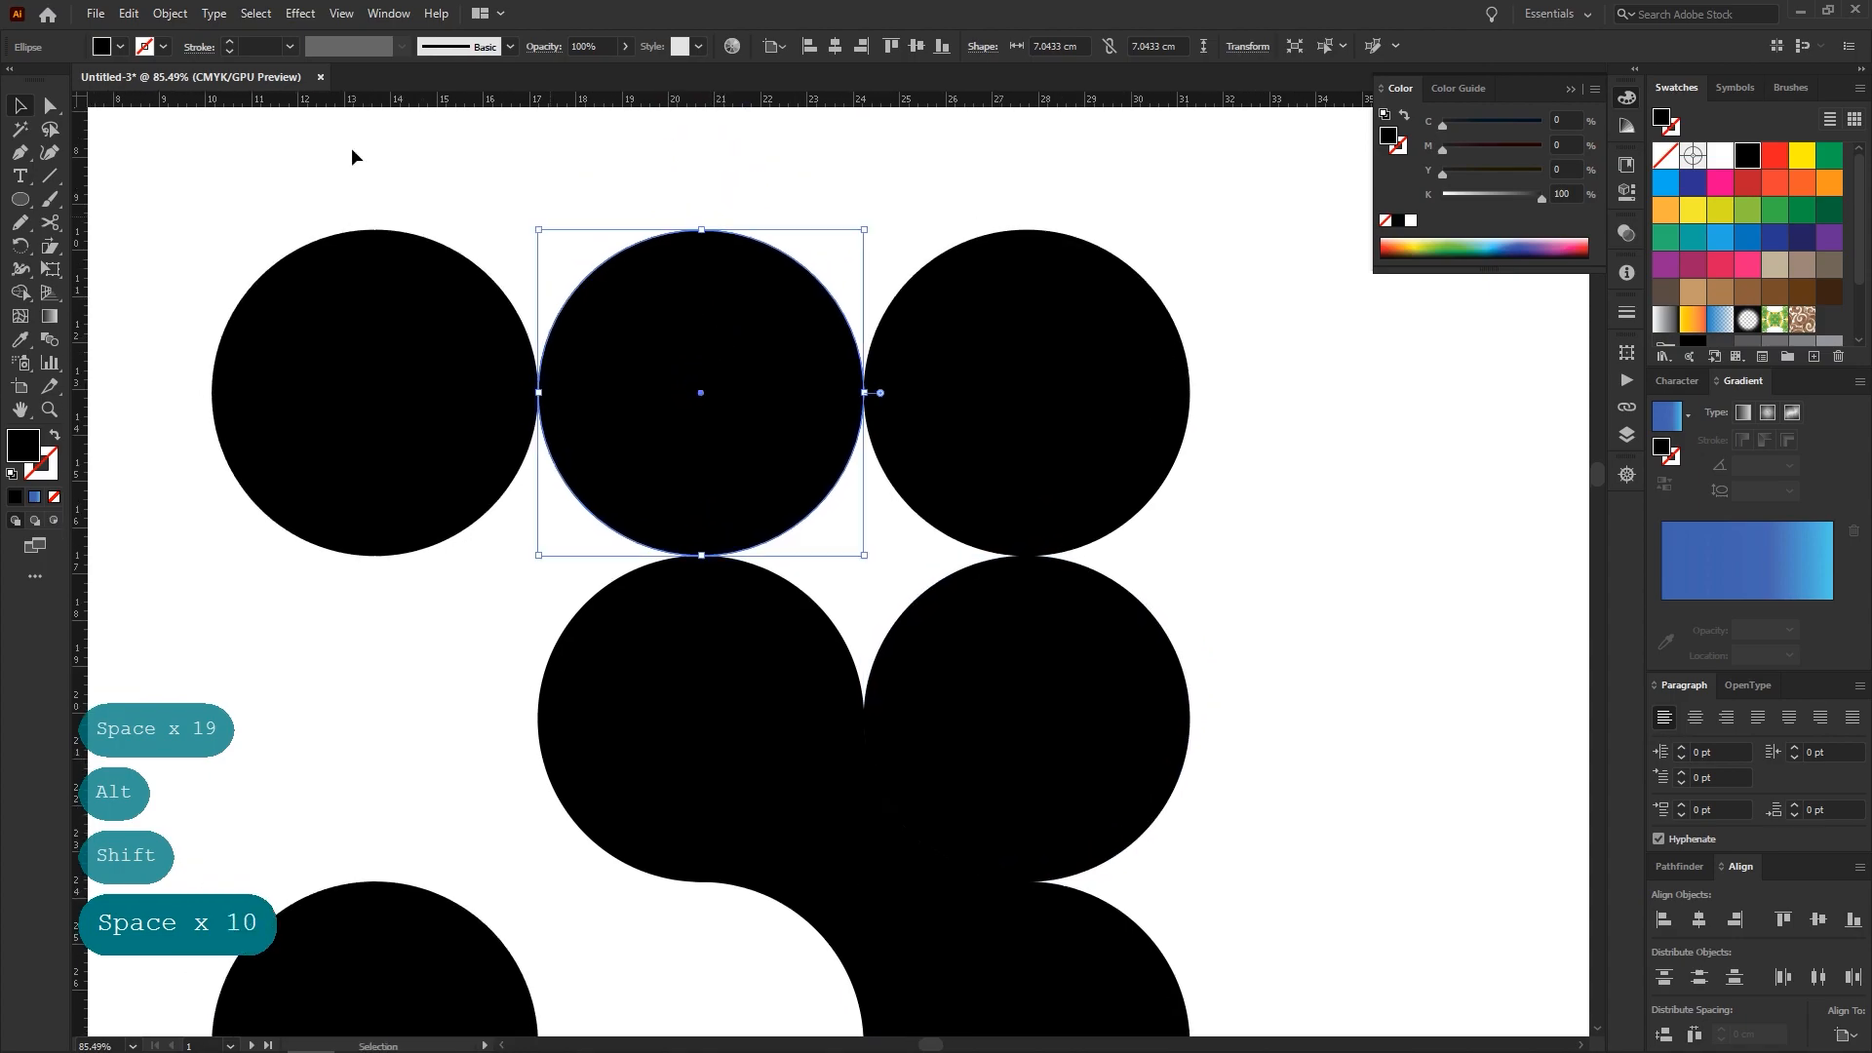
{"action": "left_click", "coordinate": [50, 105]}
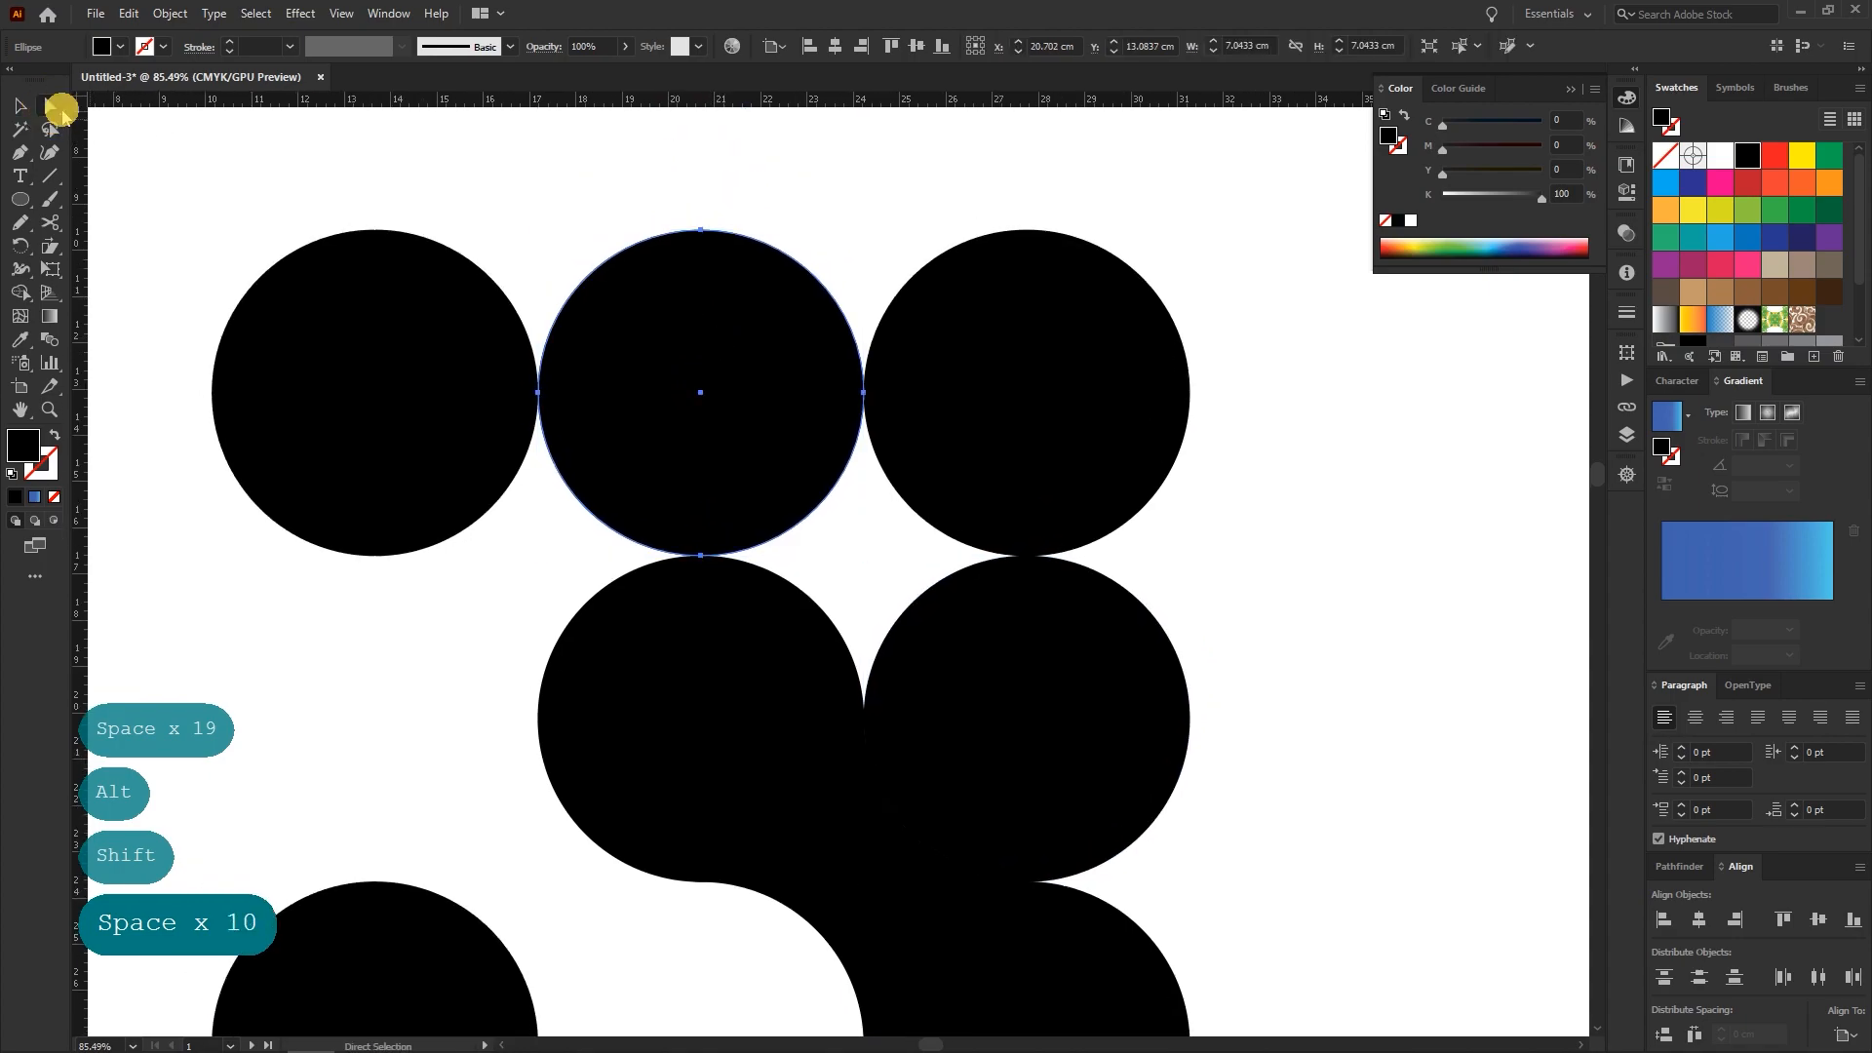
{"action": "left_click", "coordinate": [700, 231]}
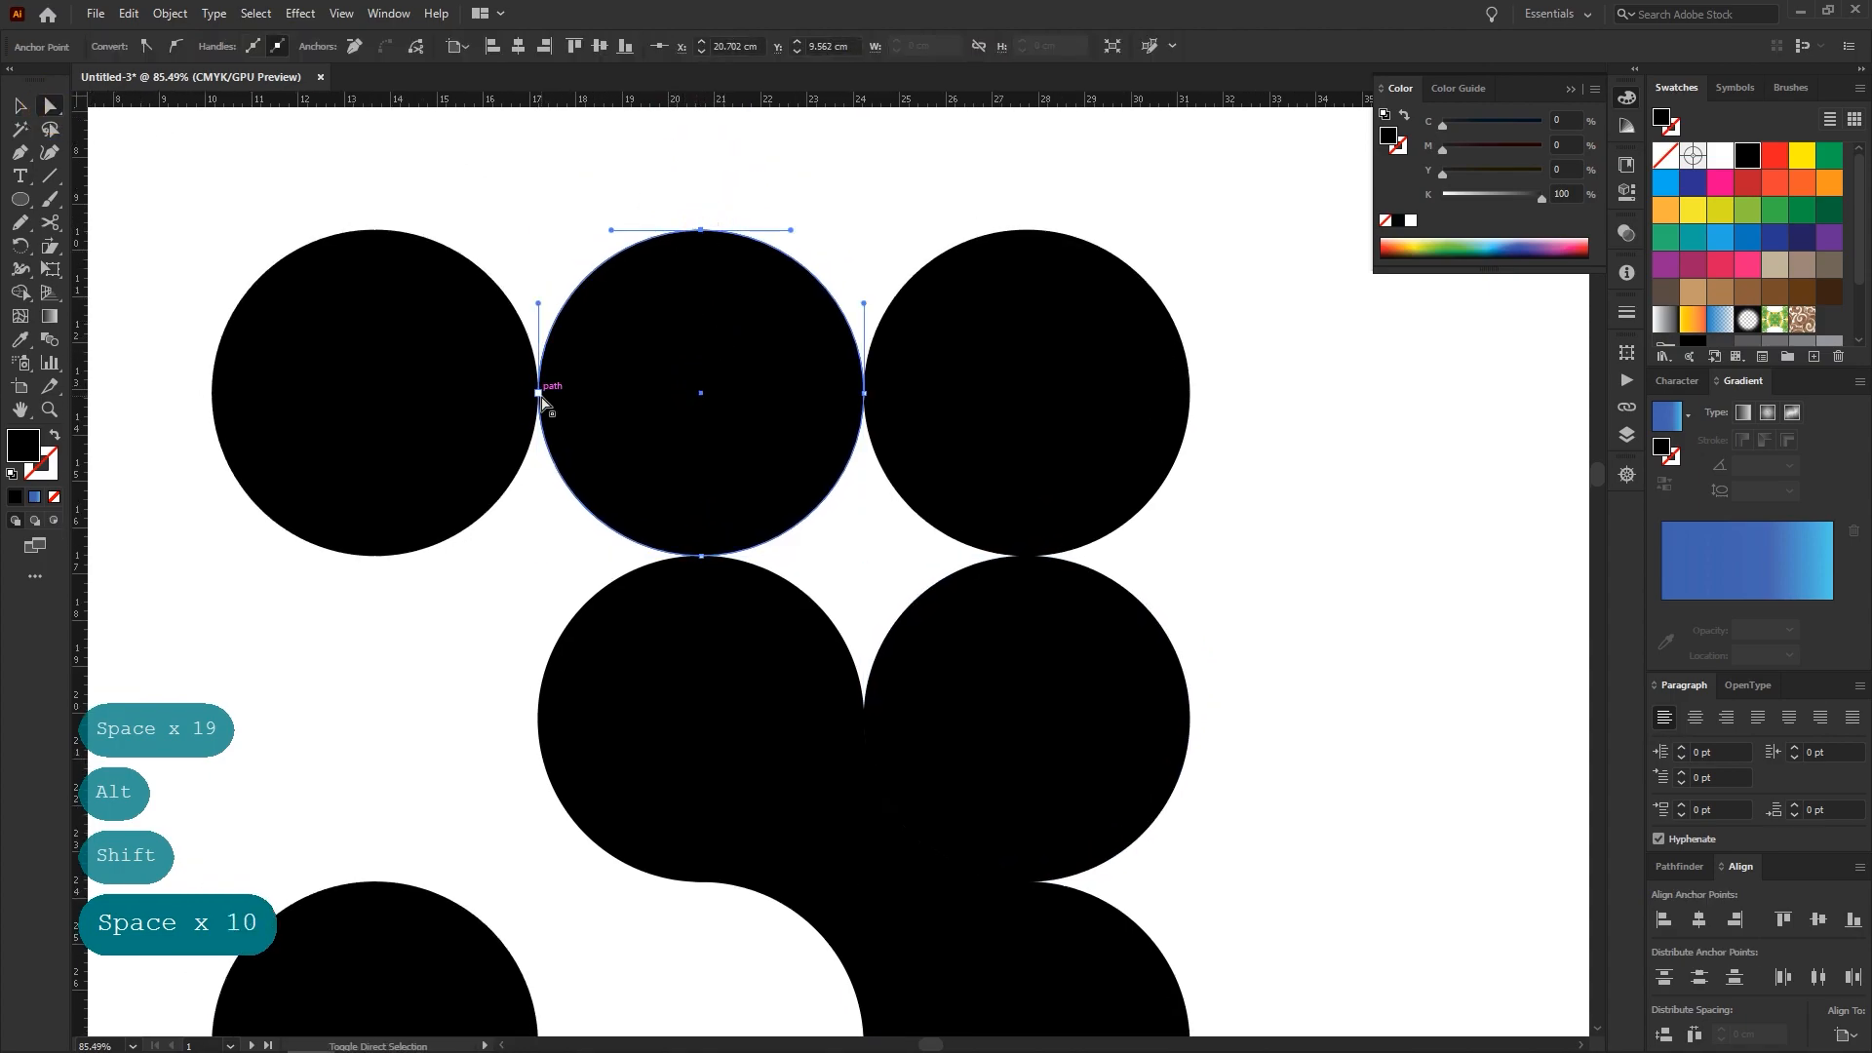
{"action": "left_click_drag", "start_coordinate": [701, 233], "coordinate": [973, 514]}
Move the right and bottom anchor points of the new middle-right circle diagonally up-left to complete the bridge between the centre and top-right circles
{"action": "left_click", "coordinate": [1065, 667]}
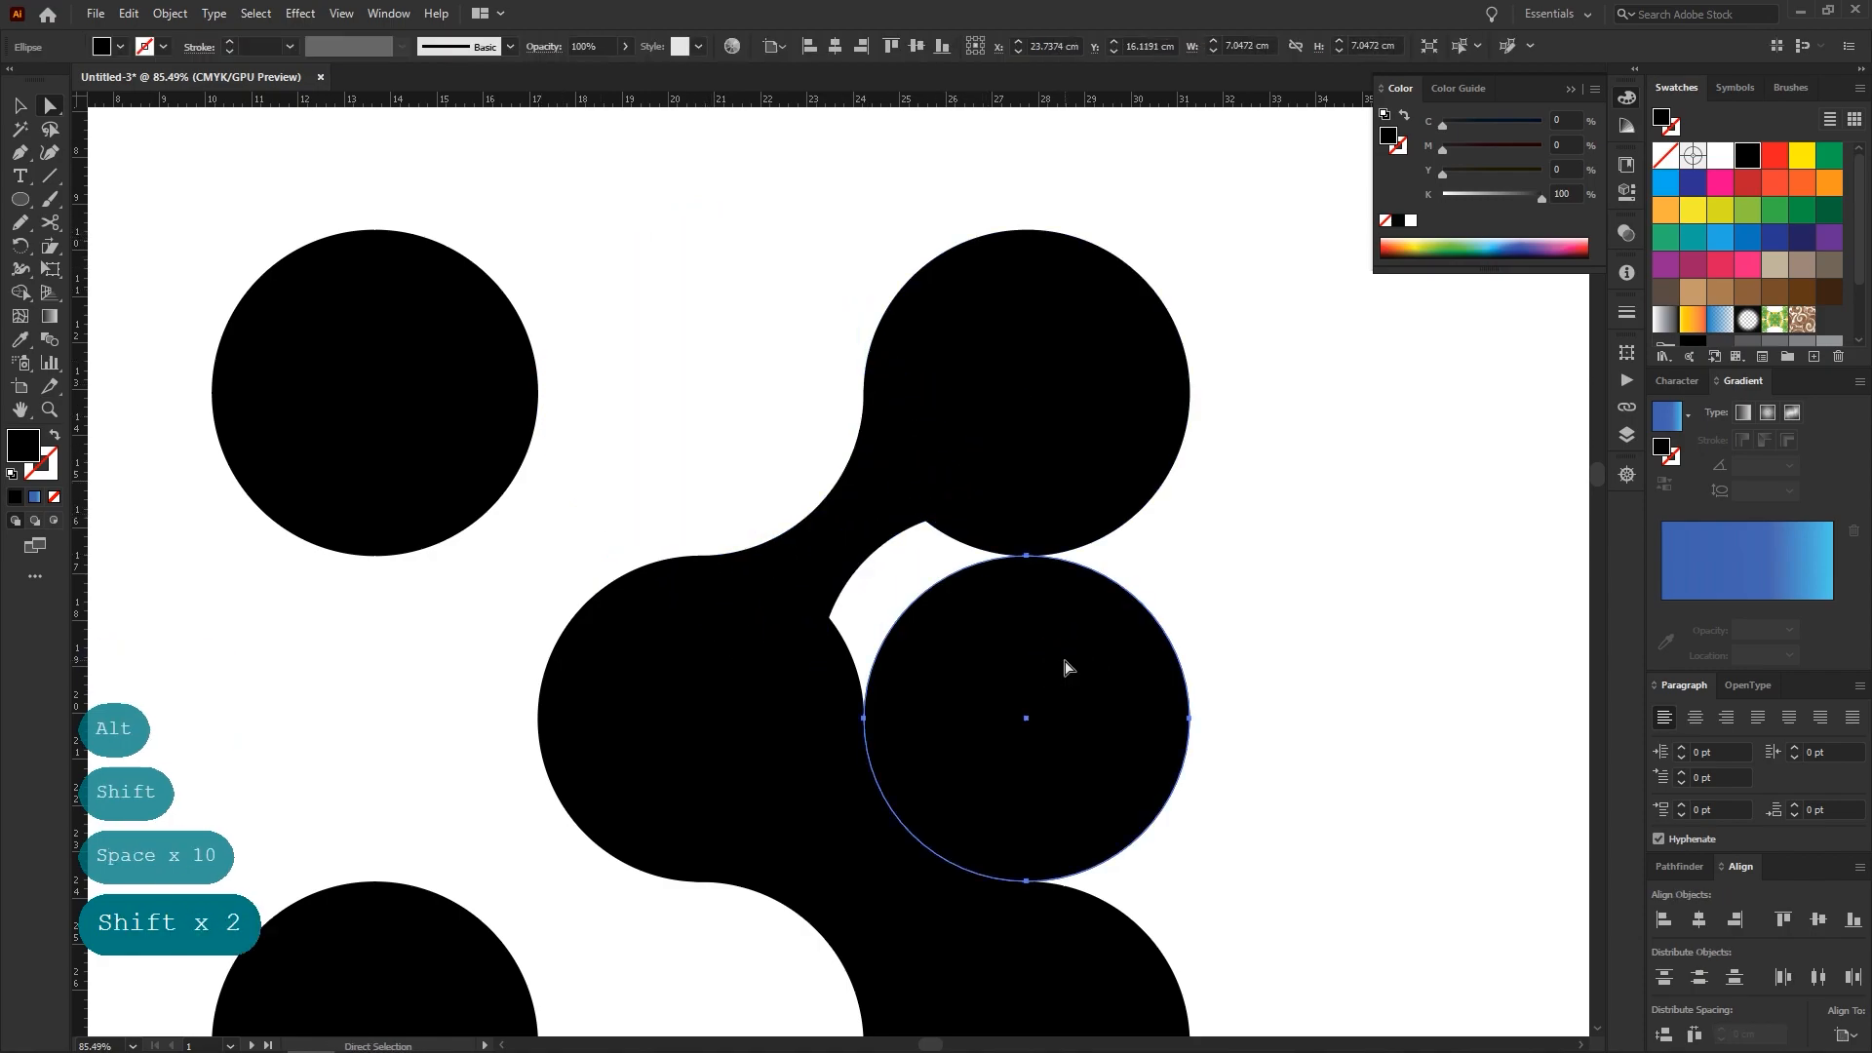
{"action": "left_click", "coordinate": [1190, 719]}
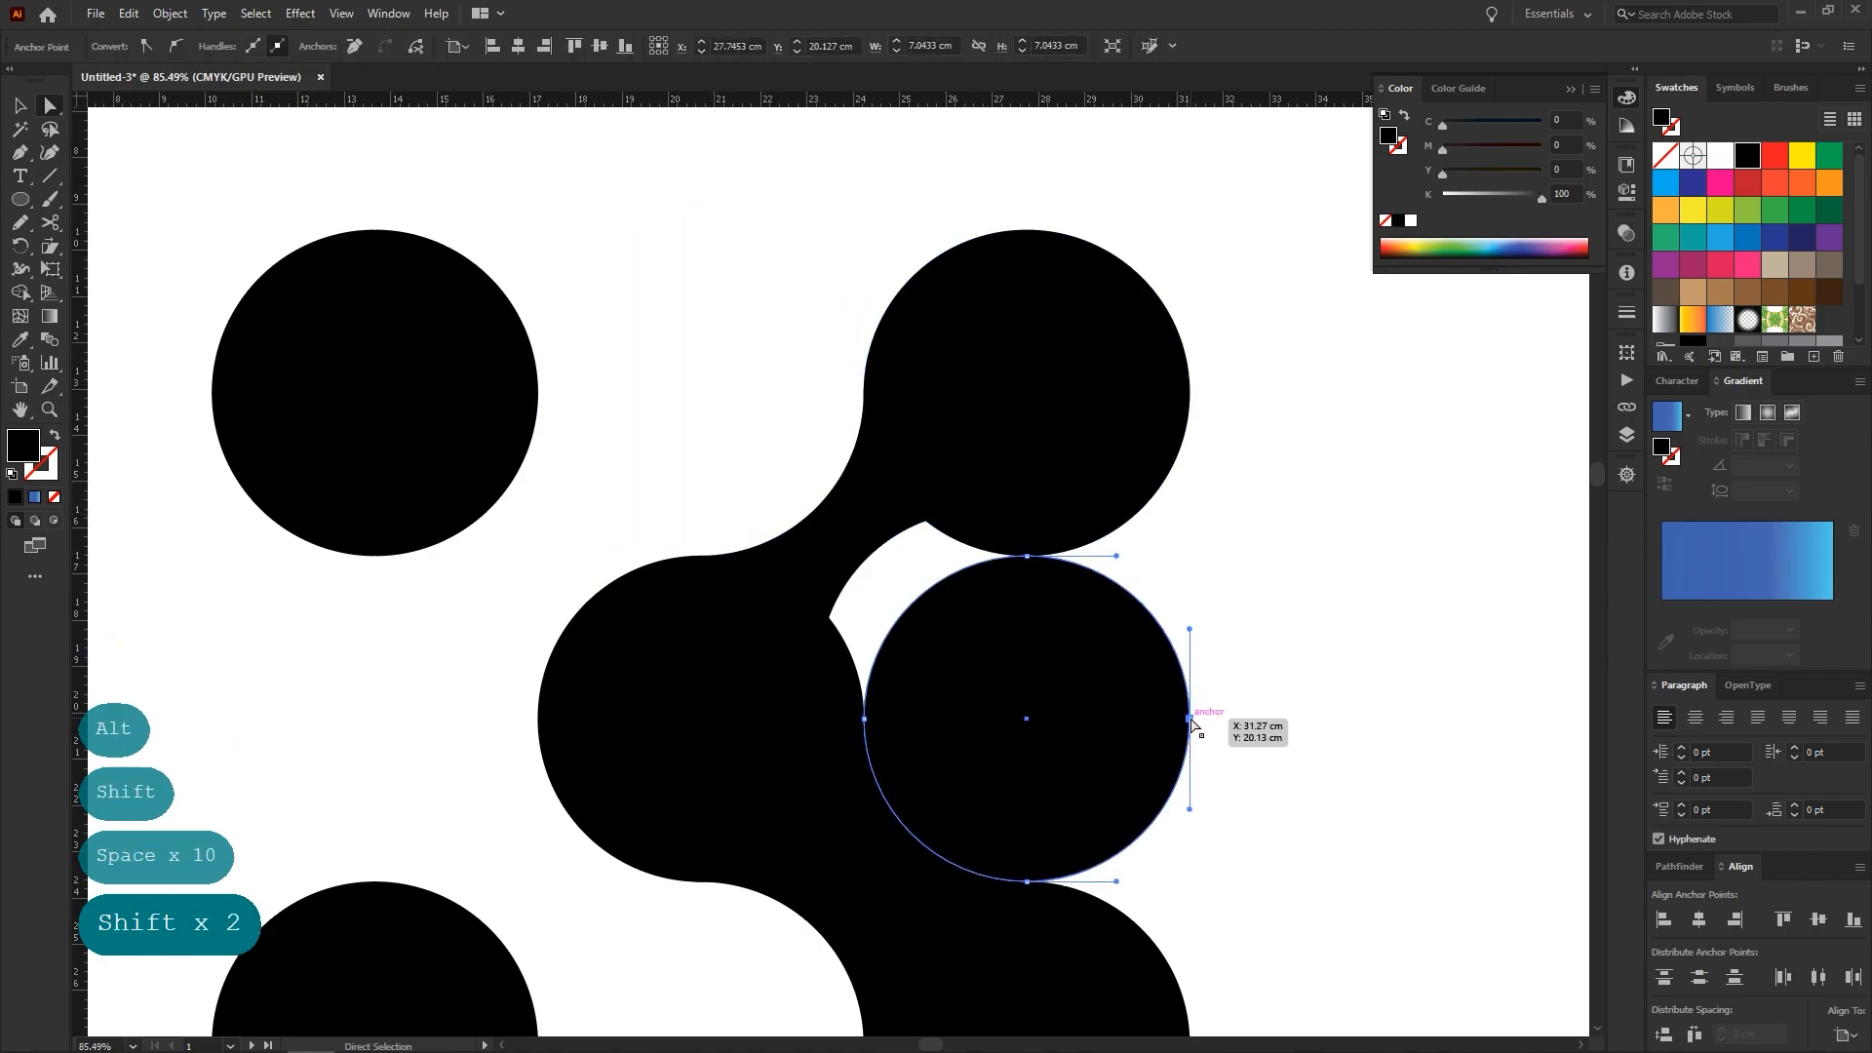
{"action": "left_click", "coordinate": [1030, 884], "text": "shift"}
{"action": "left_click_drag", "start_coordinate": [1189, 719], "coordinate": [890, 455]}
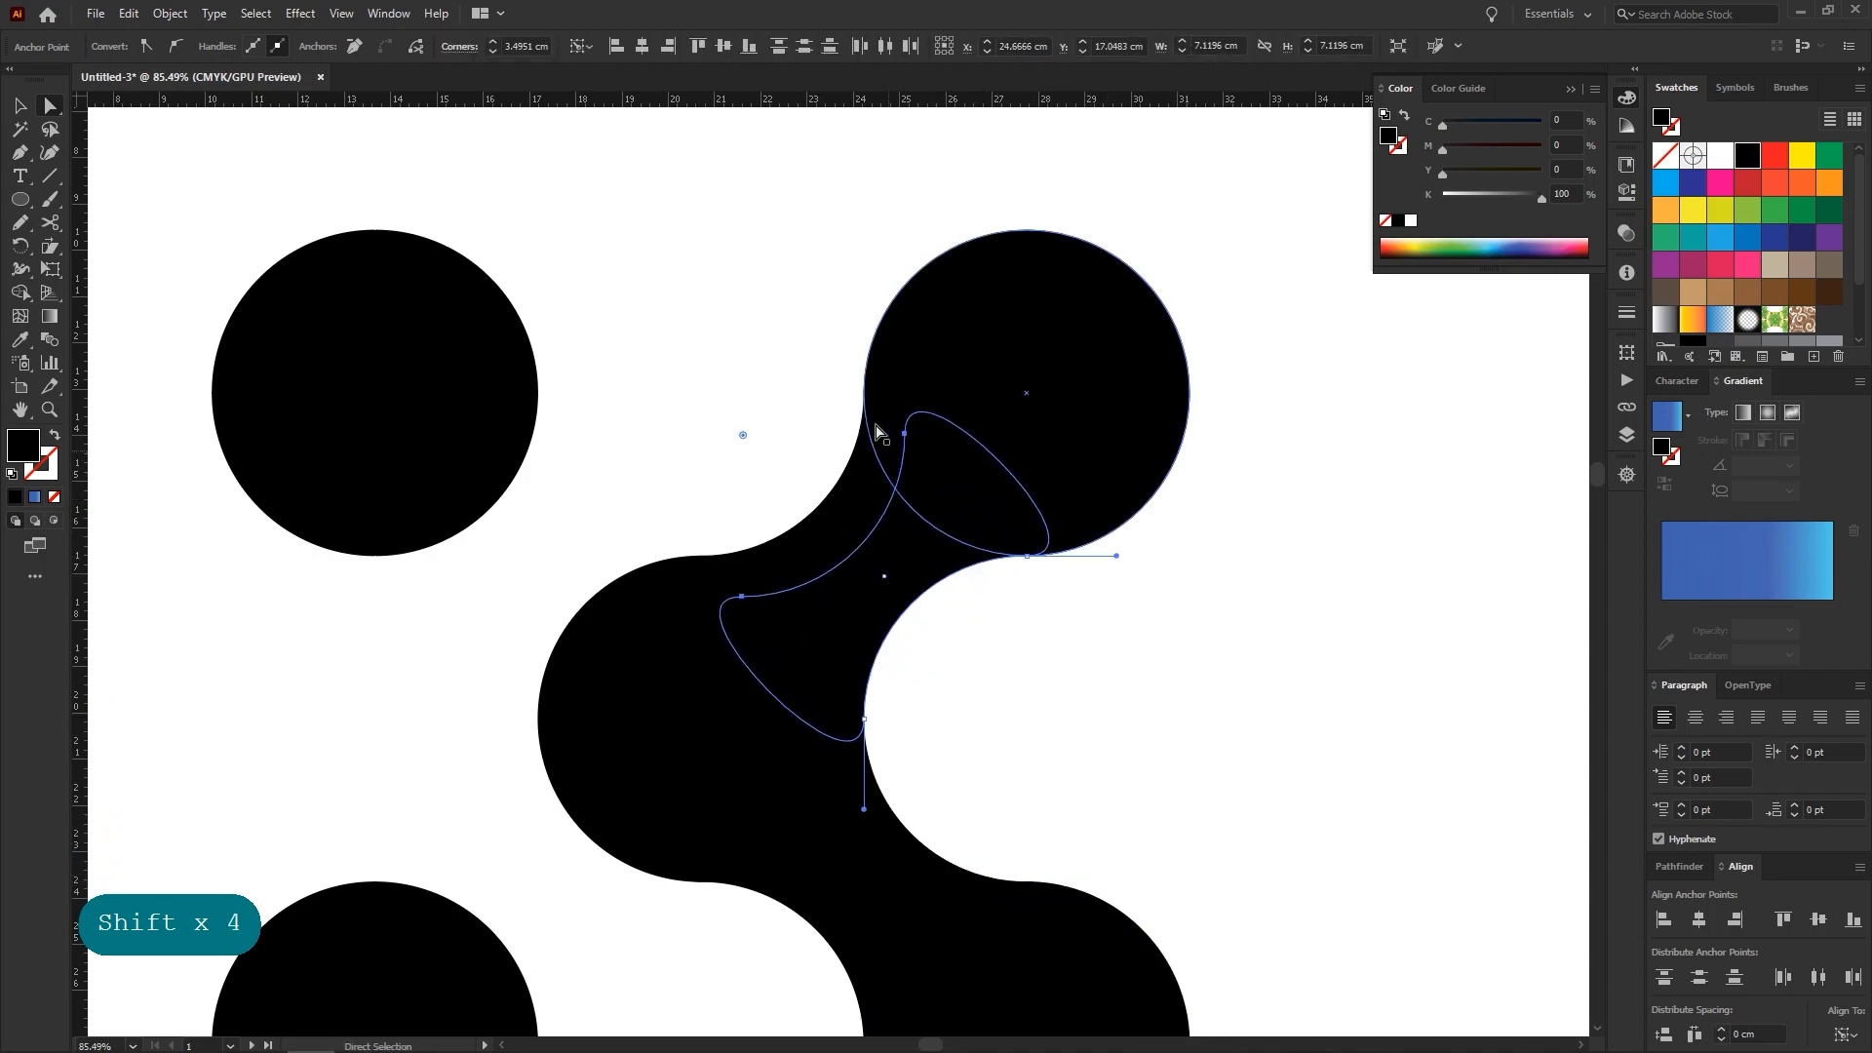
{"action": "left_click", "coordinate": [20, 105]}
{"action": "left_click", "coordinate": [610, 358]}
Unite all the circles and bridge shapes with the Pathfinder Unite mode
{"action": "key", "text": "space"}
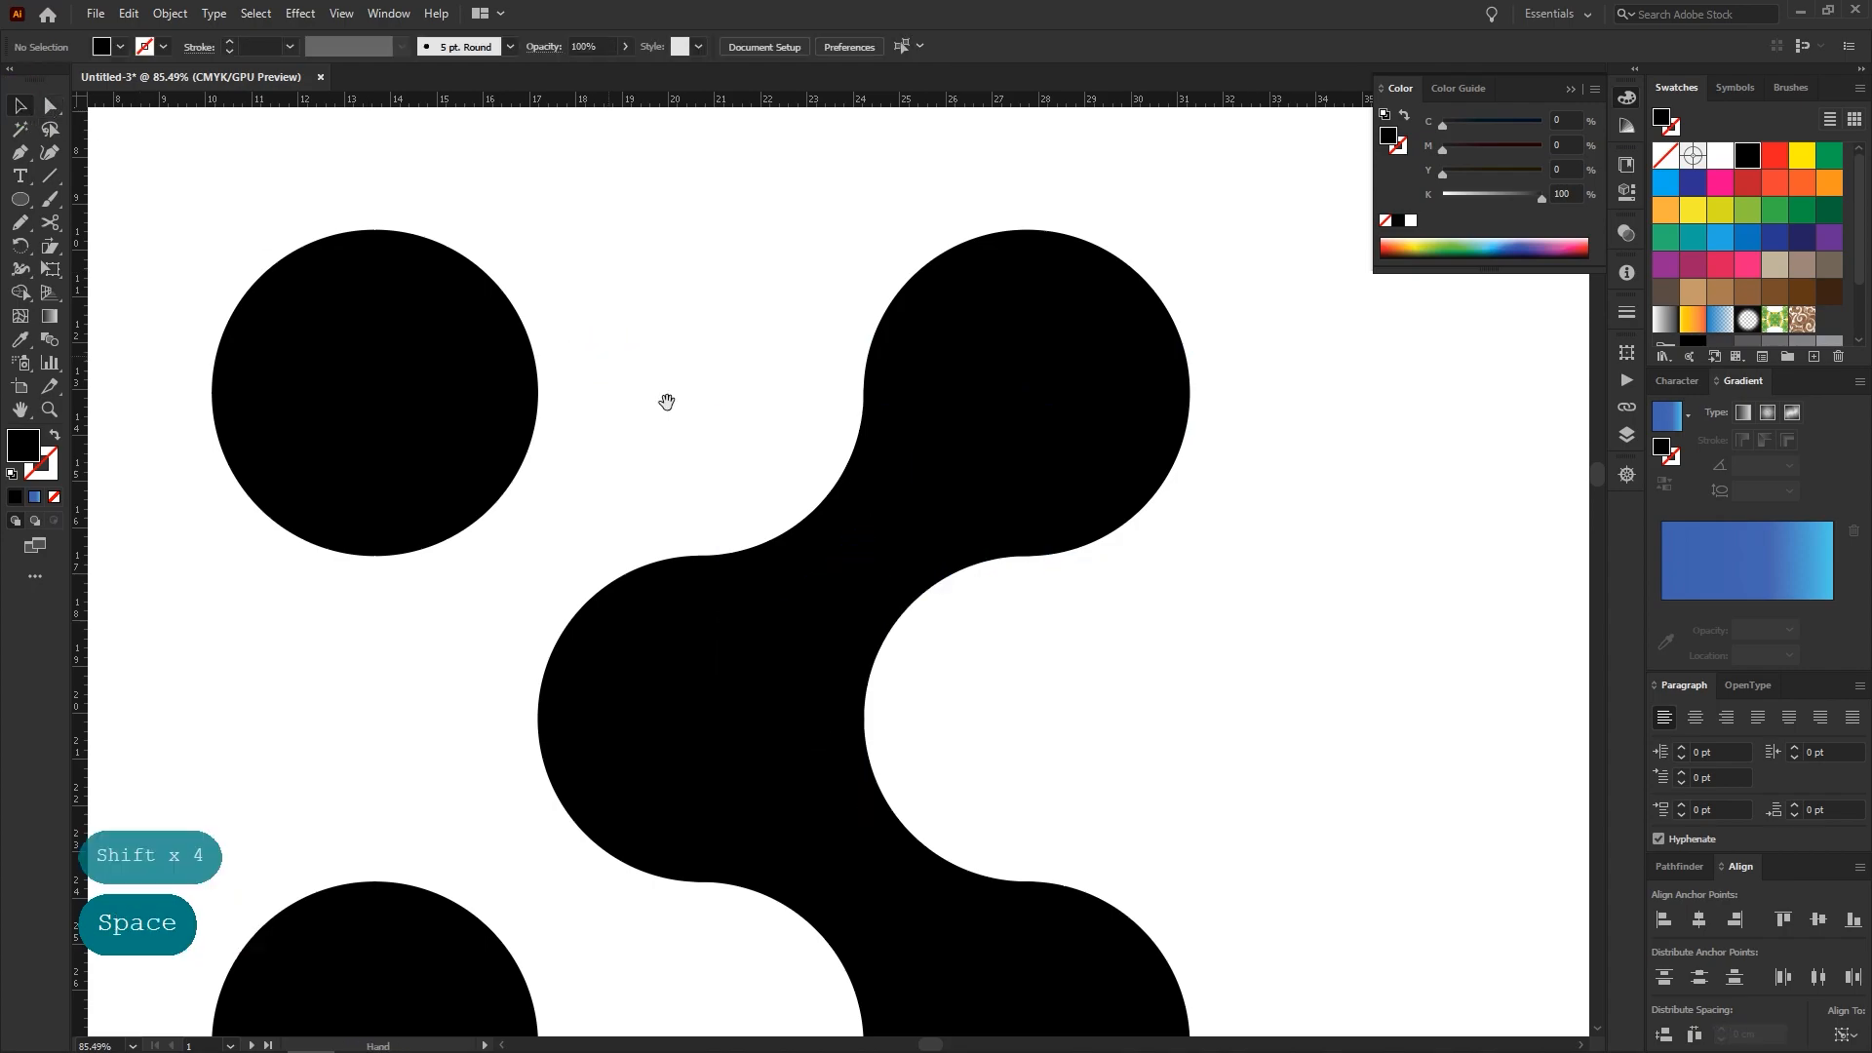
{"action": "left_click_drag", "start_coordinate": [836, 548], "coordinate": [557, 432]}
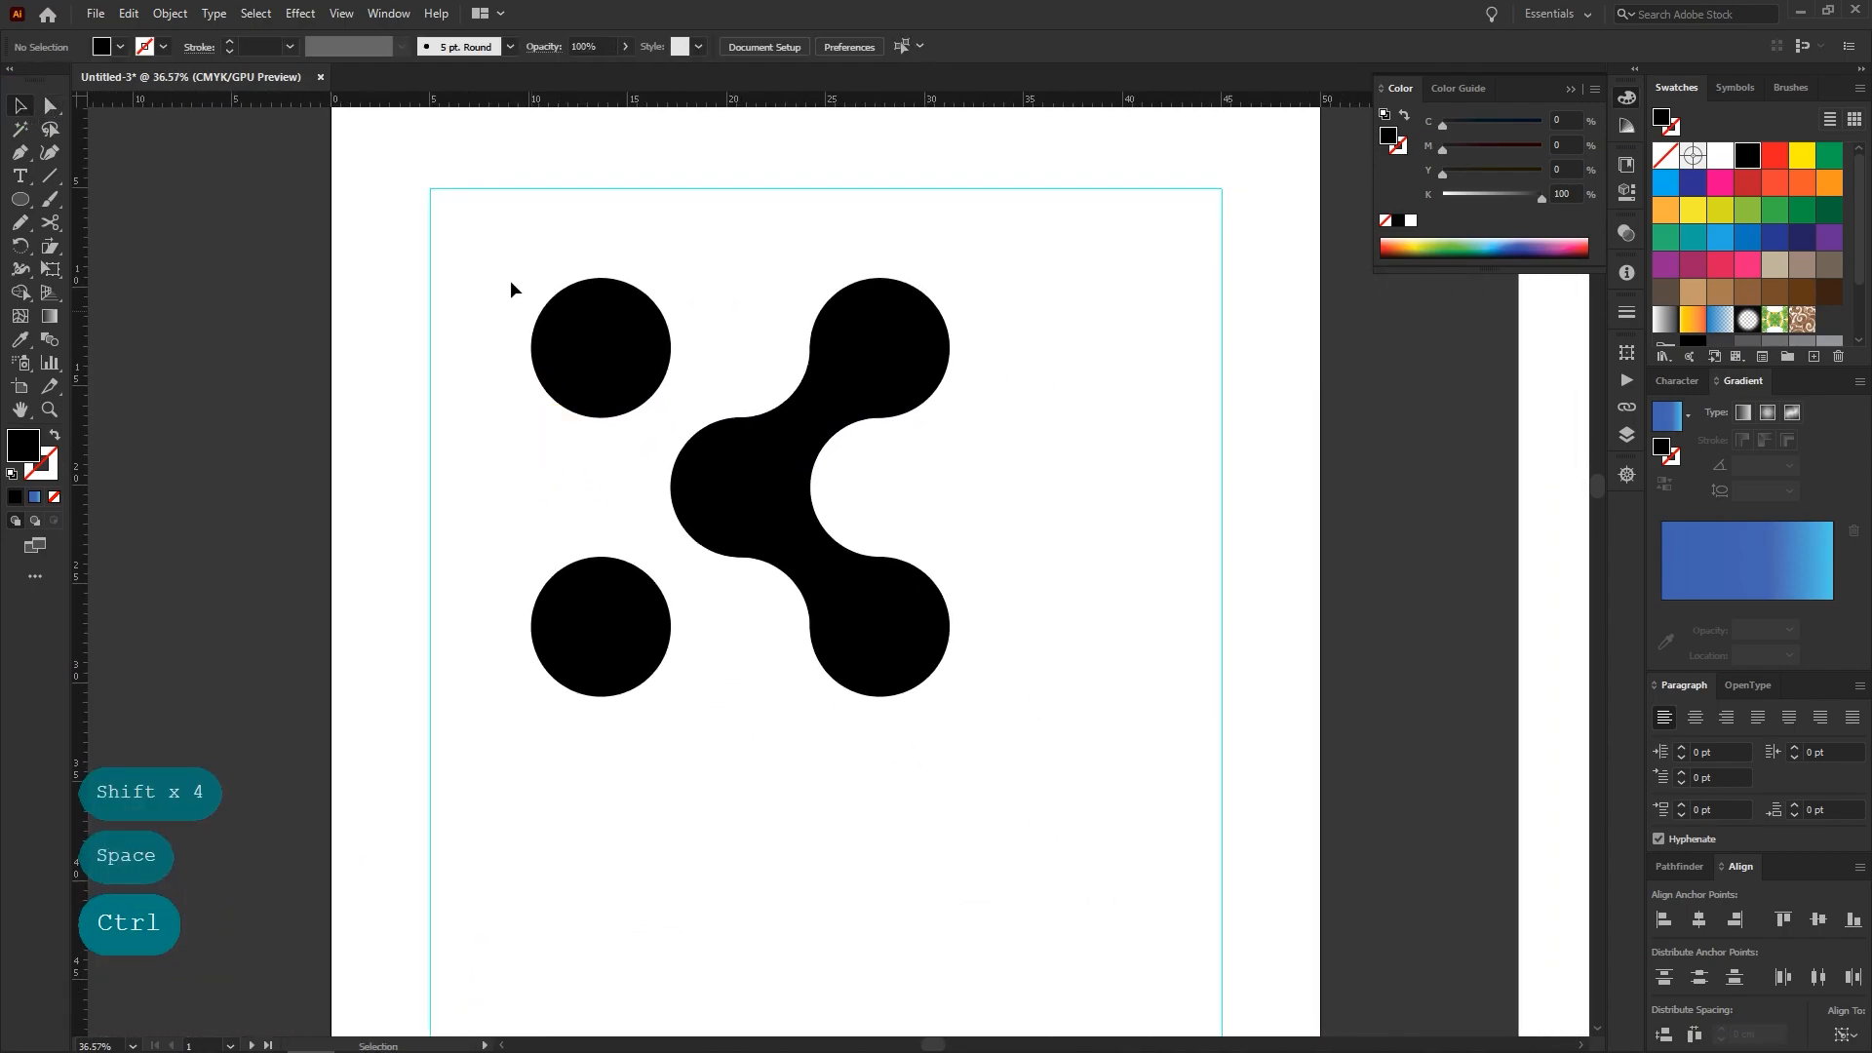
{"action": "left_click_drag", "start_coordinate": [453, 223], "coordinate": [1020, 786]}
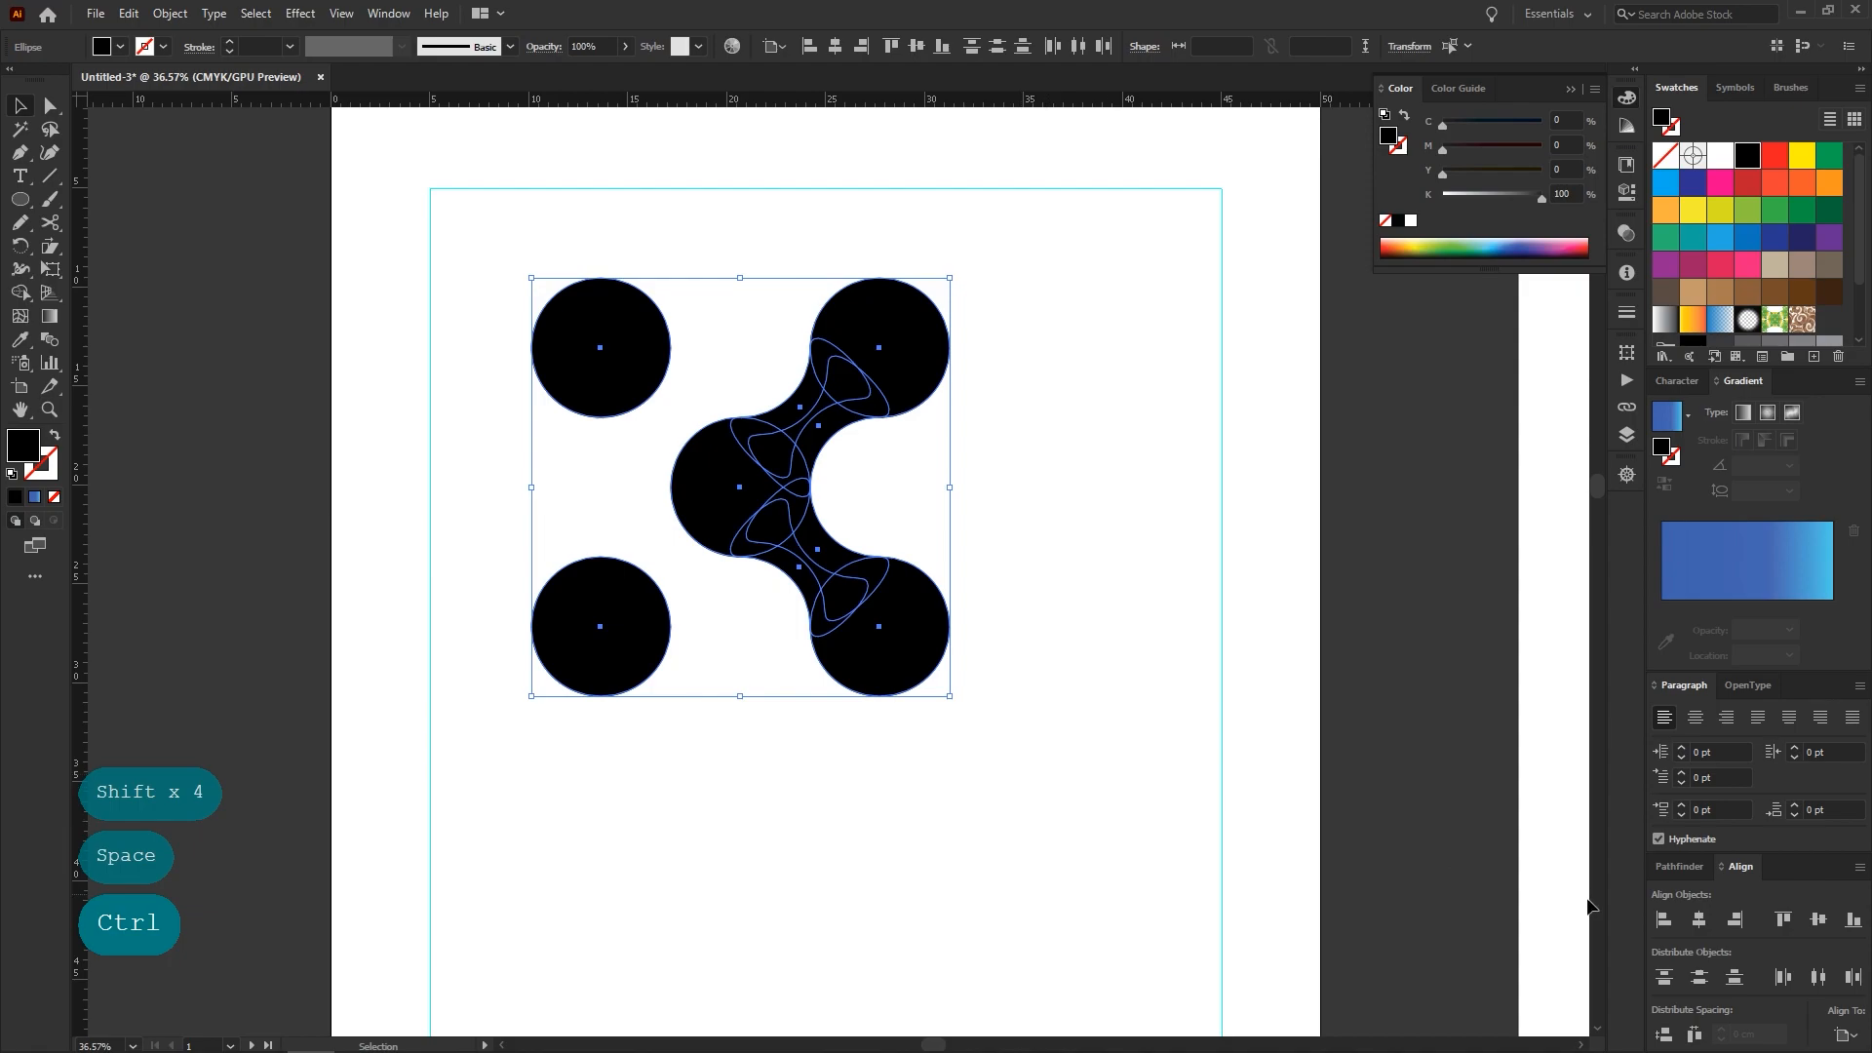
{"action": "left_click", "coordinate": [1681, 868]}
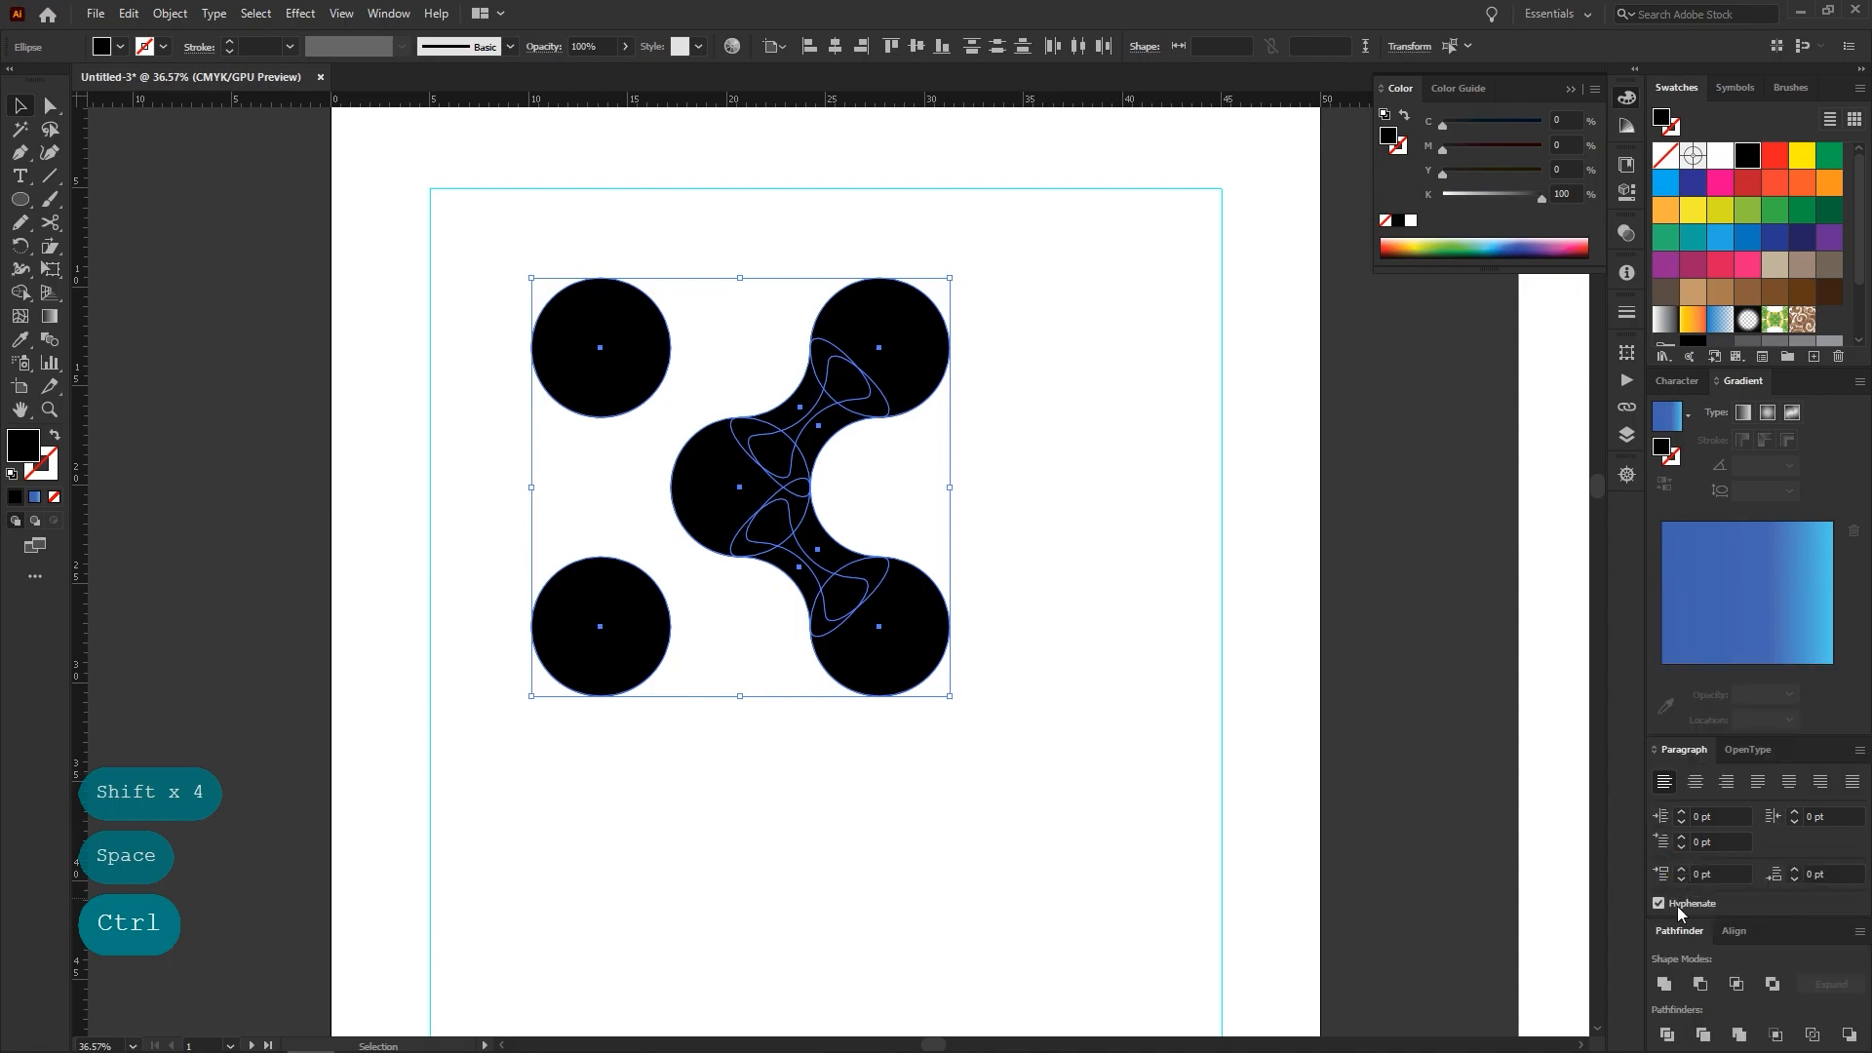
{"action": "left_click", "coordinate": [1664, 984]}
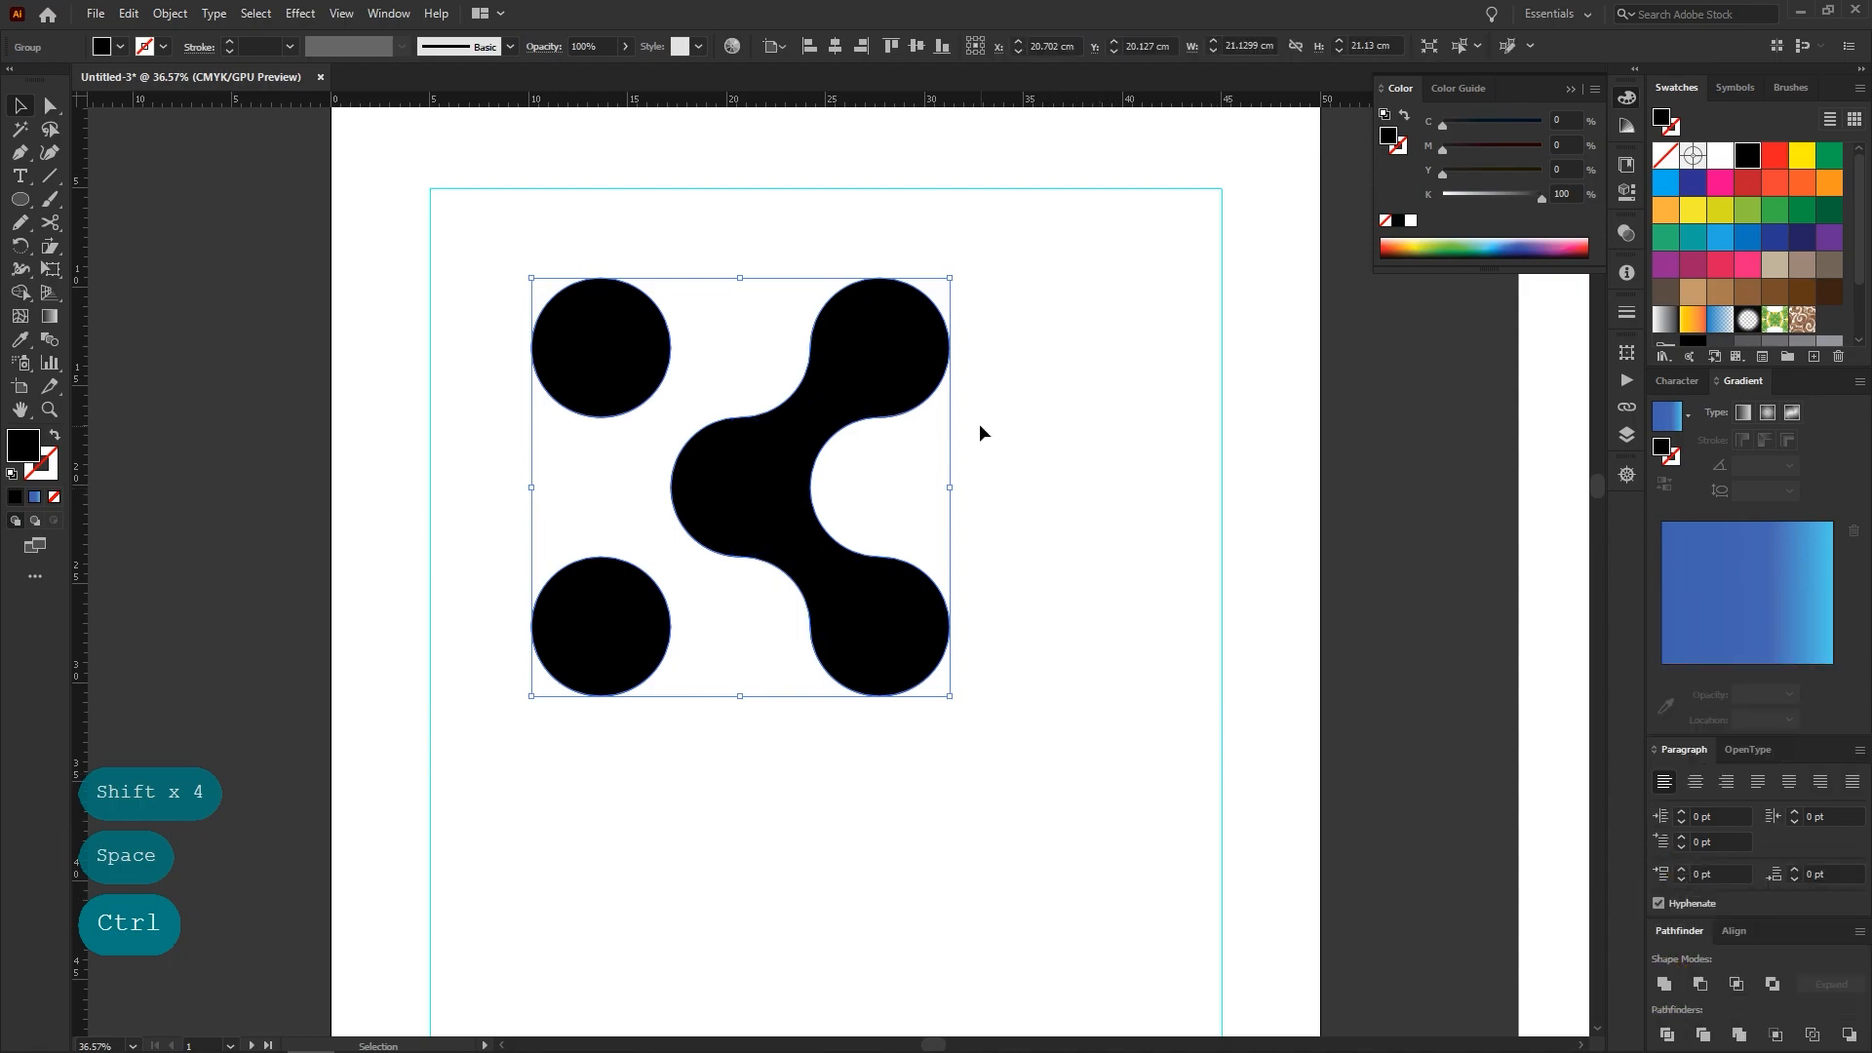
Fill the united logo with the cyan swatch (C 100, M 0, Y 0, K 0) and ungroup its parts
{"action": "left_click", "coordinate": [1666, 187]}
{"action": "right_click", "coordinate": [758, 331]}
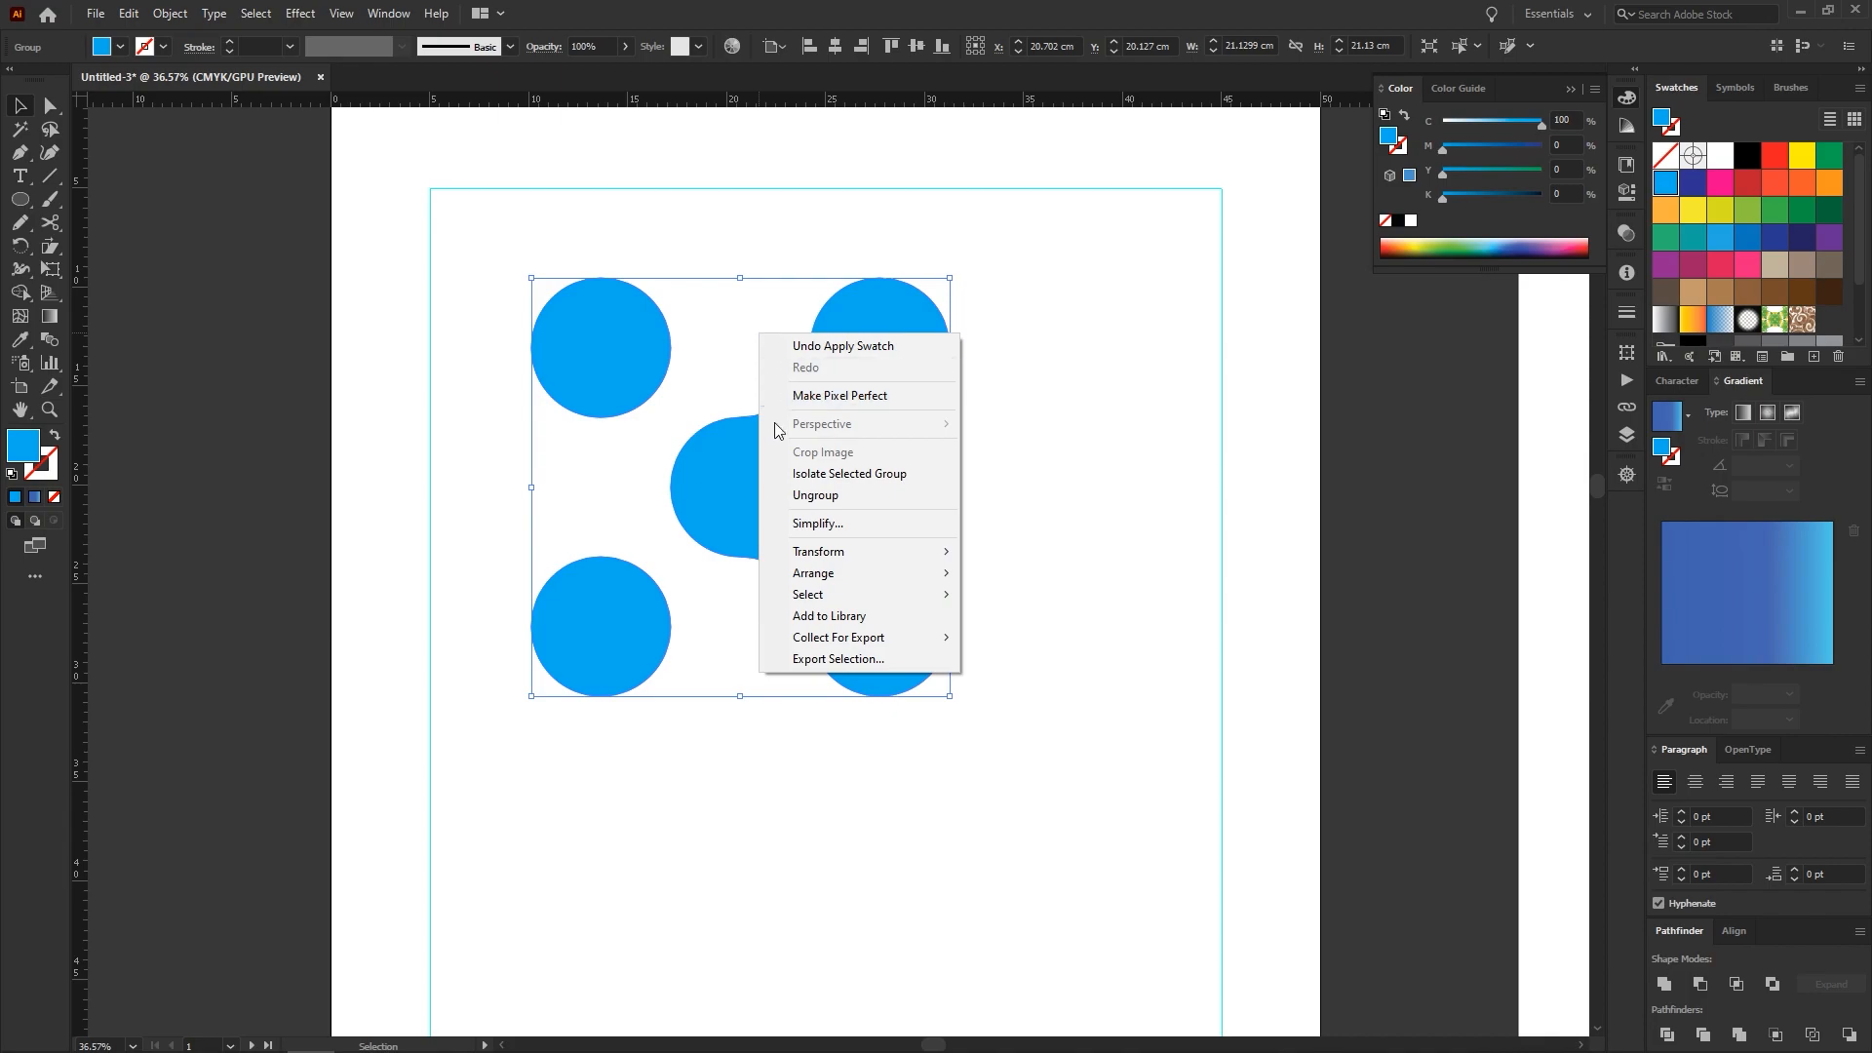
{"action": "left_click", "coordinate": [799, 496]}
{"action": "left_click", "coordinate": [728, 368]}
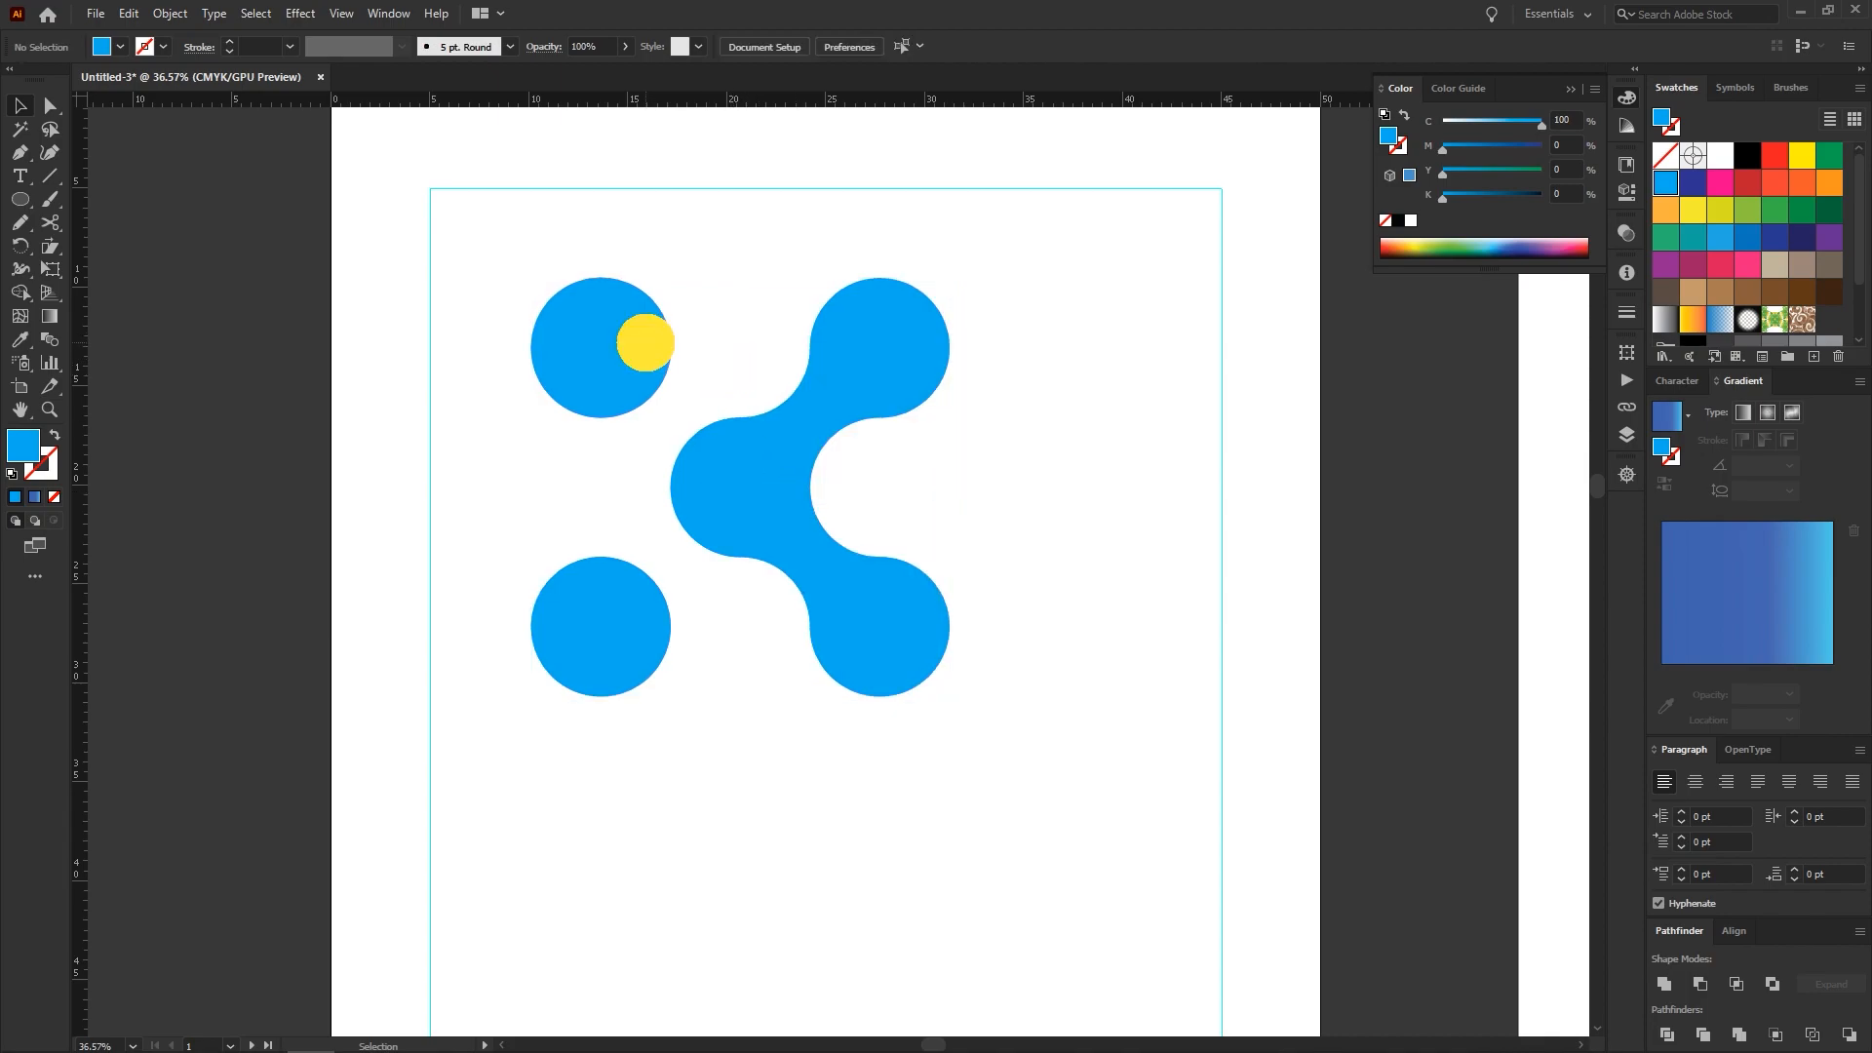
Fill the upper-left circle with the dark blue swatch (C 100, M 100) and fit the whole symbol, scaled to about 13.75 cm, into the upper-left margin corner
{"action": "left_click", "coordinate": [639, 337]}
{"action": "left_click", "coordinate": [1692, 185]}
{"action": "left_click_drag", "start_coordinate": [480, 240], "coordinate": [982, 744]}
{"action": "left_click_drag", "start_coordinate": [952, 487], "coordinate": [803, 536]}
{"action": "left_click_drag", "start_coordinate": [677, 488], "coordinate": [587, 342]}
Fill the lower-left circle of the symbol with the magenta swatch (M 100) and deselect it
{"action": "left_click", "coordinate": [531, 405]}
{"action": "left_click", "coordinate": [501, 405]}
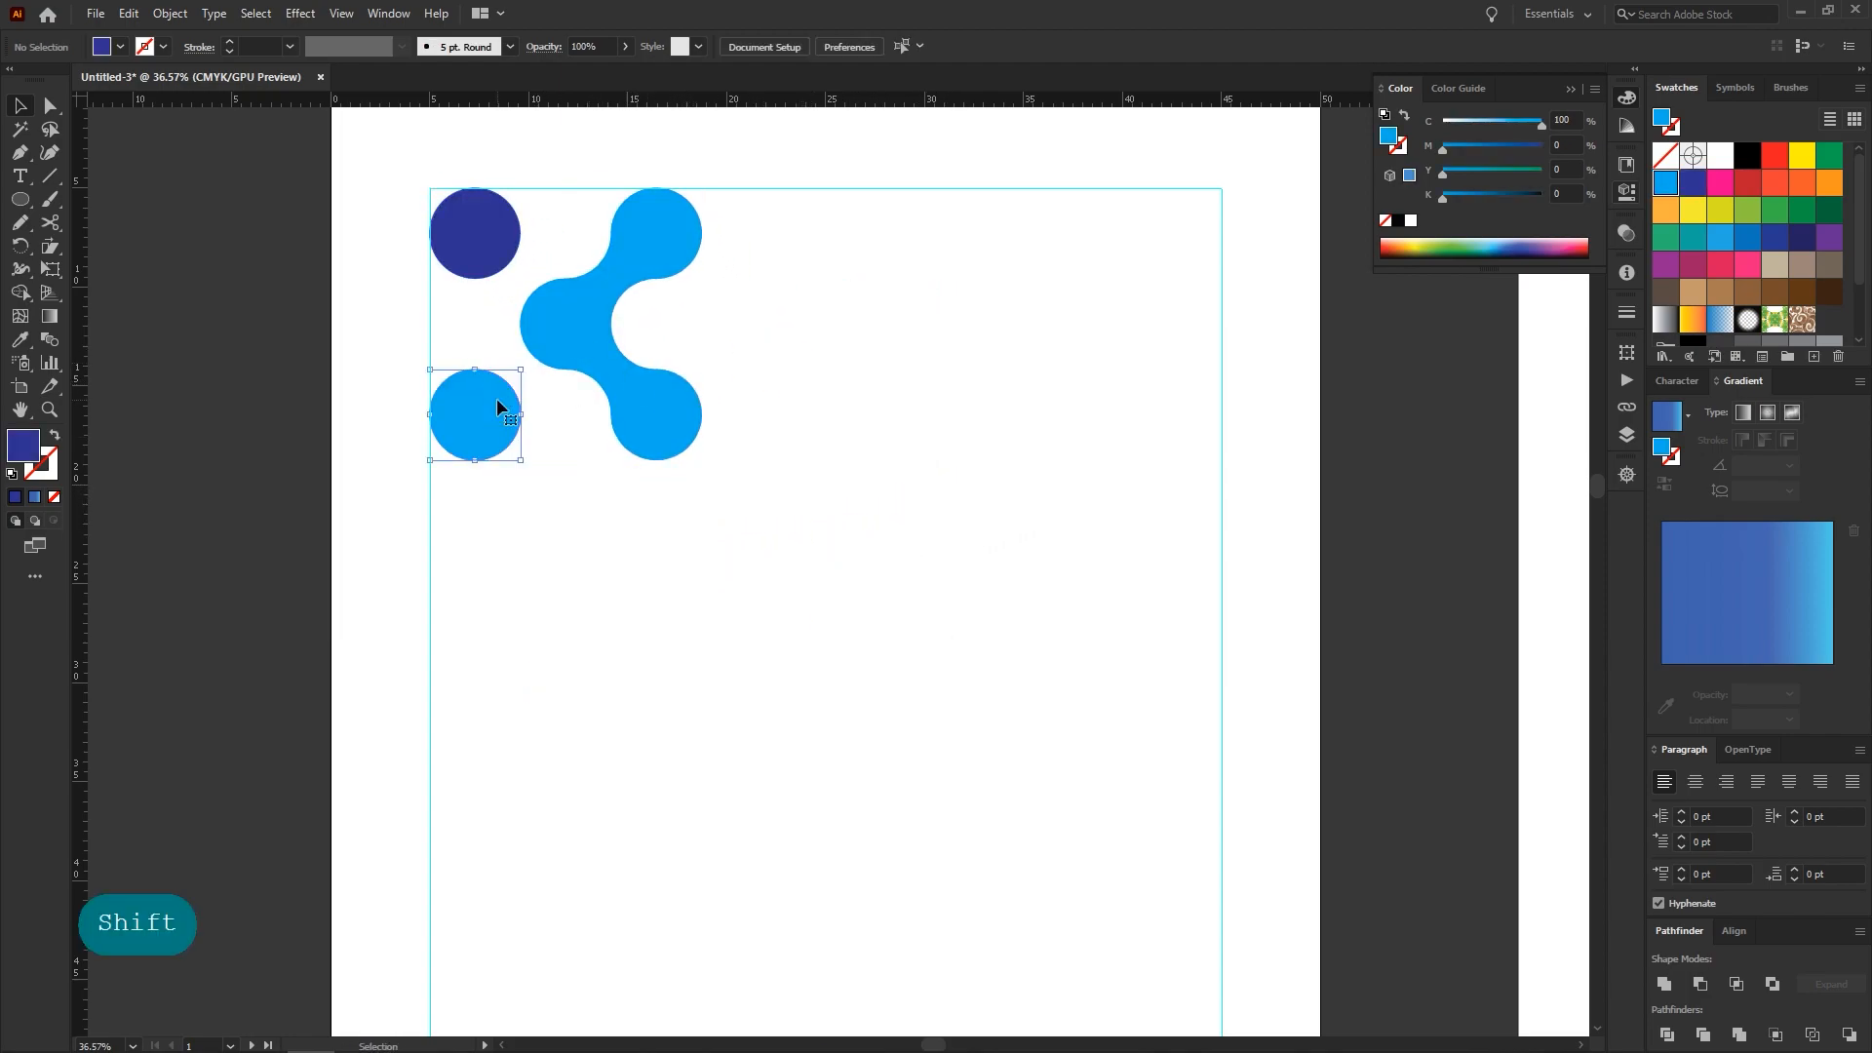
{"action": "left_click", "coordinate": [1720, 182]}
{"action": "left_click", "coordinate": [972, 361]}
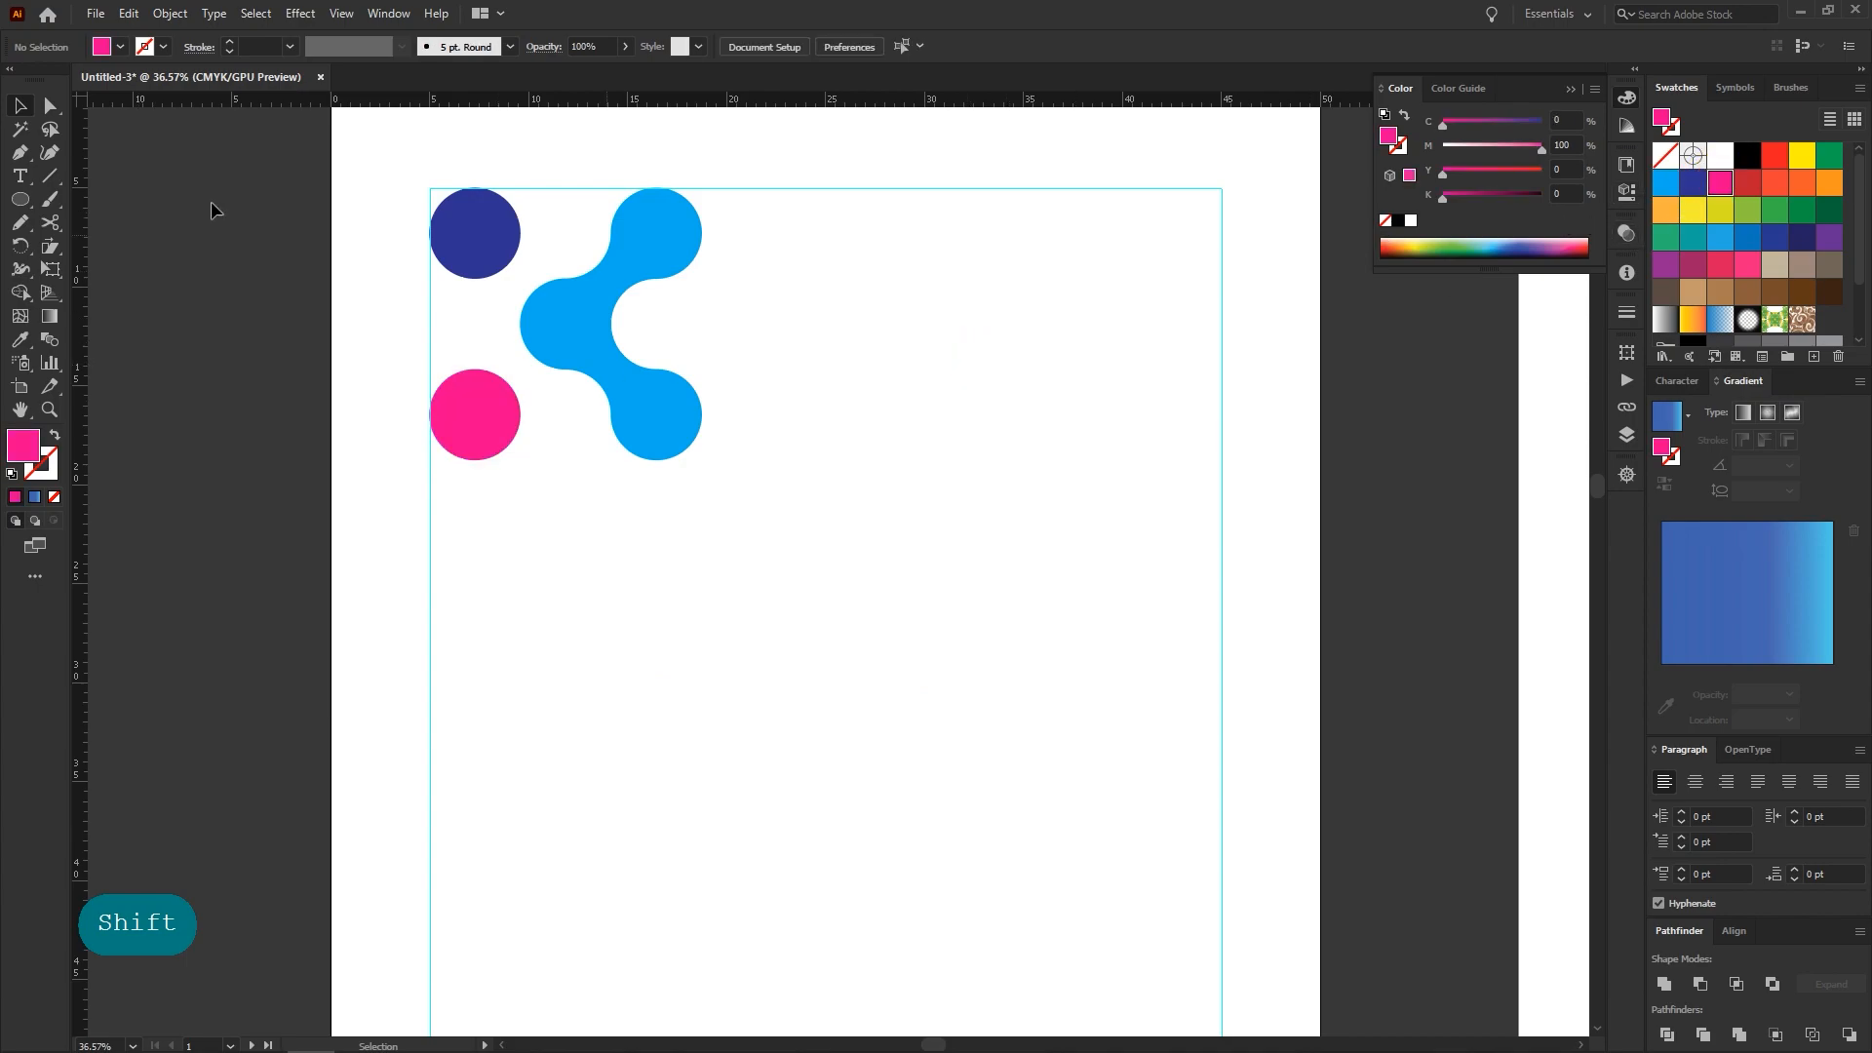
Place a point text object beside the symbol and enlarge it proportionally to about 71 pt
{"action": "left_click", "coordinate": [21, 180]}
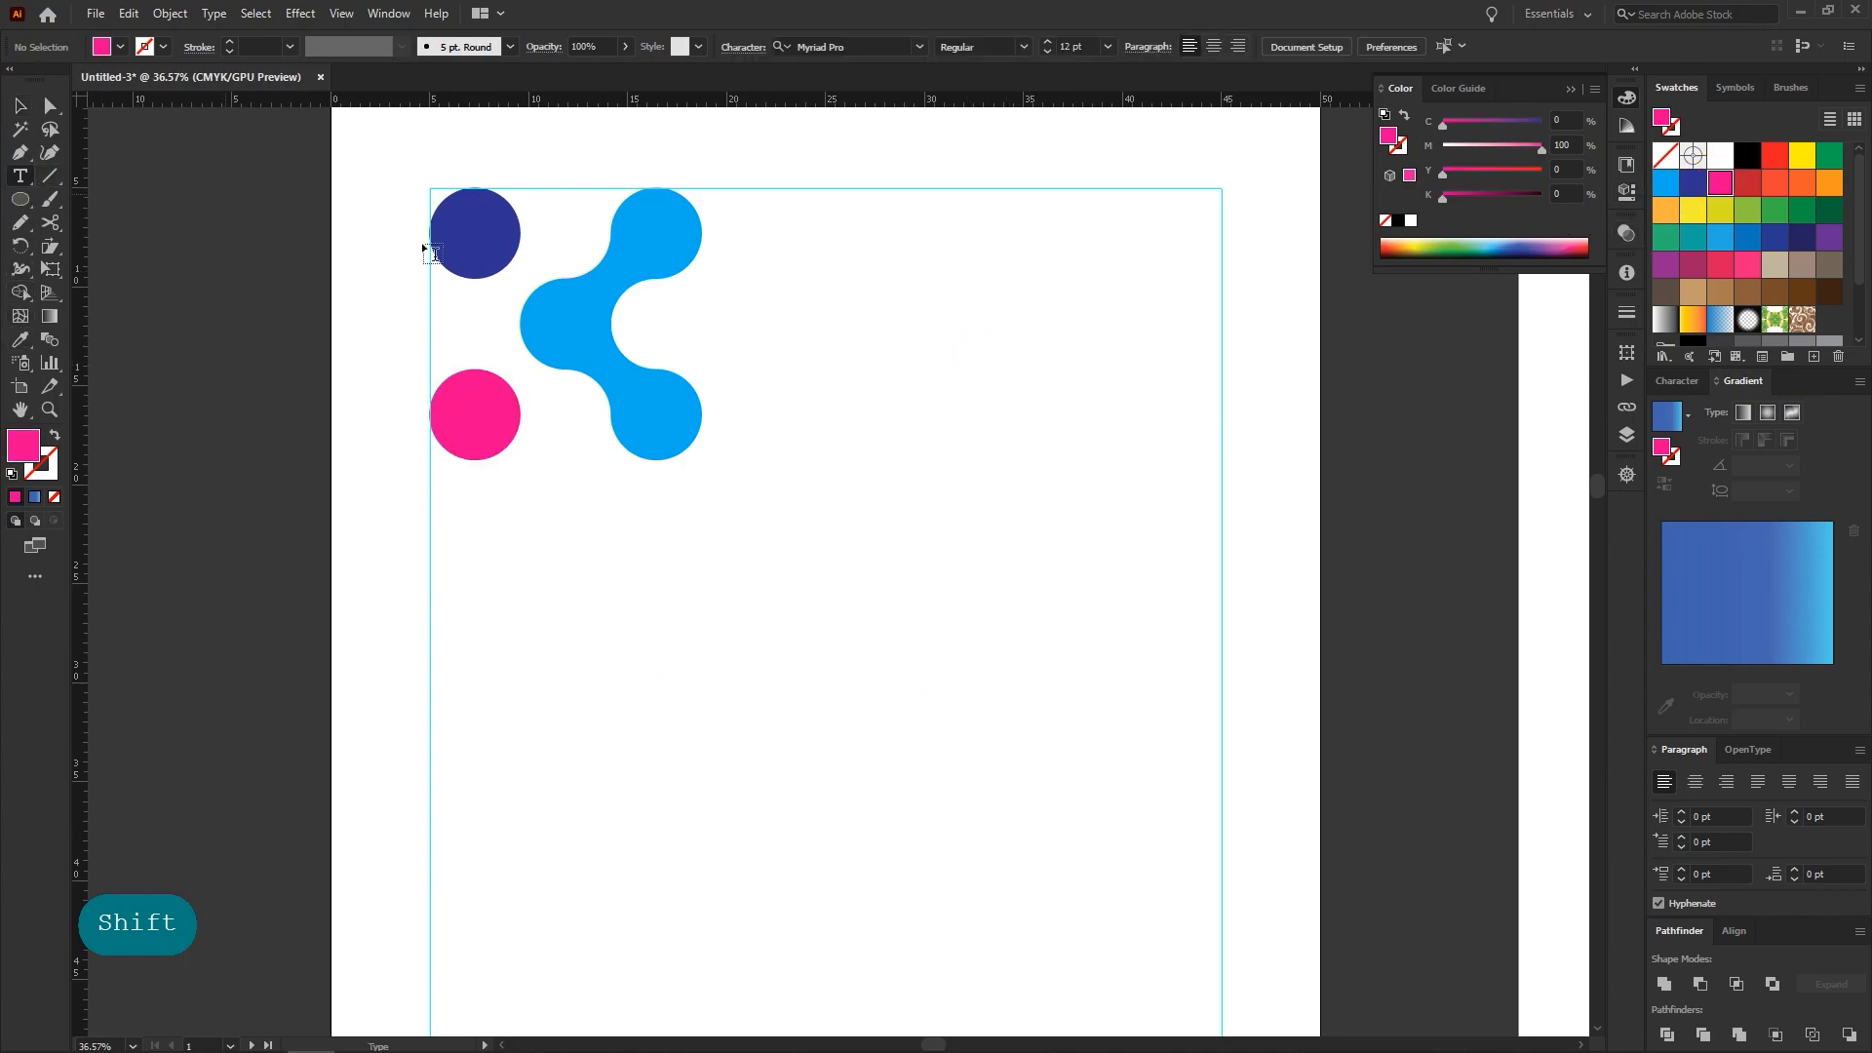
{"action": "left_click", "coordinate": [804, 323]}
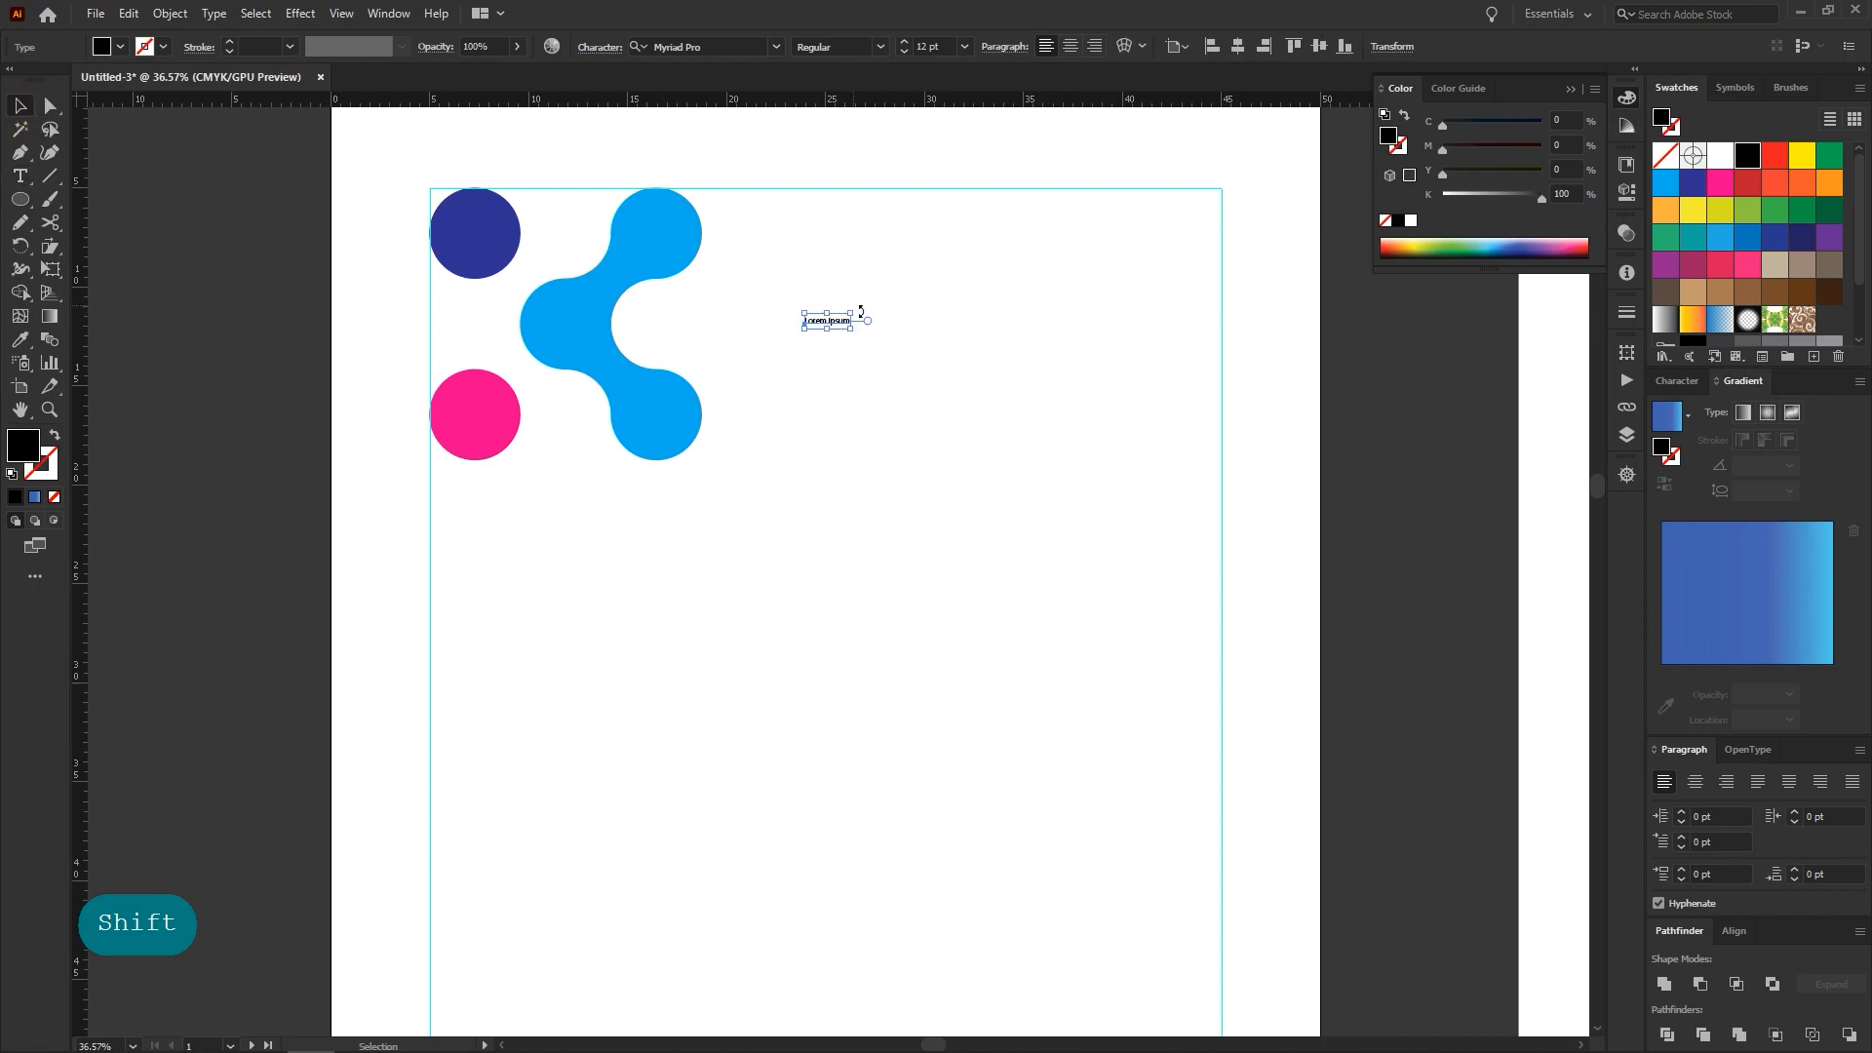
{"action": "left_click_drag", "start_coordinate": [853, 329], "coordinate": [1037, 448]}
Replace the placeholder text with "Brand" and finish text editing
{"action": "key", "text": "t"}
{"action": "left_click", "coordinate": [956, 342]}
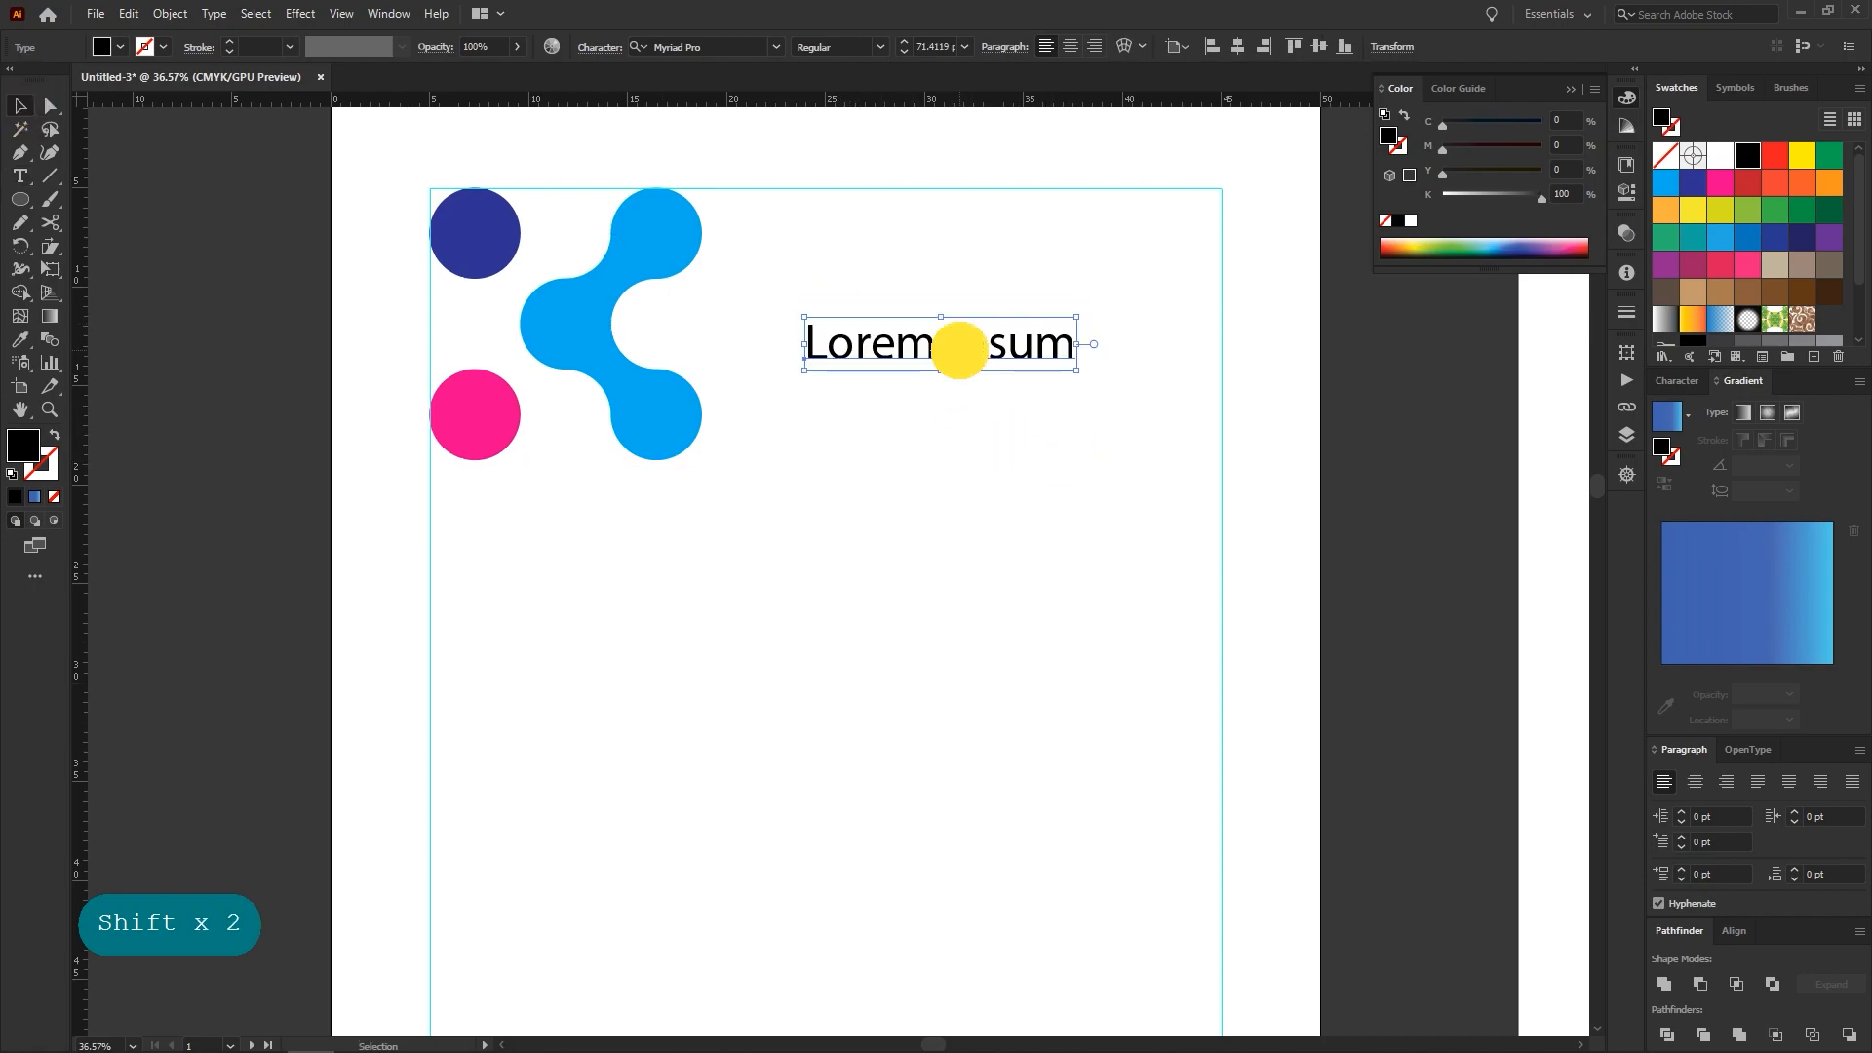
{"action": "triple_click", "coordinate": [959, 348]}
{"action": "type", "text": "B"}
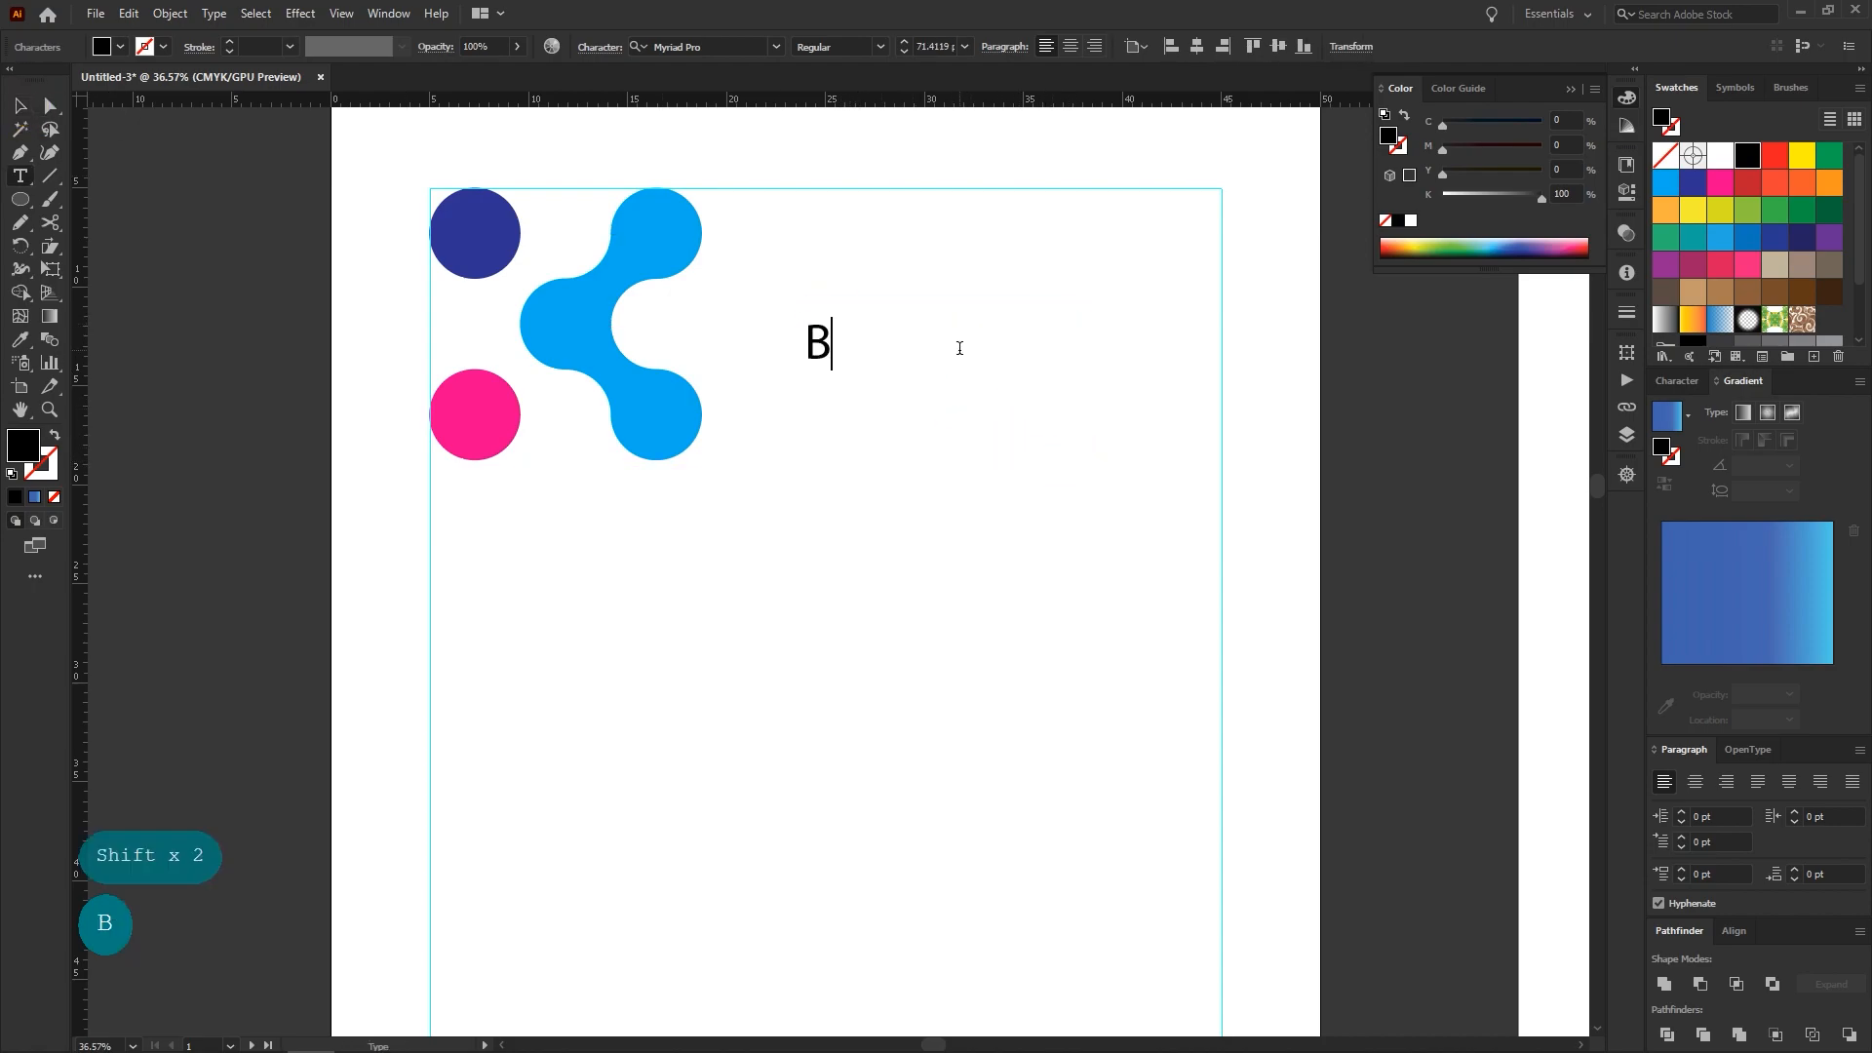
{"action": "type", "text": "ra"}
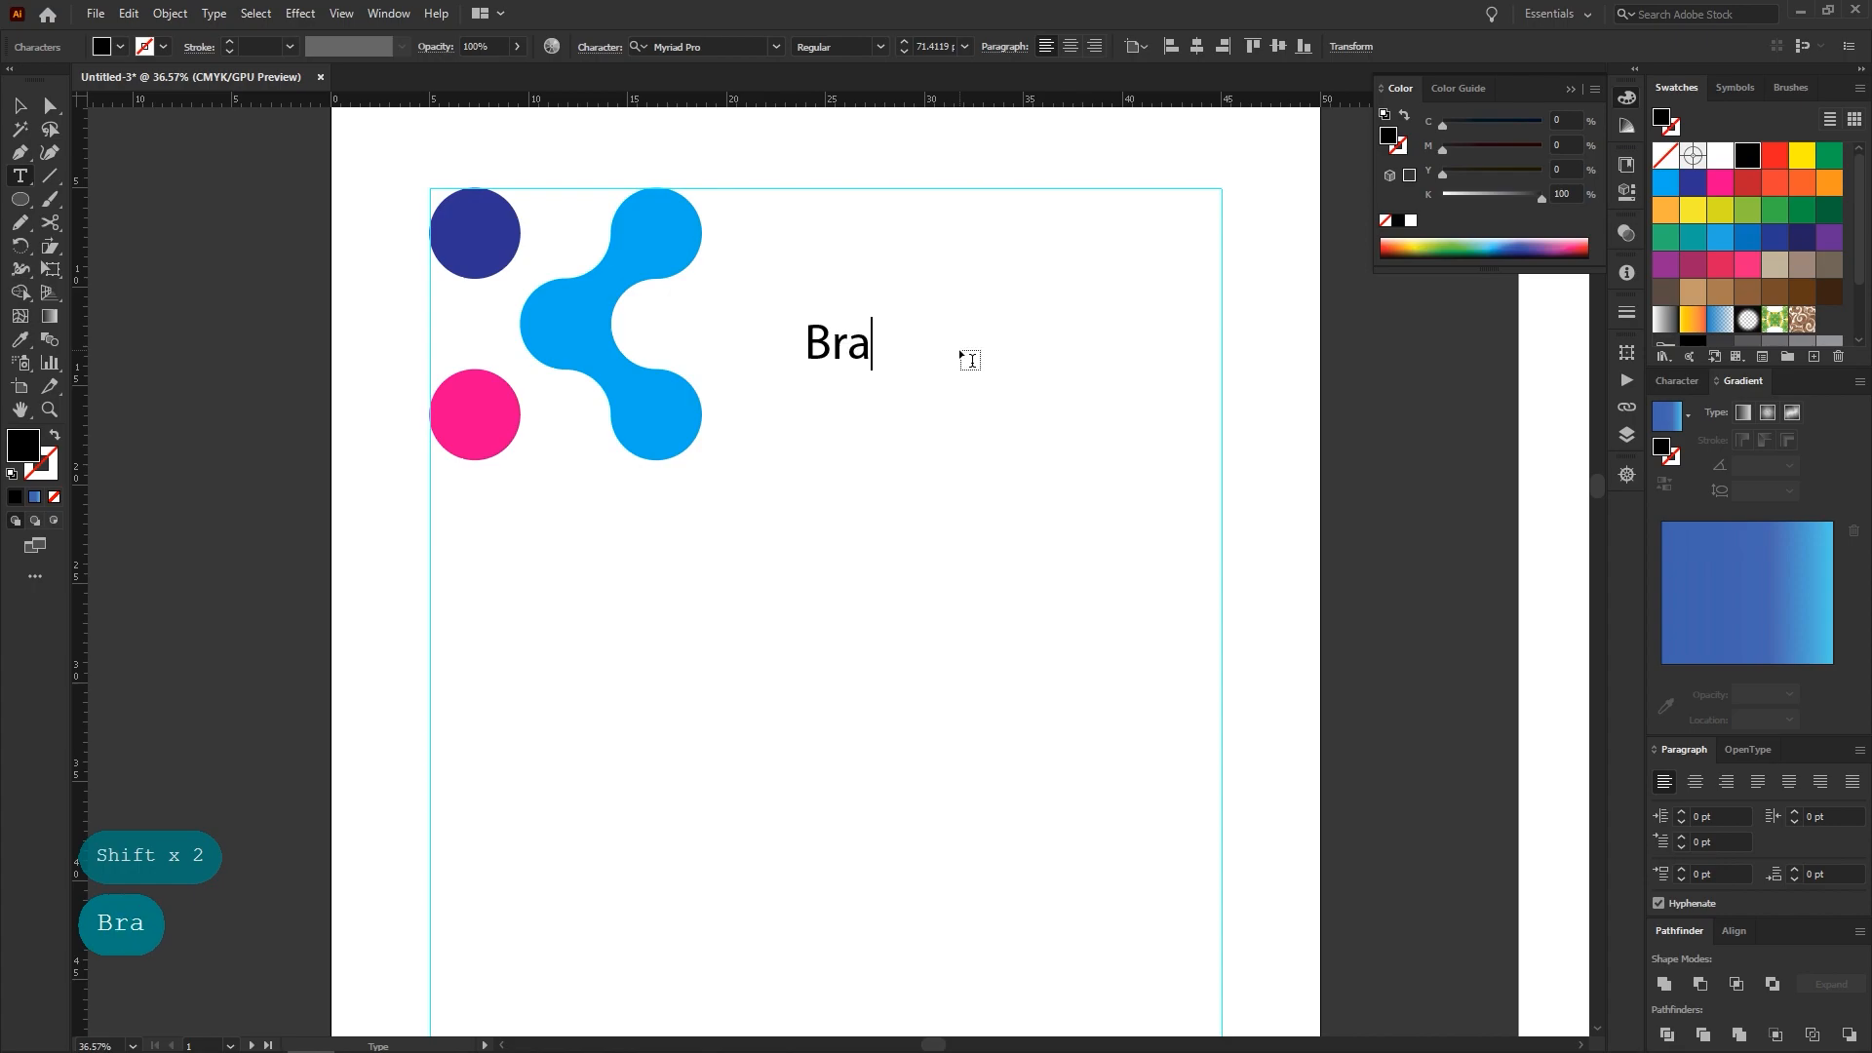
{"action": "type", "text": "nd"}
{"action": "left_click", "coordinate": [20, 105]}
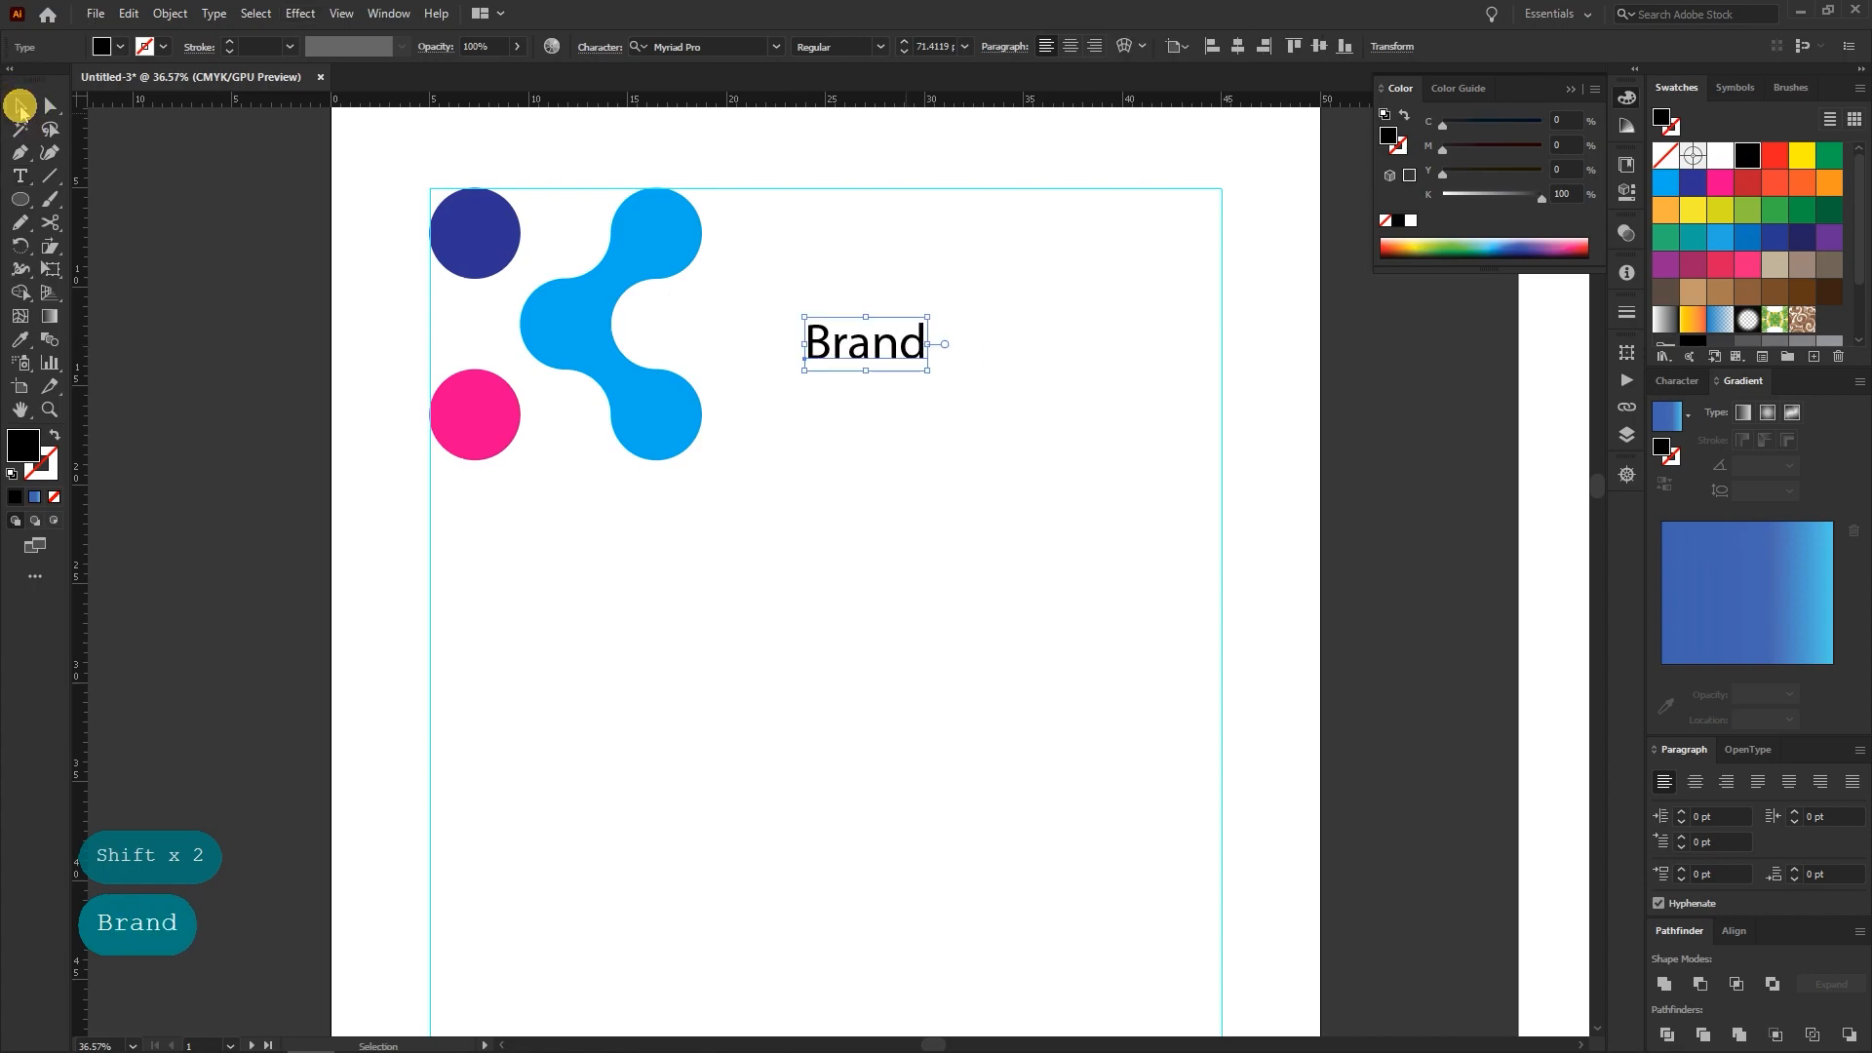
Set the Brand text in the Arial Rounded MT Bold font with All Caps
{"action": "left_click", "coordinate": [1674, 381]}
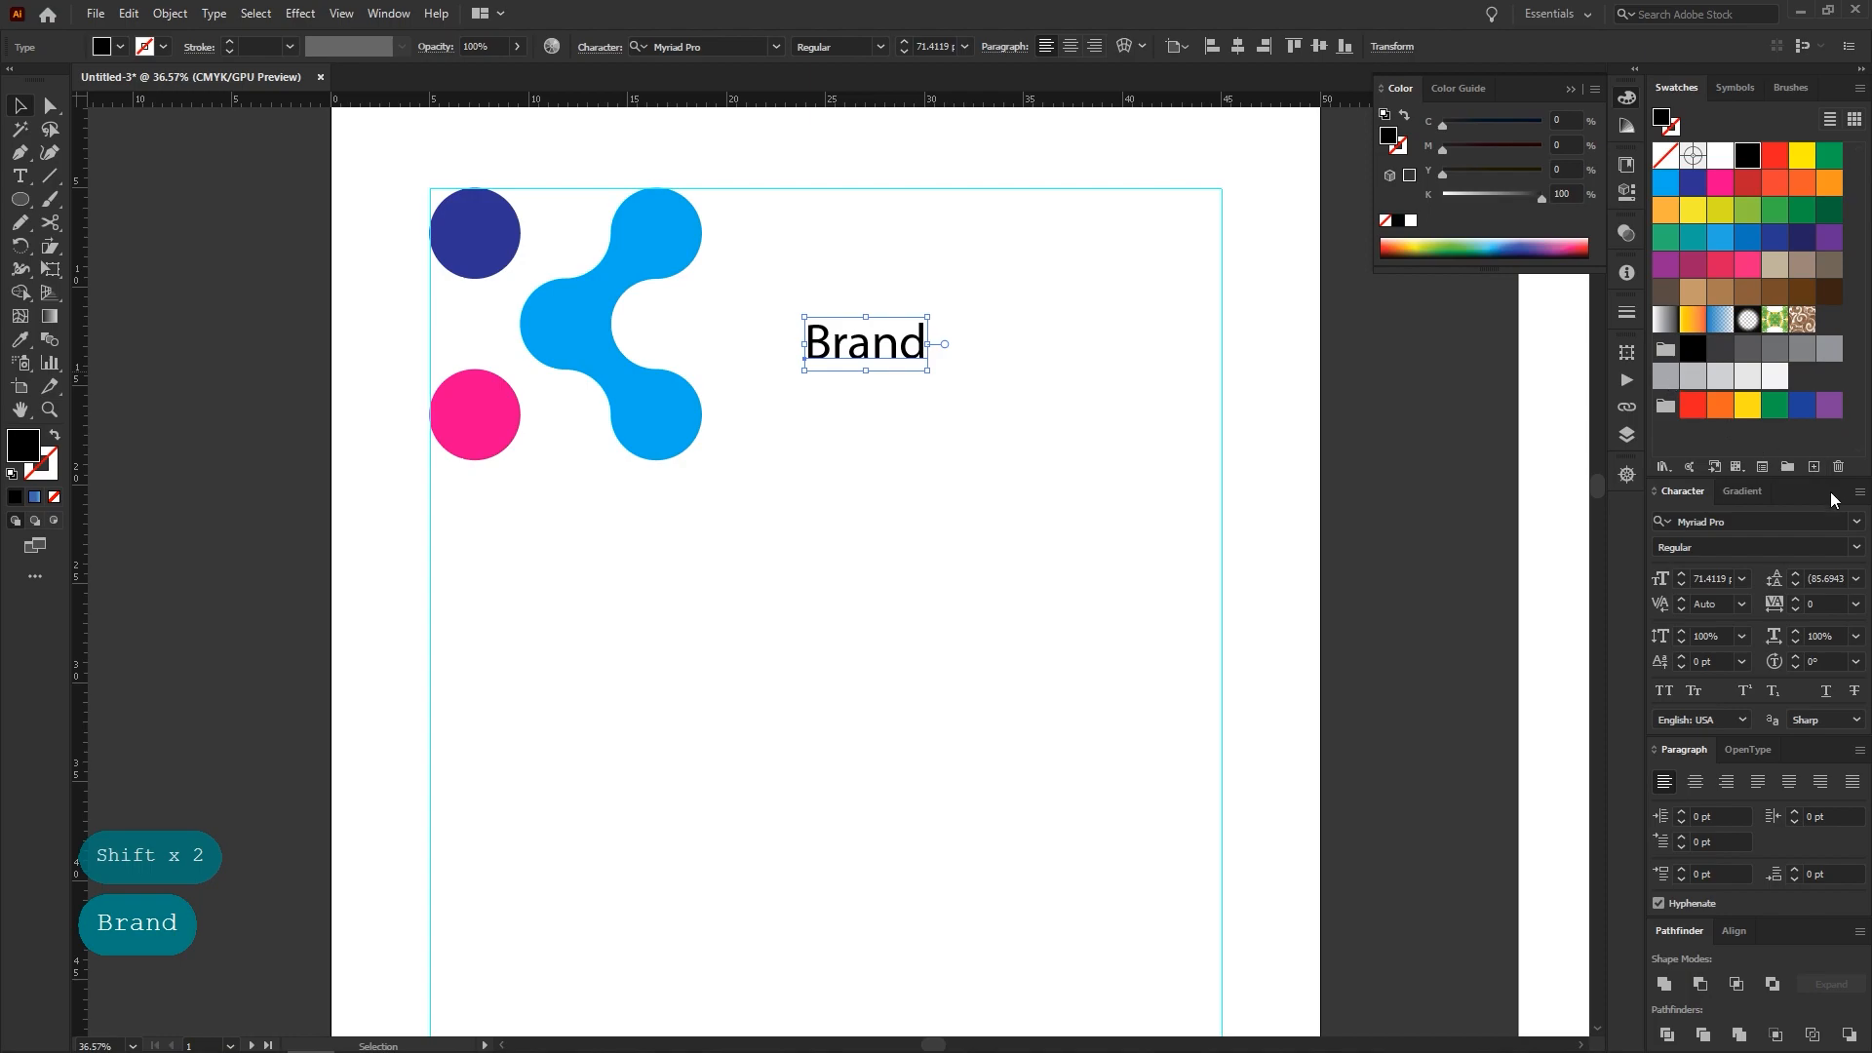
{"action": "left_click", "coordinate": [1855, 523]}
{"action": "scroll", "coordinate": [1750, 634], "scroll_direction": "up", "scroll_amount": 8}
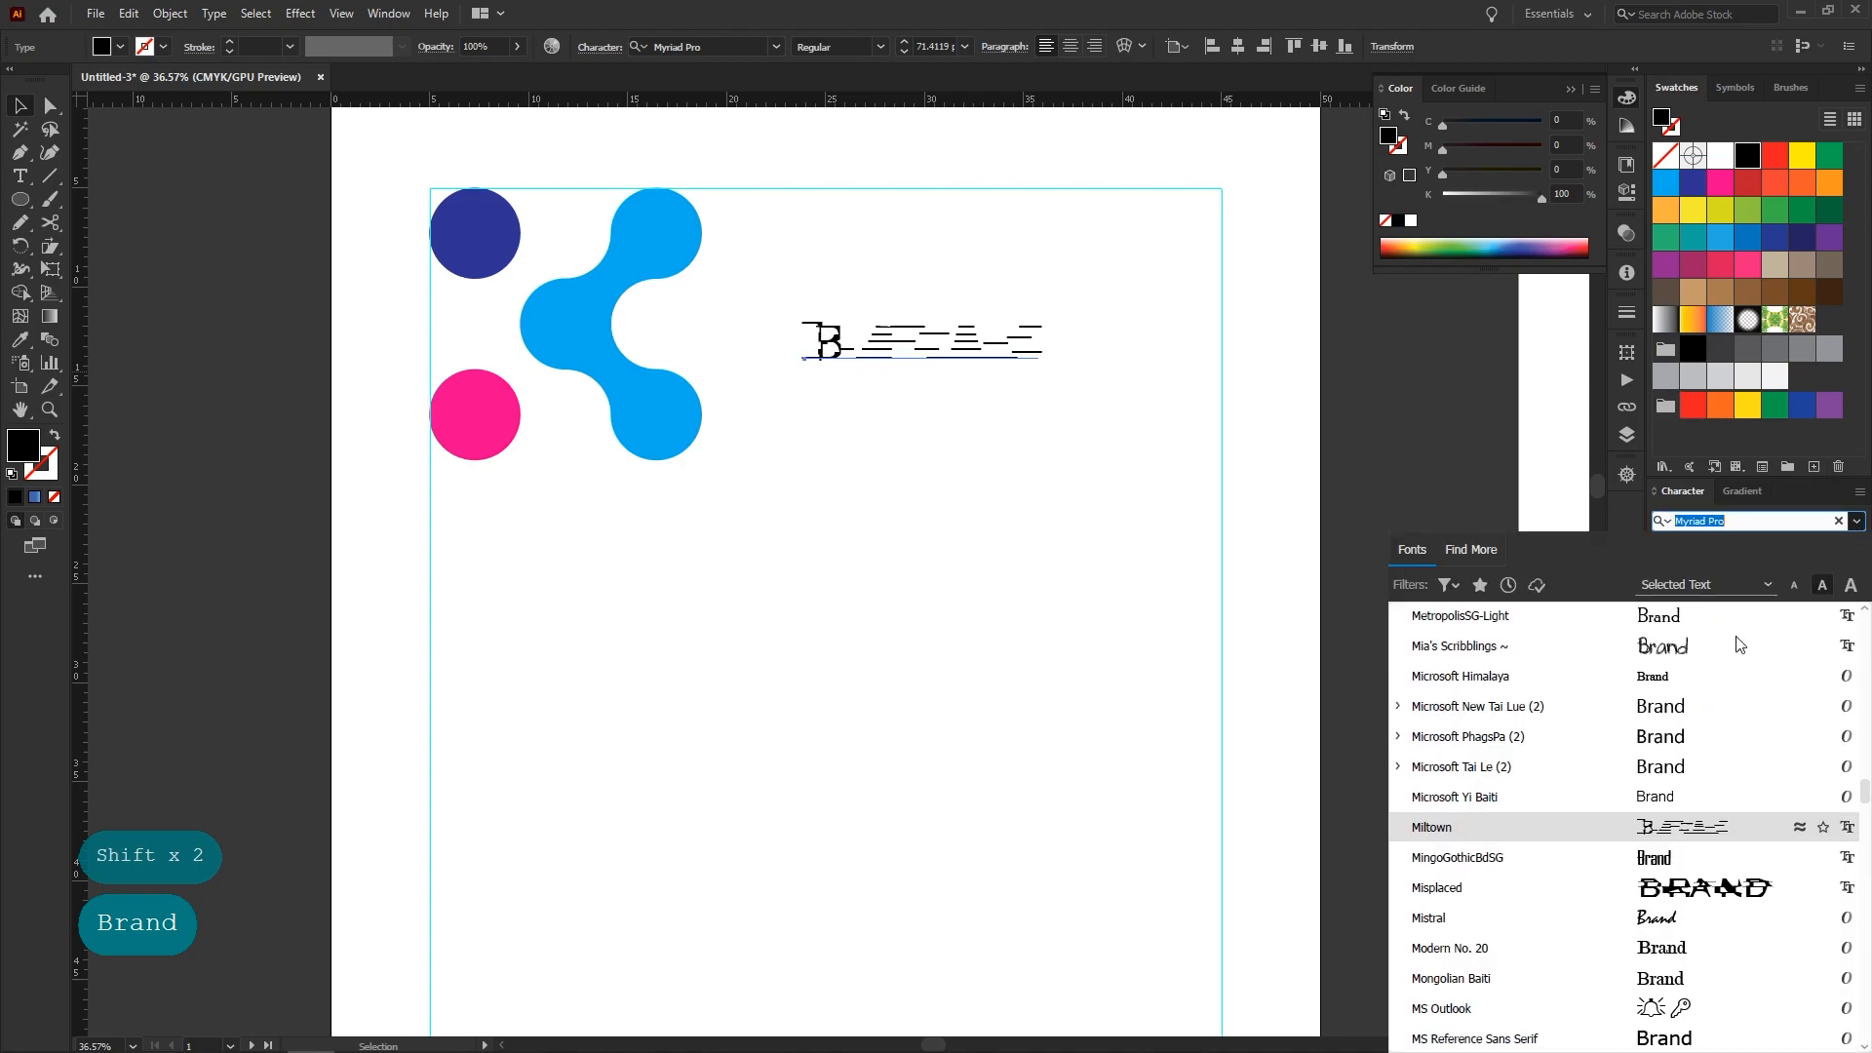
{"action": "left_click_drag", "start_coordinate": [1866, 780], "coordinate": [1865, 613]}
{"action": "left_click", "coordinate": [1767, 616]}
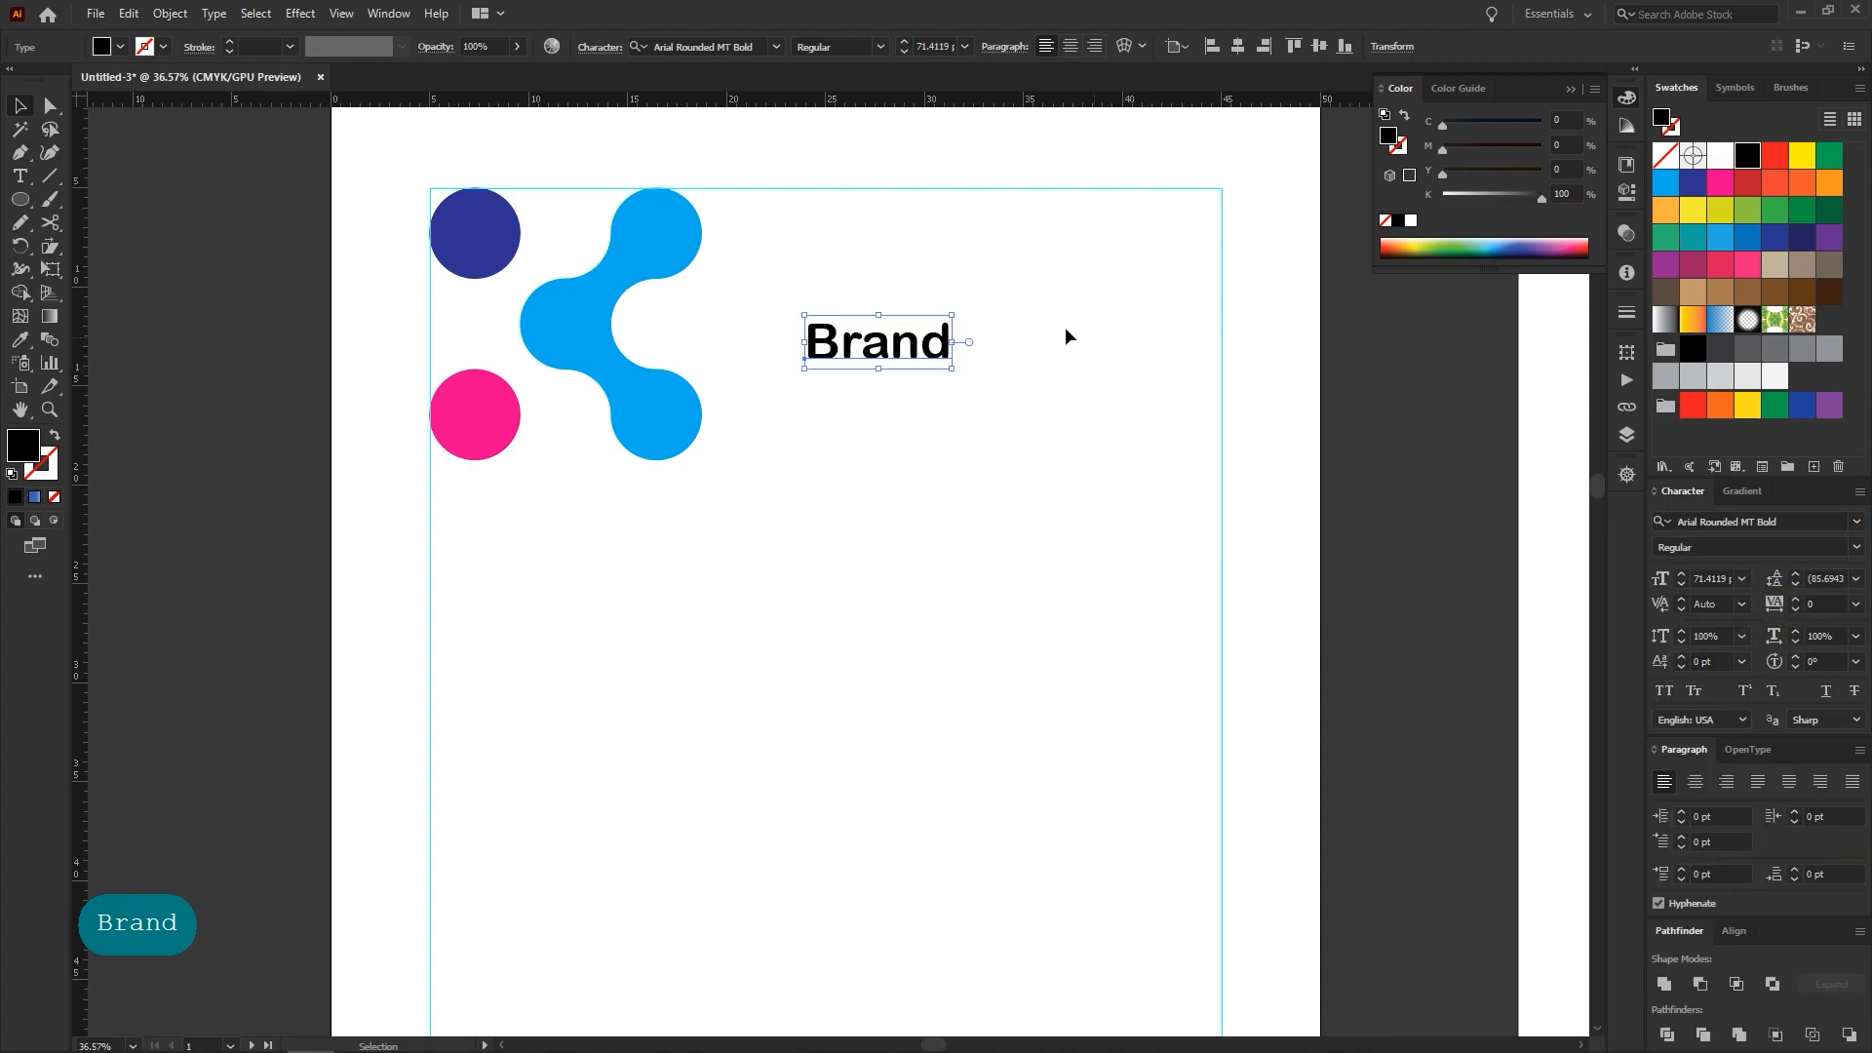
{"action": "left_click", "coordinate": [1664, 690]}
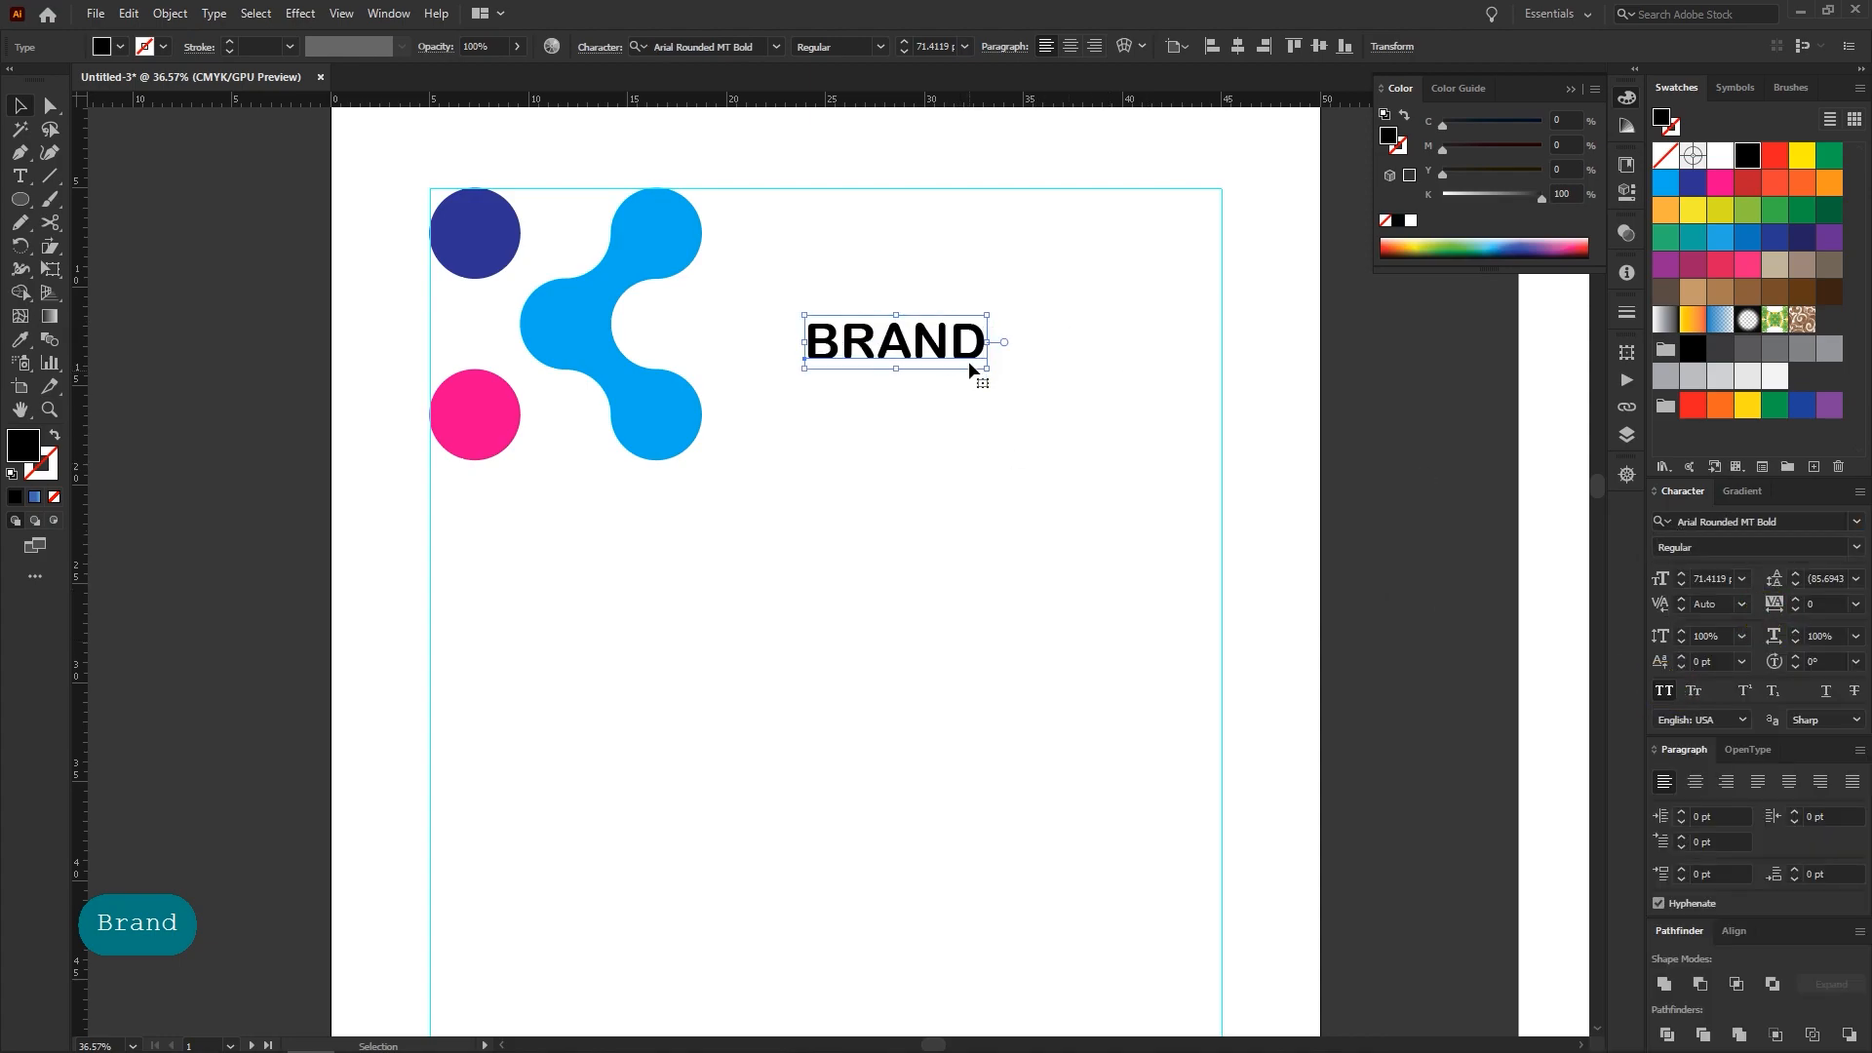
Enlarge the BRAND text proportionally to about 130 pt and convert it to outlines
{"action": "left_click_drag", "start_coordinate": [986, 343], "coordinate": [1131, 361]}
{"action": "right_click", "coordinate": [1004, 324]}
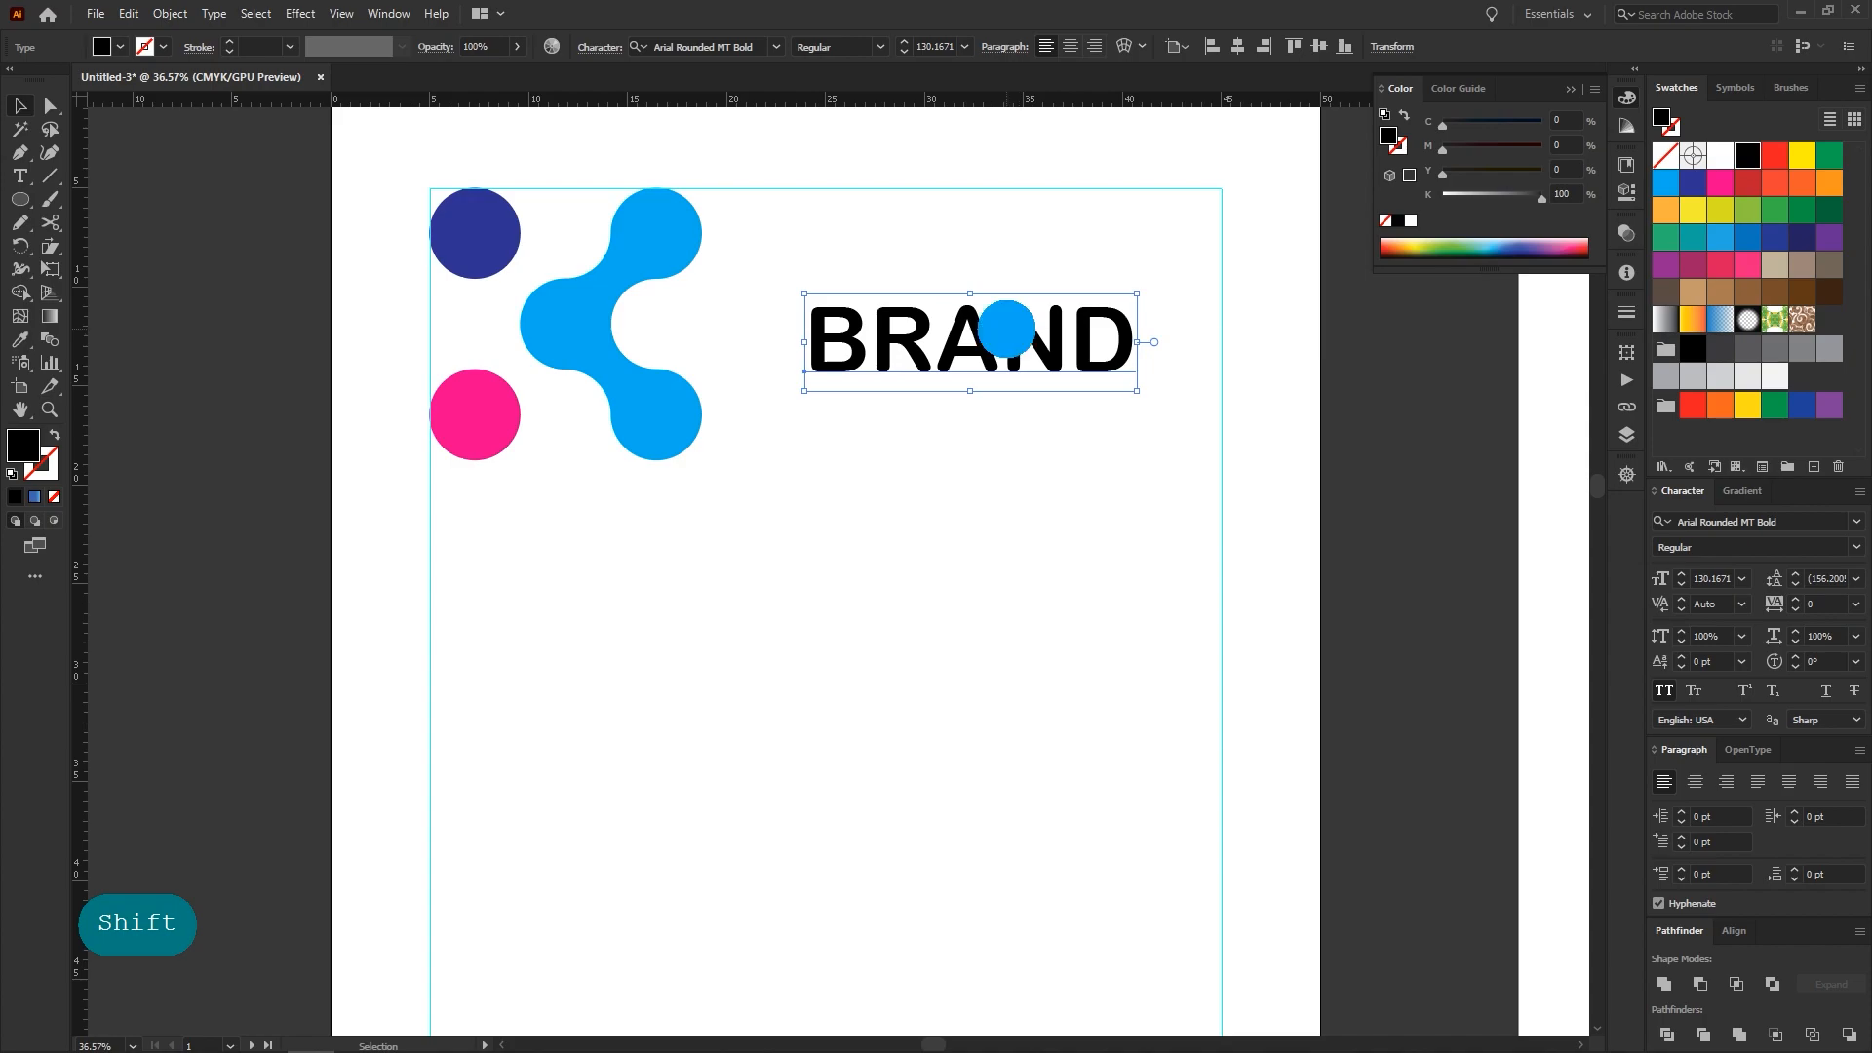
{"action": "left_click", "coordinate": [1022, 456]}
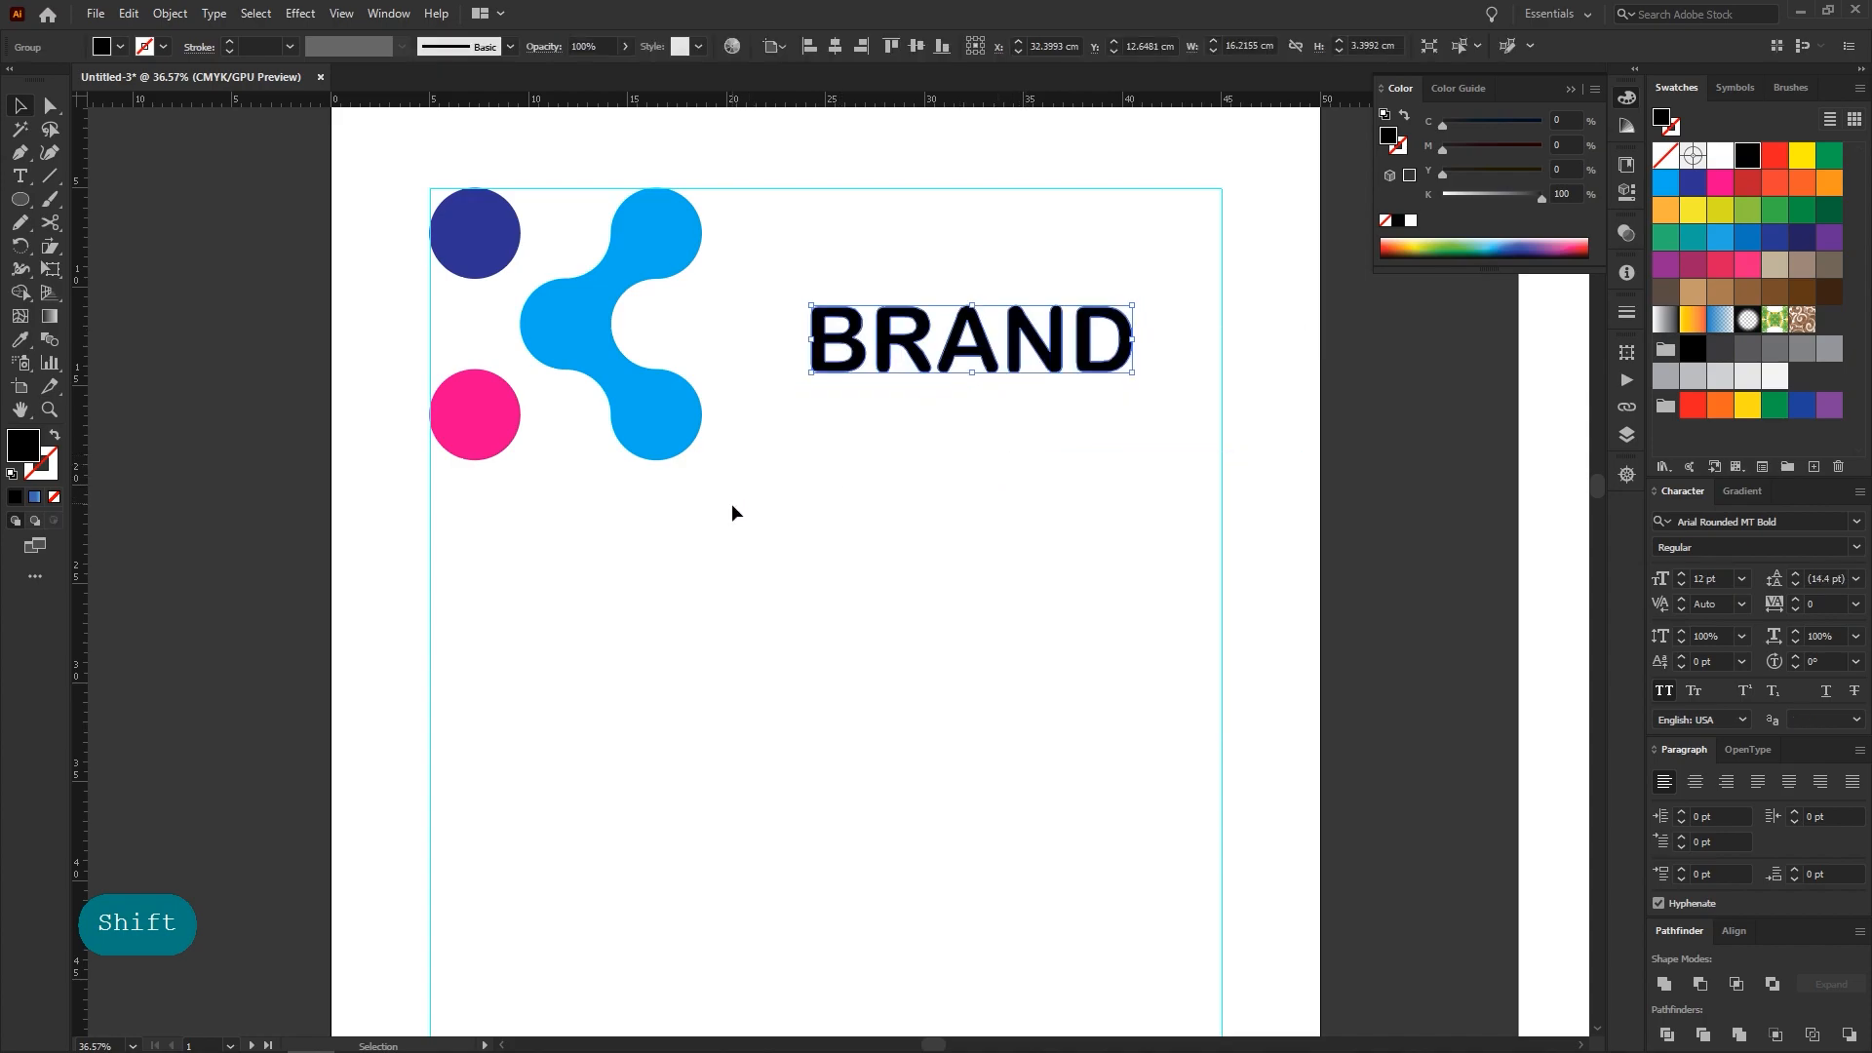
Fill the outlined BRAND lettering with the dark blue swatch (C 100, M 100)
{"action": "left_click_drag", "start_coordinate": [732, 505], "coordinate": [426, 232]}
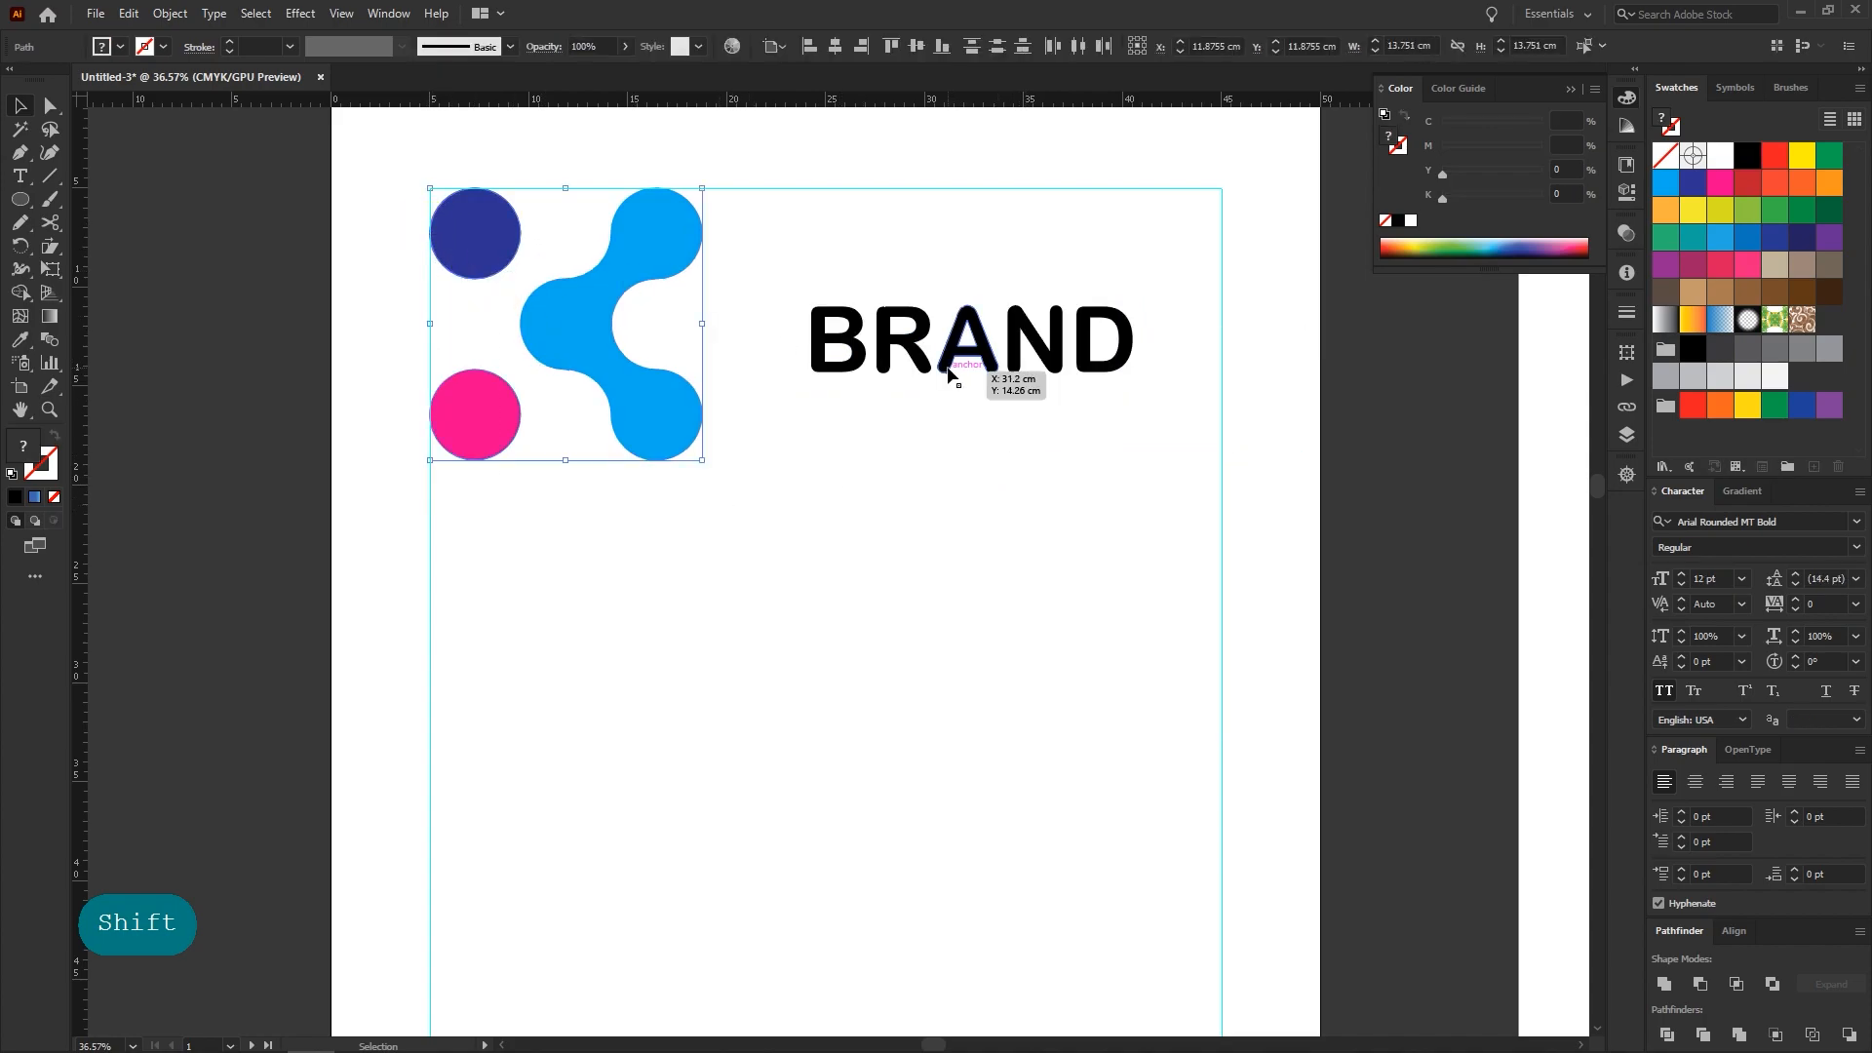
{"action": "left_click", "coordinate": [931, 366]}
{"action": "left_click", "coordinate": [1693, 183]}
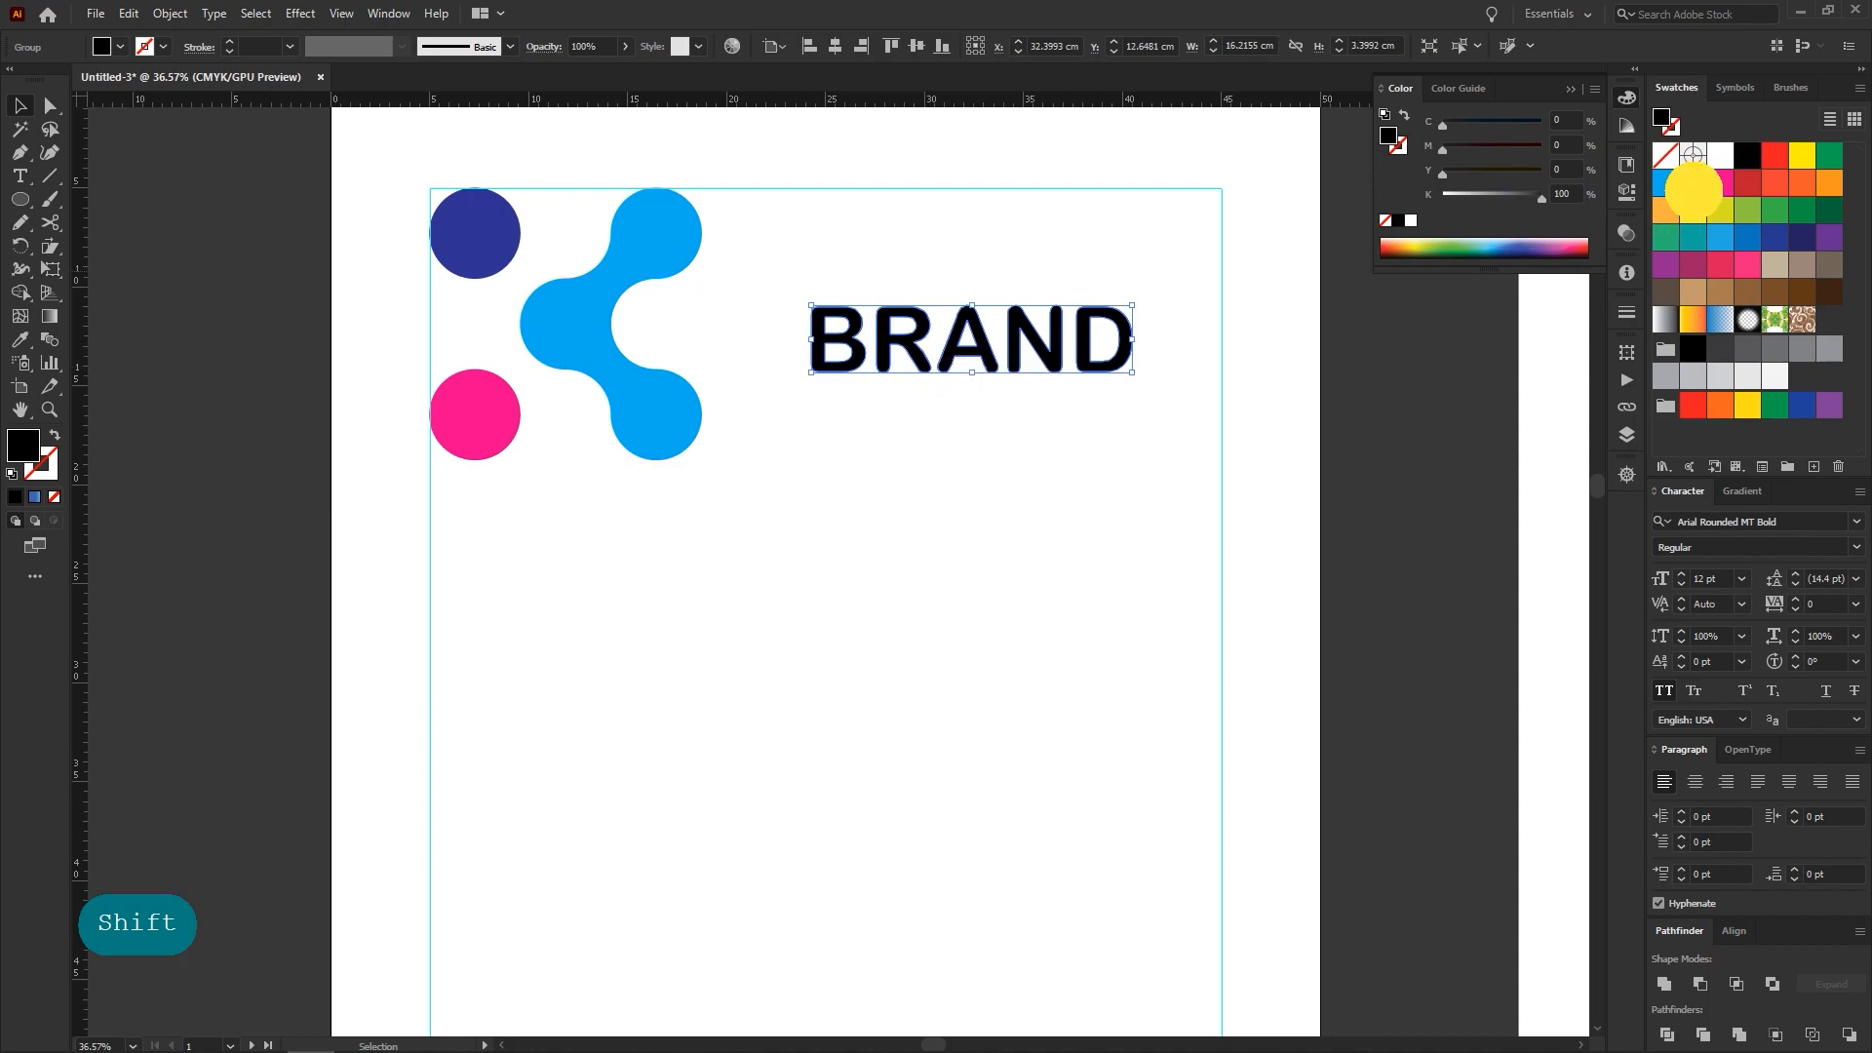
{"action": "left_click", "coordinate": [752, 255]}
Group the symbol's shapes and scale the group proportionally to about 8.5 cm wide against the margin guide
{"action": "left_click_drag", "start_coordinate": [406, 137], "coordinate": [669, 490]}
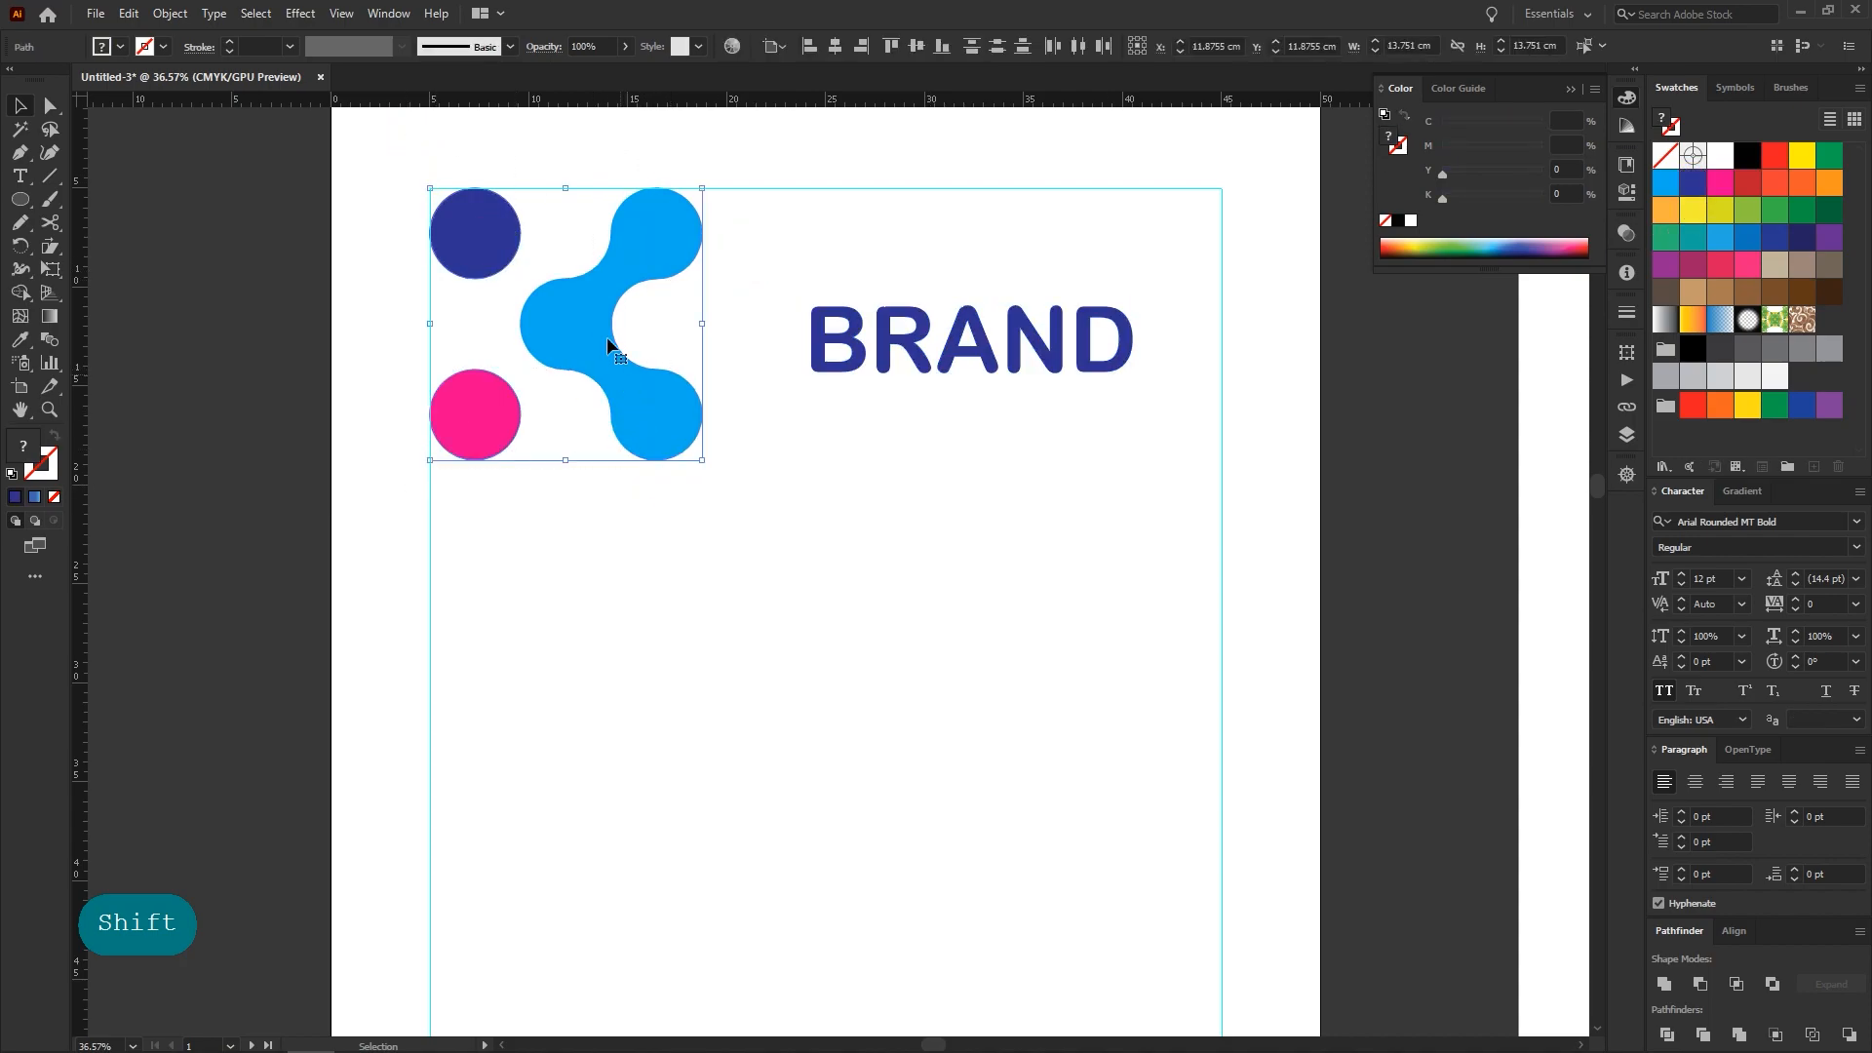
{"action": "right_click", "coordinate": [596, 322]}
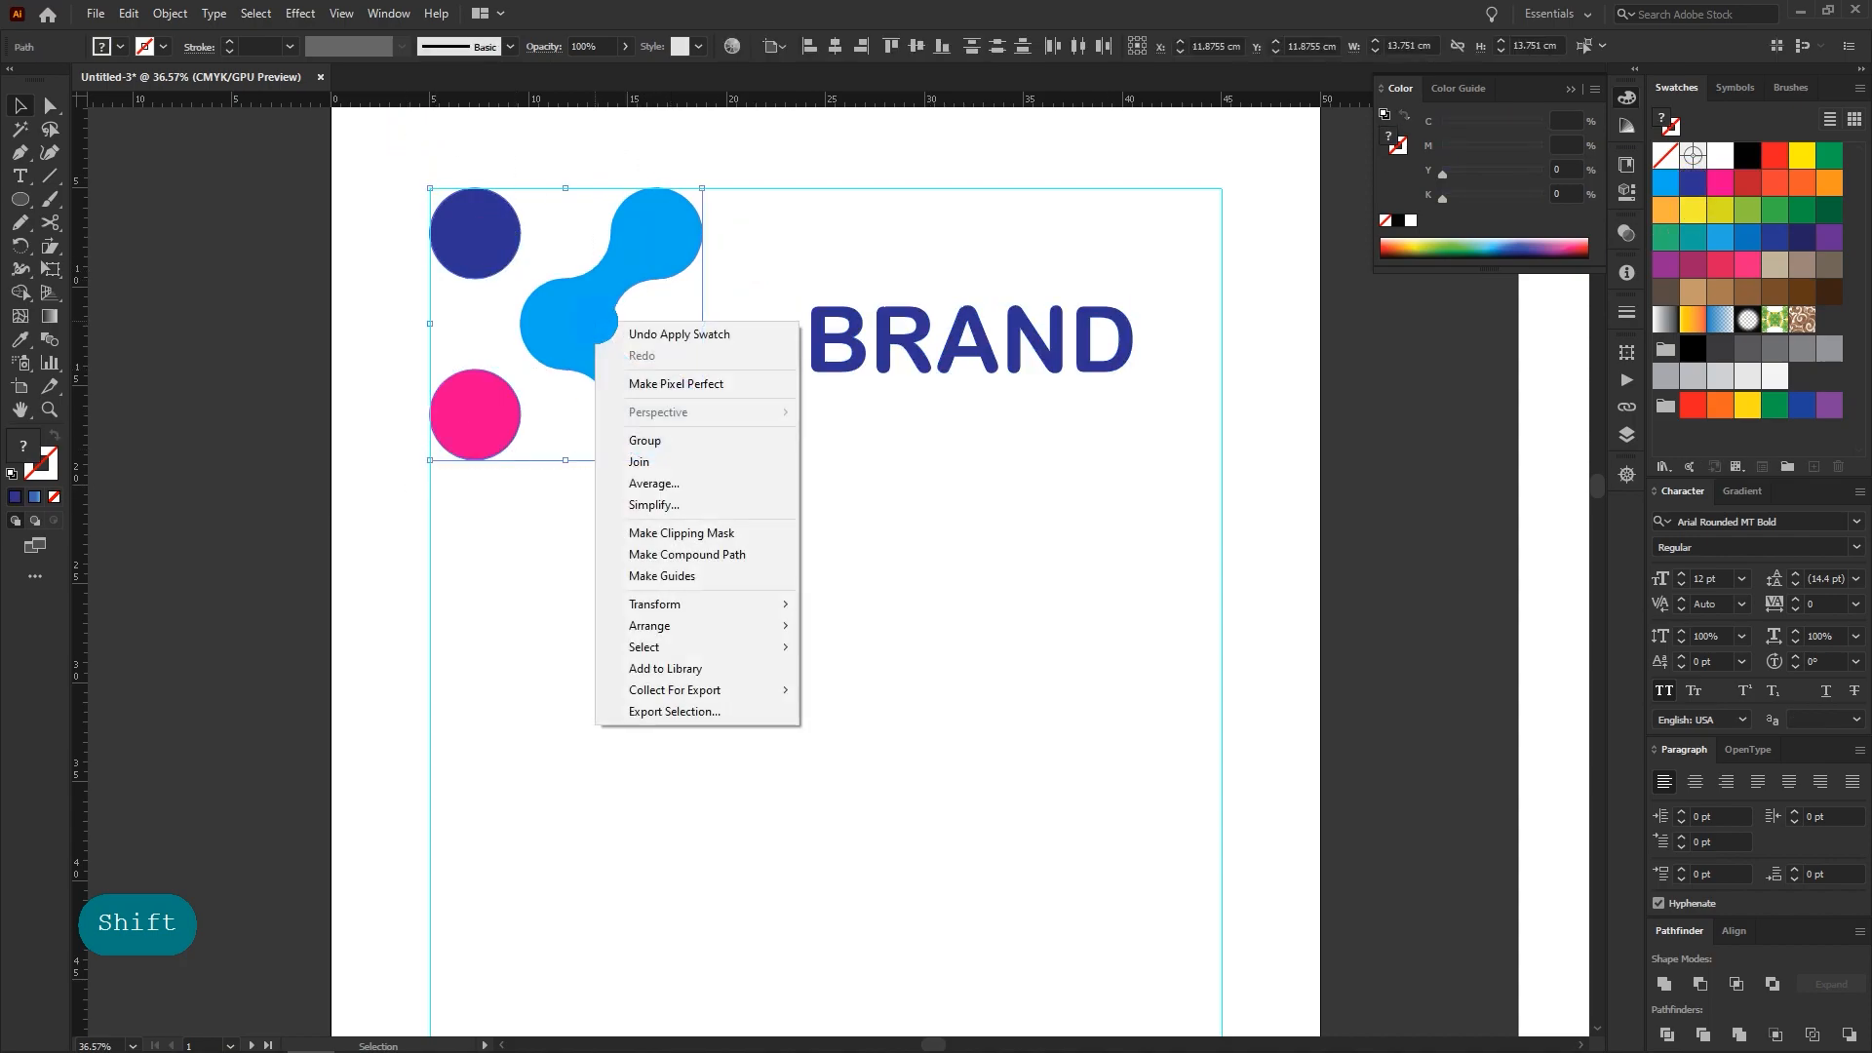
{"action": "left_click", "coordinate": [647, 441]}
{"action": "left_click_drag", "start_coordinate": [702, 323], "coordinate": [599, 341]}
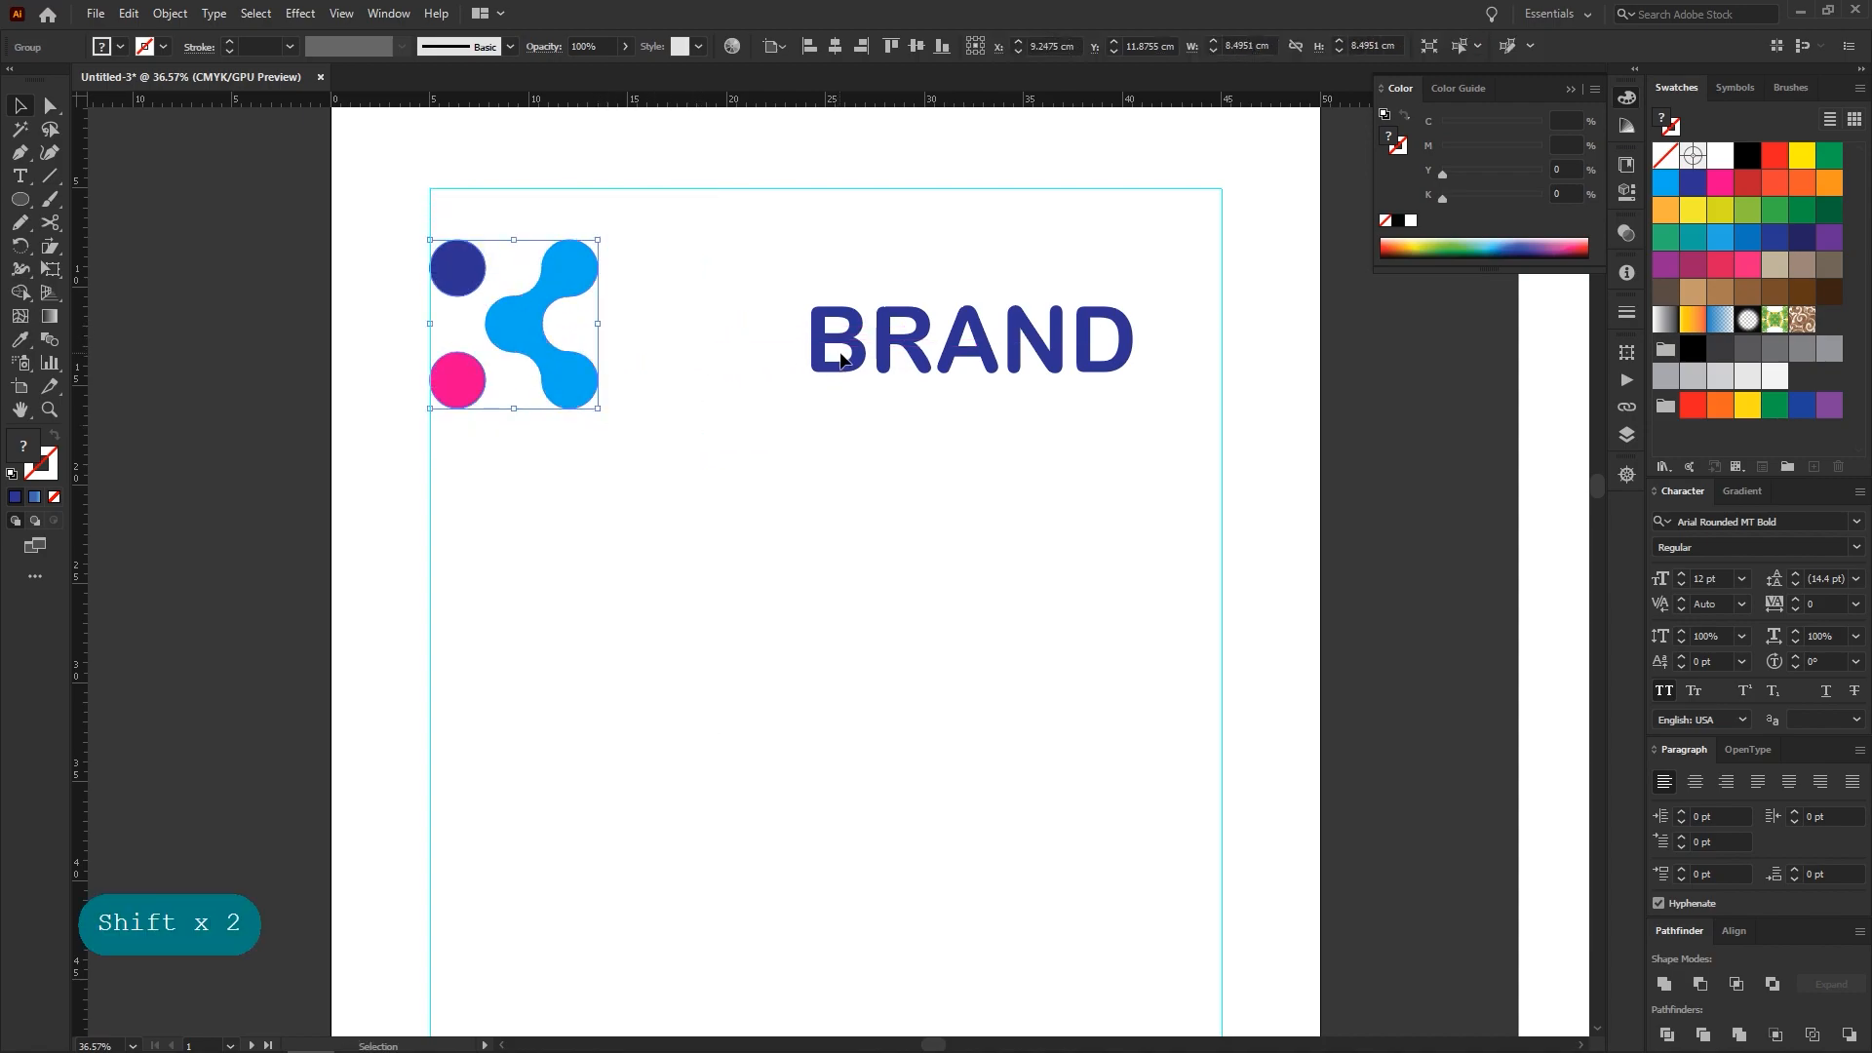
Move the BRAND lettering close beside the symbol and enlarge it proportionally to about 21 cm wide
{"action": "left_click_drag", "start_coordinate": [844, 349], "coordinate": [682, 344]}
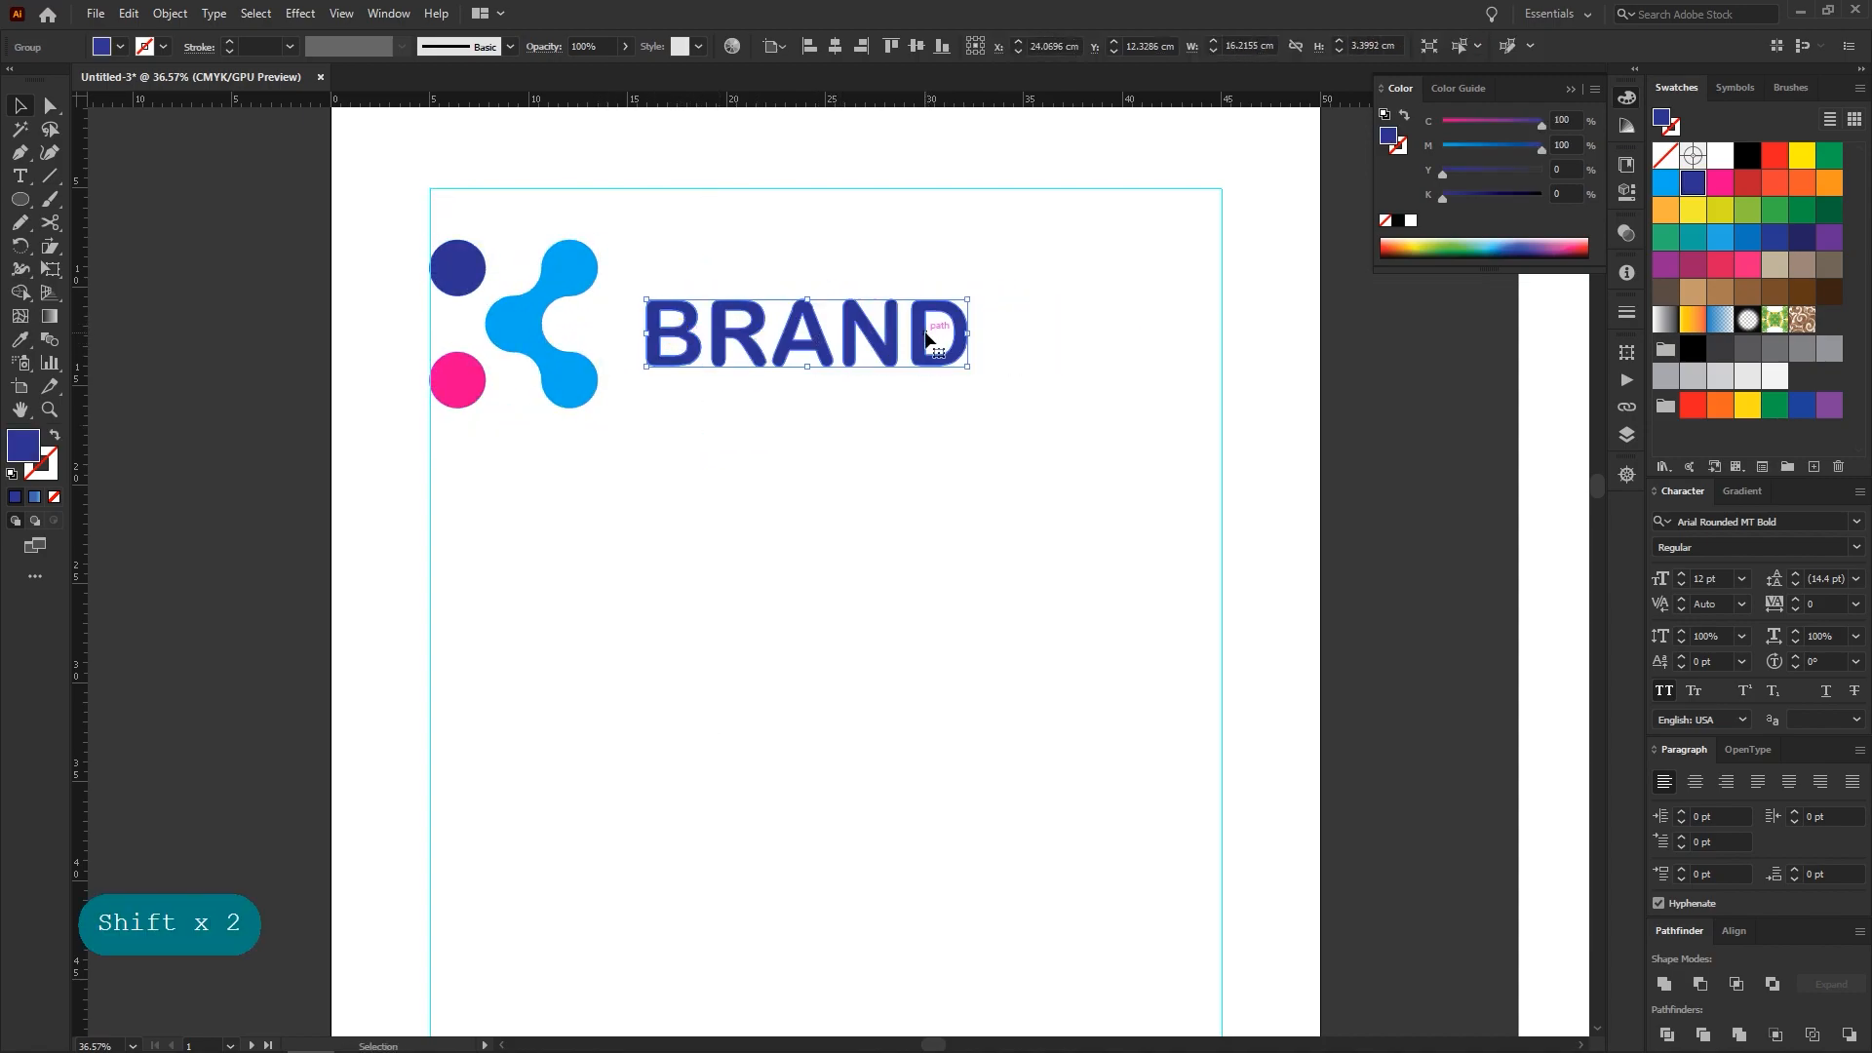
{"action": "left_click_drag", "start_coordinate": [967, 337], "coordinate": [1045, 333]}
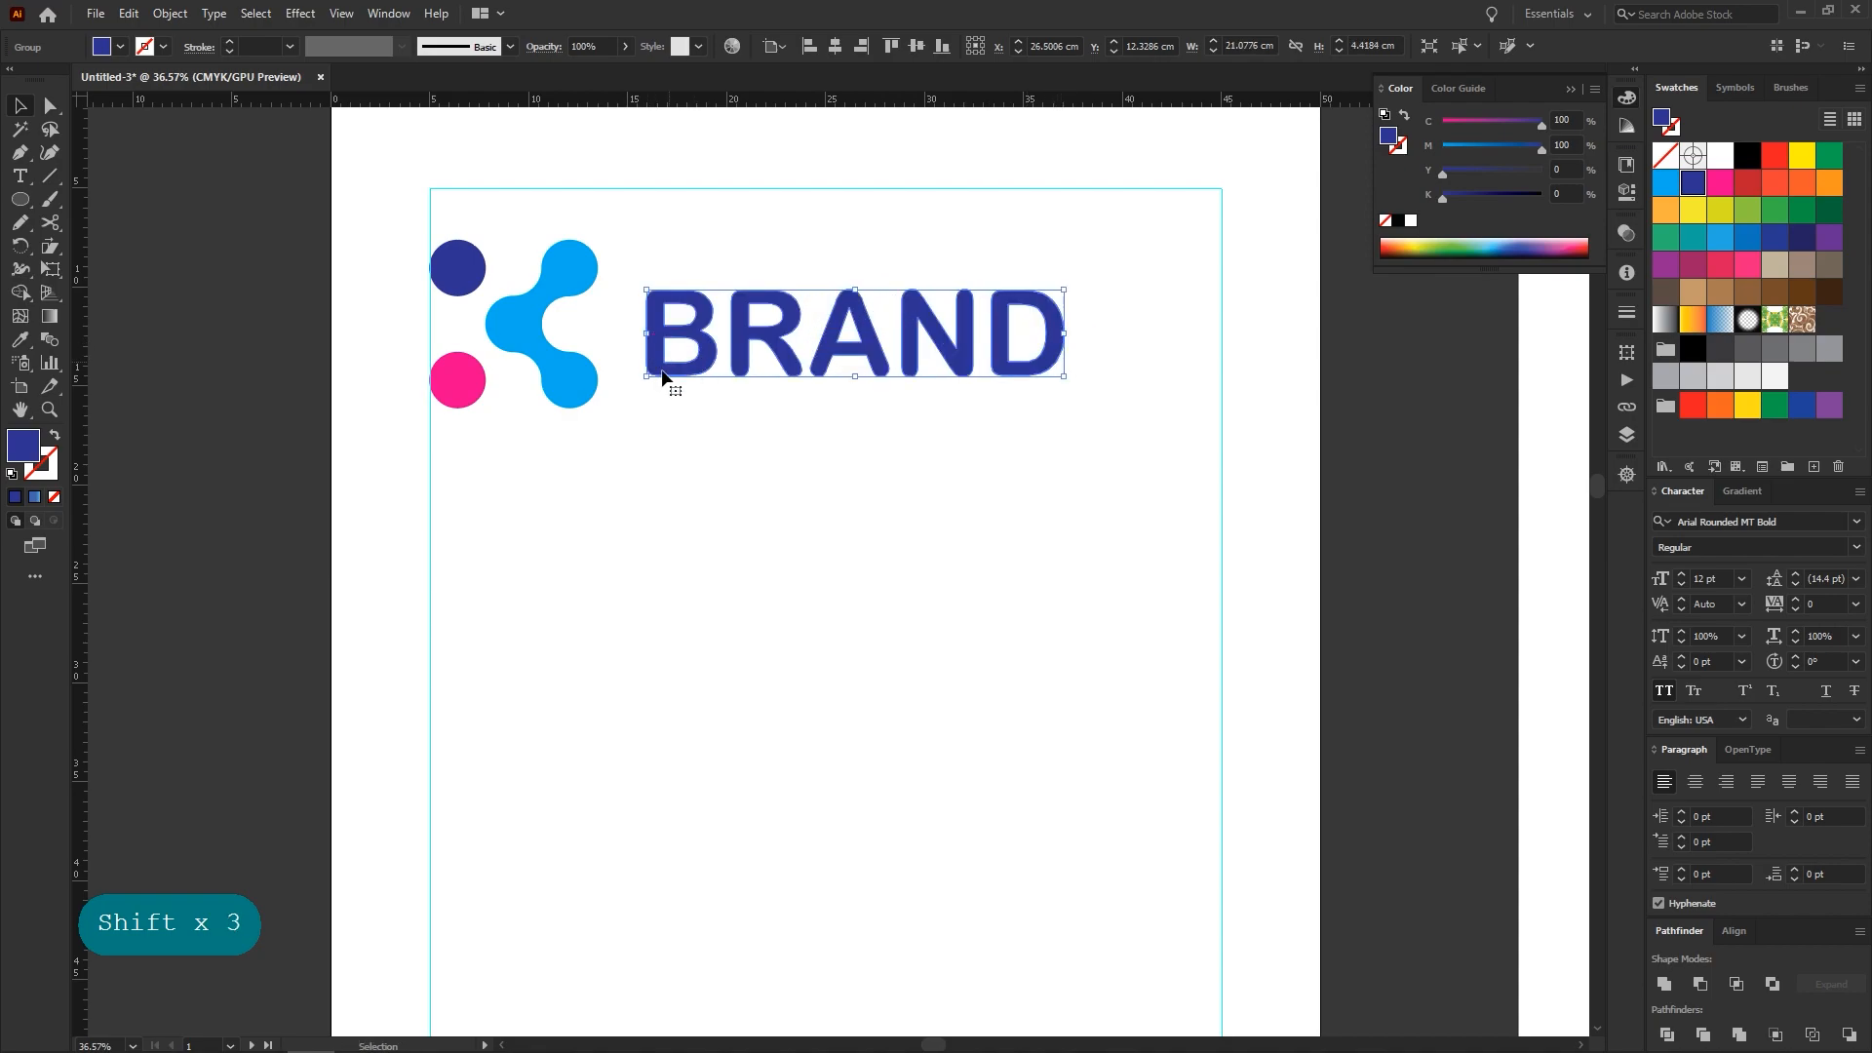
{"action": "left_click_drag", "start_coordinate": [703, 368], "coordinate": [689, 355]}
Try to centre the symbol and the BRAND lettering vertically relative to the artboard
{"action": "left_click", "coordinate": [432, 266], "text": "shift"}
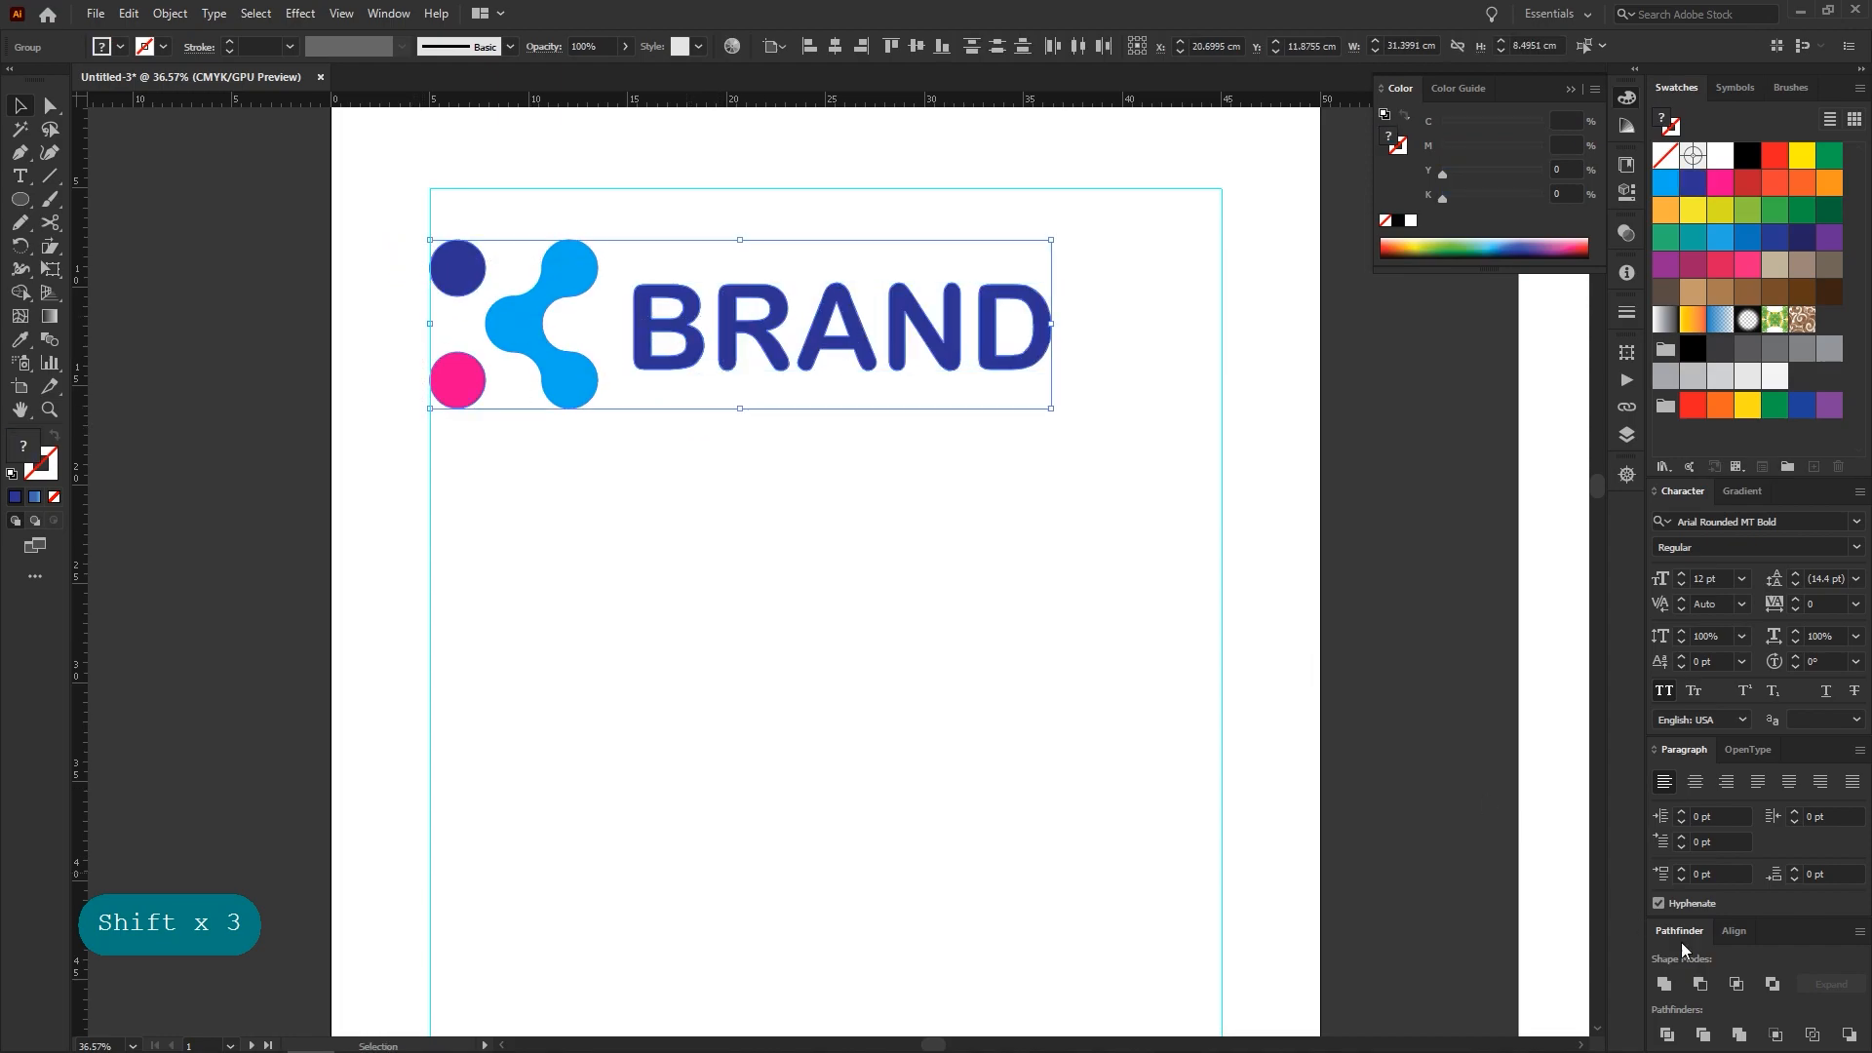
{"action": "left_click", "coordinate": [1736, 933]}
{"action": "left_click", "coordinate": [1818, 920]}
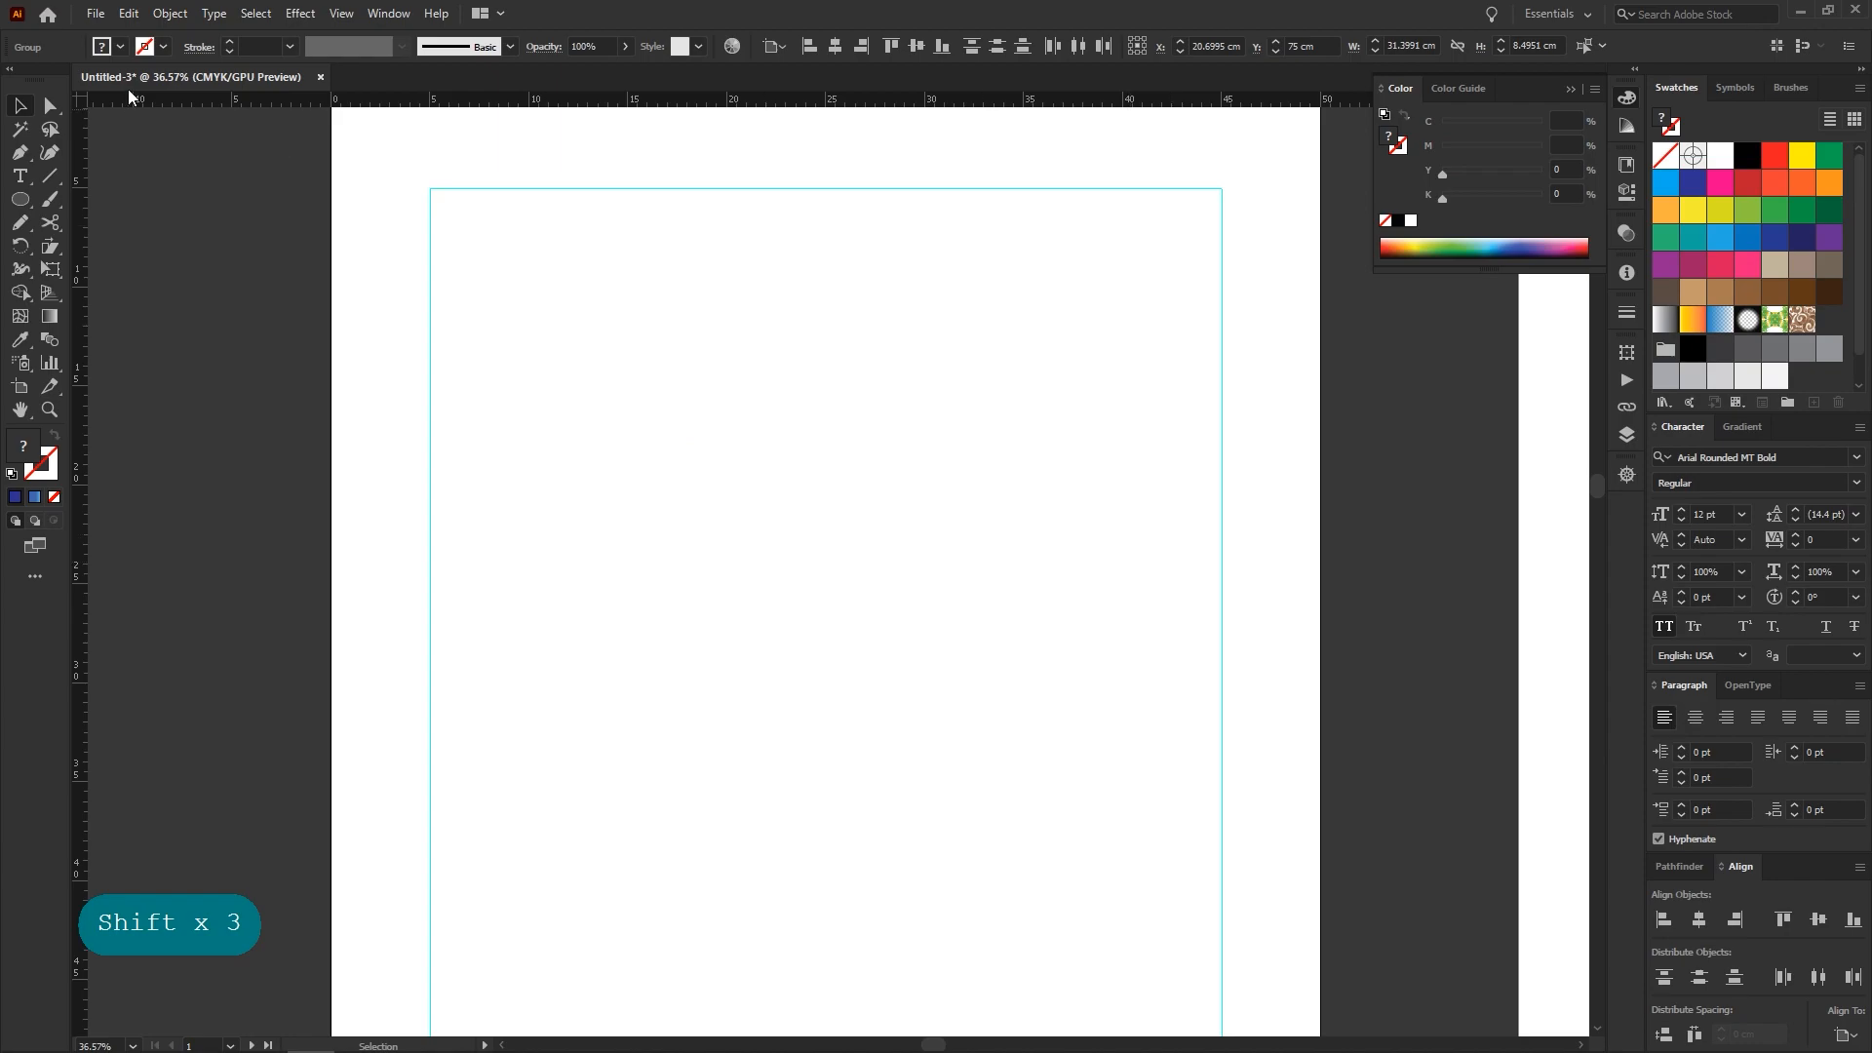
{"action": "left_click", "coordinate": [127, 12]}
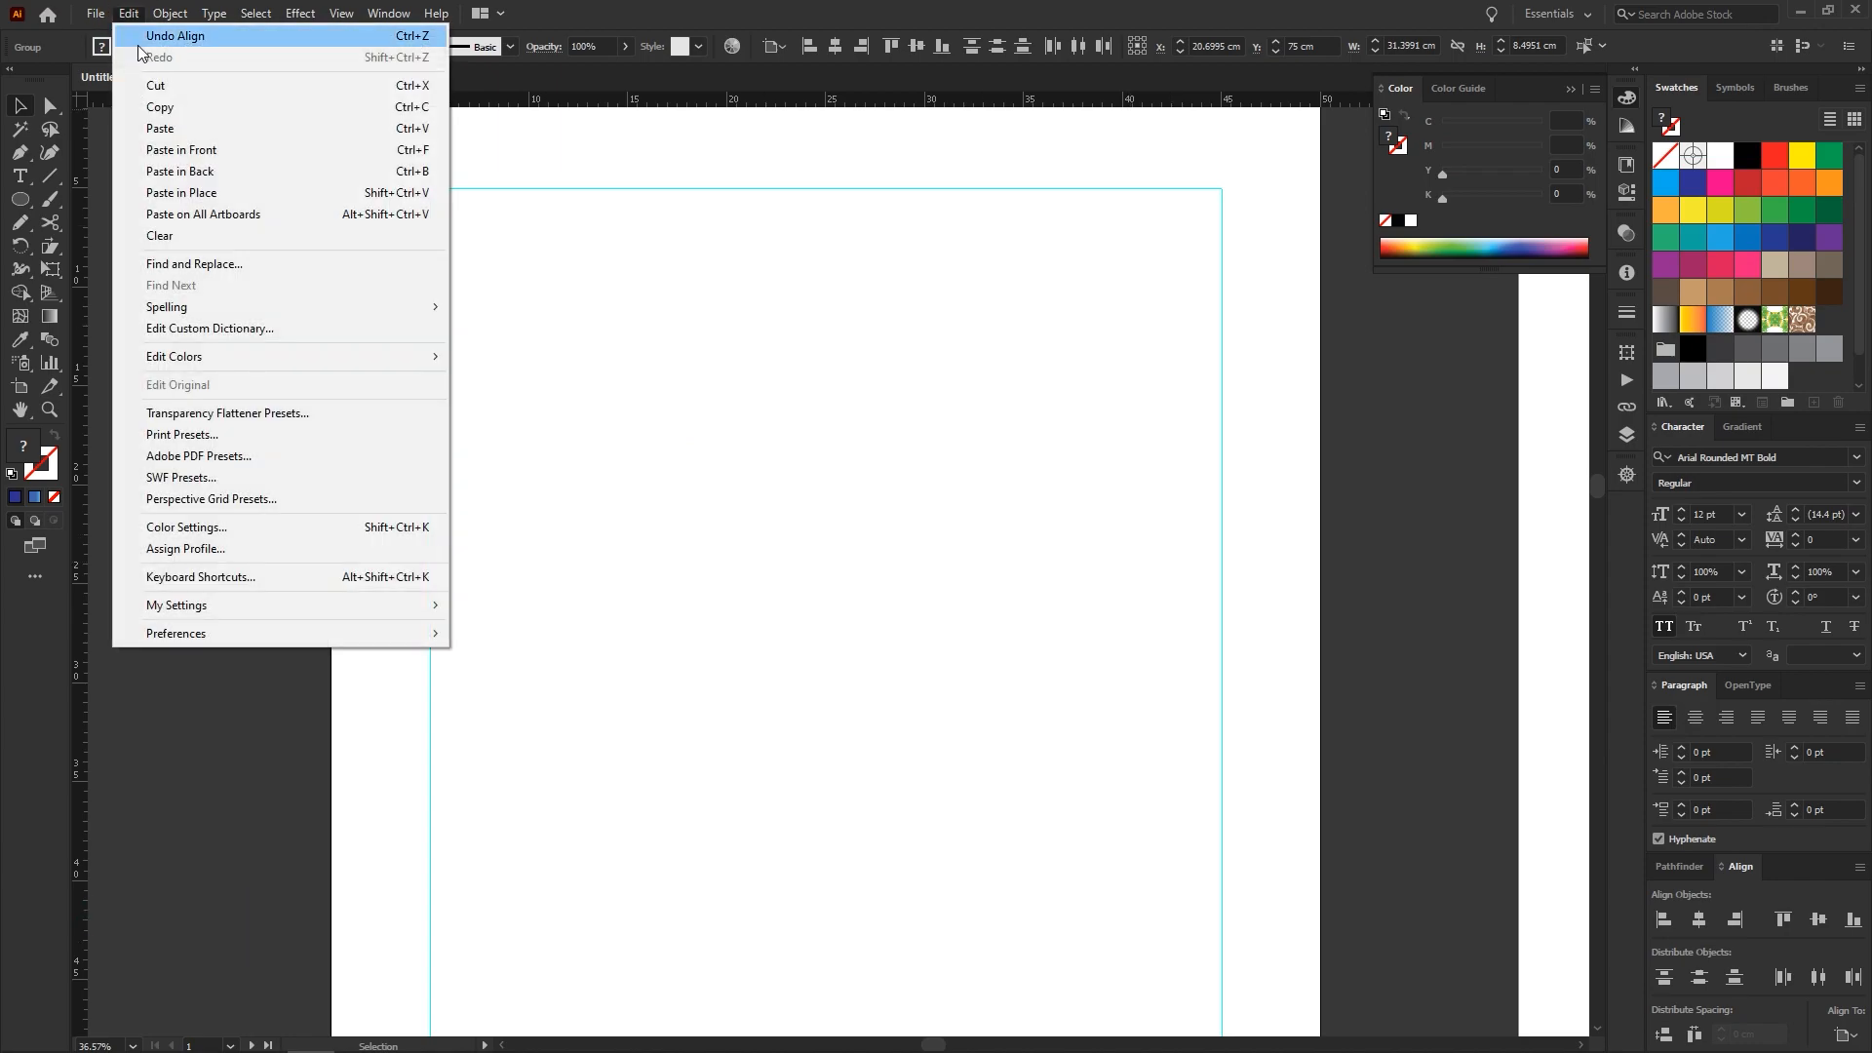
{"action": "left_click", "coordinate": [140, 43]}
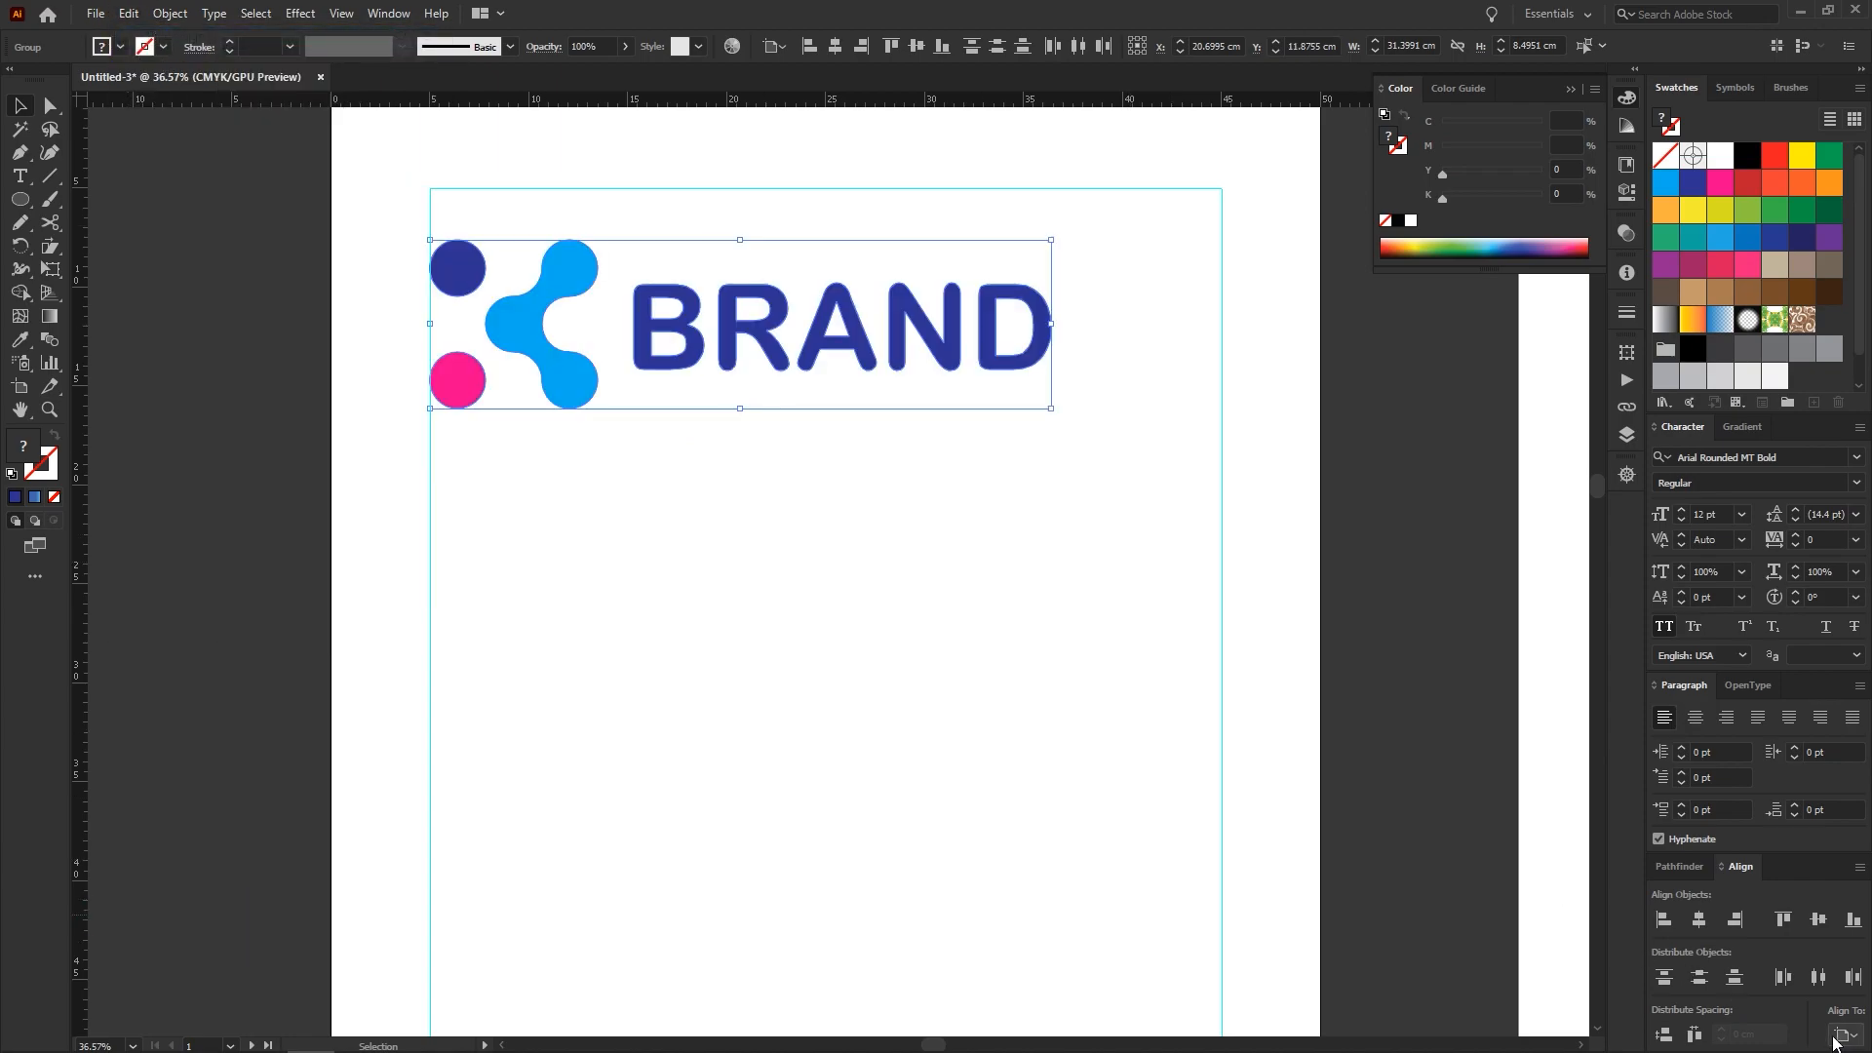
Align the symbol and BRAND lettering by their vertical centres using Align to Selection, and ungroup them
{"action": "left_click", "coordinate": [1837, 1037]}
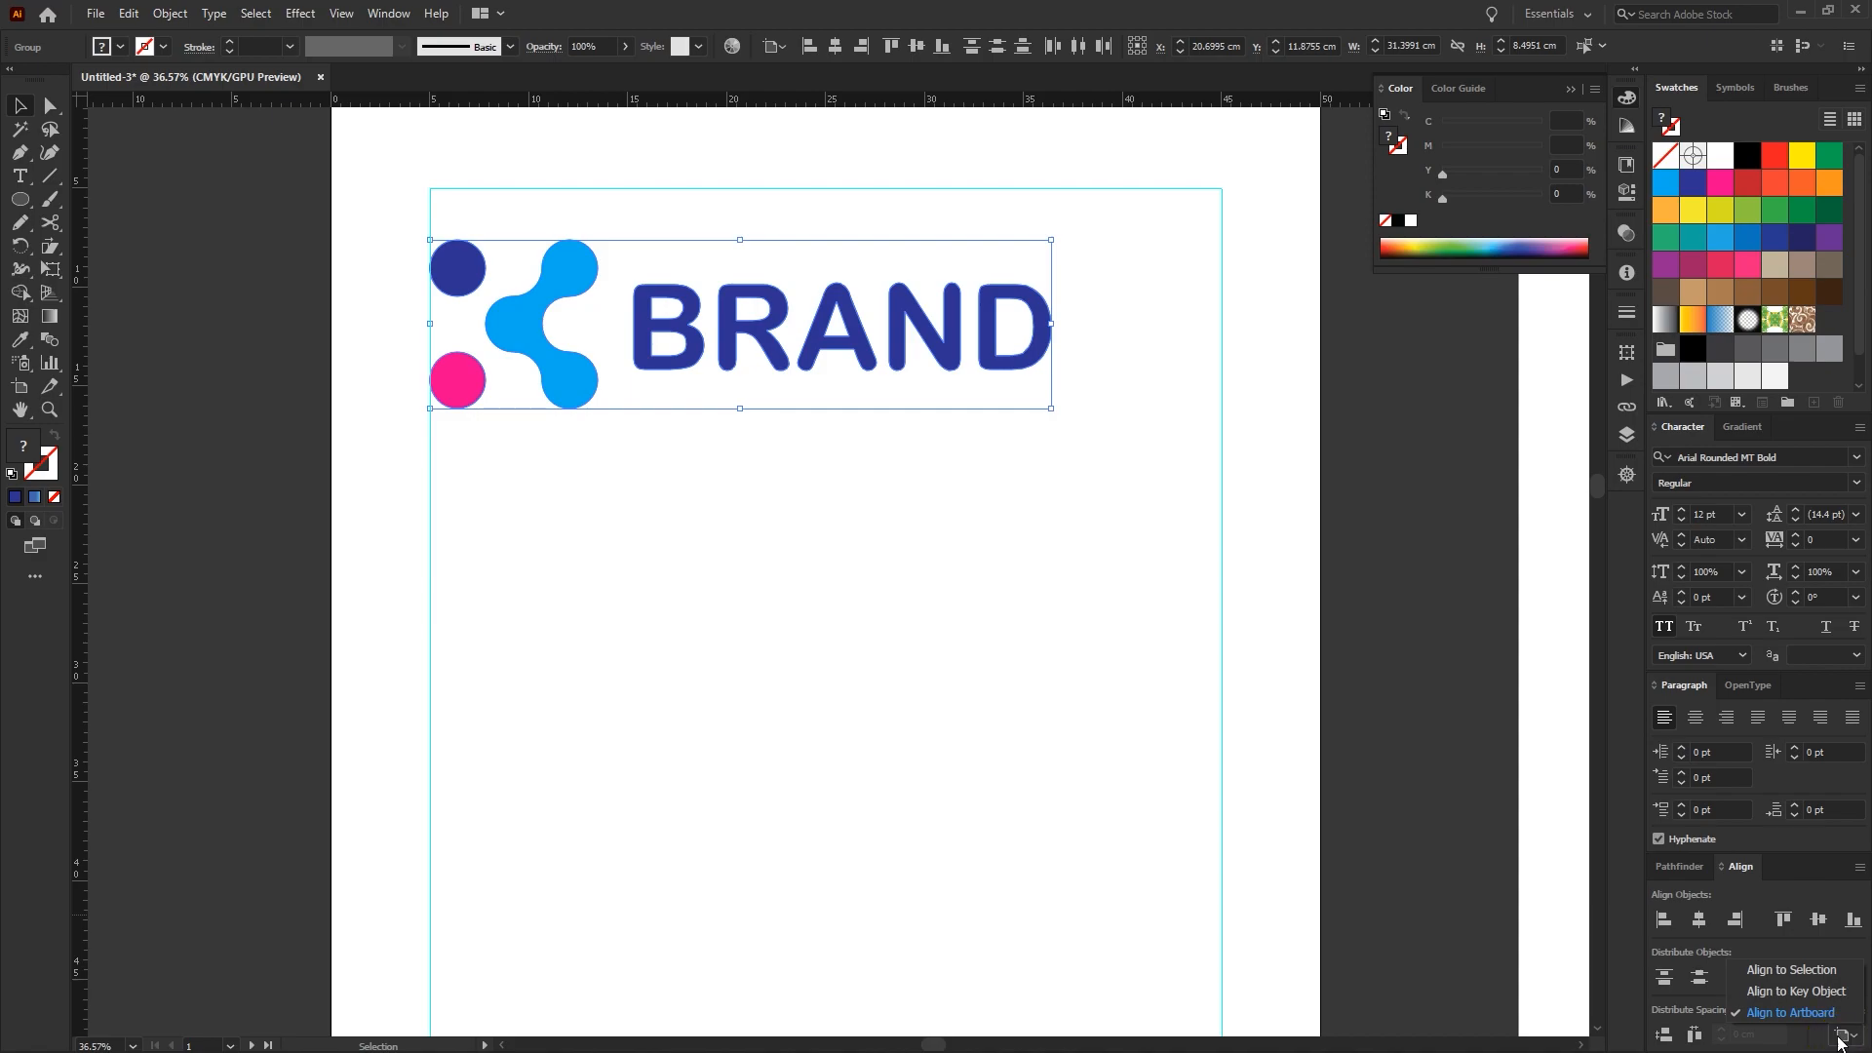
{"action": "left_click", "coordinate": [1797, 971]}
{"action": "left_click", "coordinate": [1819, 921]}
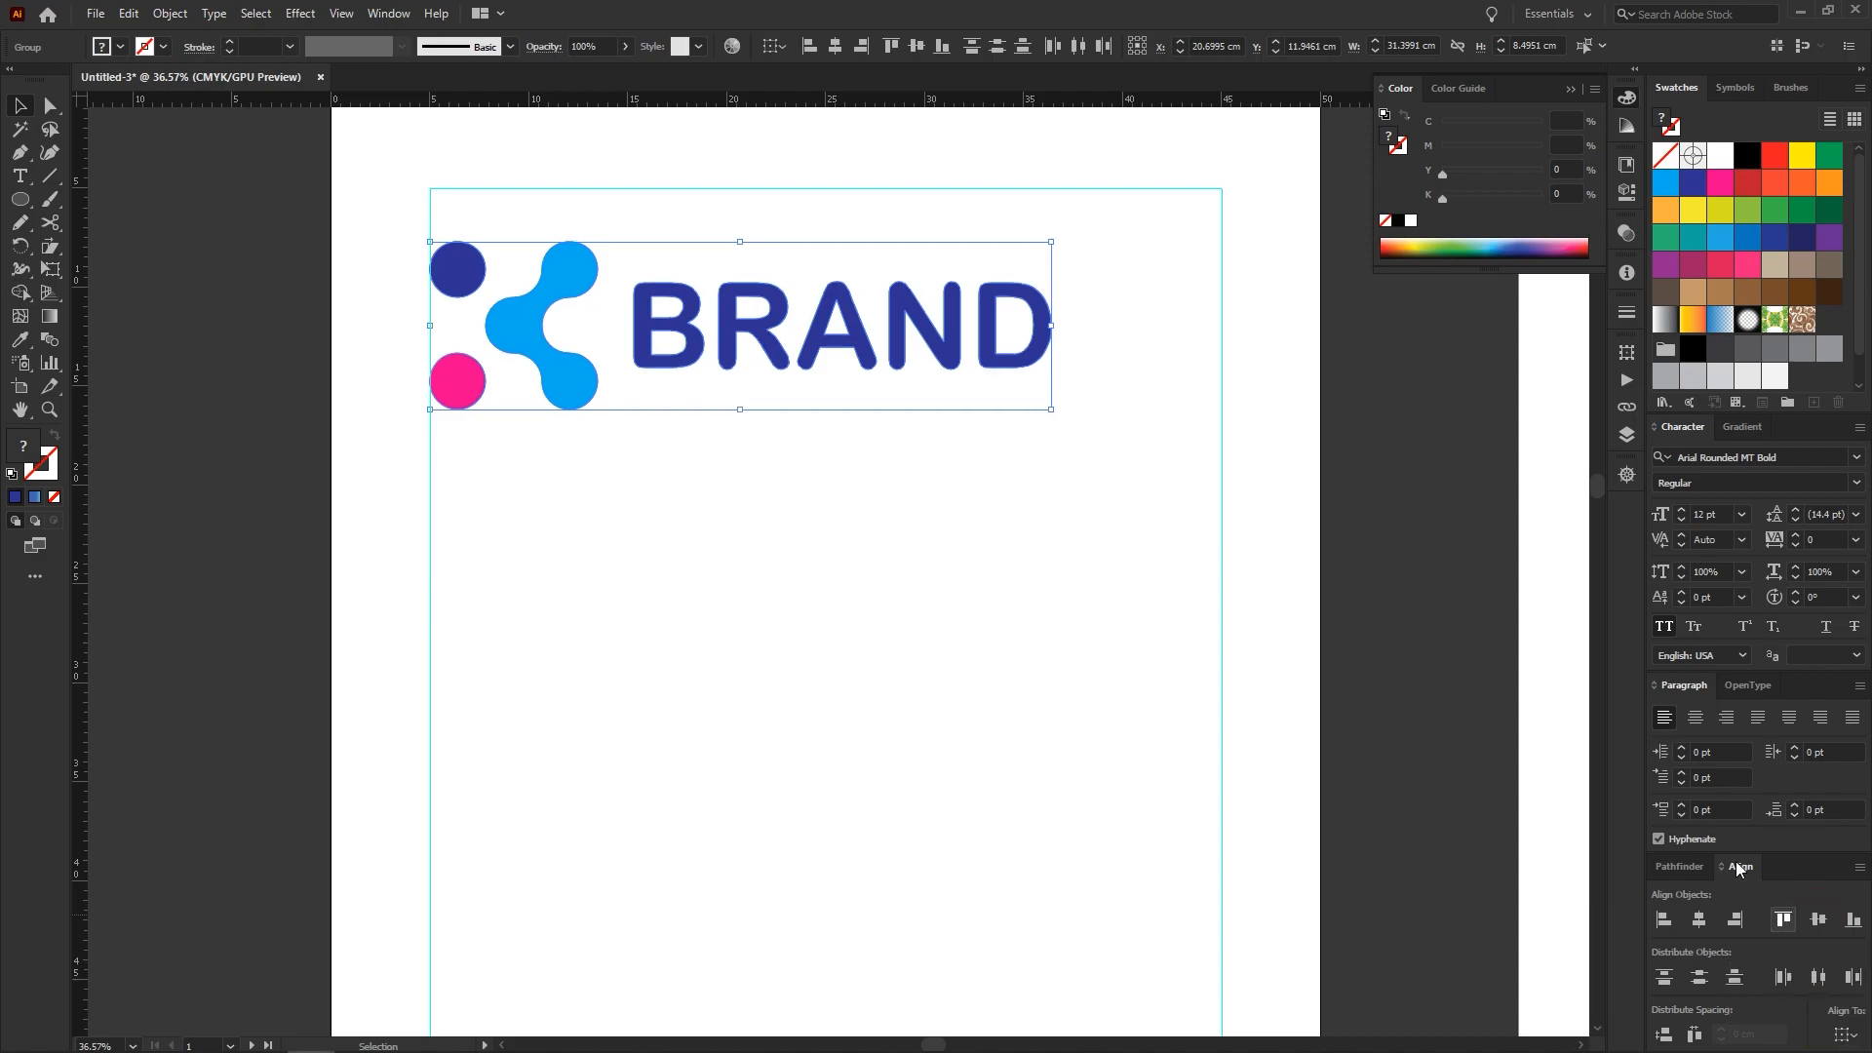
{"action": "right_click", "coordinate": [727, 292]}
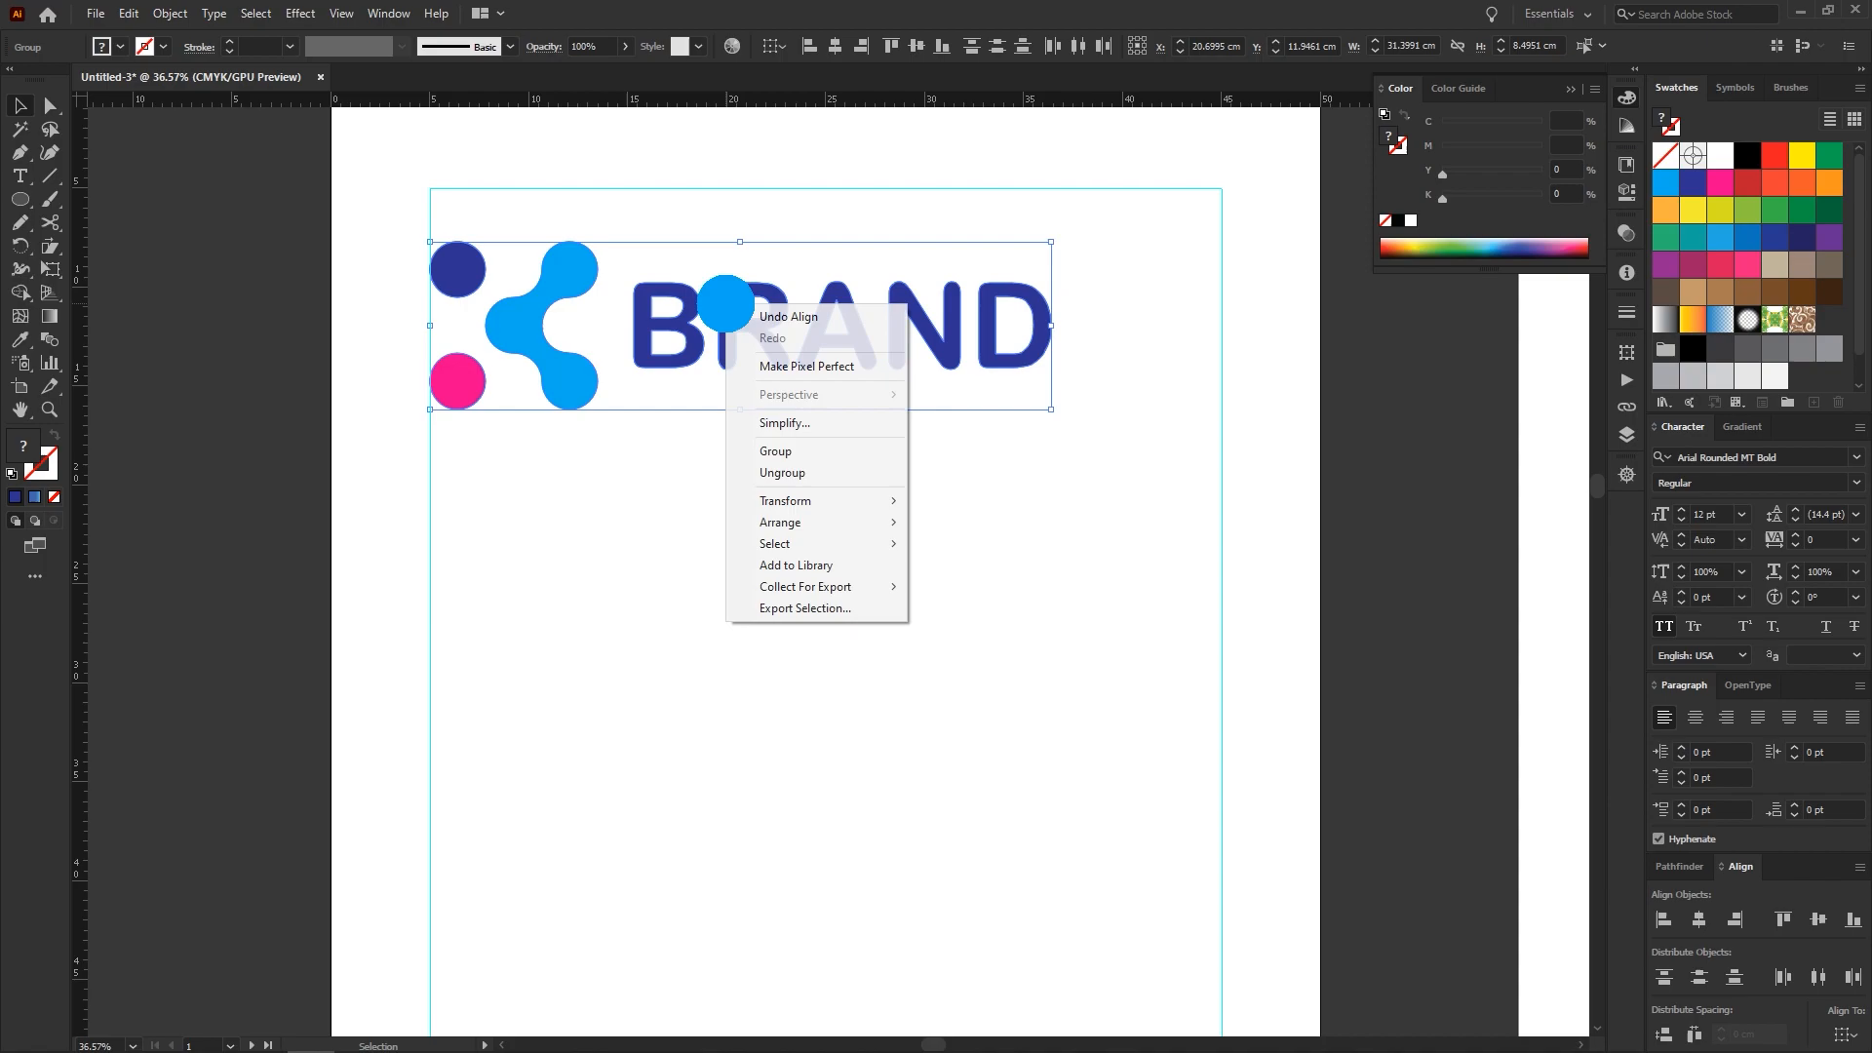
{"action": "left_click", "coordinate": [766, 473]}
Move the symbol and lettering up into the upper-left margin corner and scale them together to about 31.8 cm wide
{"action": "left_click_drag", "start_coordinate": [1051, 325], "coordinate": [889, 343]}
{"action": "left_click_drag", "start_coordinate": [685, 349], "coordinate": [687, 272]}
{"action": "left_click_drag", "start_coordinate": [888, 314], "coordinate": [1058, 423]}
{"action": "left_click", "coordinate": [1021, 462]}
{"action": "left_click_drag", "start_coordinate": [981, 539], "coordinate": [791, 568]}
{"action": "left_click_drag", "start_coordinate": [942, 589], "coordinate": [707, 516]}
{"action": "left_click_drag", "start_coordinate": [777, 509], "coordinate": [712, 418]}
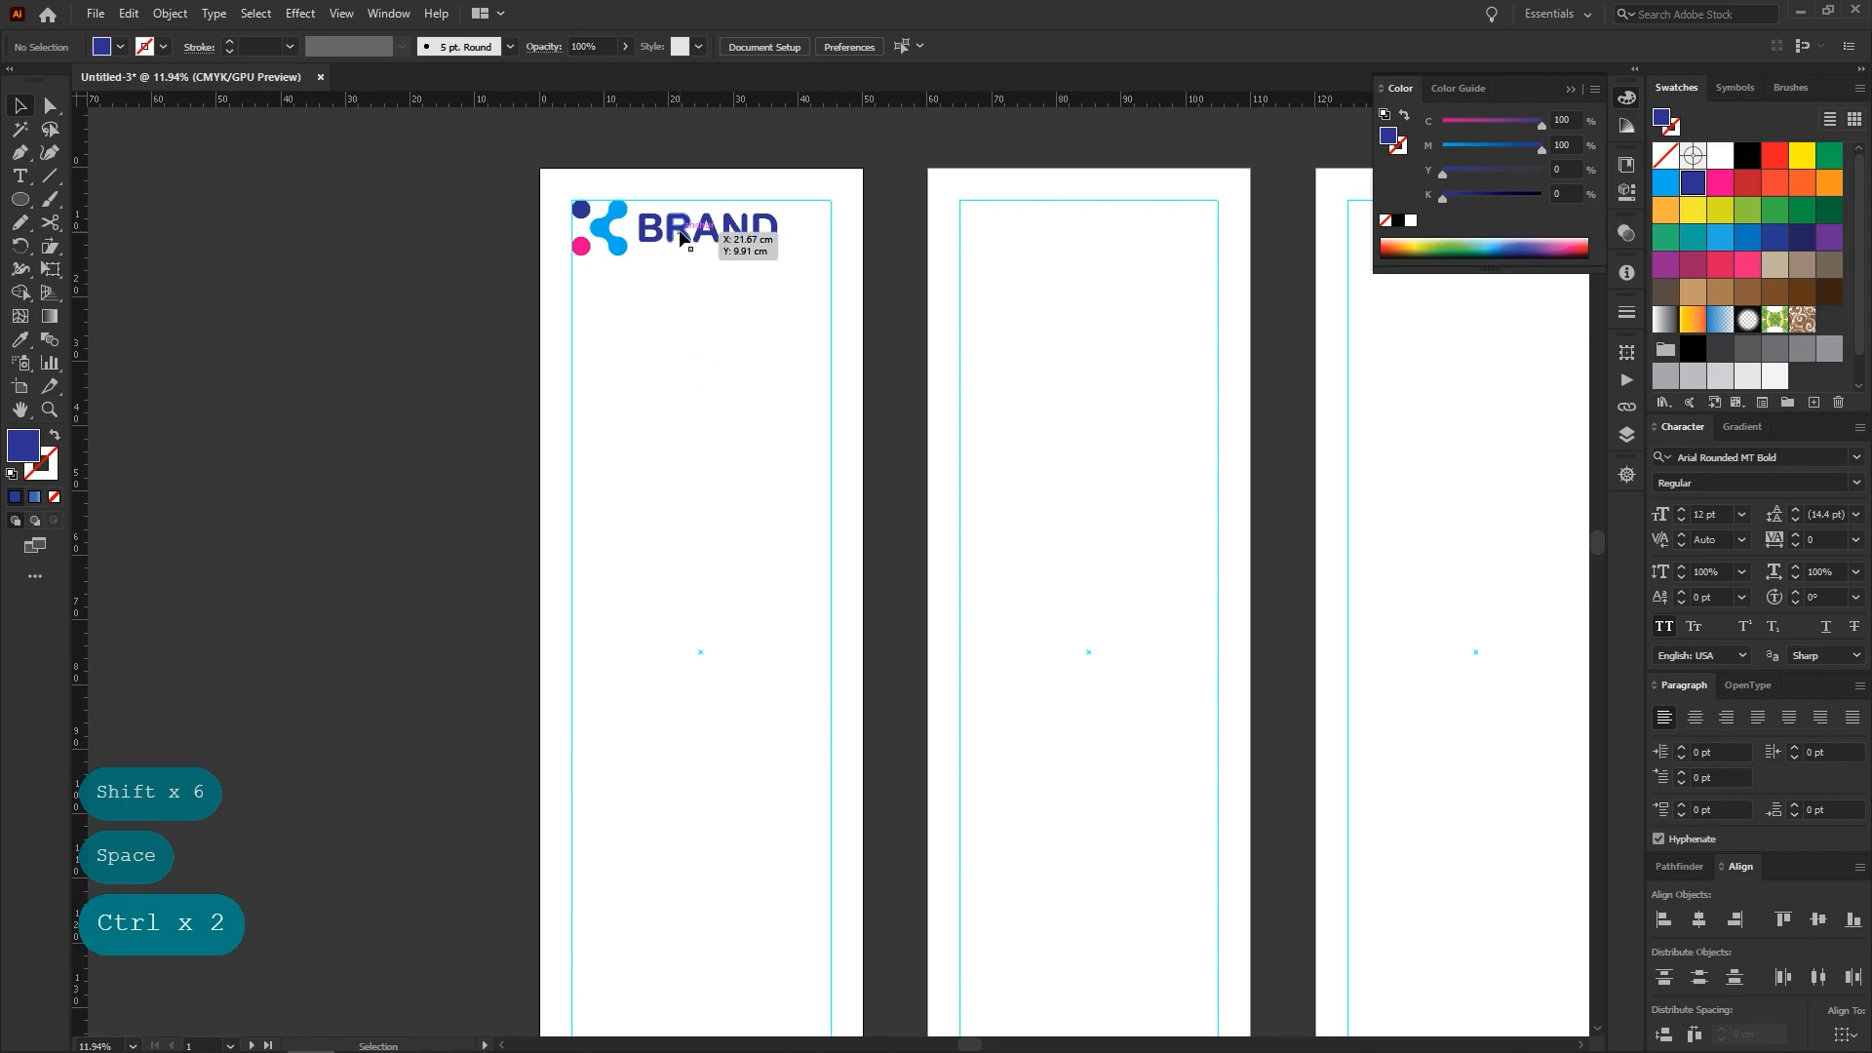
Undo the stray lettering drag and group the symbol with the BRAND lettering as one logo
{"action": "left_click_drag", "start_coordinate": [677, 238], "coordinate": [781, 276]}
{"action": "key", "text": "ctrl+z"}
{"action": "left_click_drag", "start_coordinate": [576, 188], "coordinate": [790, 269]}
{"action": "right_click", "coordinate": [617, 228]}
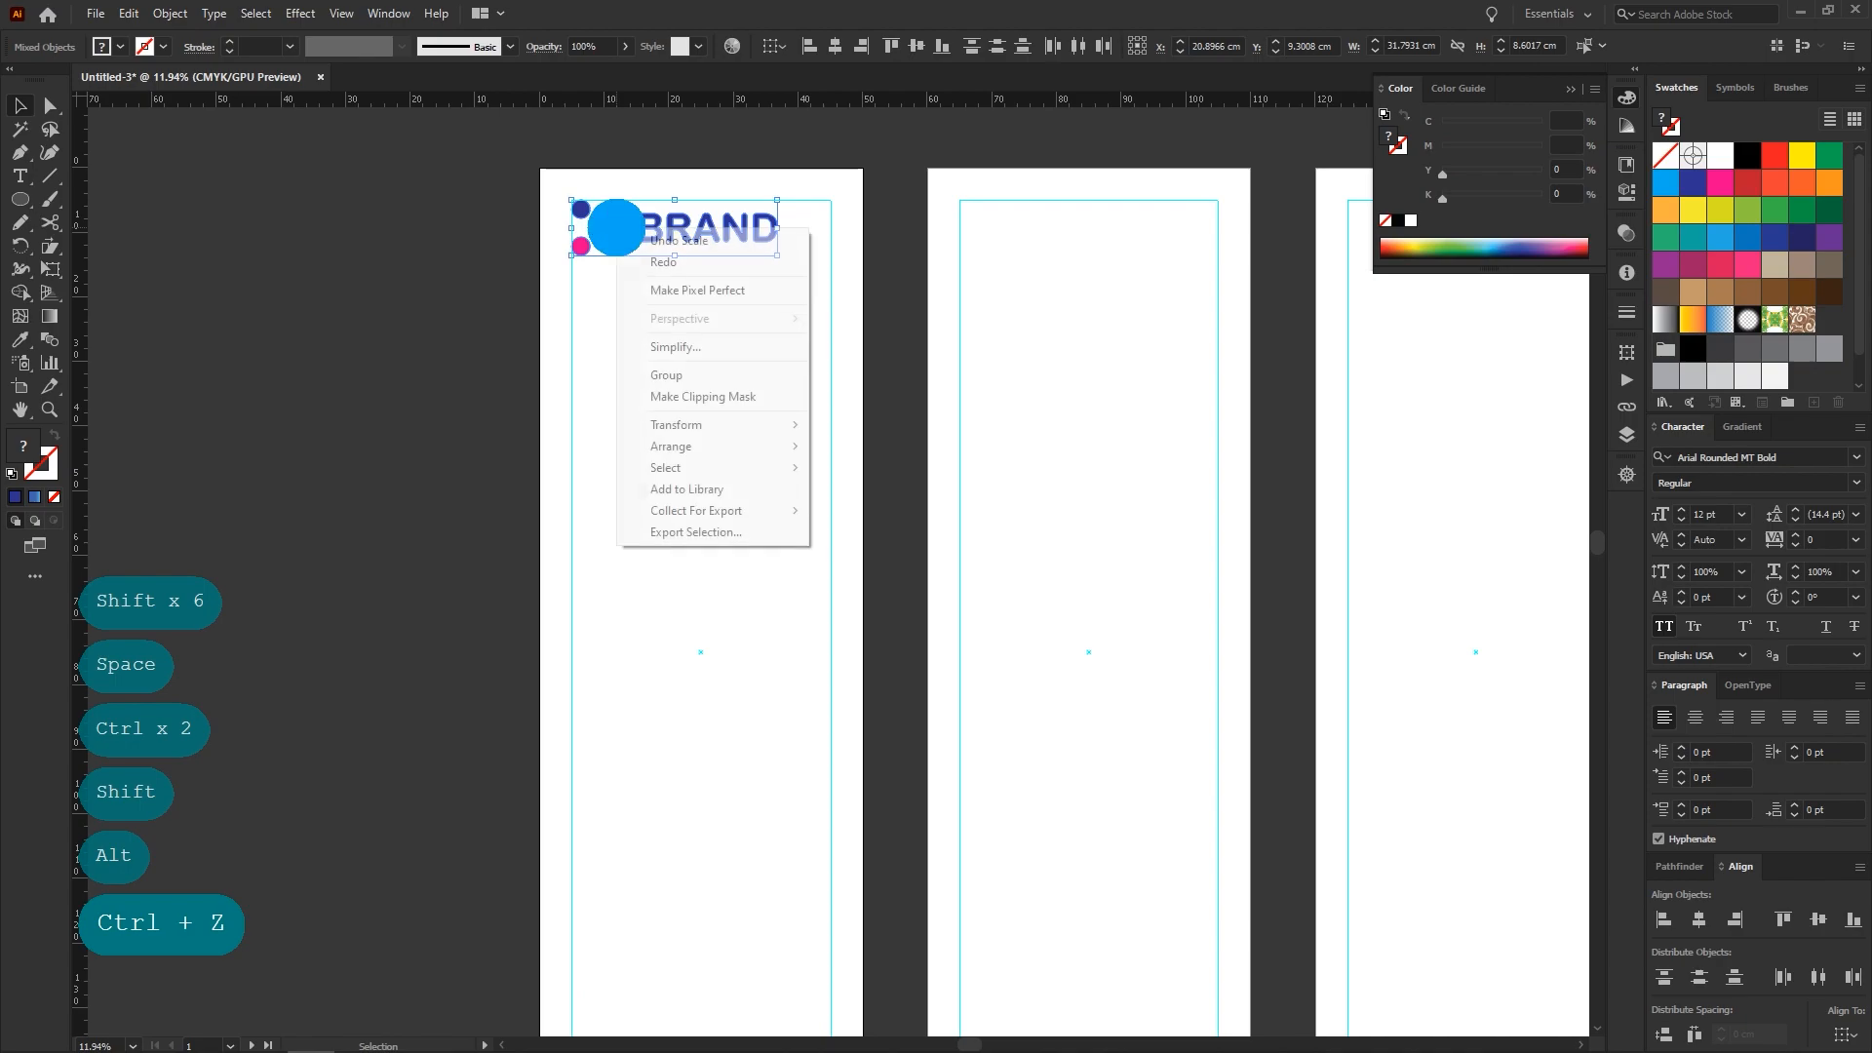
{"action": "left_click", "coordinate": [629, 374]}
Duplicate the logo straight down by about 28.7 cm on the first artboard and ungroup the copy
{"action": "left_click_drag", "start_coordinate": [604, 252], "coordinate": [642, 415]}
{"action": "right_click", "coordinate": [642, 363]}
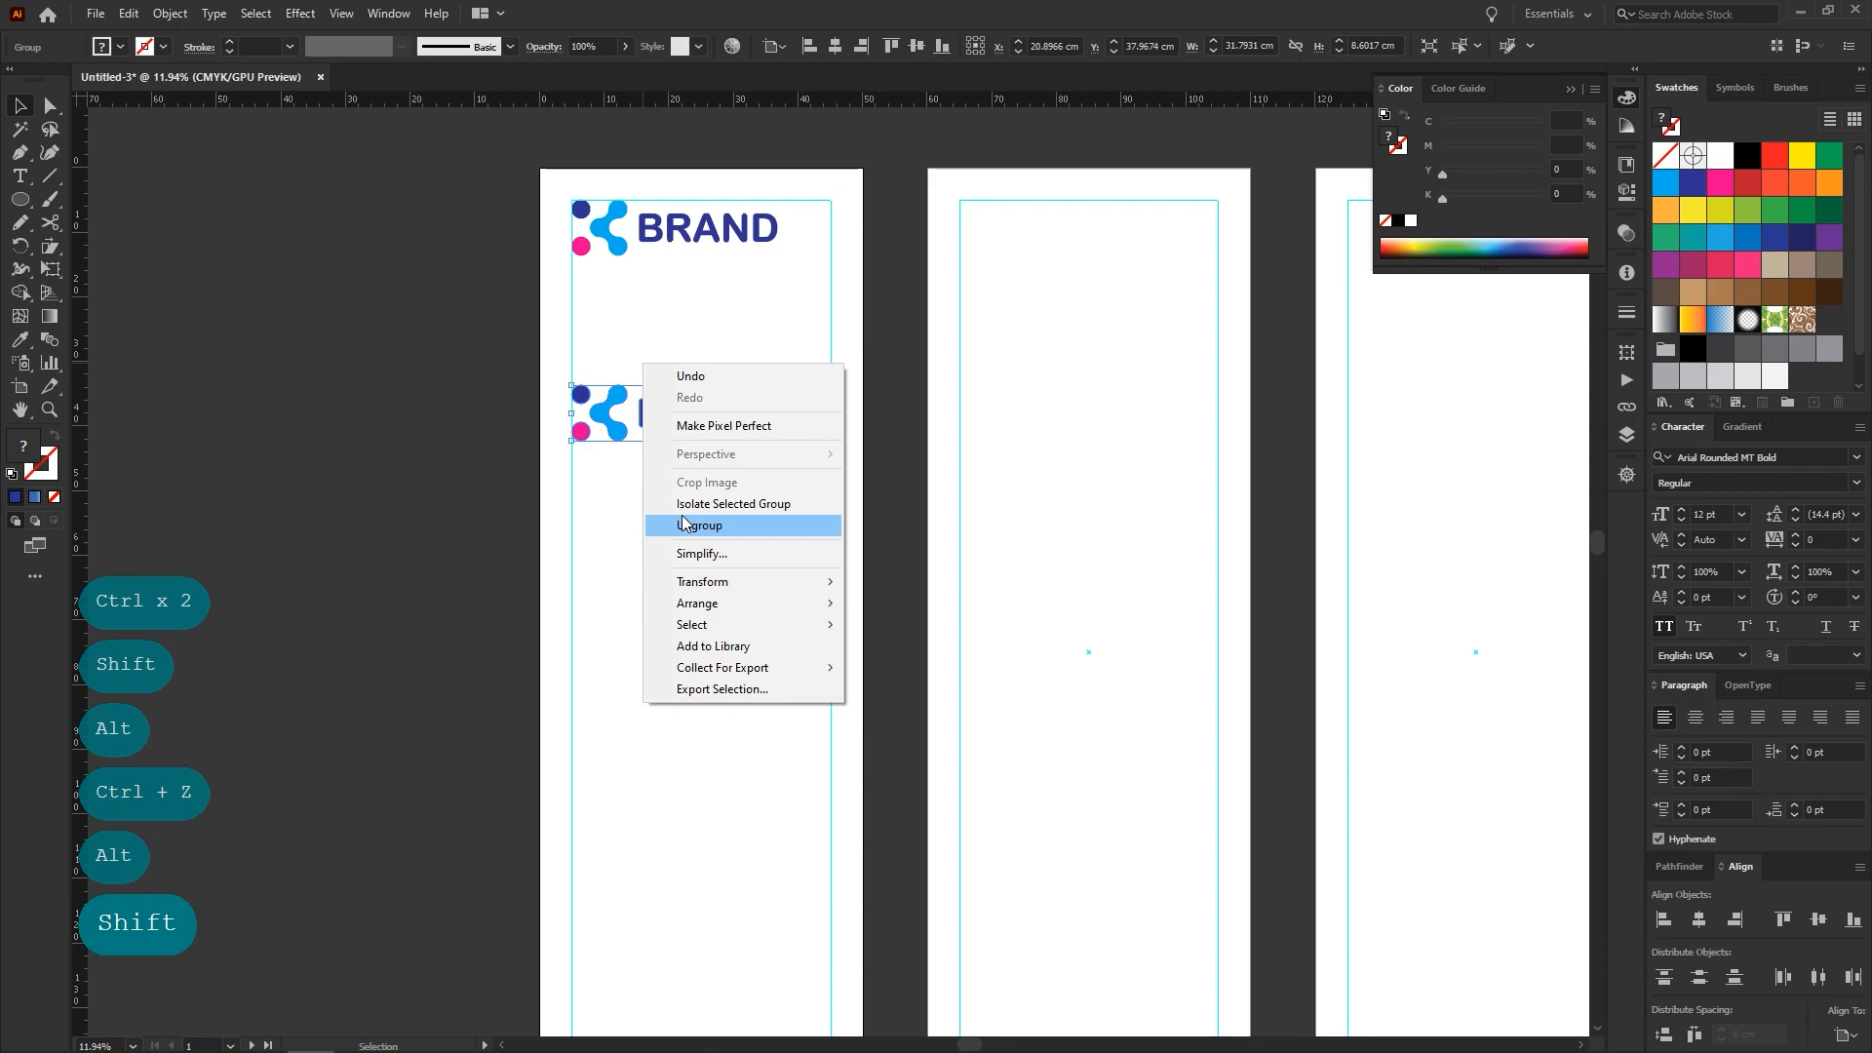
{"action": "left_click", "coordinate": [682, 525]}
{"action": "left_click", "coordinate": [639, 497]}
Delete the two loose circles and the BRAND lettering from the lower logo copy
{"action": "left_click", "coordinate": [582, 430]}
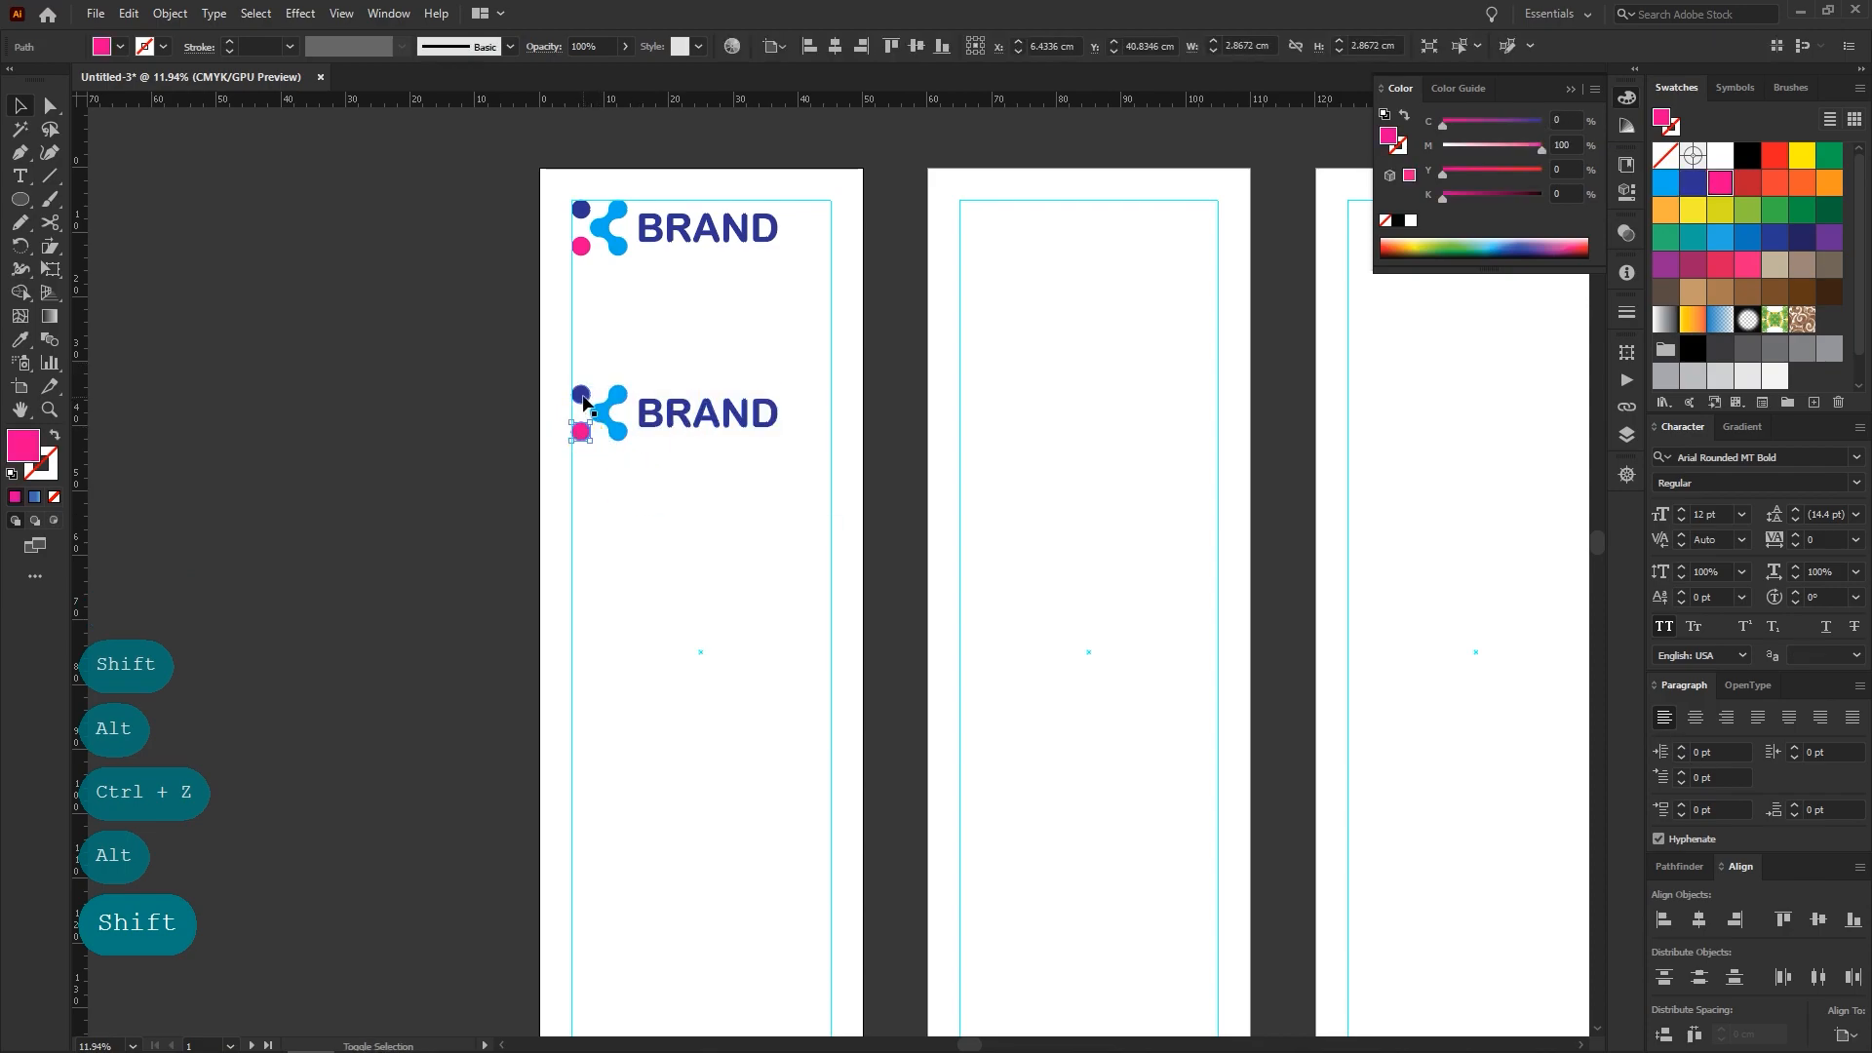
{"action": "left_click", "coordinate": [581, 394], "text": "shift"}
{"action": "left_click", "coordinate": [709, 401], "text": "shift"}
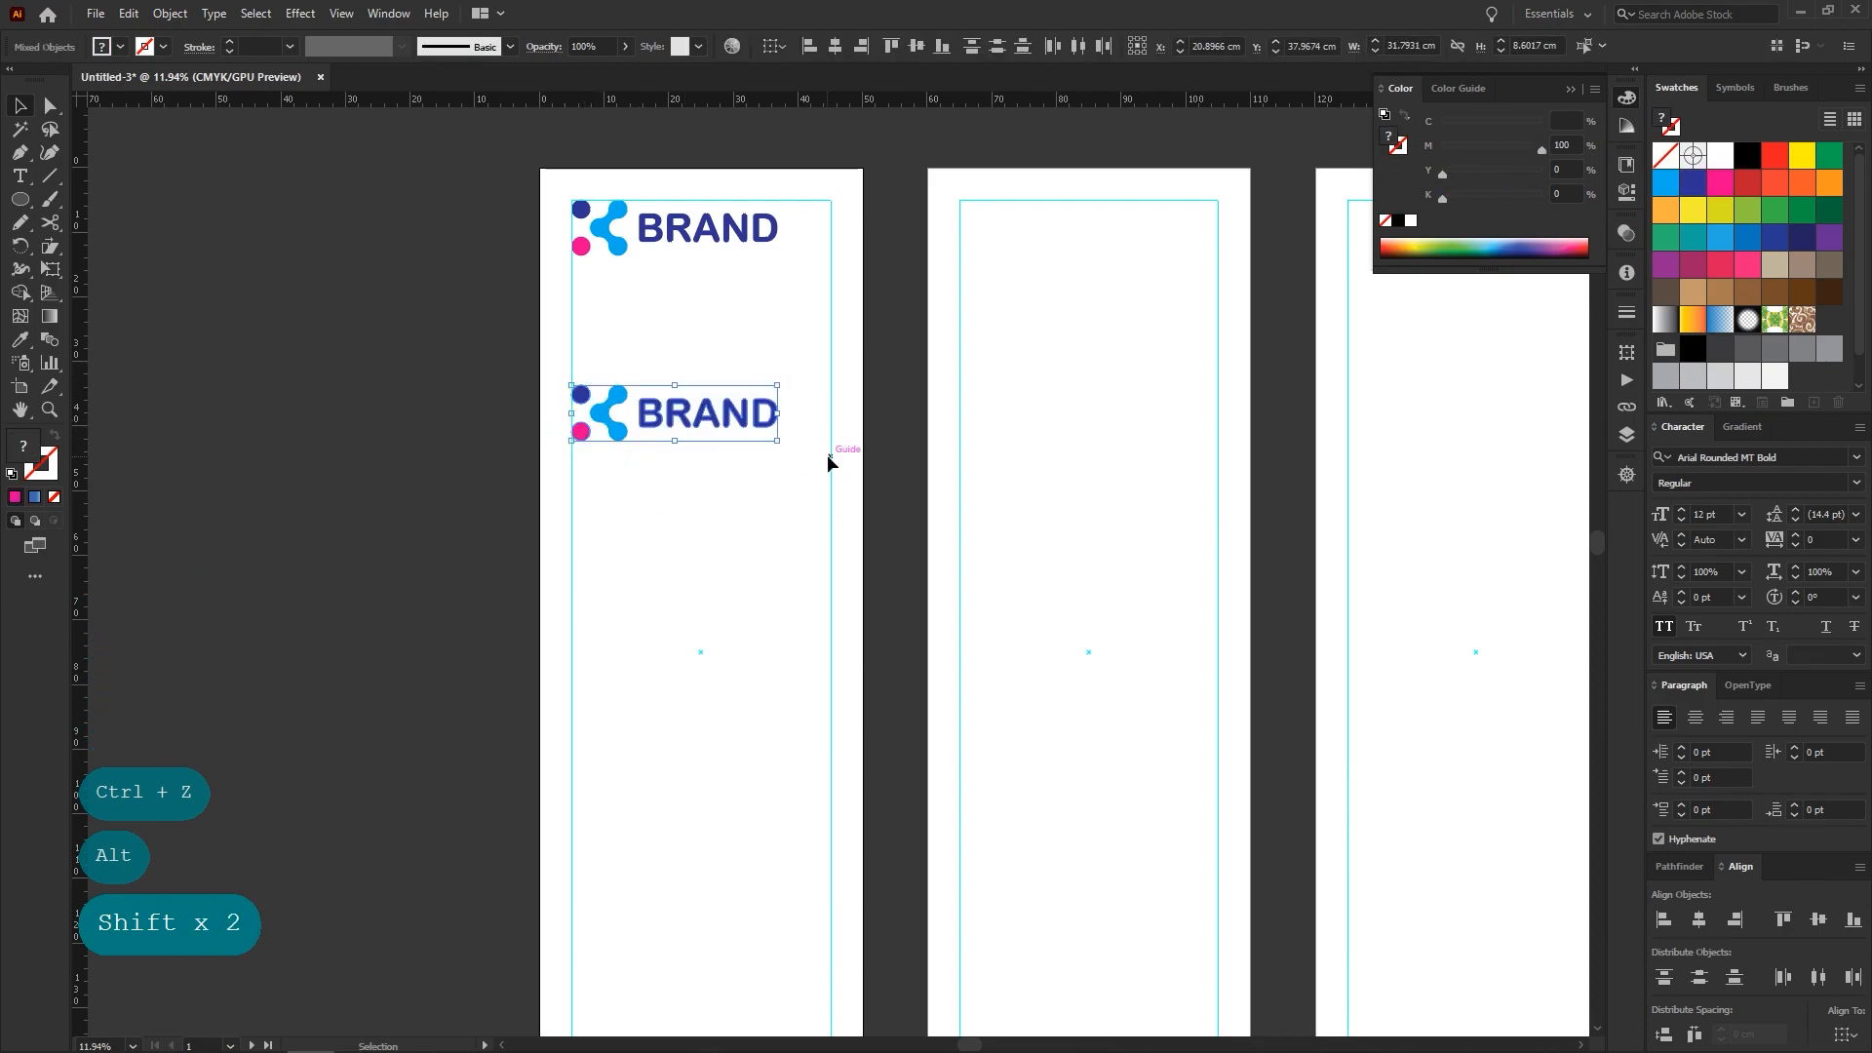
{"action": "key", "text": "BackSpace"}
Move the remaining cyan shape to the middle of the artboard's upper half and enlarge it proportionally to about 35.5 × 53.3 cm
{"action": "left_click", "coordinate": [612, 415]}
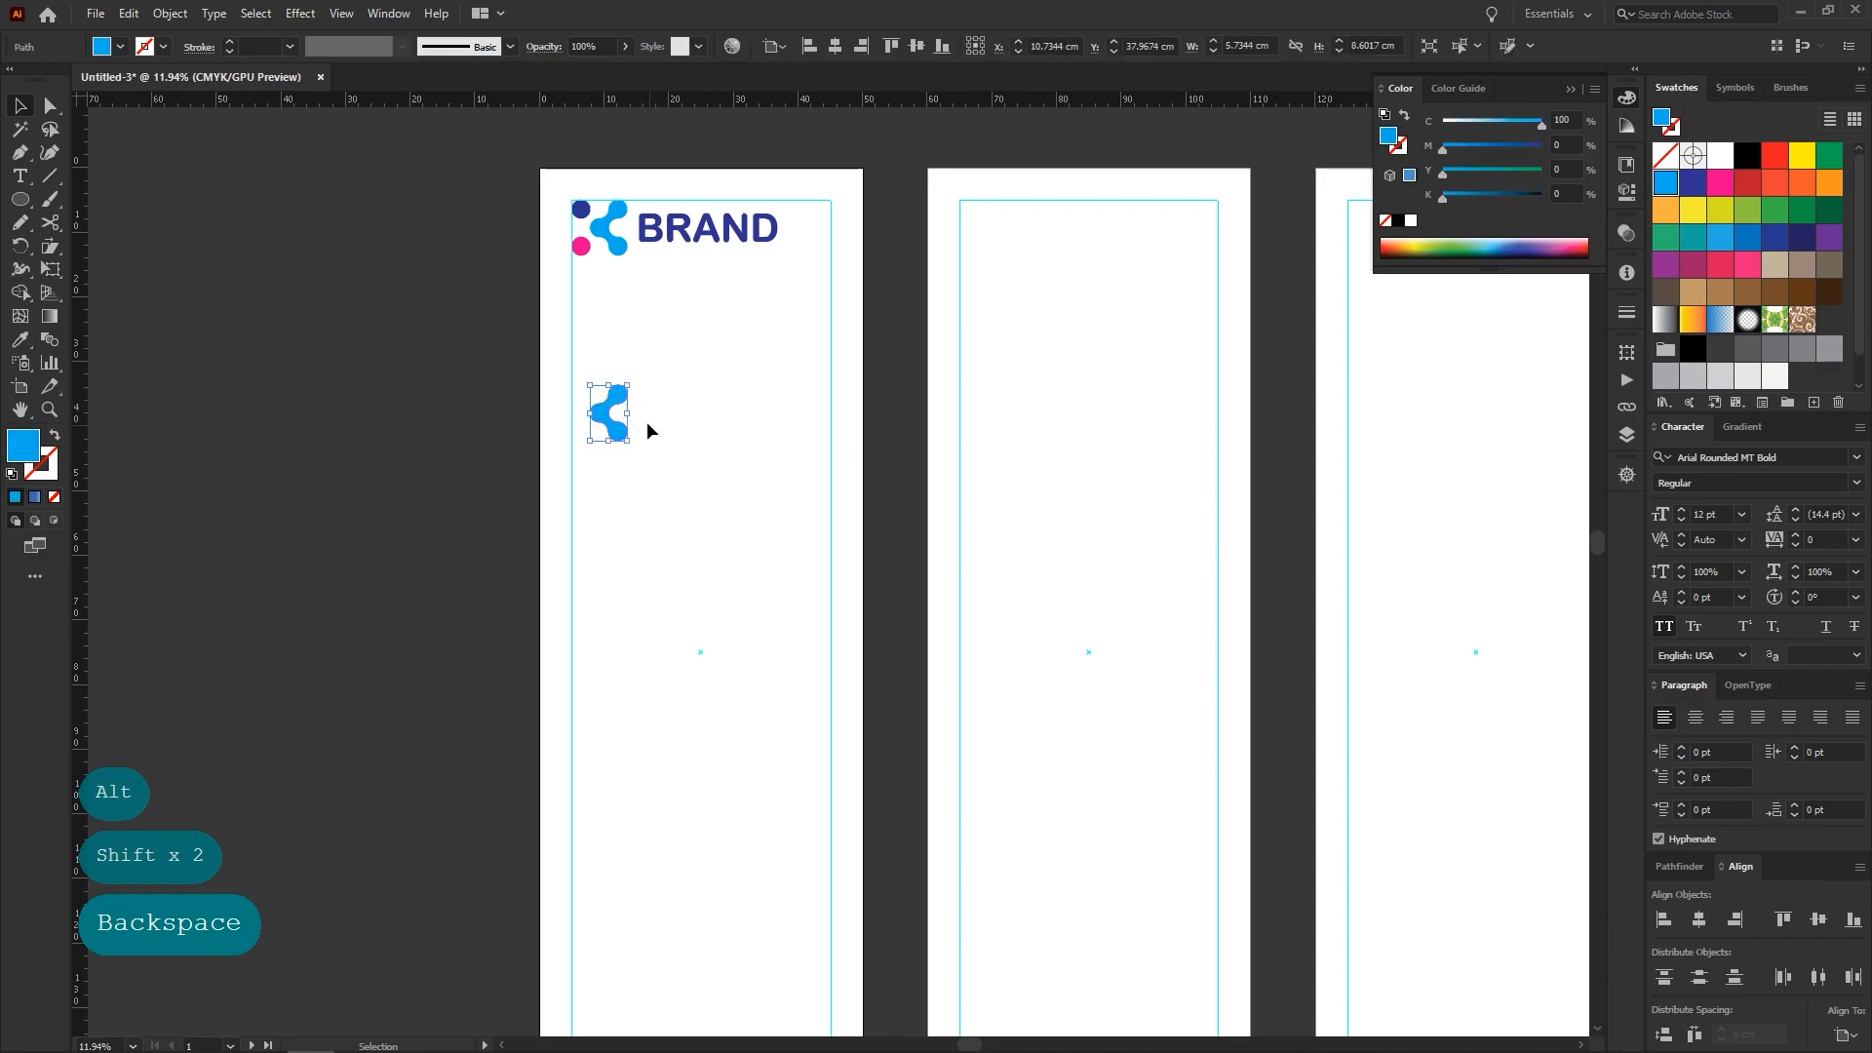
{"action": "left_click_drag", "start_coordinate": [632, 412], "coordinate": [721, 417]}
{"action": "left_click_drag", "start_coordinate": [719, 501], "coordinate": [820, 589]}
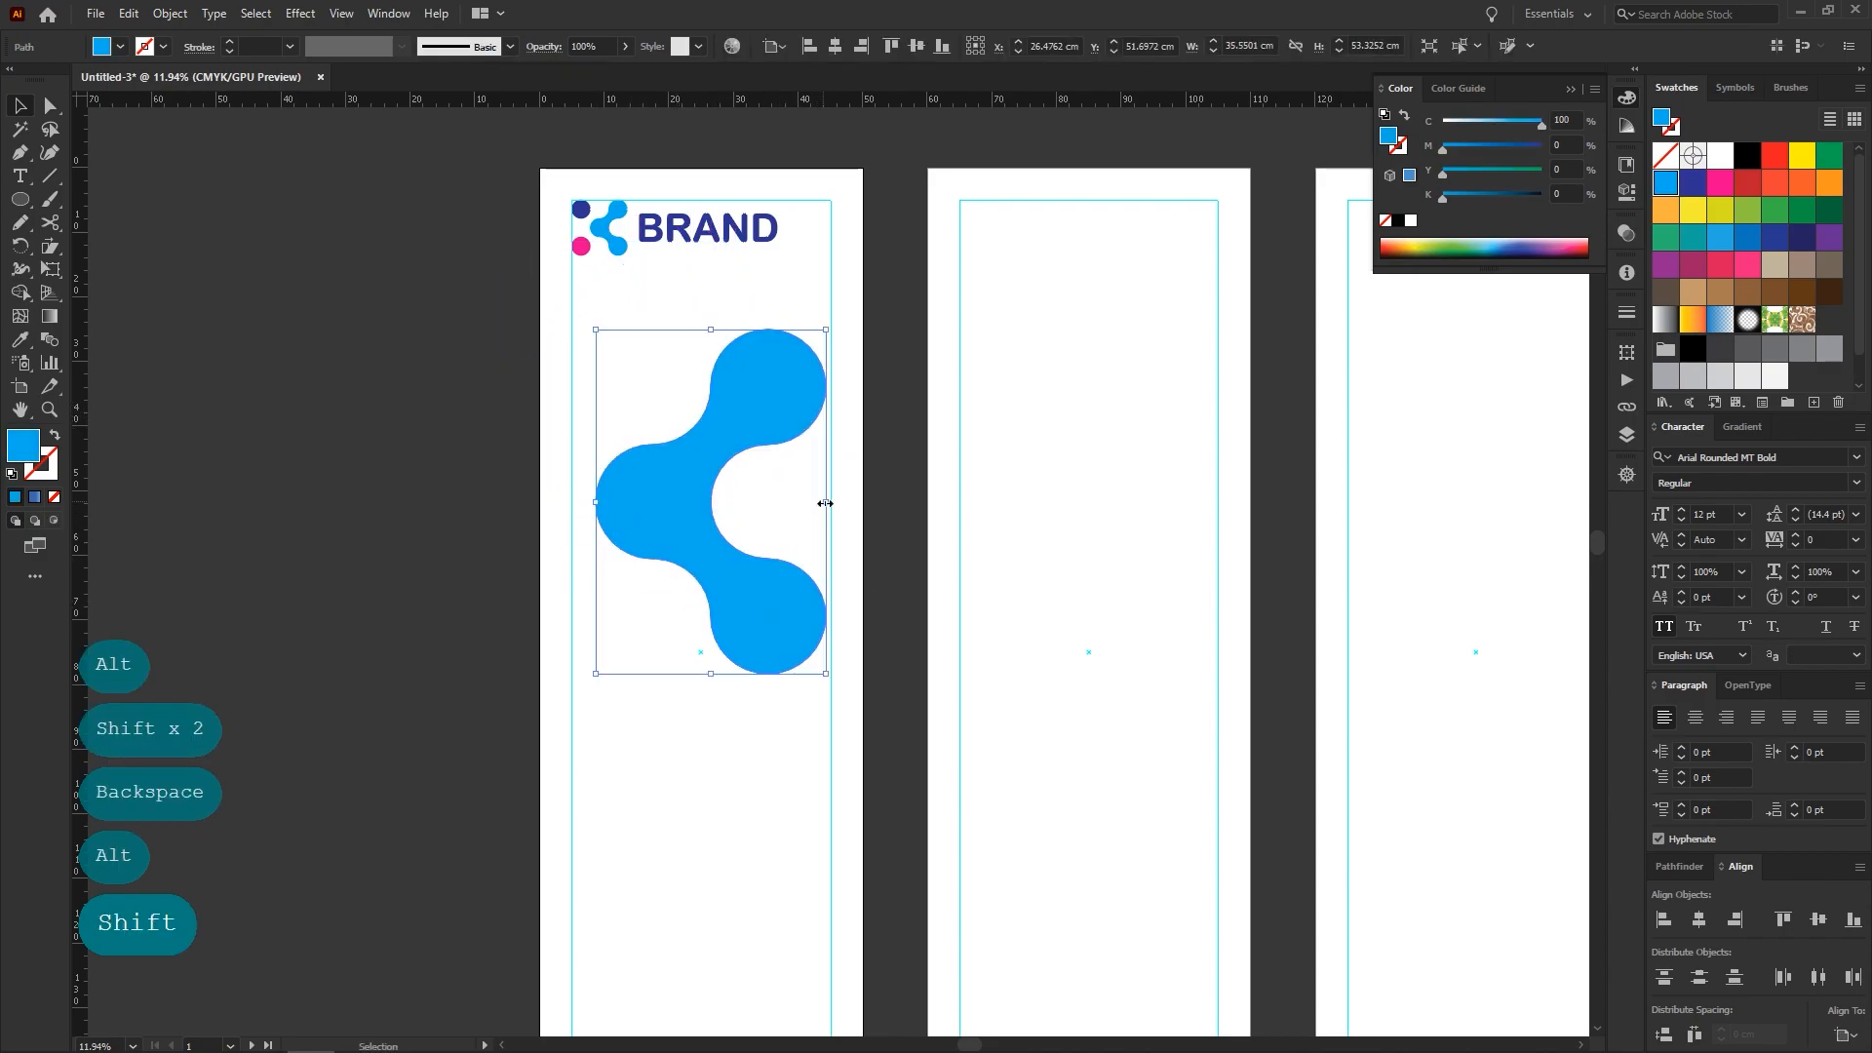
Enlarge the cyan shape proportionally to about 57 × 85.4 cm and fit it into the lower-right corner of the first artboard's margins
{"action": "left_click_drag", "start_coordinate": [825, 502], "coordinate": [830, 502]}
{"action": "left_click_drag", "start_coordinate": [591, 510], "coordinate": [543, 282]}
{"action": "left_click_drag", "start_coordinate": [765, 531], "coordinate": [781, 777]}
{"action": "left_click_drag", "start_coordinate": [853, 459], "coordinate": [777, 447]}
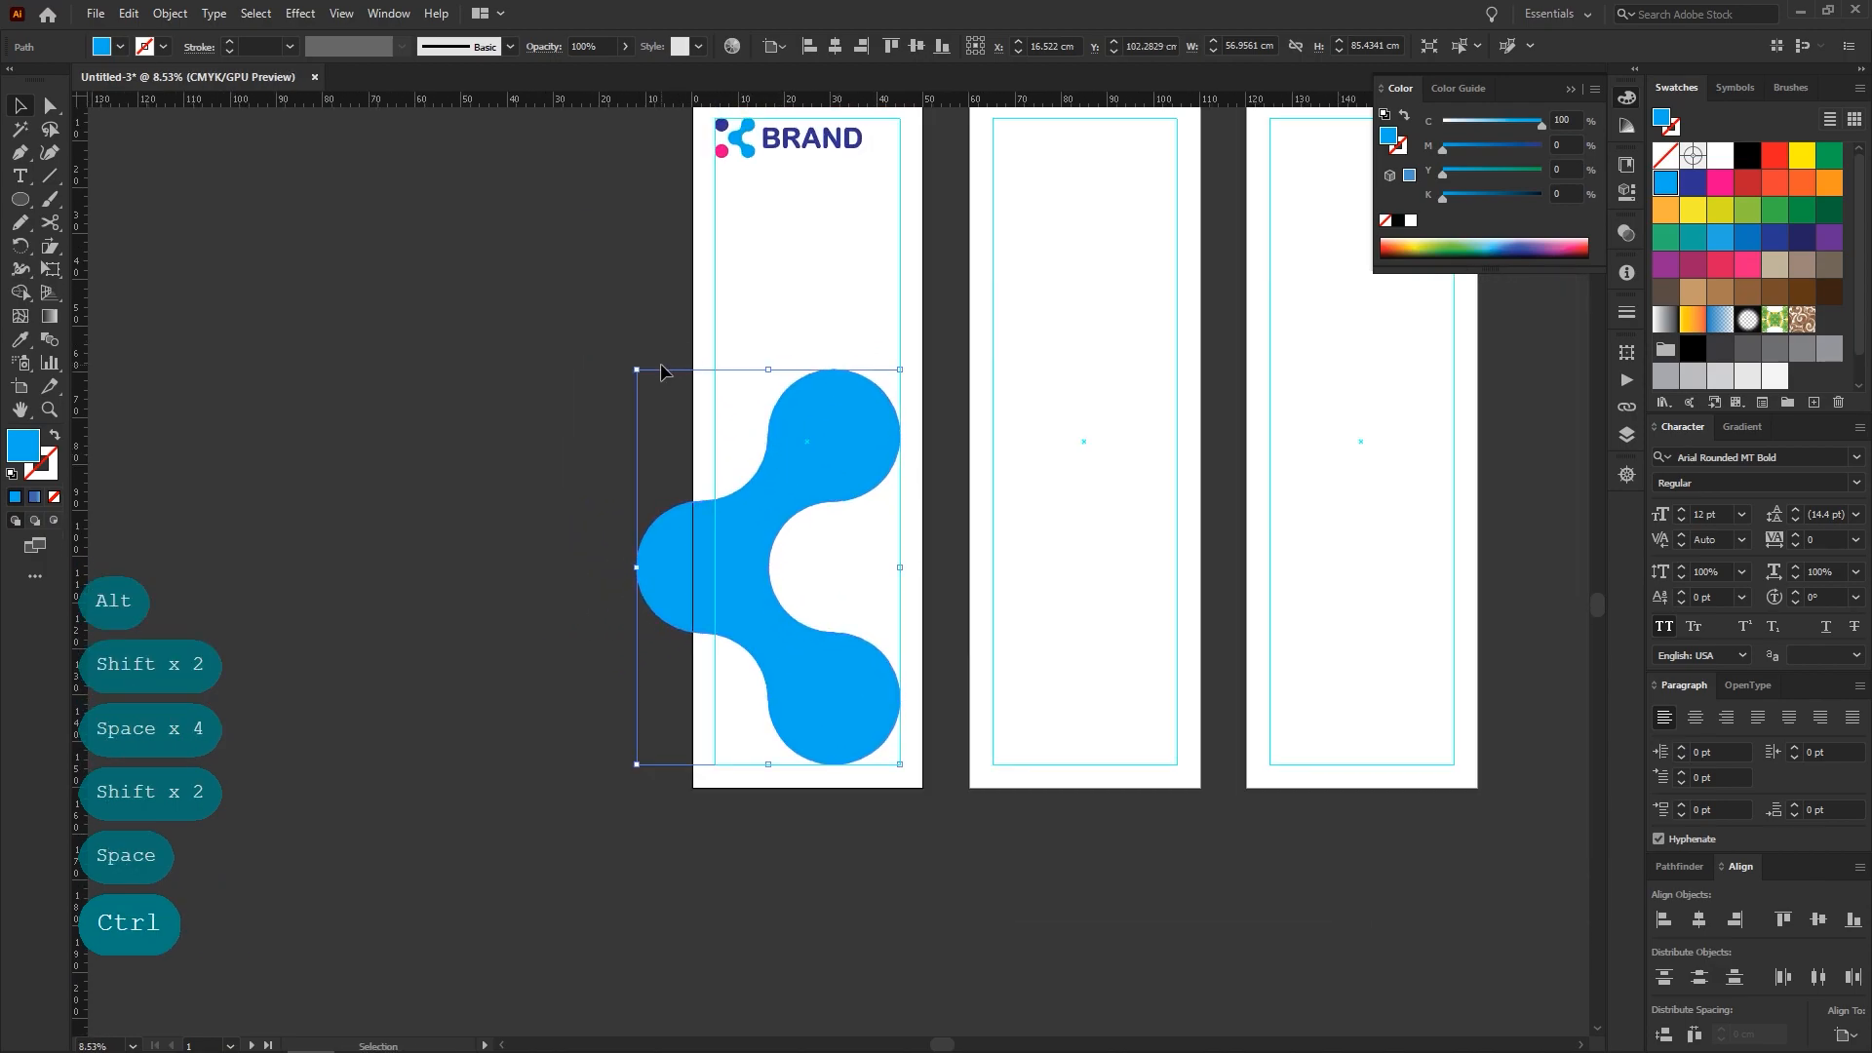
Enlarge the cyan shape to about 79.6 × 119.3 cm so its two right-hand lobes span the first artboard's margins
{"action": "left_click_drag", "start_coordinate": [636, 371], "coordinate": [430, 191]}
{"action": "key", "text": "shift"}
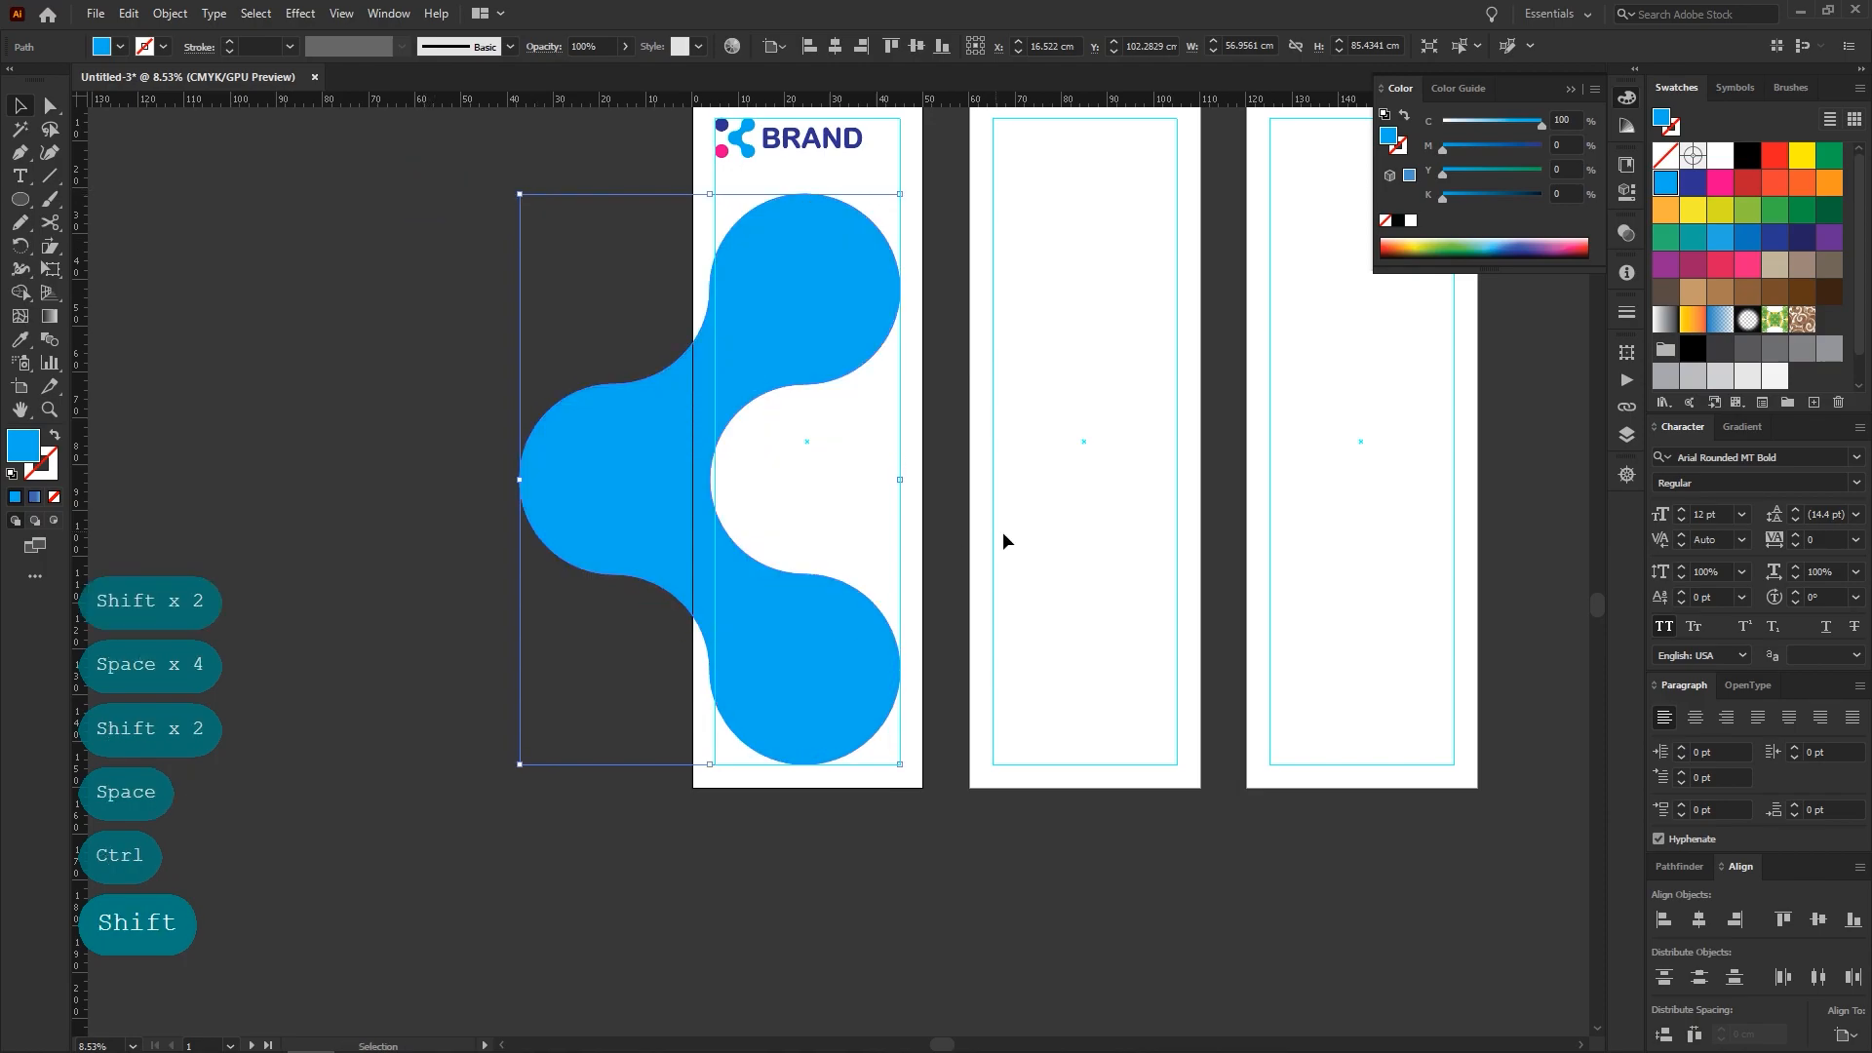
{"action": "left_click", "coordinate": [1005, 530]}
{"action": "left_click_drag", "start_coordinate": [1025, 472], "coordinate": [886, 570]}
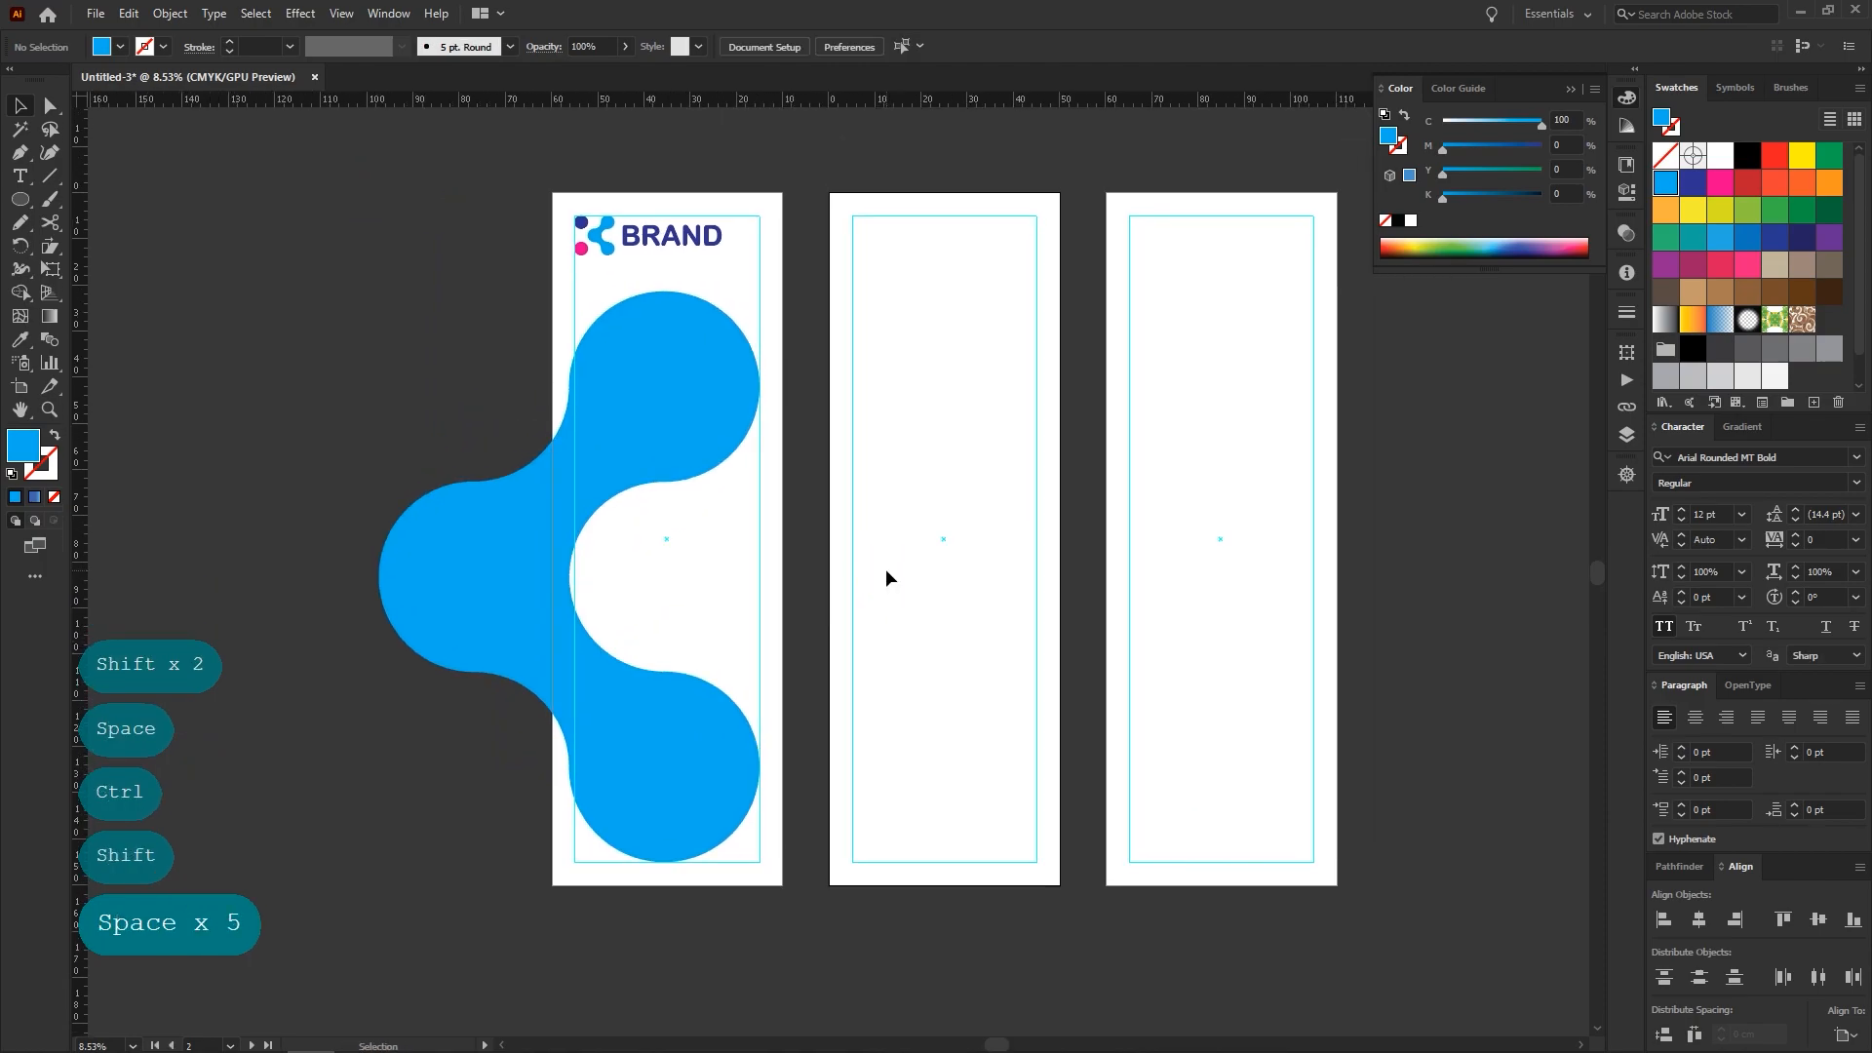
{"action": "left_click", "coordinate": [629, 390]}
{"action": "left_click_drag", "start_coordinate": [378, 288], "coordinate": [392, 311]}
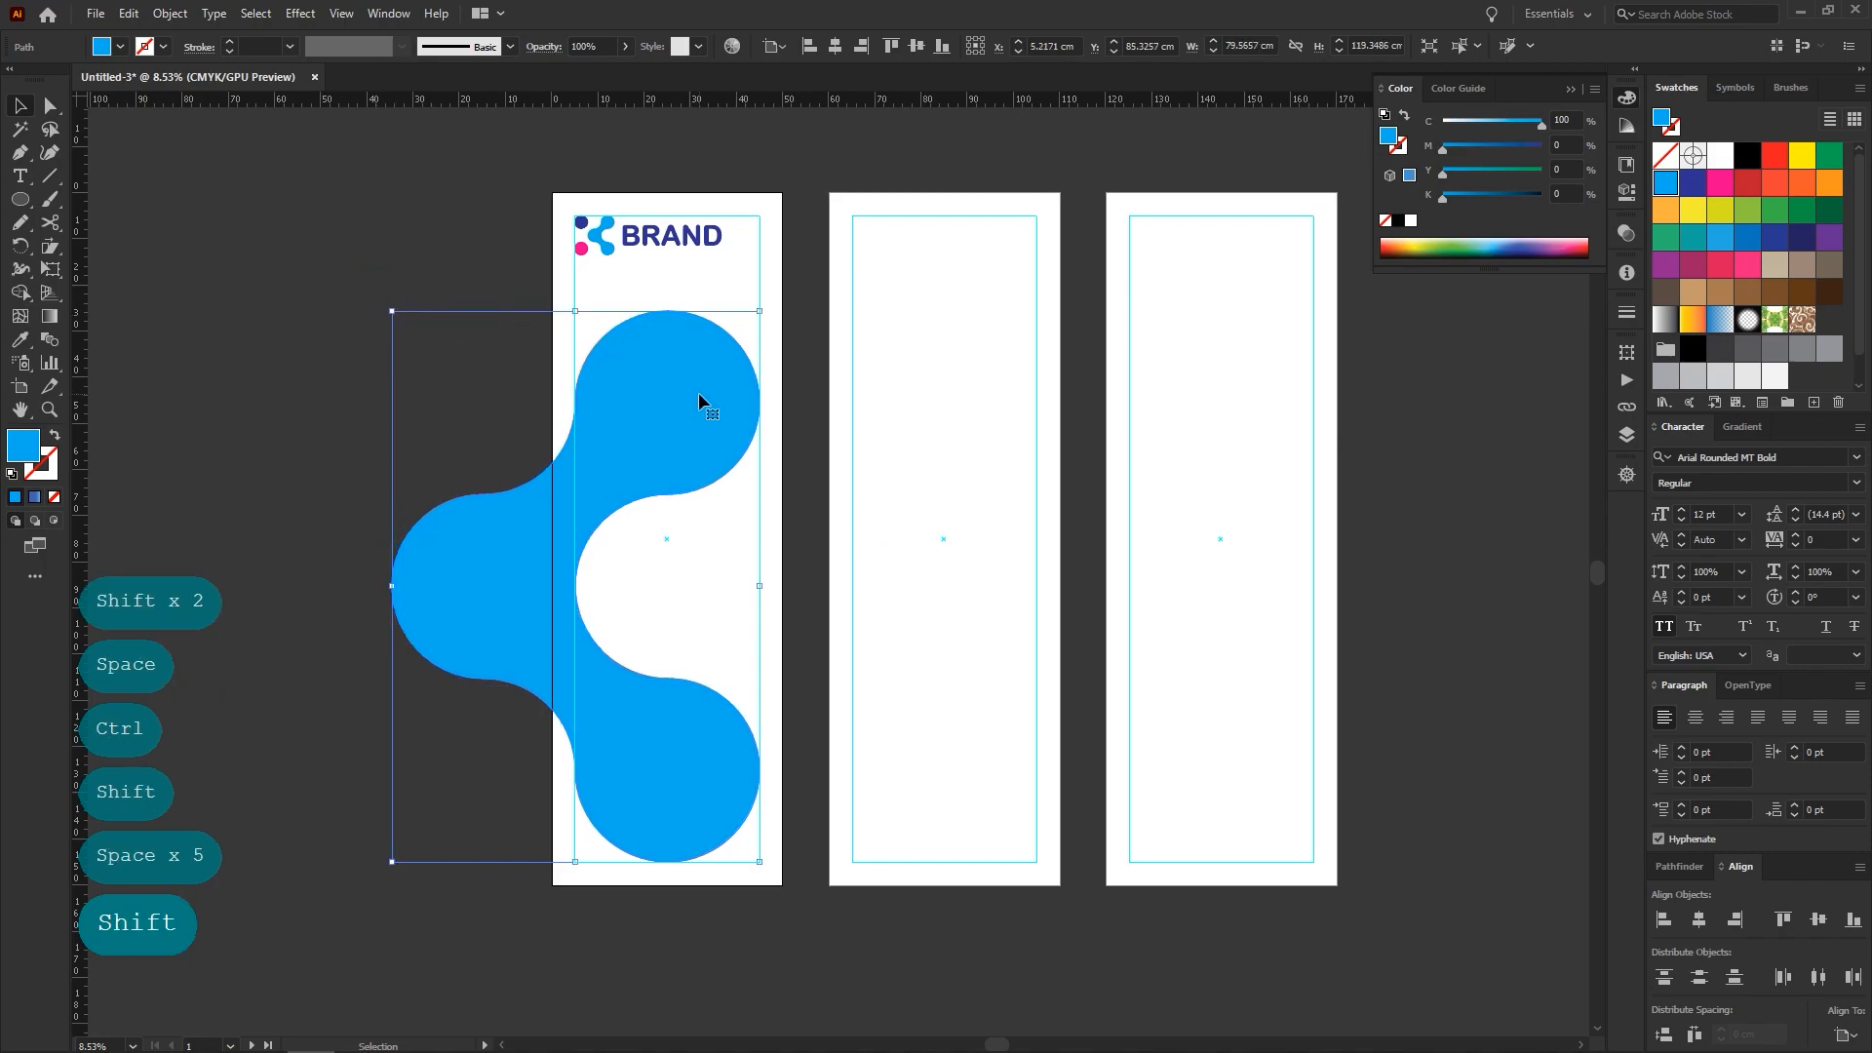
{"action": "left_click", "coordinate": [852, 390]}
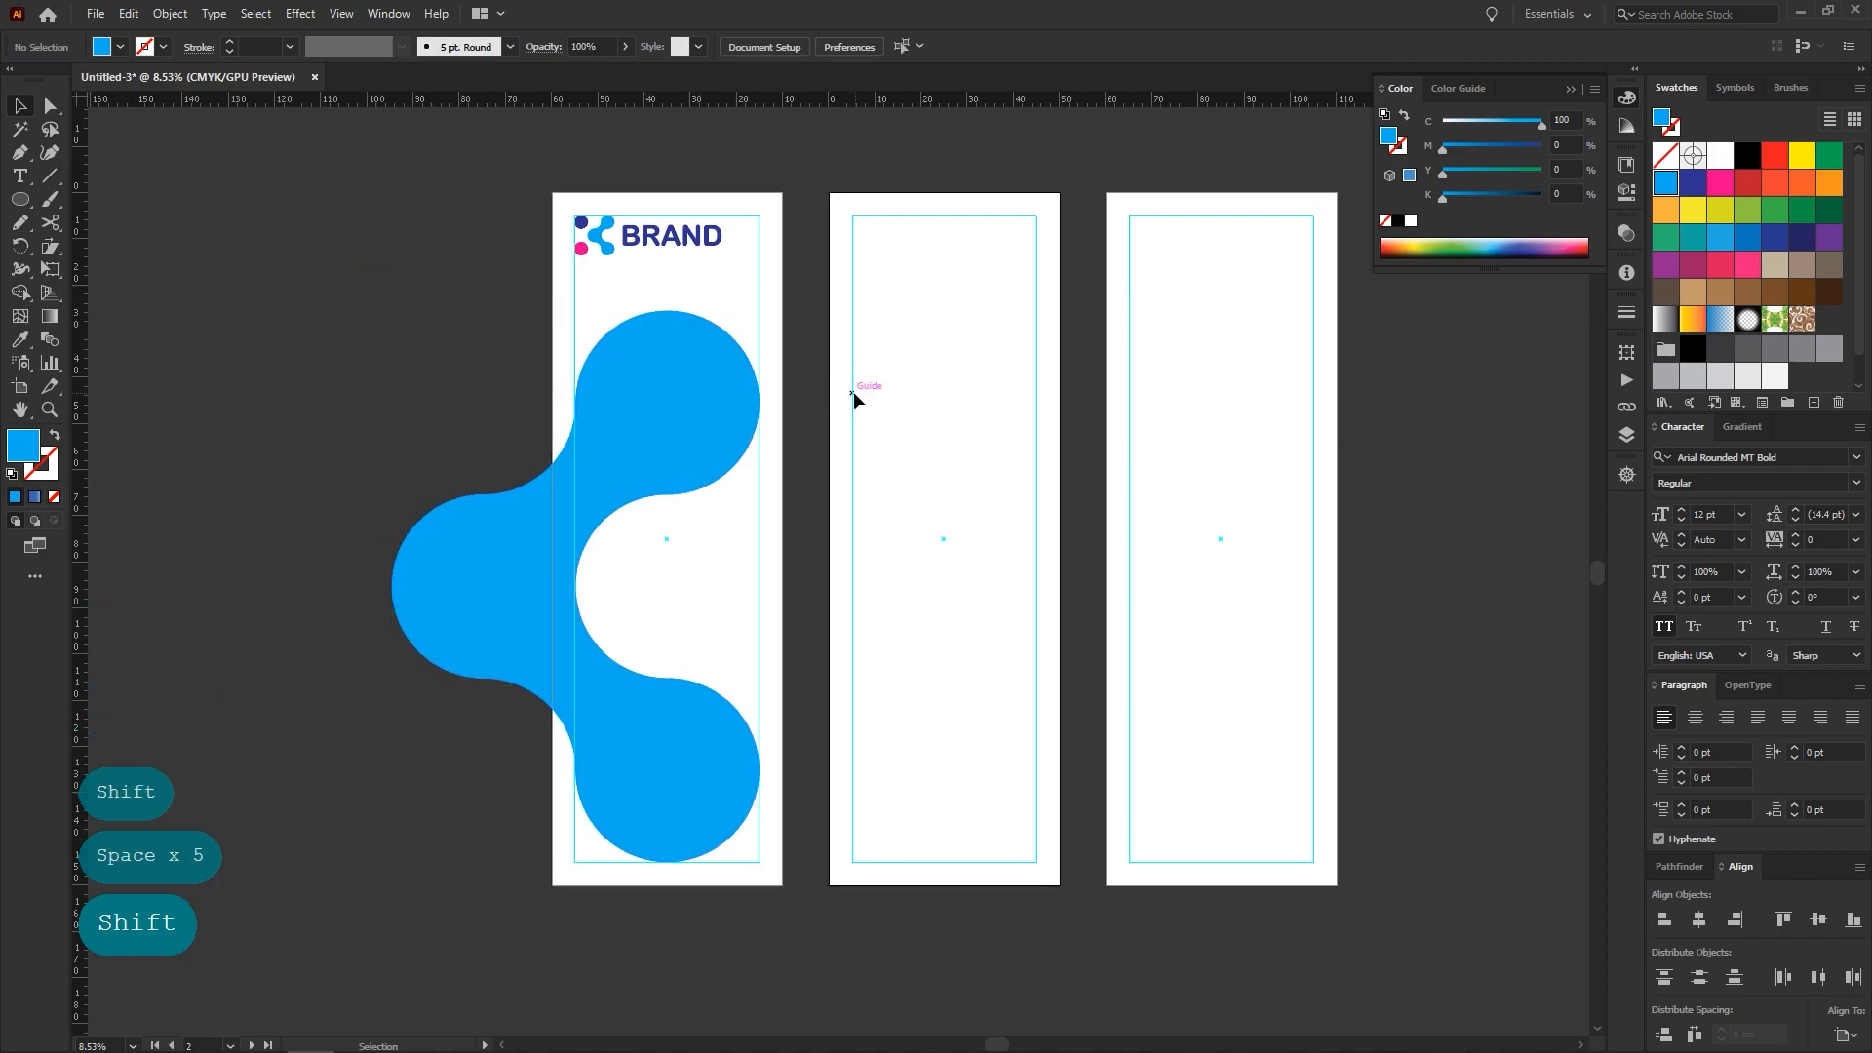
Enlarge the BRAND logo proportionally to span the full width between the first artboard's margins
{"action": "mouse_move", "coordinate": [763, 279]}
{"action": "left_mouse_down"}
{"action": "mouse_move", "coordinate": [687, 213]}
{"action": "mouse_move", "coordinate": [747, 276]}
{"action": "mouse_move", "coordinate": [761, 266]}
{"action": "left_mouse_up"}
{"action": "left_click", "coordinate": [837, 371]}
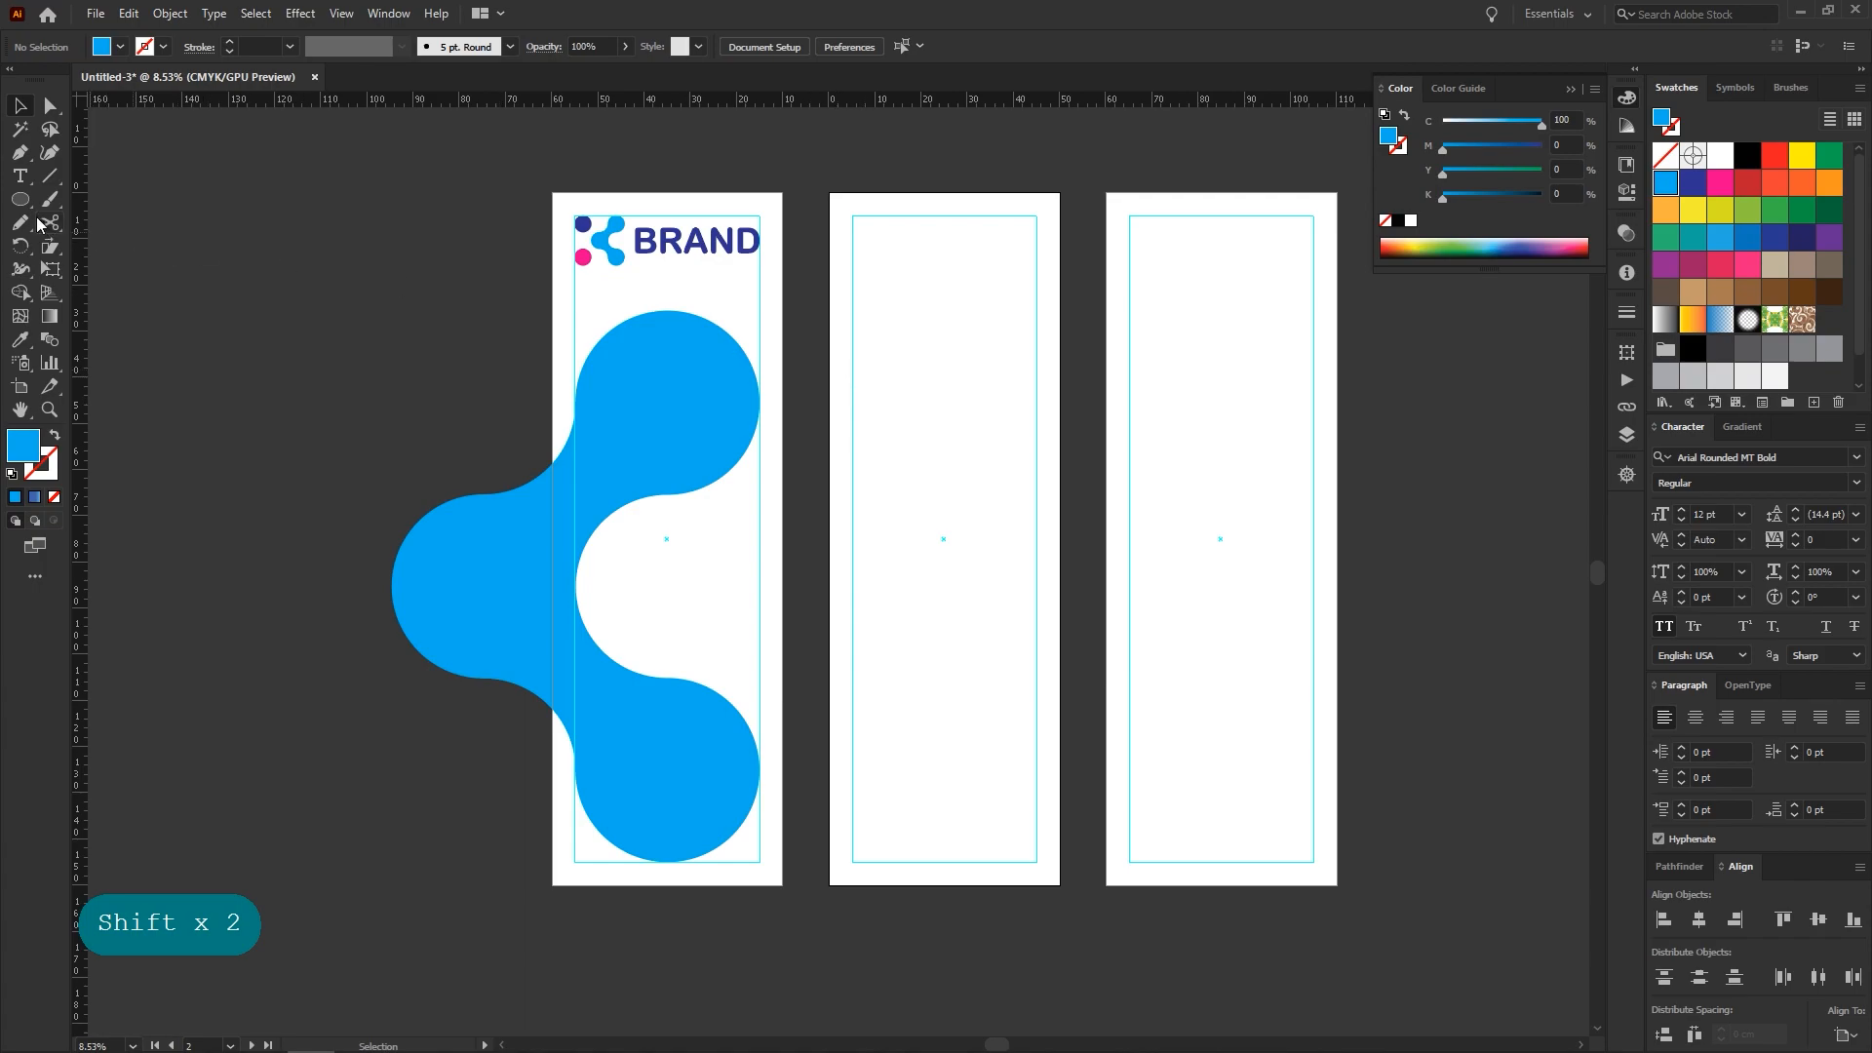
Cover the shape's overhang beyond the first artboard's left edge with a rectangle about 57.6 × 116.6 cm and subtract it with Minus Front
{"action": "left_click_drag", "start_coordinate": [20, 198], "coordinate": [76, 207]}
{"action": "left_click_drag", "start_coordinate": [552, 305], "coordinate": [287, 842]}
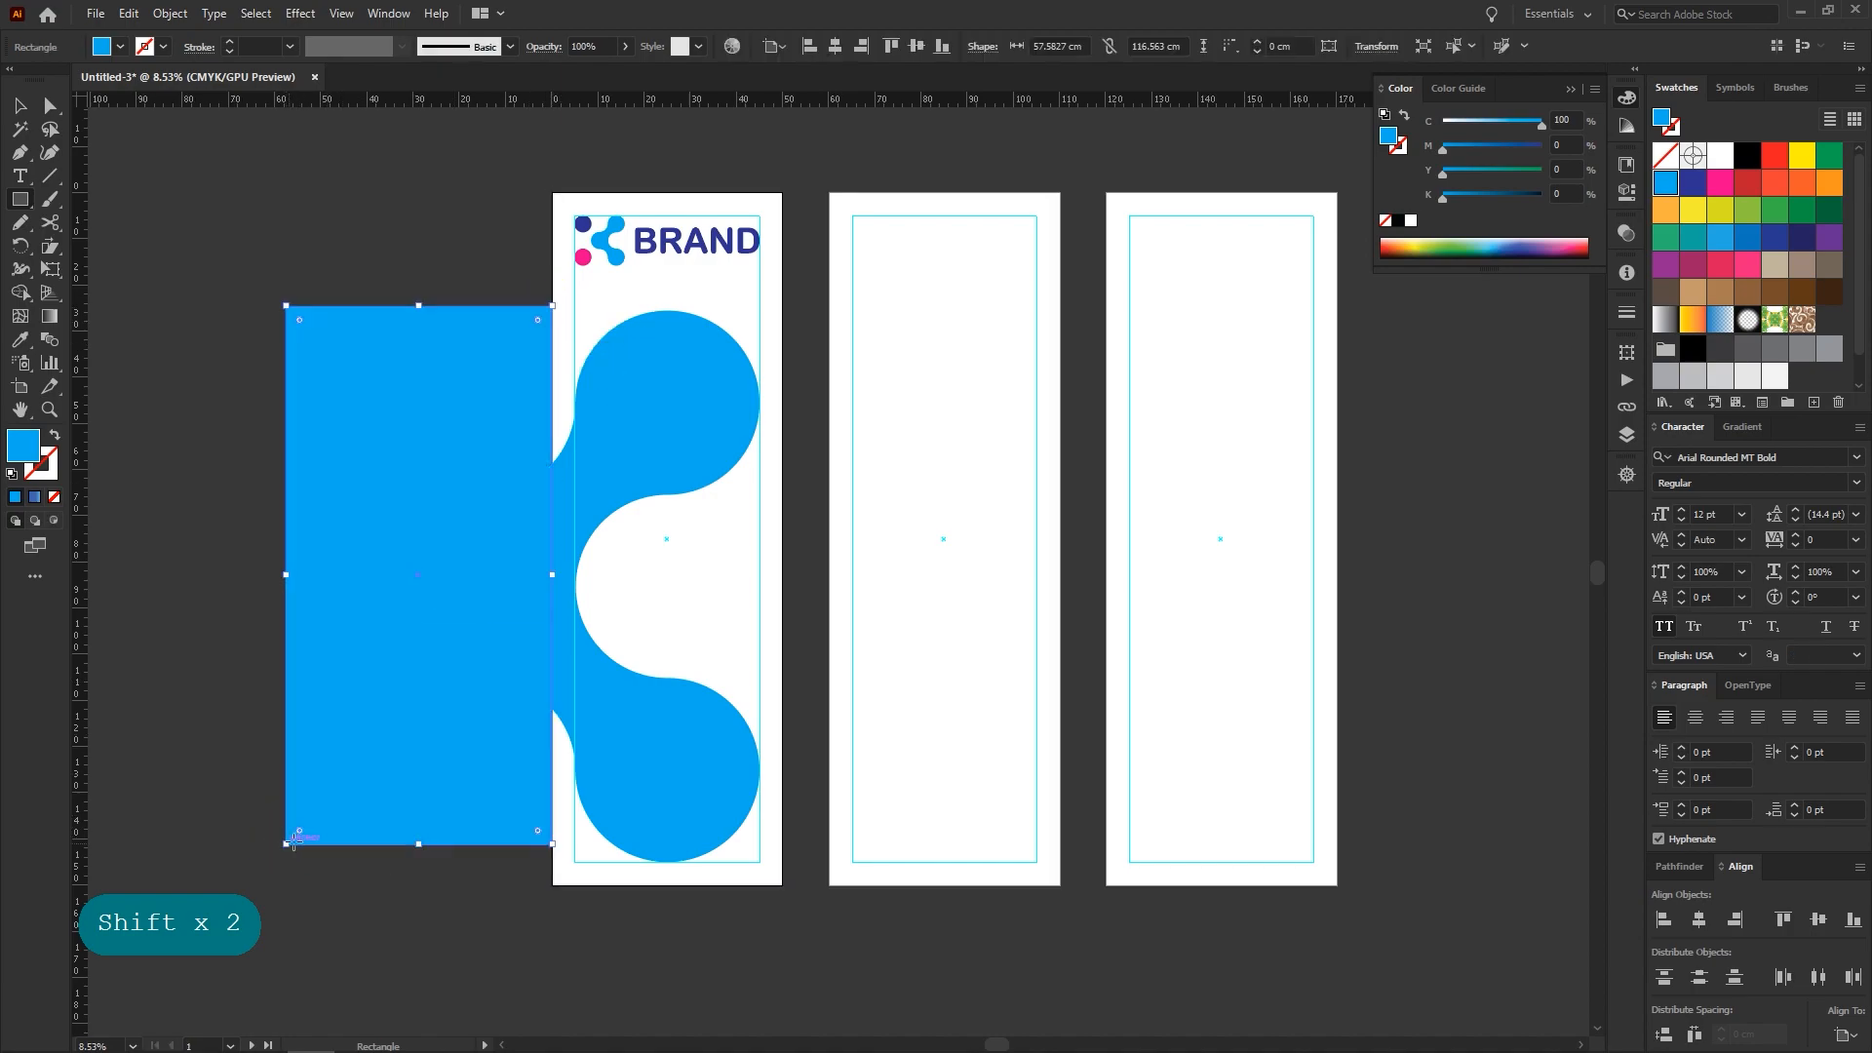
{"action": "left_click", "coordinate": [21, 106]}
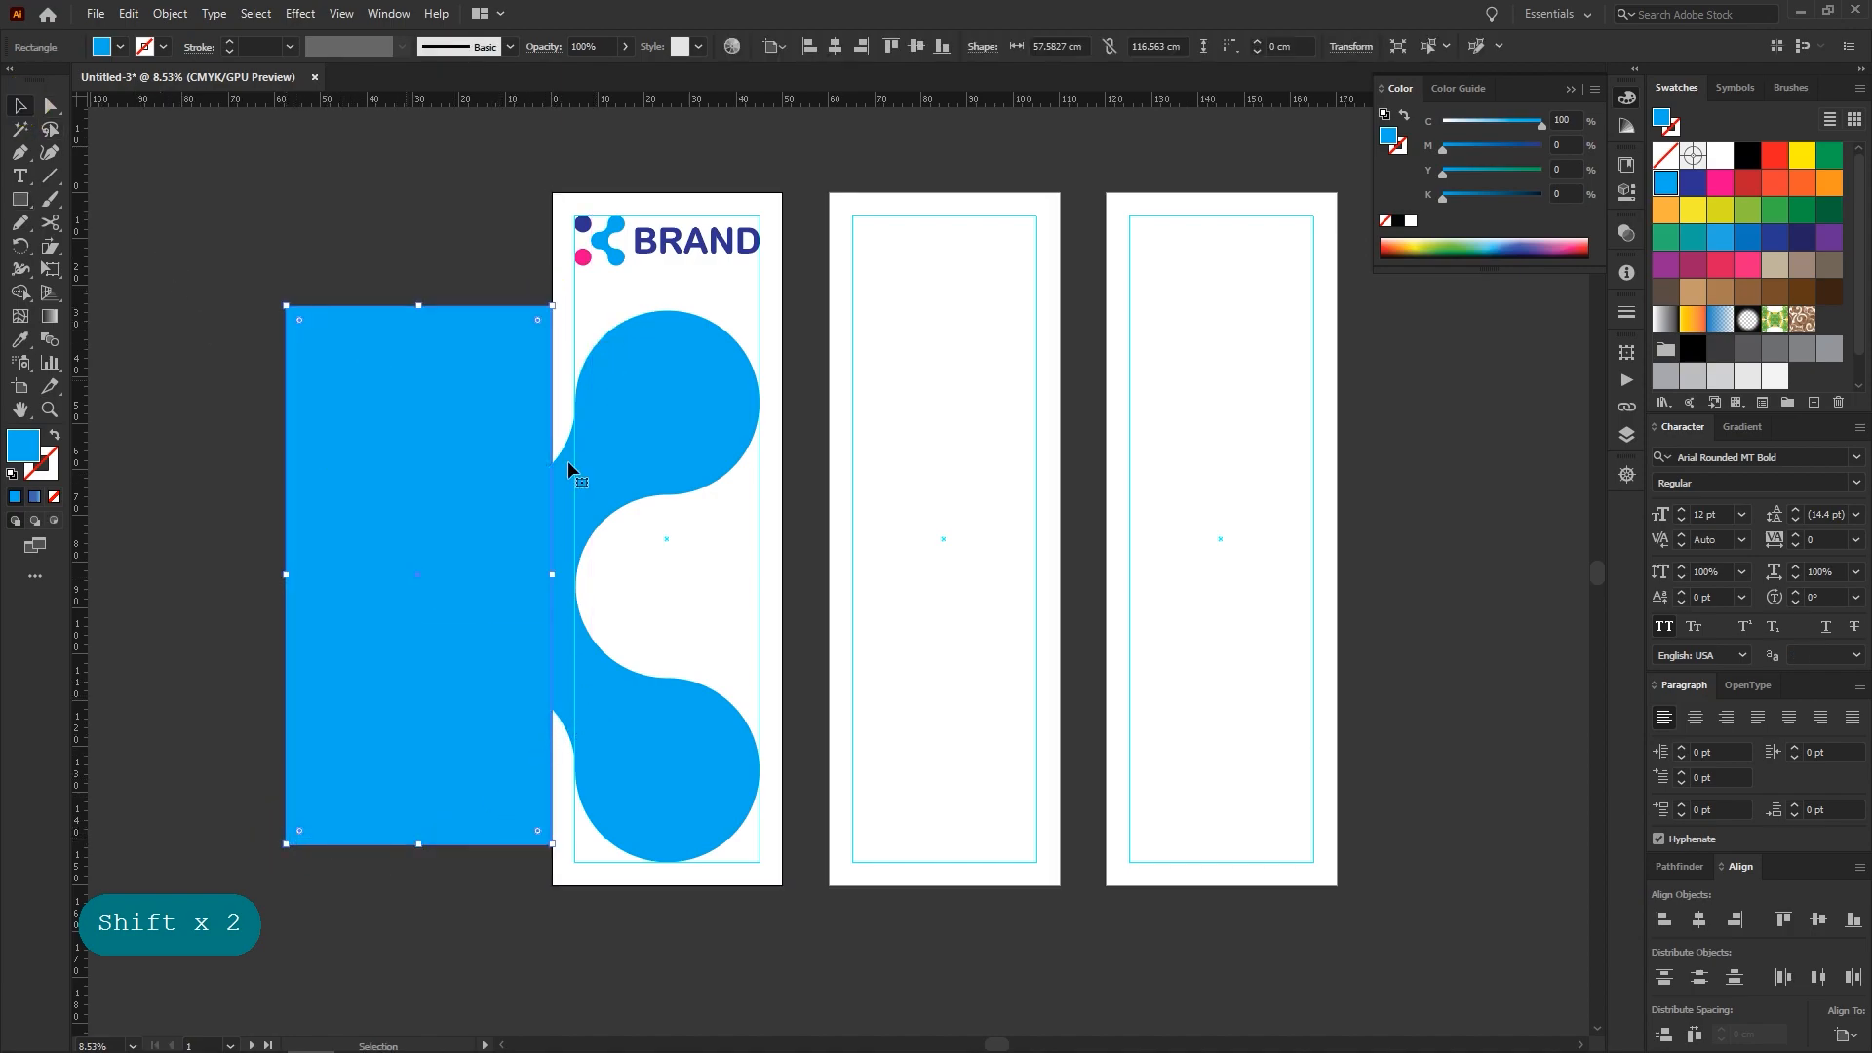
{"action": "left_click", "coordinate": [618, 472], "text": "shift"}
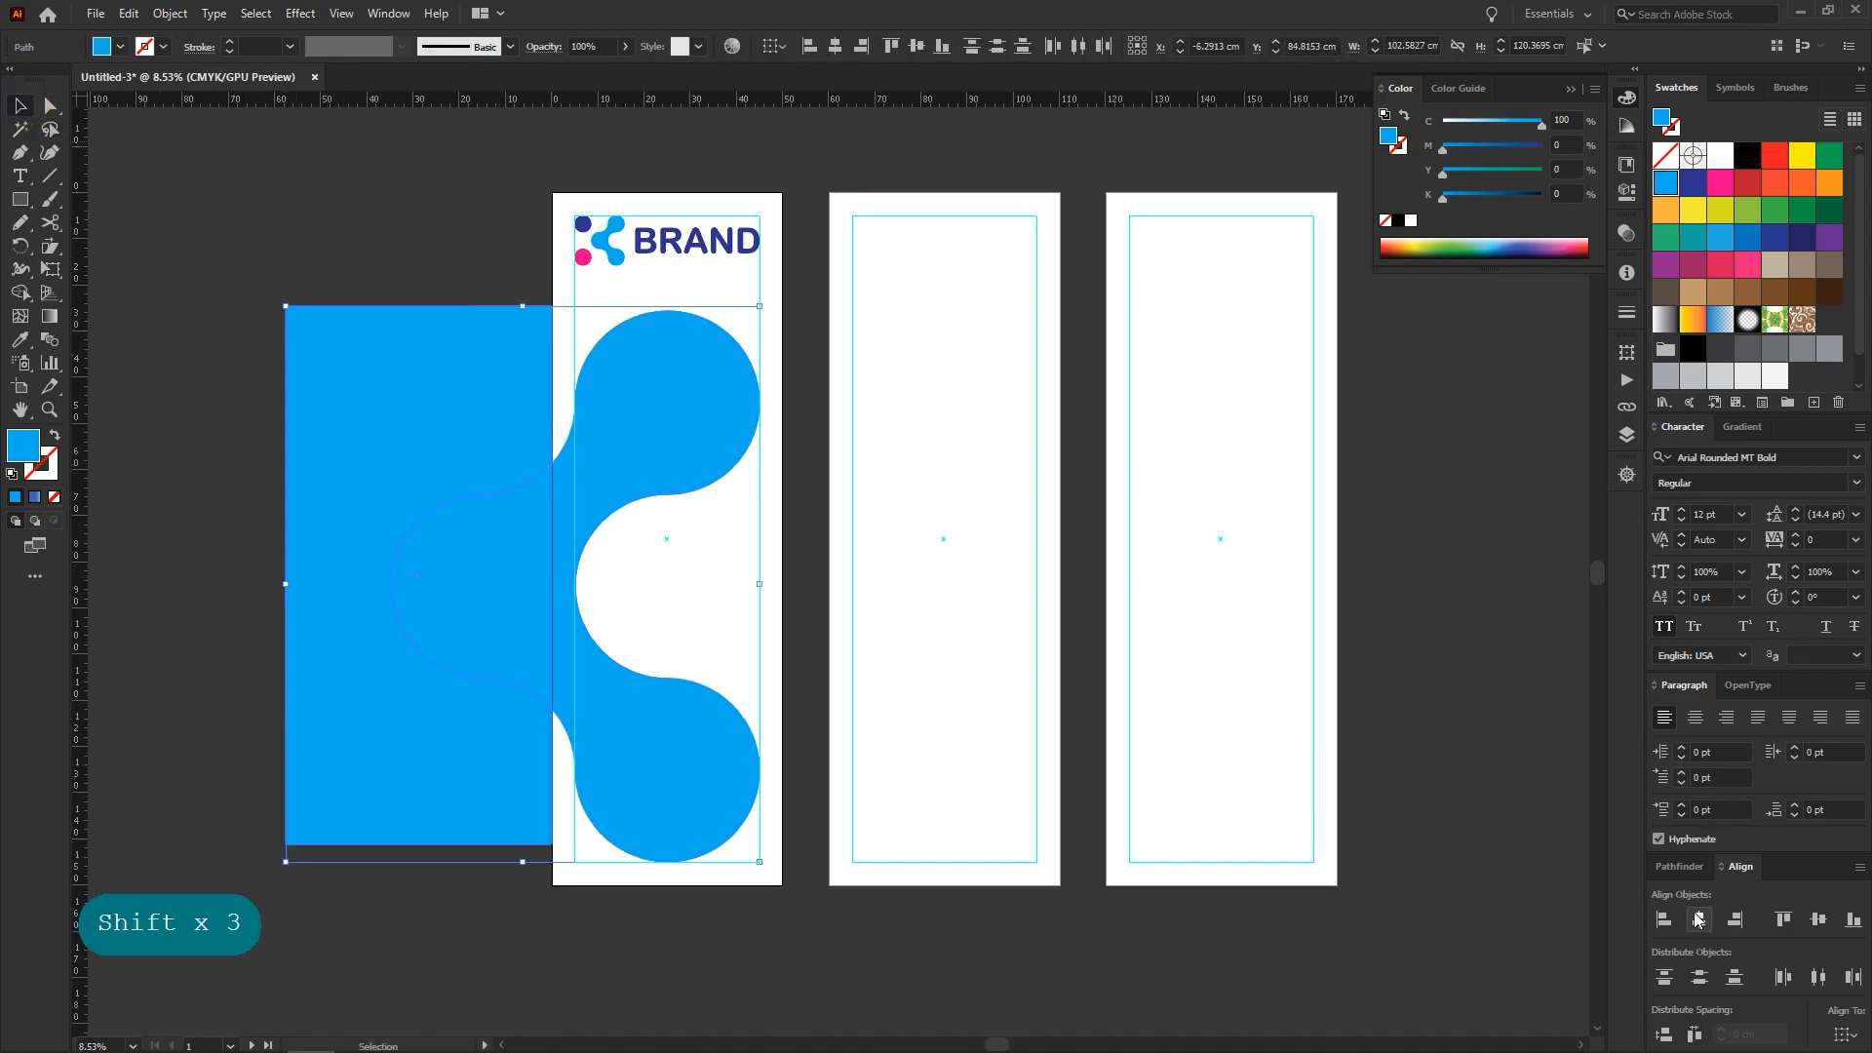
{"action": "left_click", "coordinate": [1685, 868]}
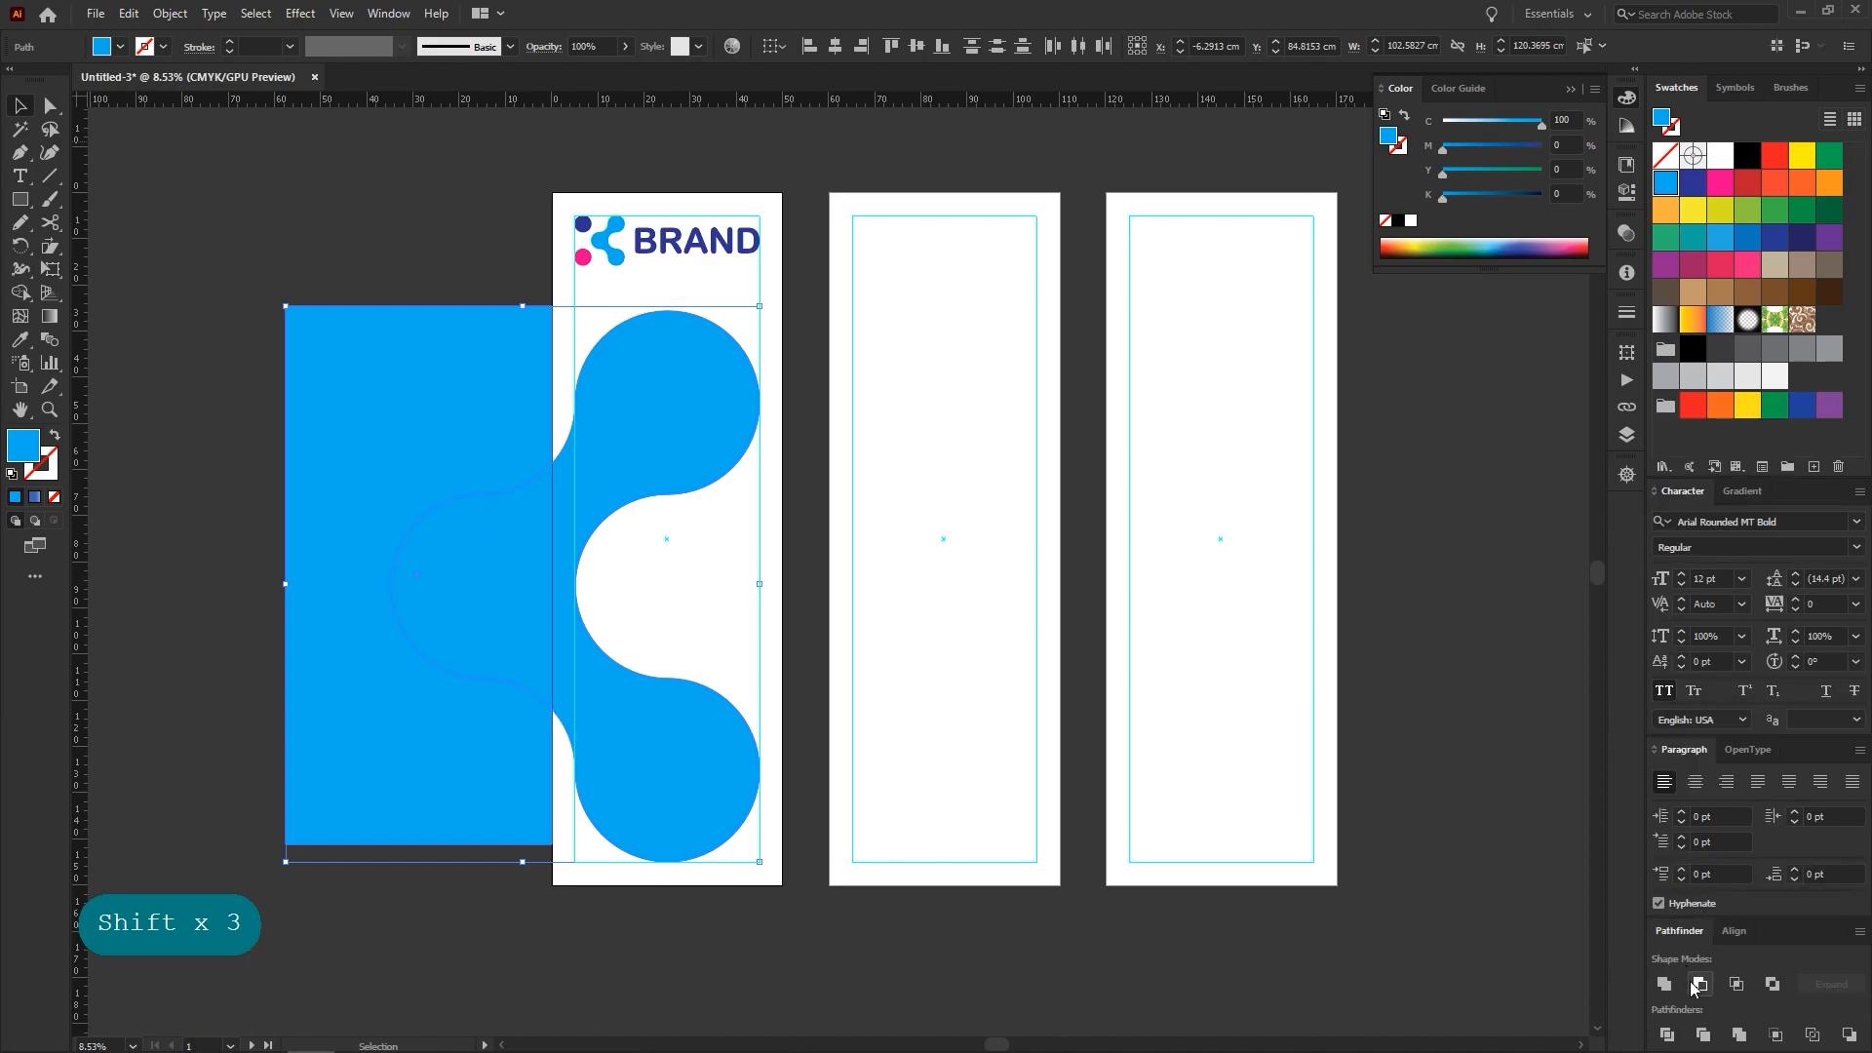
{"action": "left_click", "coordinate": [1698, 984]}
{"action": "left_click", "coordinate": [1015, 614]}
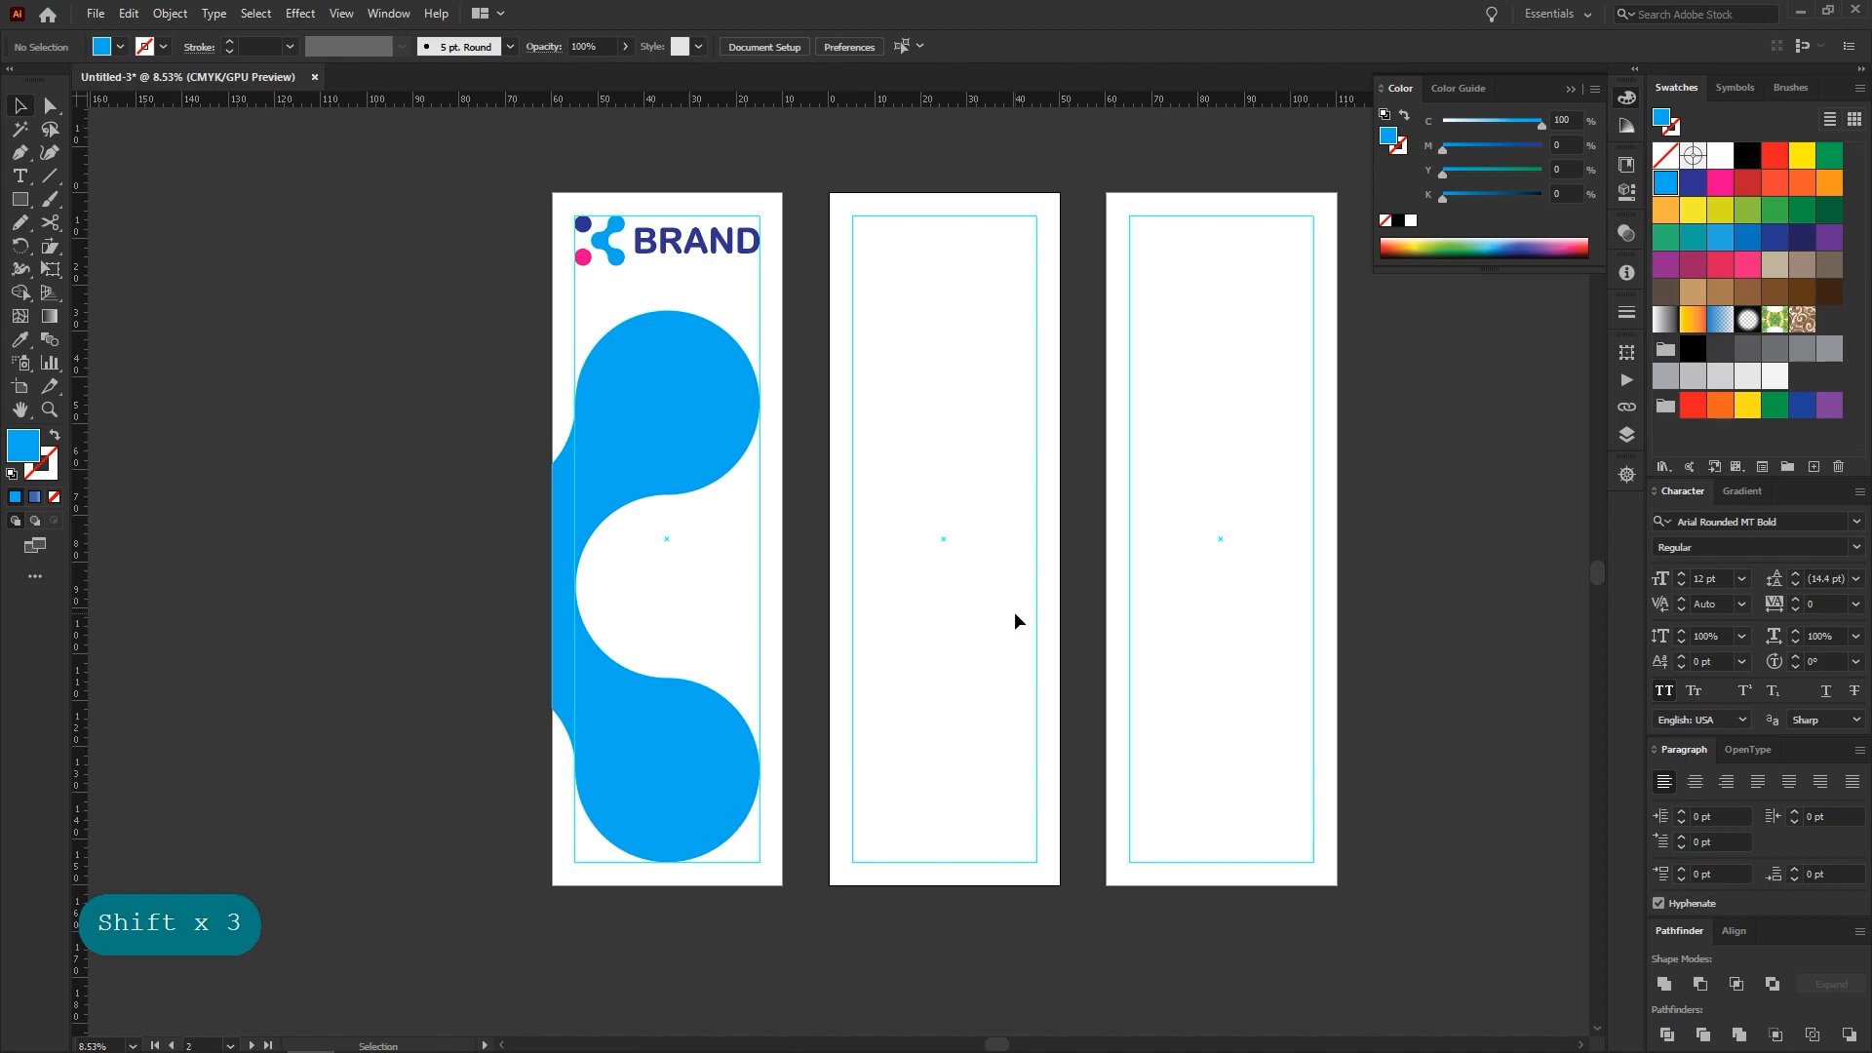
Fill the trimmed shape with a linear gradient from the logo's cyan to its dark blue
{"action": "left_click", "coordinate": [677, 397]}
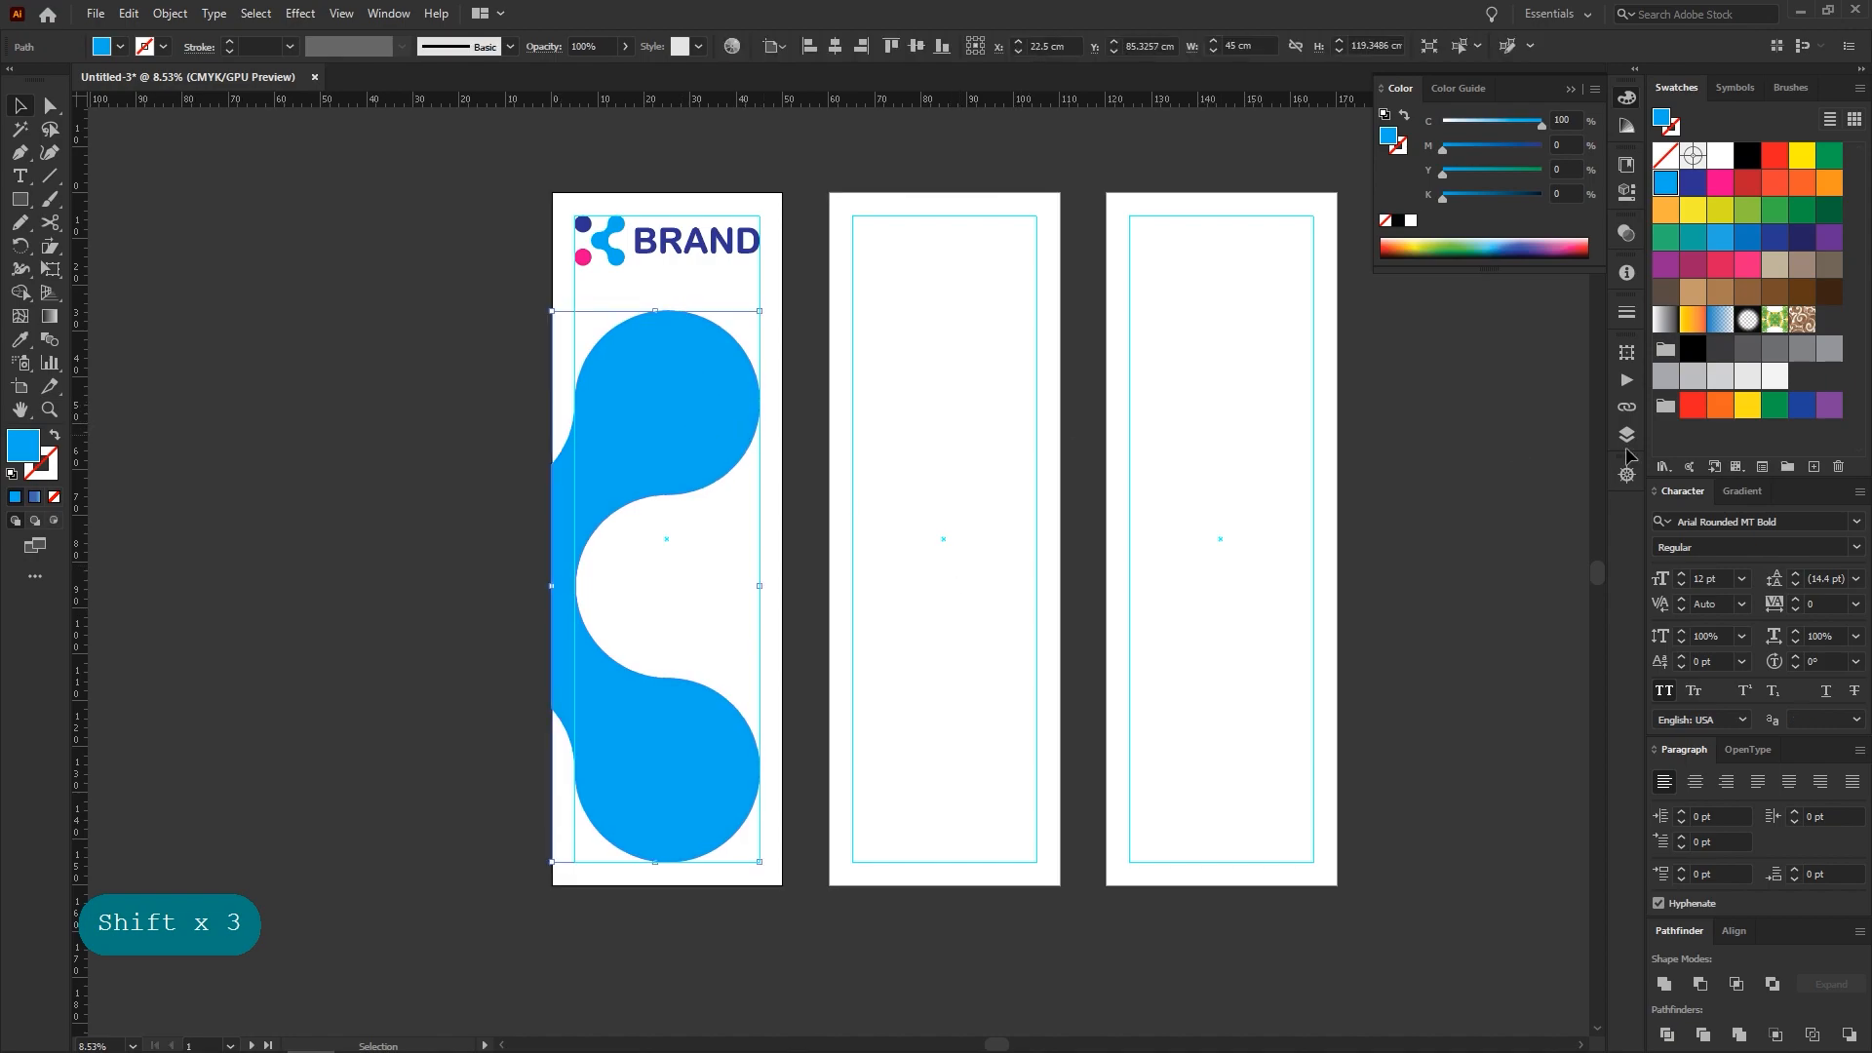
{"action": "left_click", "coordinate": [1665, 319]}
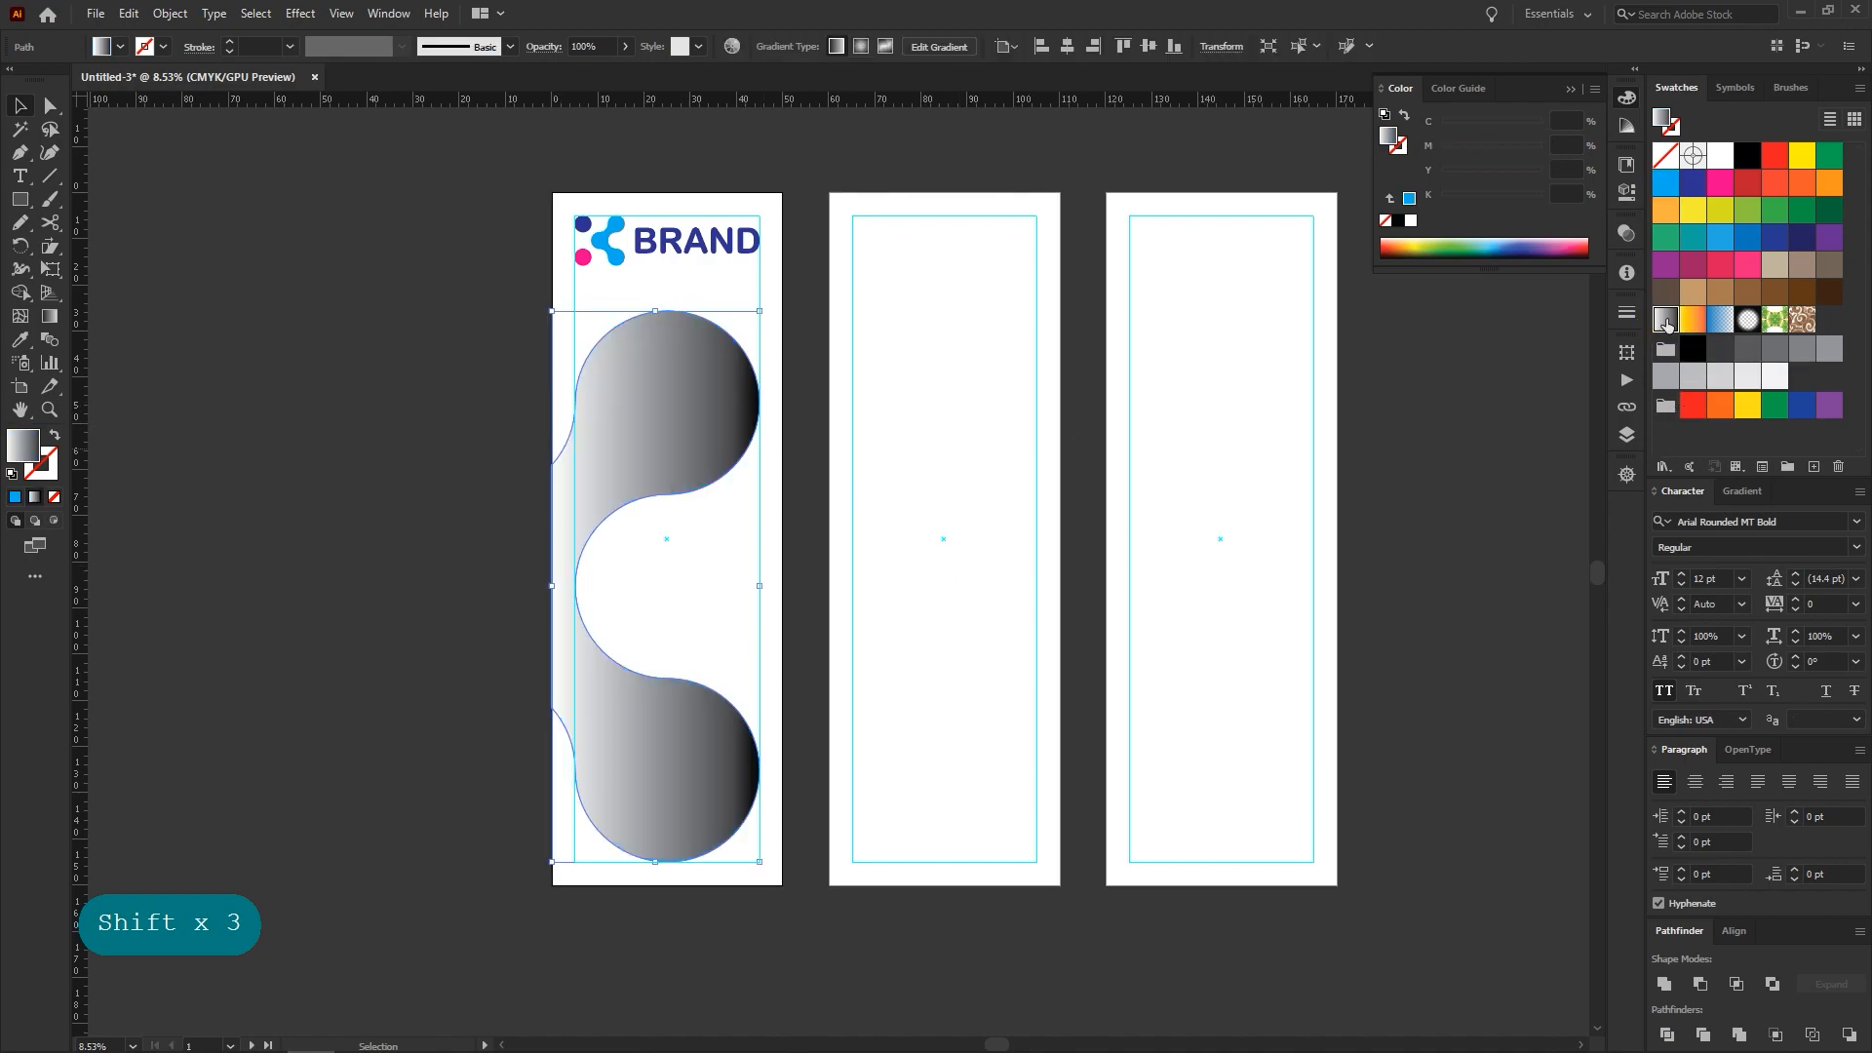
{"action": "left_click", "coordinate": [1741, 490]}
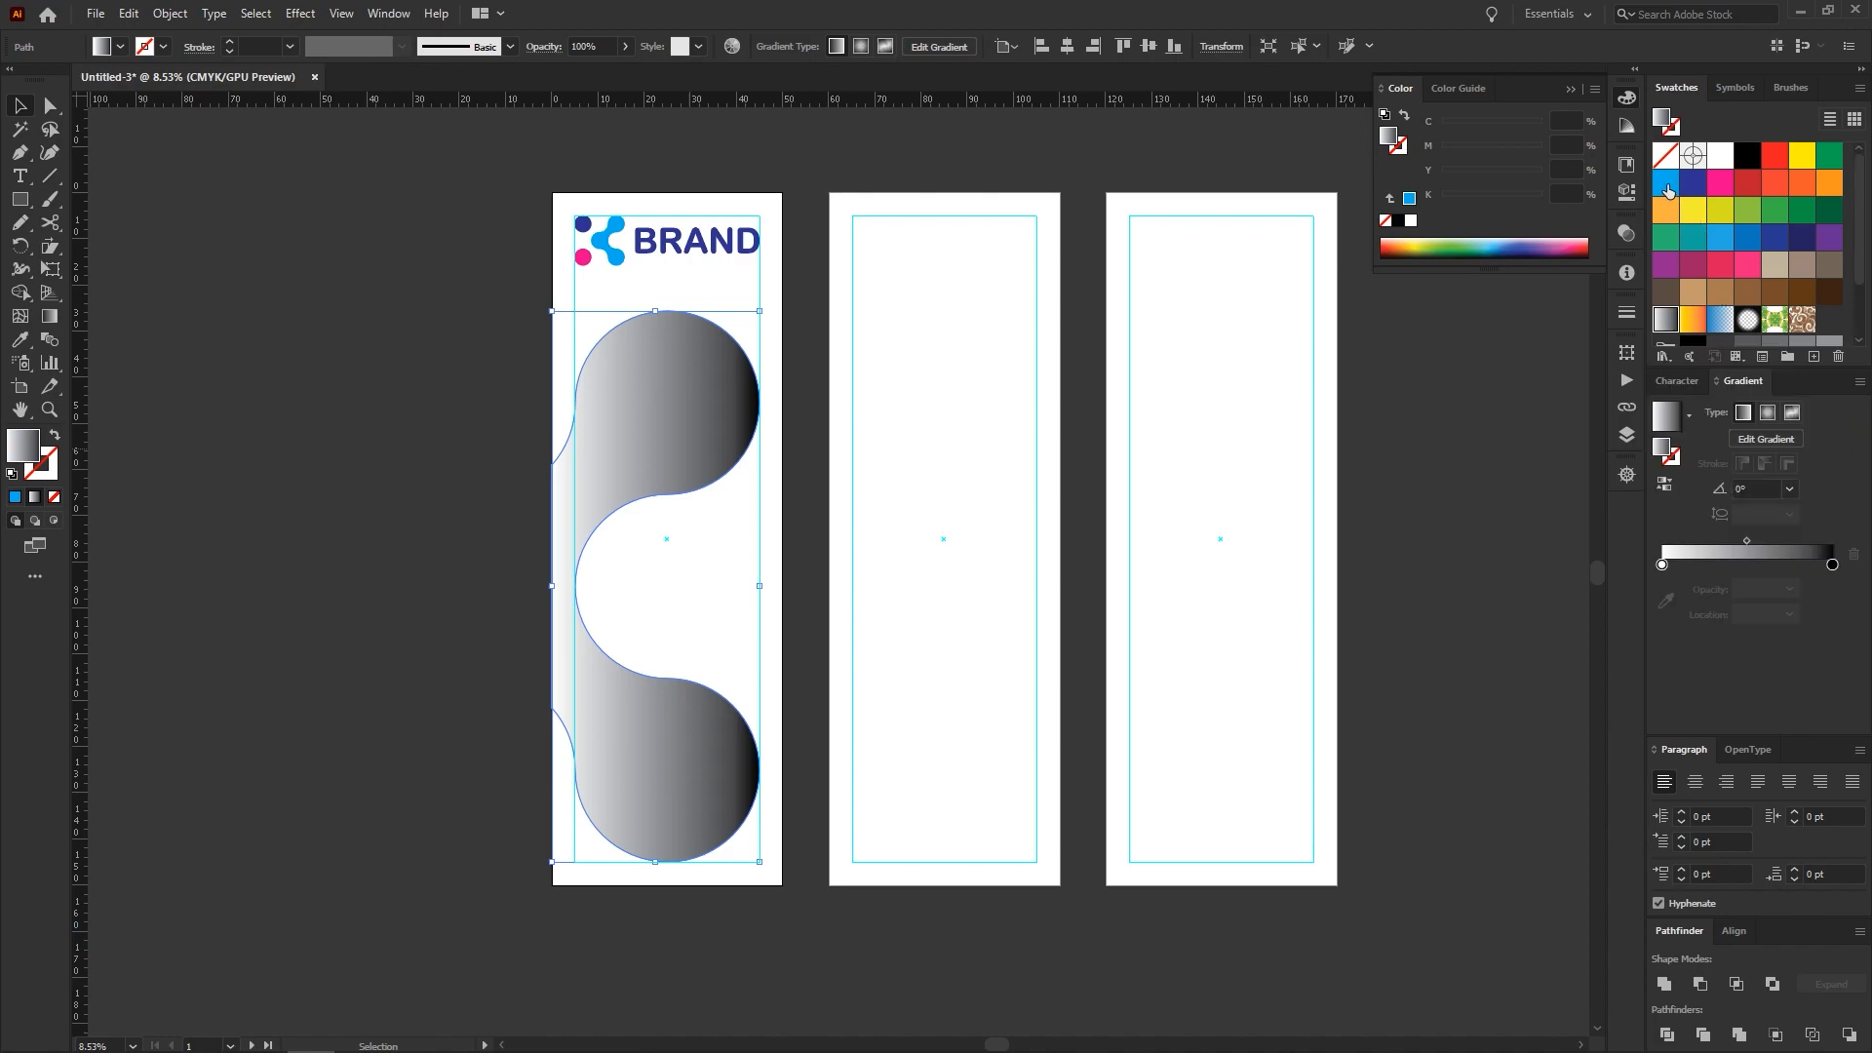
{"action": "left_click_drag", "start_coordinate": [1668, 190], "coordinate": [1663, 565]}
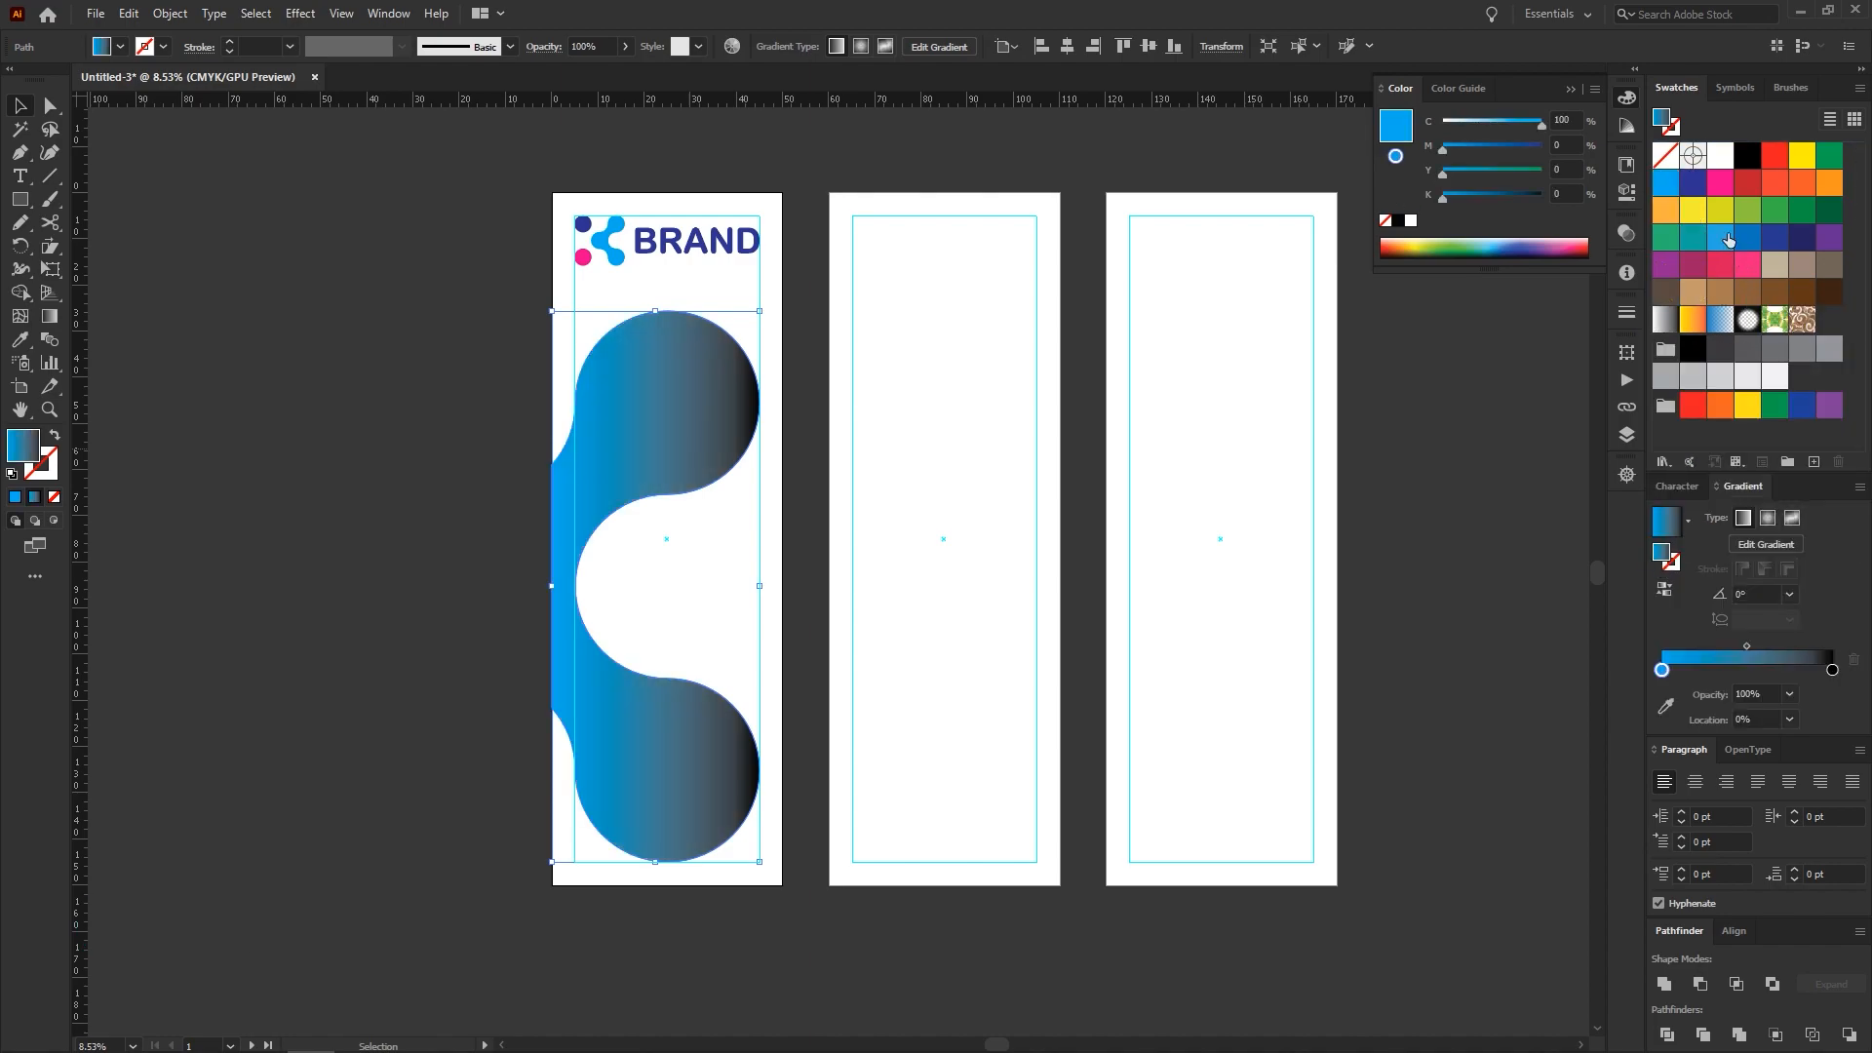
{"action": "left_click_drag", "start_coordinate": [1729, 240], "coordinate": [1833, 673]}
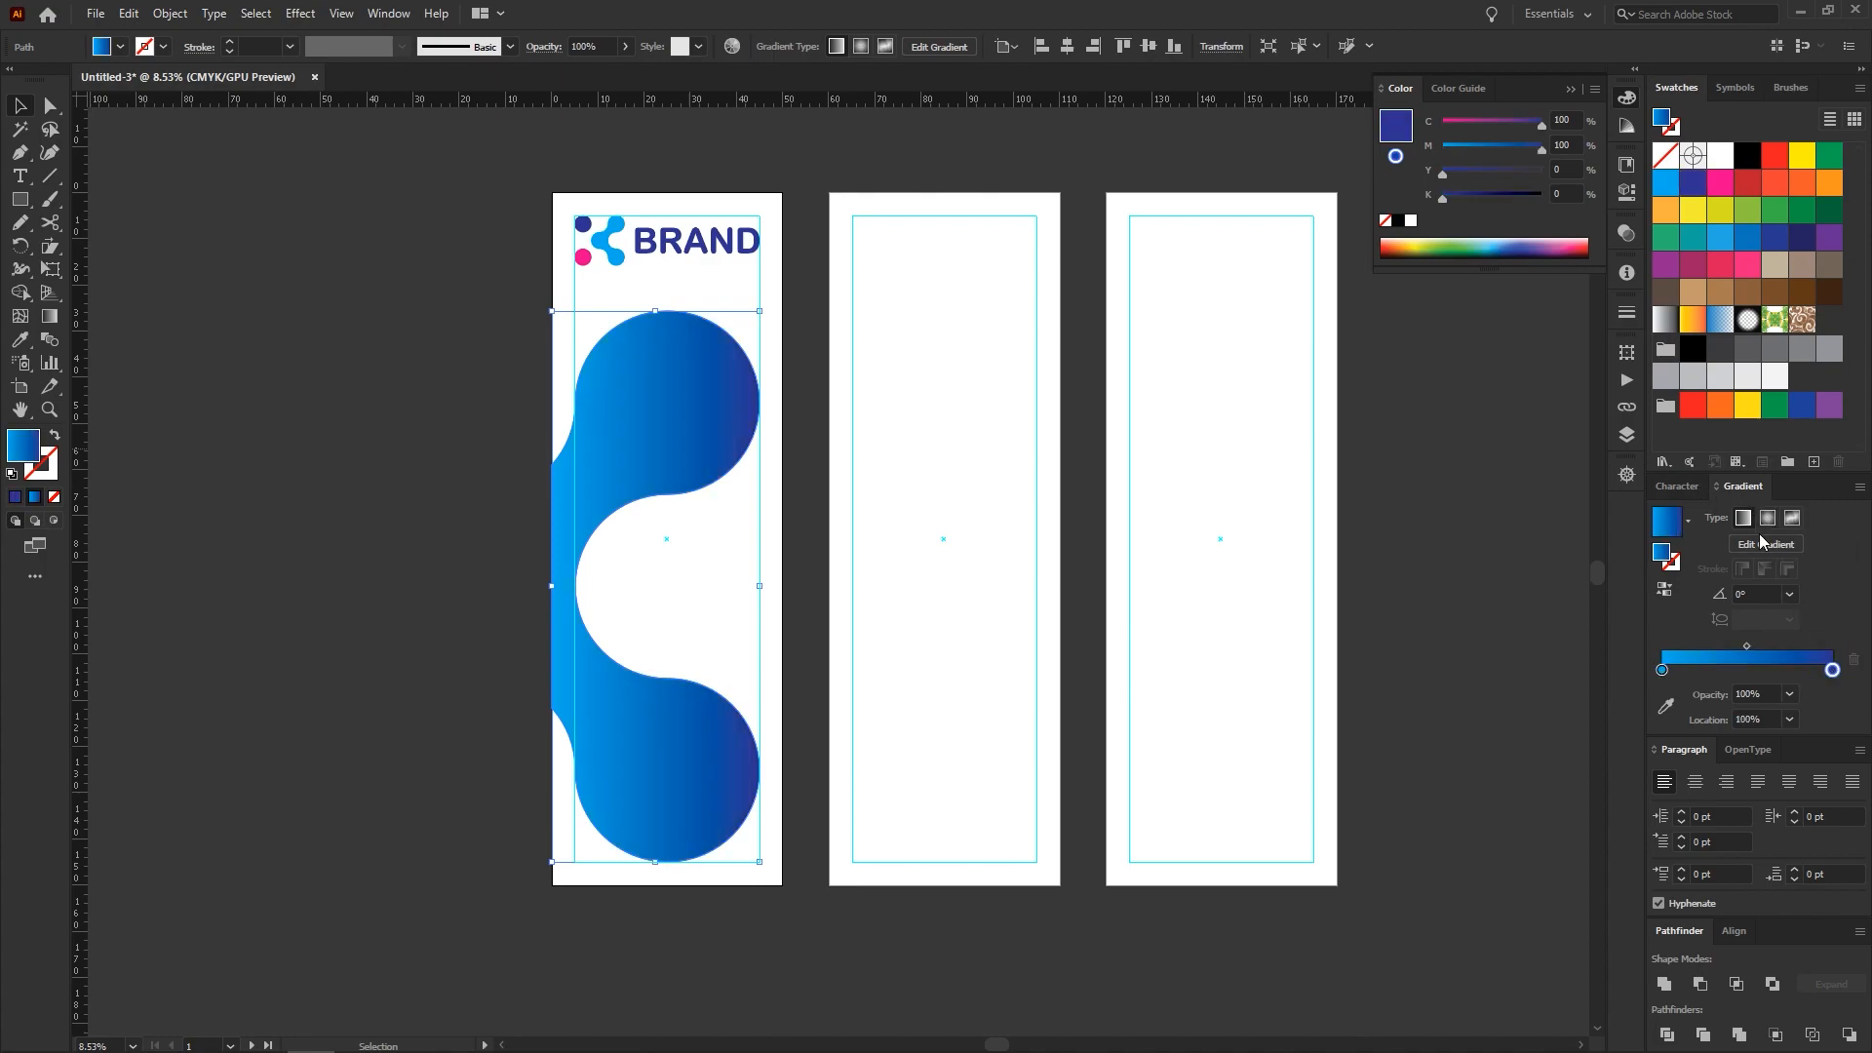
Set the shape's gradient angle to 90° and reverse the gradient direction
{"action": "left_click", "coordinate": [1789, 594]}
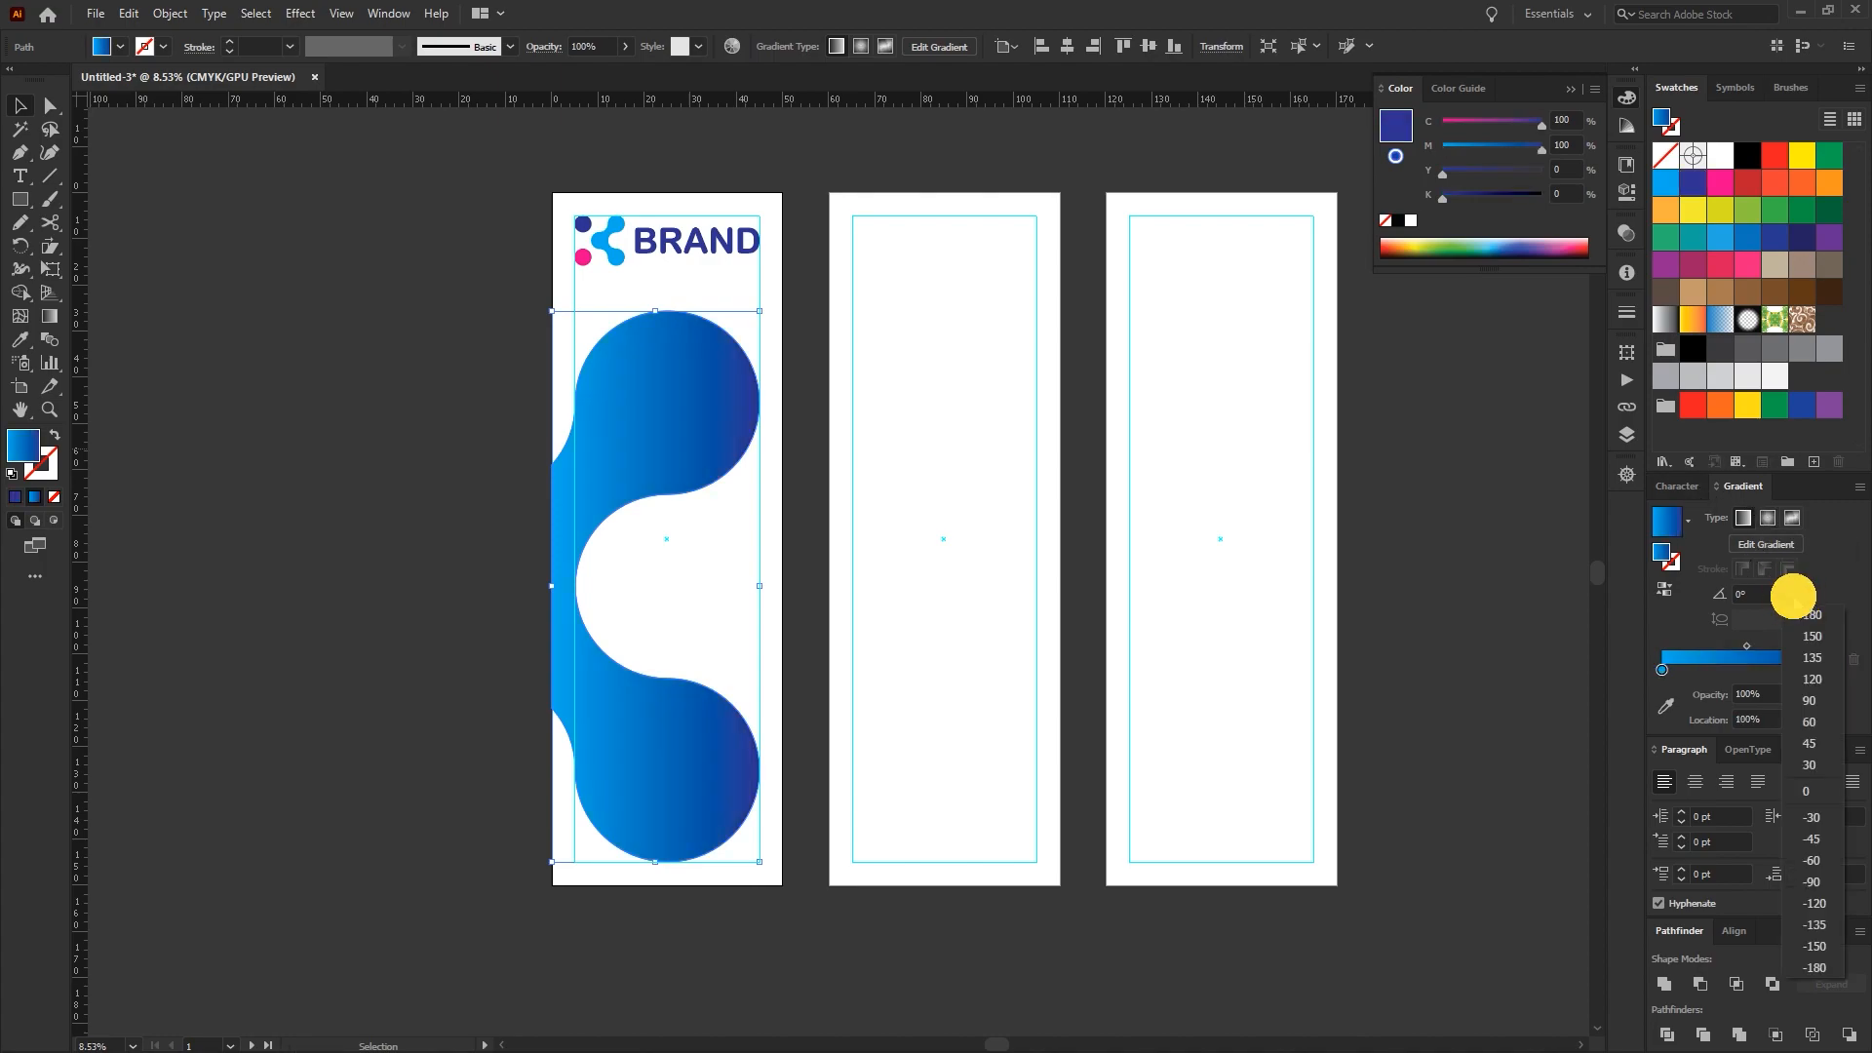
{"action": "left_click", "coordinate": [1813, 701]}
{"action": "left_click", "coordinate": [1664, 589]}
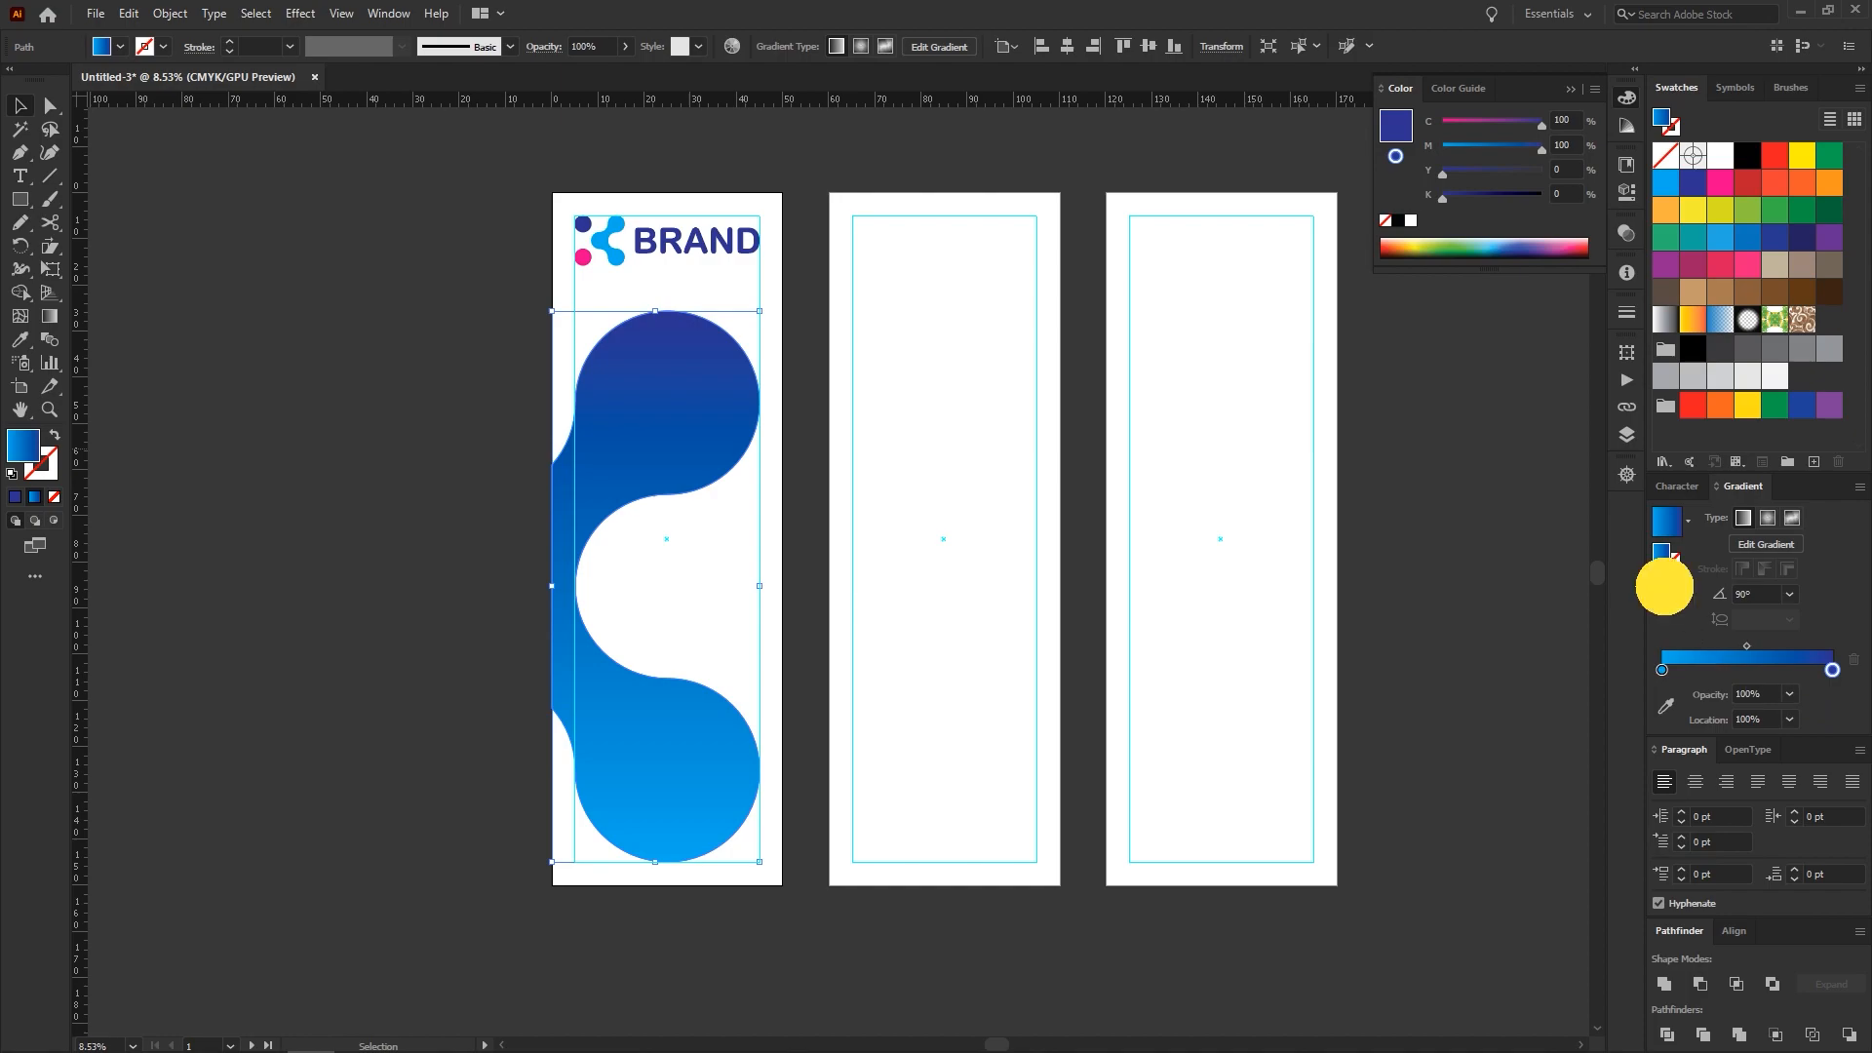
{"action": "left_click", "coordinate": [927, 556]}
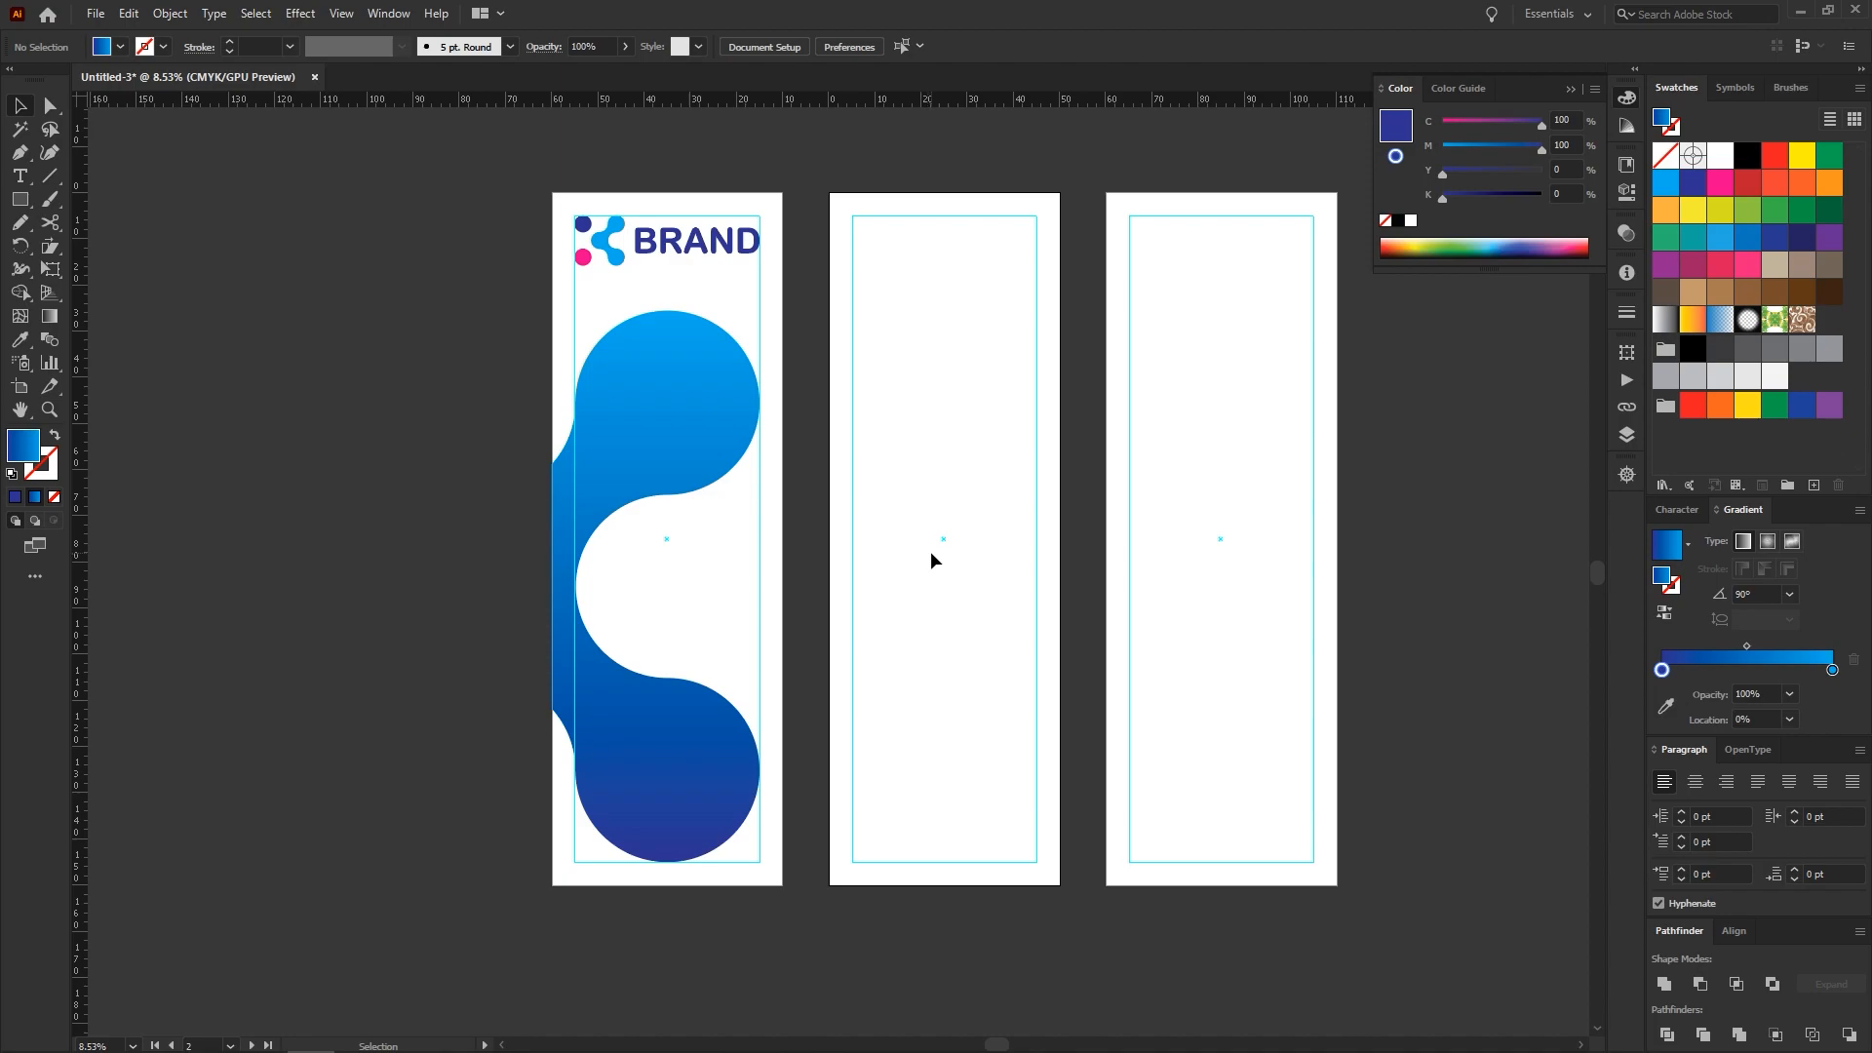
Draw a circle about 39.8 cm in diameter and align it exactly over the shape's lower lobe
{"action": "left_click_drag", "start_coordinate": [693, 585], "coordinate": [787, 565]}
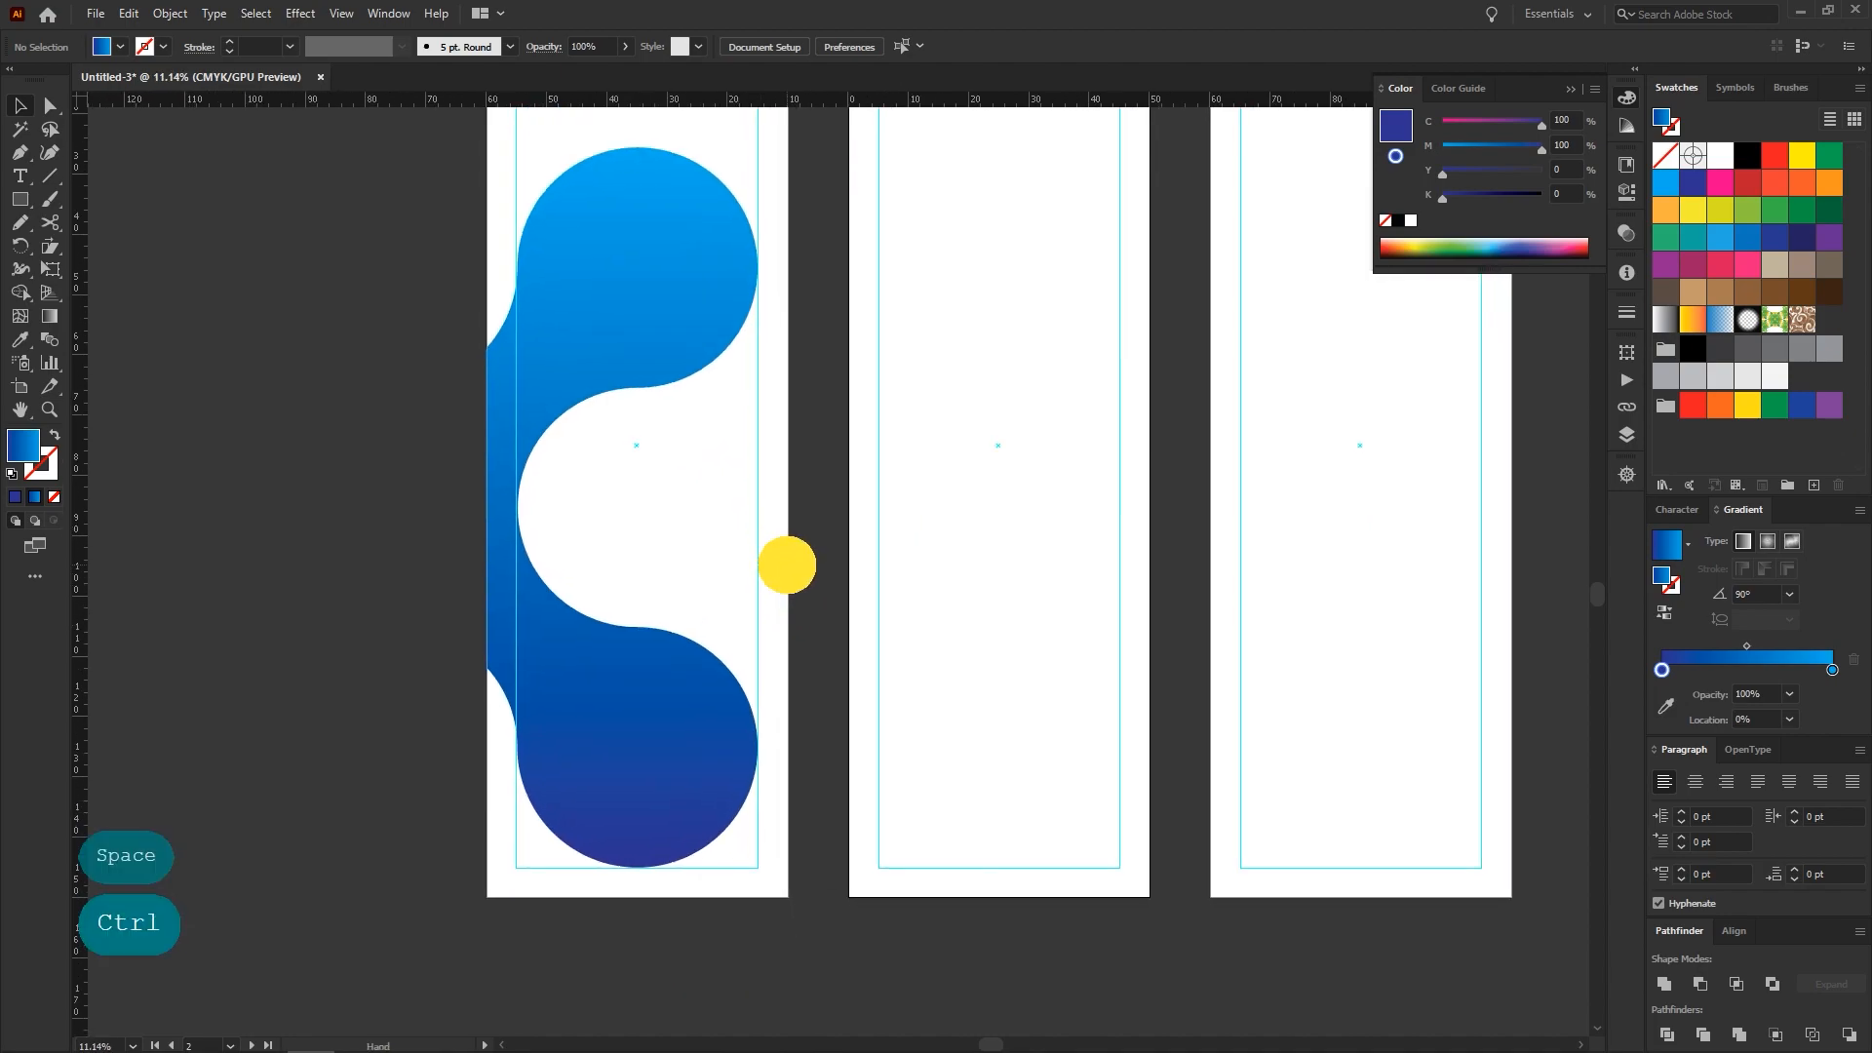
{"action": "left_click_drag", "start_coordinate": [26, 205], "coordinate": [75, 240]}
{"action": "left_click_drag", "start_coordinate": [570, 714], "coordinate": [731, 647]}
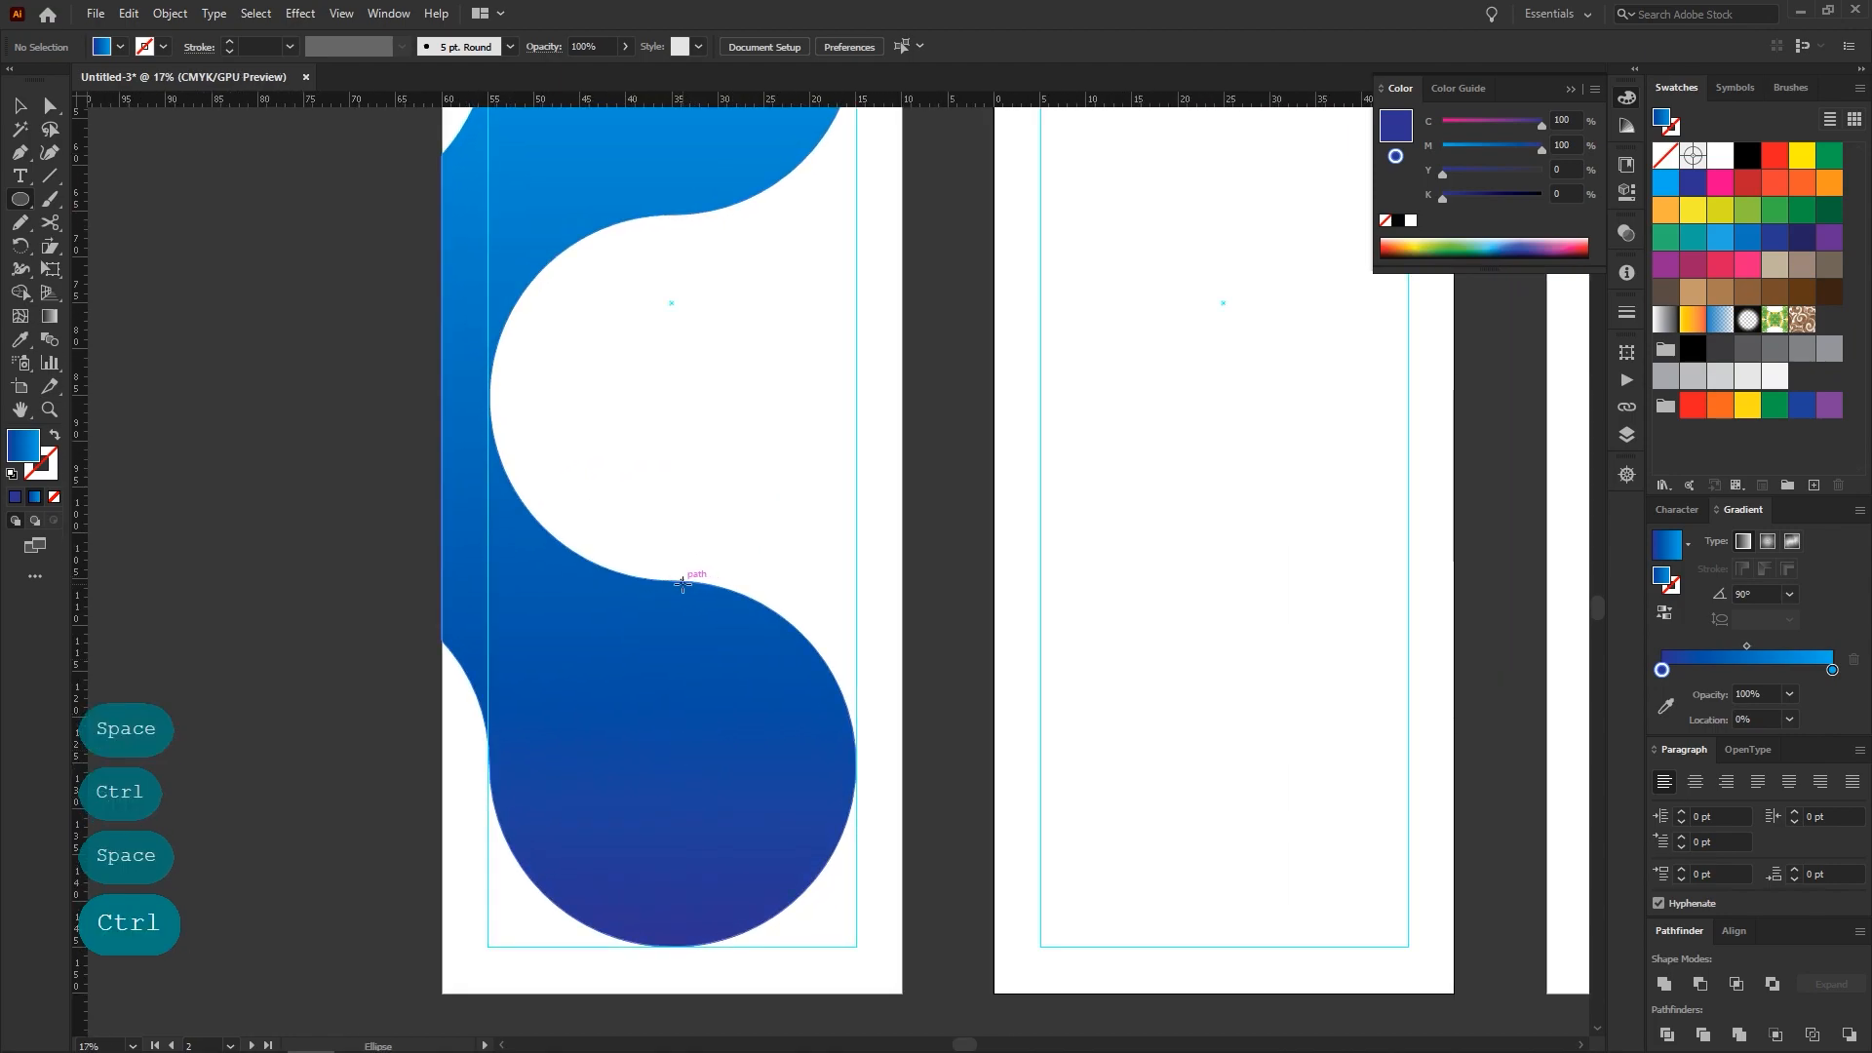
{"action": "left_click_drag", "start_coordinate": [673, 582], "coordinate": [757, 949]}
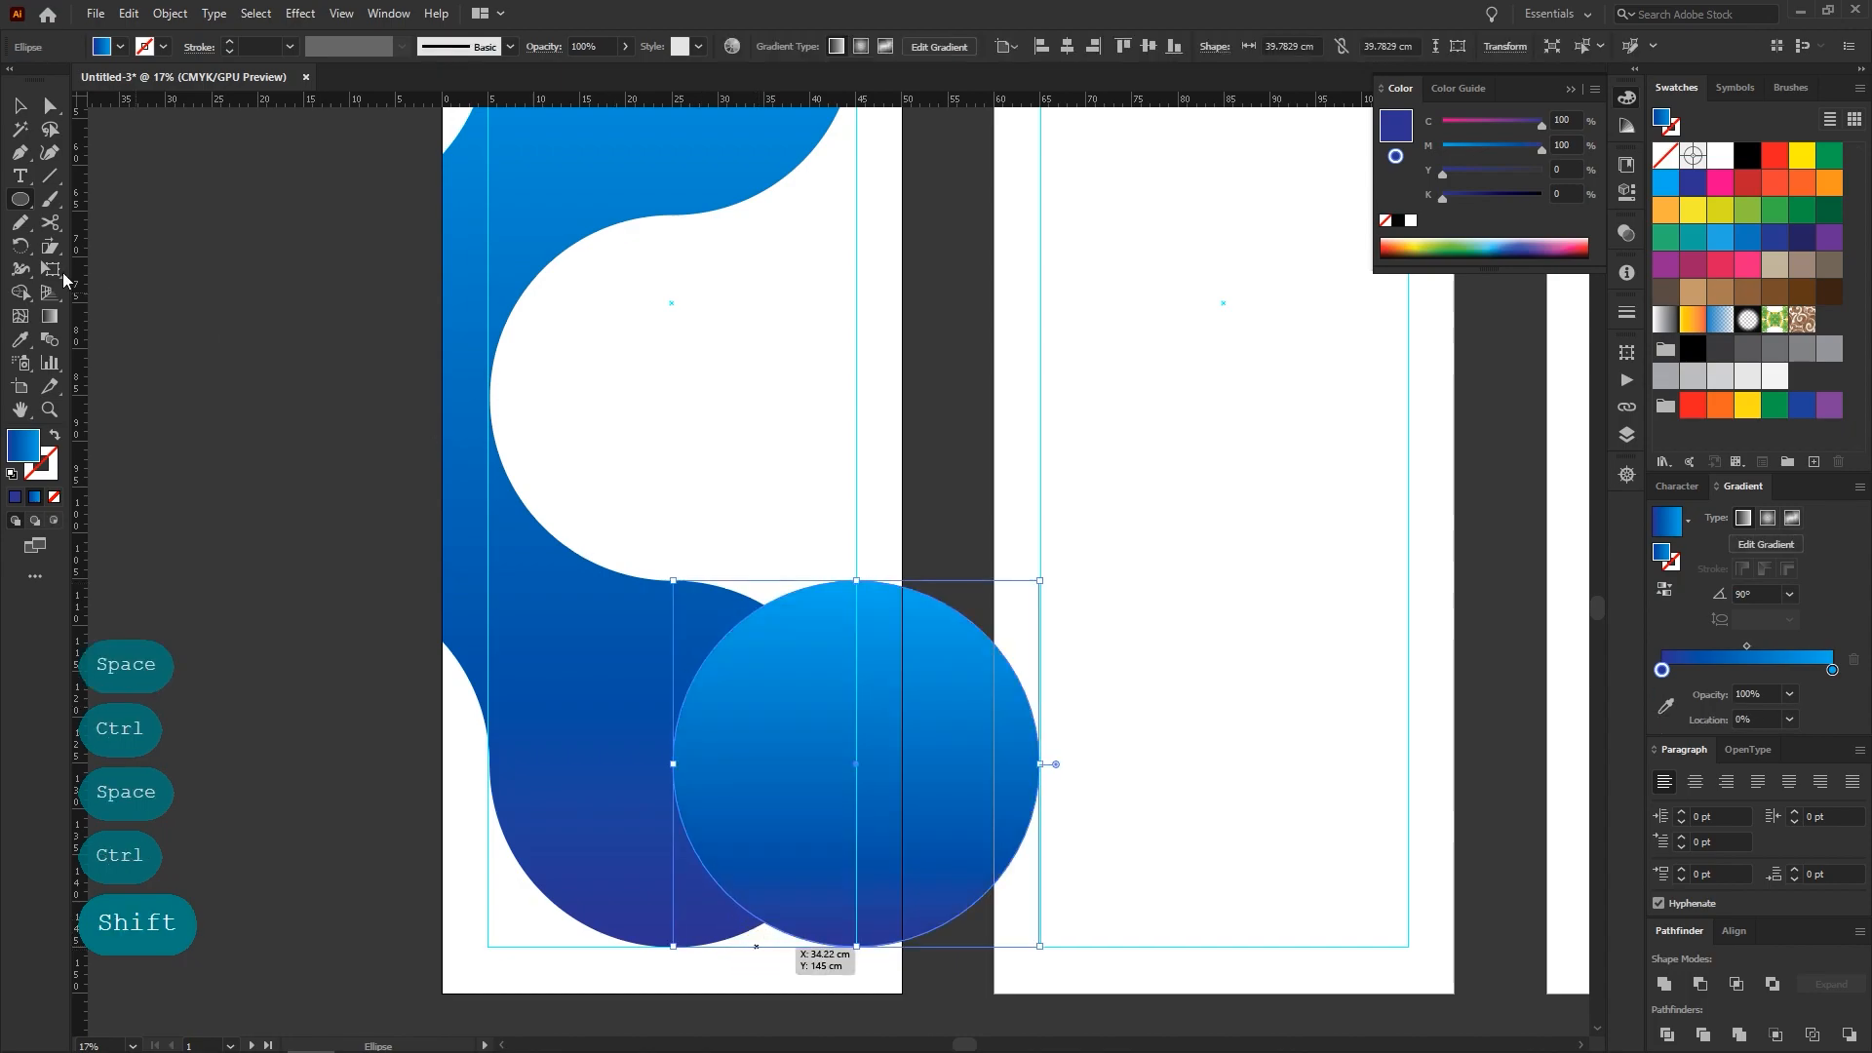
{"action": "left_click", "coordinate": [19, 106]}
{"action": "left_click_drag", "start_coordinate": [802, 629], "coordinate": [696, 639]}
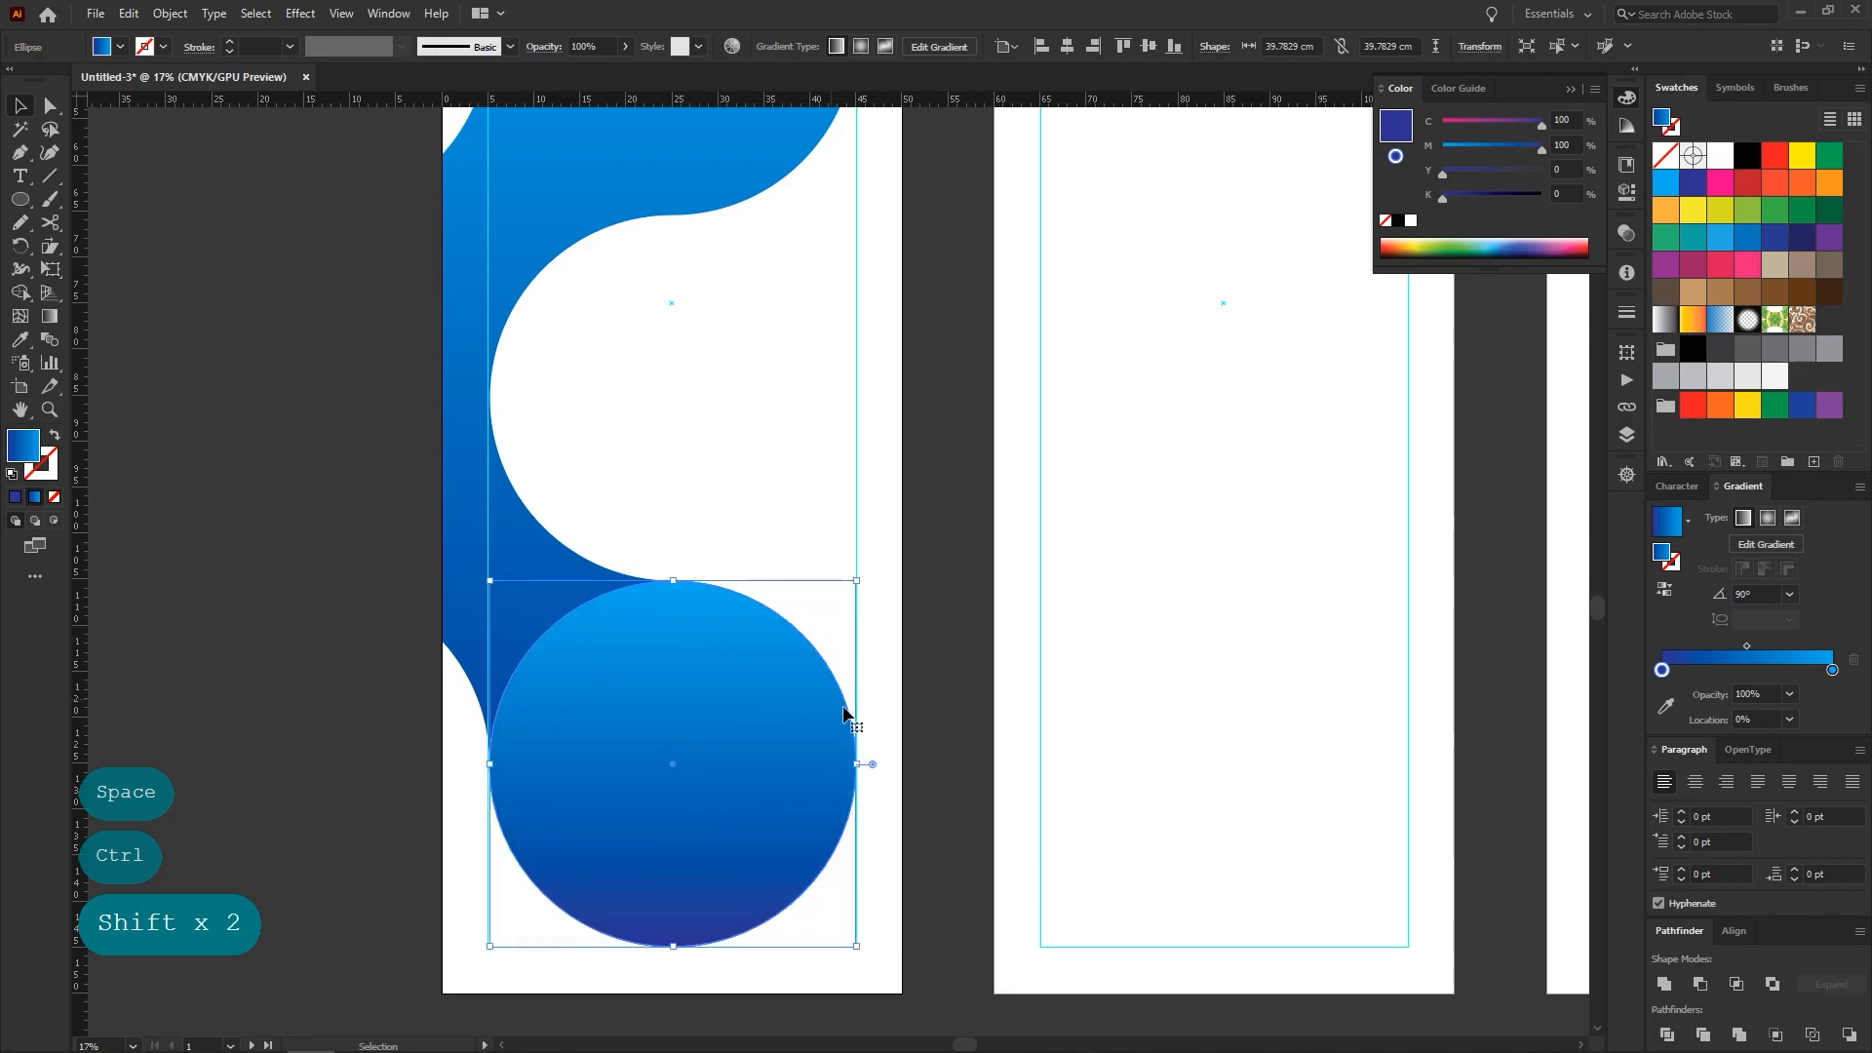
Shrink the circle from its center to about 34.1 cm in diameter and fill it with black
{"action": "left_click_drag", "start_coordinate": [858, 765], "coordinate": [830, 770]}
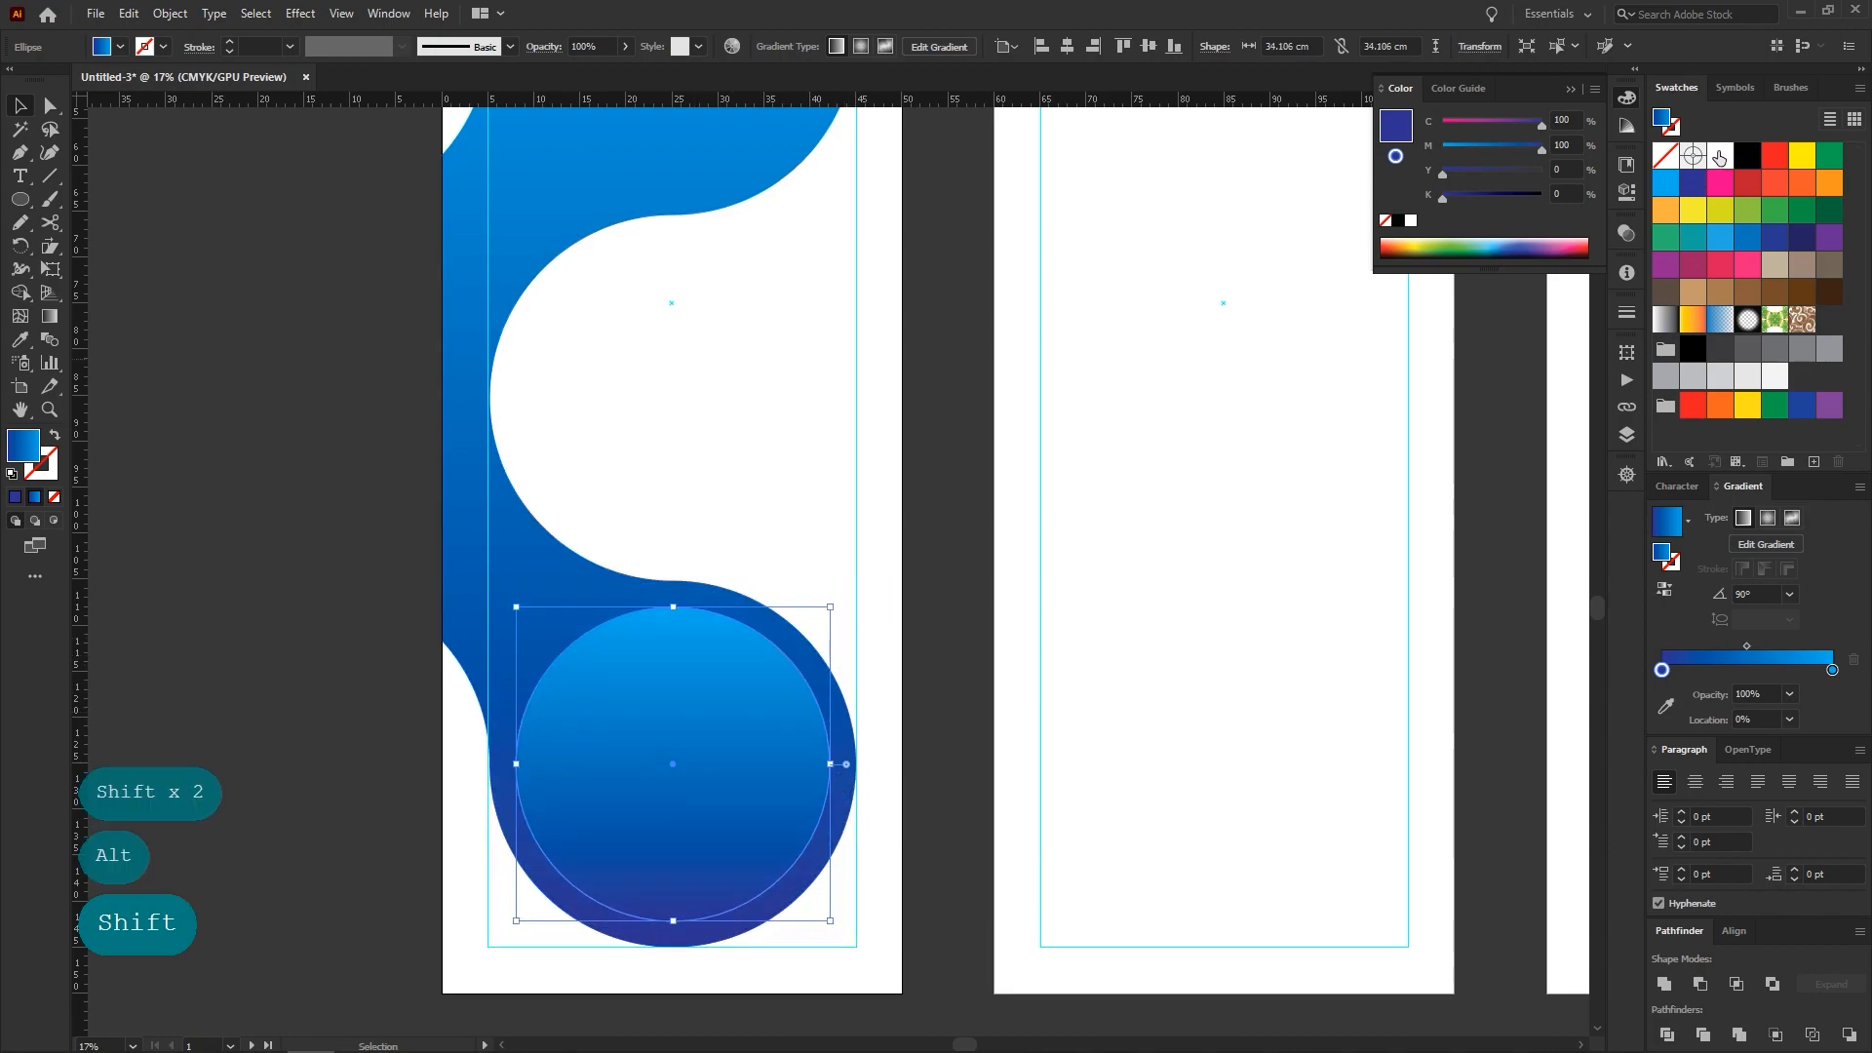
{"action": "left_click", "coordinate": [1720, 156]}
{"action": "left_click", "coordinate": [1747, 156]}
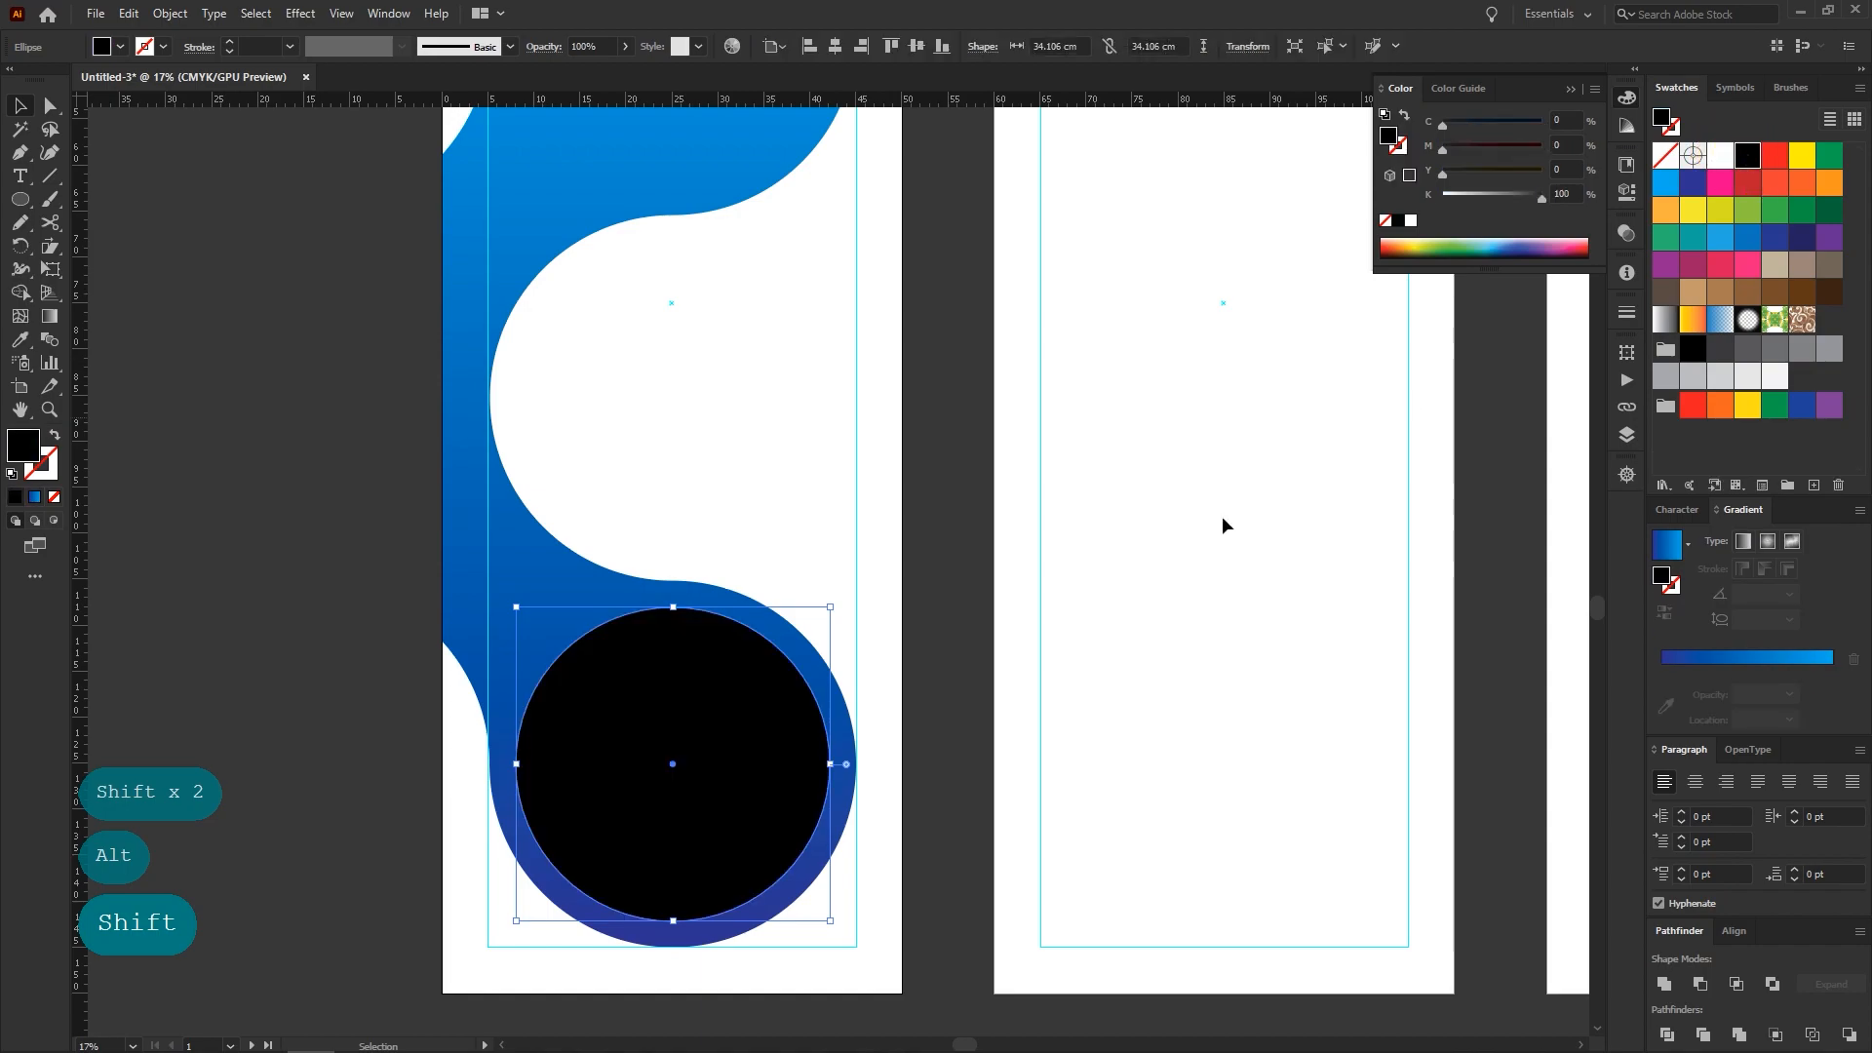
{"action": "left_click", "coordinate": [1132, 552]}
Place LOREM IPSUM placeholder text at 72 pt, move it over the upper lobe from the left margin and enlarge it to about 224.5 pt
{"action": "left_click_drag", "start_coordinate": [1020, 484], "coordinate": [918, 626]}
{"action": "left_click", "coordinate": [19, 179]}
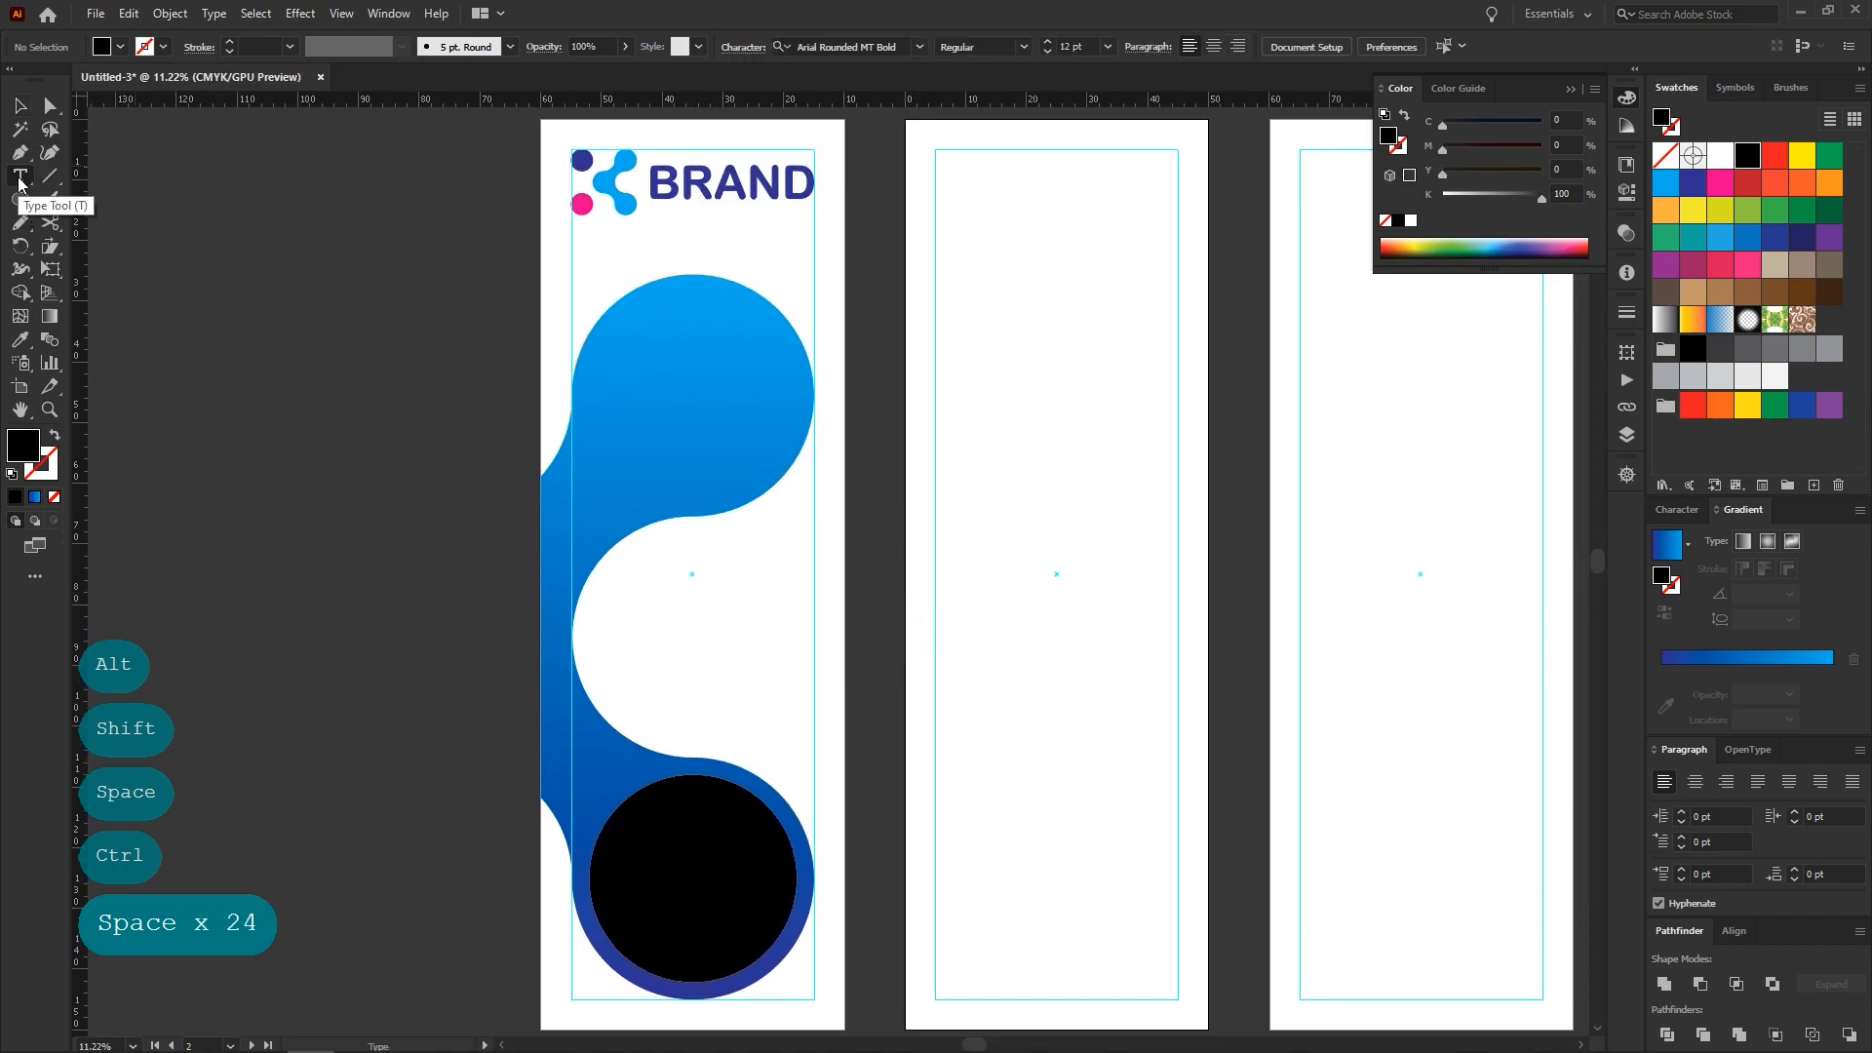
{"action": "left_click", "coordinate": [1108, 47]}
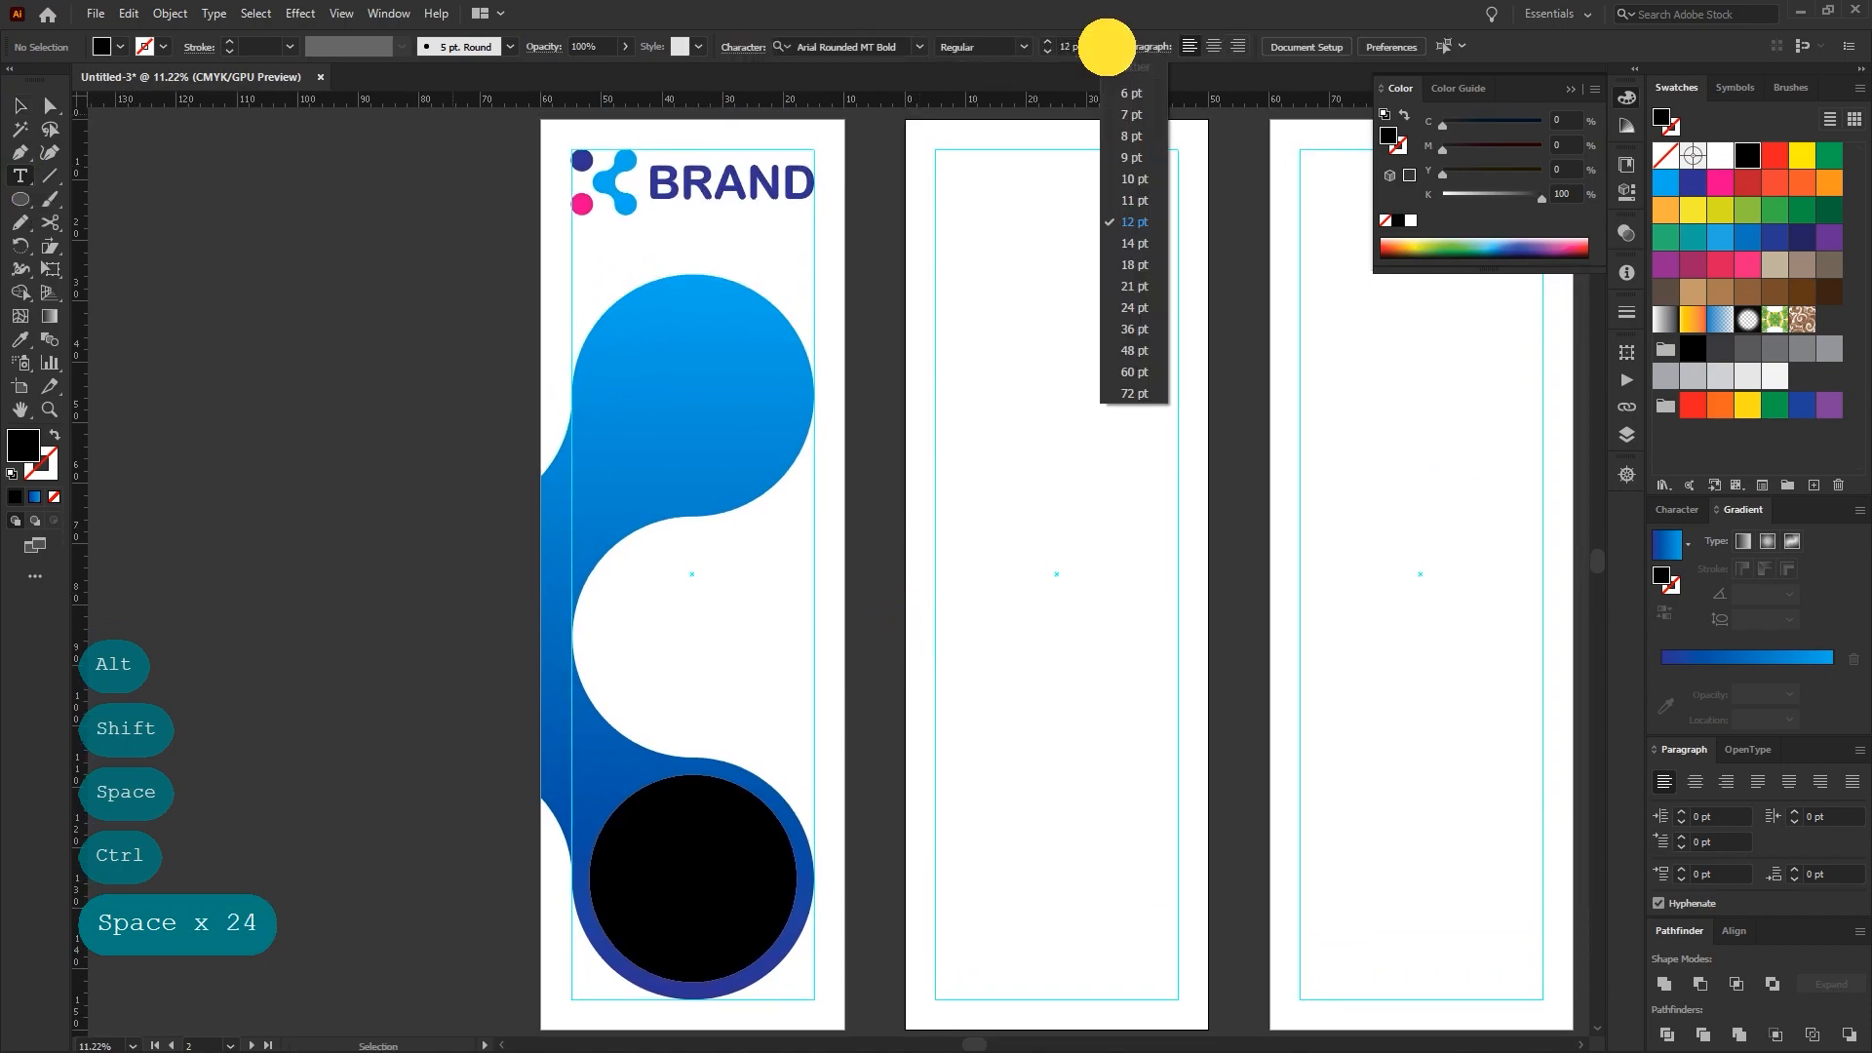
{"action": "left_click", "coordinate": [1134, 394]}
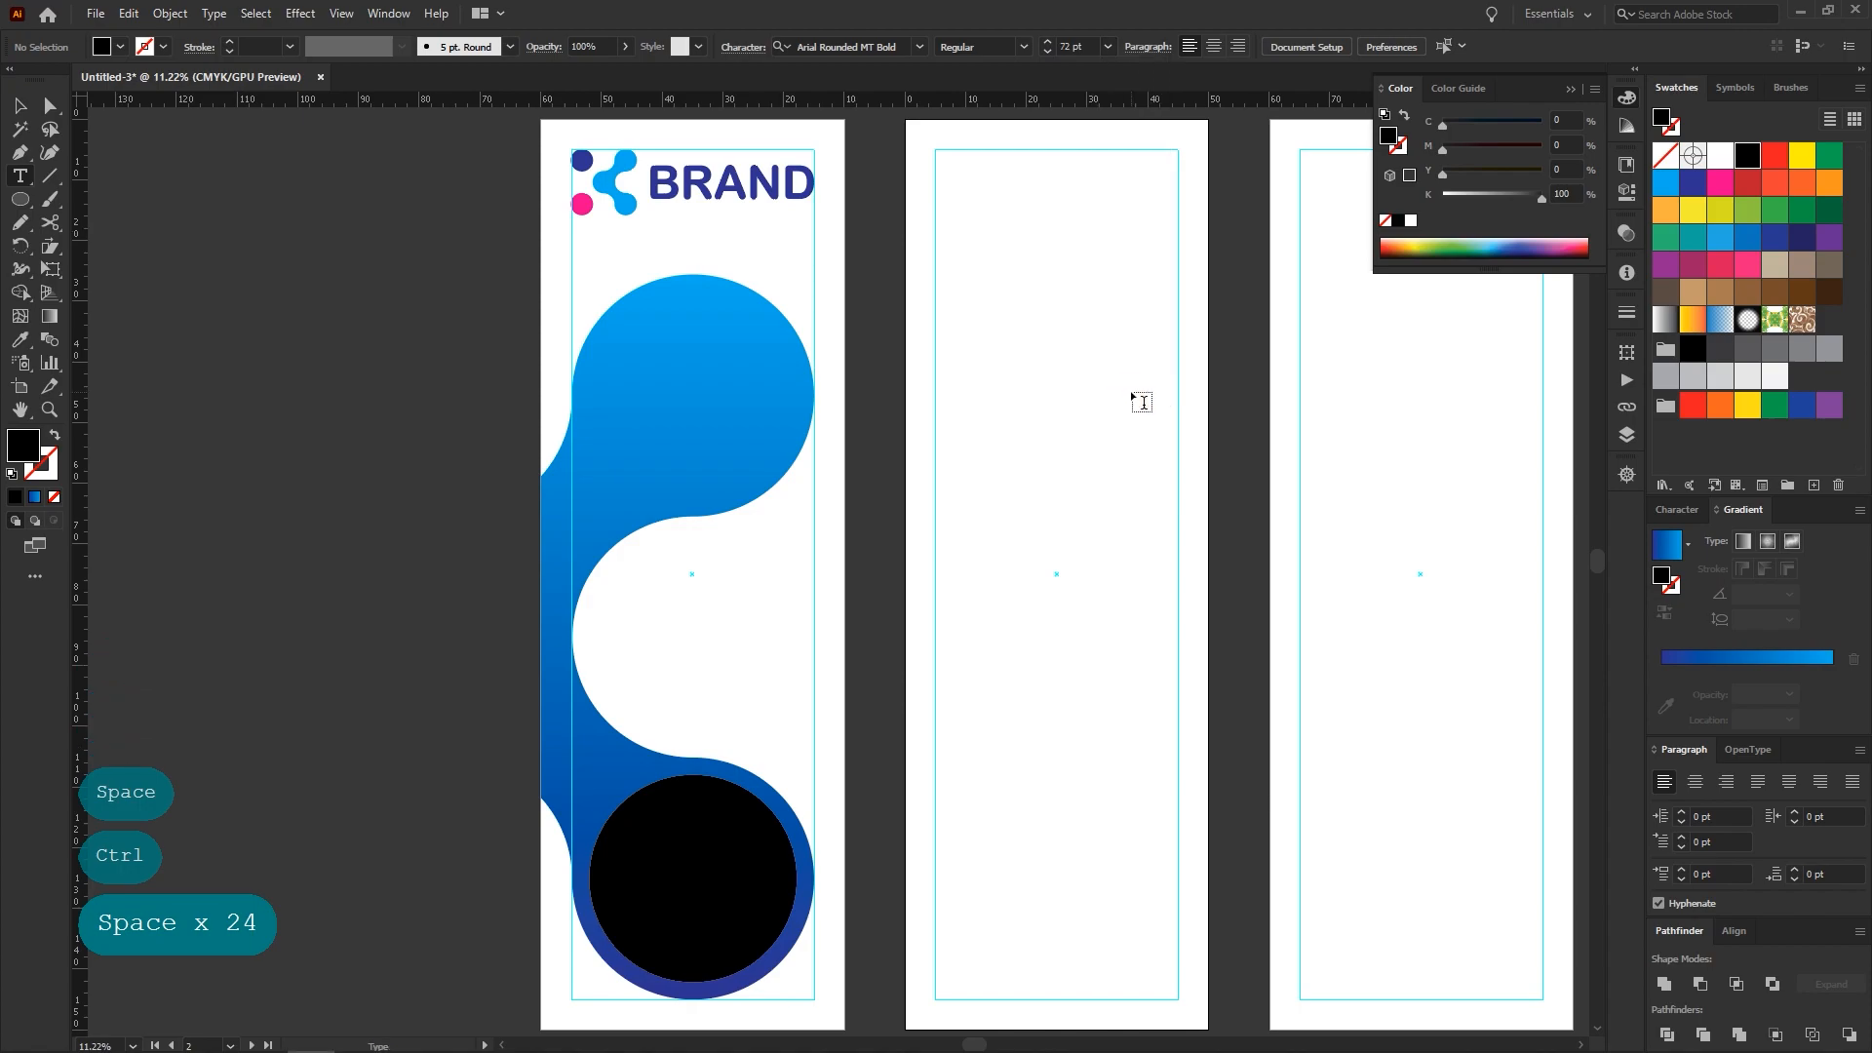
{"action": "left_click", "coordinate": [729, 589]}
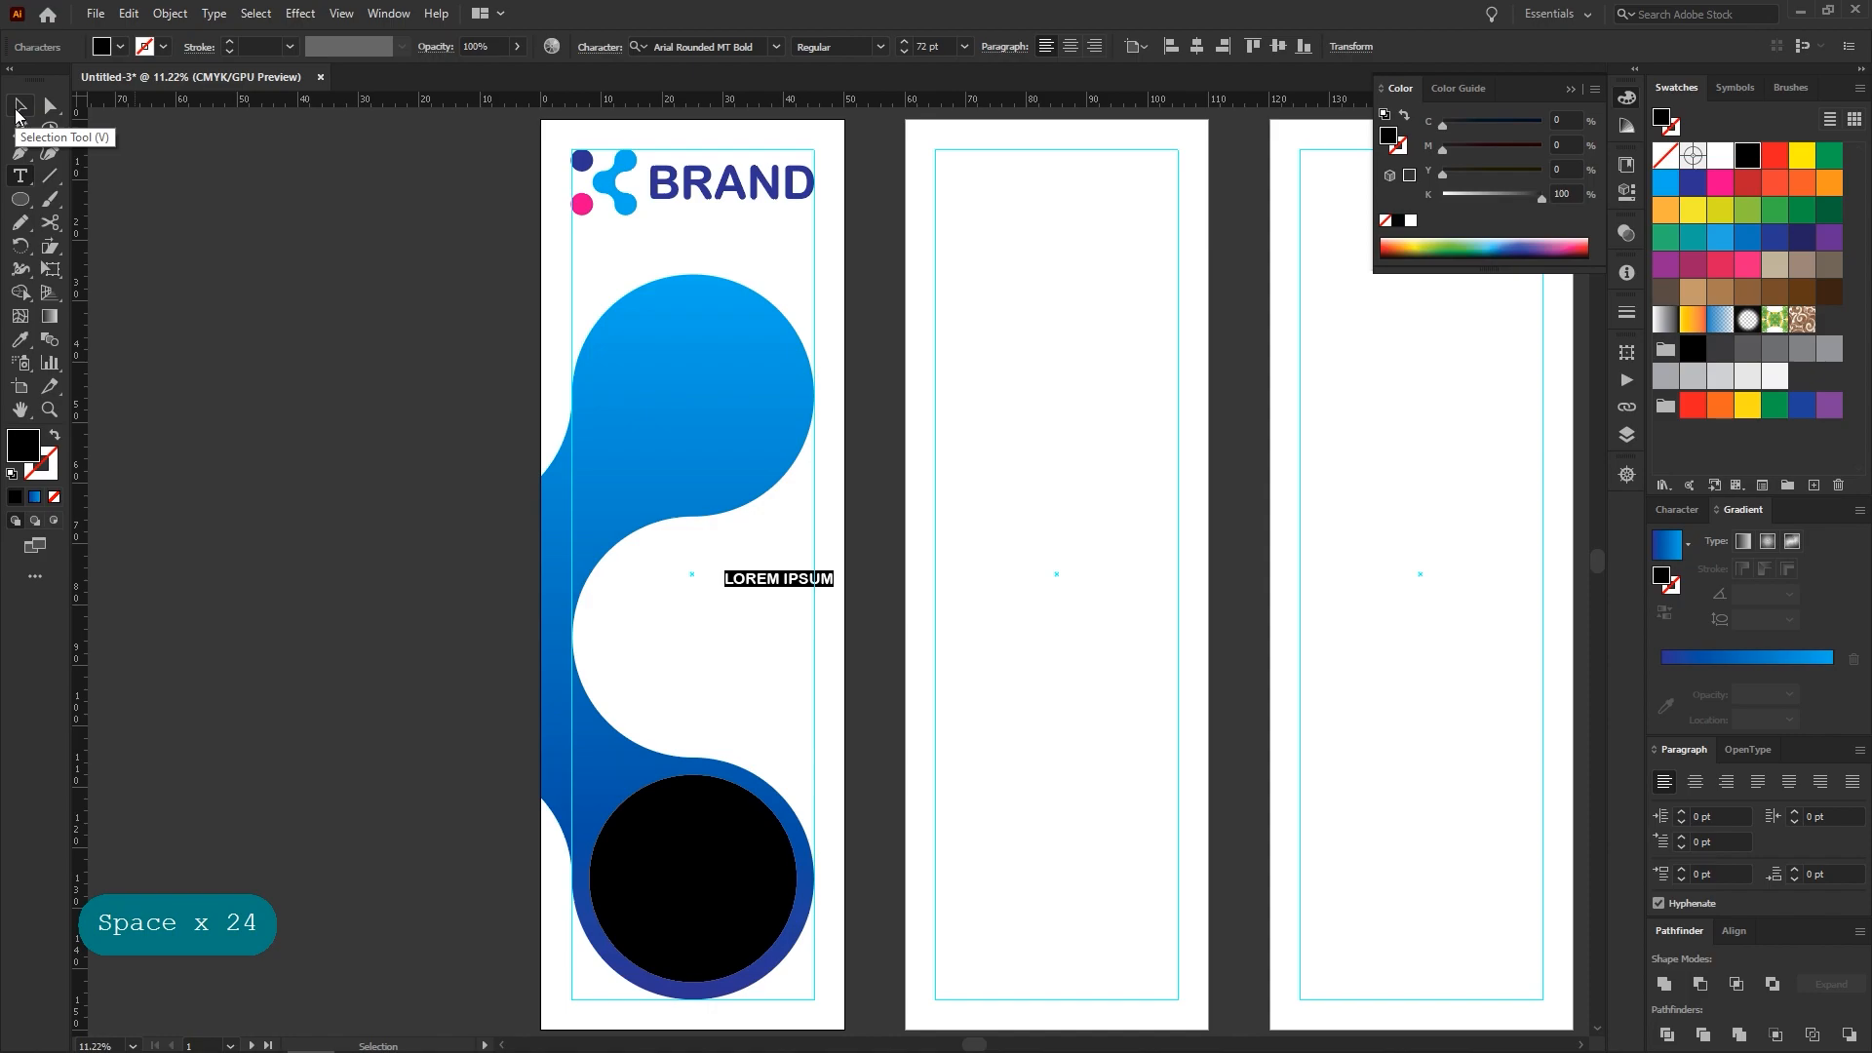
{"action": "left_click", "coordinate": [16, 113]}
{"action": "left_click_drag", "start_coordinate": [839, 583], "coordinate": [732, 395]}
Replace the LOREM IPSUM placeholder with a four-line headline reading MAR-, KETING, SOLU-, TION
{"action": "left_click", "coordinate": [721, 390], "text": "ctrl"}
{"action": "triple_click", "coordinate": [705, 399]}
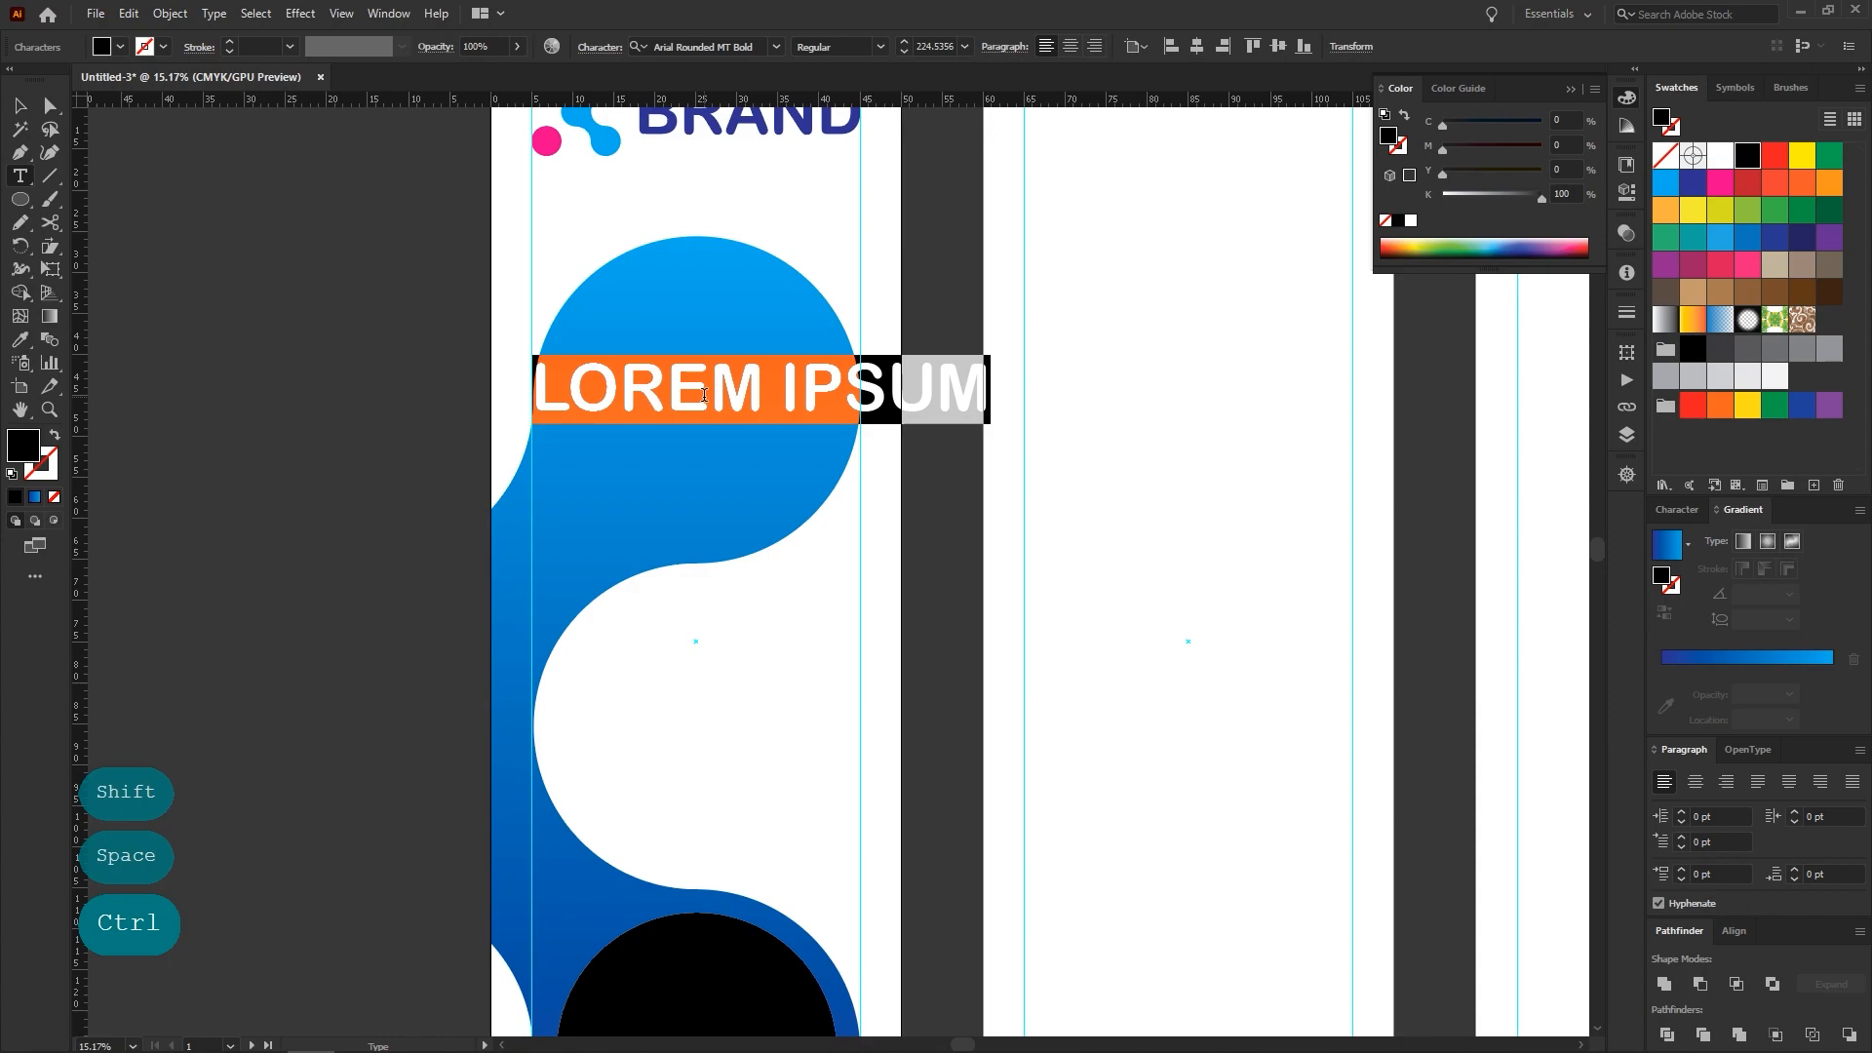
{"action": "type", "text": "MAR"}
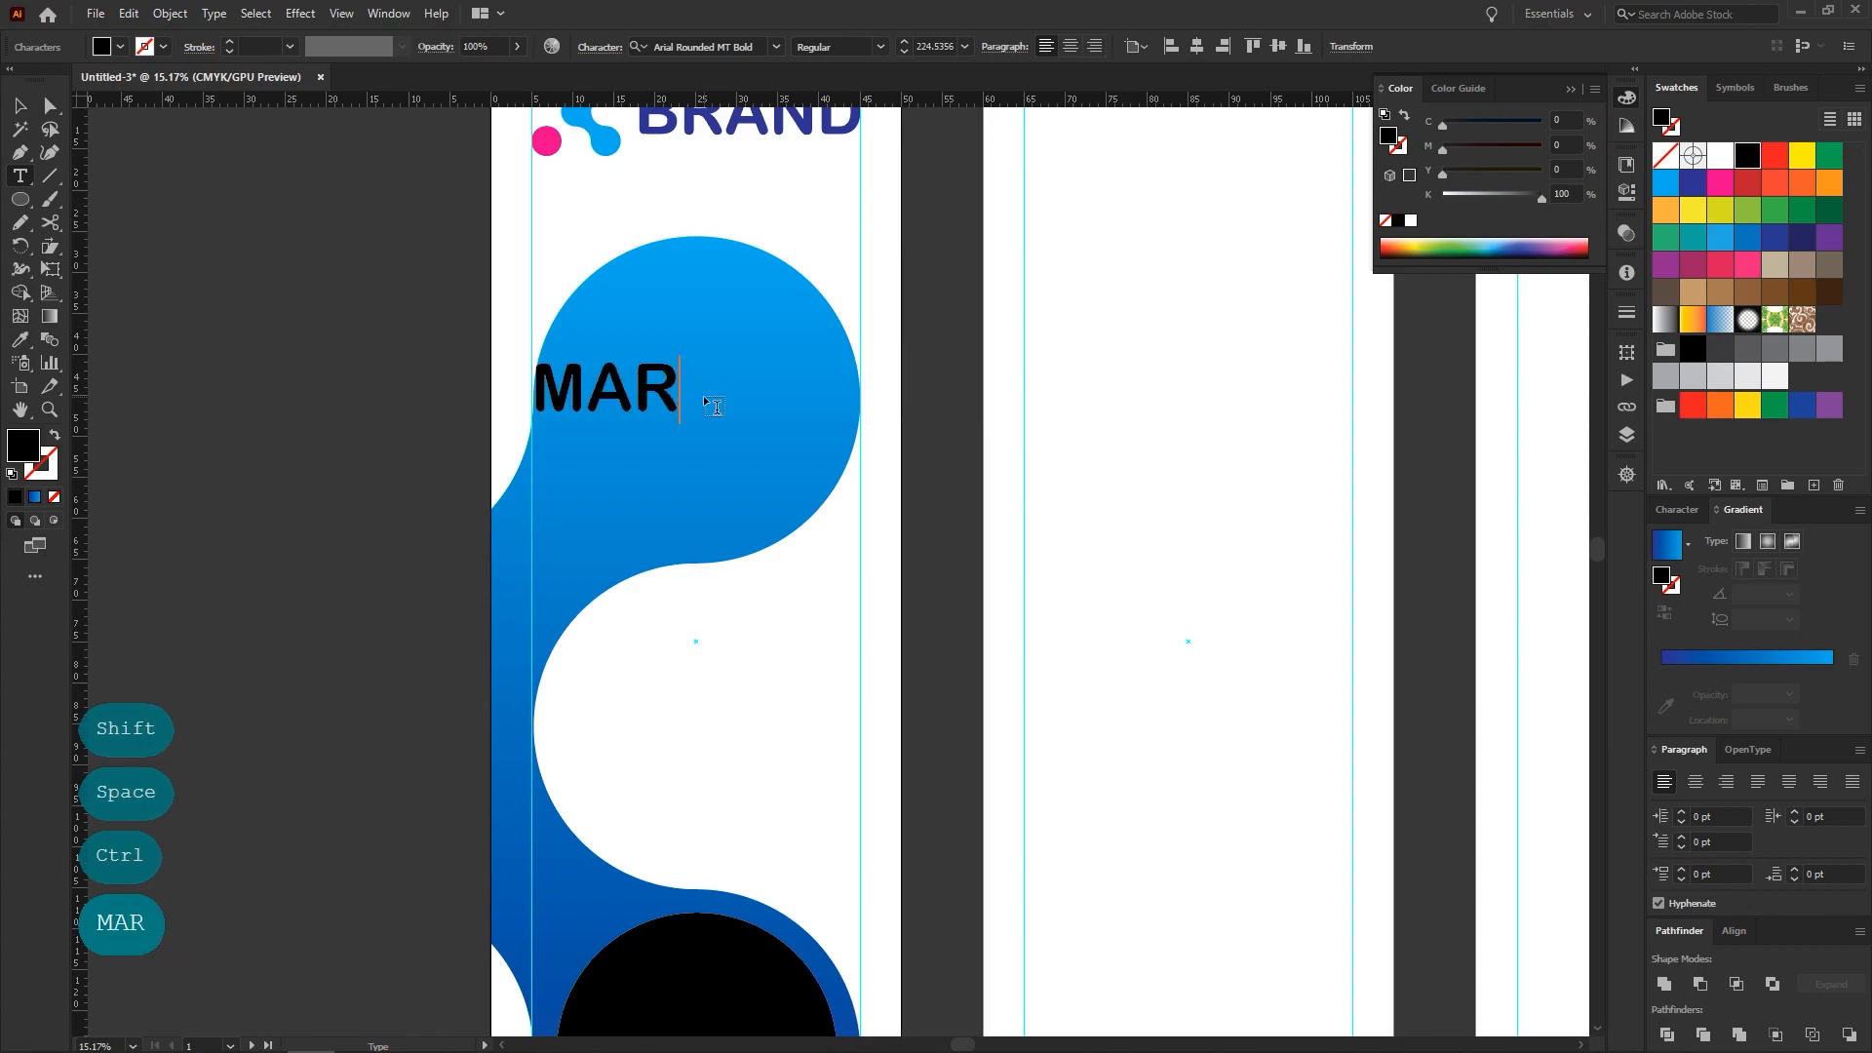
{"action": "type", "text": "-"}
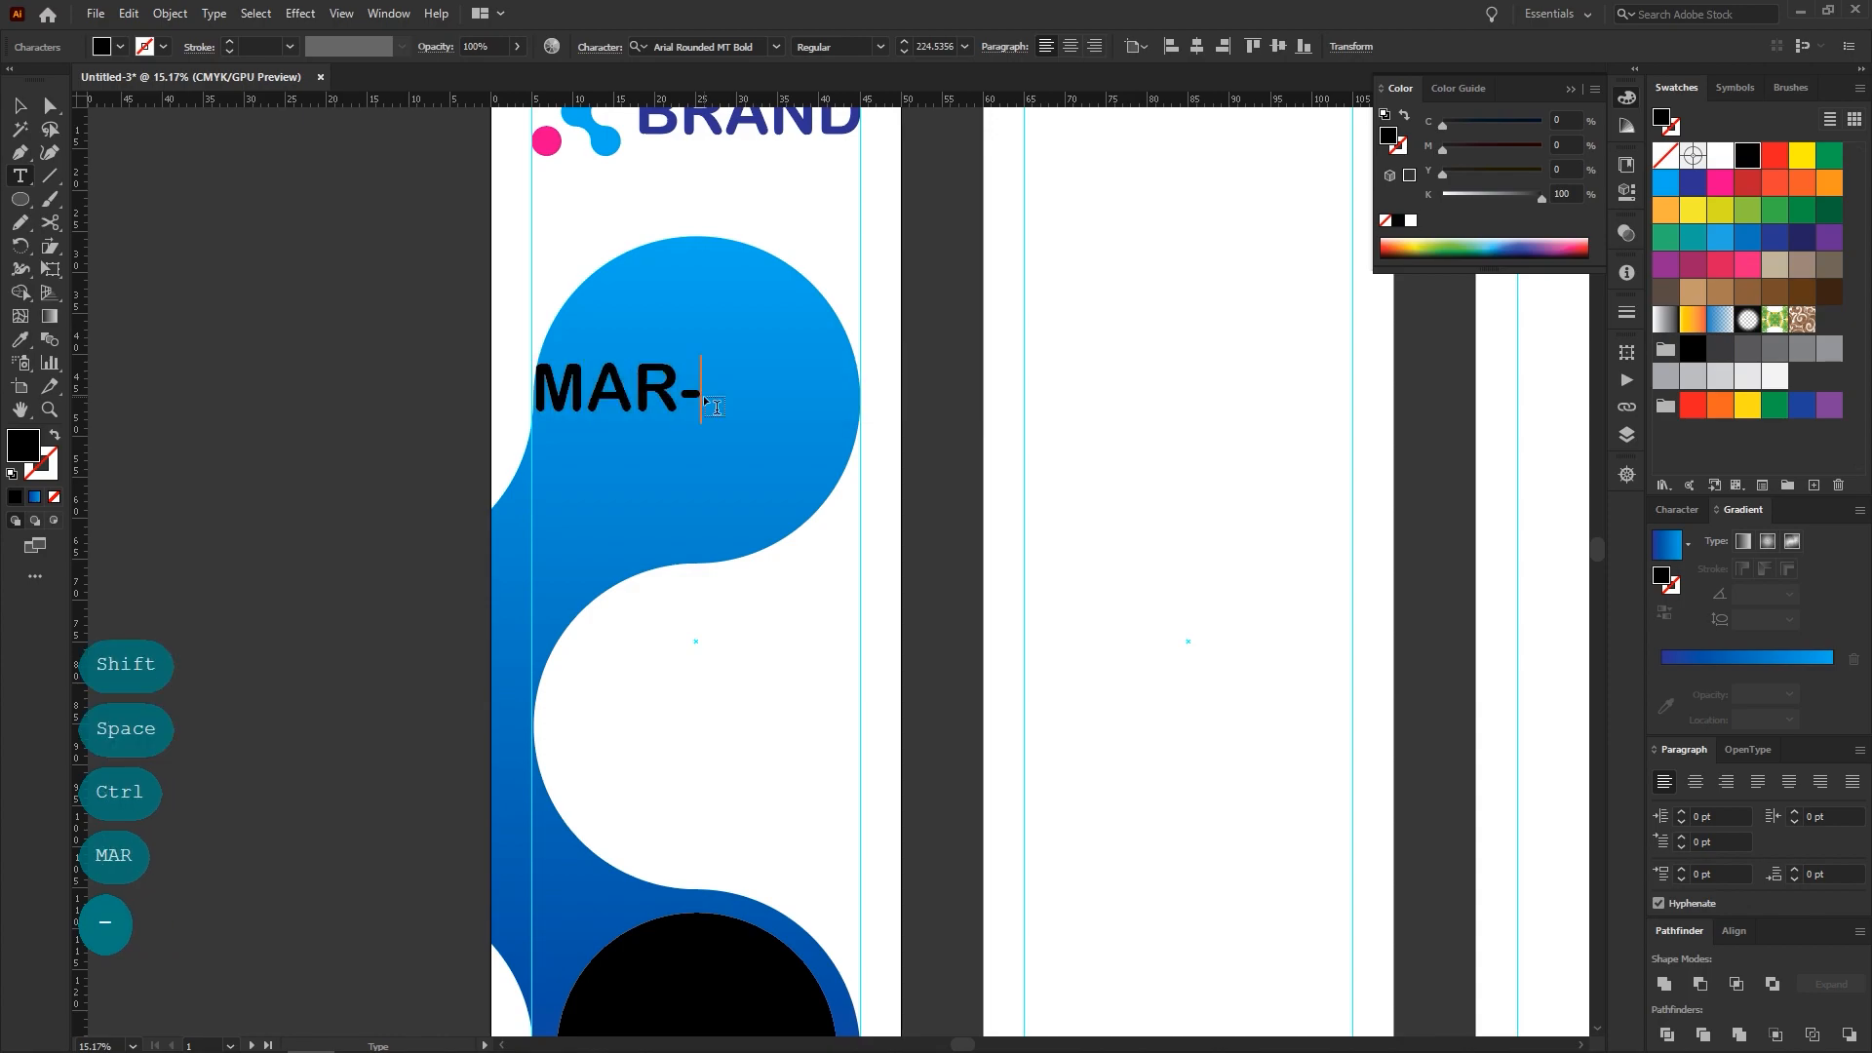
{"action": "key", "text": "Return"}
{"action": "type", "text": "E"}
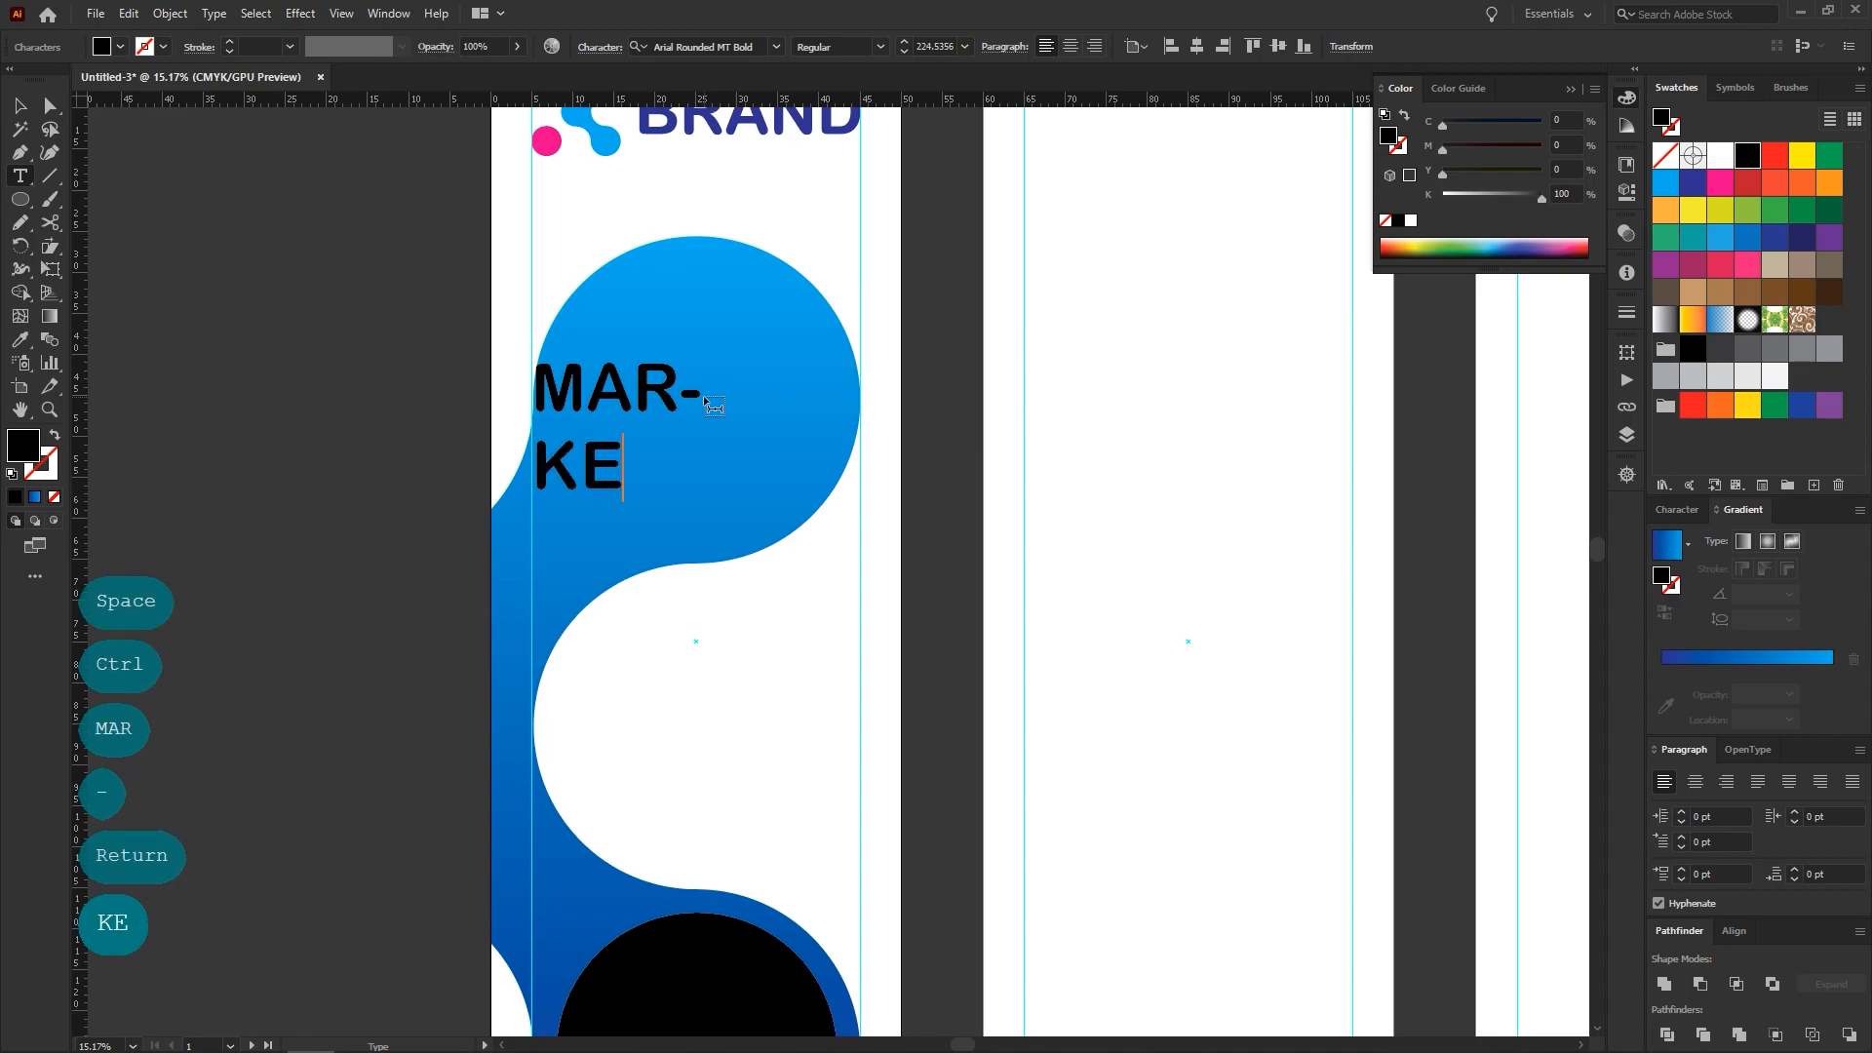
{"action": "type", "text": "TING"}
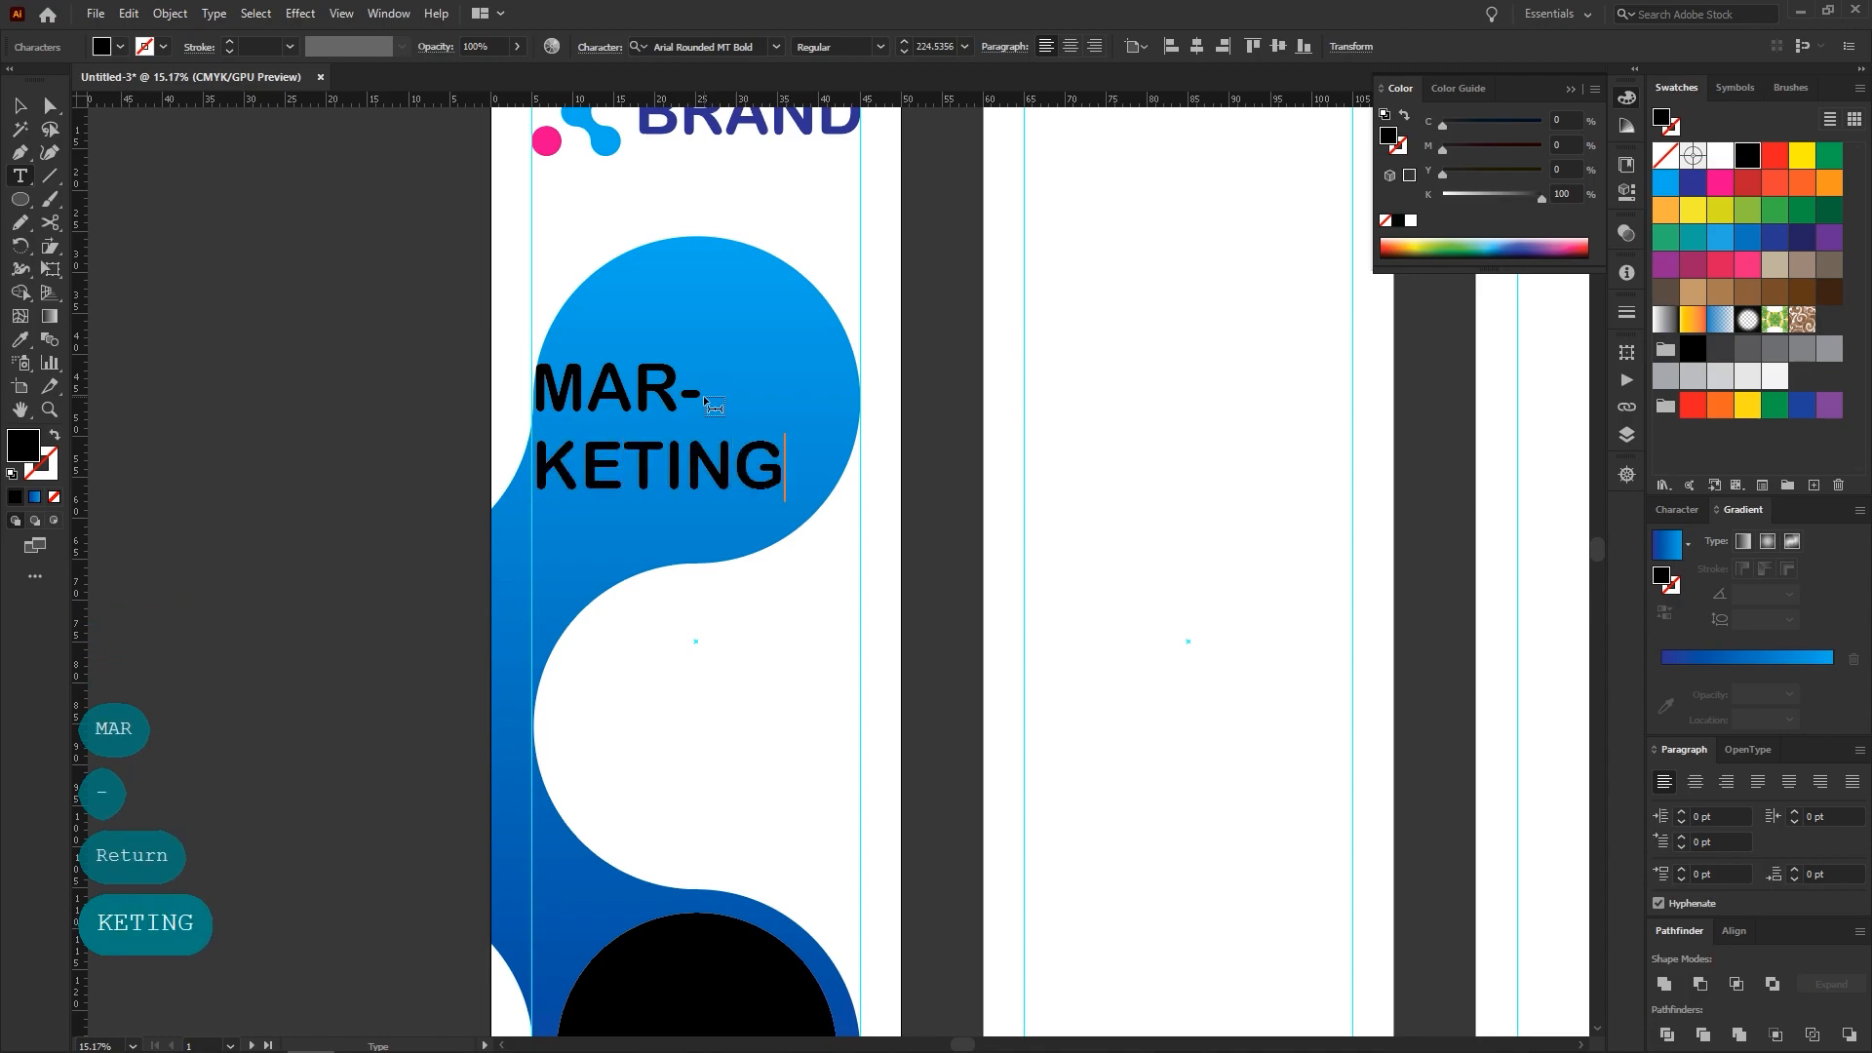
{"action": "key", "text": "Return"}
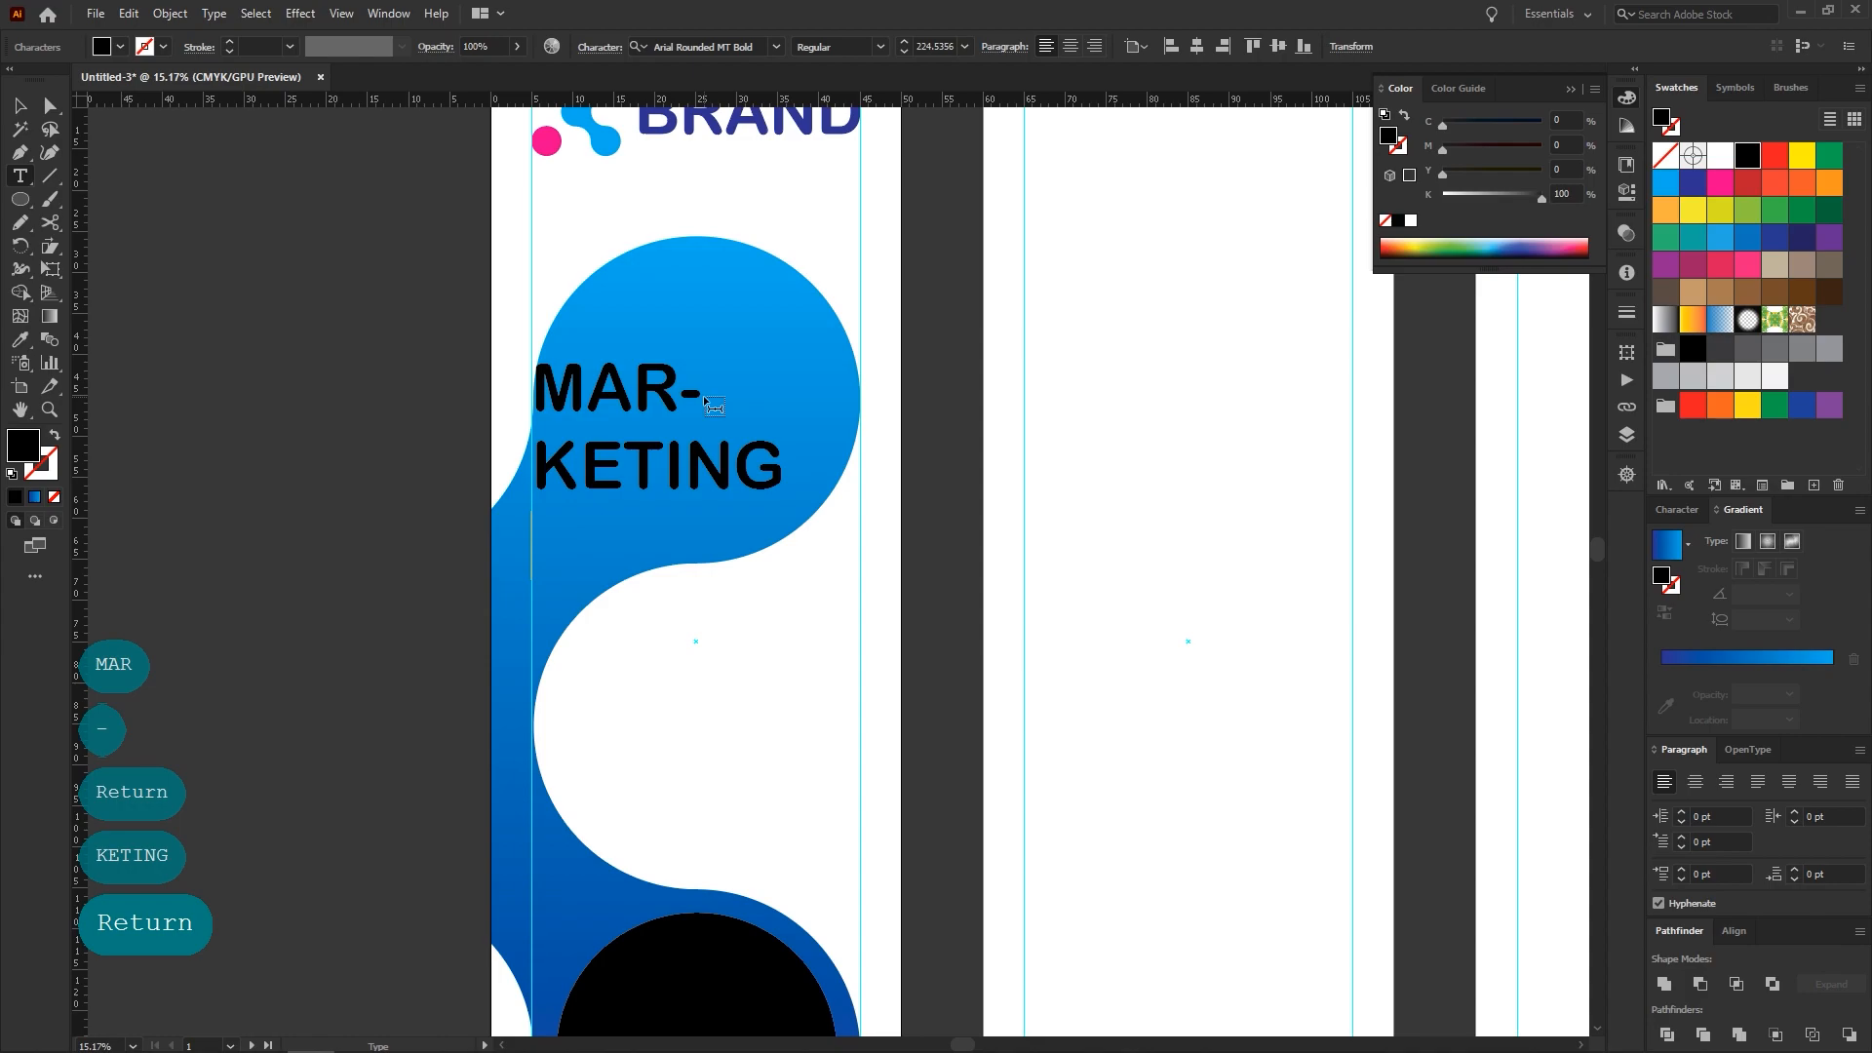
{"action": "type", "text": "SOLU"}
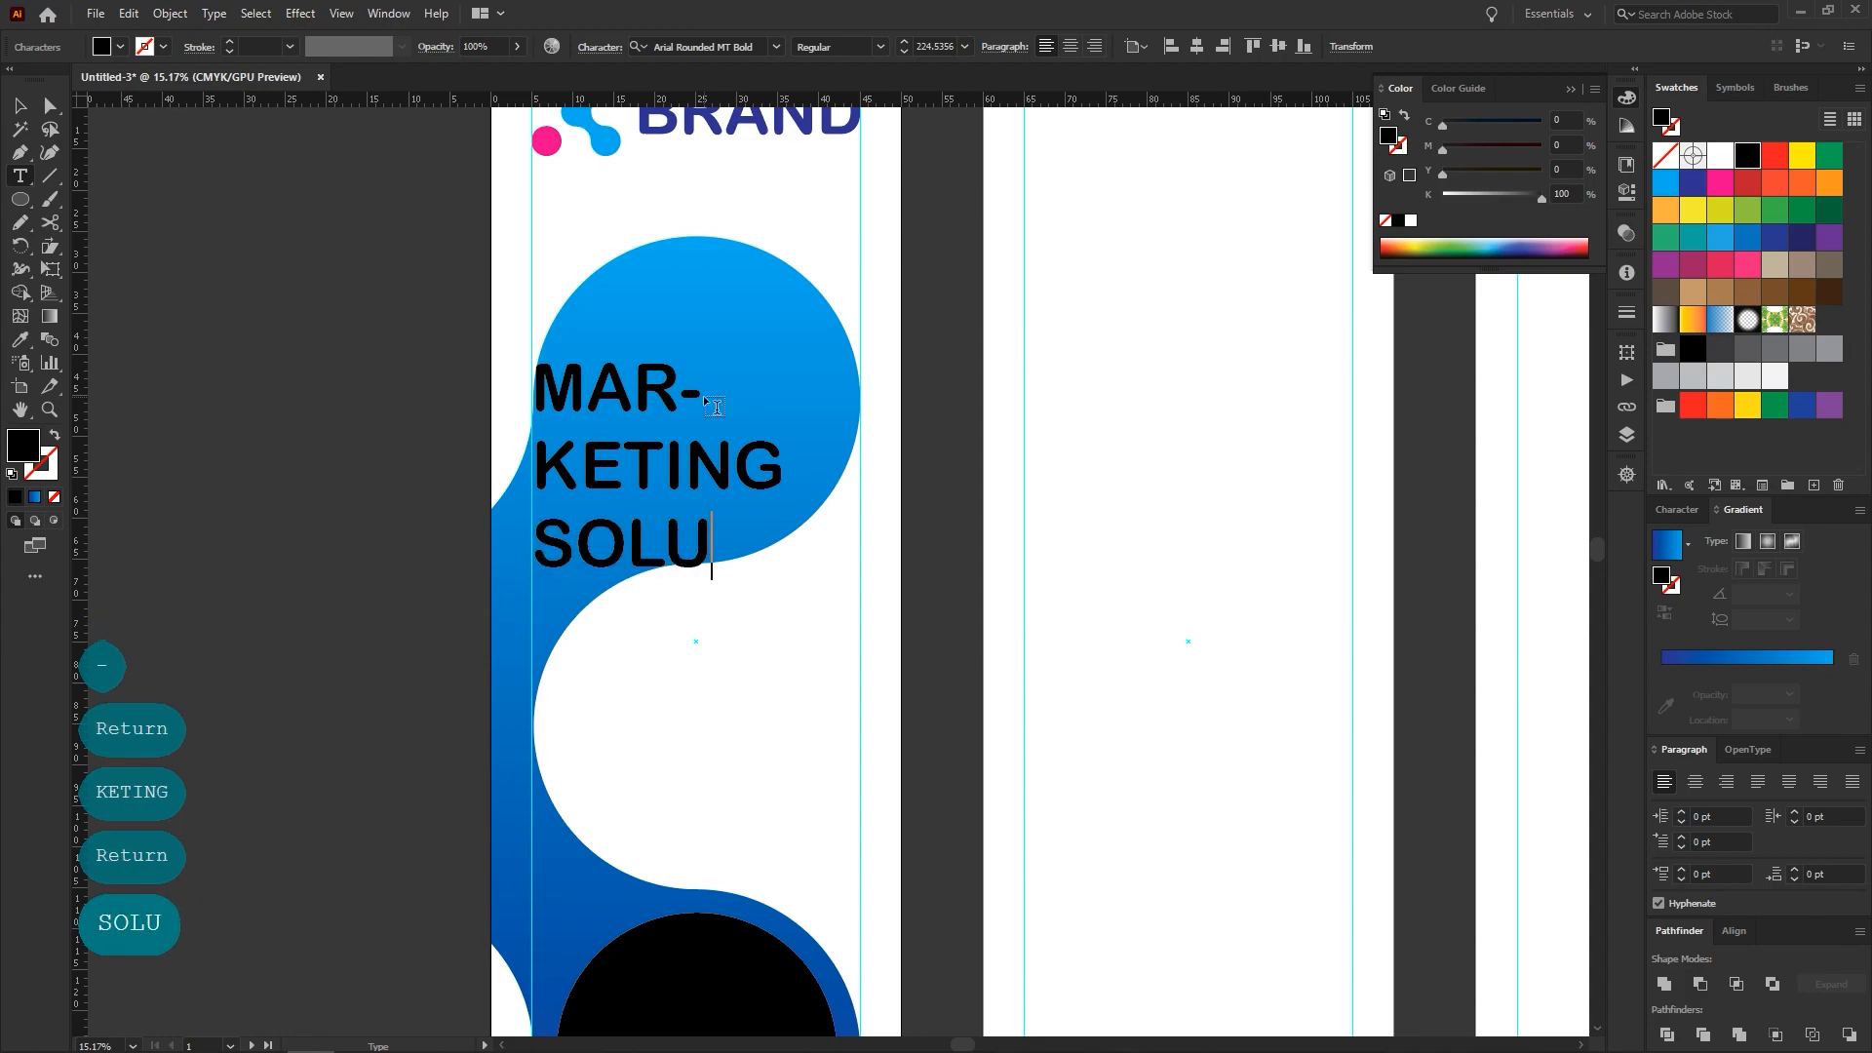
{"action": "type", "text": "-"}
{"action": "key", "text": "Return"}
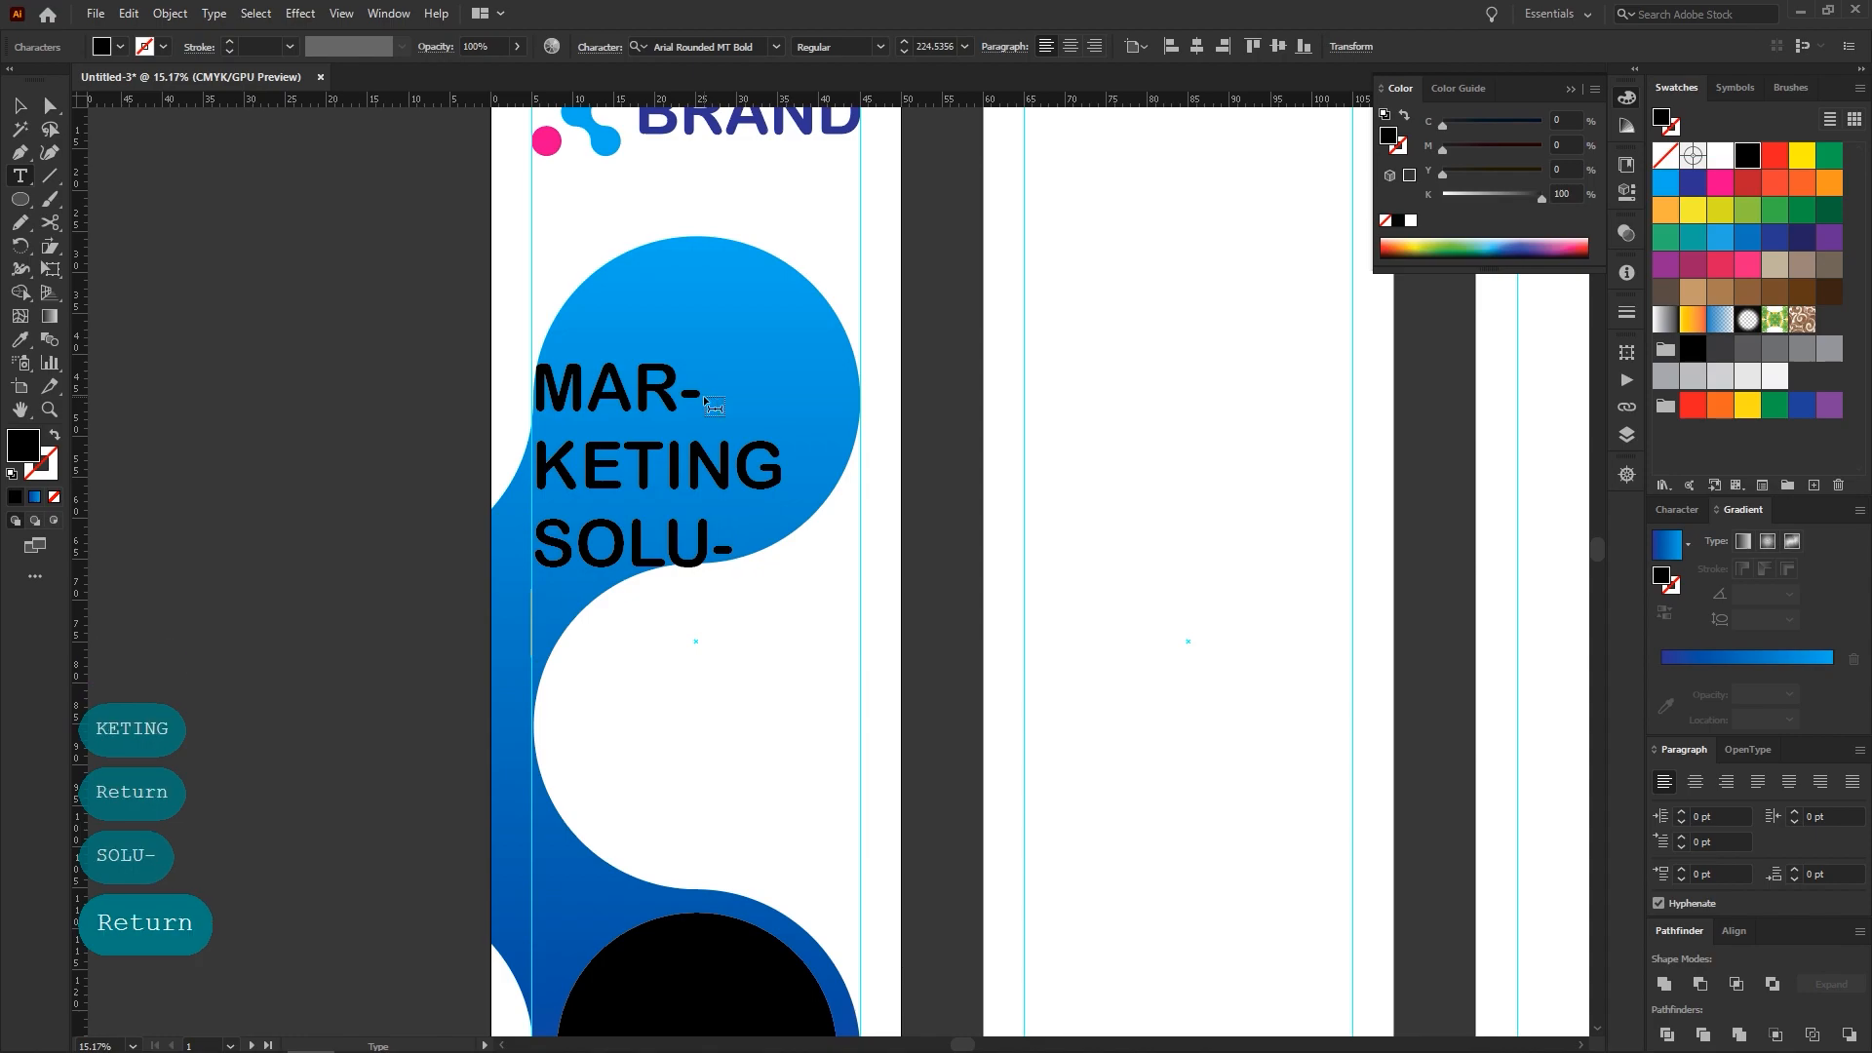
{"action": "type", "text": "TION"}
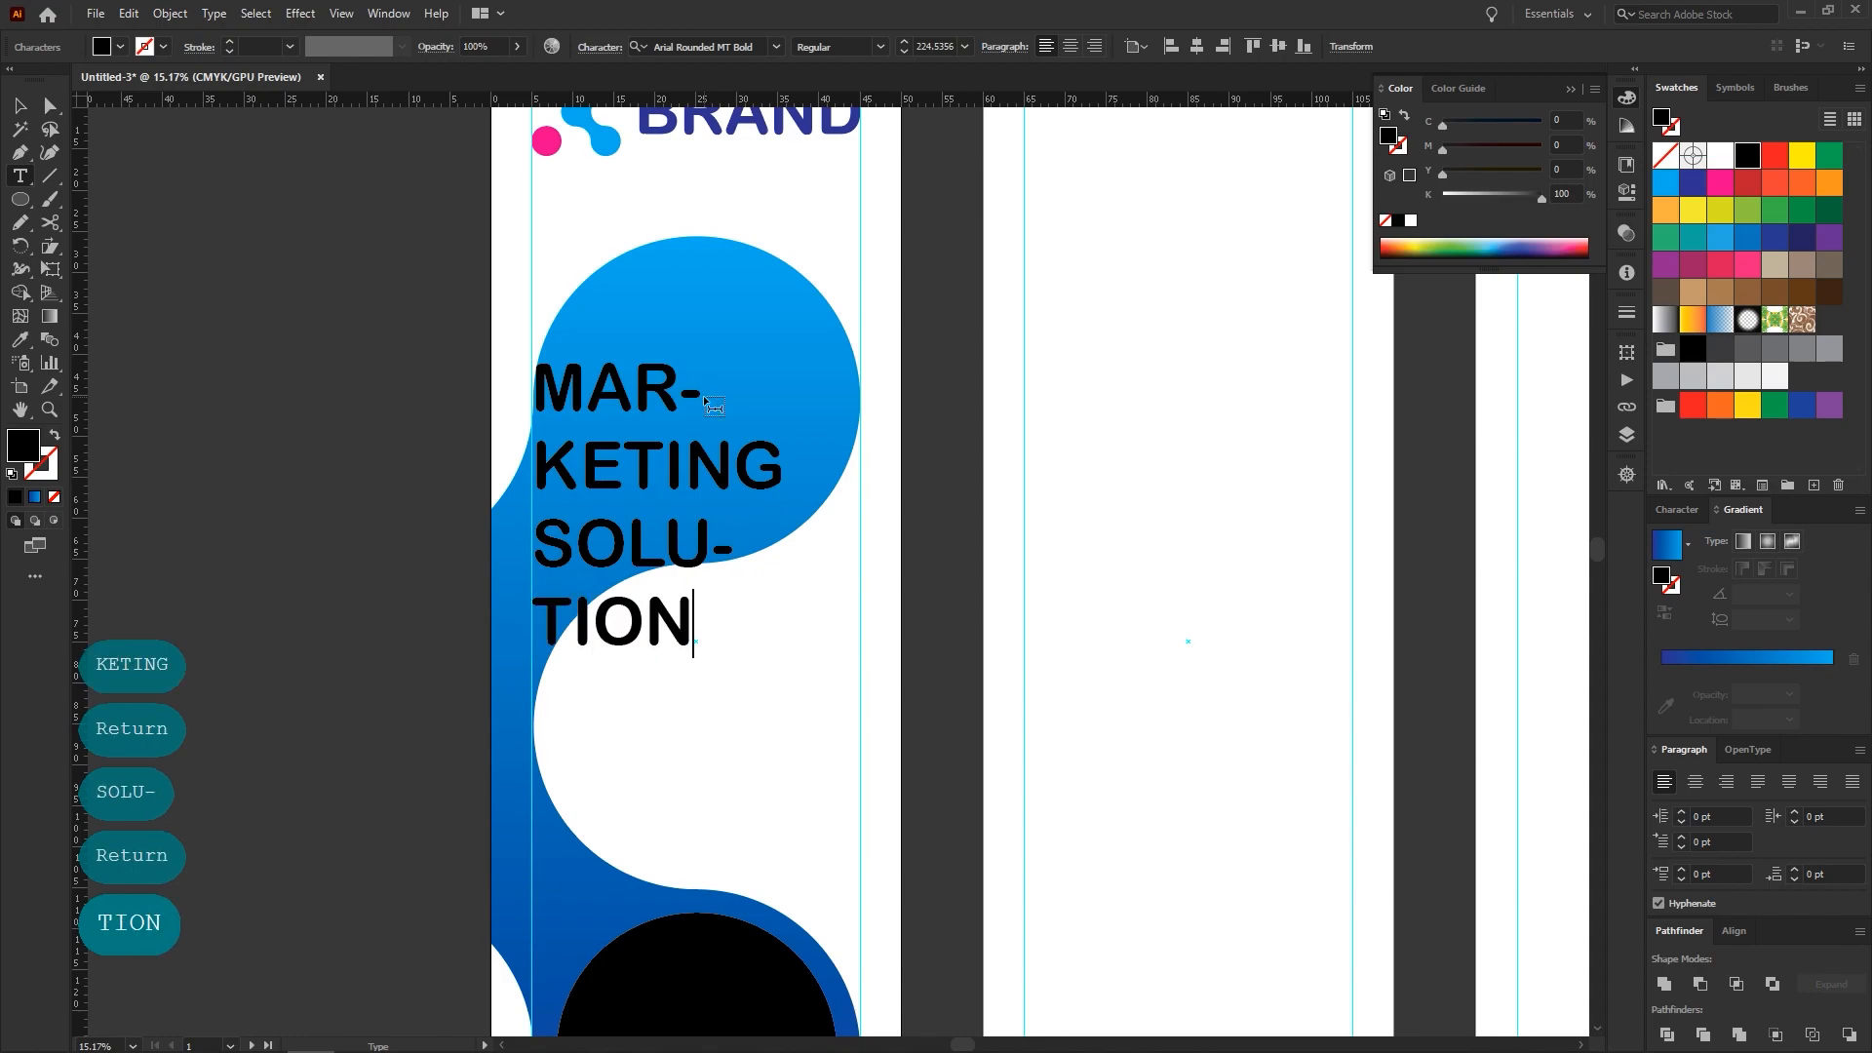
{"action": "left_click", "coordinate": [19, 105]}
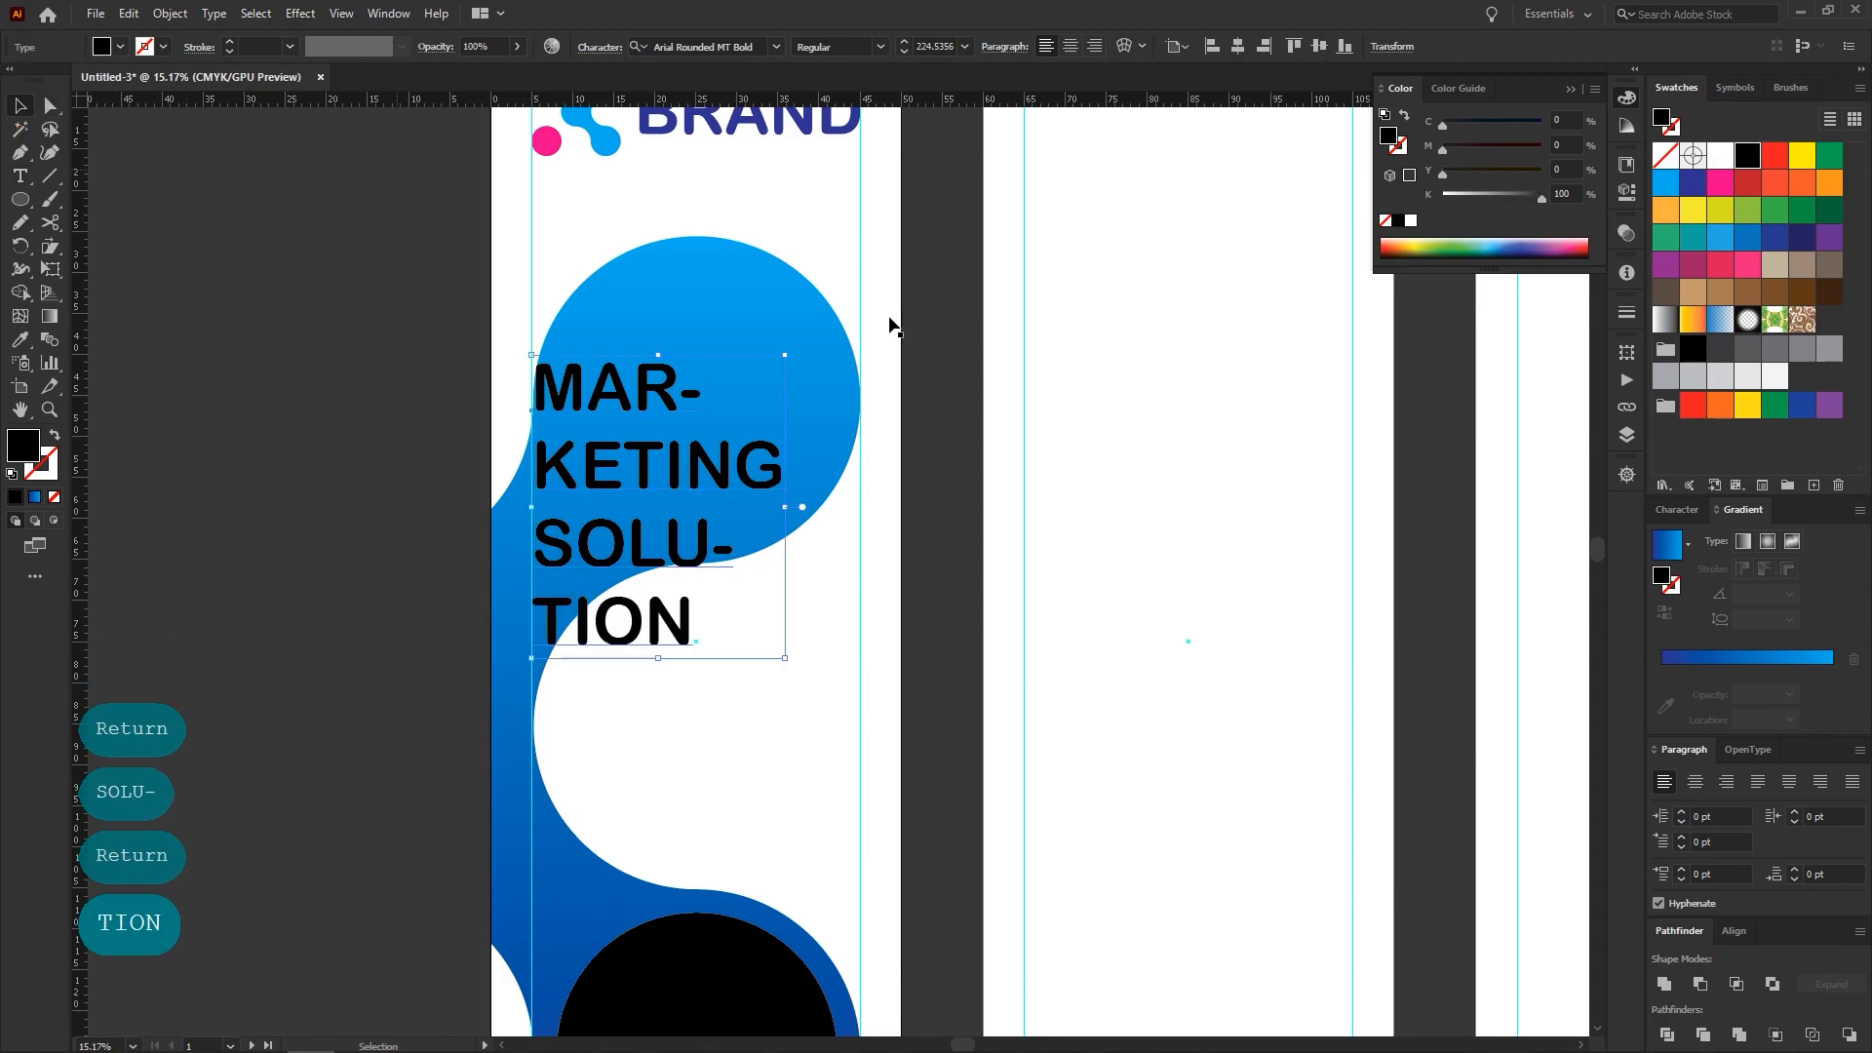
Set the headline's leading to 217 pt and move it down over the lower part of the upper lobe
{"action": "left_click", "coordinate": [1676, 509]}
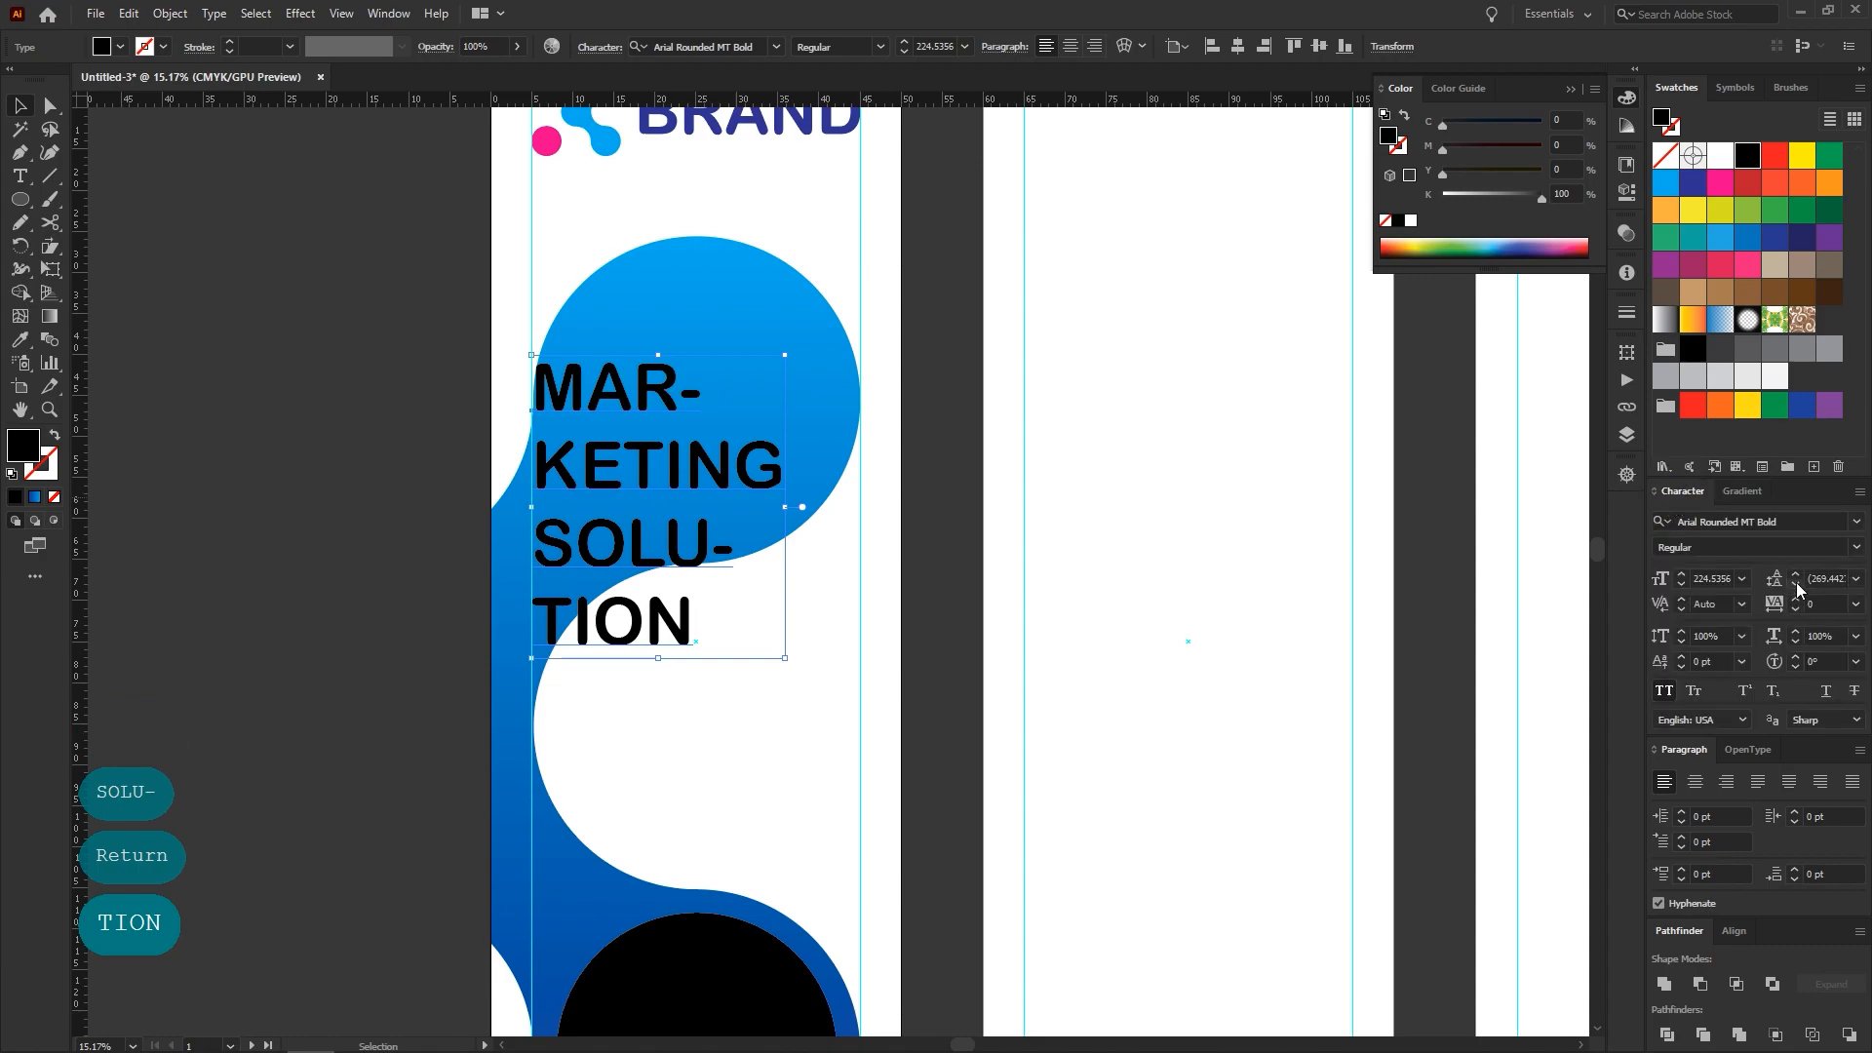
{"action": "left_click", "coordinate": [1796, 584]}
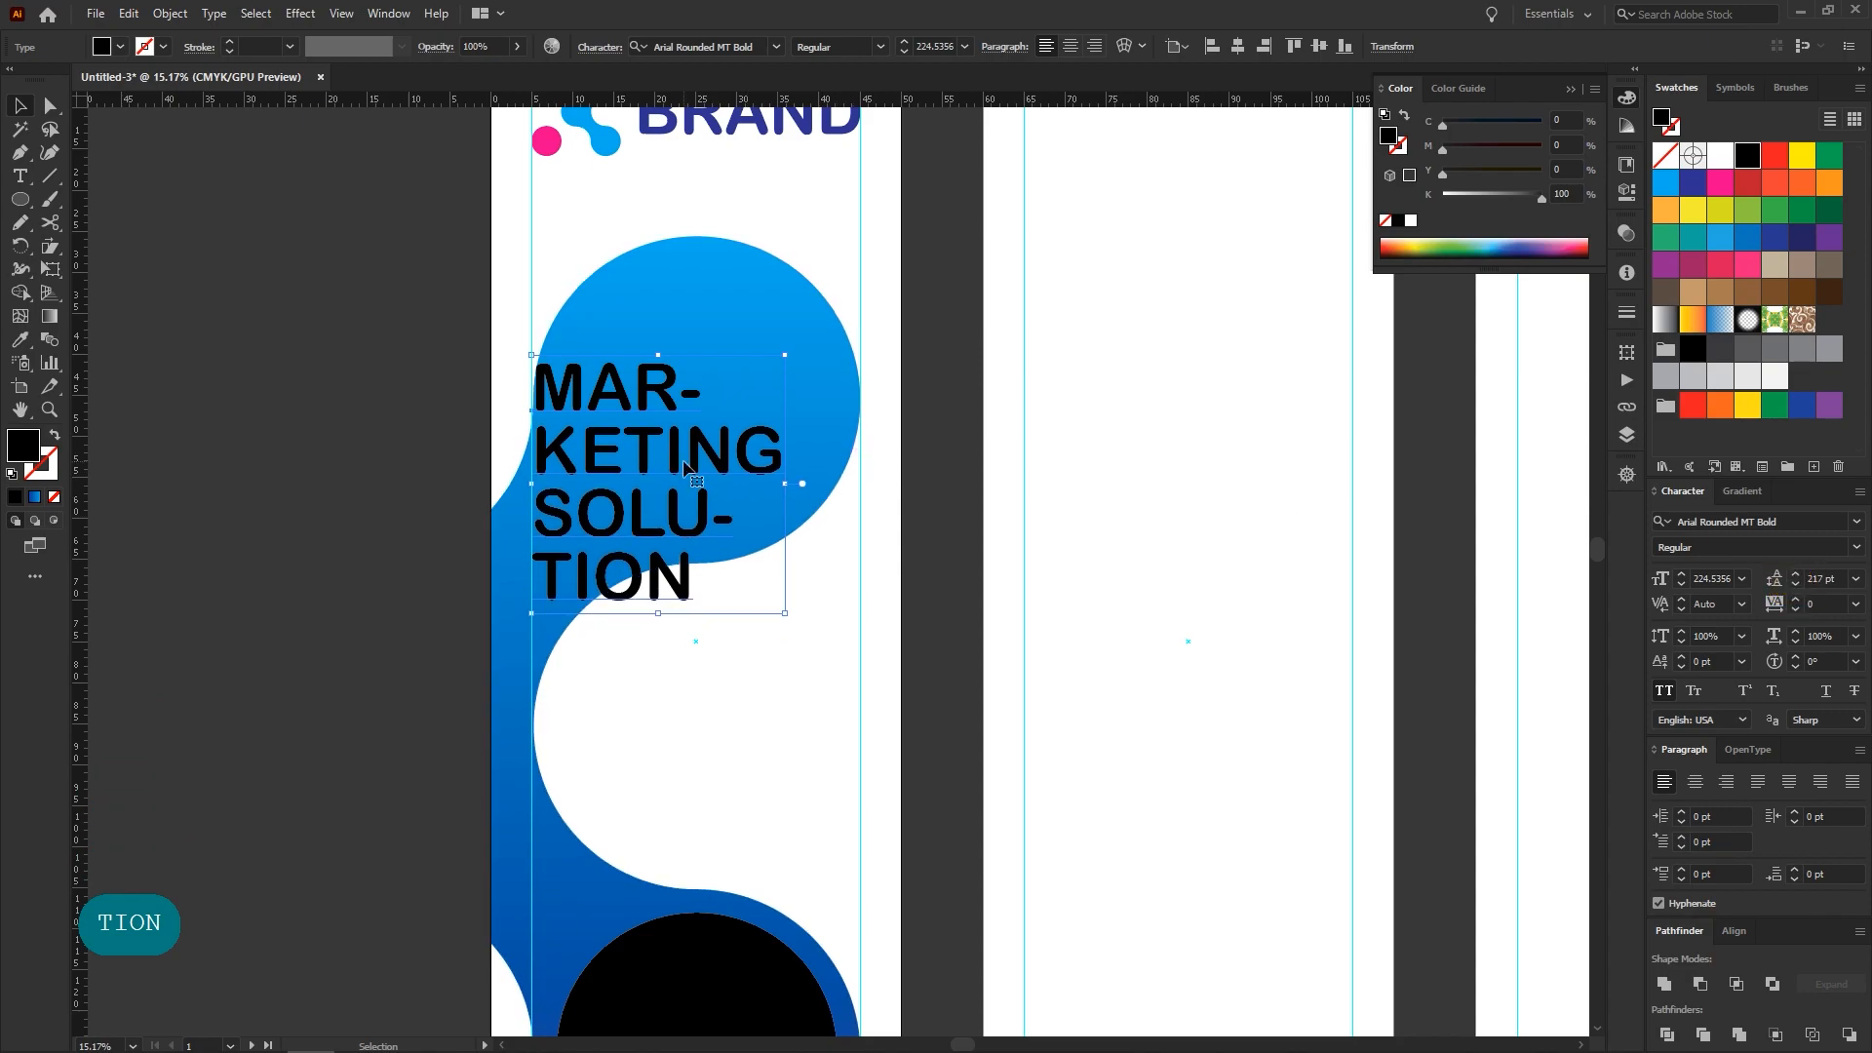
{"action": "left_click_drag", "start_coordinate": [685, 468], "coordinate": [685, 570]}
{"action": "left_click", "coordinate": [858, 562]}
{"action": "left_click_drag", "start_coordinate": [830, 604], "coordinate": [820, 502]}
{"action": "mouse_move", "coordinate": [838, 576]}
{"action": "left_mouse_down"}
{"action": "mouse_move", "coordinate": [771, 576]}
{"action": "mouse_move", "coordinate": [808, 591]}
{"action": "left_mouse_up"}
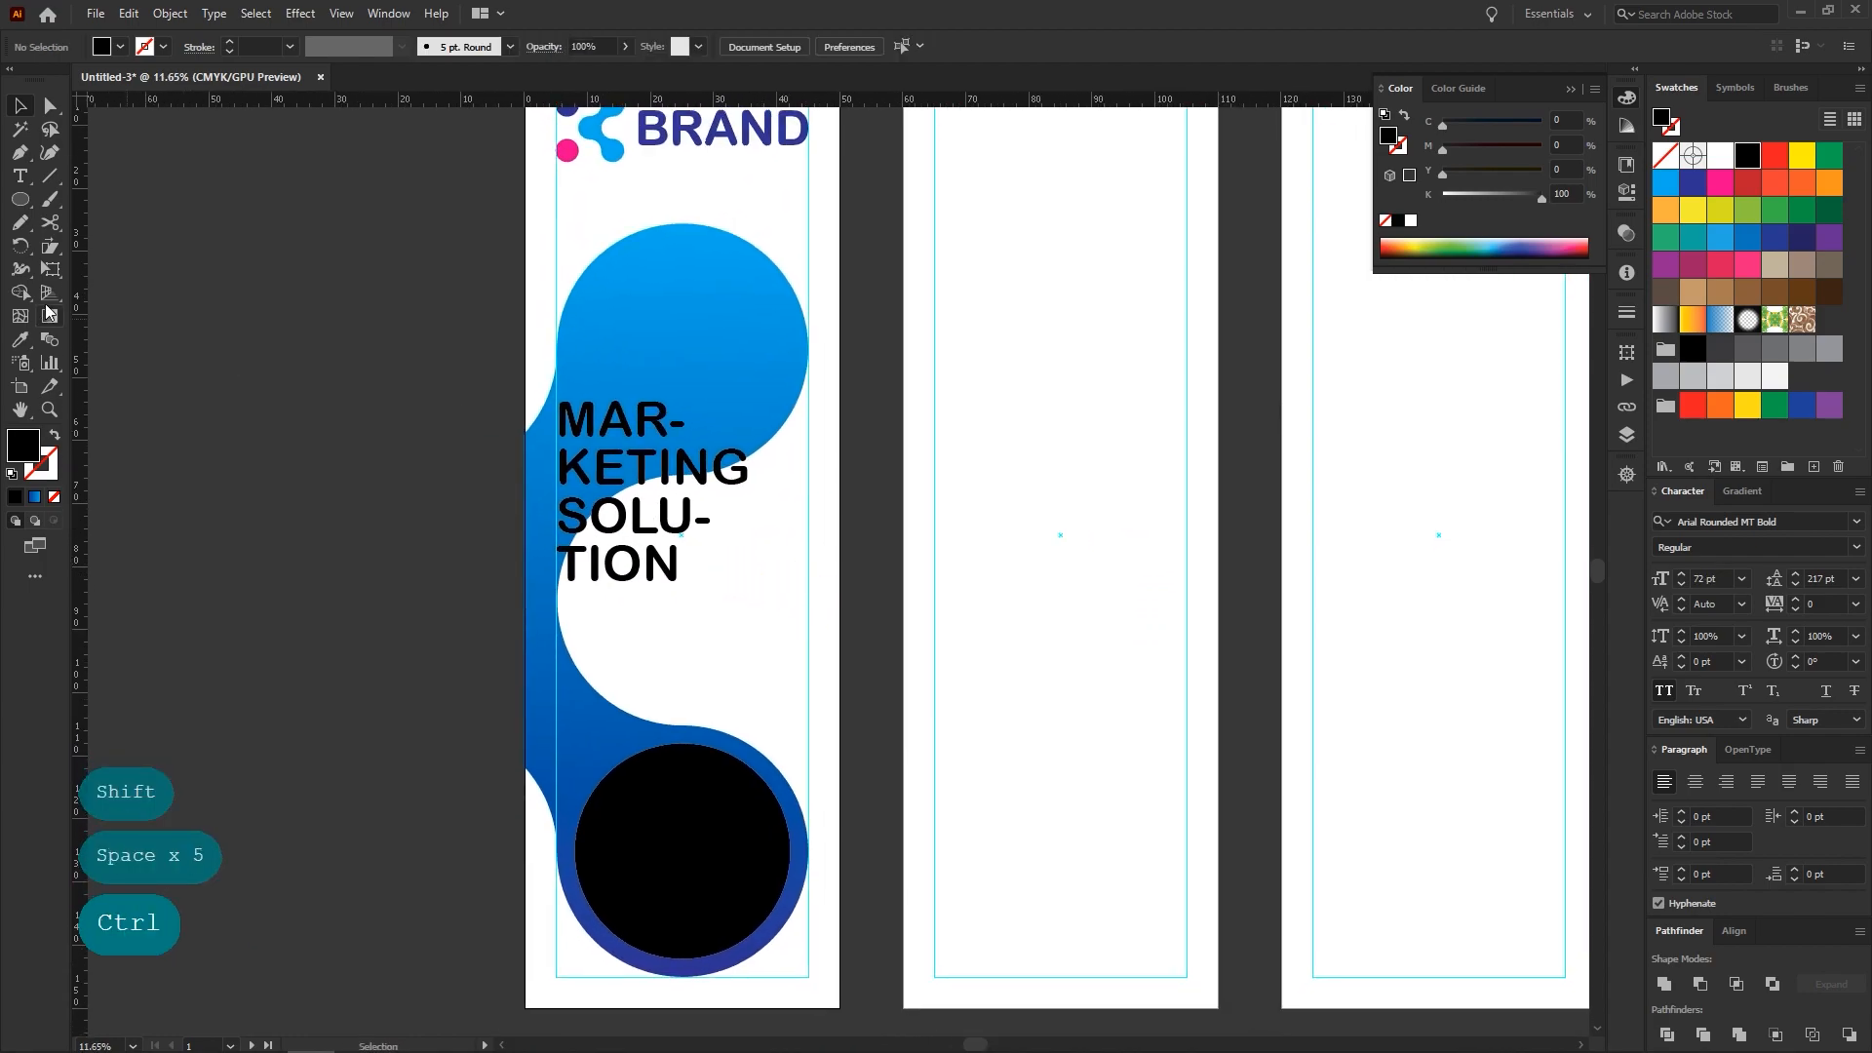
Convert the black circle into an area text frame filled with placeholder text at 60 pt with automatic leading
{"action": "left_click", "coordinate": [19, 175]}
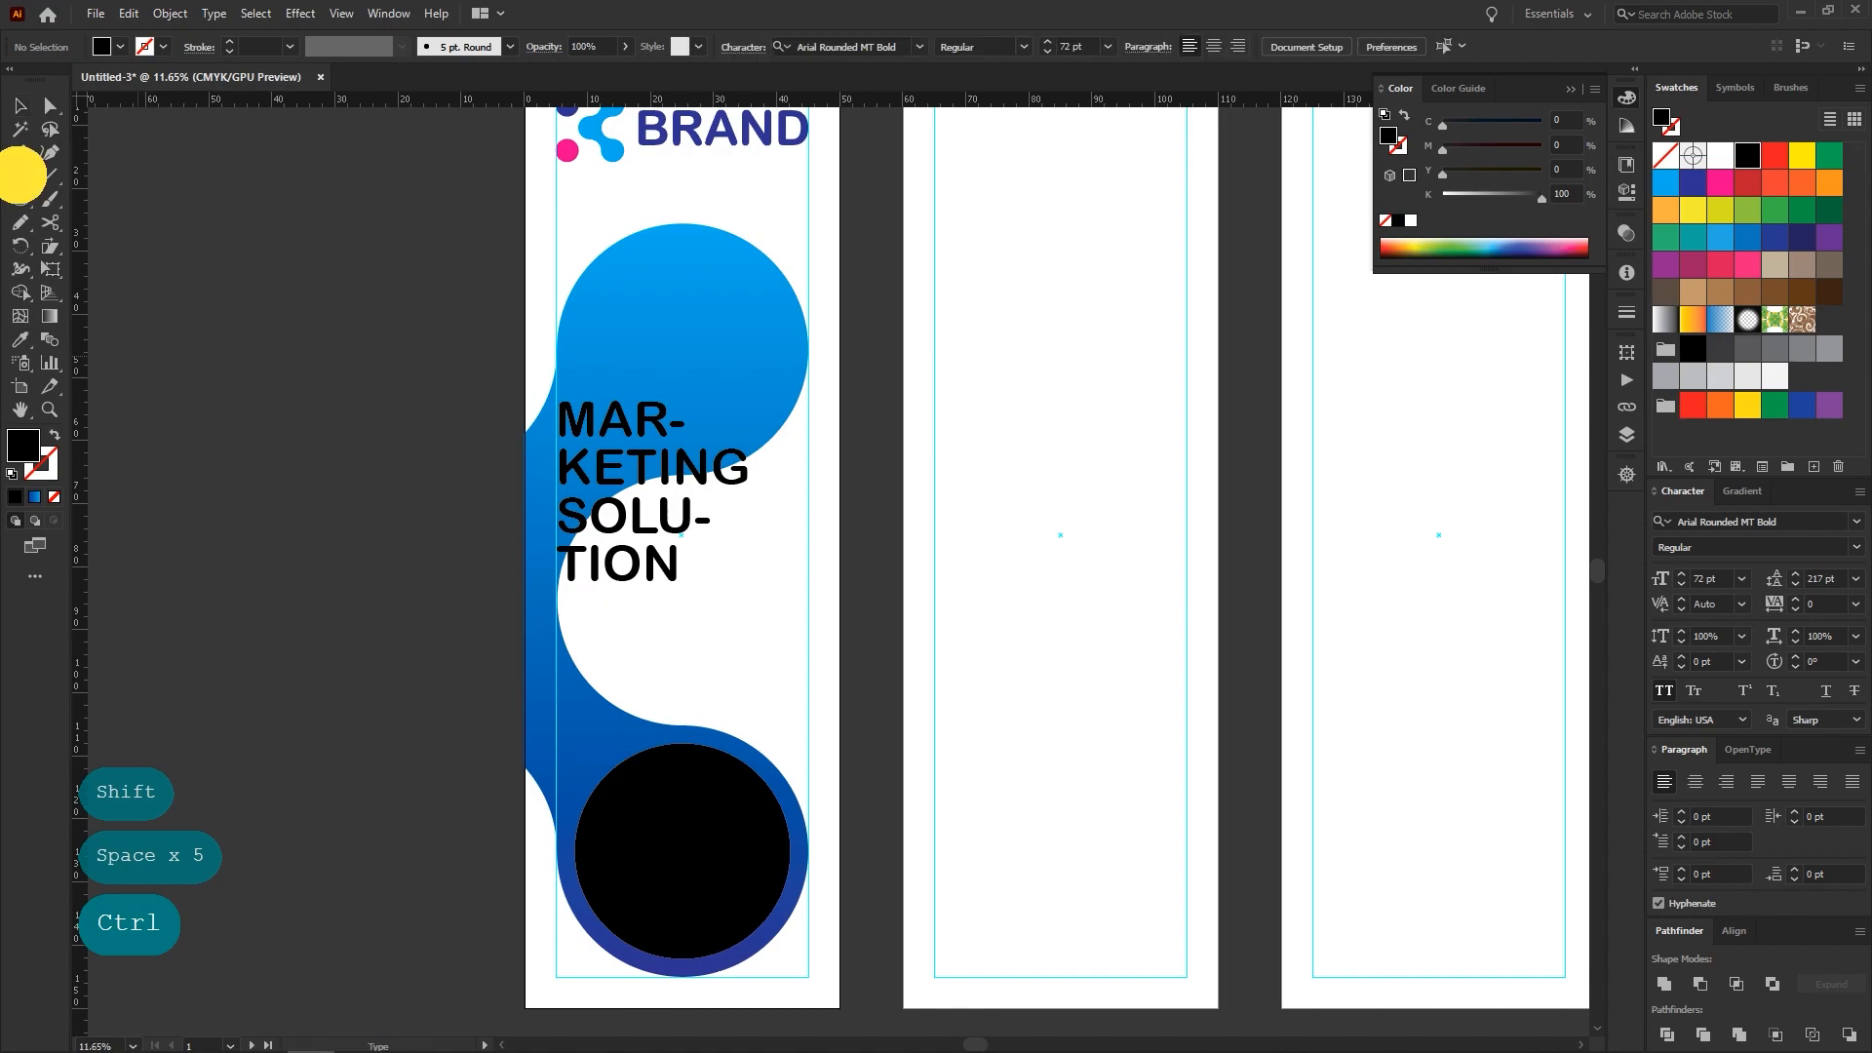
{"action": "left_click", "coordinate": [1108, 45]}
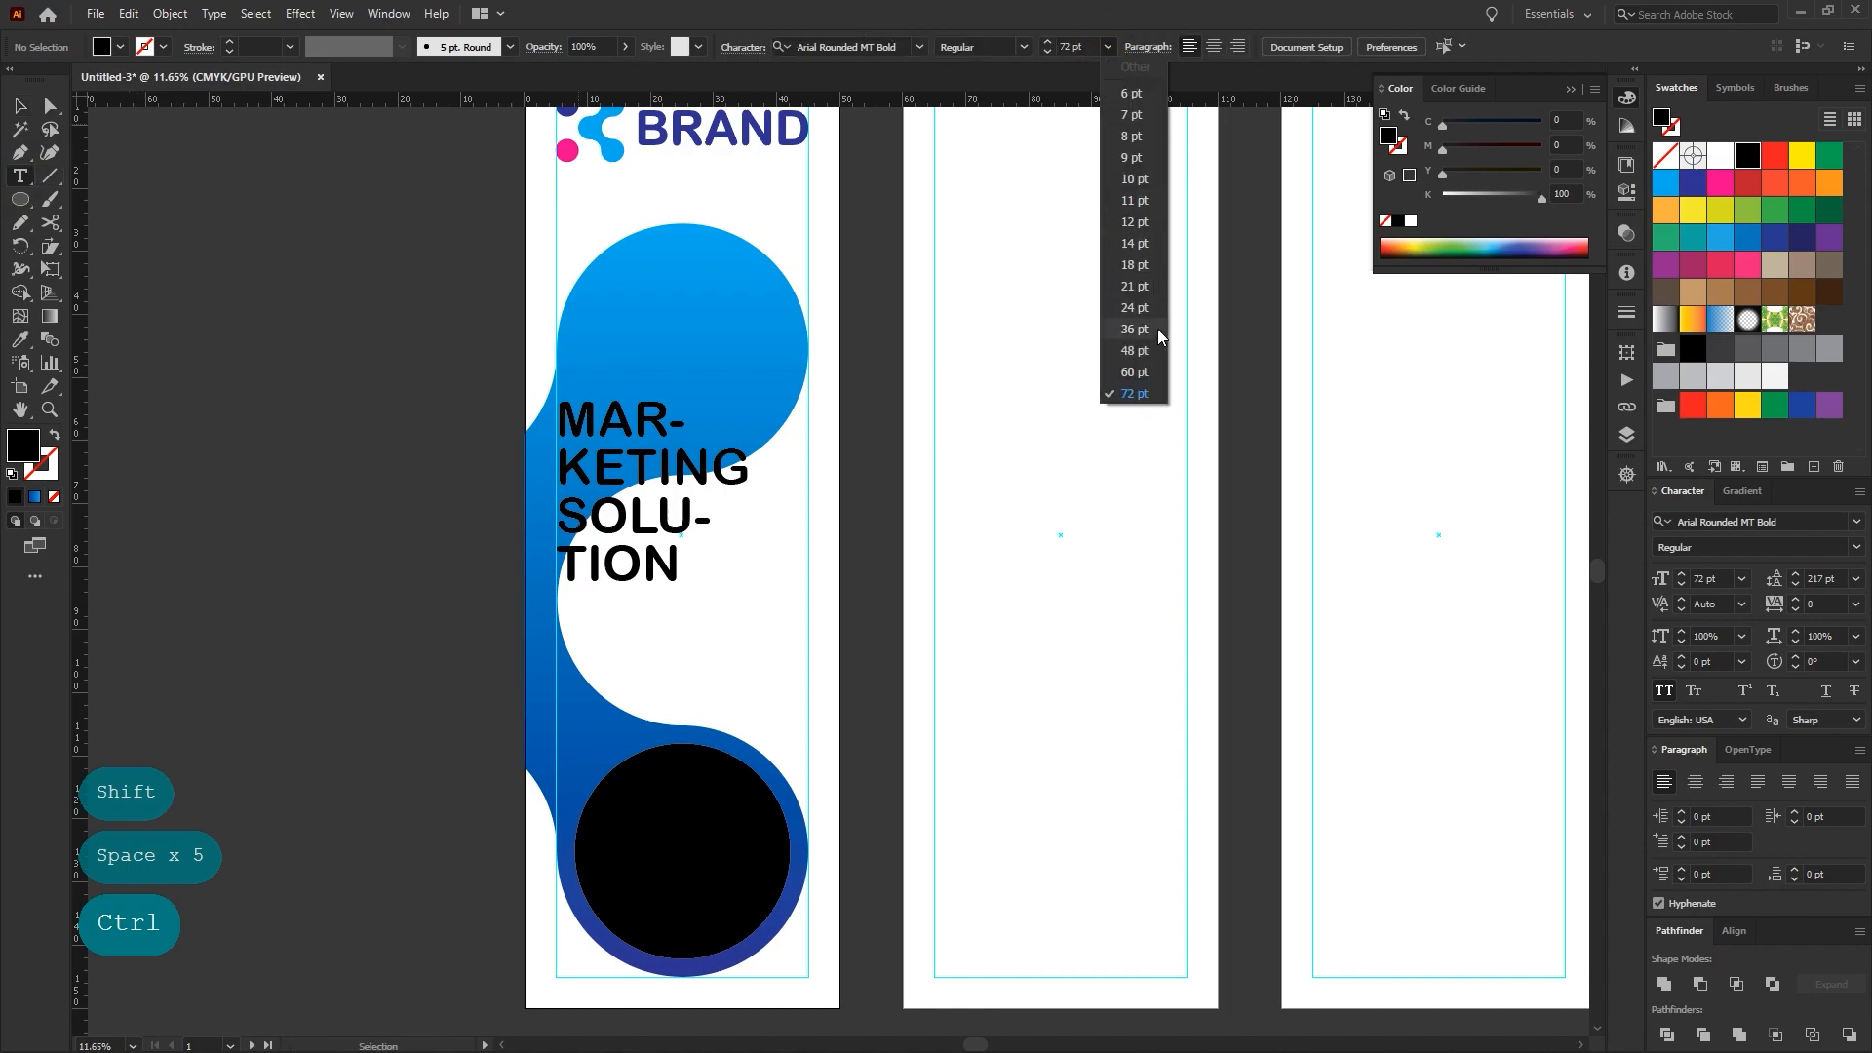
{"action": "left_click", "coordinate": [1149, 379]}
{"action": "left_click", "coordinate": [1855, 578]}
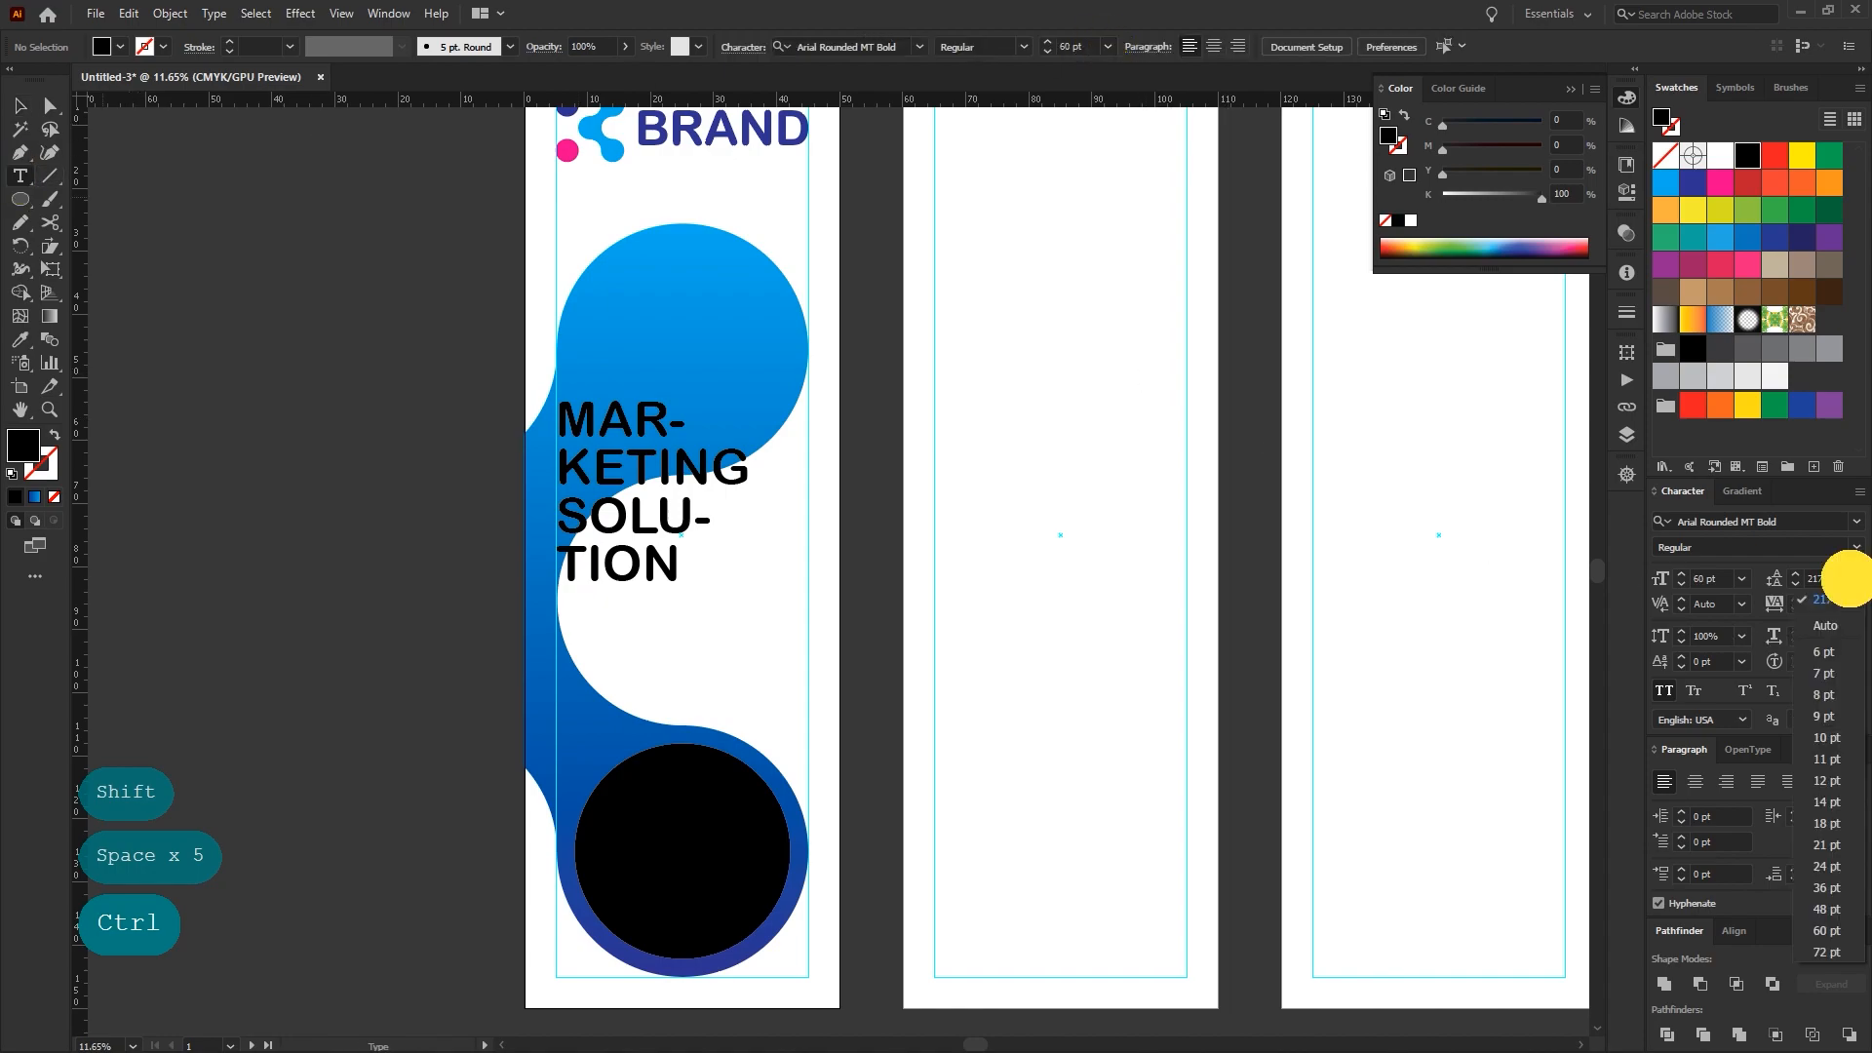
{"action": "left_click", "coordinate": [1835, 634]}
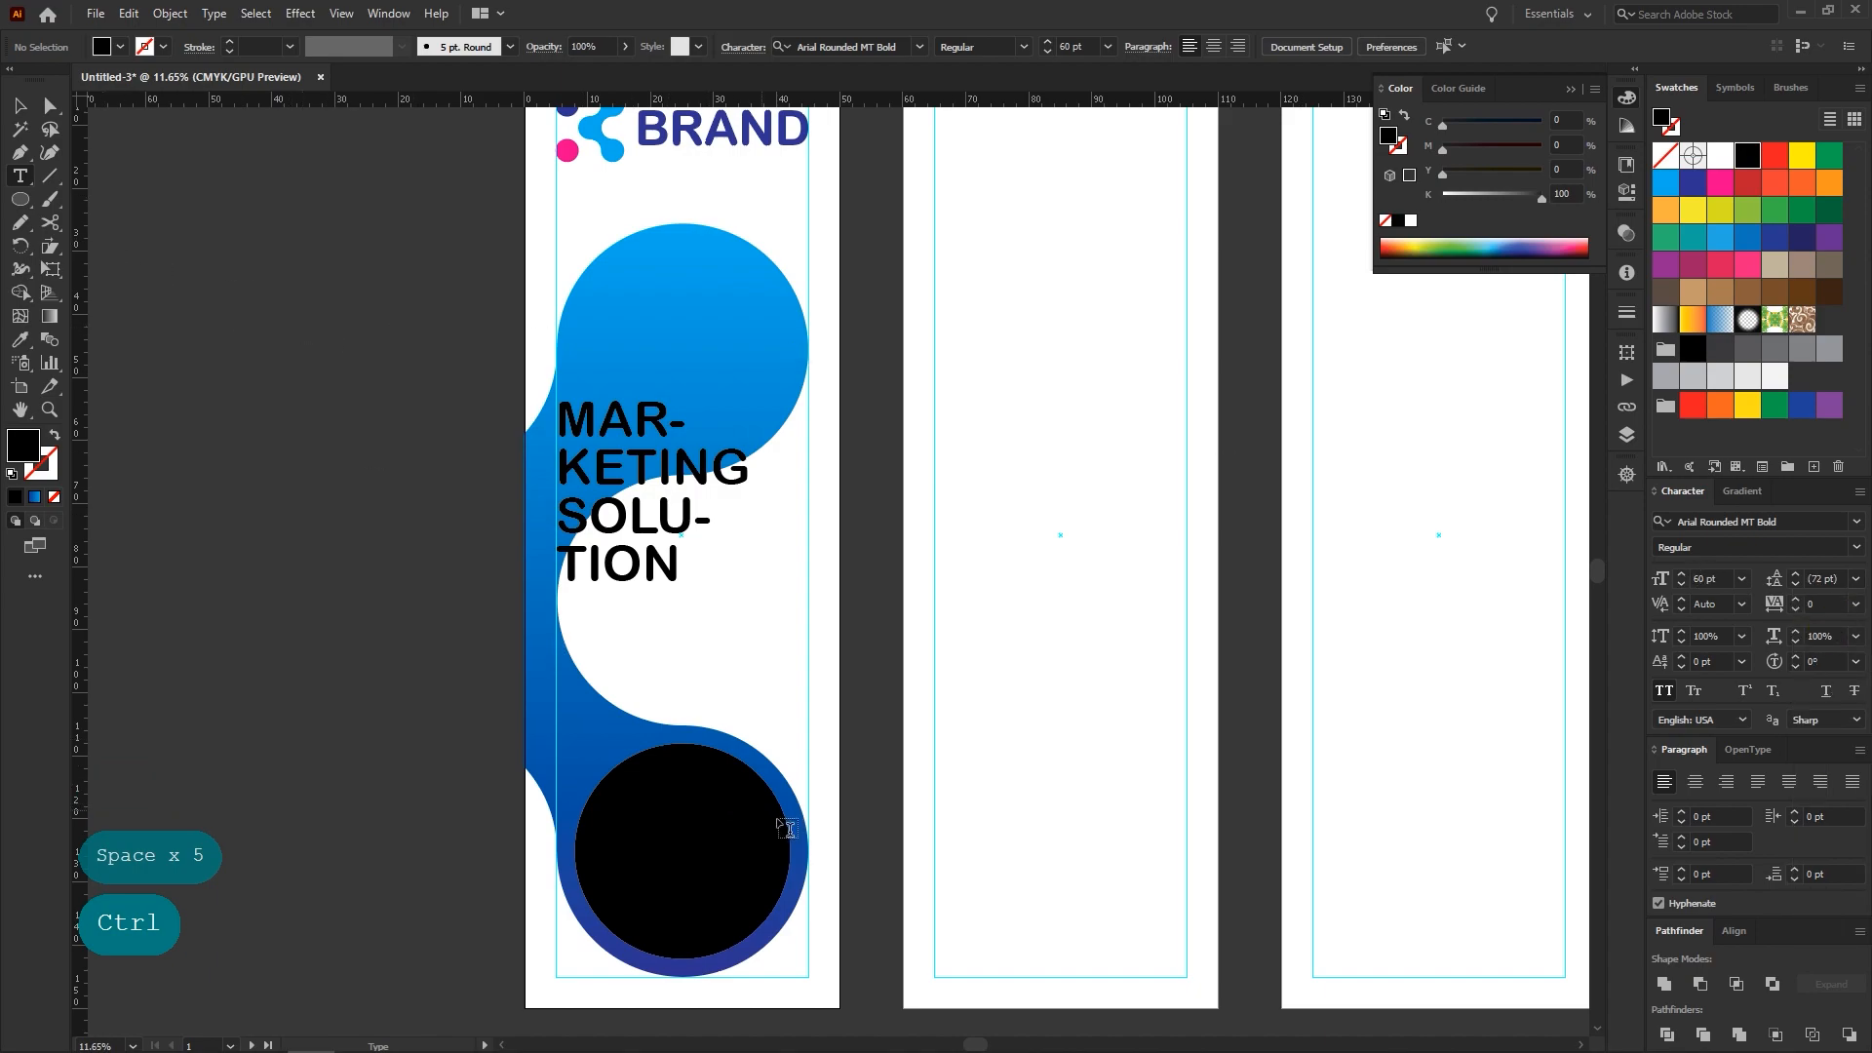
{"action": "left_click", "coordinate": [672, 757]}
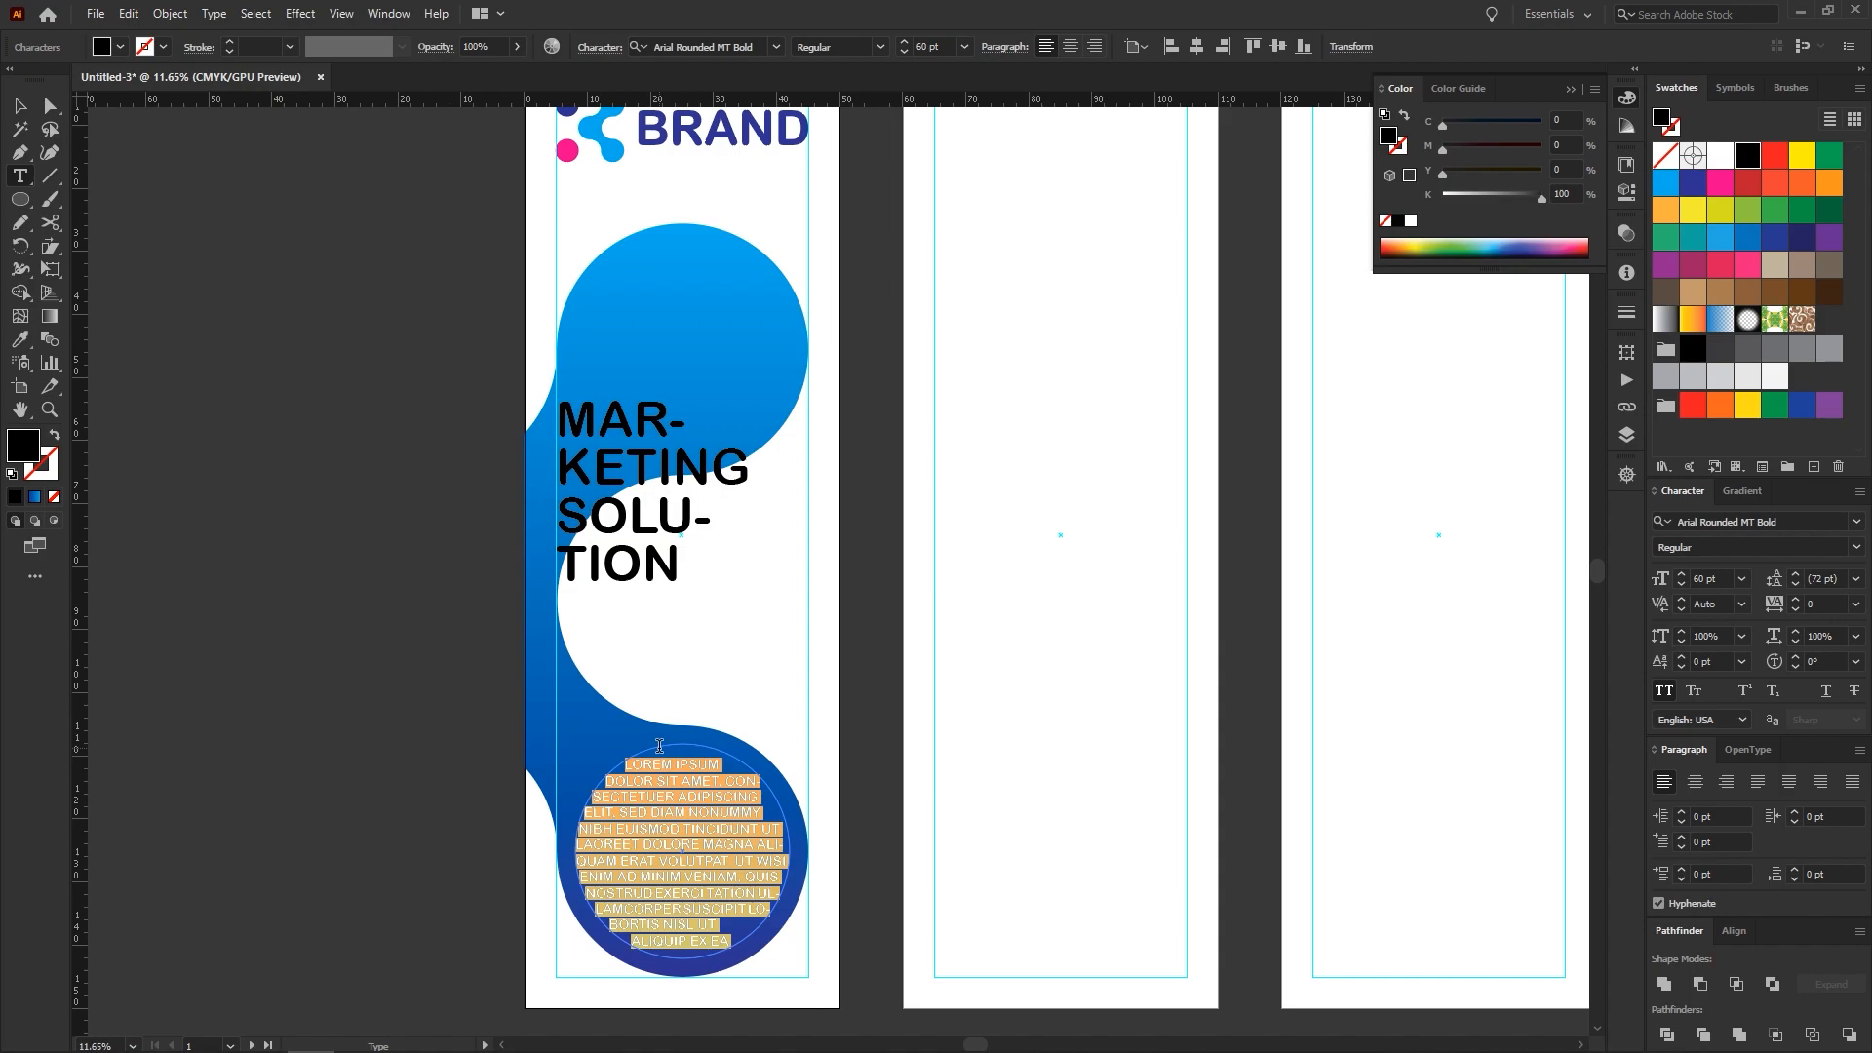
{"action": "key", "text": "Escape"}
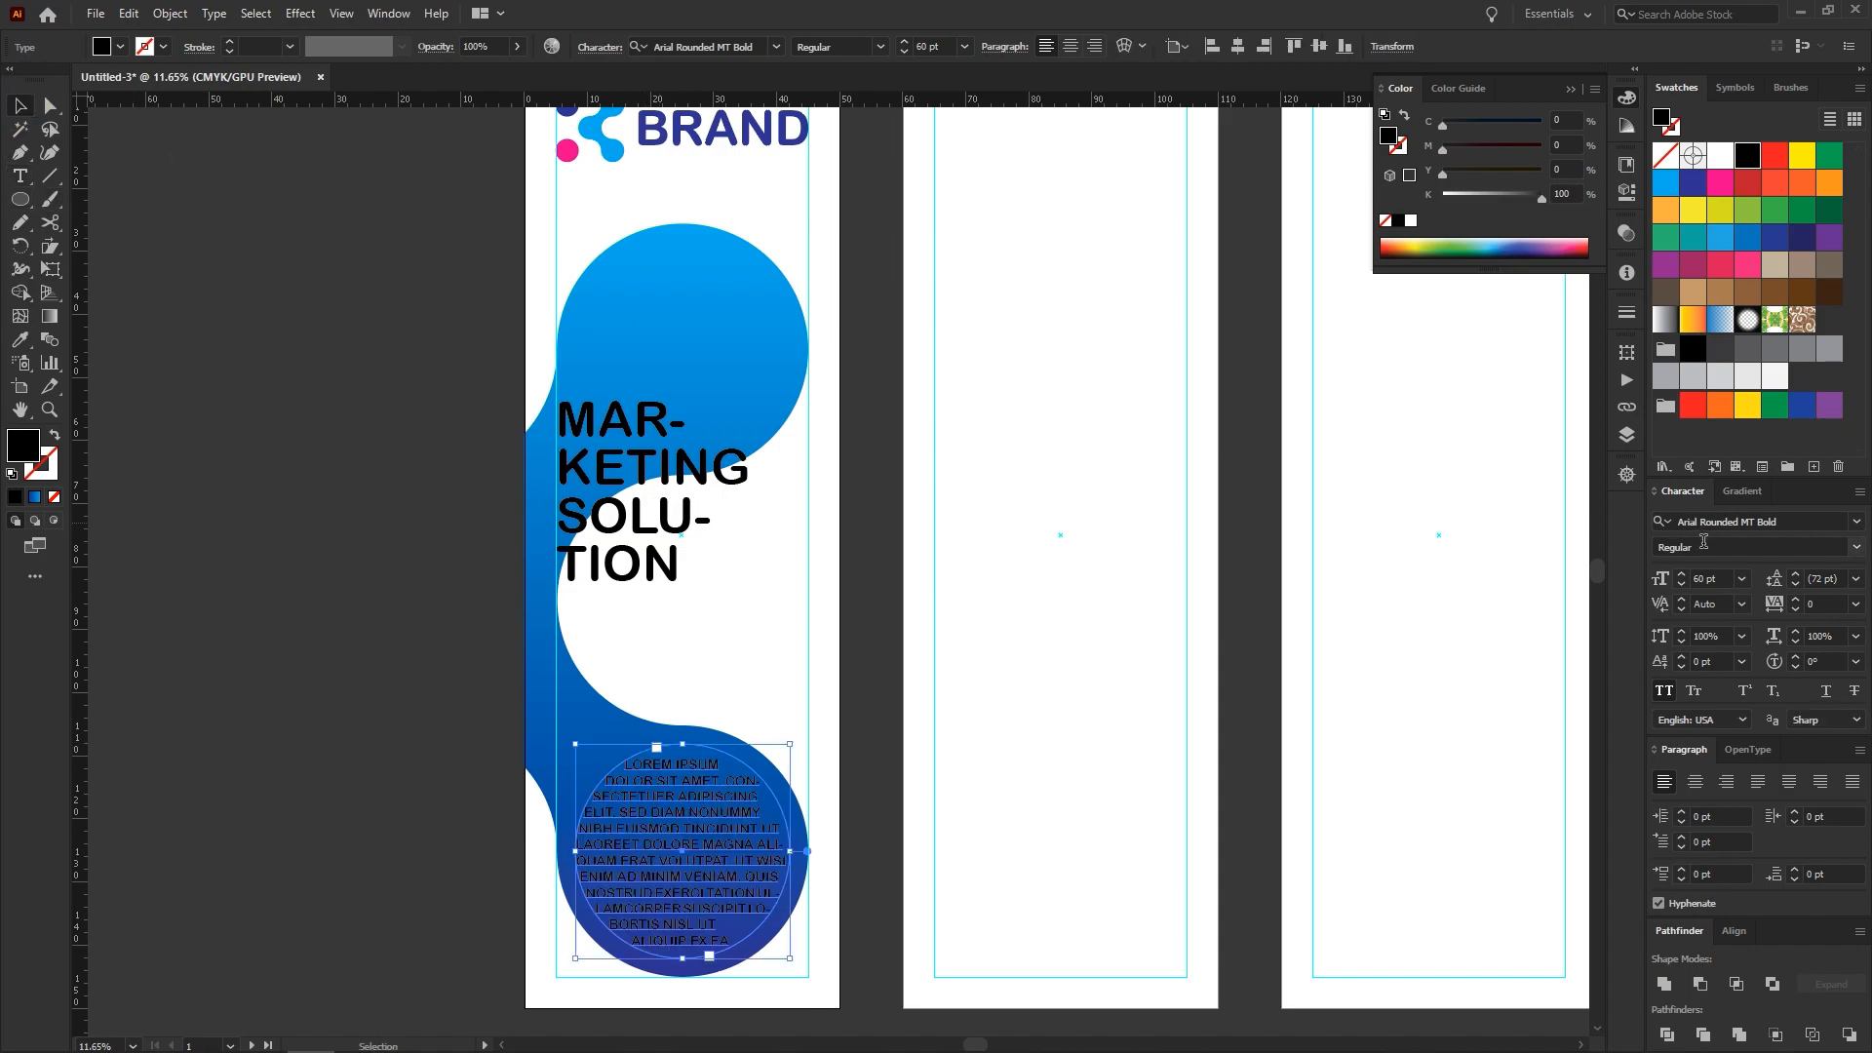
Turn off all caps for the circle's placeholder paragraph, color it white and center-align it
{"action": "left_click", "coordinate": [1664, 690]}
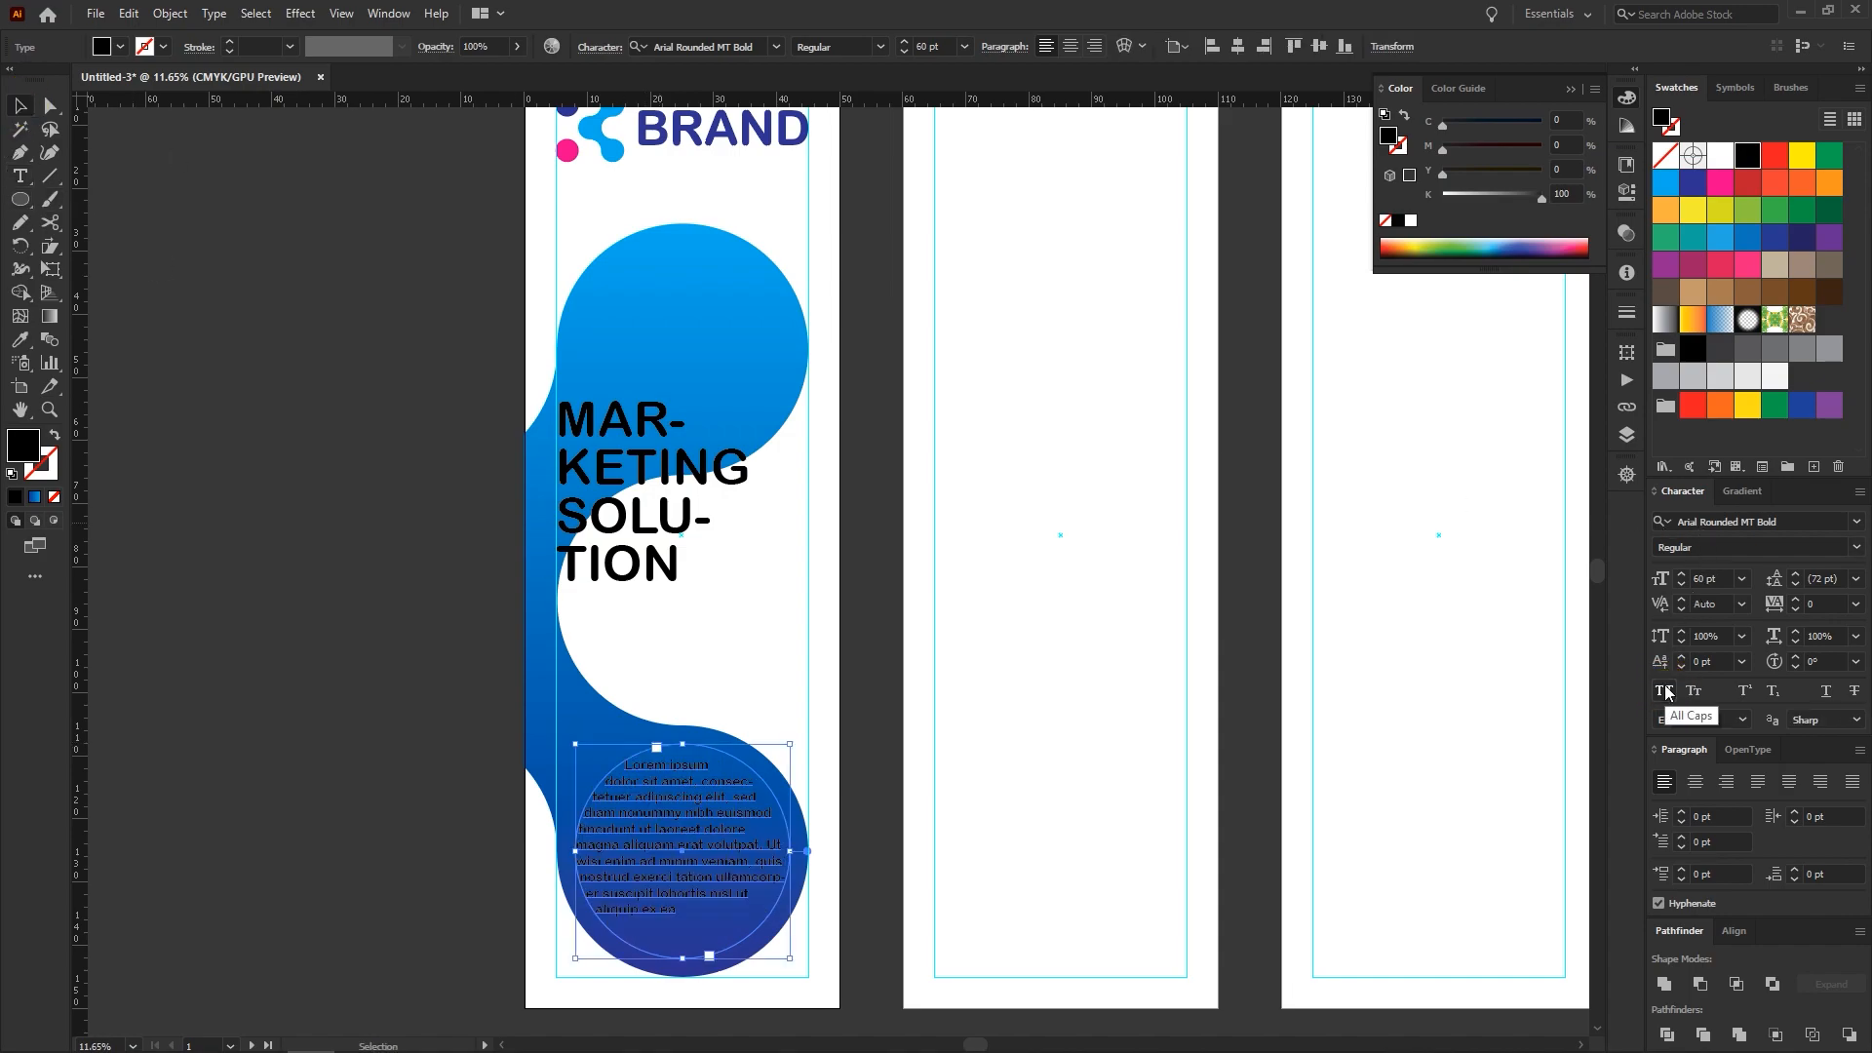
{"action": "left_click", "coordinate": [1720, 156]}
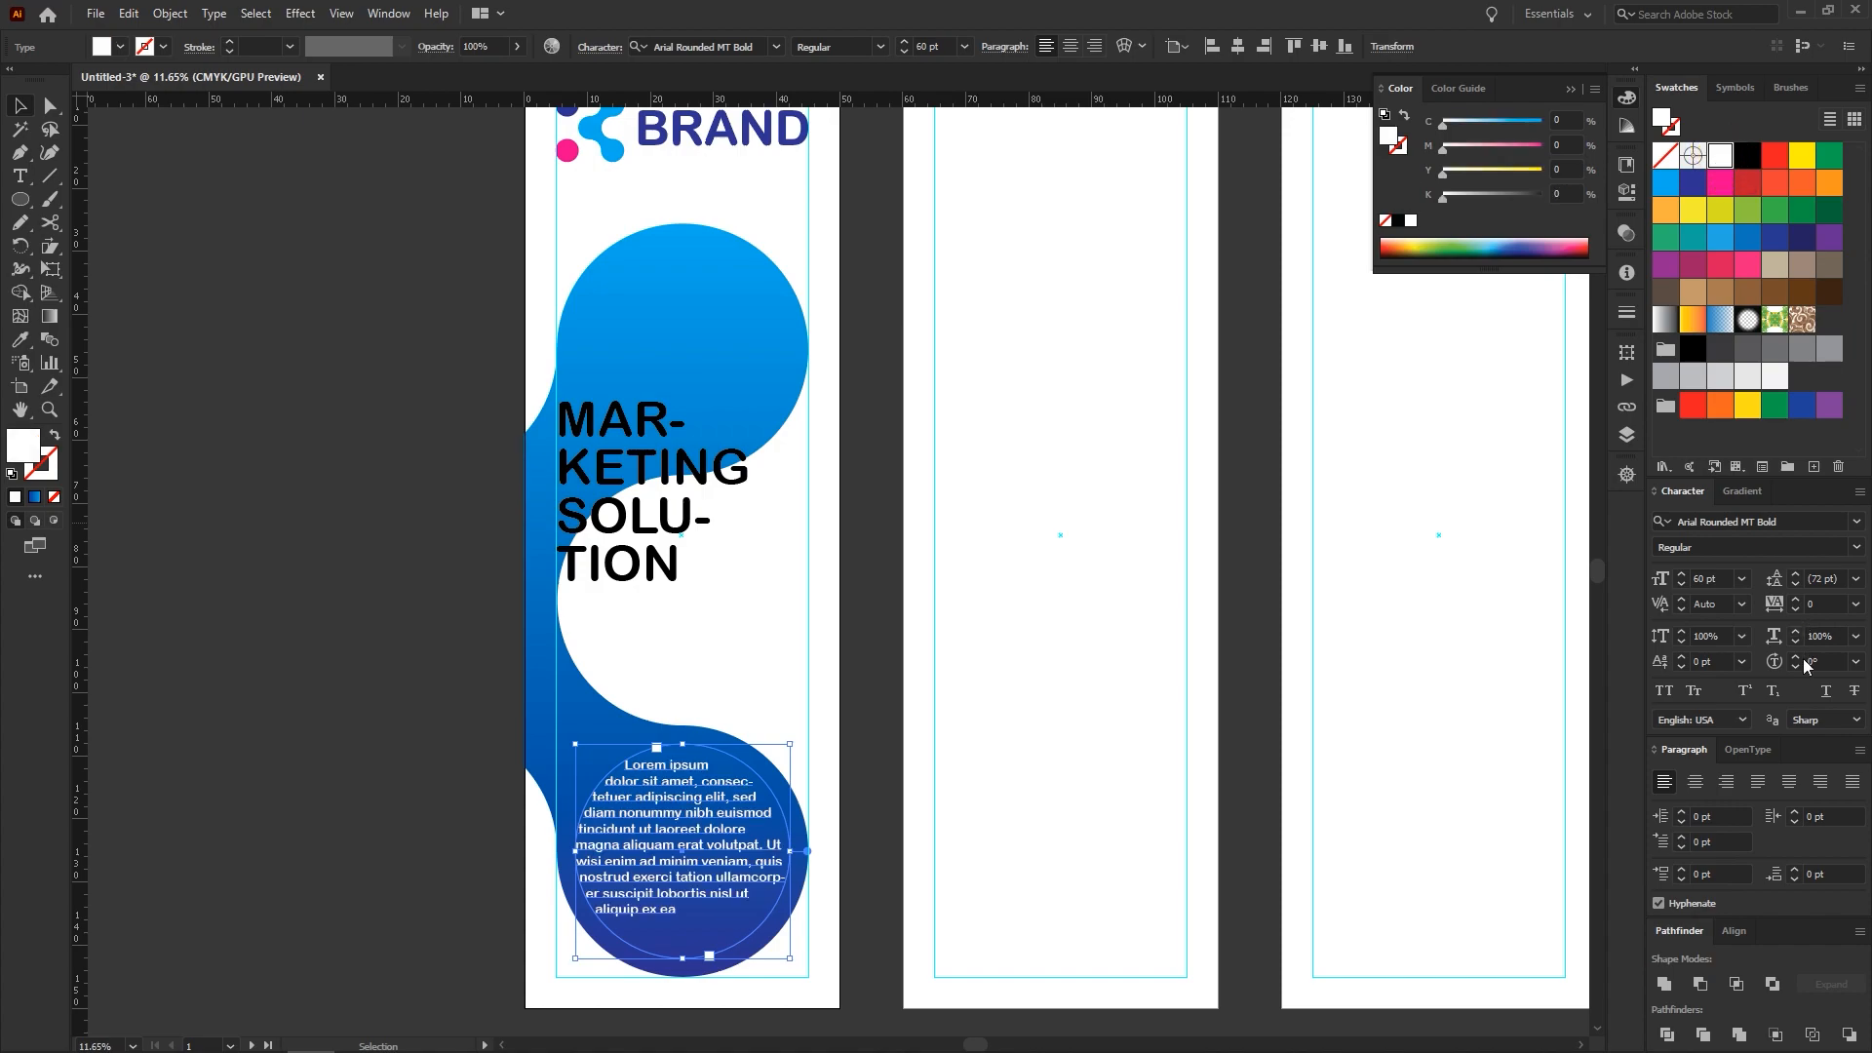
{"action": "left_click", "coordinate": [1696, 781]}
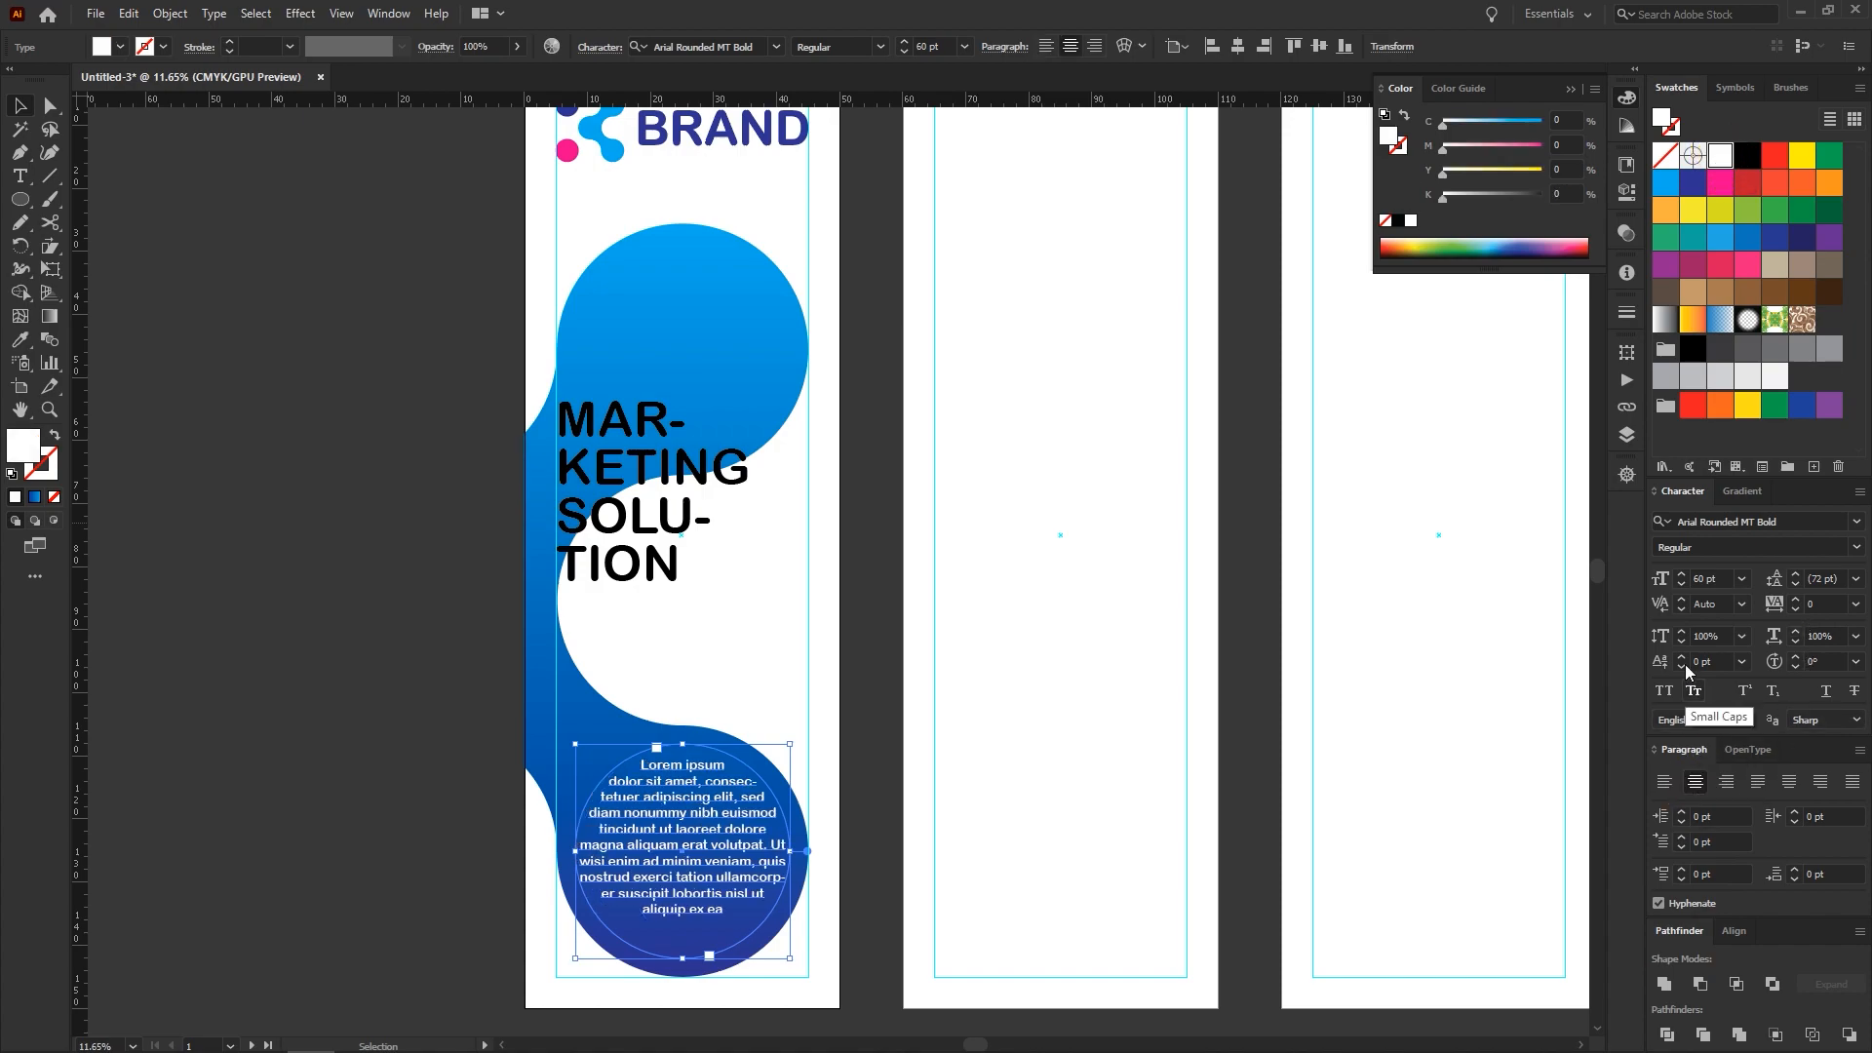
Increase the font size of the circle's placeholder paragraph to 65 pt
{"action": "left_click", "coordinate": [1683, 575]}
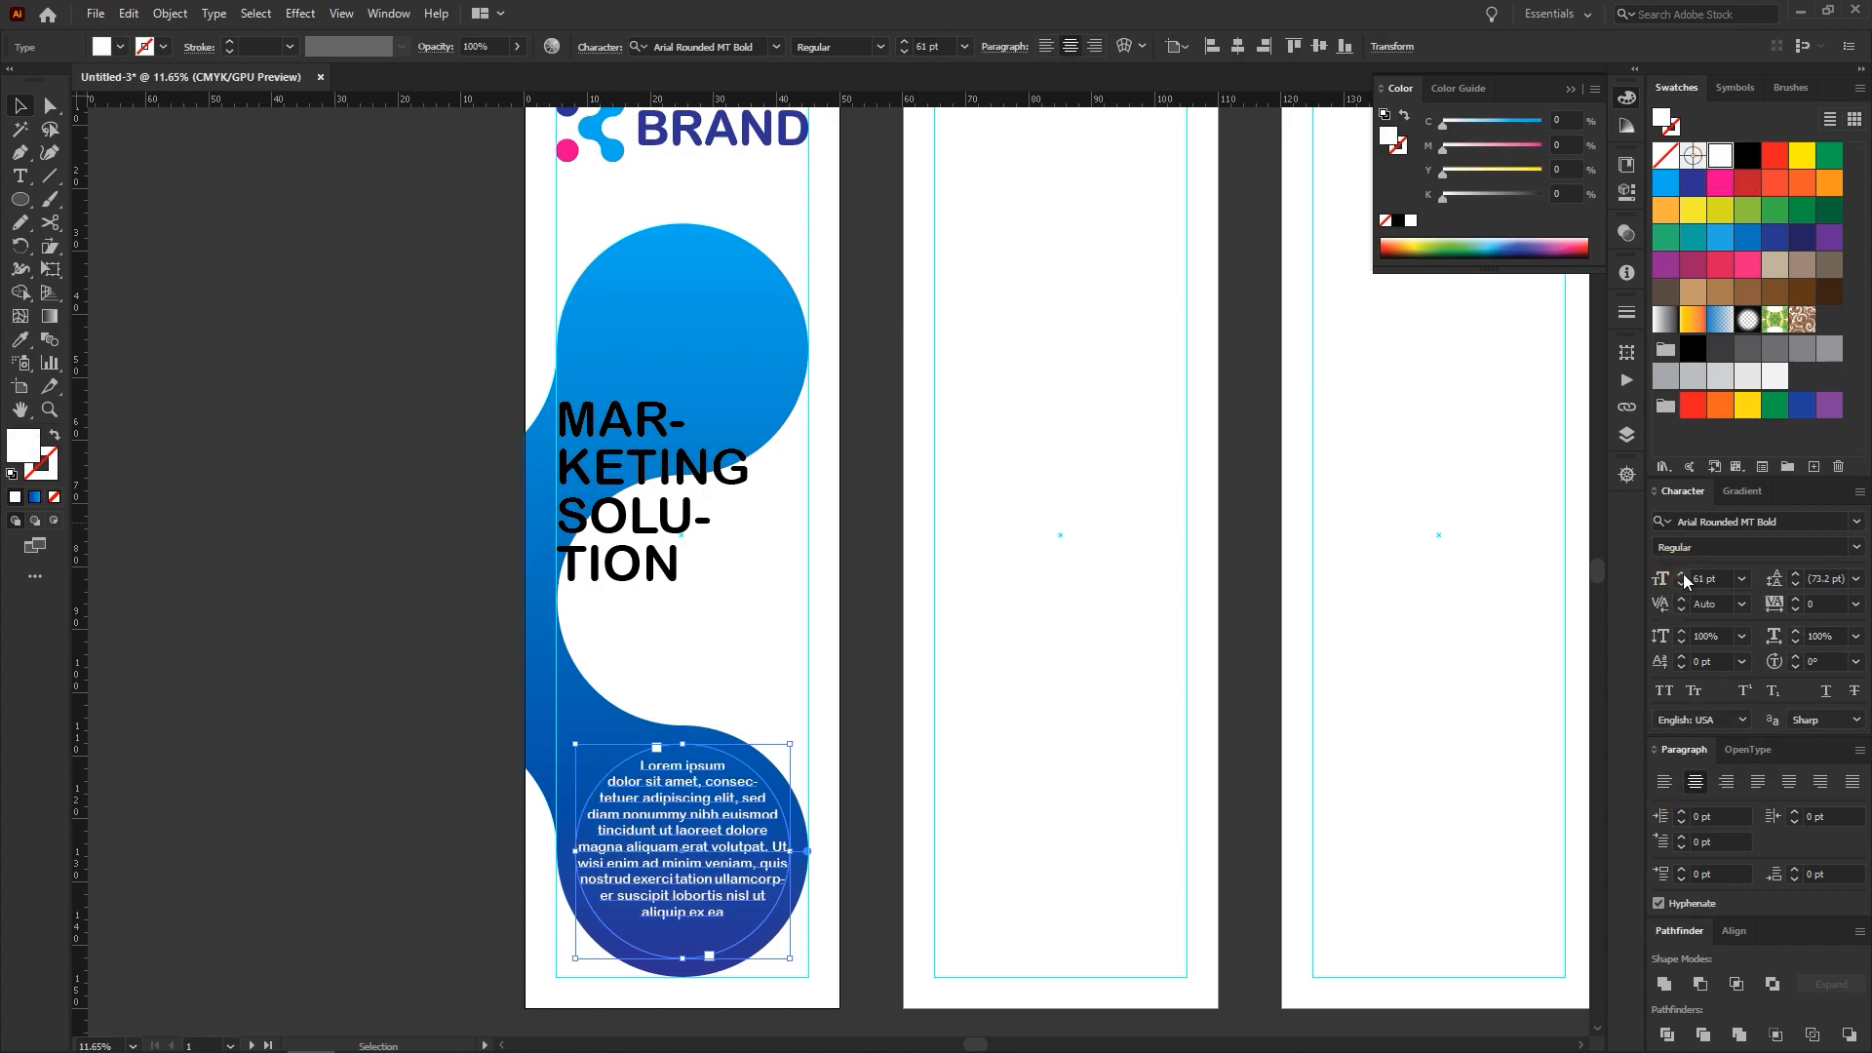
{"action": "left_click", "coordinate": [1683, 575]}
{"action": "left_click", "coordinate": [1683, 575]}
{"action": "left_click", "coordinate": [1683, 575]}
{"action": "left_click", "coordinate": [1683, 576]}
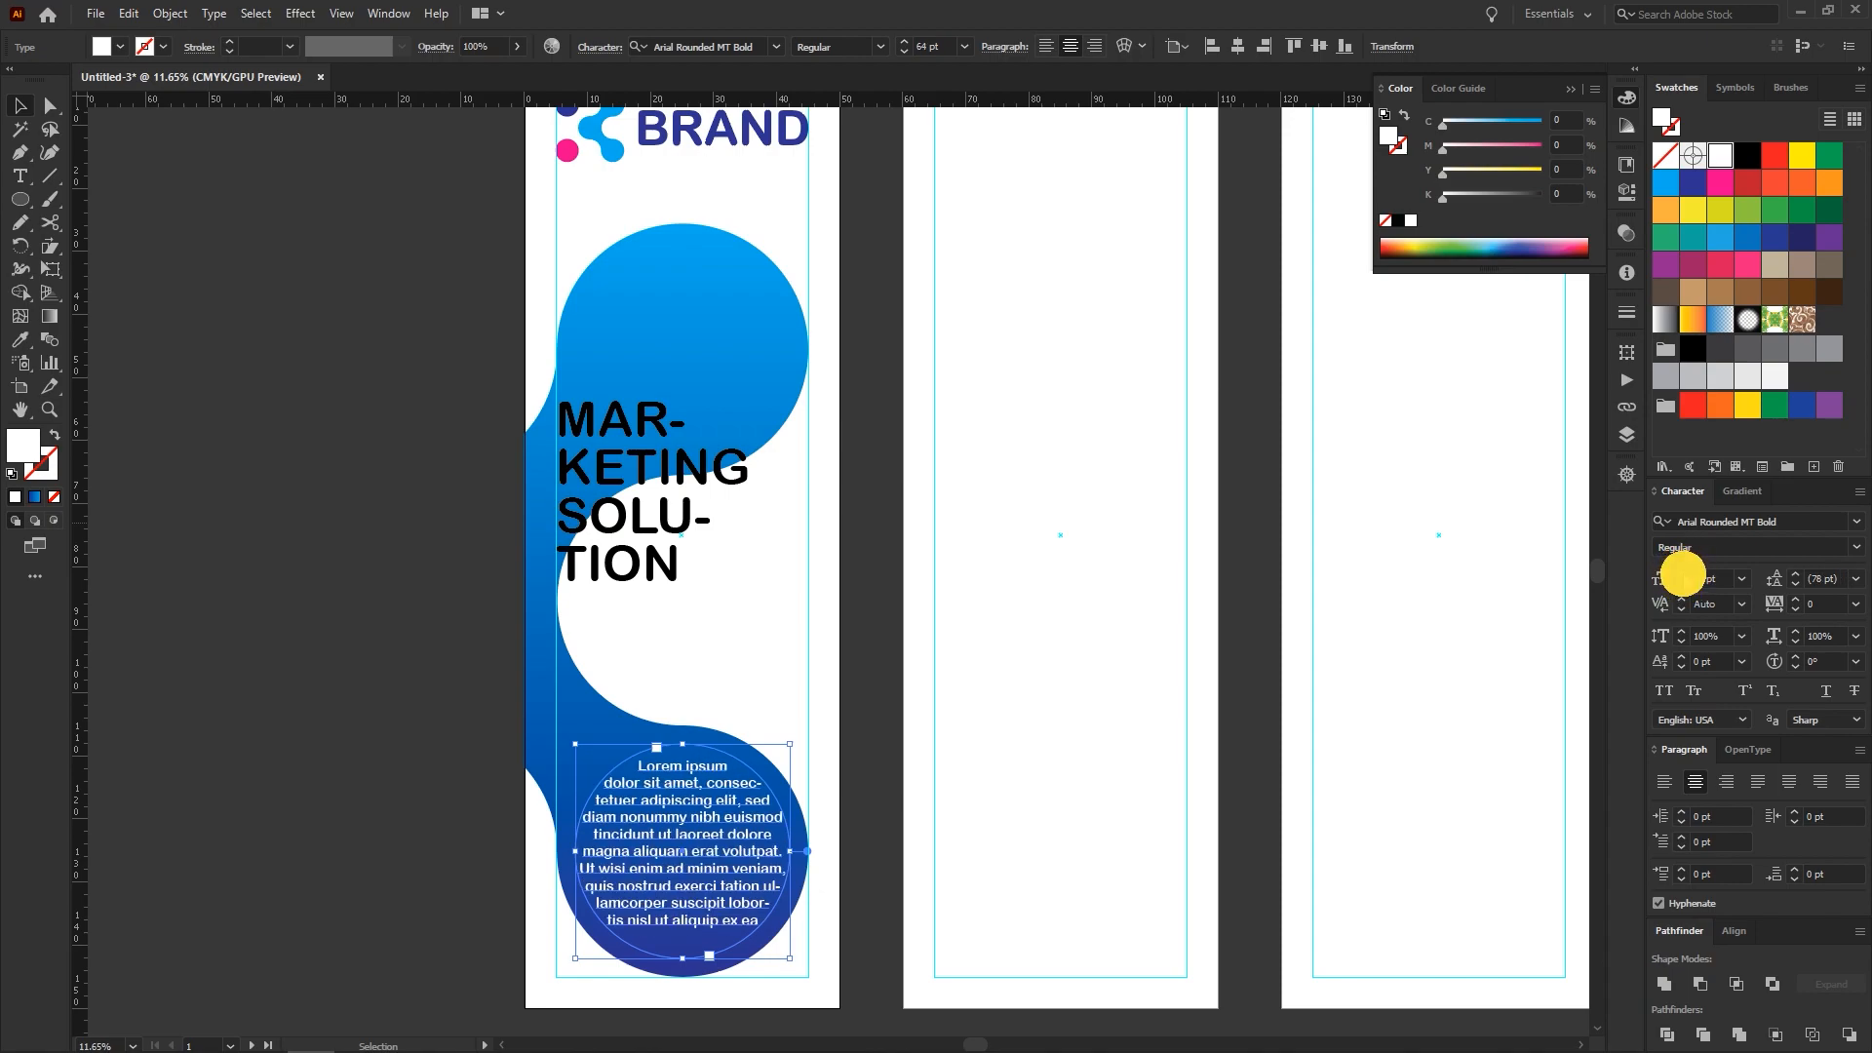
{"action": "left_click", "coordinate": [920, 780]}
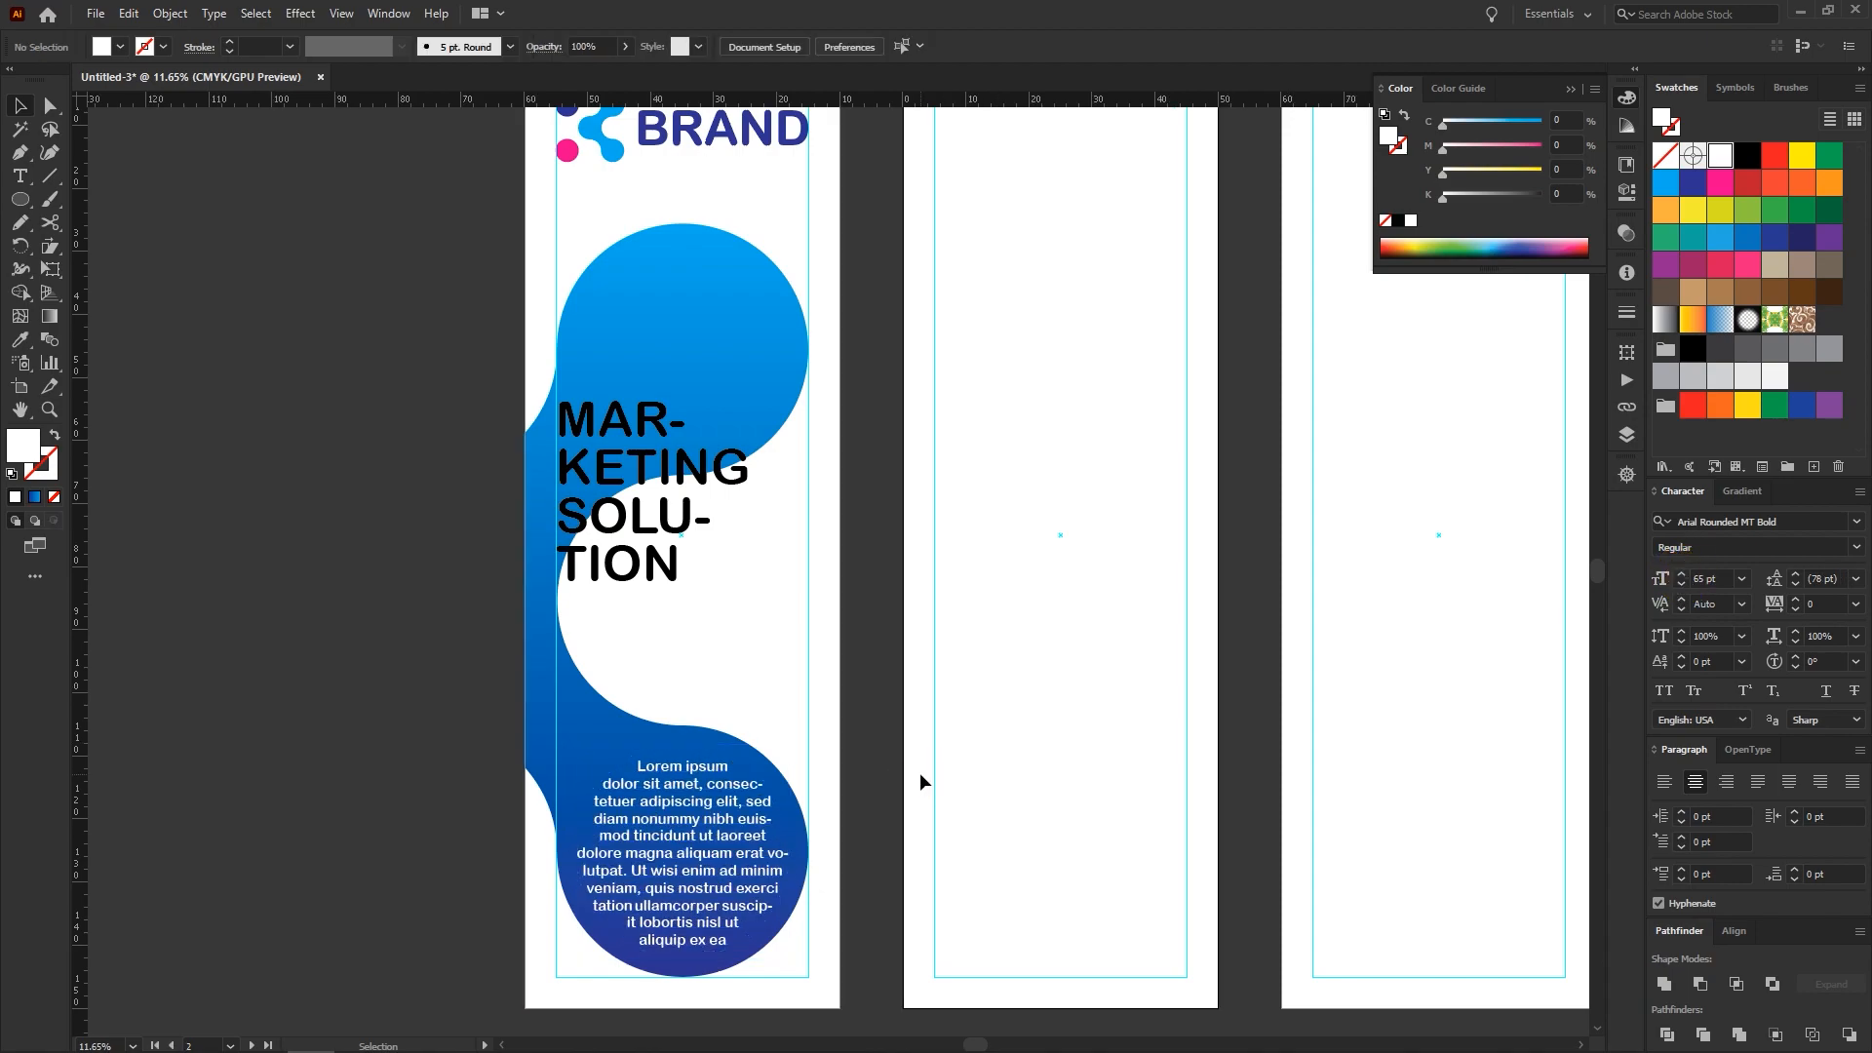
Place the black-and-white cut-out image businesswoman-with-glasses-crossed-arms over the upper lobe of the first artboard
{"action": "key", "text": "space"}
{"action": "left_click_drag", "start_coordinate": [921, 774], "coordinate": [924, 711]}
{"action": "key", "text": "ctrl+space"}
{"action": "left_click_drag", "start_coordinate": [712, 784], "coordinate": [781, 585]}
{"action": "key", "text": "ctrl+space"}
{"action": "key", "text": "ctrl+space"}
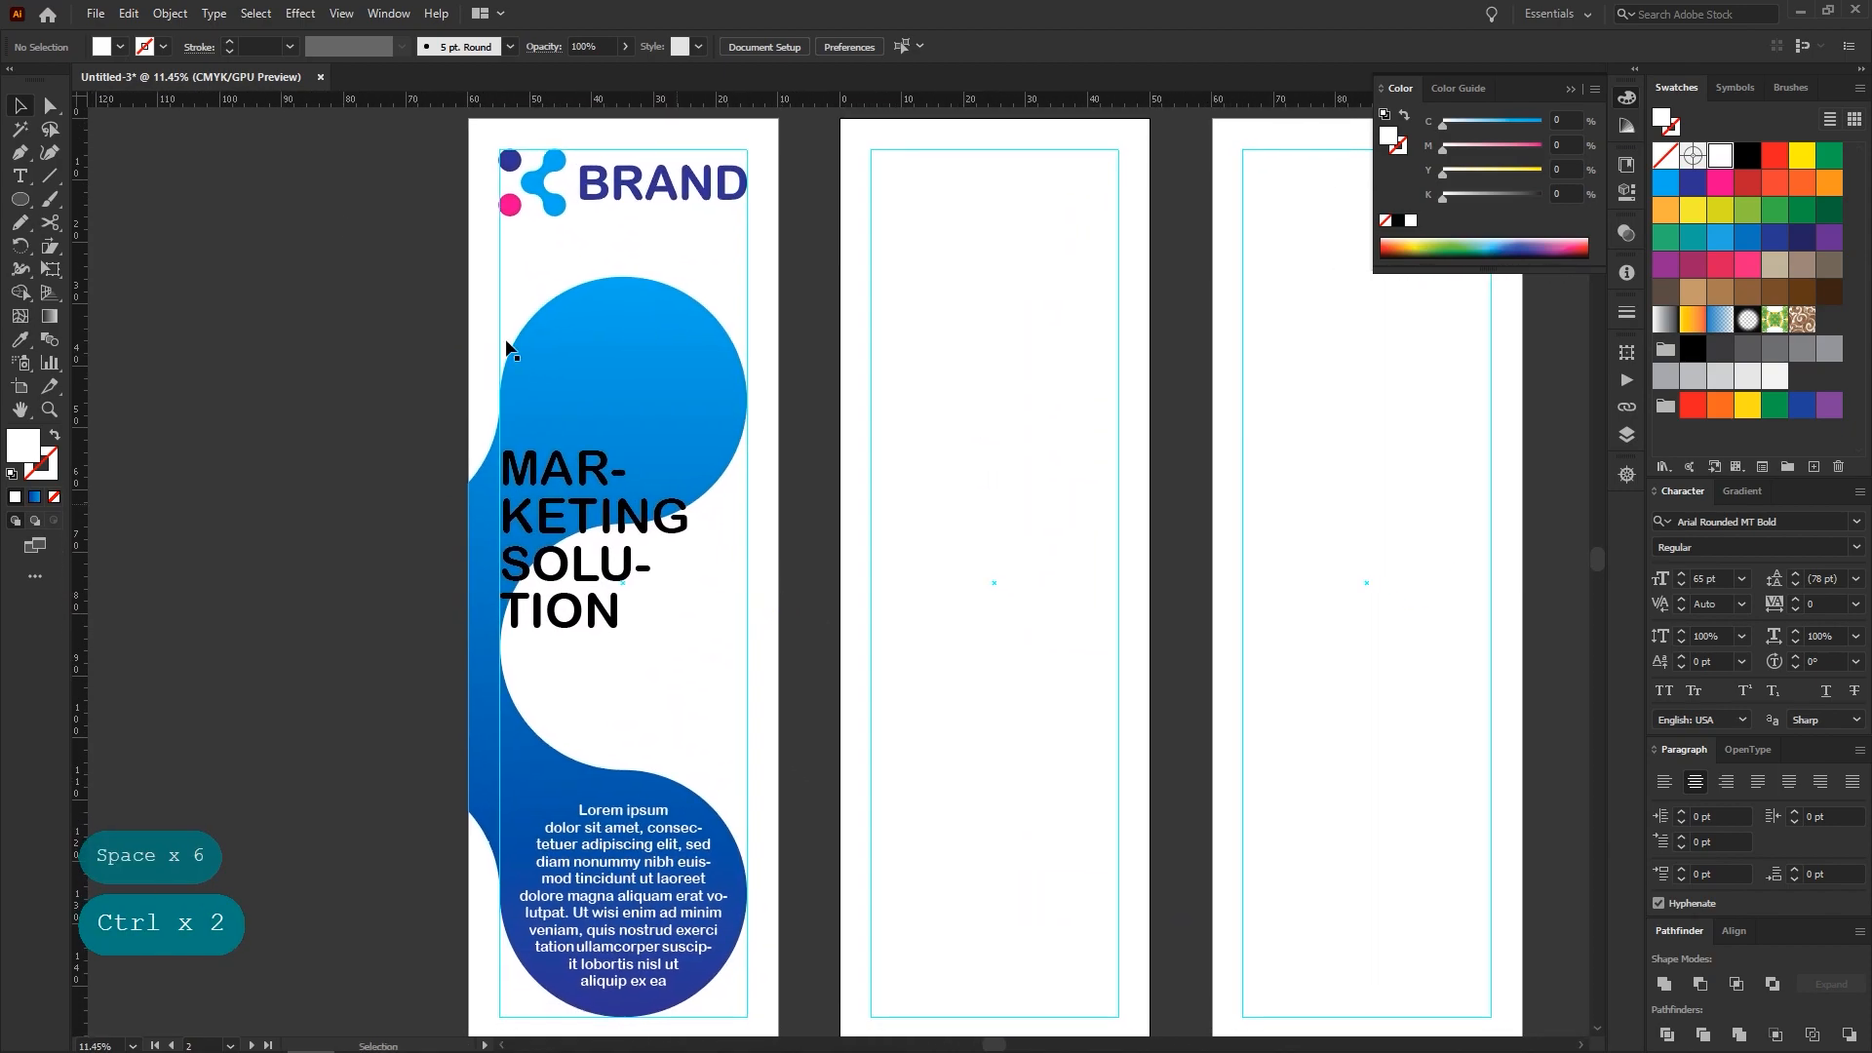
{"action": "left_click", "coordinate": [101, 18]}
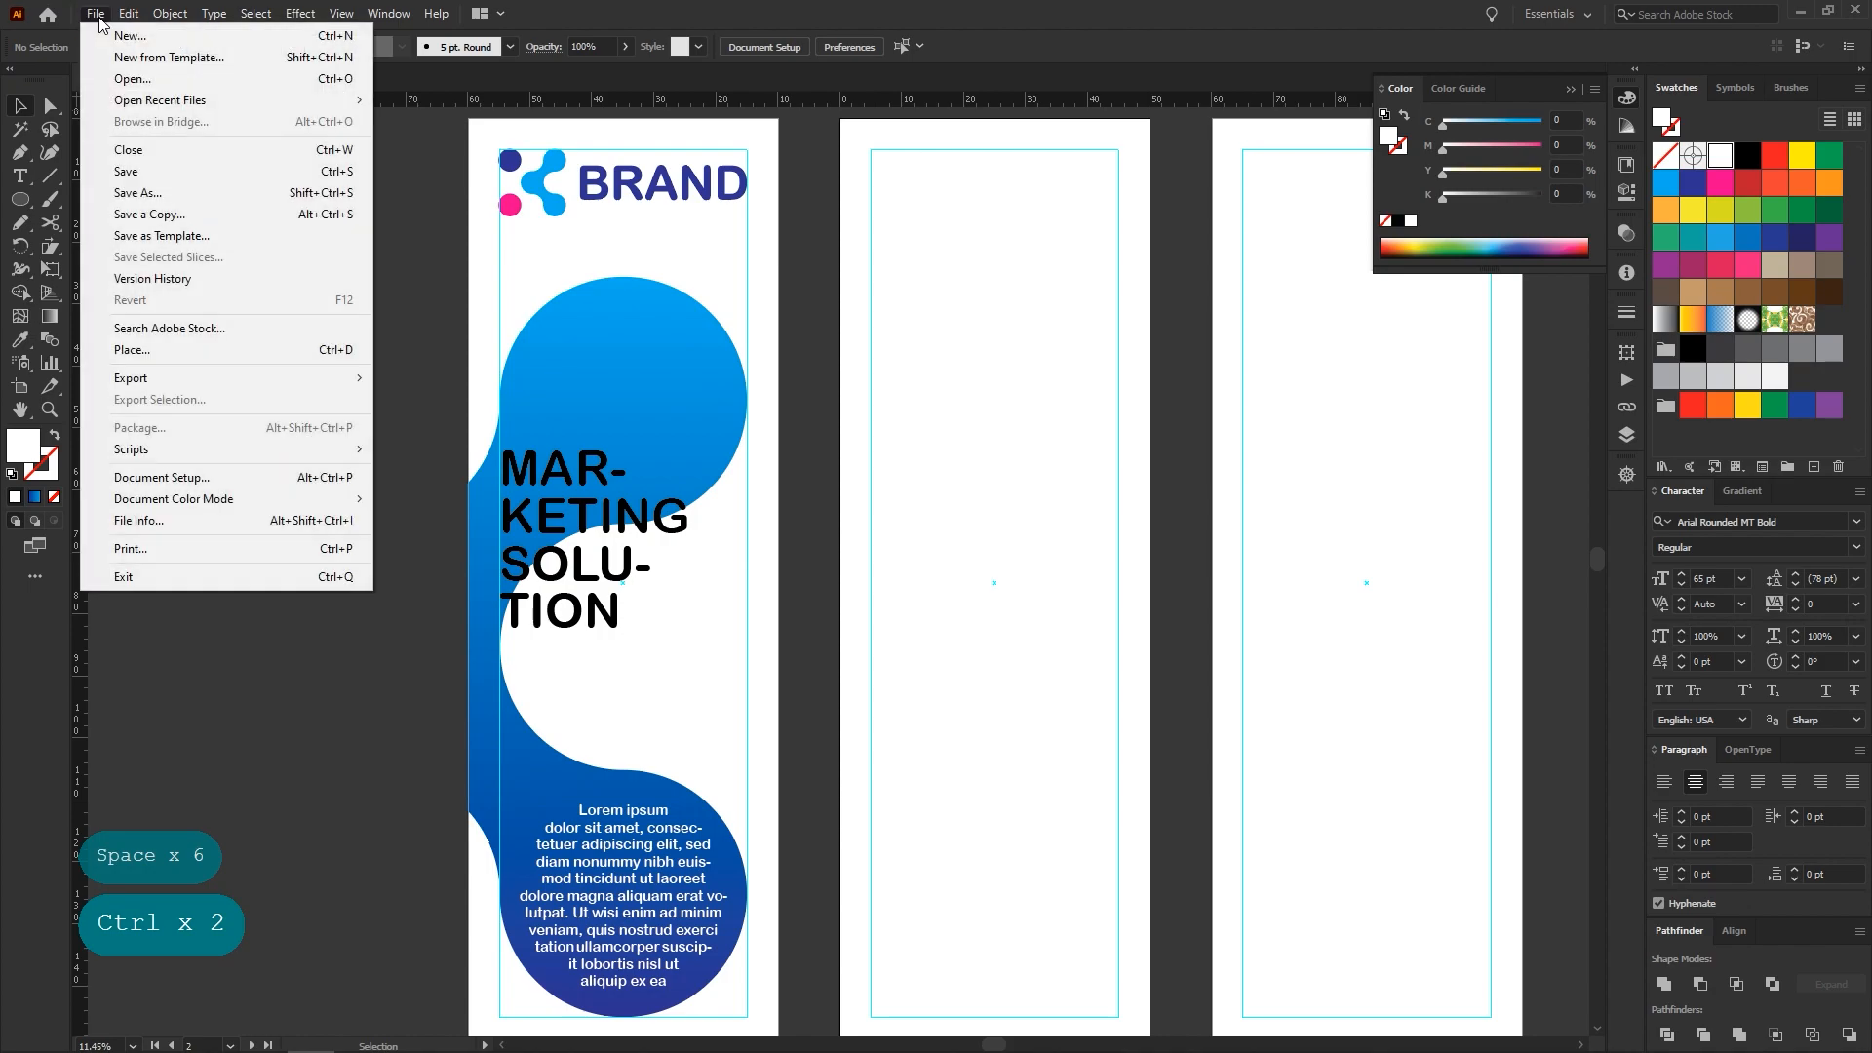
{"action": "left_click", "coordinate": [138, 353]}
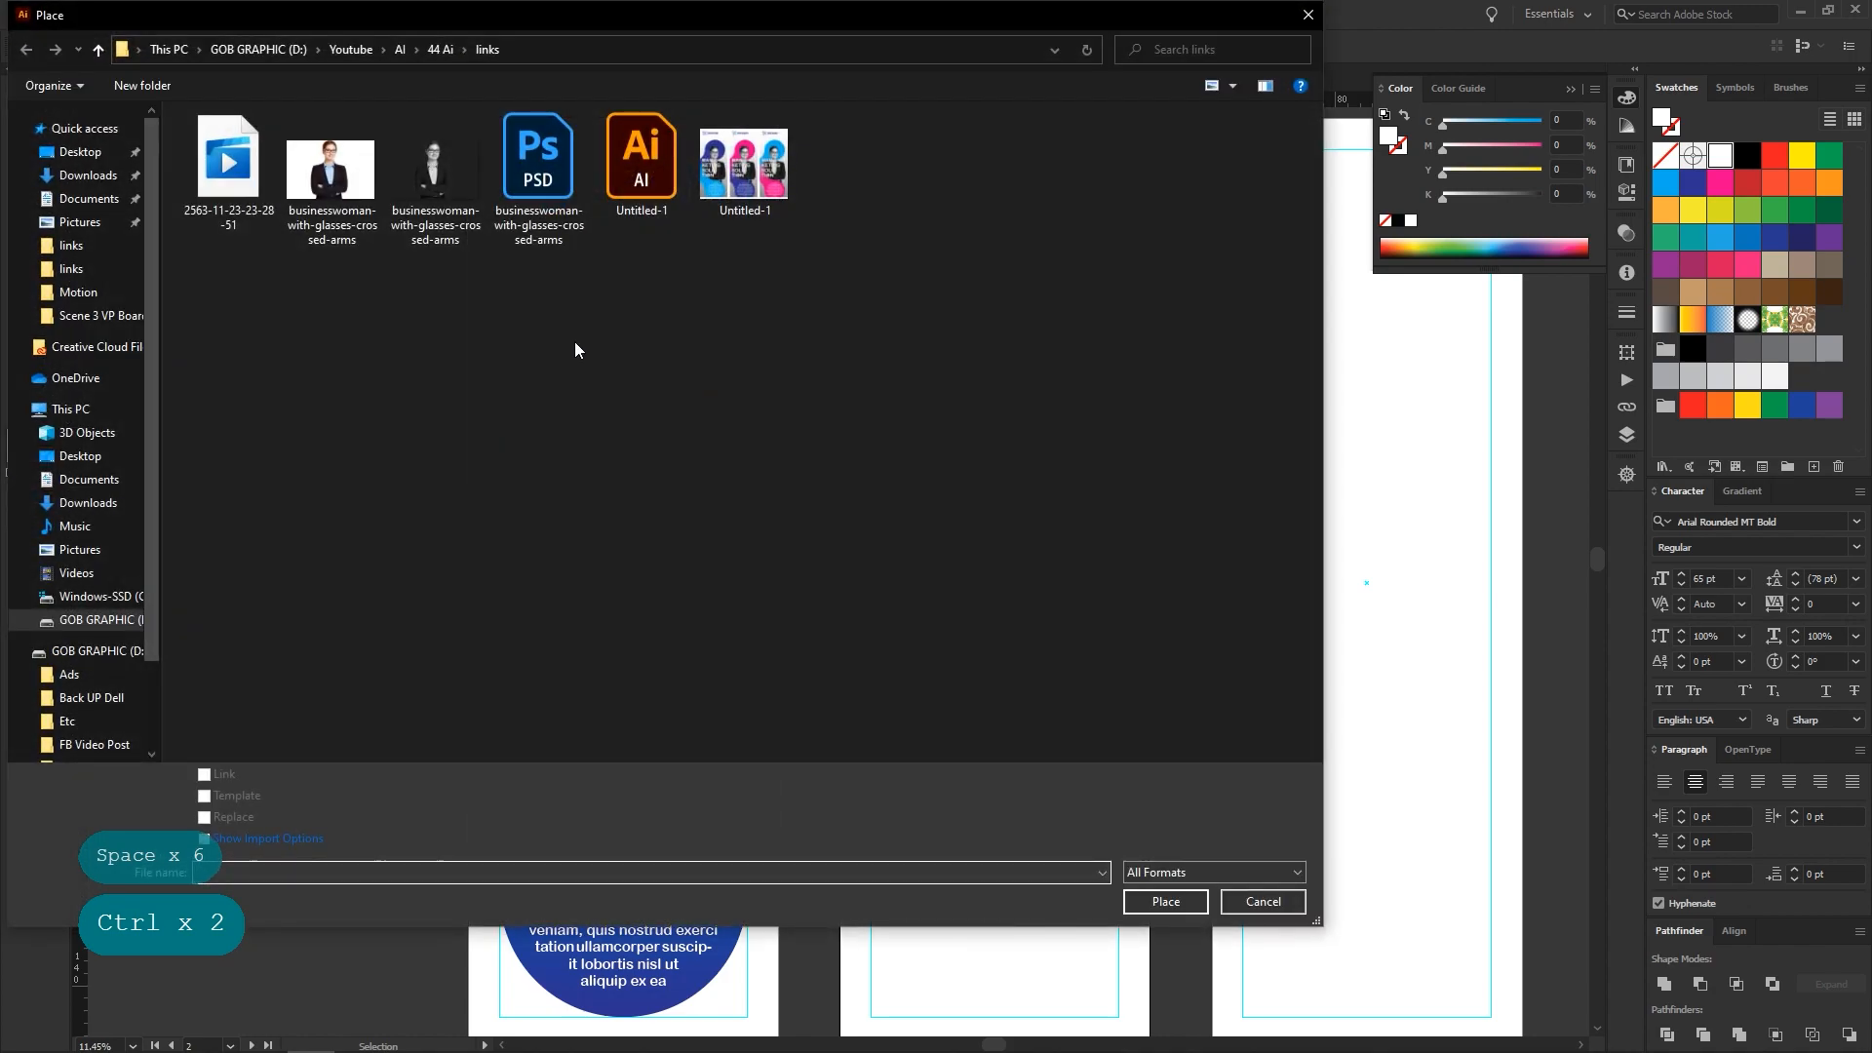
{"action": "left_click", "coordinate": [441, 179]}
{"action": "double_click", "coordinate": [444, 181]}
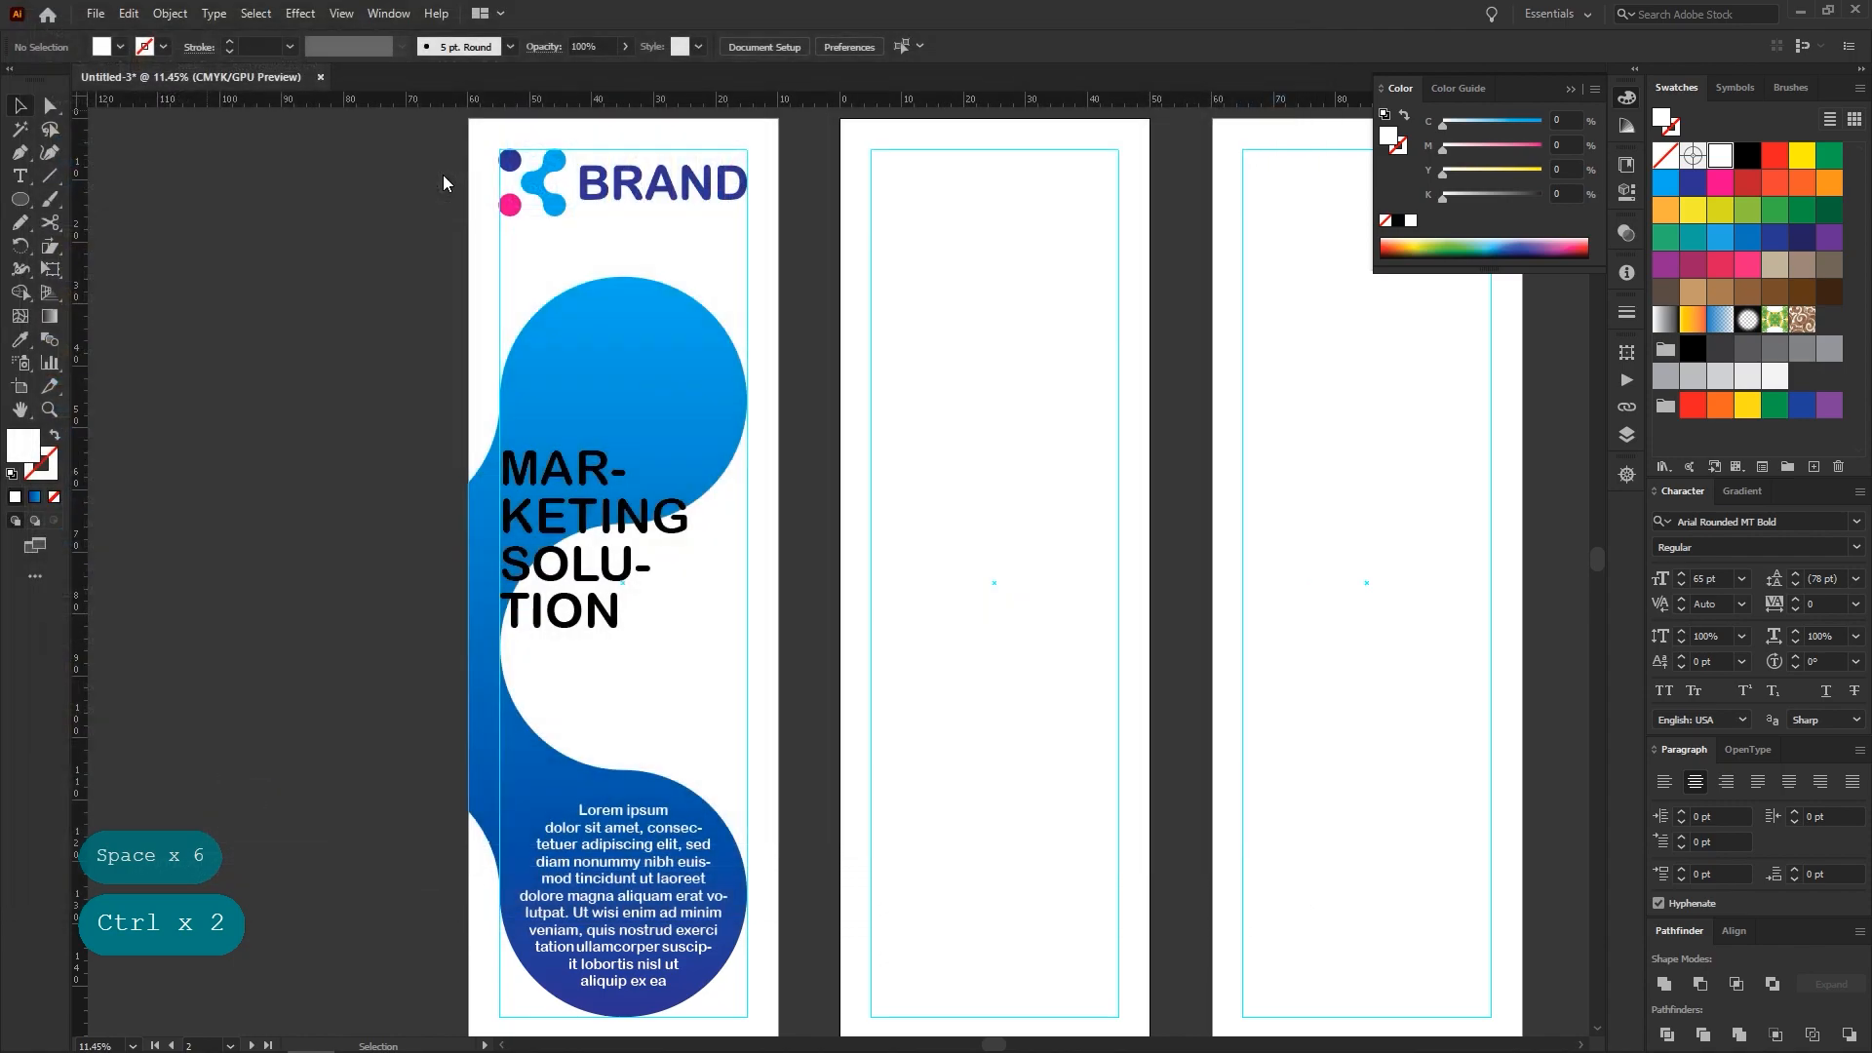
{"action": "left_click", "coordinate": [384, 260]}
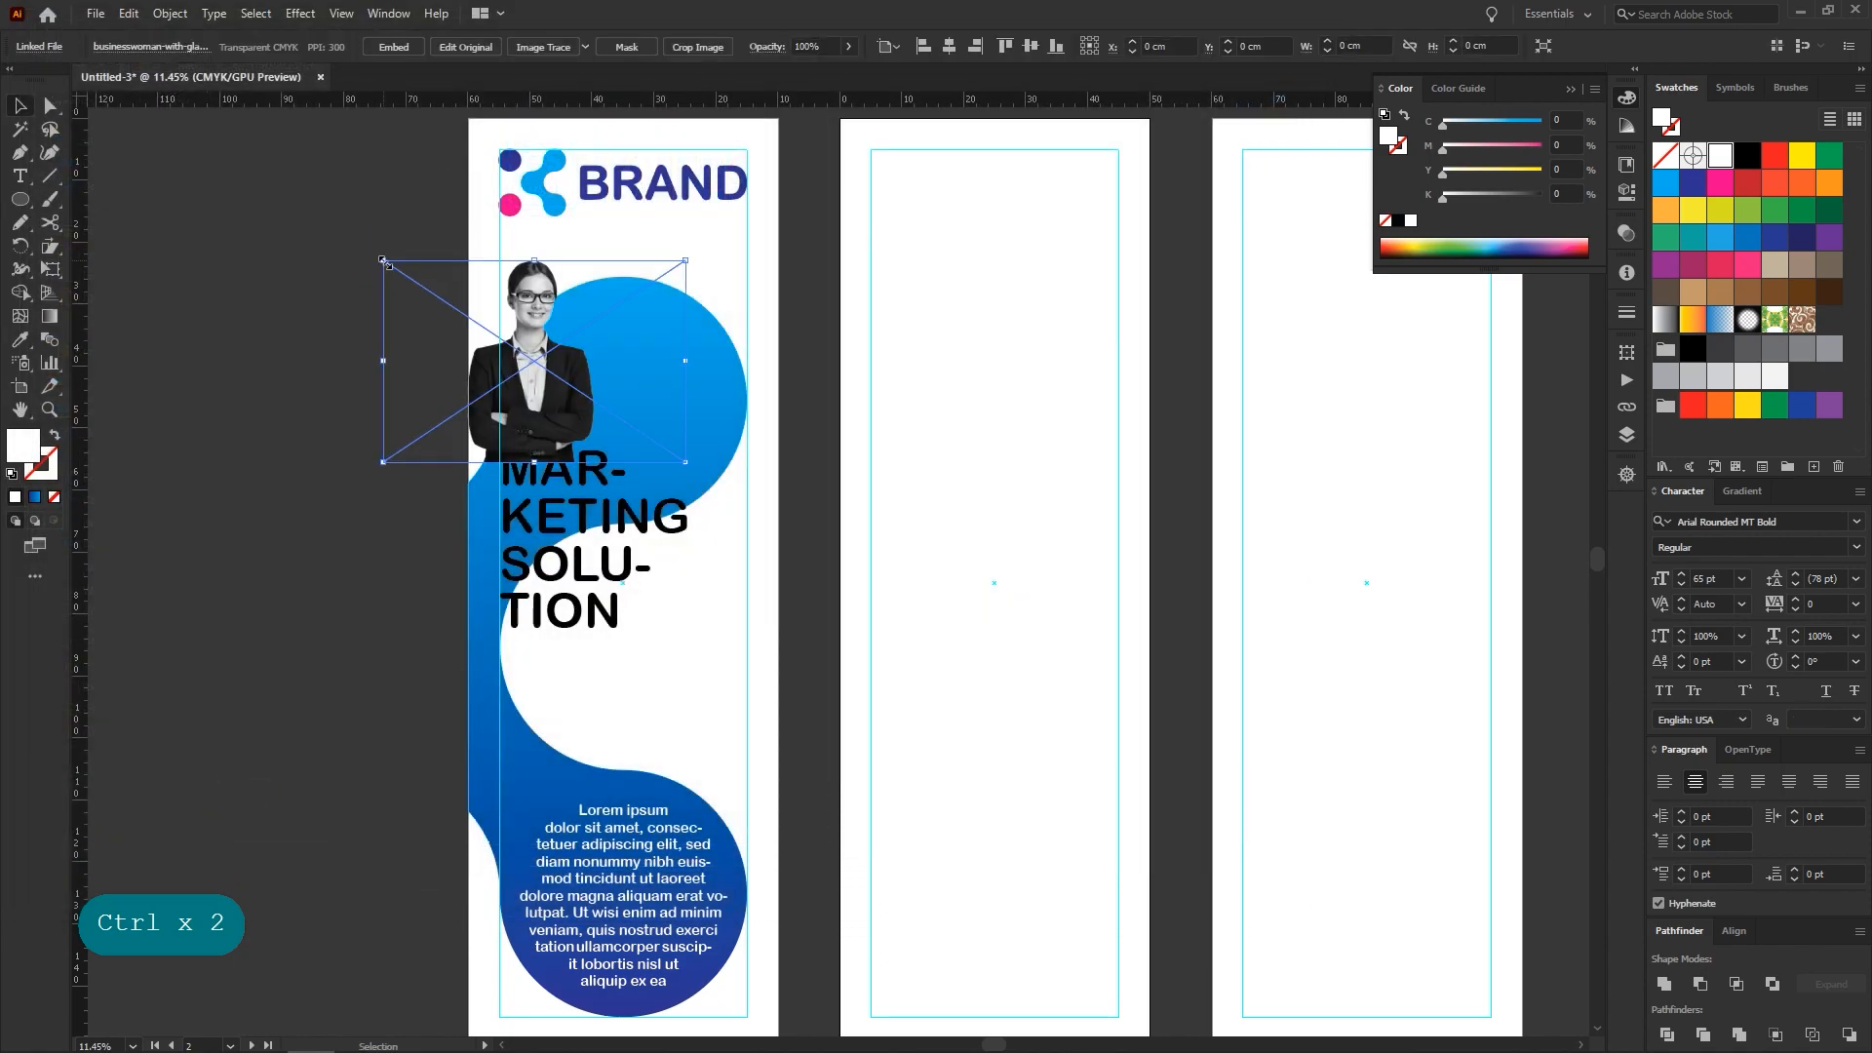
Move the businesswoman image over the middle of the banner and scale it proportionally to about 107.3 × 71.5 cm
{"action": "left_click_drag", "start_coordinate": [557, 356], "coordinate": [636, 679]}
{"action": "left_click_drag", "start_coordinate": [612, 588], "coordinate": [618, 338]}
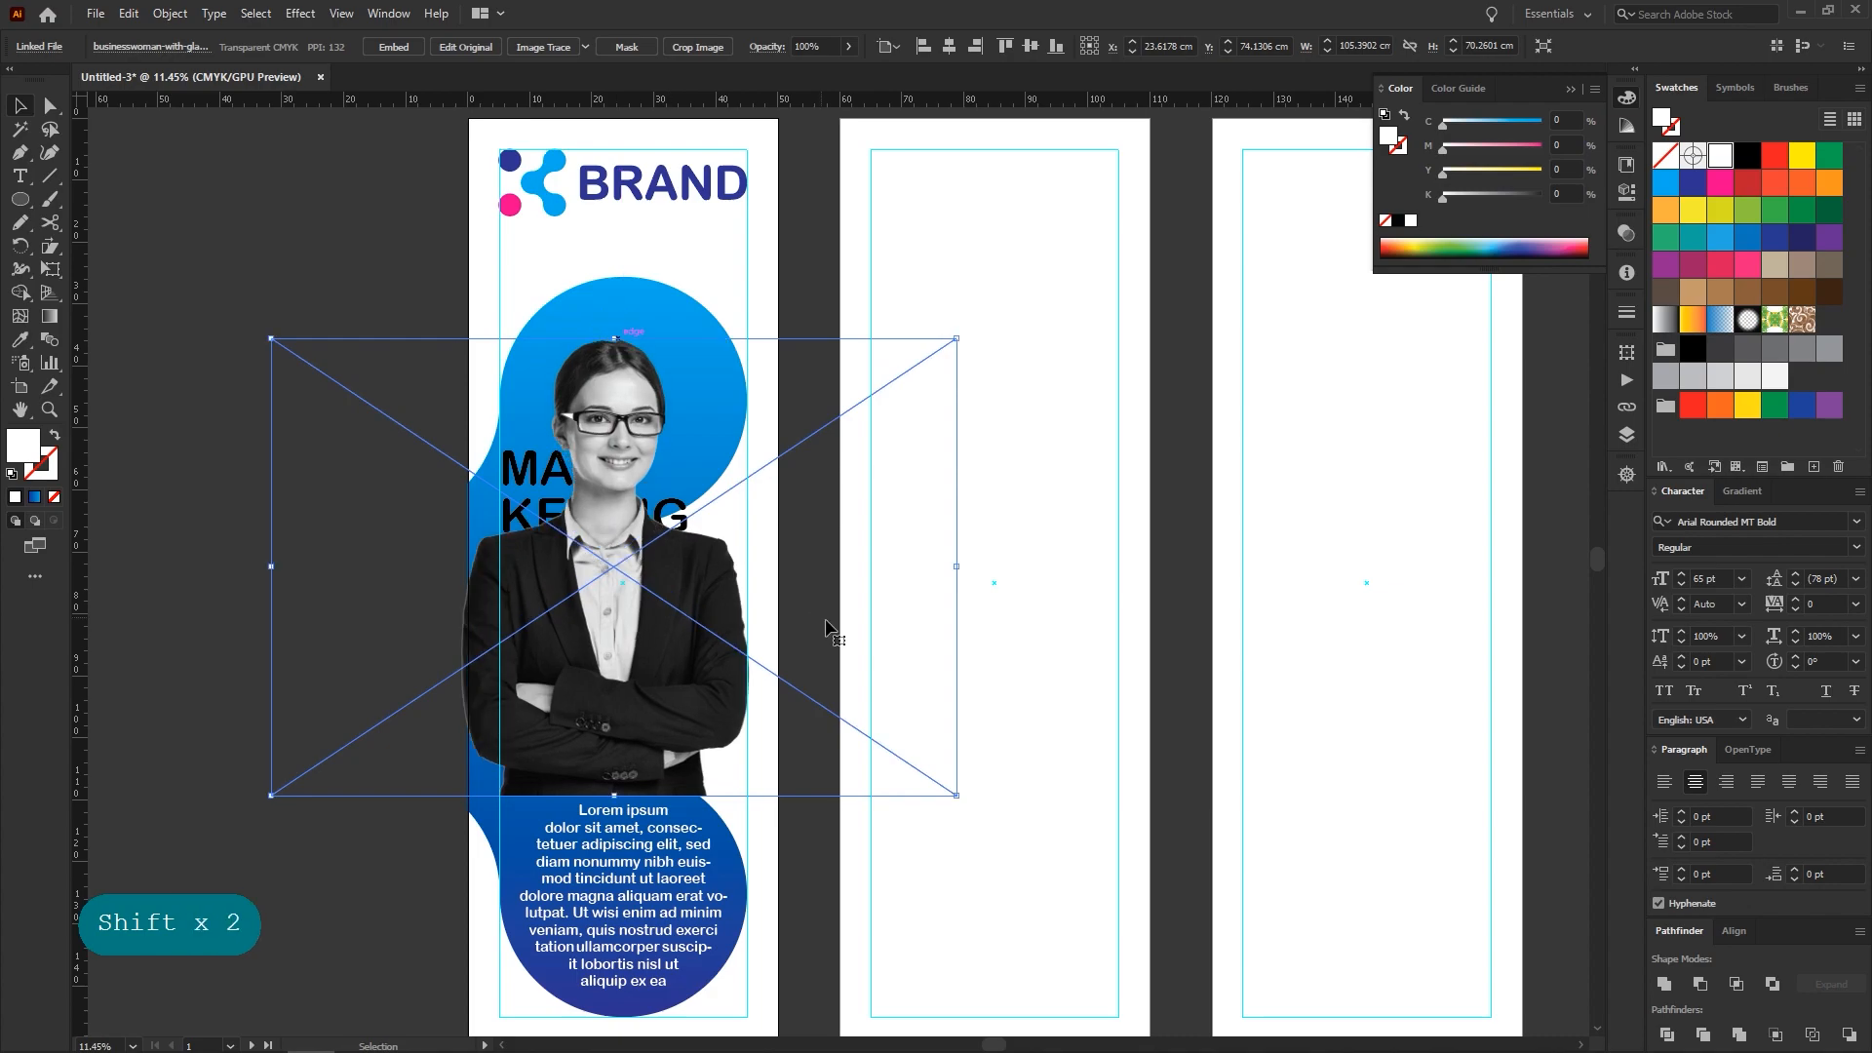
{"action": "left_click_drag", "start_coordinate": [828, 634], "coordinate": [850, 629]}
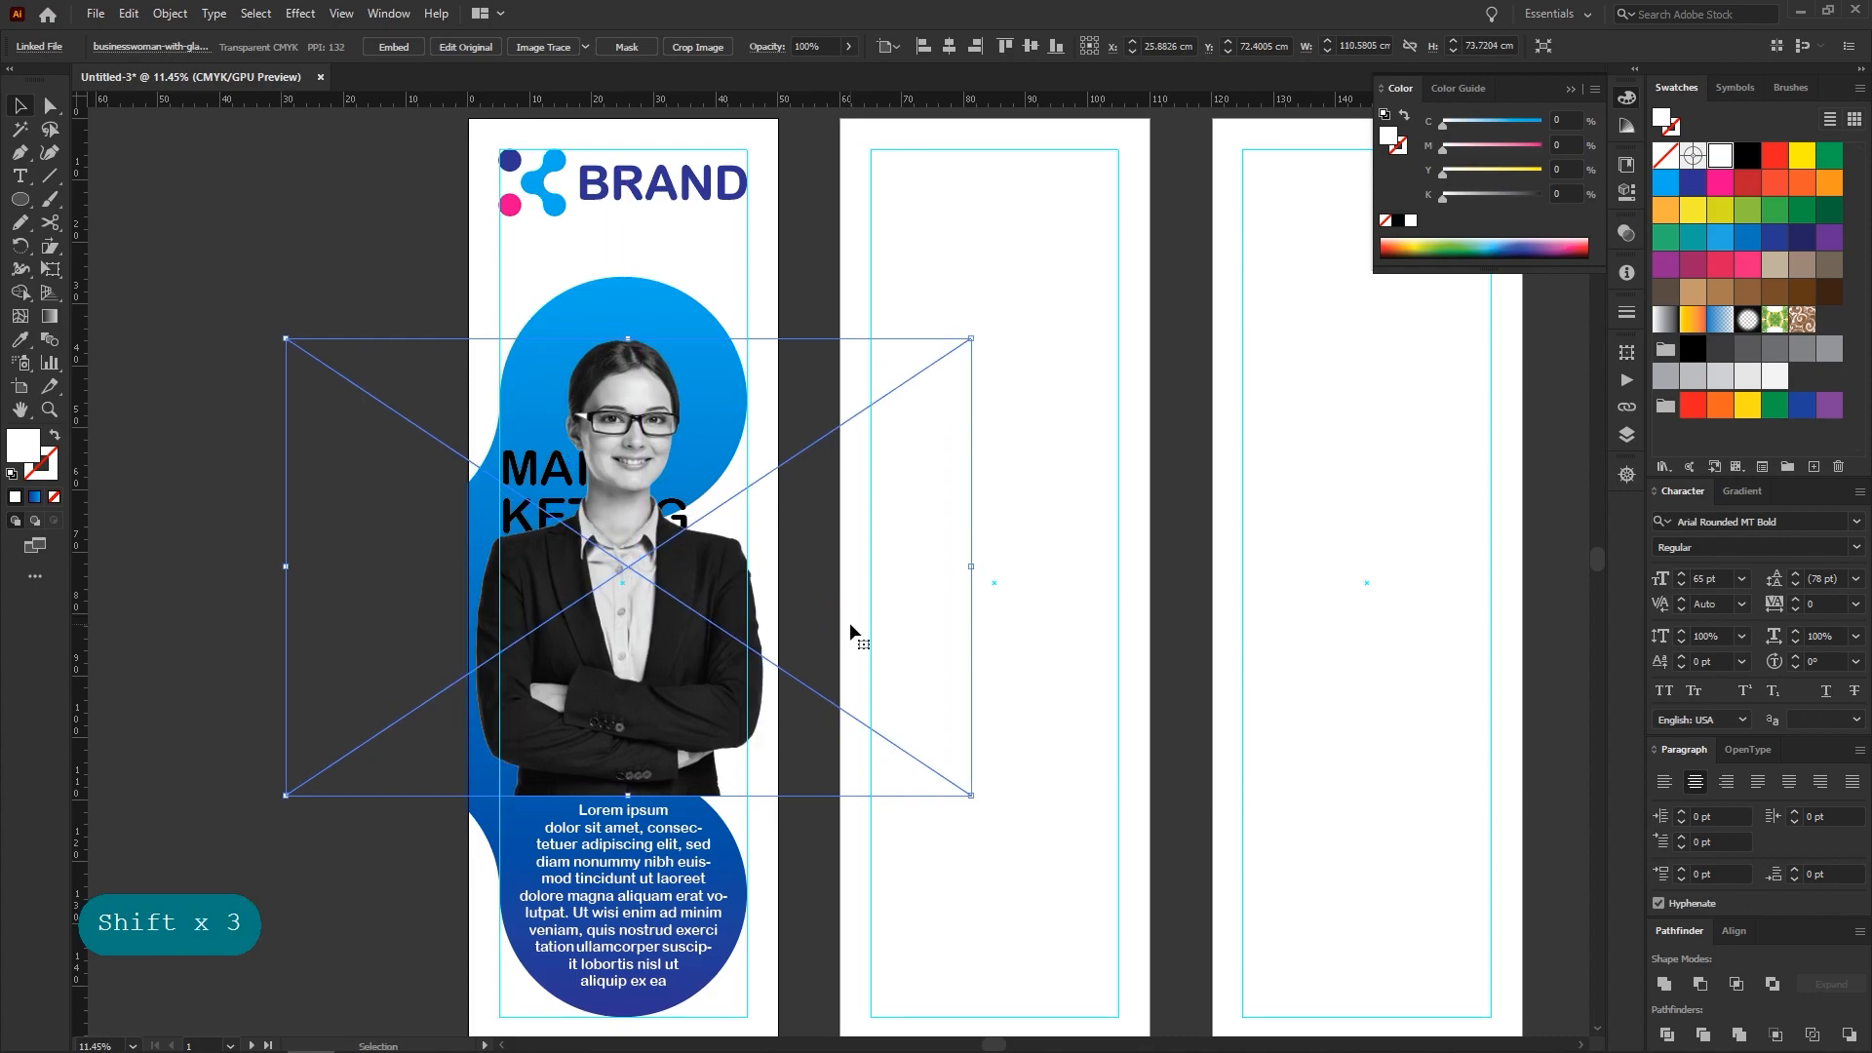
{"action": "left_click_drag", "start_coordinate": [627, 338], "coordinate": [627, 352]}
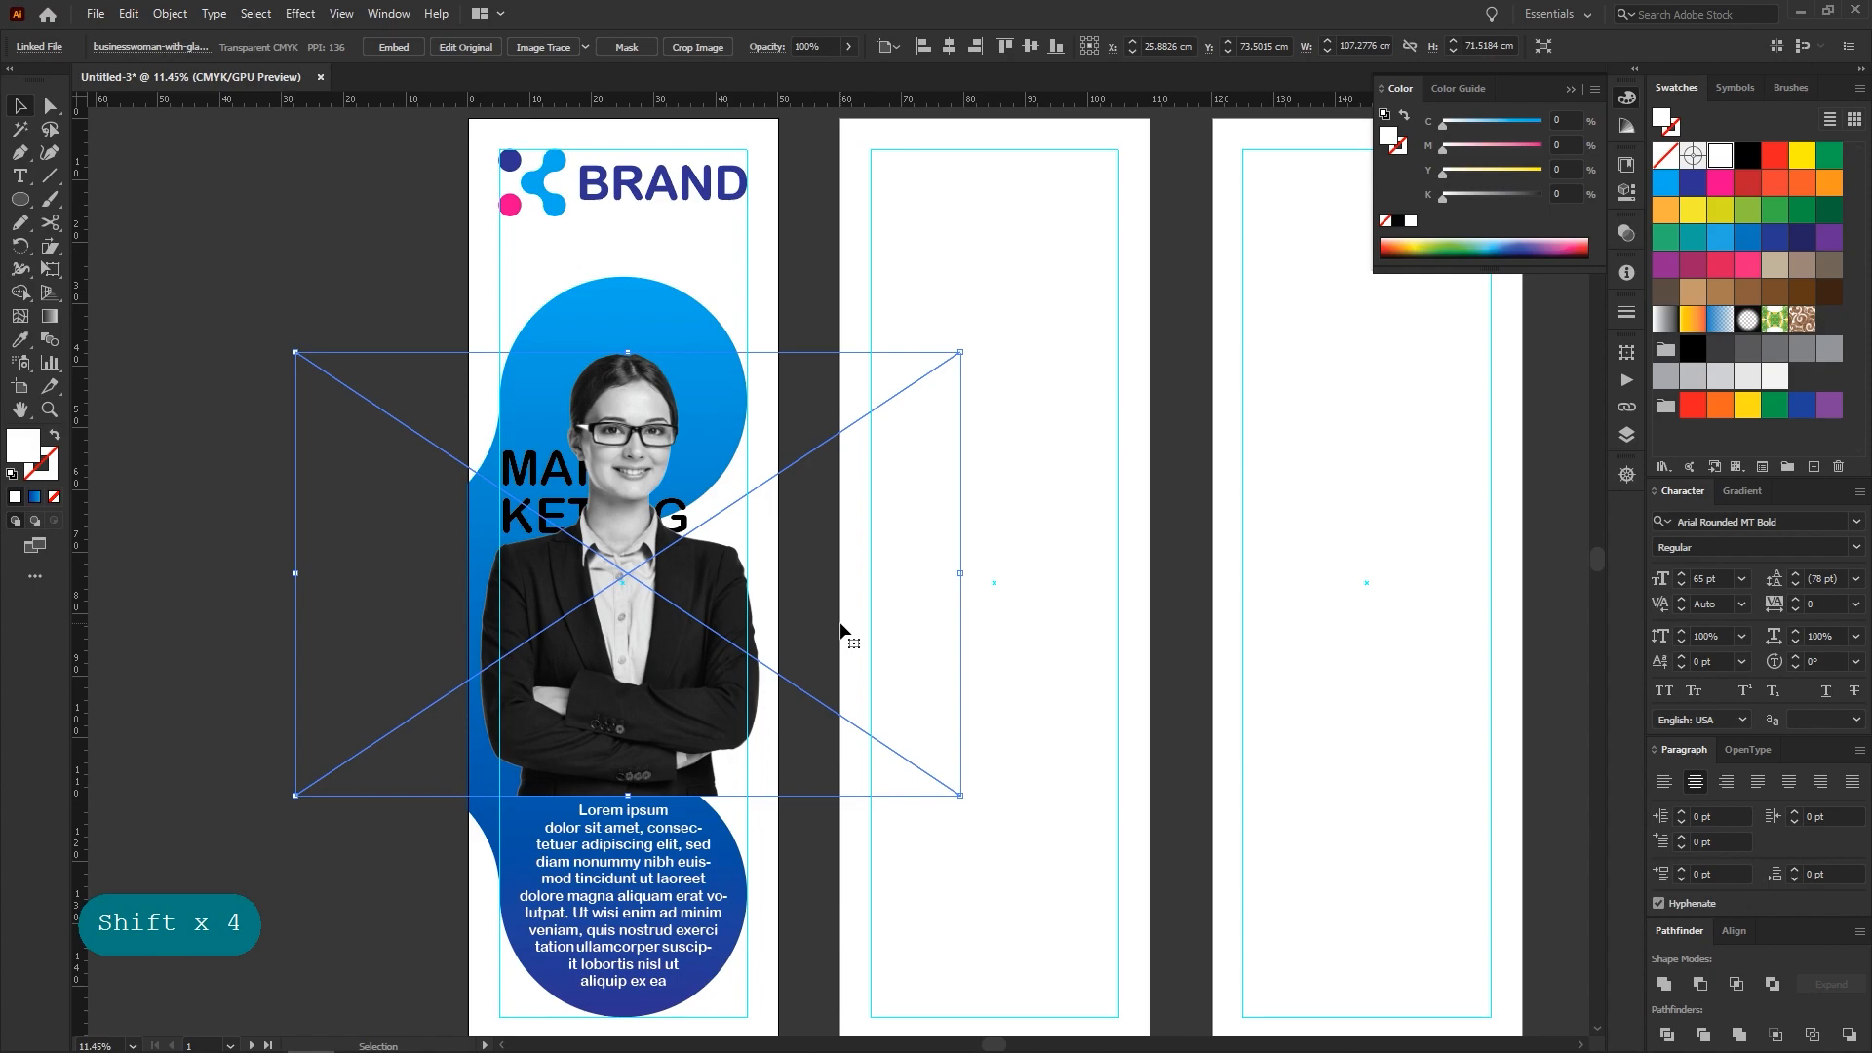
Move the businesswoman image down about 3.3 cm and nudge it slightly to the right
{"action": "left_click_drag", "start_coordinate": [819, 605], "coordinate": [817, 626]}
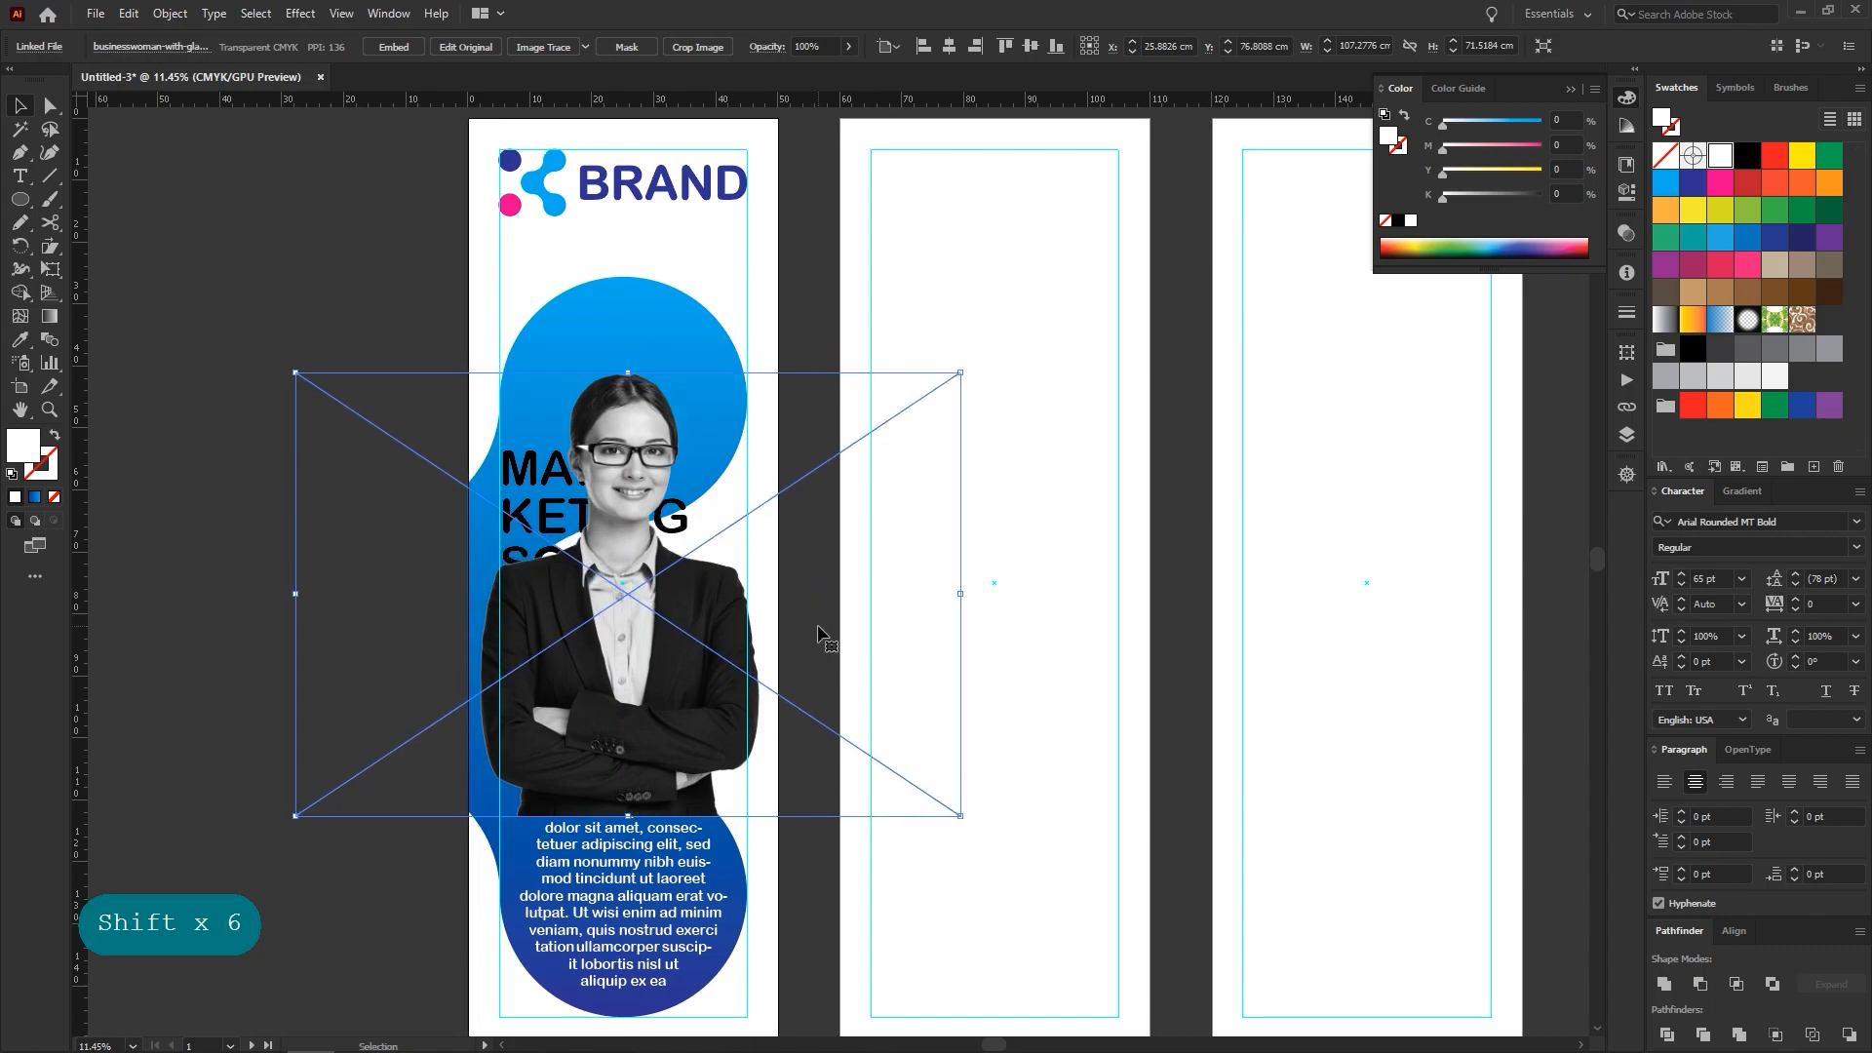
{"action": "key", "text": "Right"}
{"action": "key", "text": "Right"}
{"action": "key", "text": "Right"}
{"action": "key", "text": "Right"}
{"action": "key", "text": "Right"}
{"action": "key", "text": "Right"}
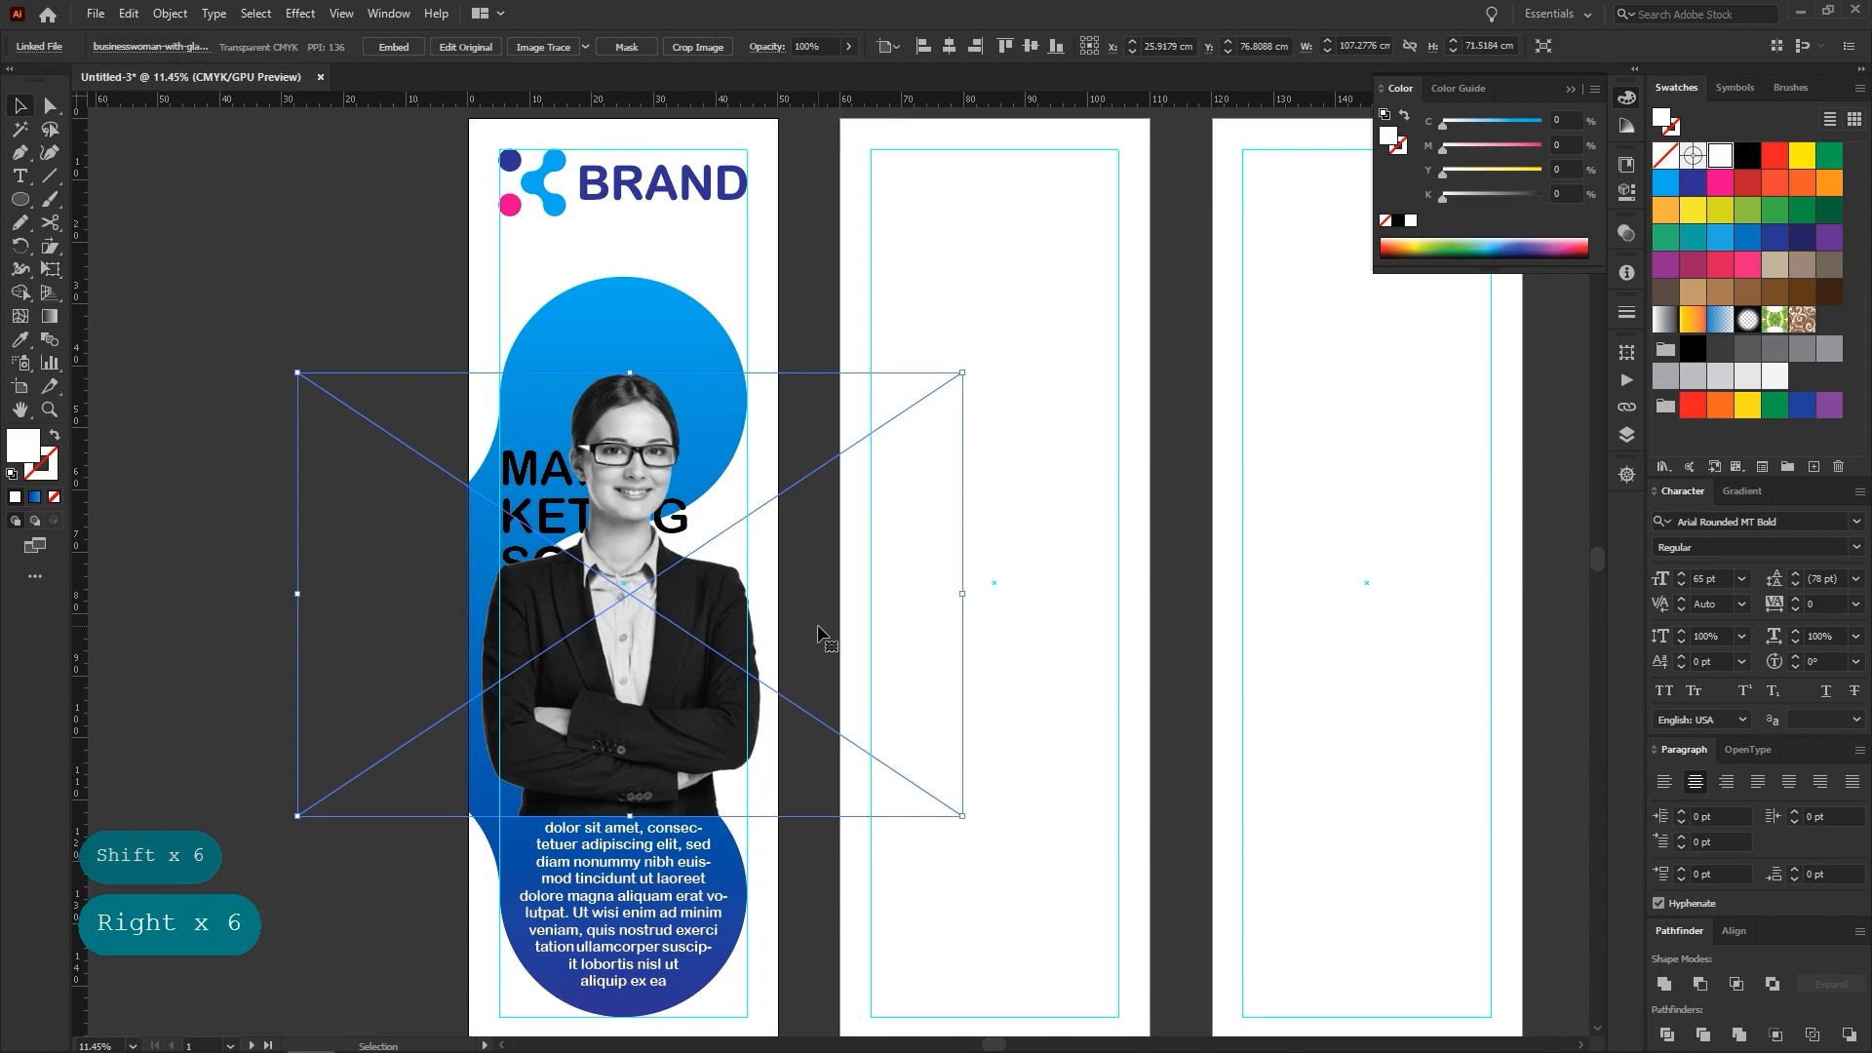
Nudge the businesswoman image down about 0.2 cm on the first artboard
{"action": "left_click", "coordinate": [1081, 624]}
{"action": "left_click_drag", "start_coordinate": [957, 597], "coordinate": [905, 601]}
{"action": "left_click_drag", "start_coordinate": [947, 593], "coordinate": [861, 589]}
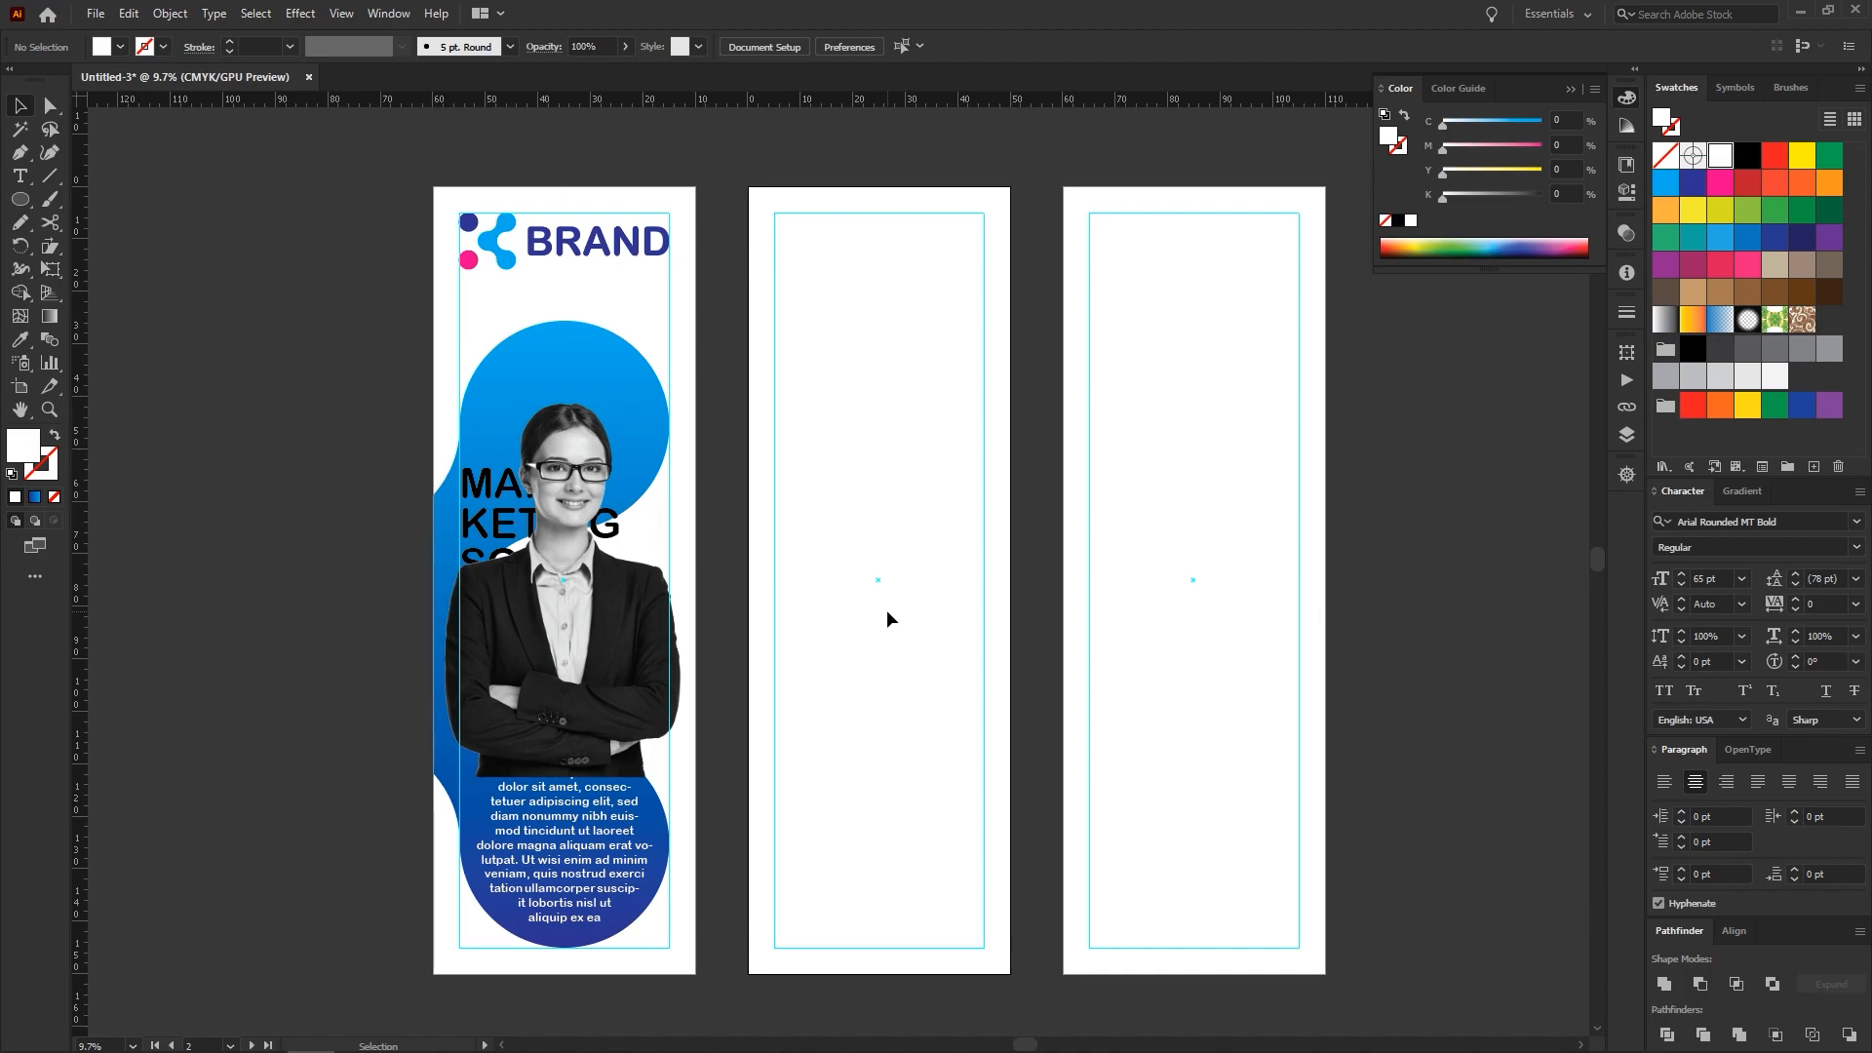
{"action": "scroll", "coordinate": [887, 611], "scroll_direction": "down", "scroll_amount": 2}
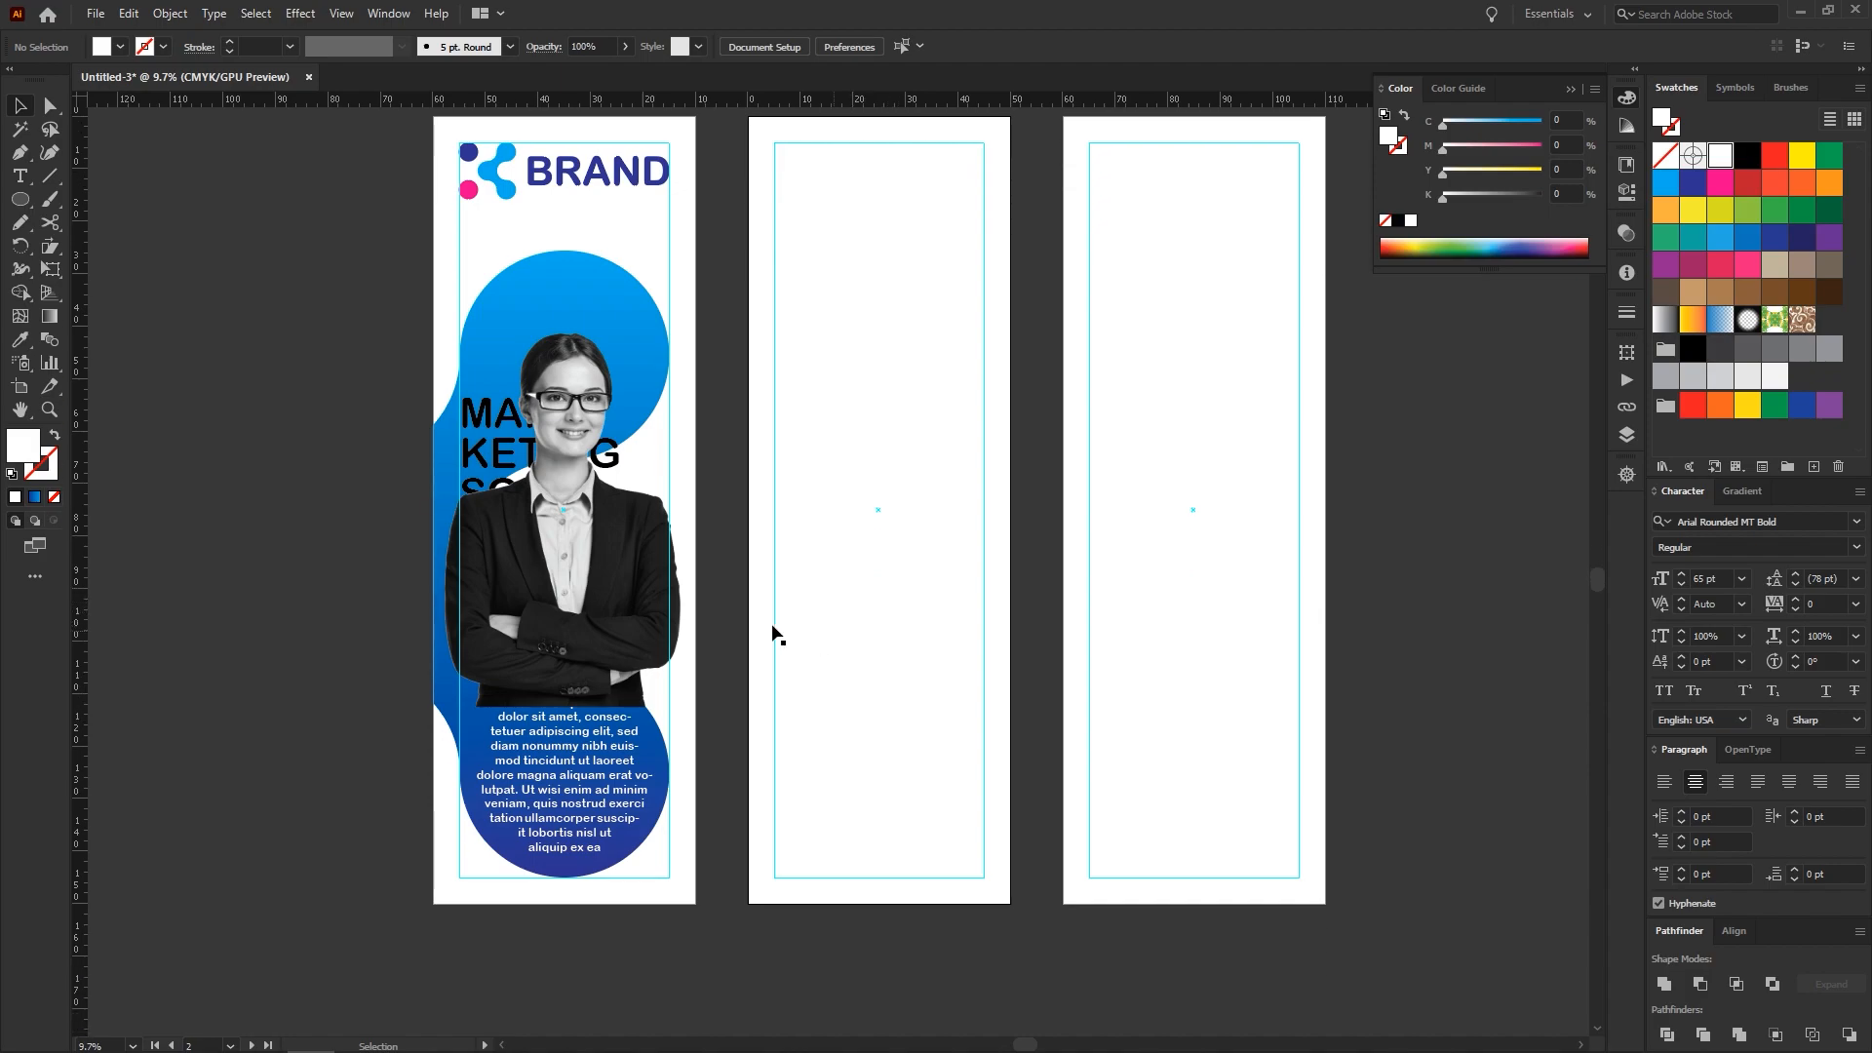
{"action": "left_click", "coordinate": [639, 575]}
{"action": "key", "text": "Down"}
{"action": "key", "text": "Down"}
{"action": "key", "text": "Down"}
{"action": "key", "text": "Down"}
{"action": "key", "text": "Down"}
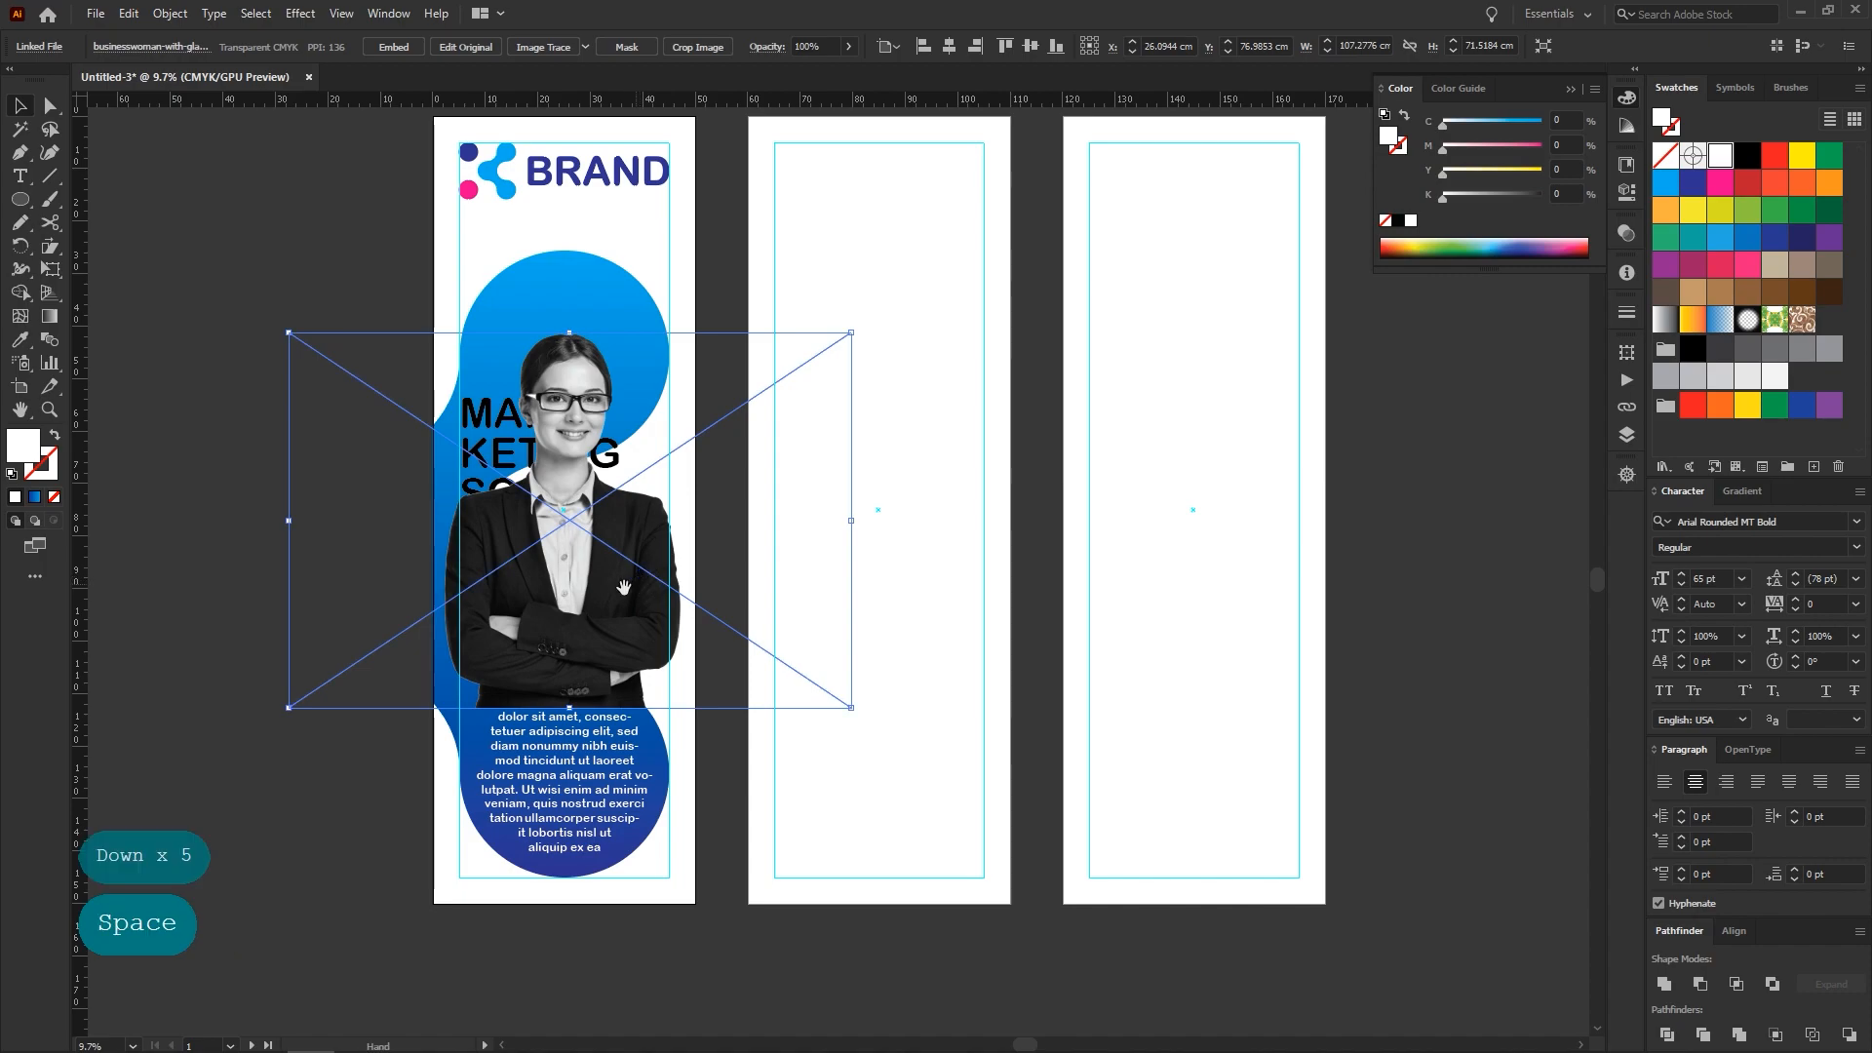
{"action": "left_click_drag", "start_coordinate": [589, 589], "coordinate": [621, 603]}
{"action": "left_click_drag", "start_coordinate": [847, 563], "coordinate": [852, 578]}
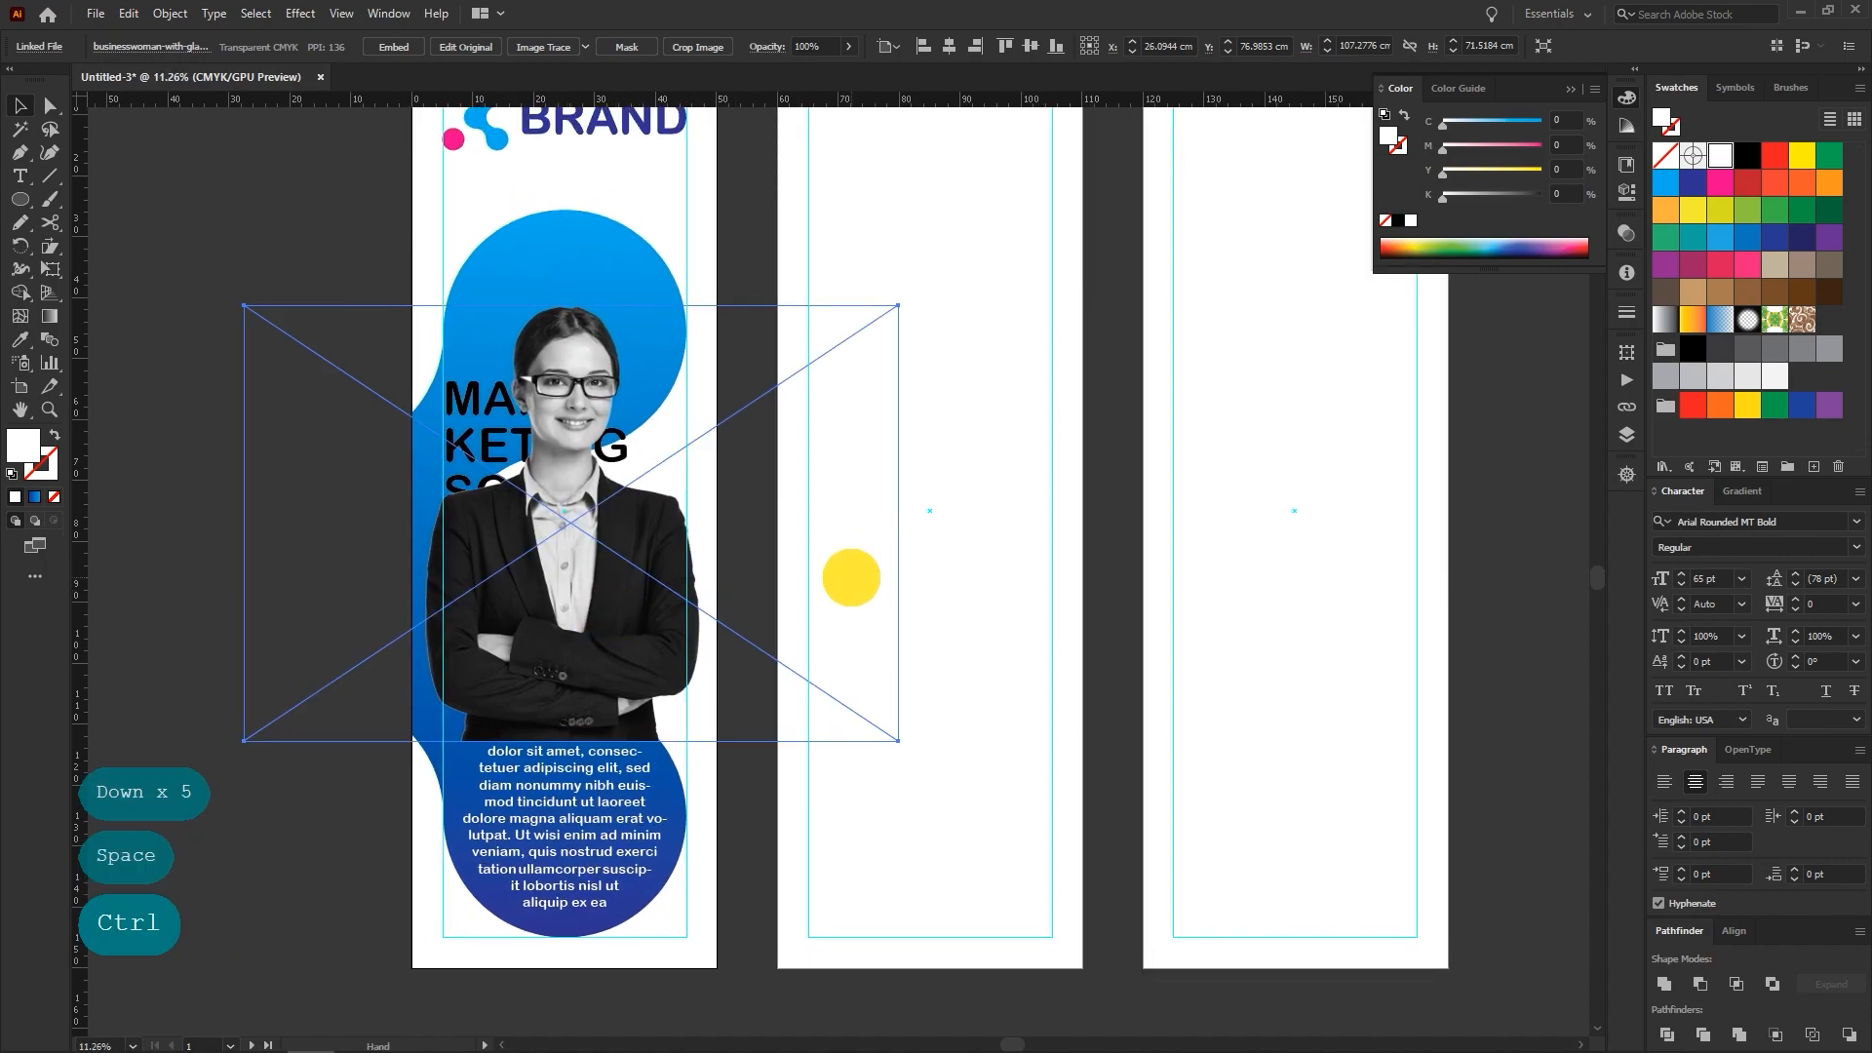
{"action": "left_click", "coordinate": [1017, 533]}
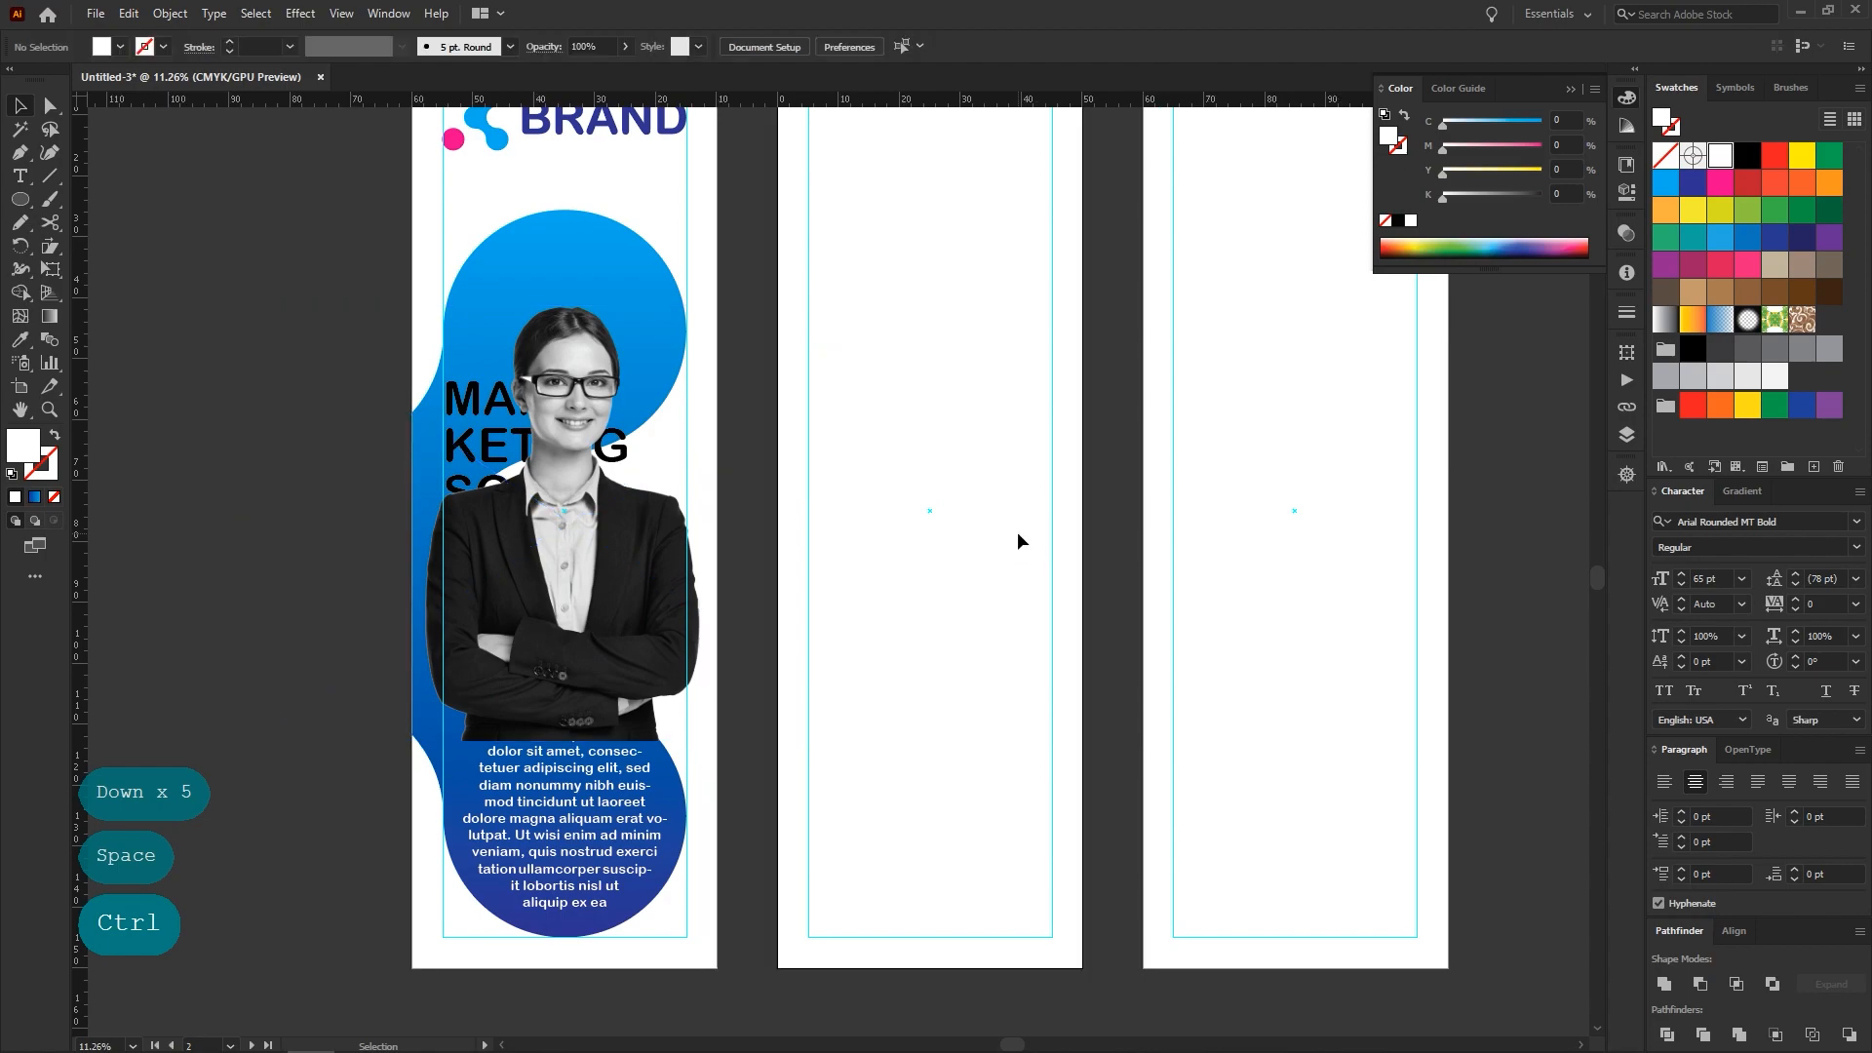
Mask the businesswoman image and narrow the mask on both sides to the artboard edges, making it 50 cm wide
{"action": "left_click", "coordinate": [493, 405]}
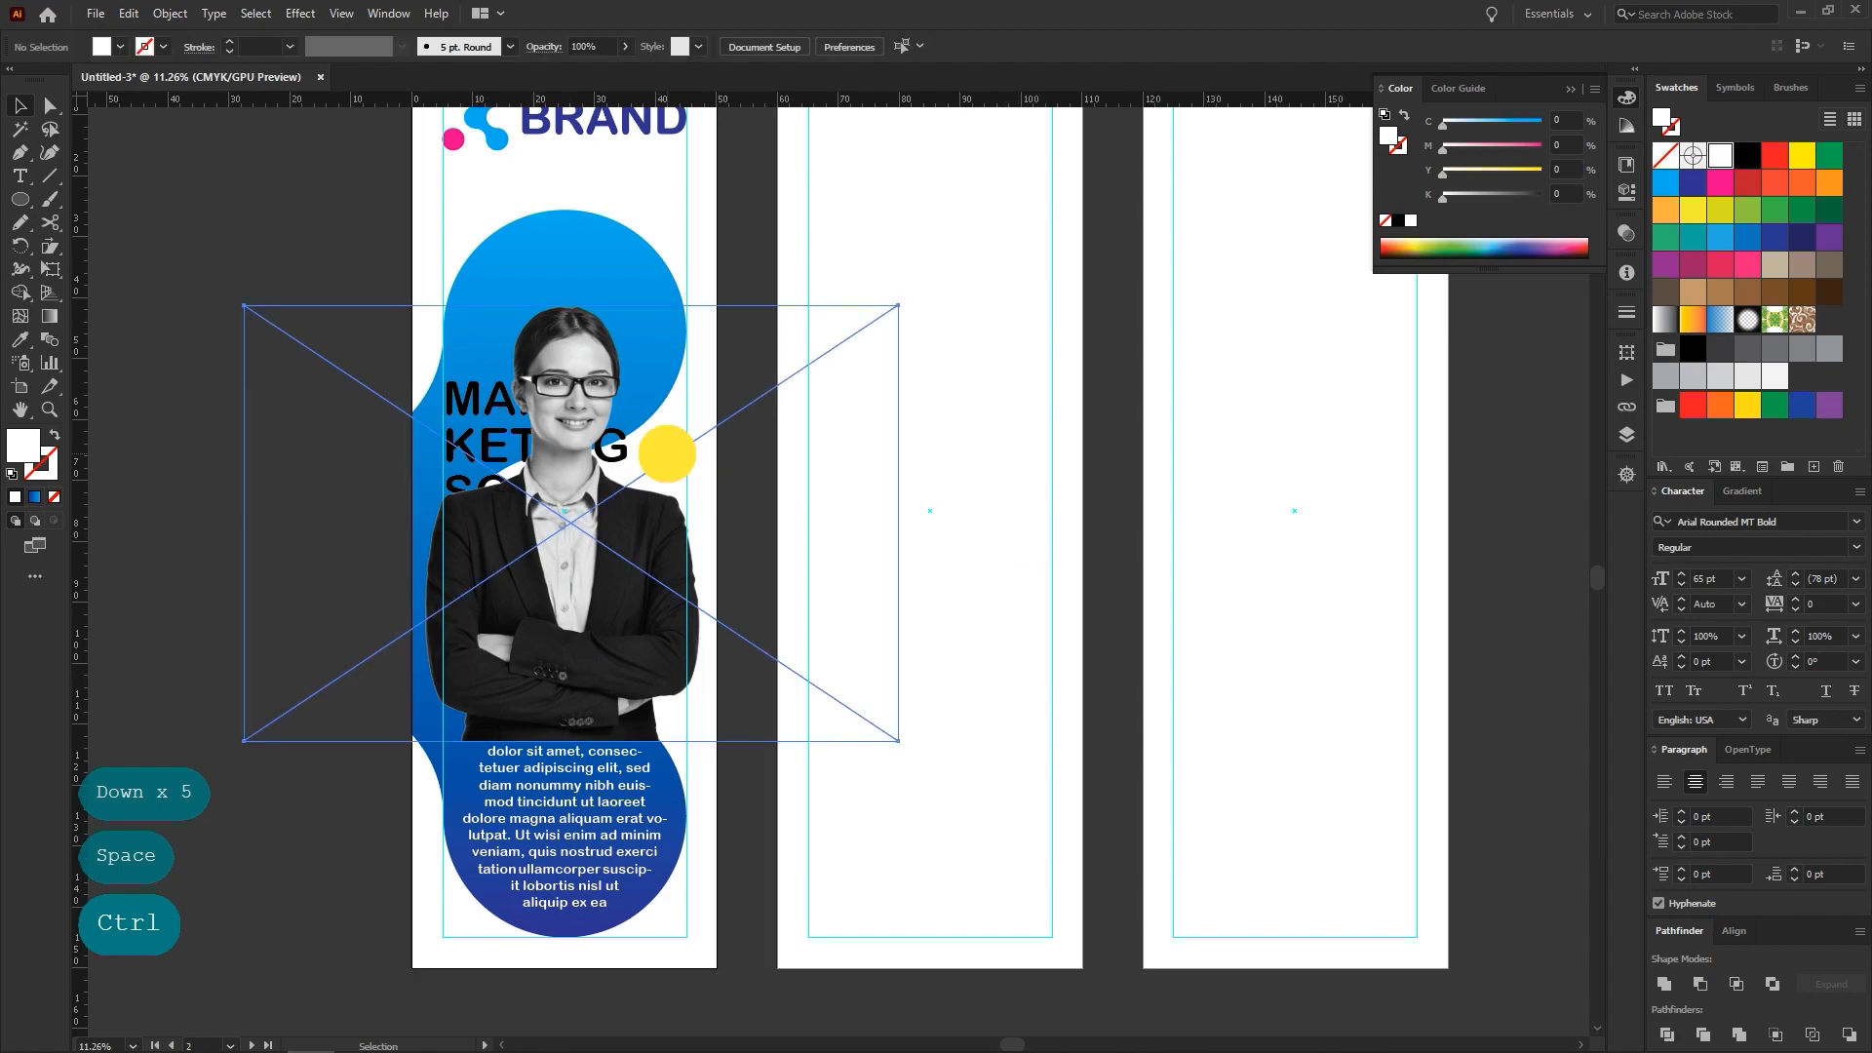
{"action": "left_click", "coordinate": [627, 46]}
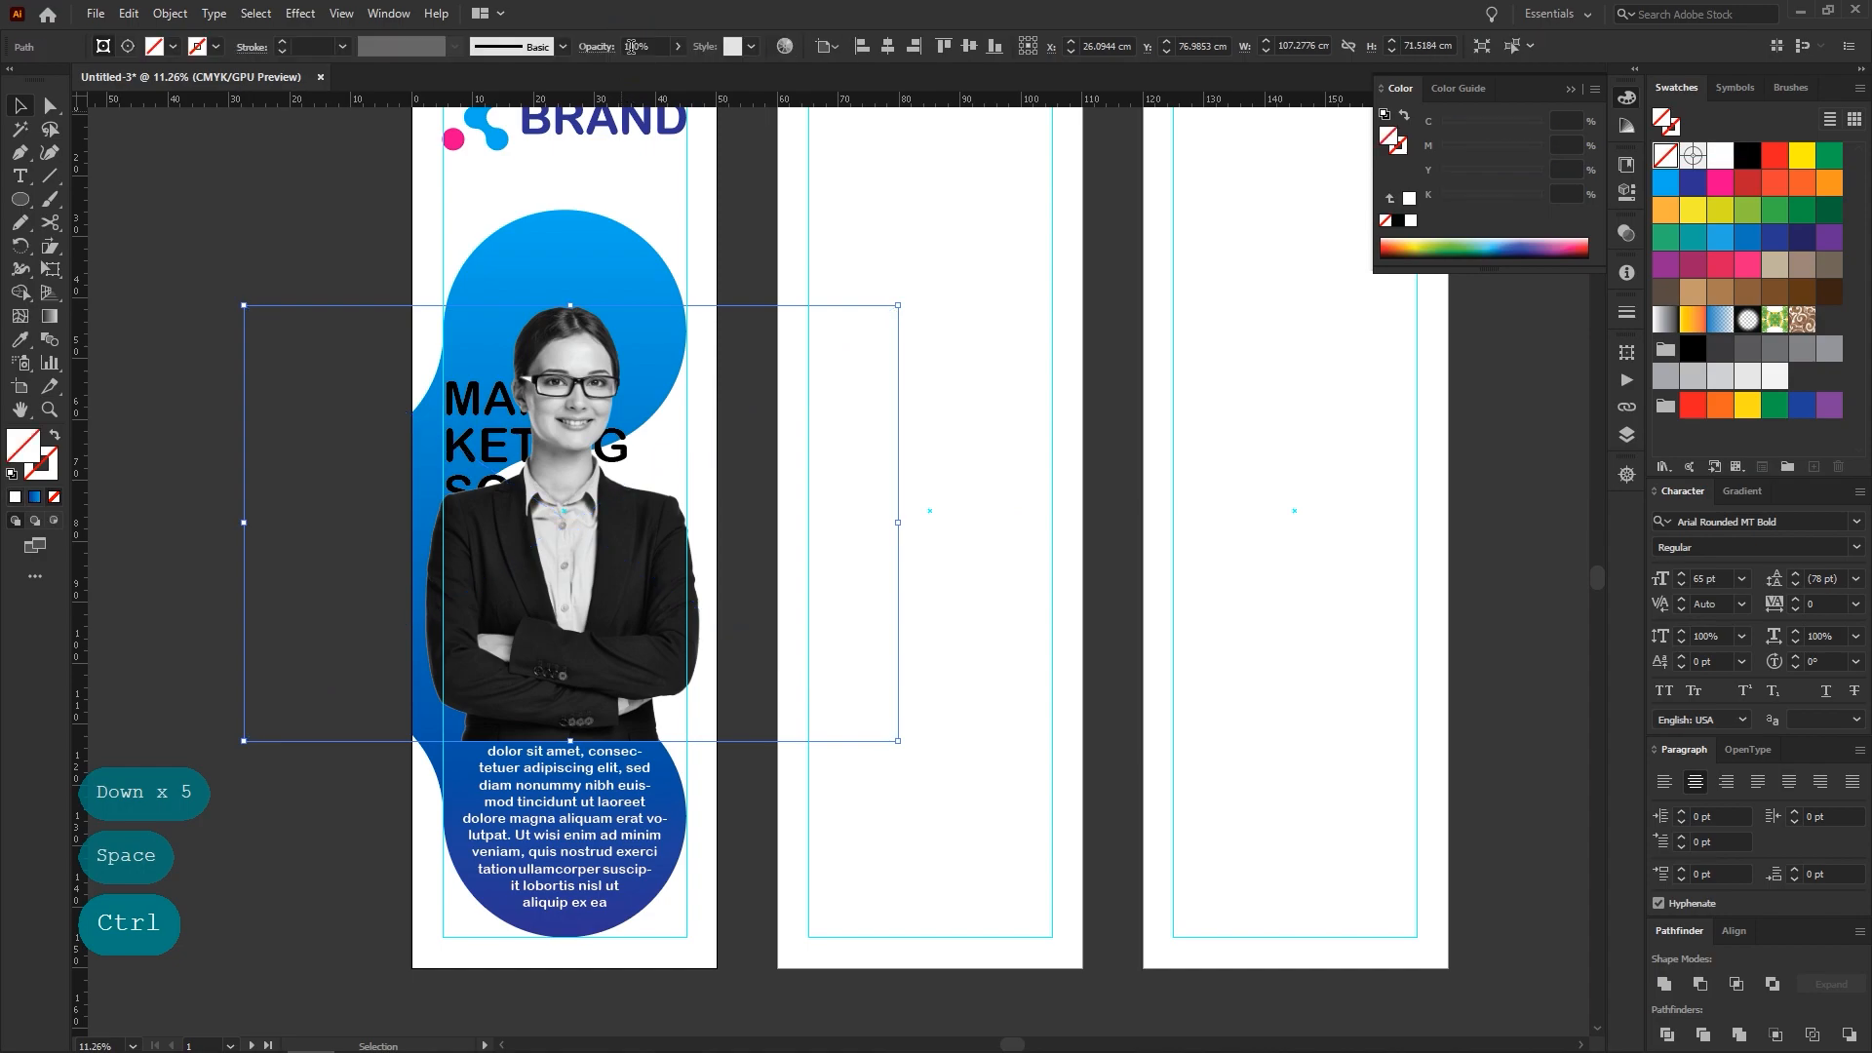
{"action": "left_click_drag", "start_coordinate": [243, 523], "coordinate": [411, 406]}
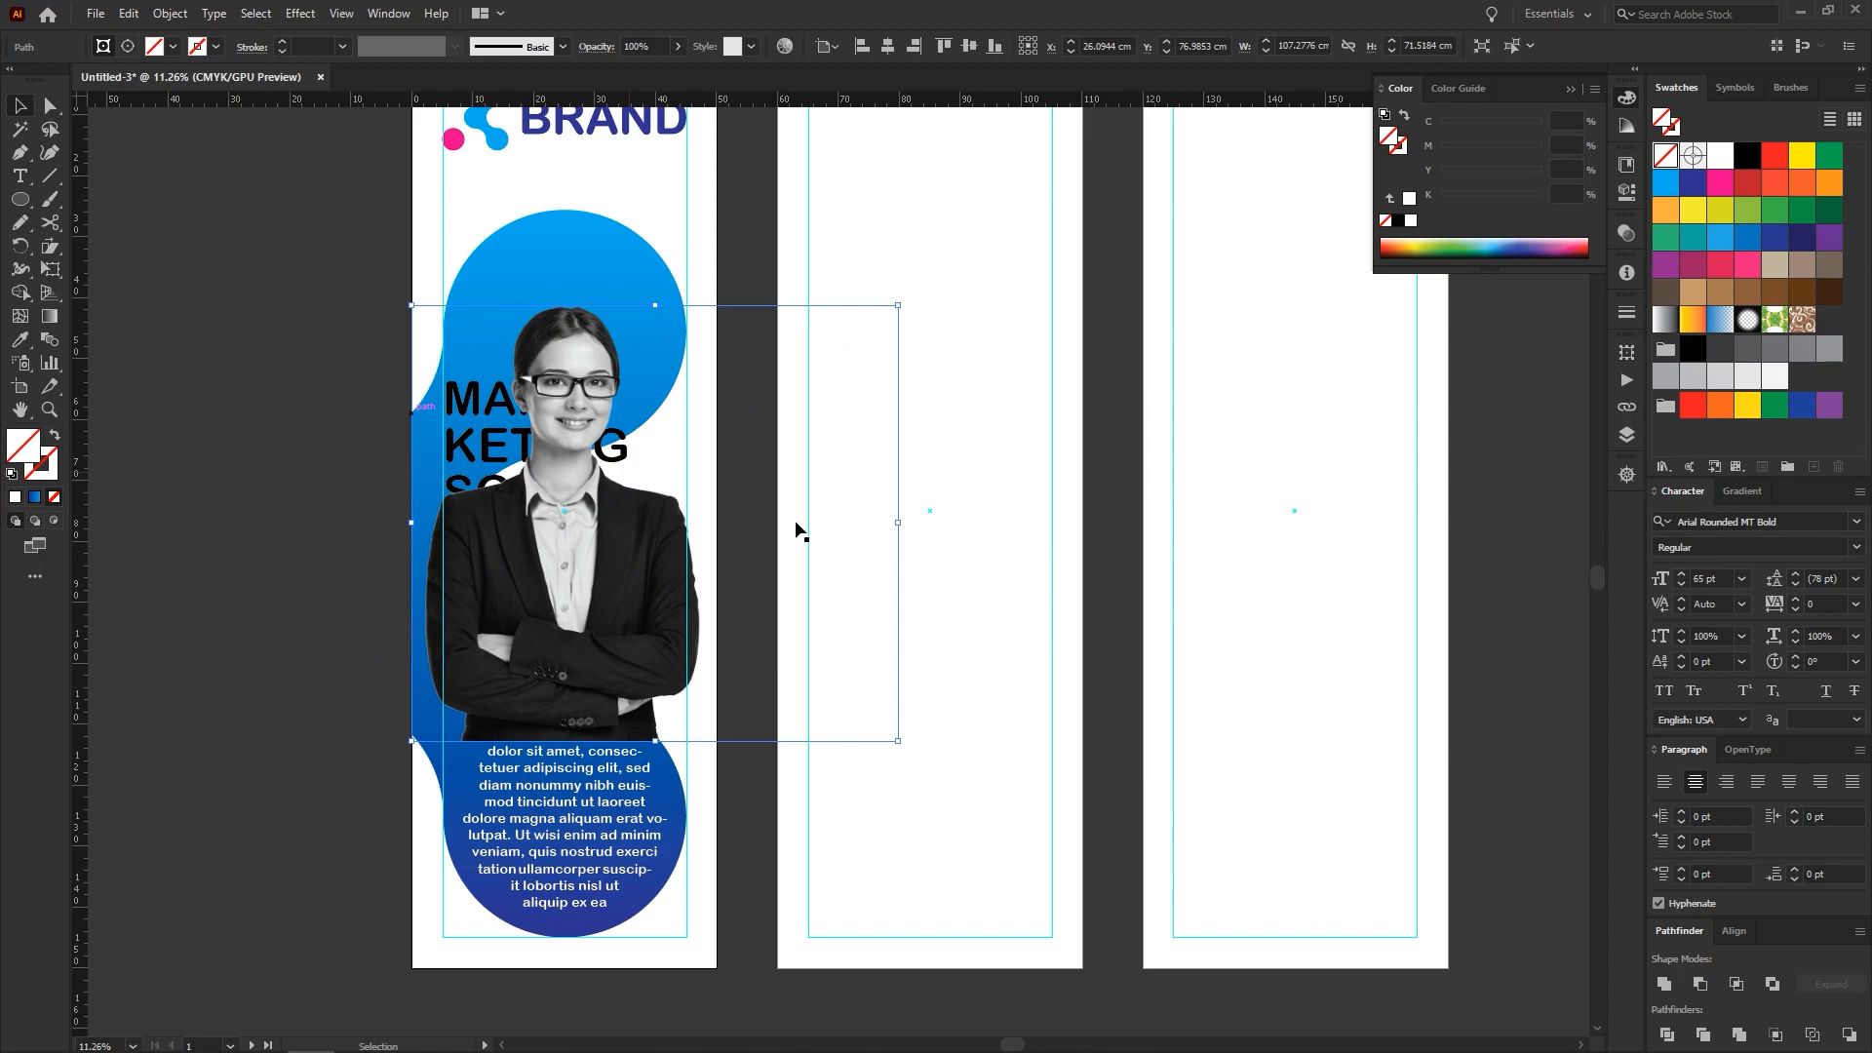
{"action": "left_click_drag", "start_coordinate": [902, 523], "coordinate": [718, 439]}
{"action": "left_click", "coordinate": [956, 531]}
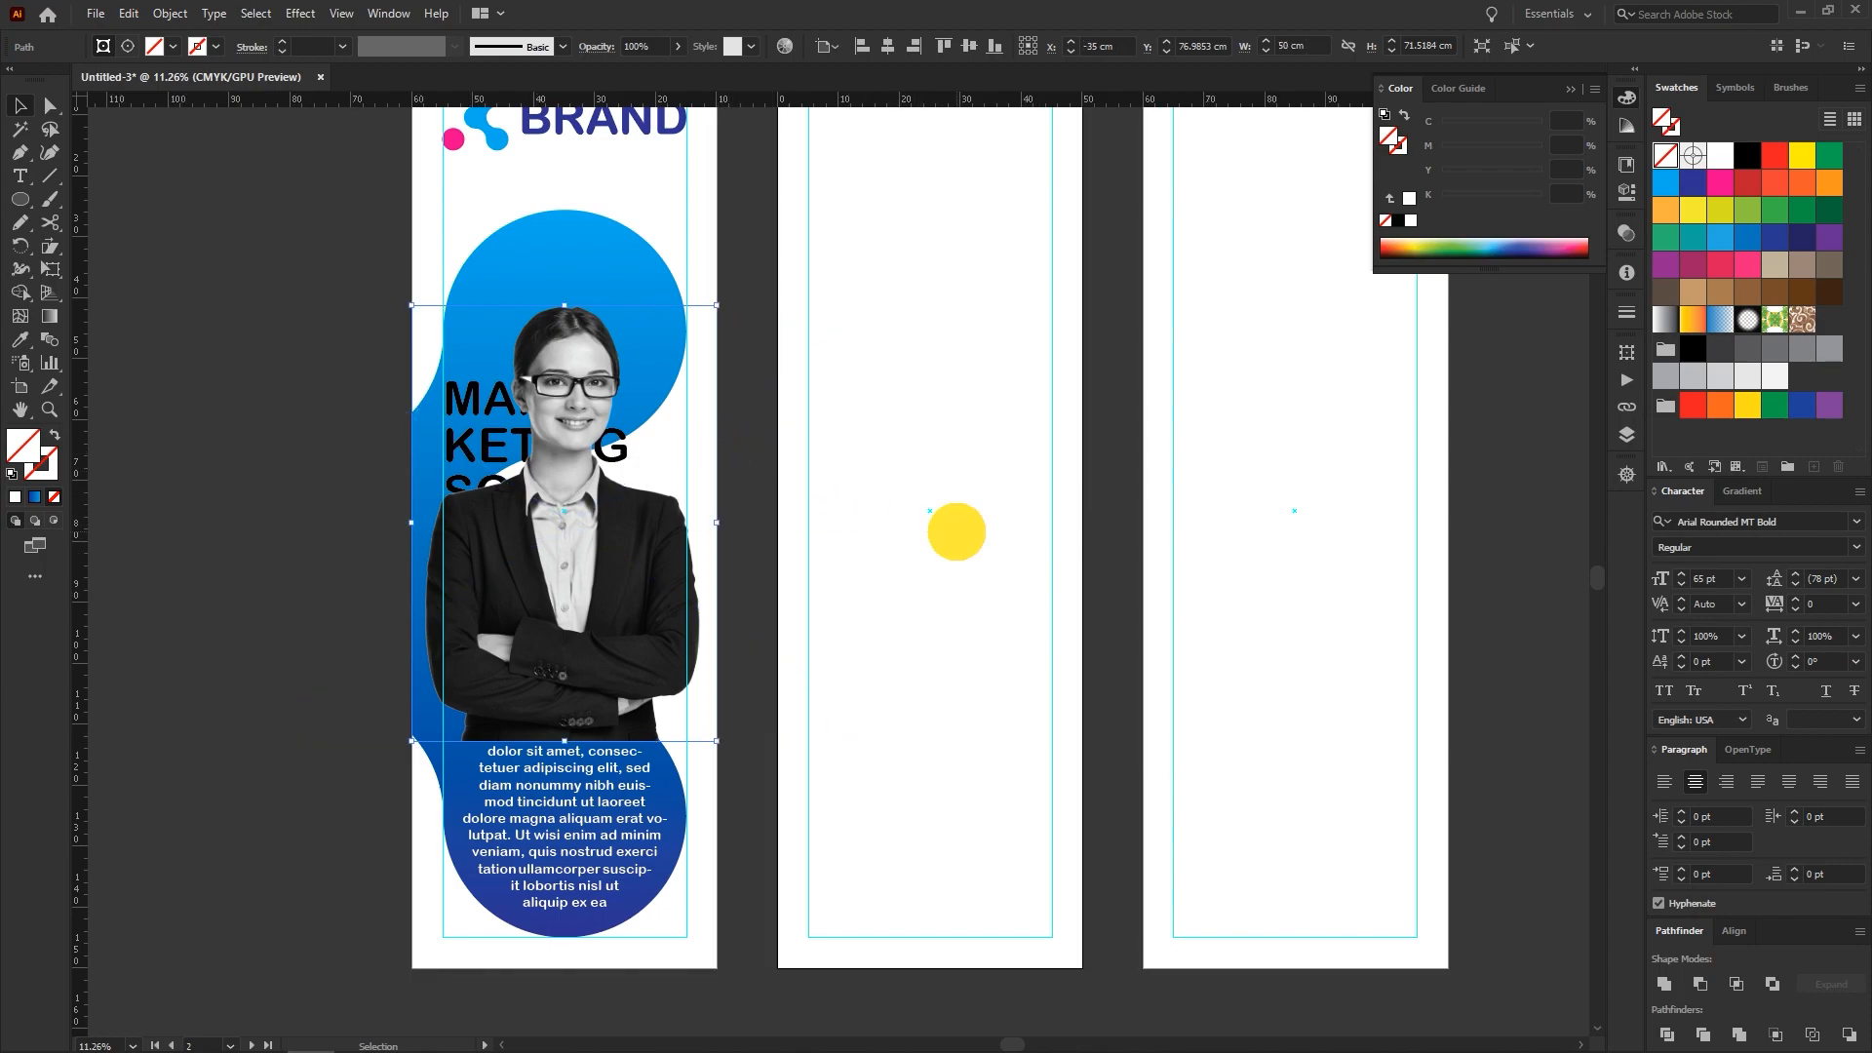
Copy the blue gradient shape, paste it in front, and bring the duplicate to the very front
{"action": "left_click", "coordinate": [593, 237]}
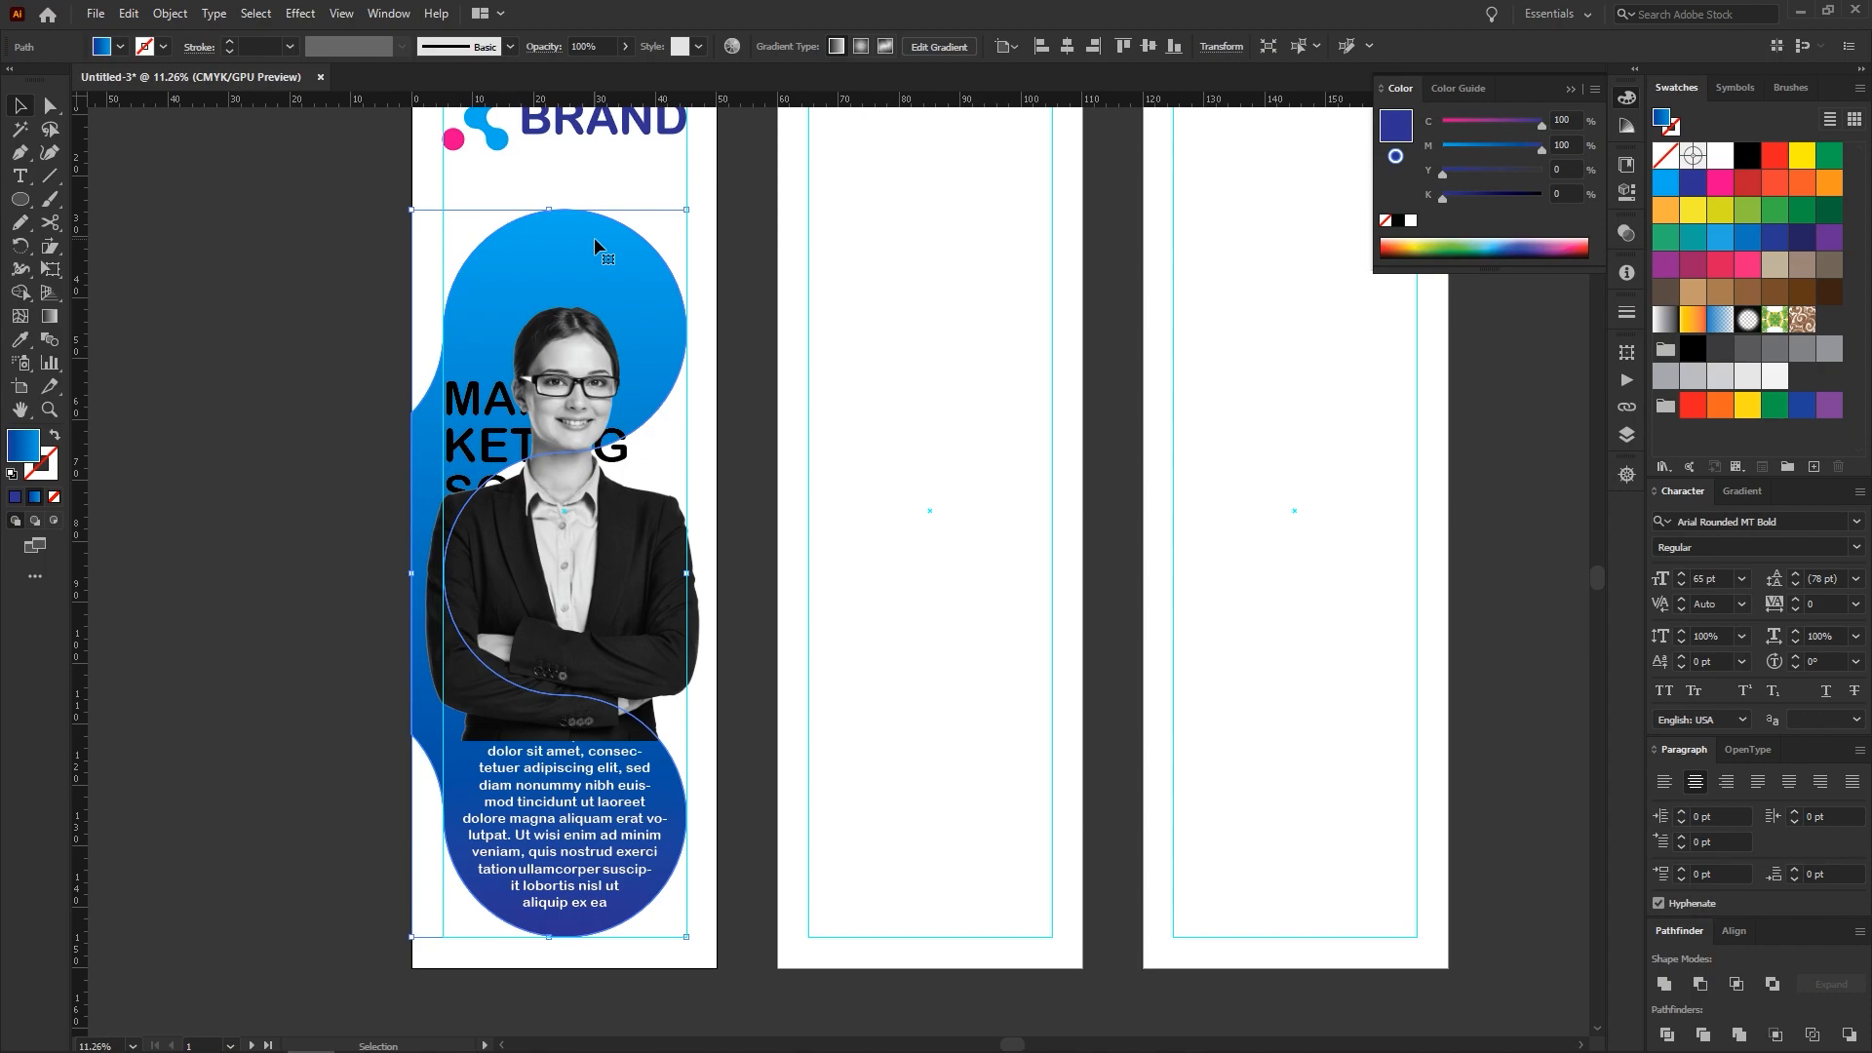
{"action": "left_click", "coordinate": [128, 14]}
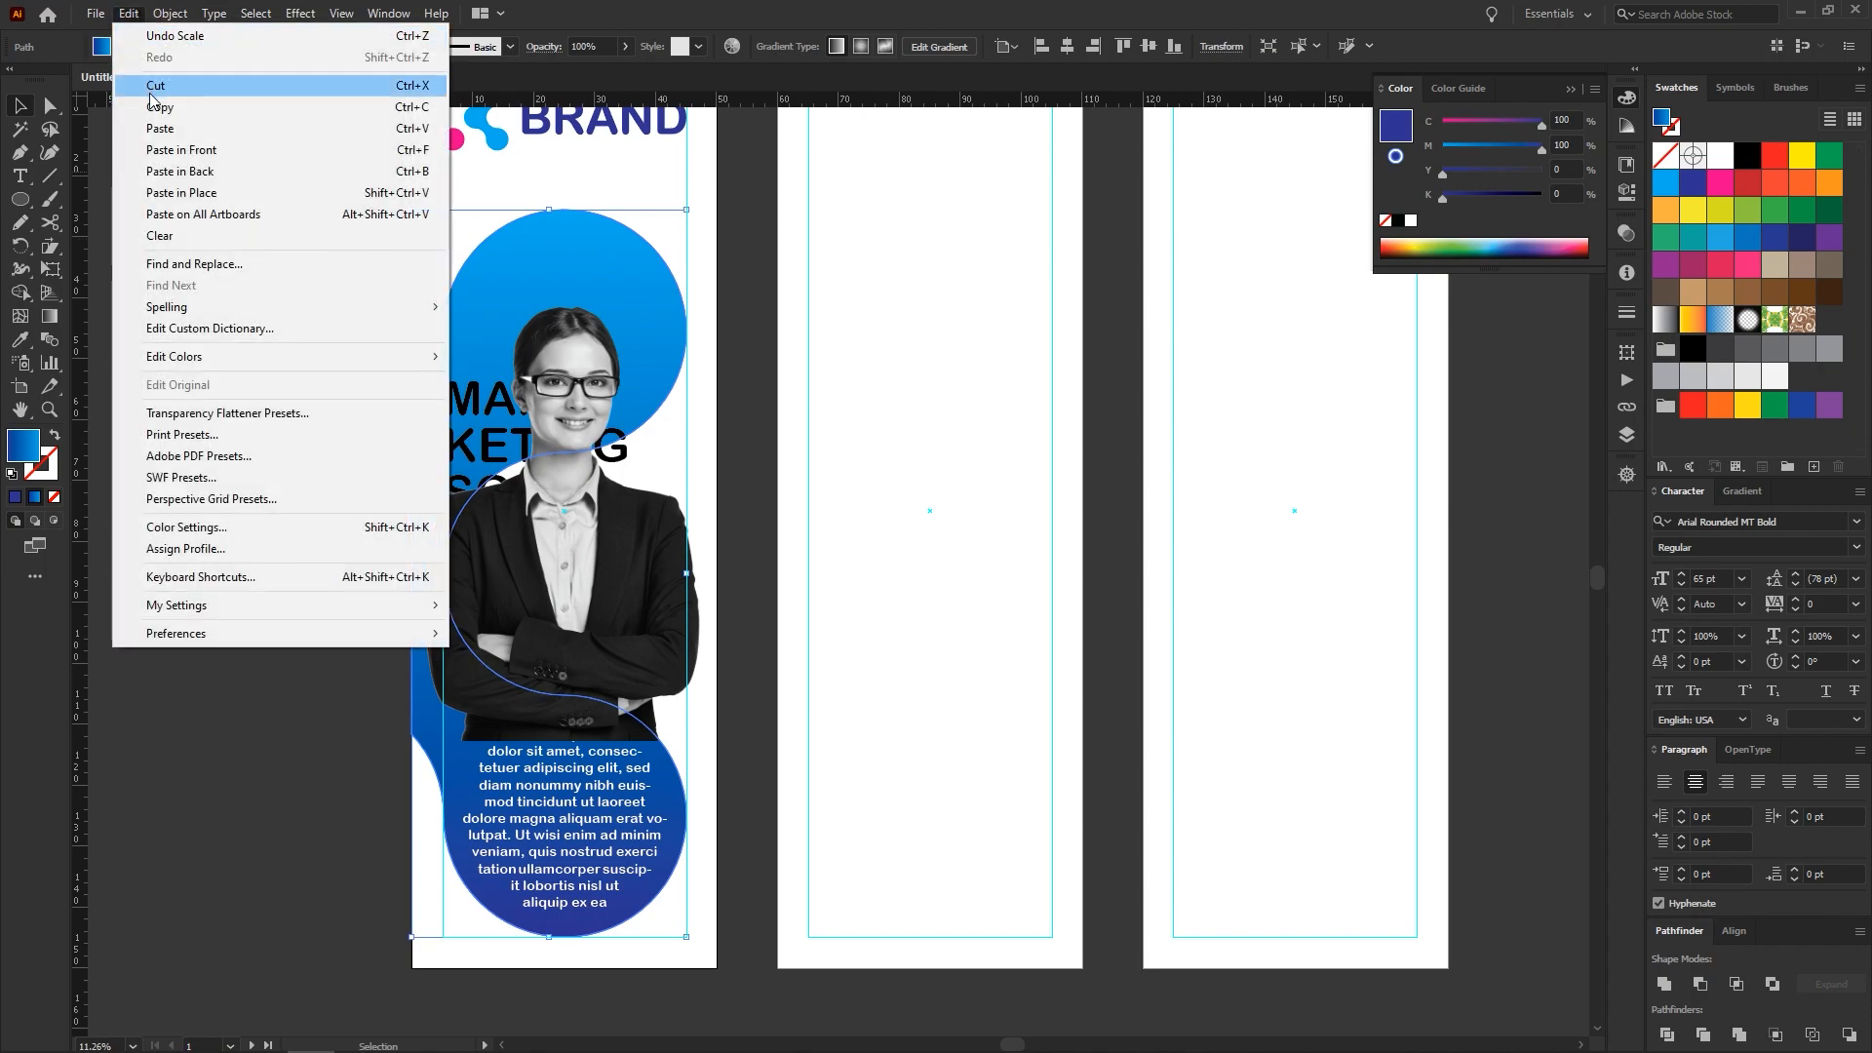
{"action": "left_click", "coordinate": [147, 98]}
{"action": "left_click", "coordinate": [129, 13]}
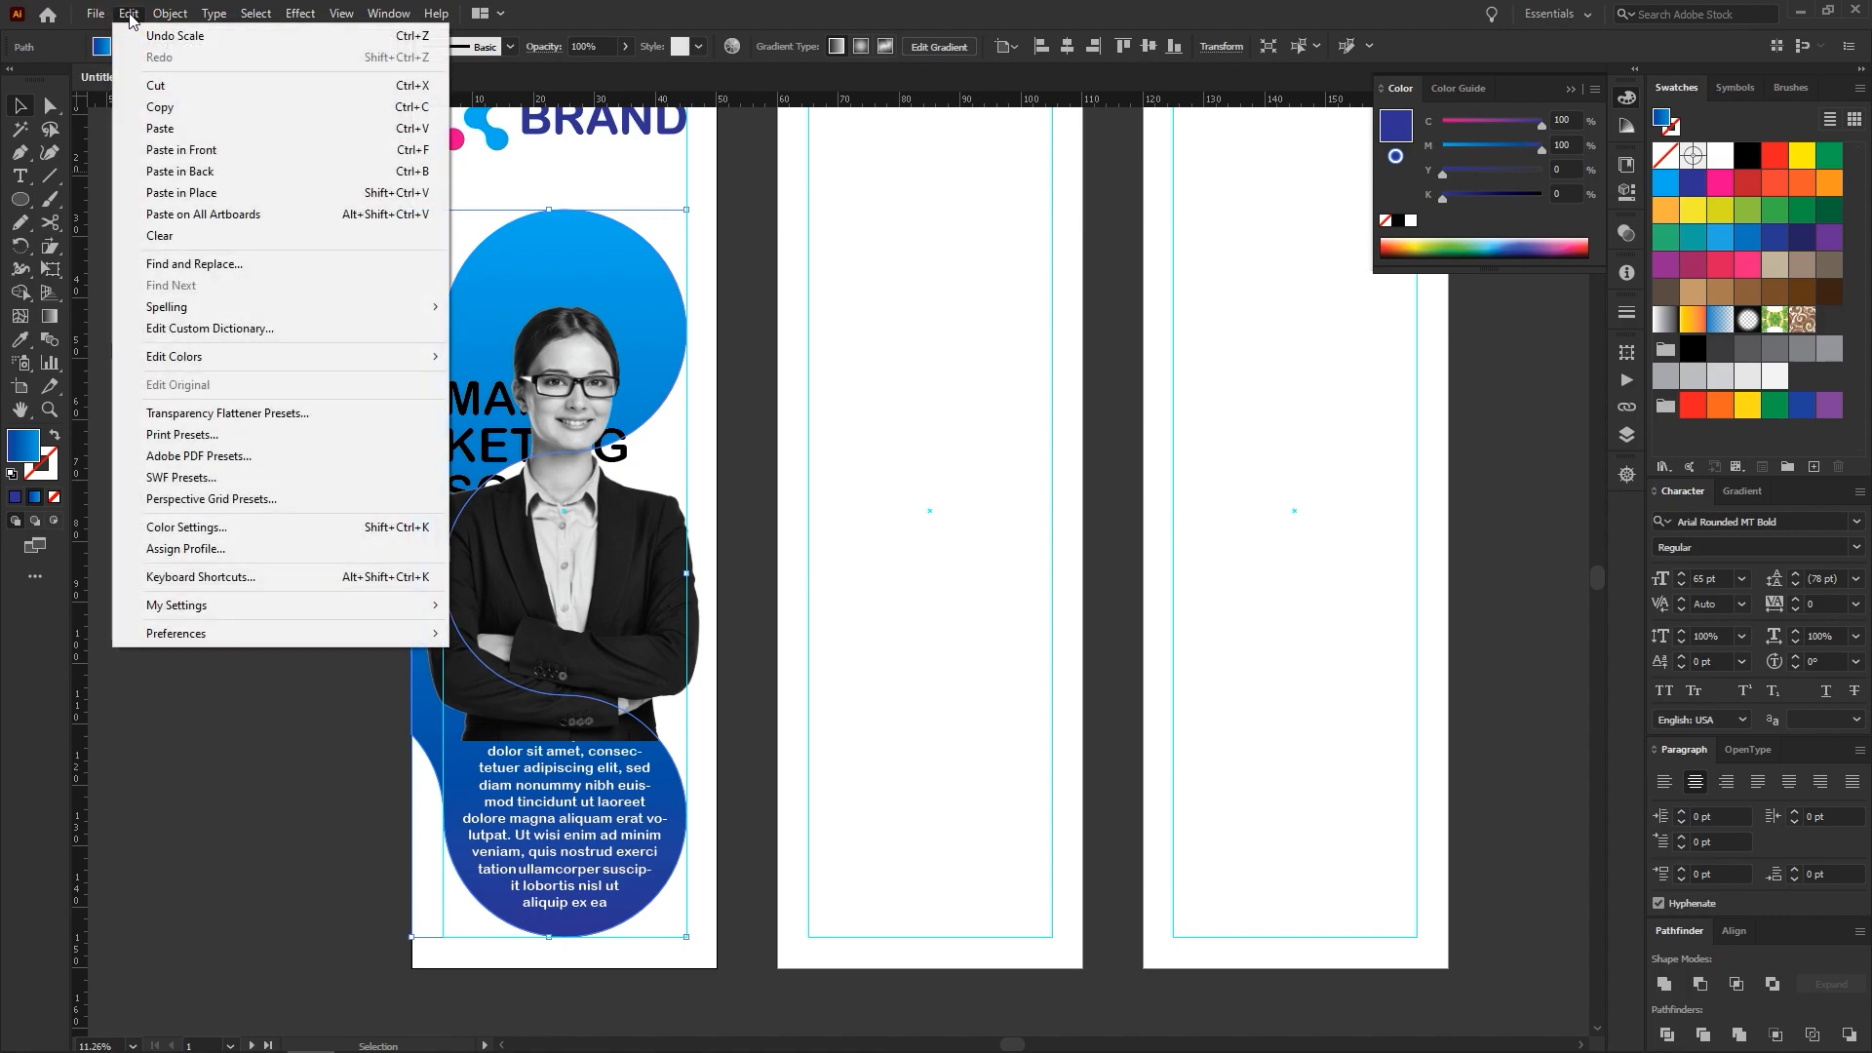
{"action": "left_click", "coordinate": [185, 149]}
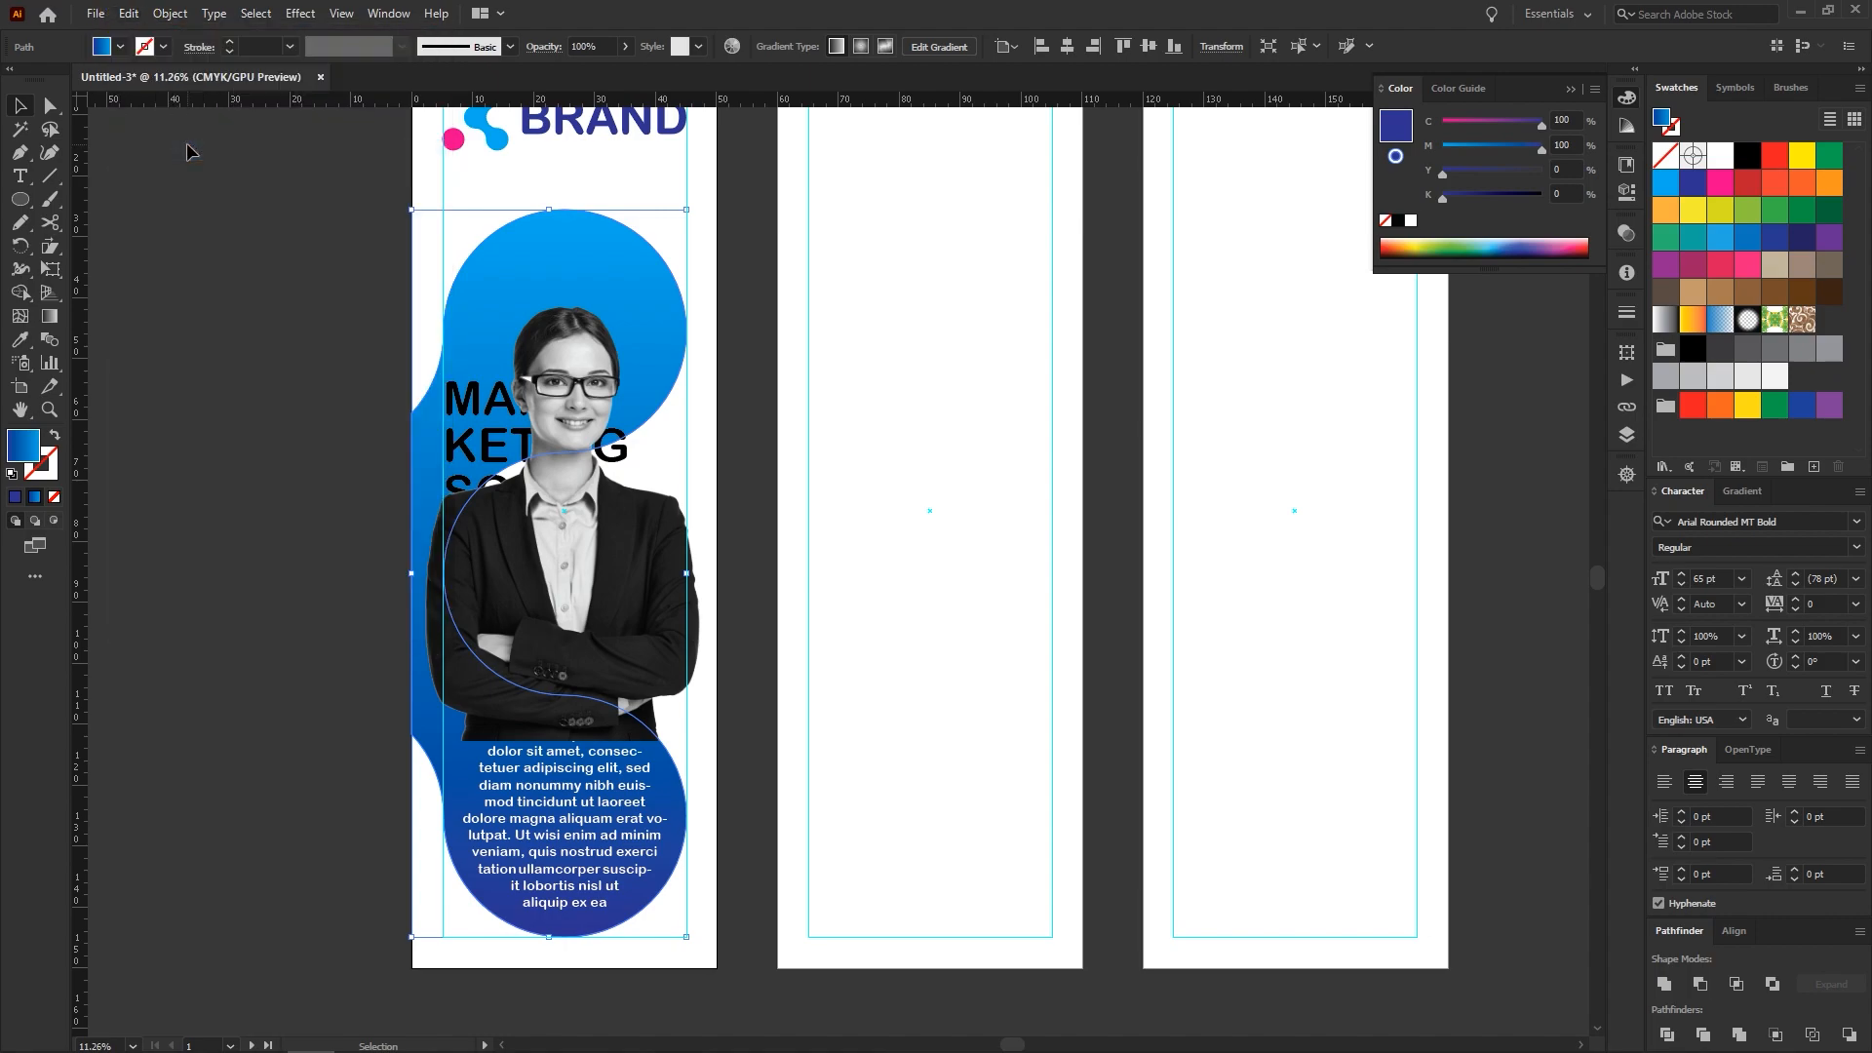
{"action": "left_click", "coordinate": [161, 16]}
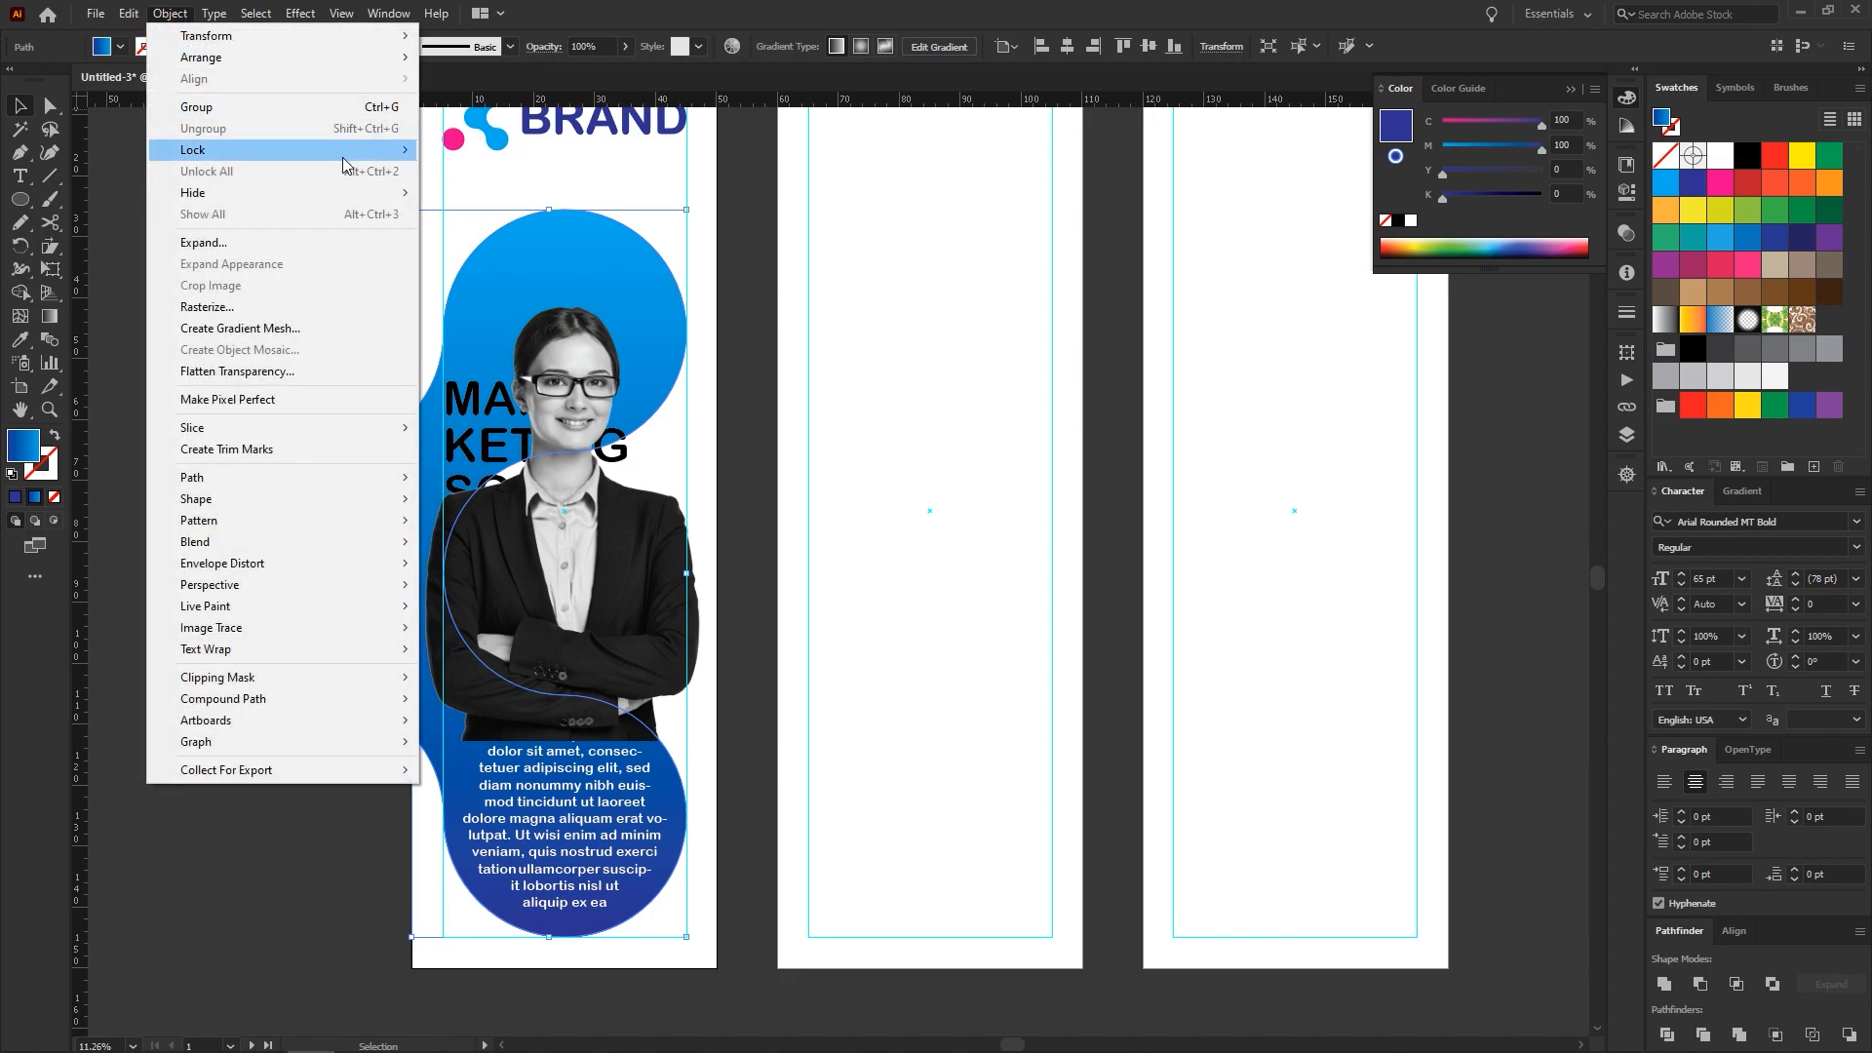
{"action": "left_click", "coordinate": [441, 58]}
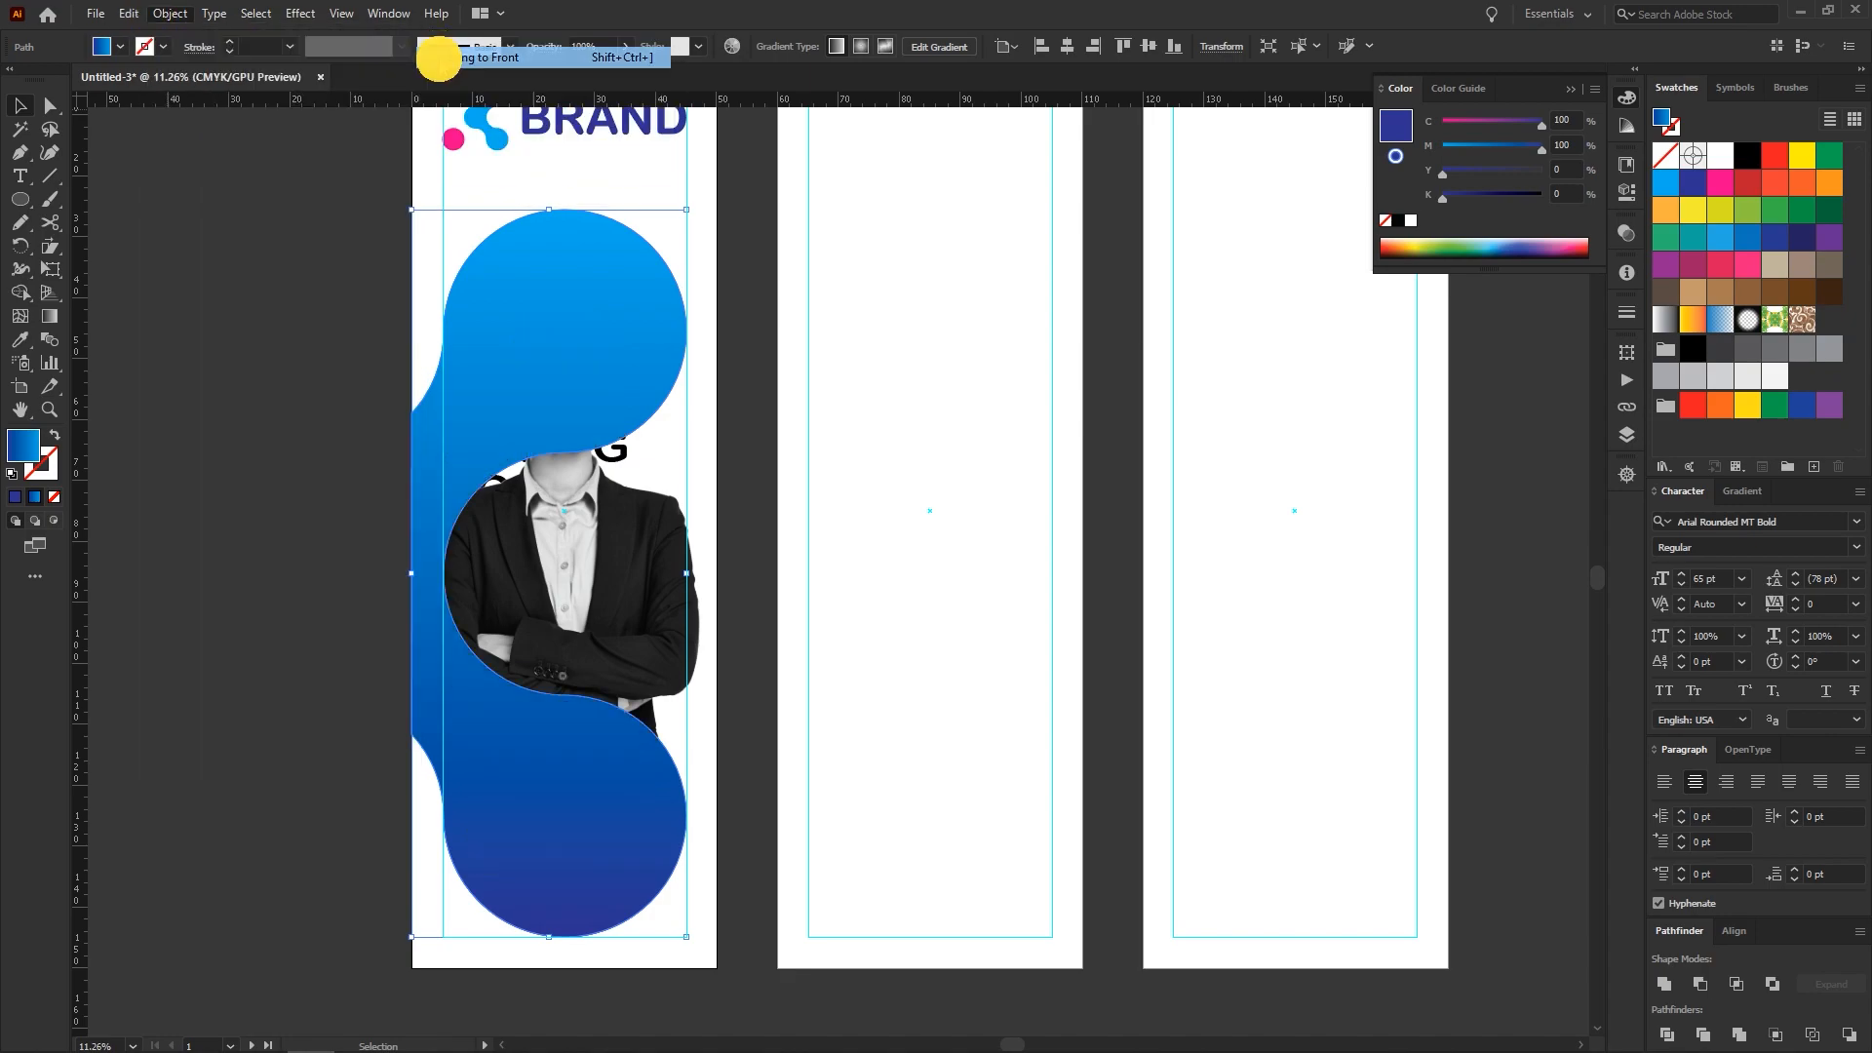
Try fading the front shape's dark blue gradient stop to 0% opacity, then restore it to 100%
{"action": "left_click", "coordinate": [1728, 489]}
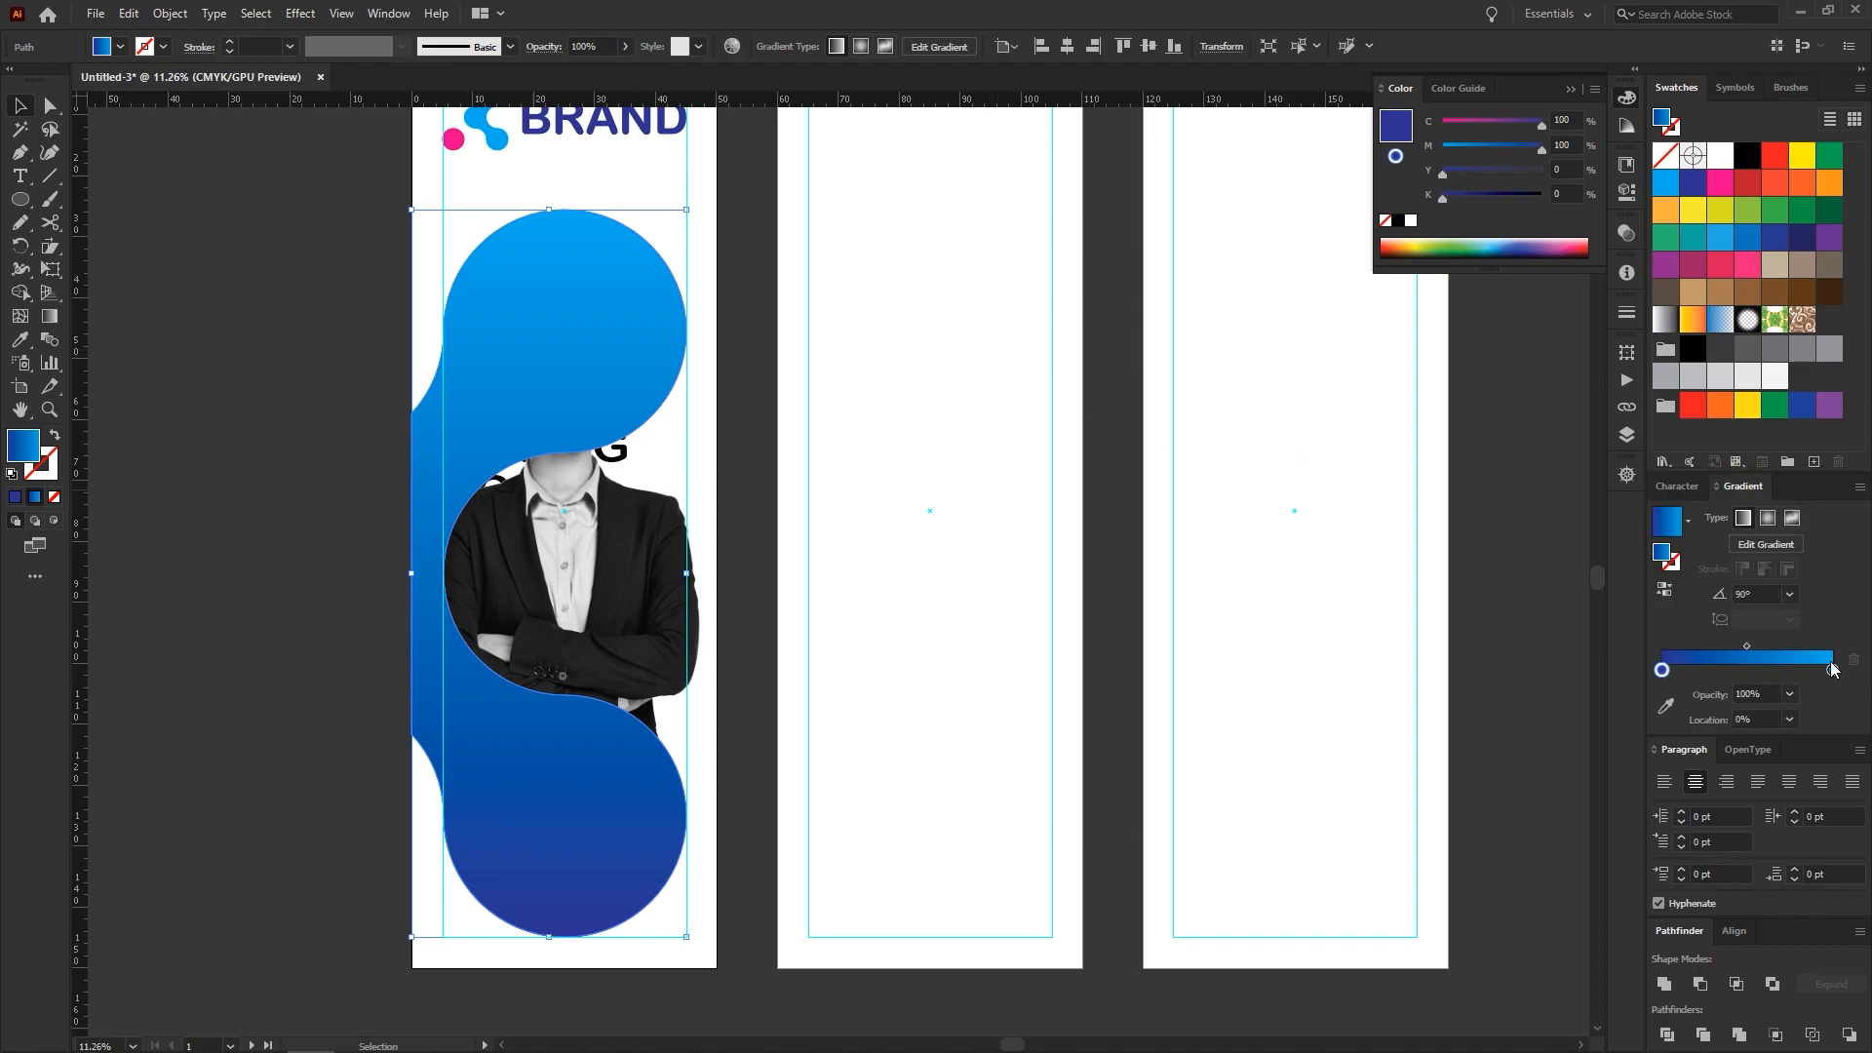
{"action": "left_click", "coordinate": [1790, 694]}
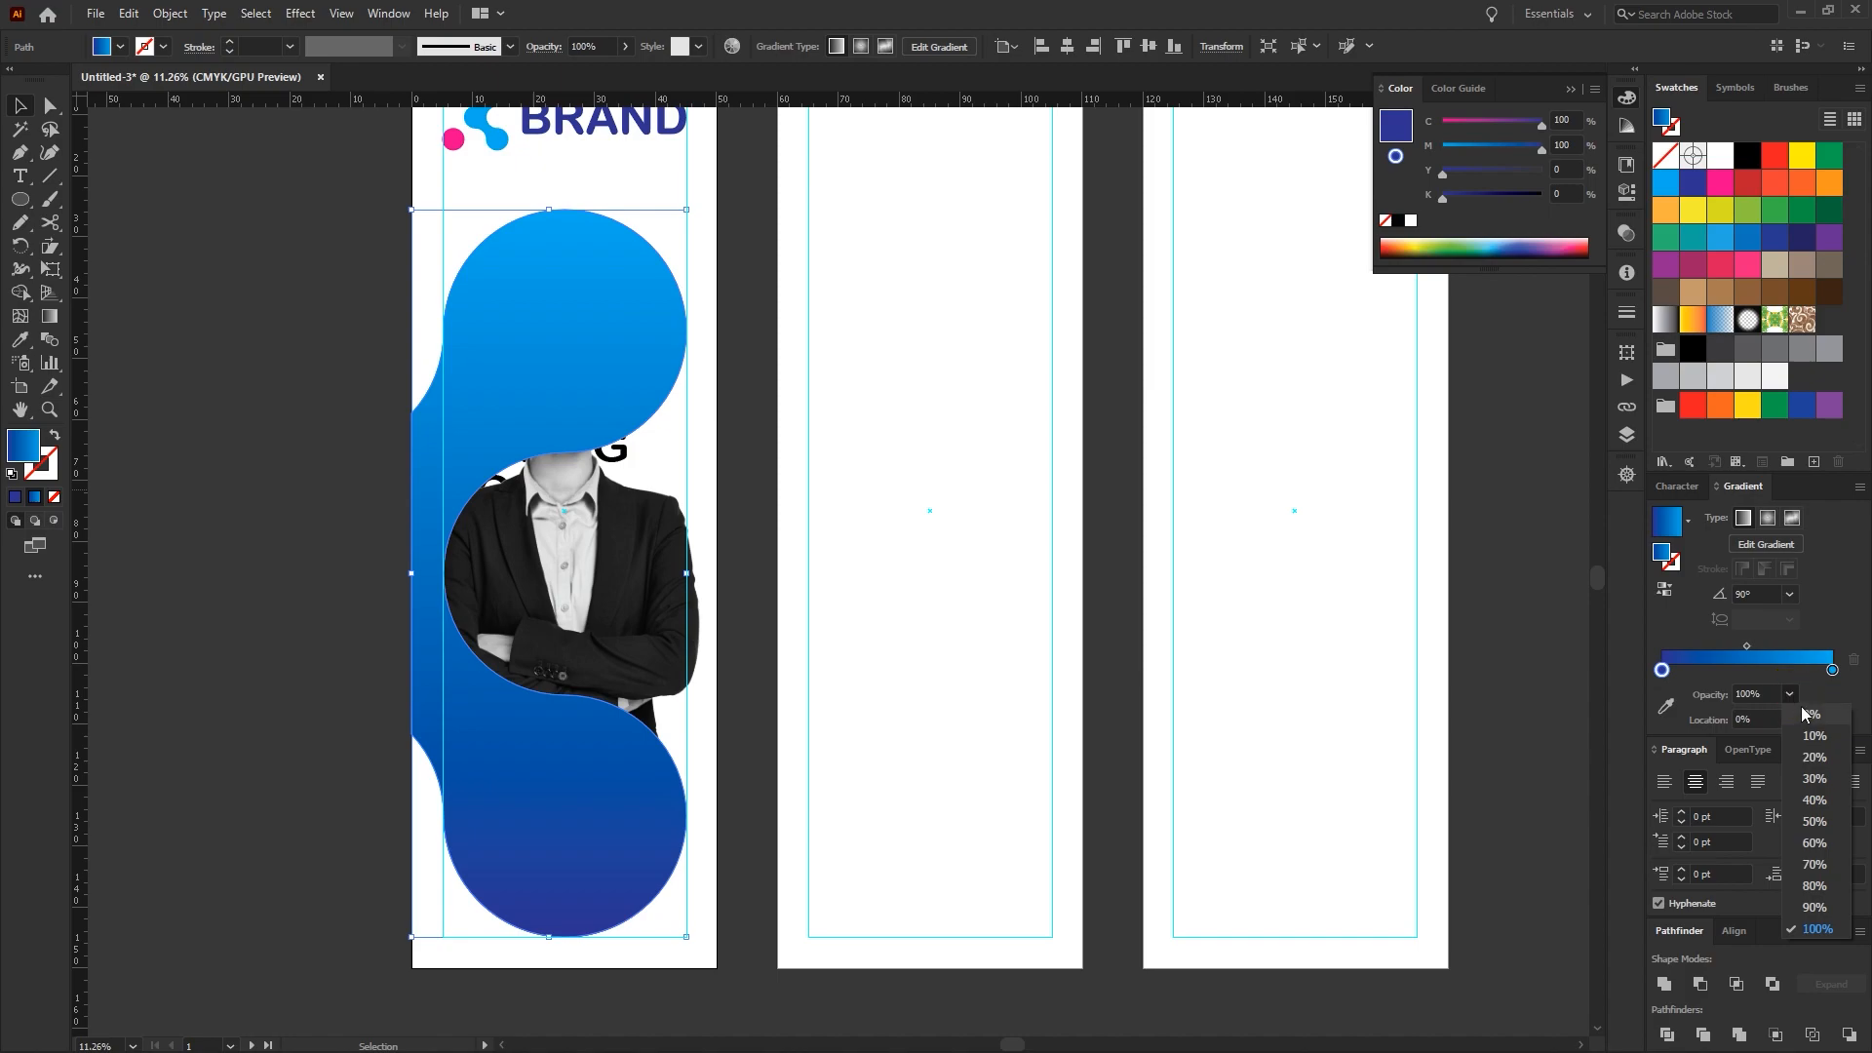
{"action": "left_click", "coordinate": [1802, 711]}
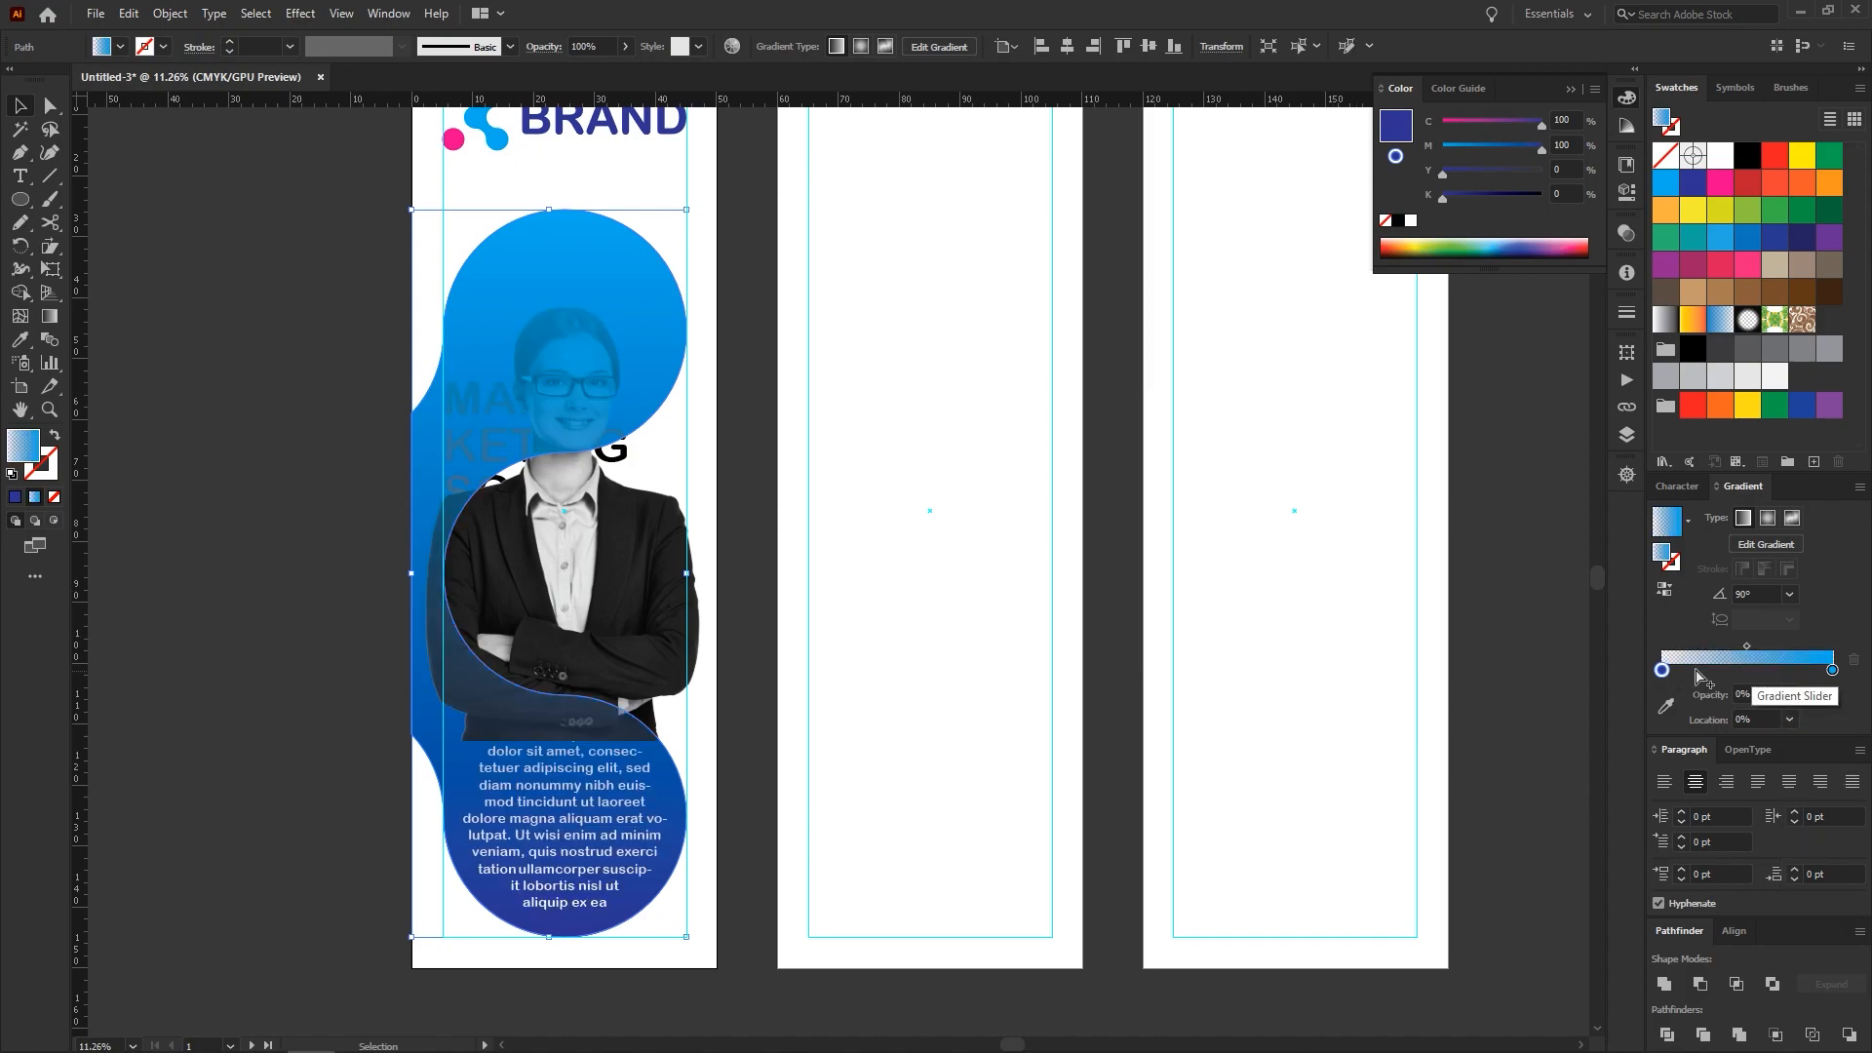
{"action": "left_click", "coordinate": [1791, 695]}
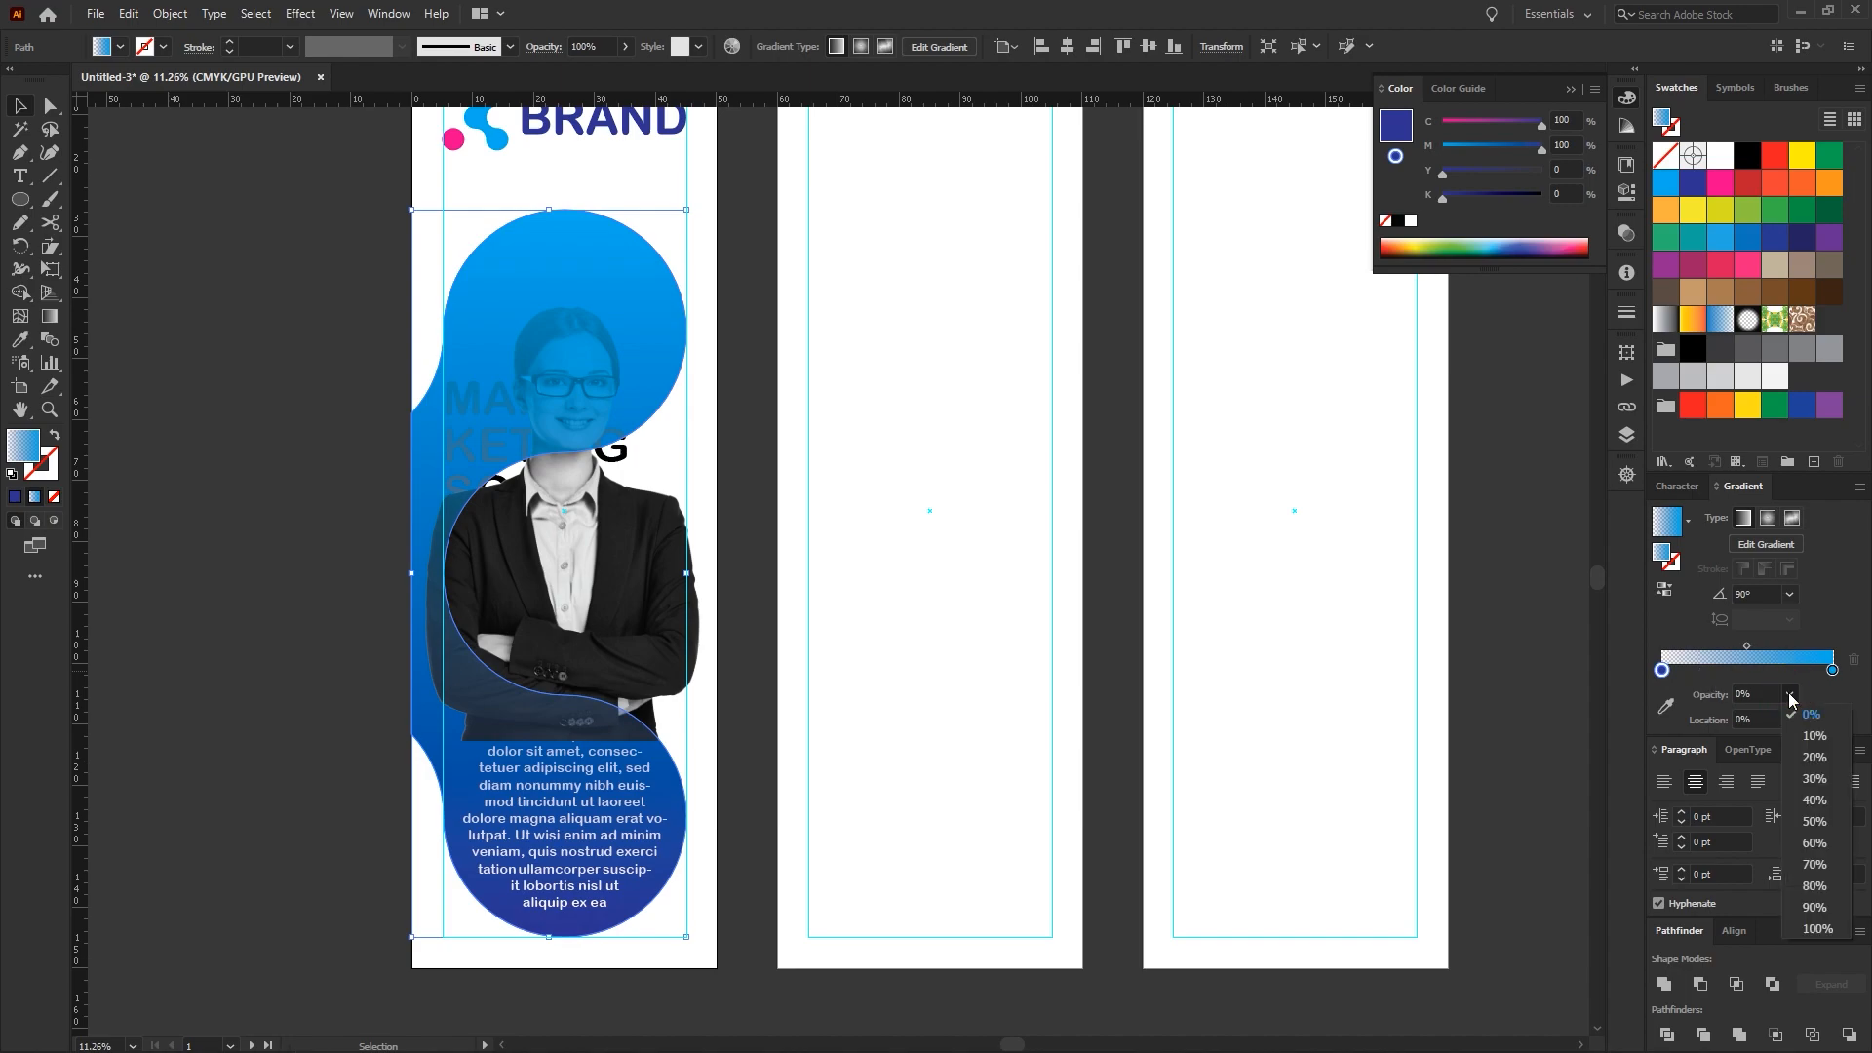
{"action": "left_click", "coordinate": [1816, 928]}
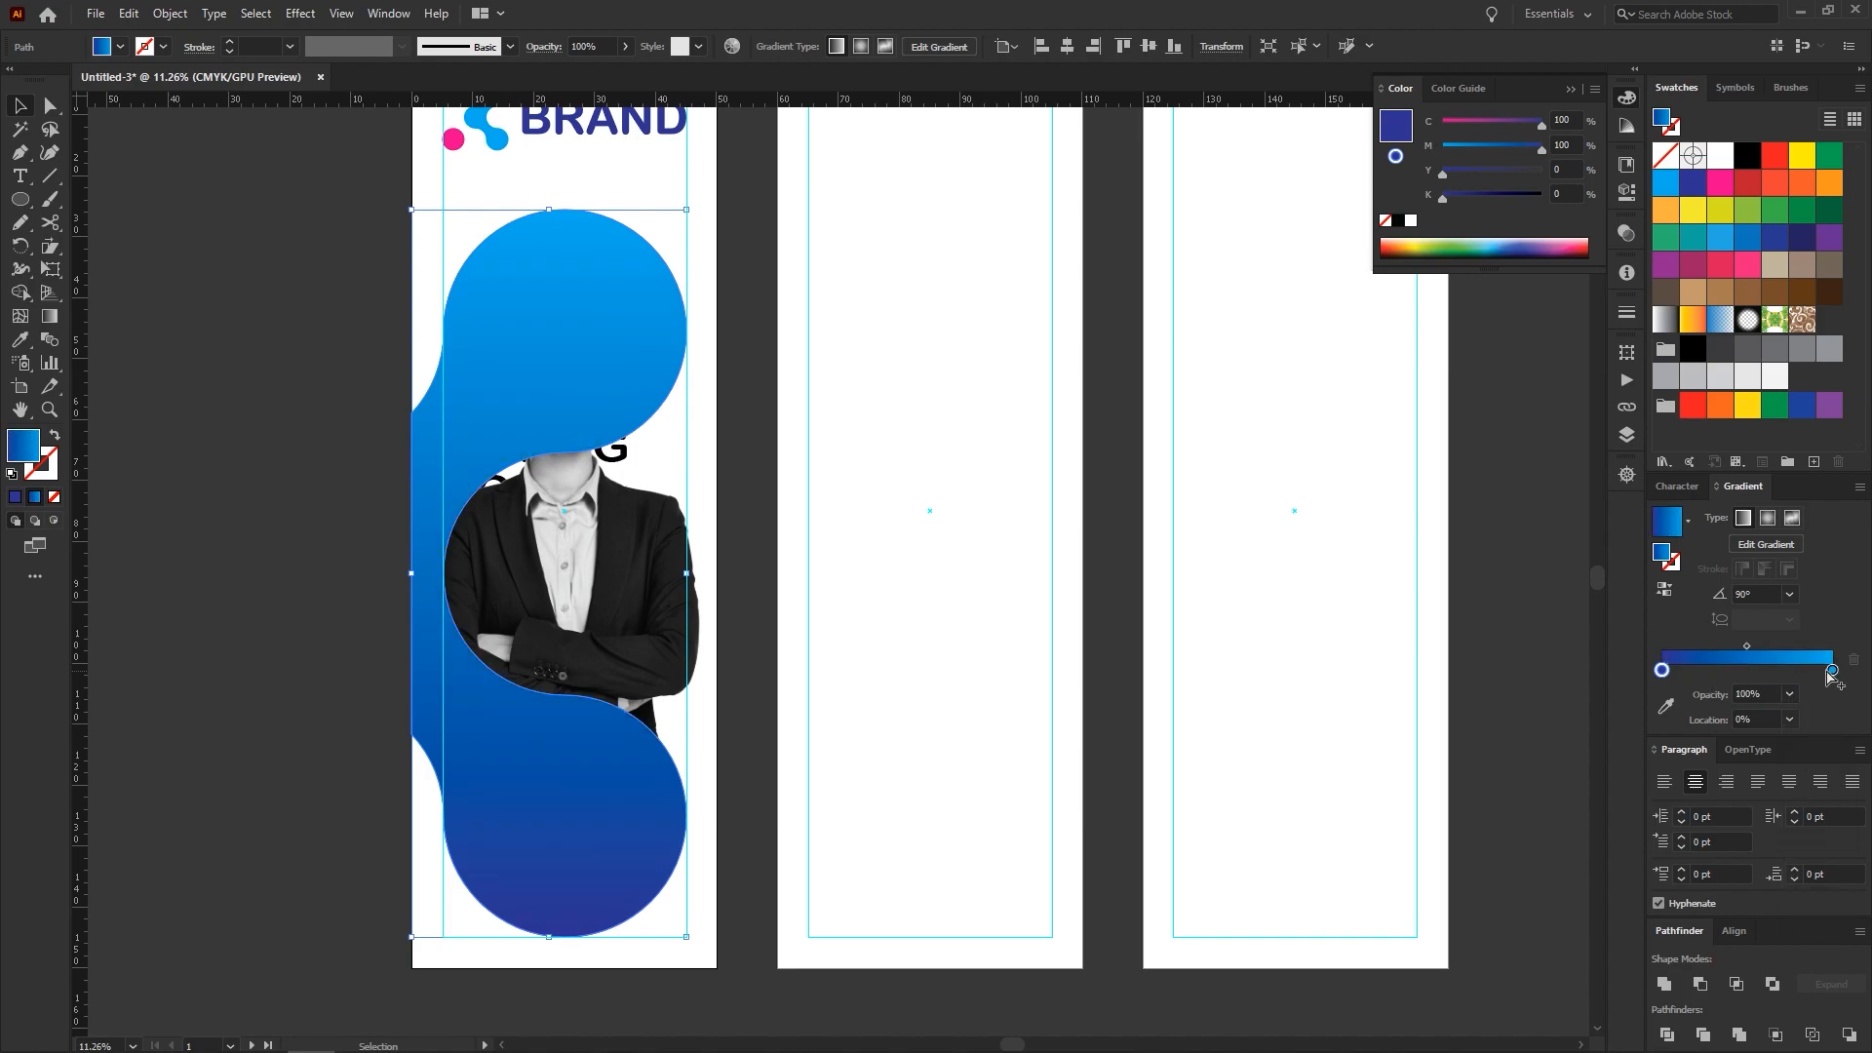
Set the light blue gradient stop's opacity to 0% and move it to about the 65% location
{"action": "left_click", "coordinate": [1832, 671]}
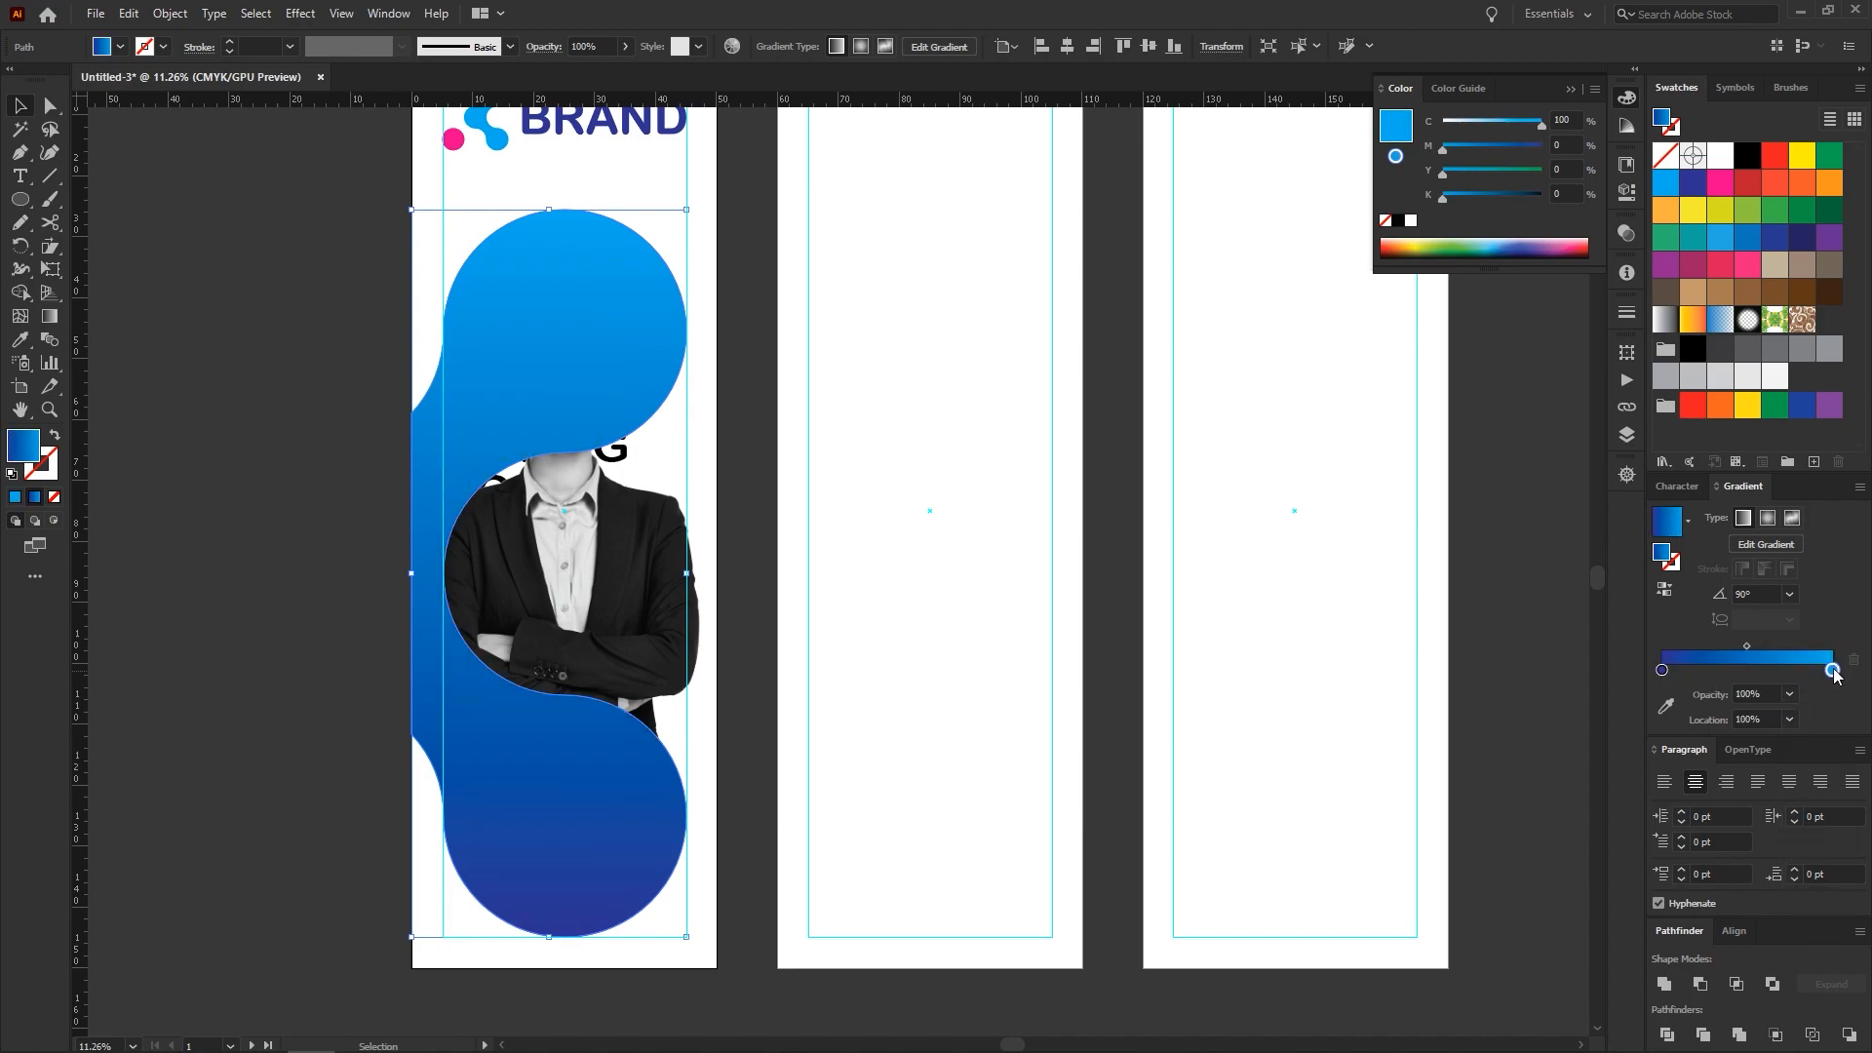
{"action": "left_click", "coordinate": [1791, 720]}
{"action": "left_click", "coordinate": [1808, 718]}
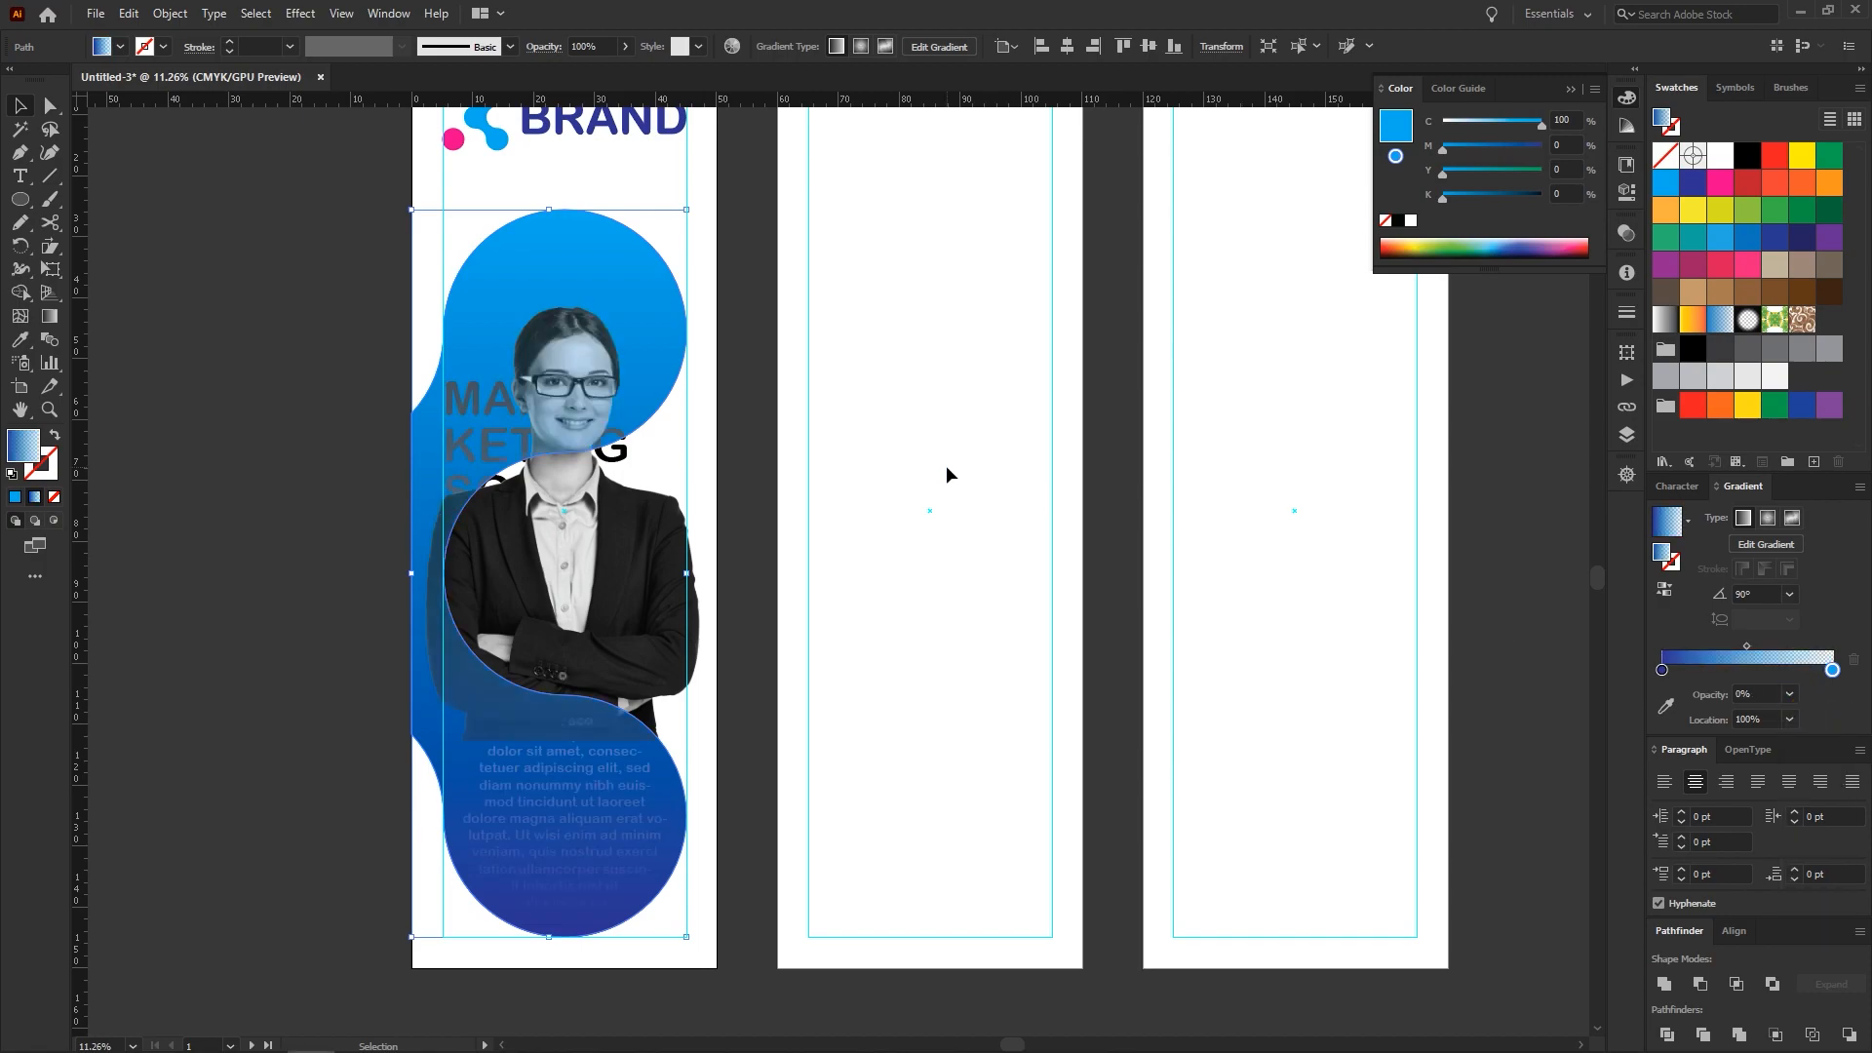
{"action": "left_click_drag", "start_coordinate": [1832, 671], "coordinate": [1772, 669]}
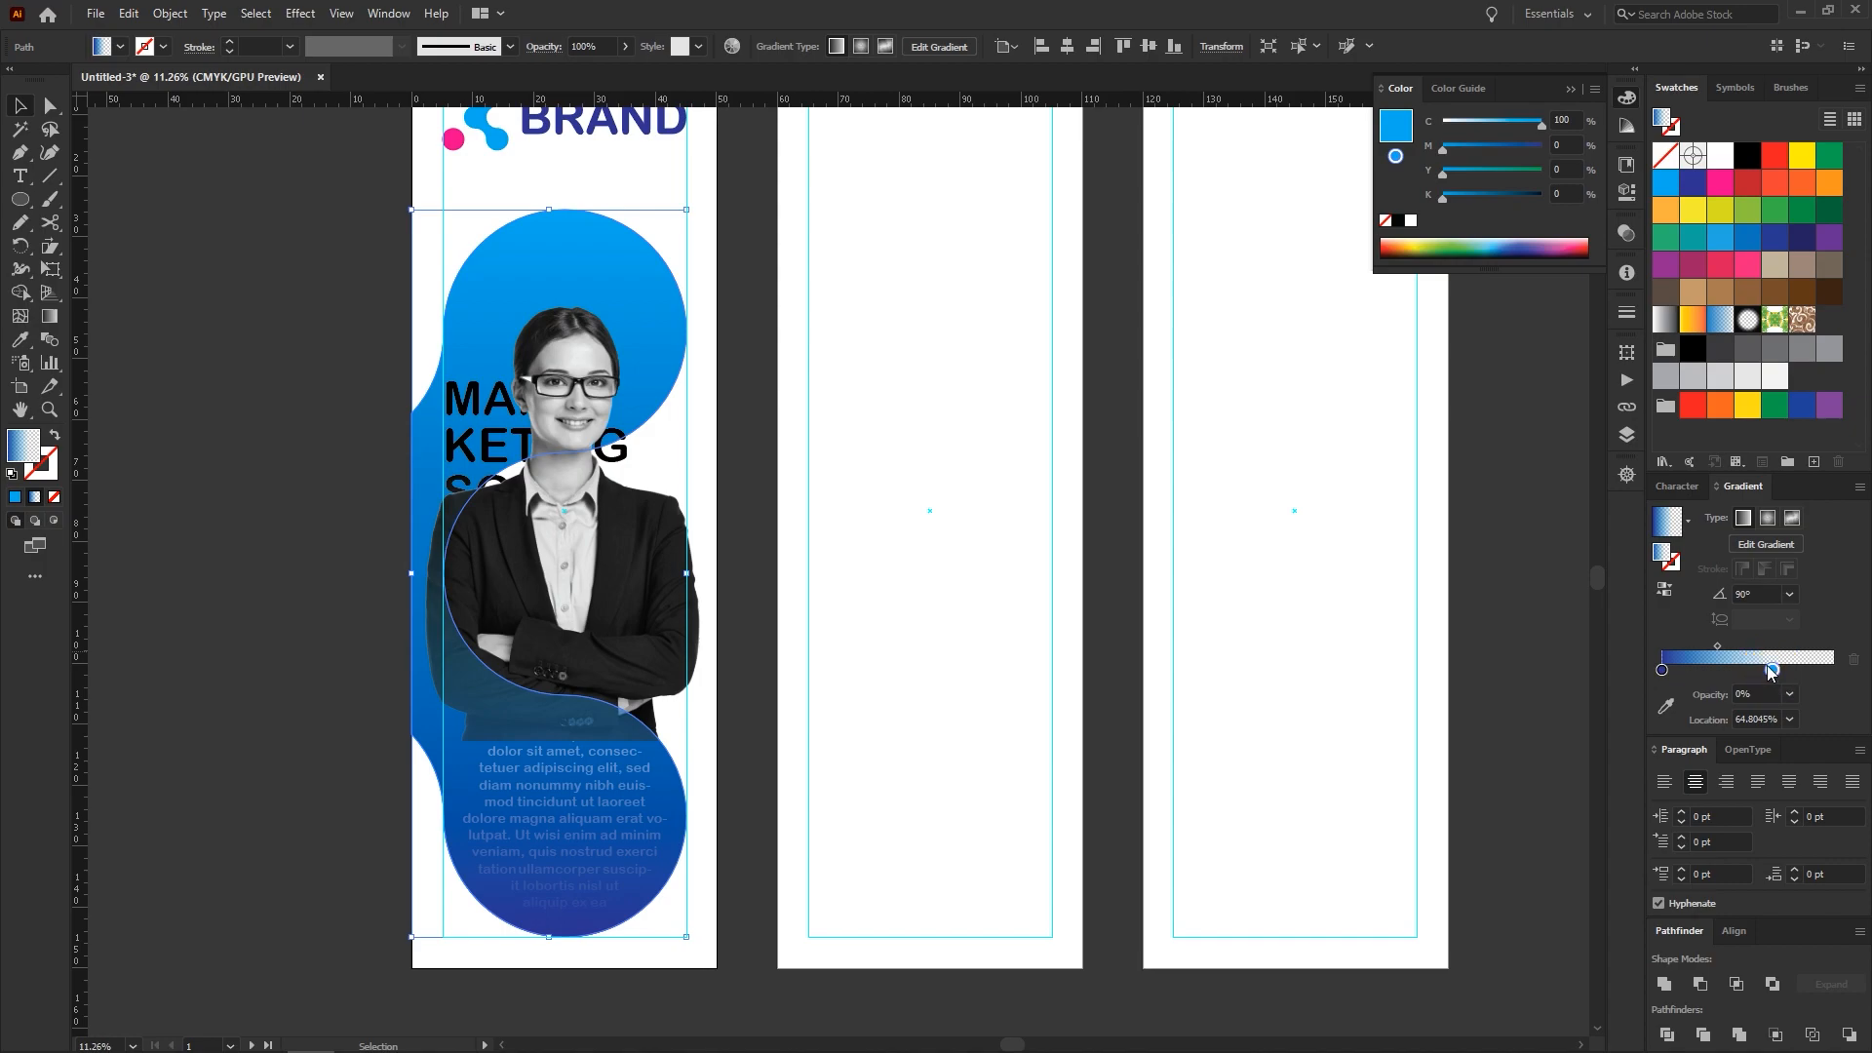
Fine-tune the fade with the dark blue stop at about 28%, the midpoint at about 56% and the transparent stop at about 68%
{"action": "left_click_drag", "start_coordinate": [1662, 670], "coordinate": [1713, 682]}
{"action": "left_click", "coordinate": [1718, 673]}
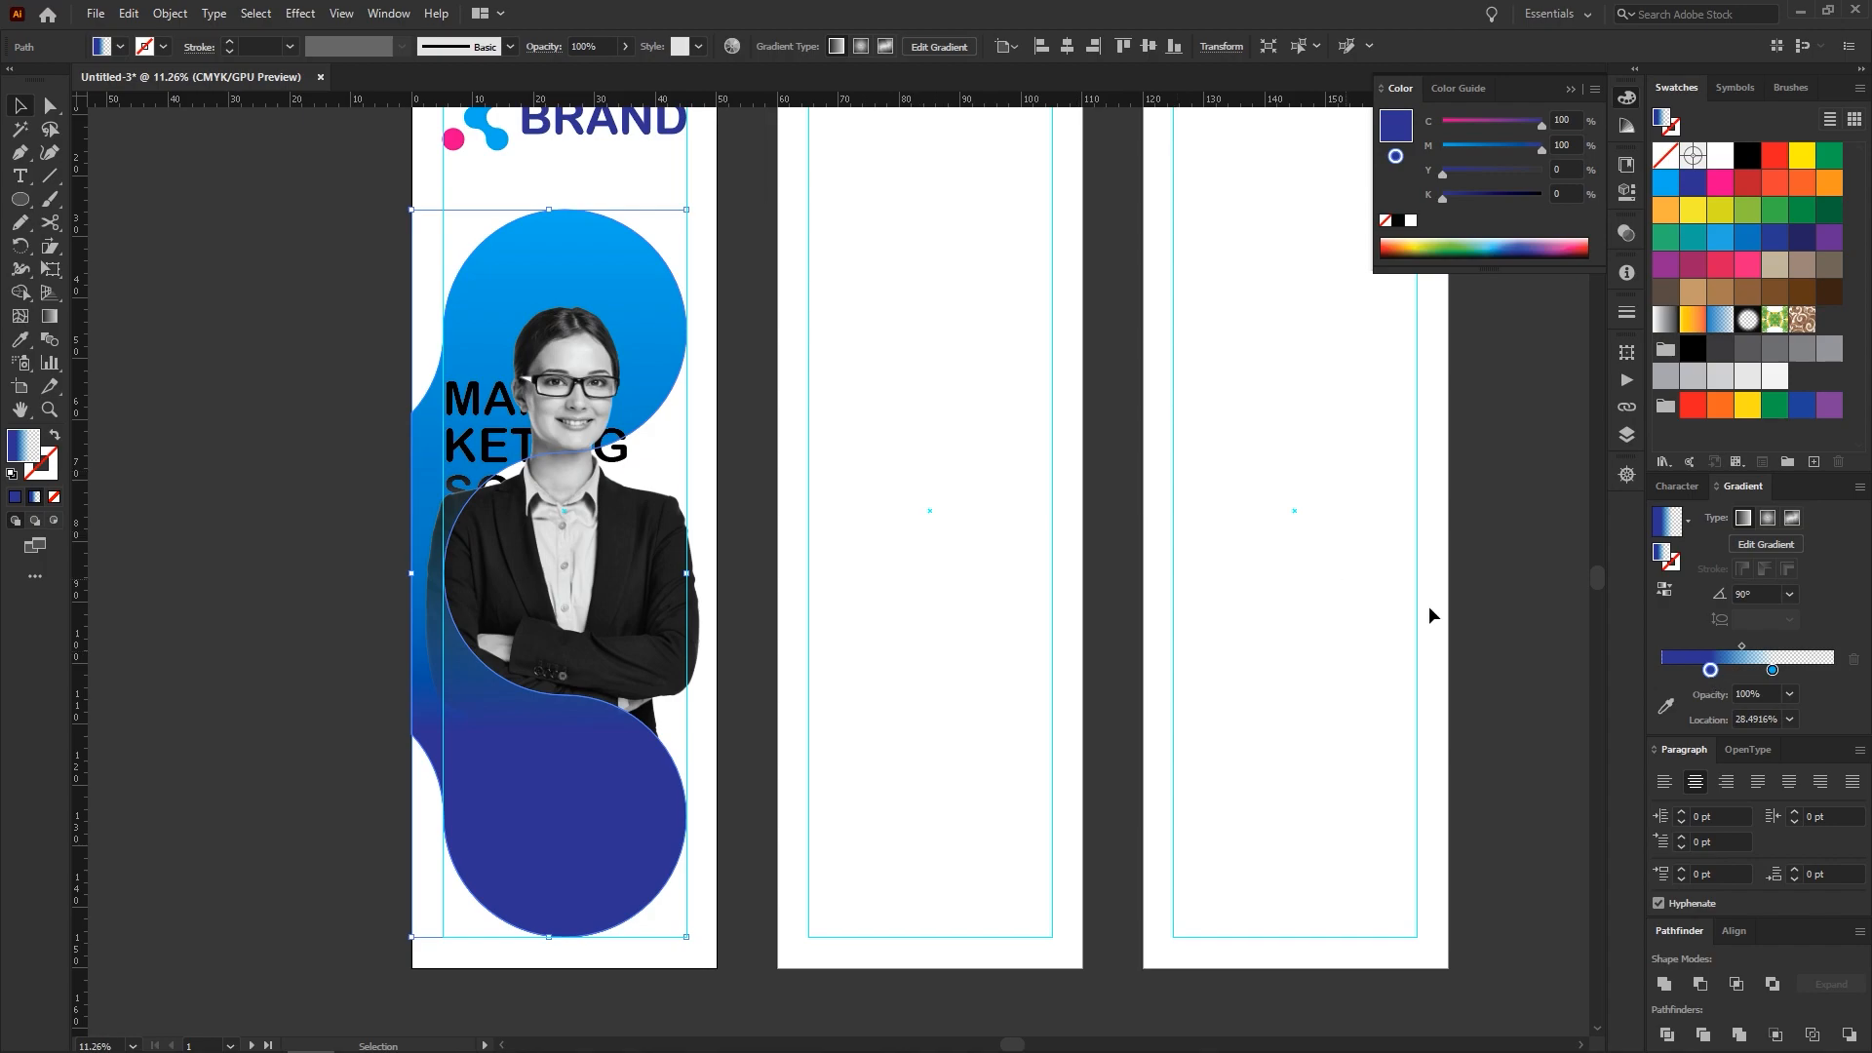
{"action": "left_click_drag", "start_coordinate": [1742, 646], "coordinate": [1745, 646]}
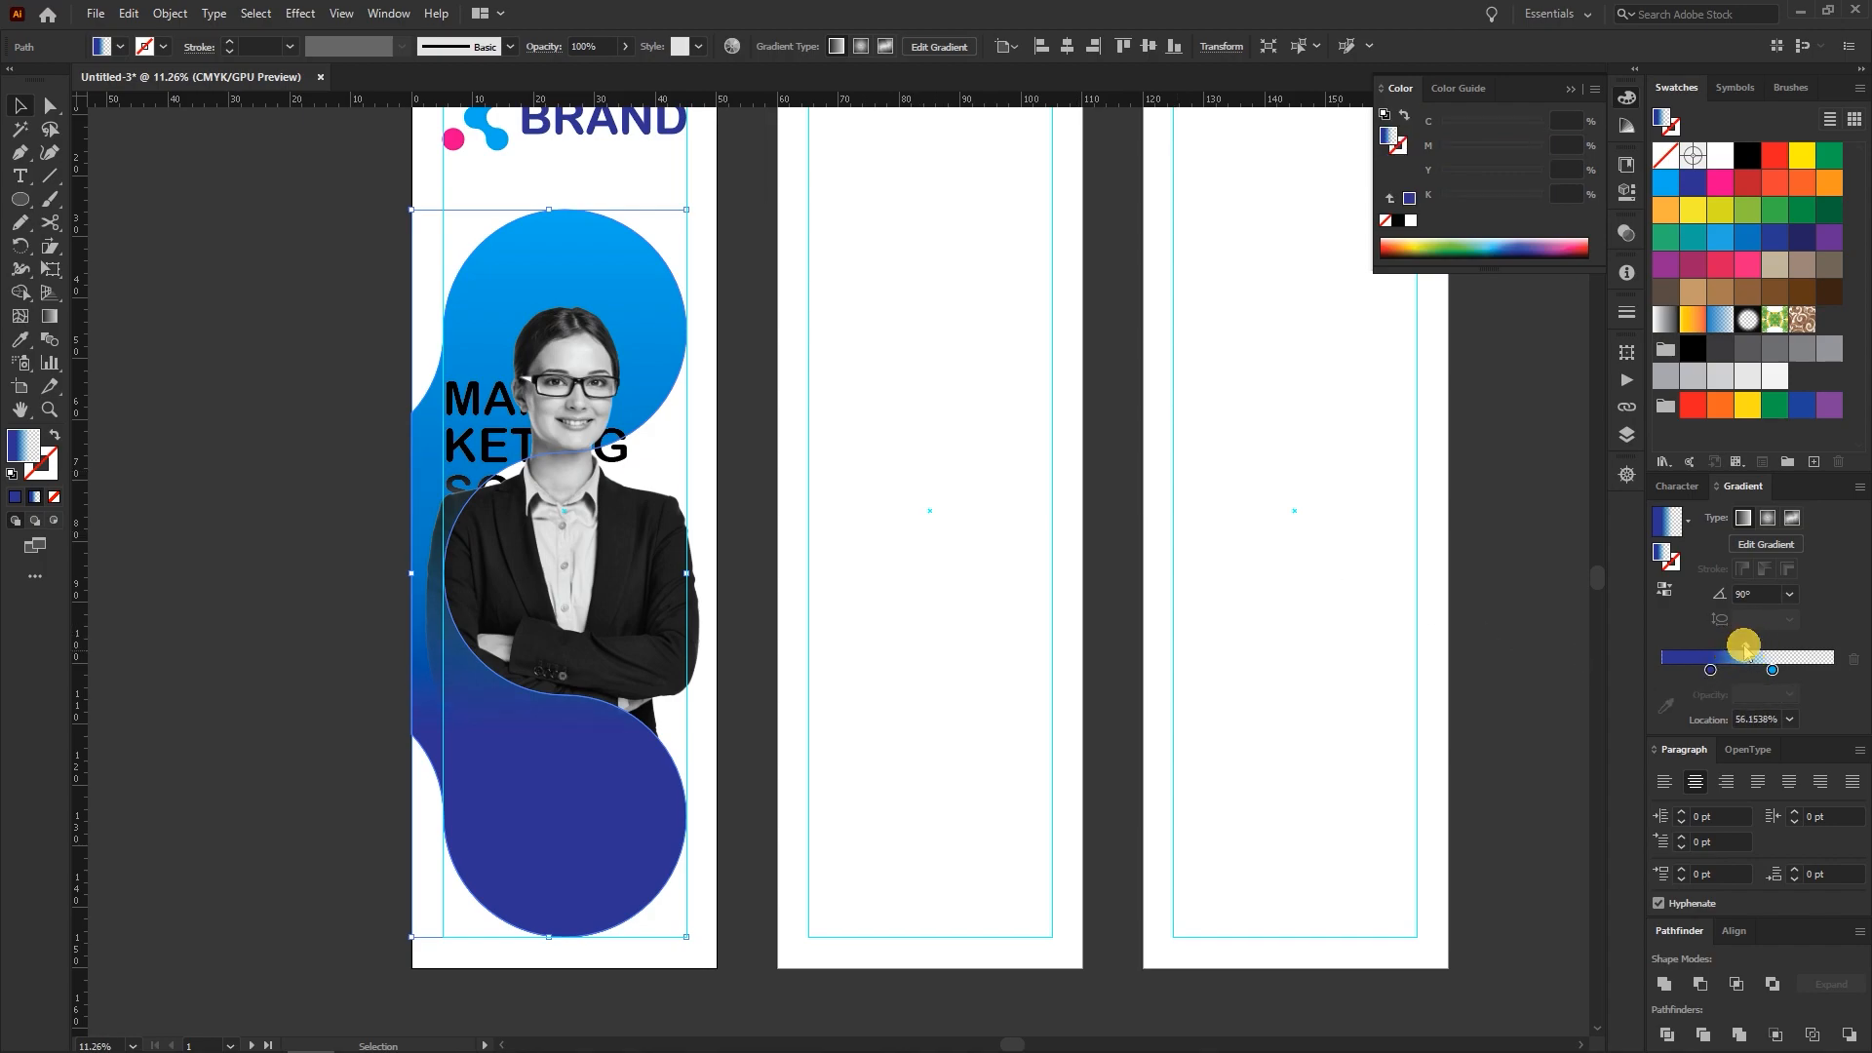
{"action": "left_click", "coordinate": [1772, 671]}
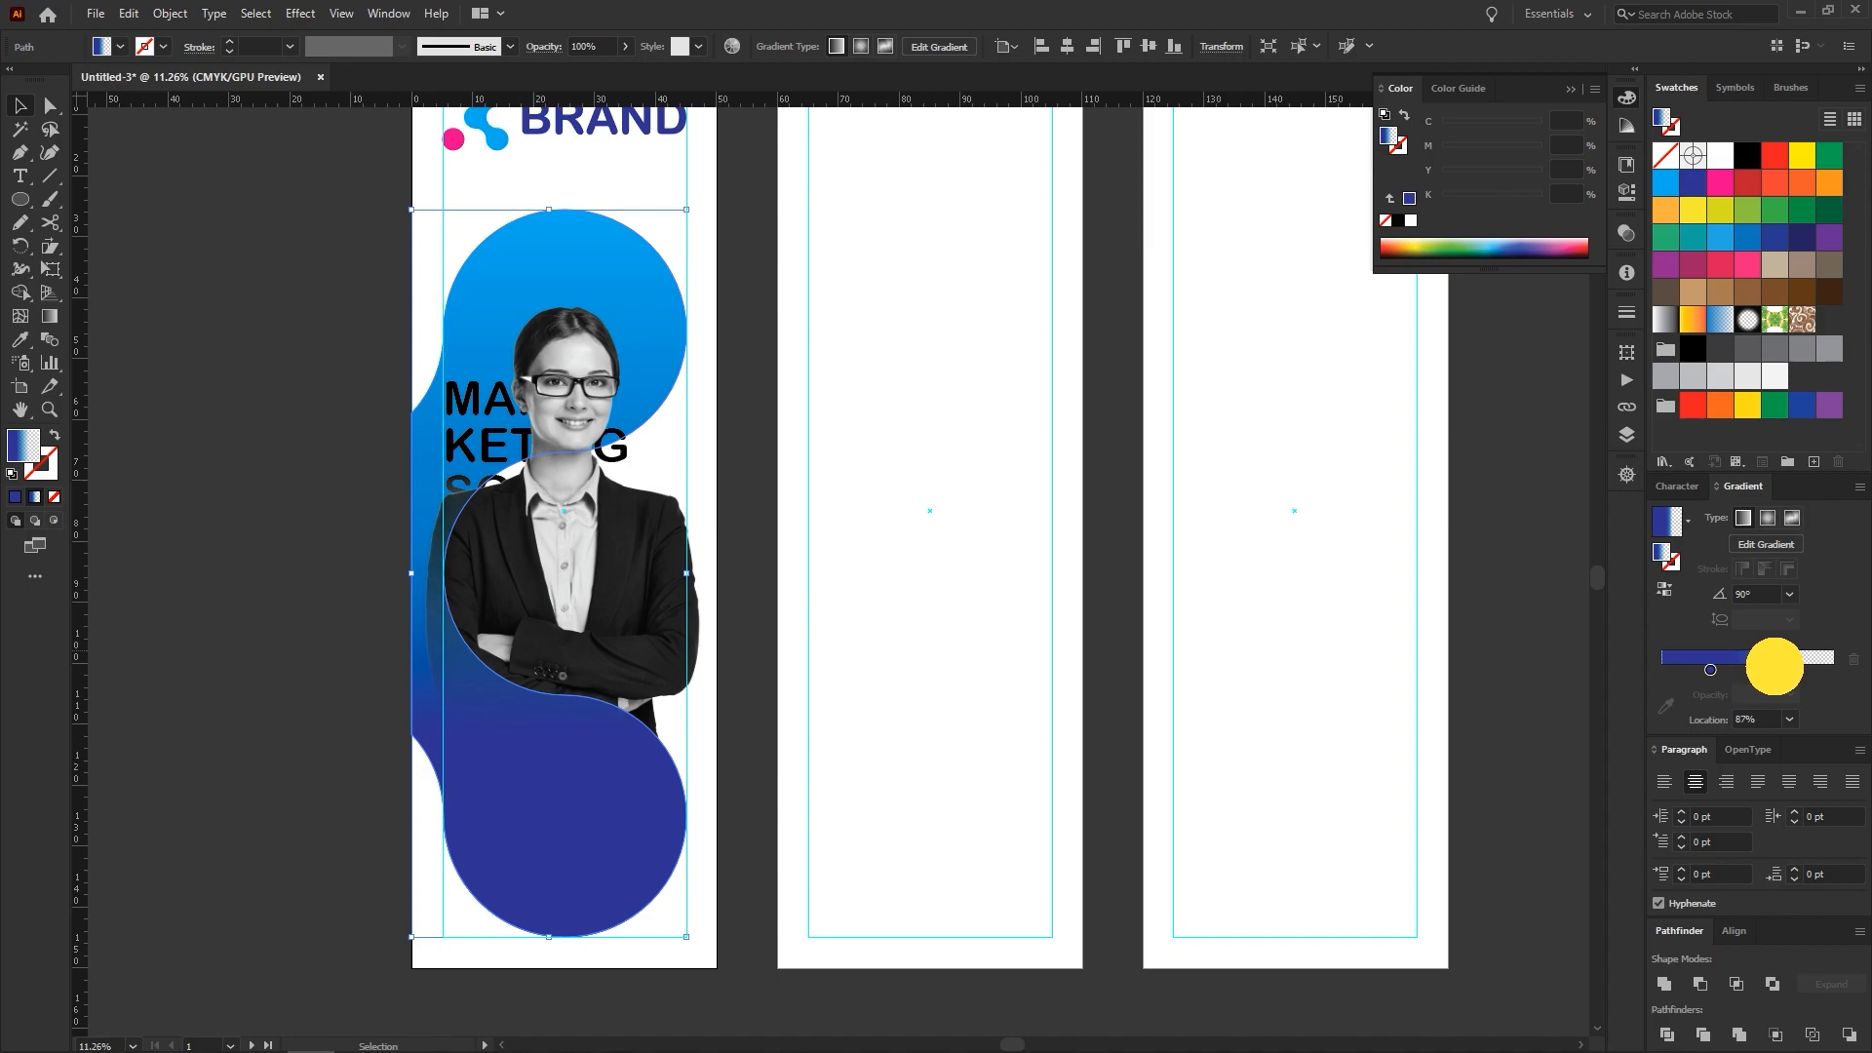
{"action": "left_click_drag", "start_coordinate": [1745, 646], "coordinate": [1781, 670]}
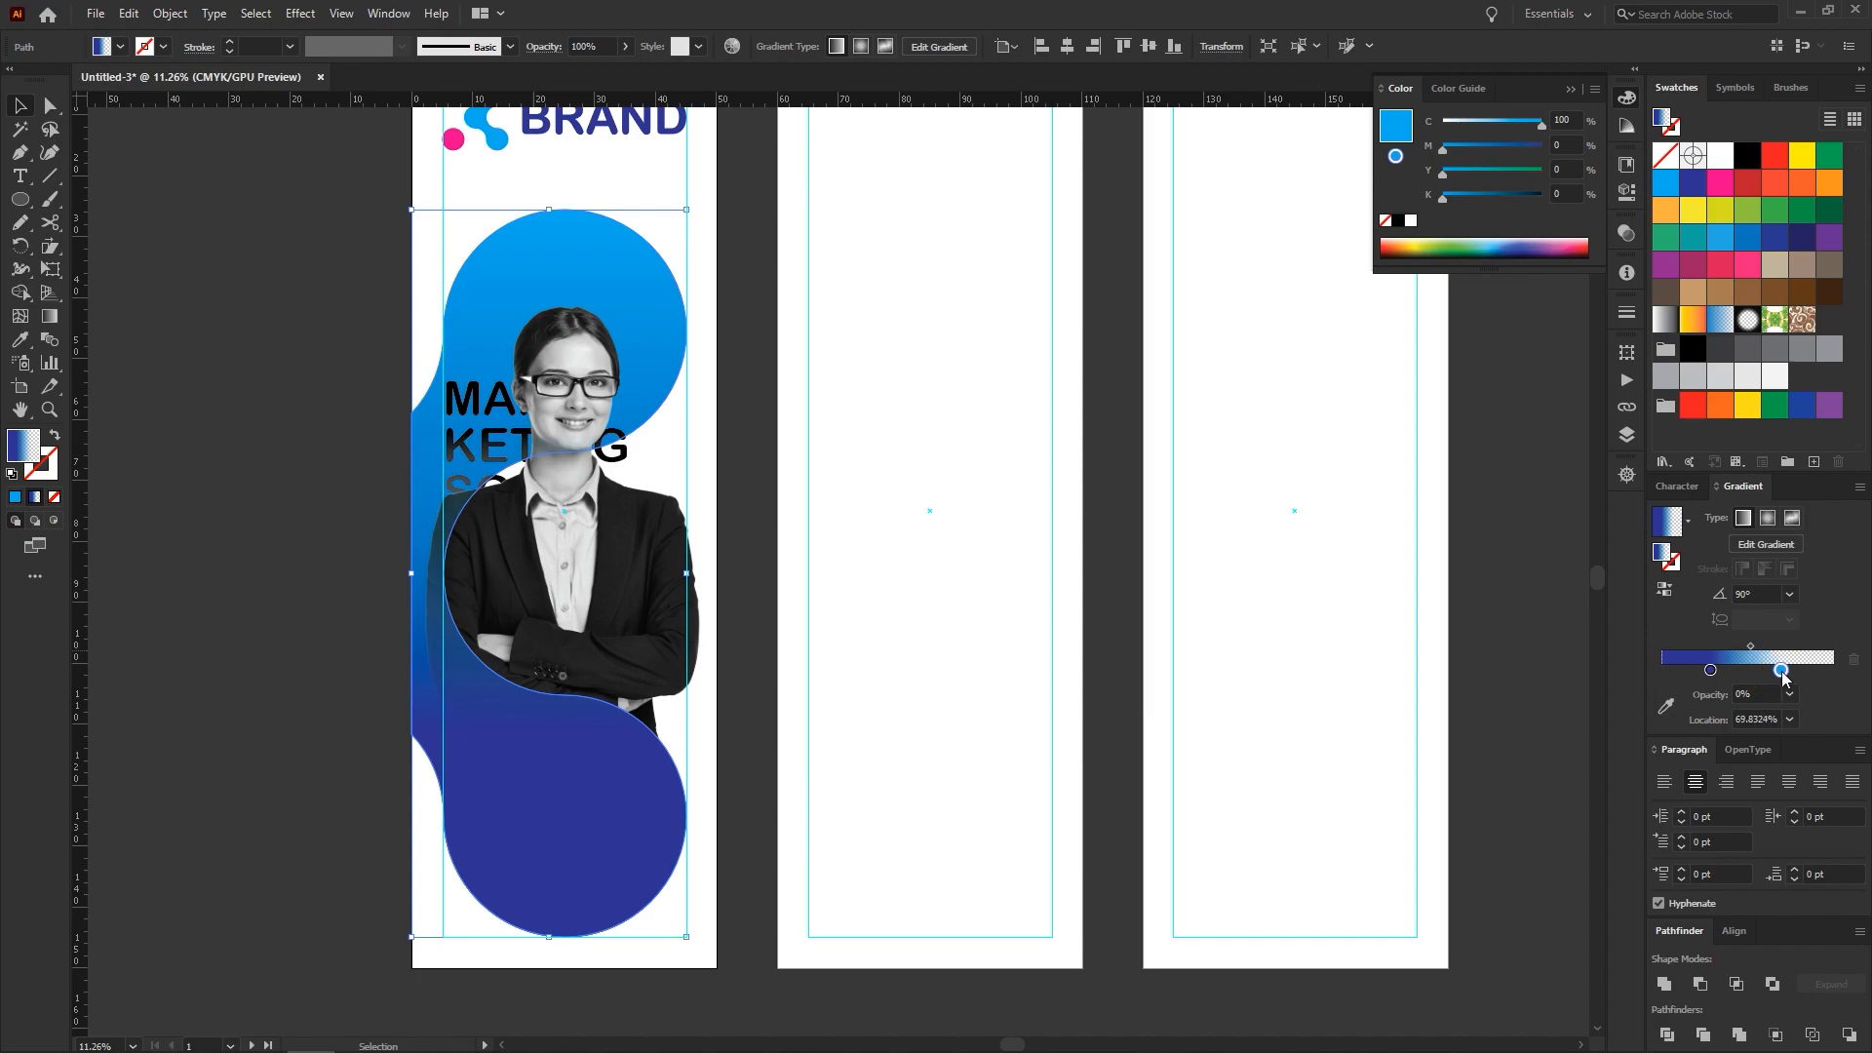
{"action": "left_click_drag", "start_coordinate": [1784, 678], "coordinate": [1779, 678]}
{"action": "left_click", "coordinate": [174, 335]}
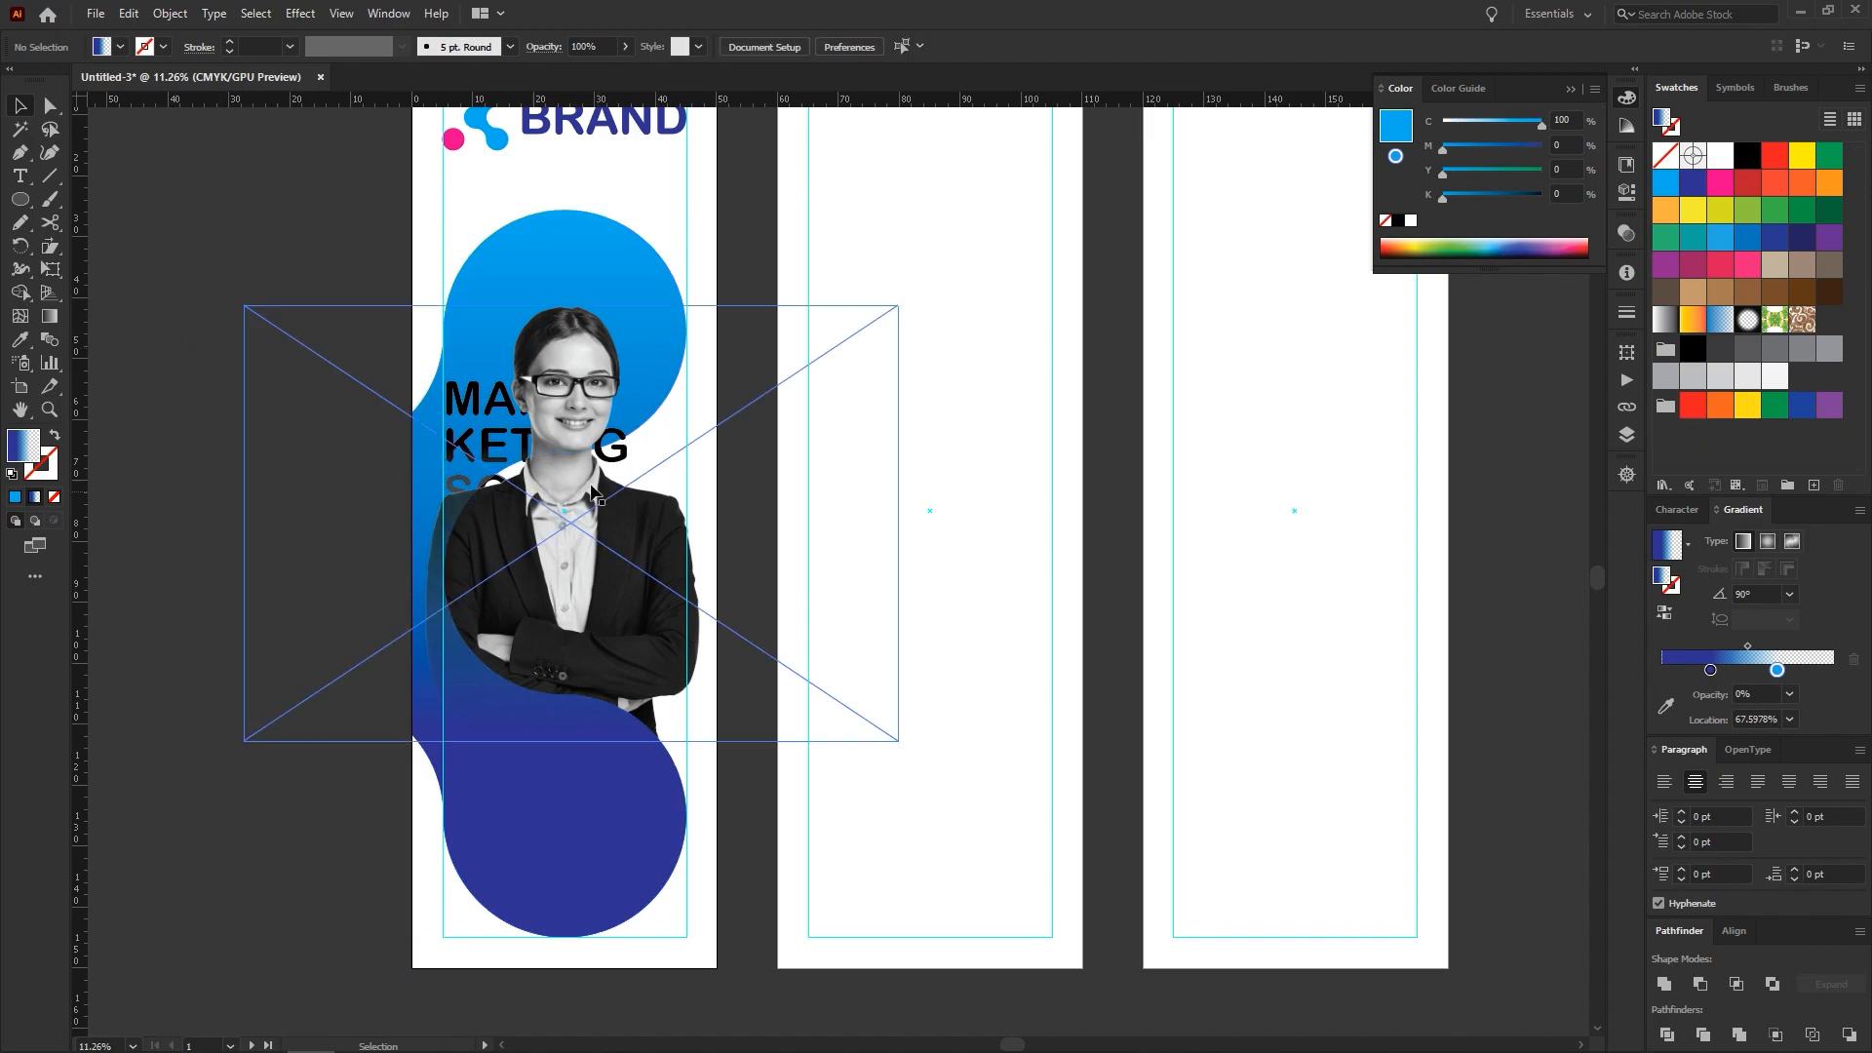
Lock the clipped businesswoman image so the headline behind it can be selected
{"action": "left_click", "coordinate": [470, 401]}
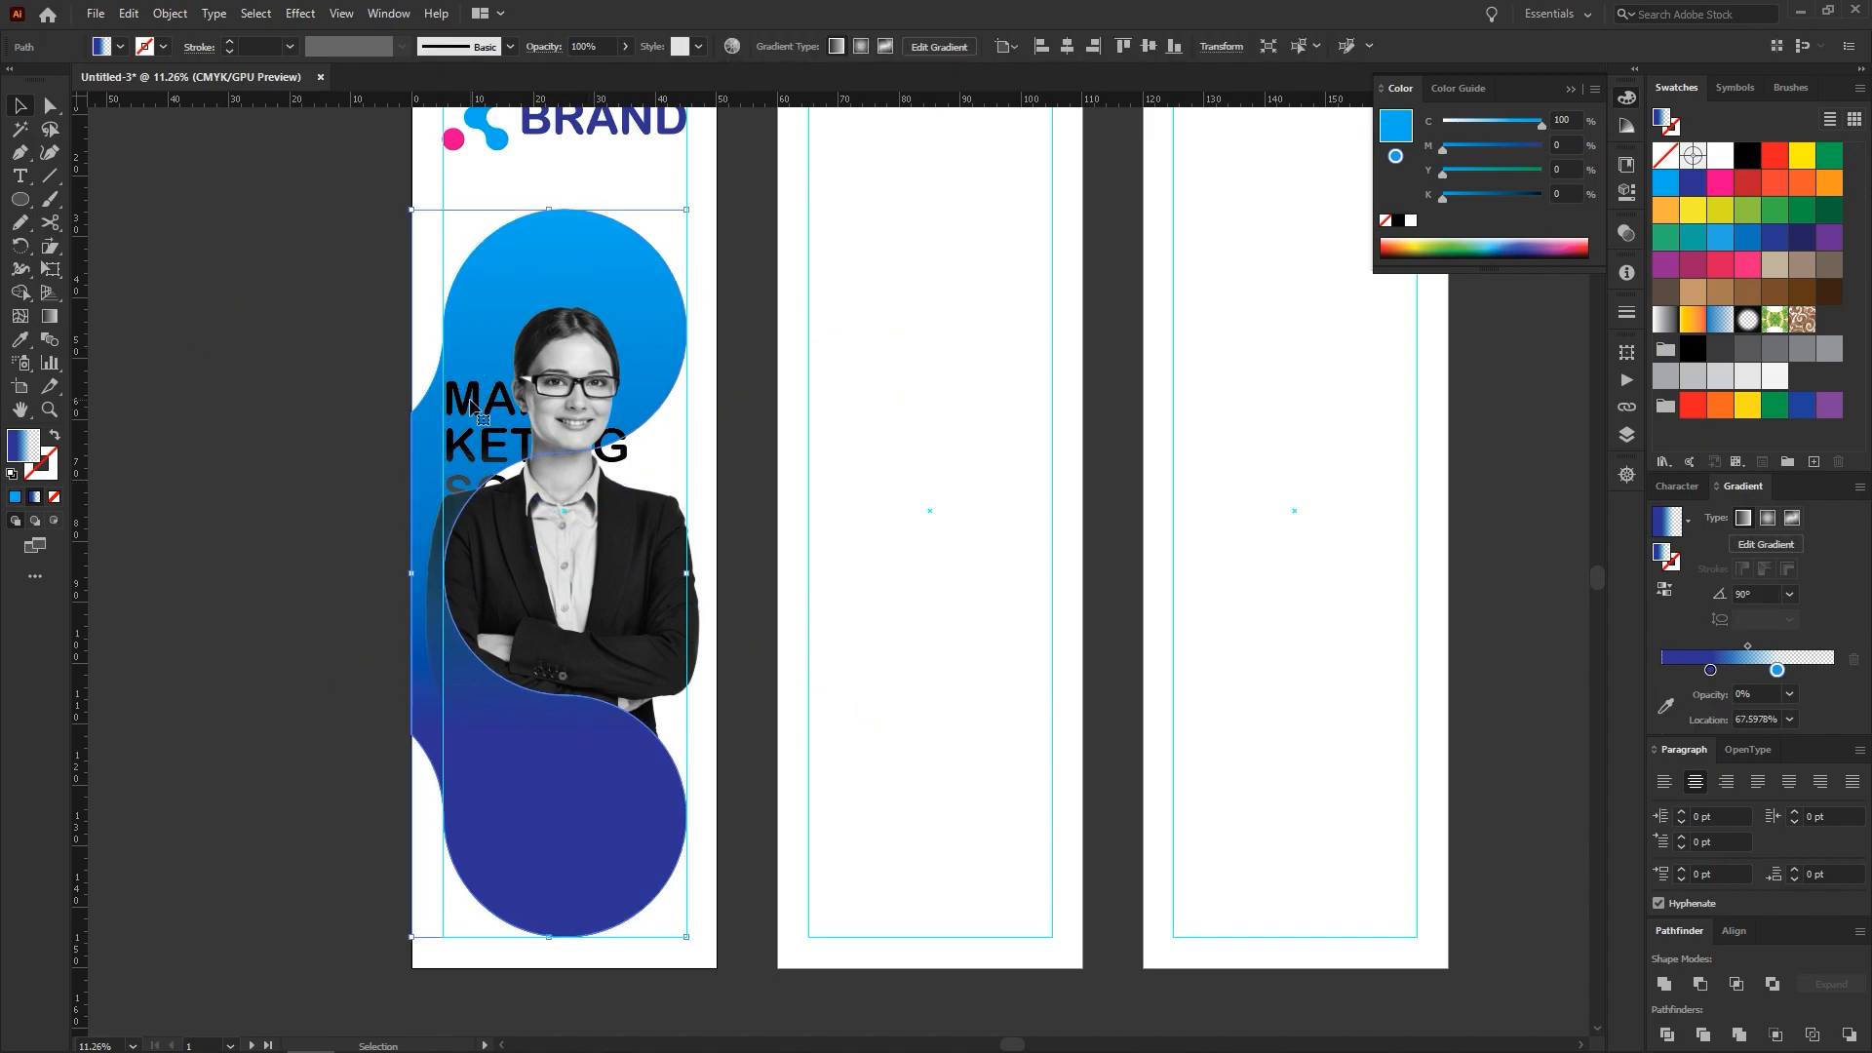
{"action": "left_click", "coordinate": [622, 463]}
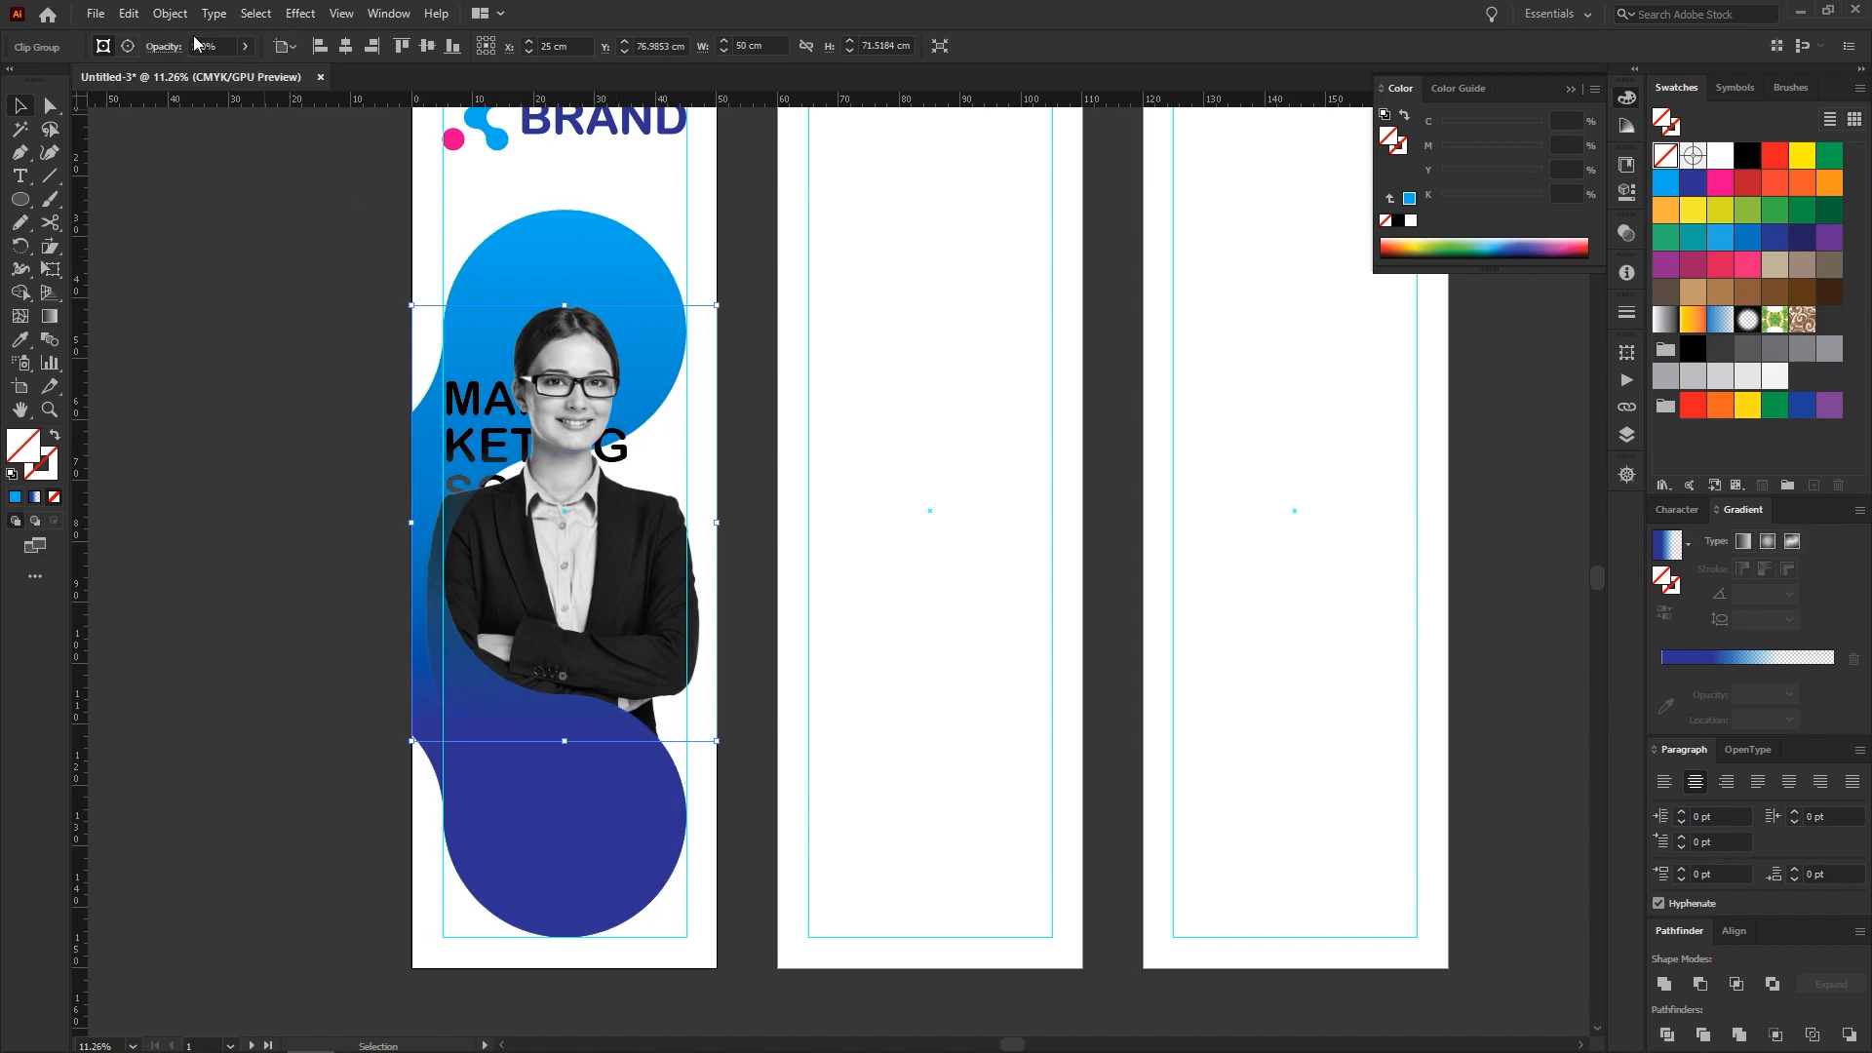
{"action": "left_click", "coordinate": [170, 14]}
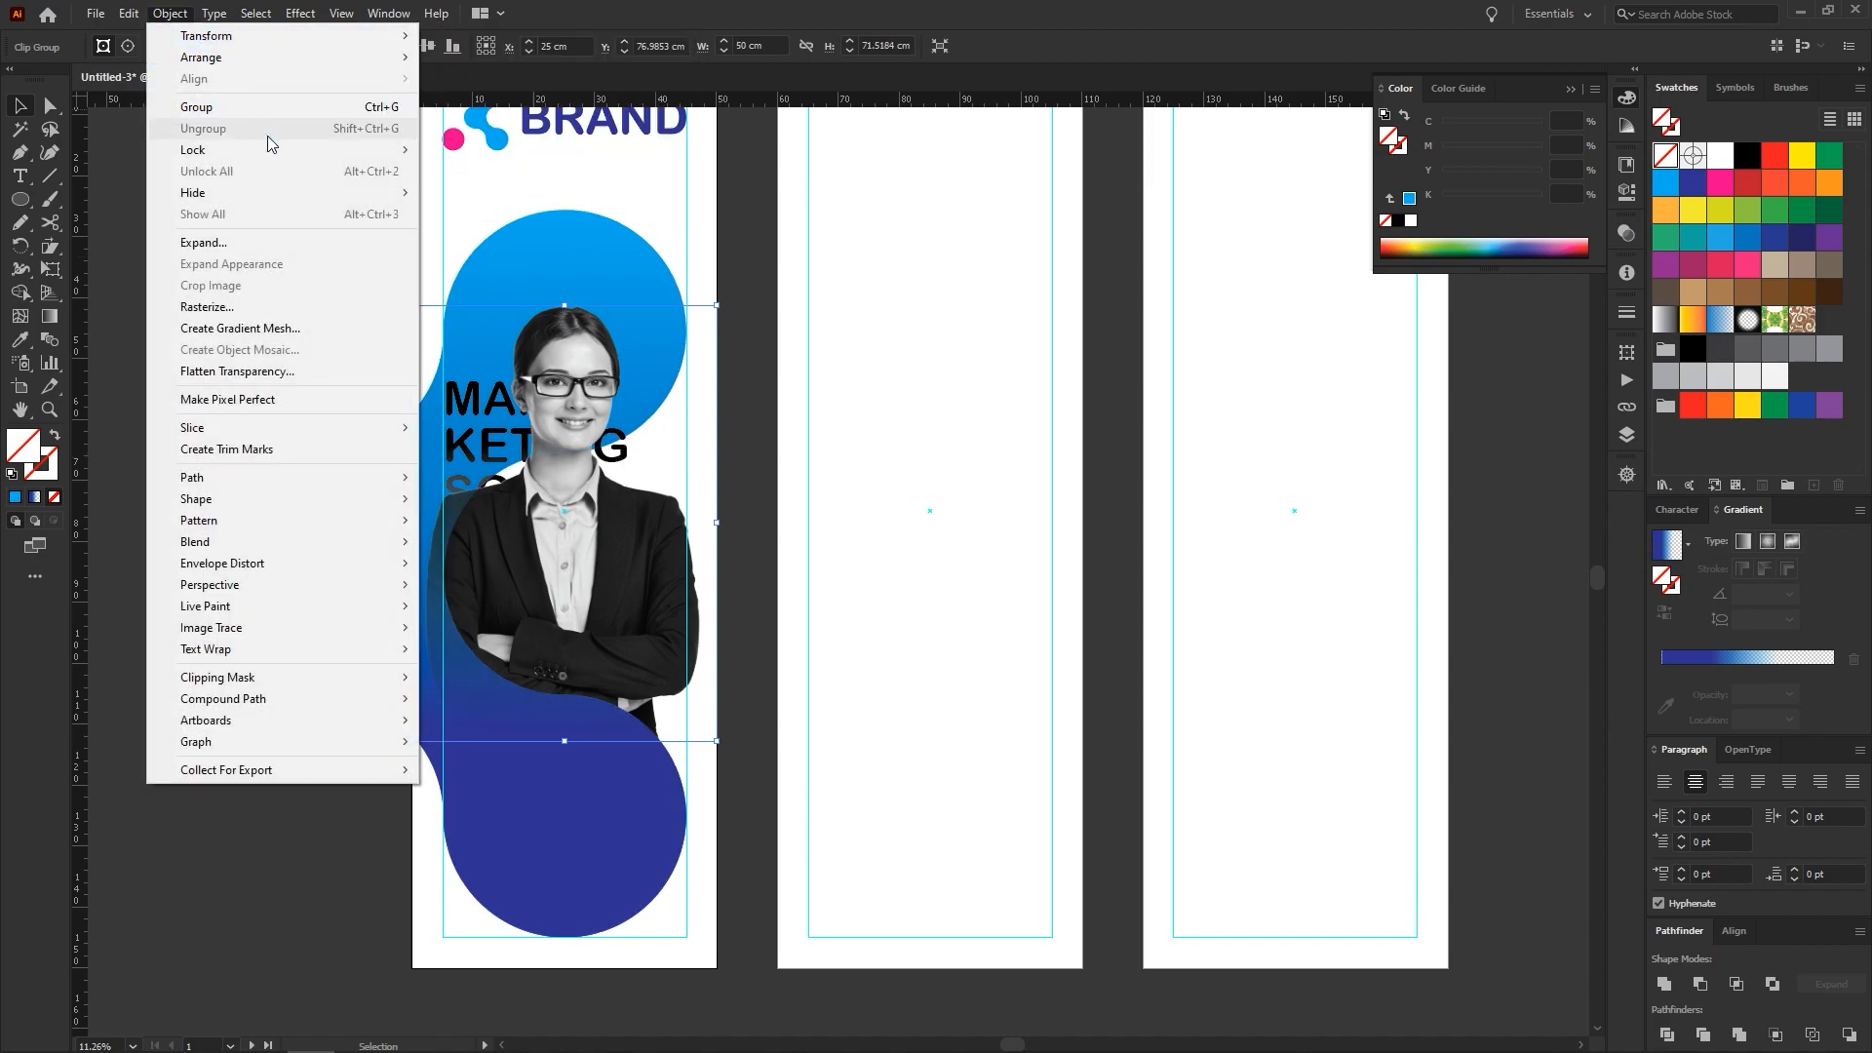
{"action": "mouse_move", "coordinate": [282, 150]}
{"action": "left_click", "coordinate": [434, 151]}
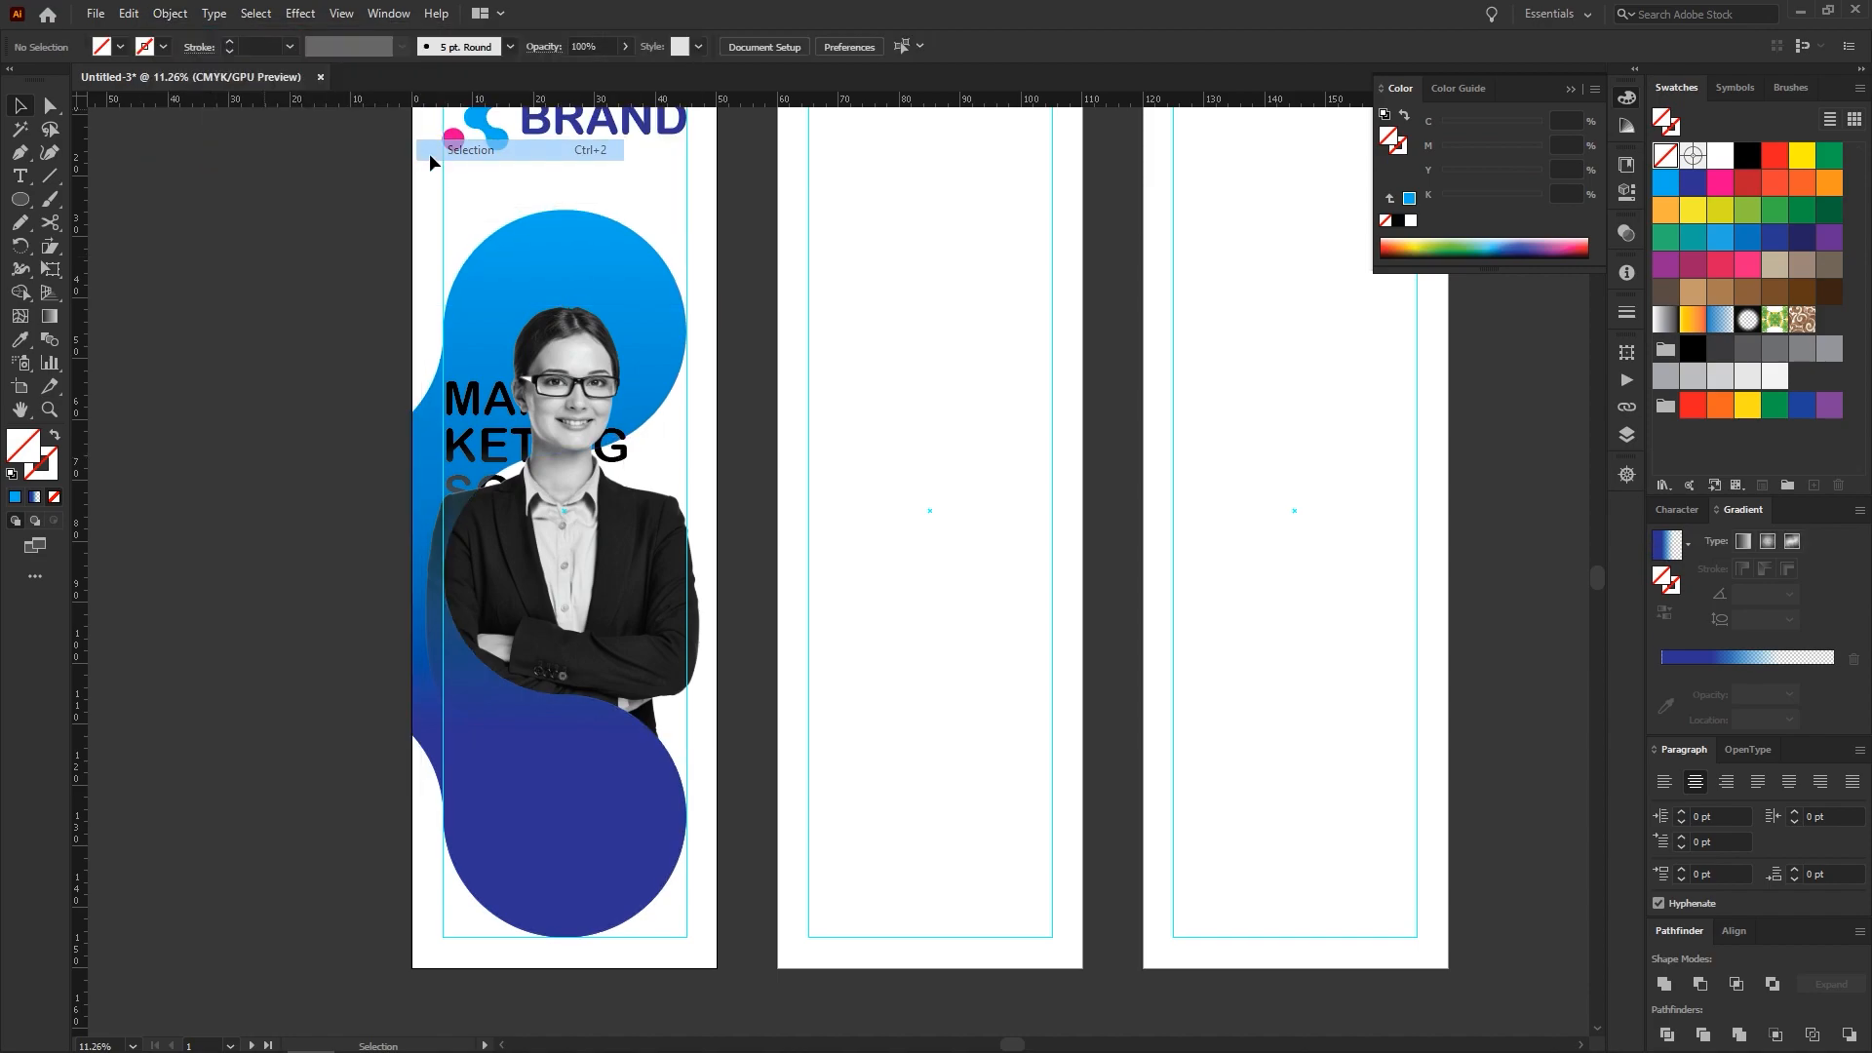
Bring the MARKETING SOLUTION headline to the front and move it straight down over the woman's chest, below her face
{"action": "left_click", "coordinate": [625, 456]}
{"action": "right_click", "coordinate": [625, 457]}
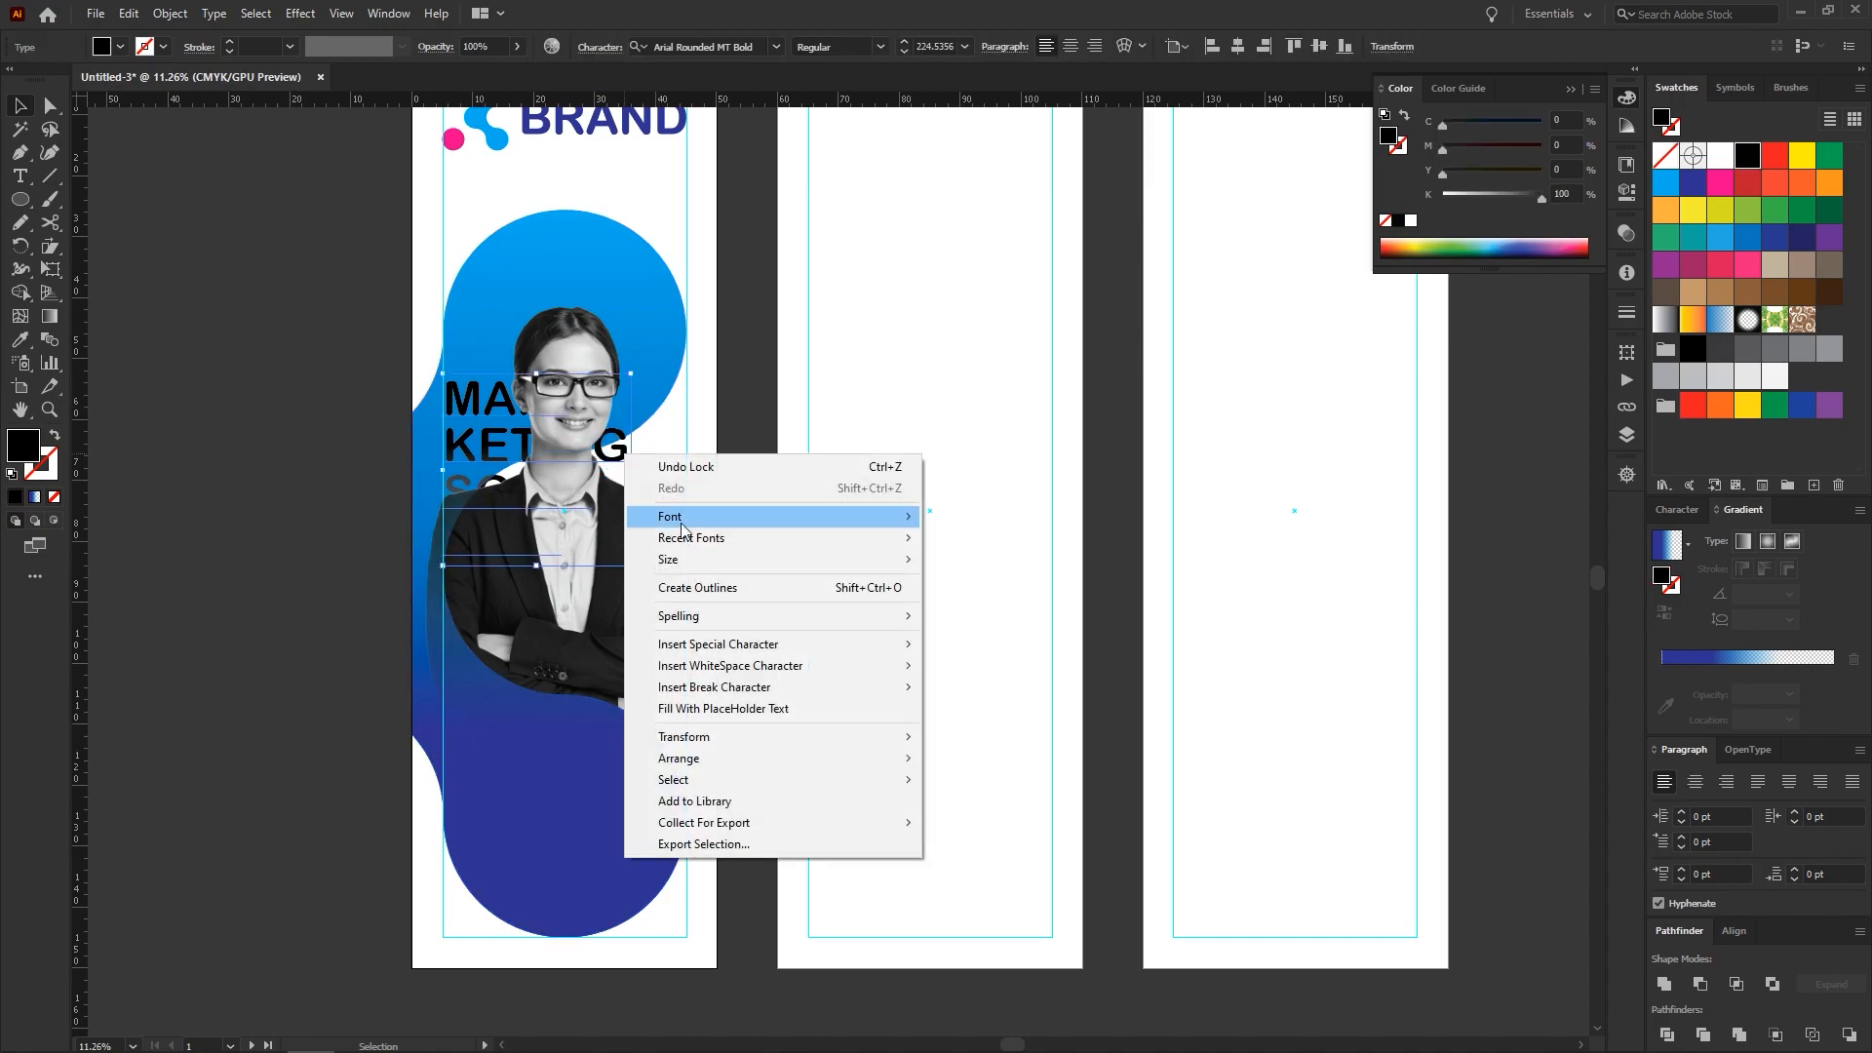
{"action": "left_click", "coordinate": [944, 759]}
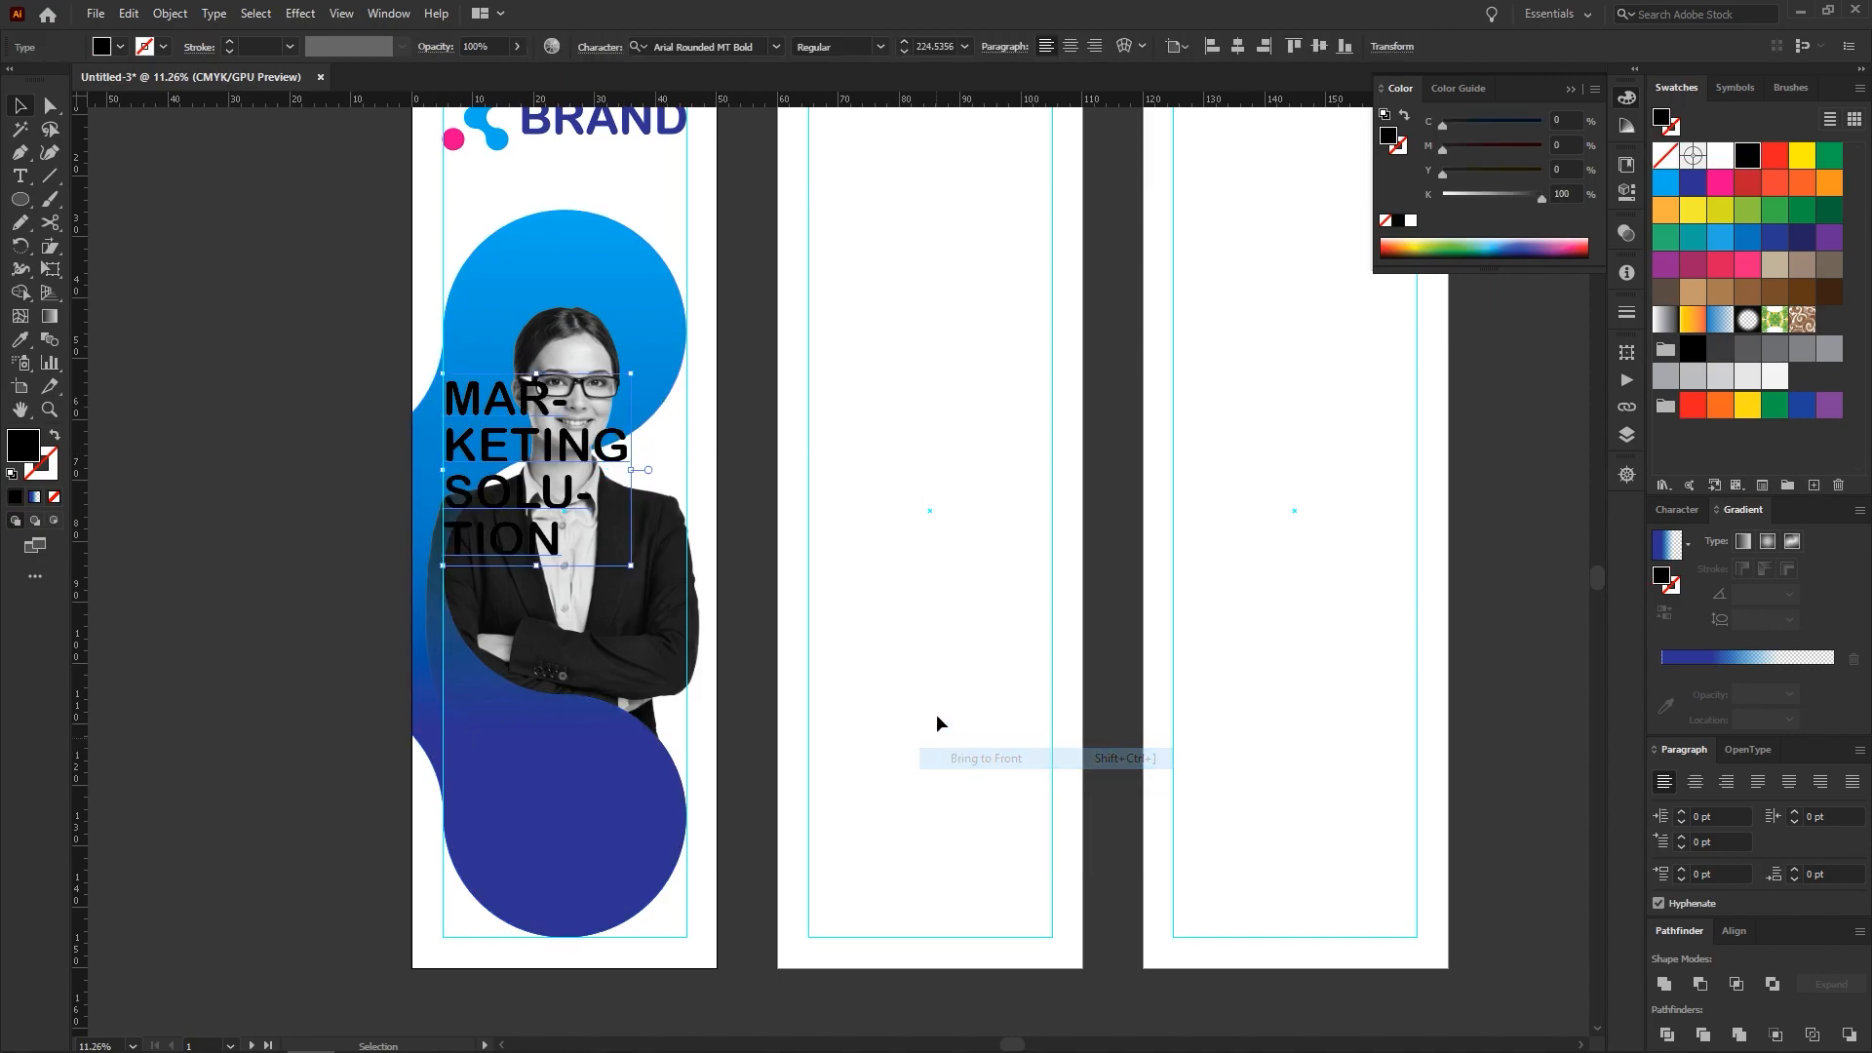
{"action": "left_click_drag", "start_coordinate": [530, 537], "coordinate": [529, 603]}
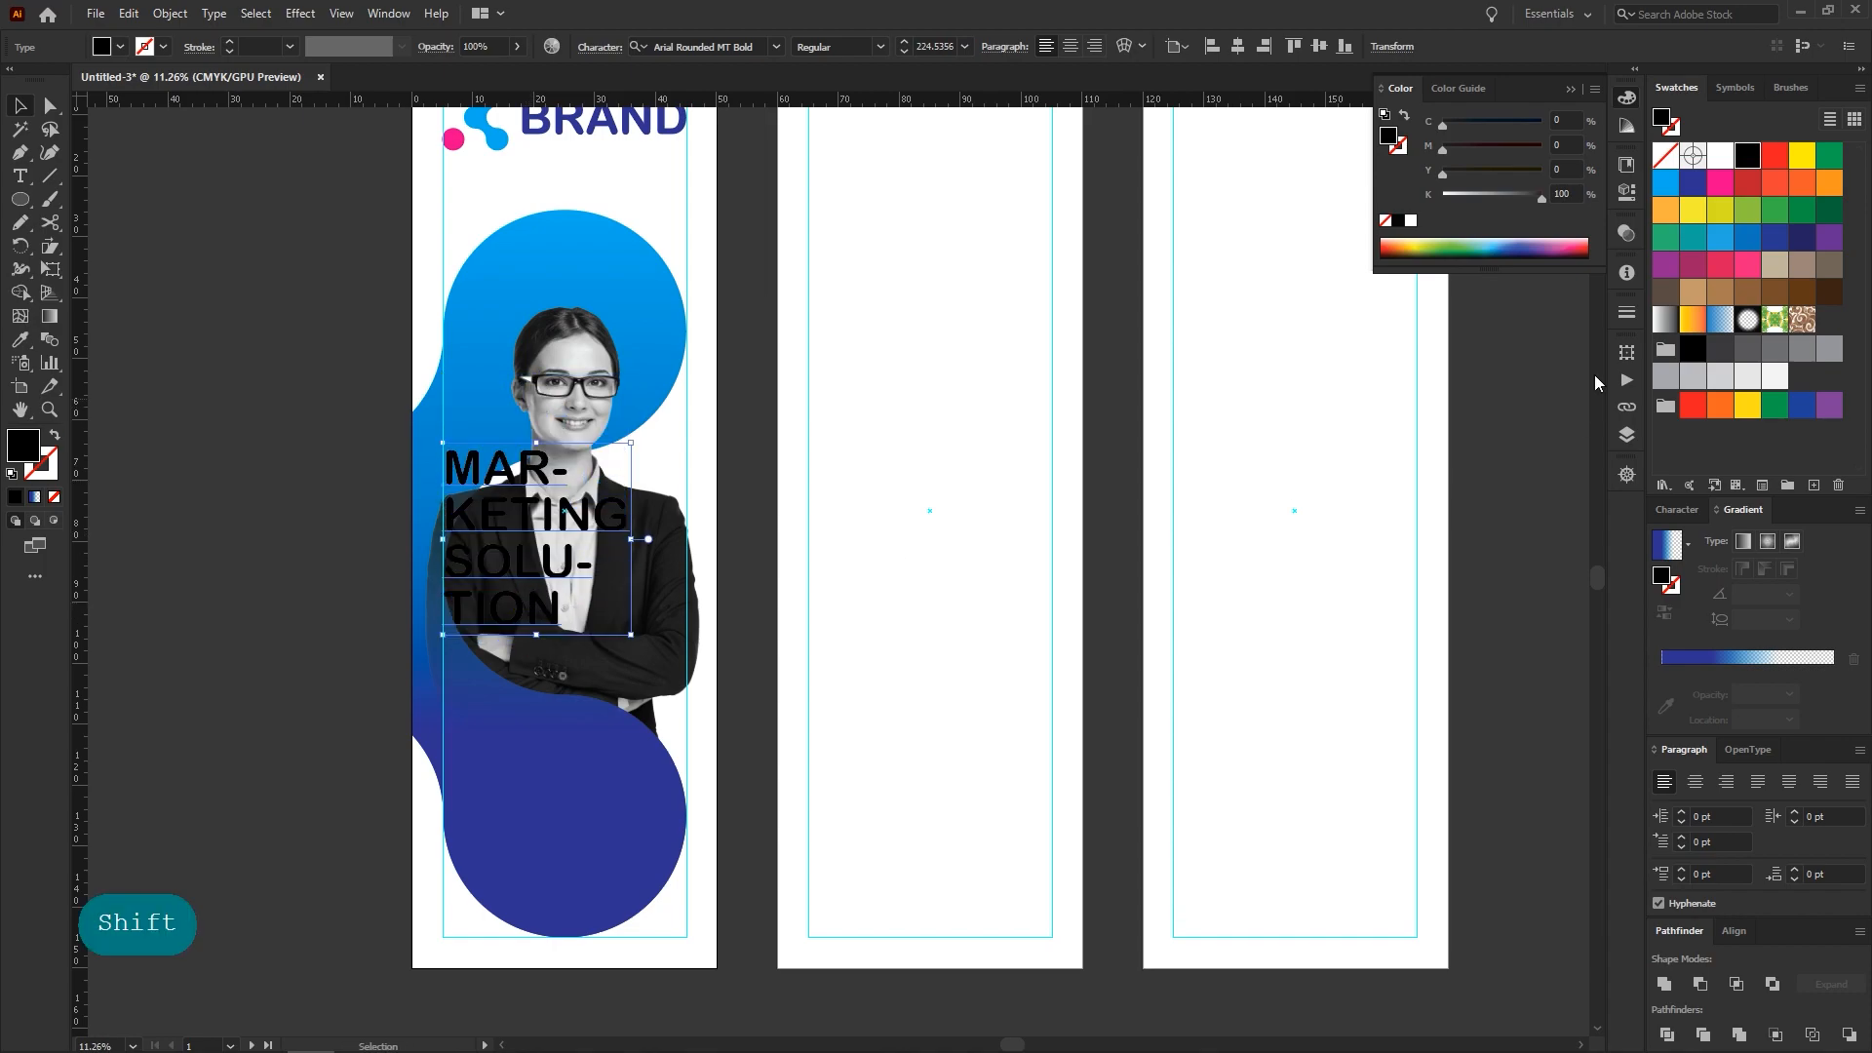
Fill the MARKETING SOLUTION headline with white and fine-tune its vertical position just below the woman's chin
{"action": "left_click", "coordinate": [1720, 155]}
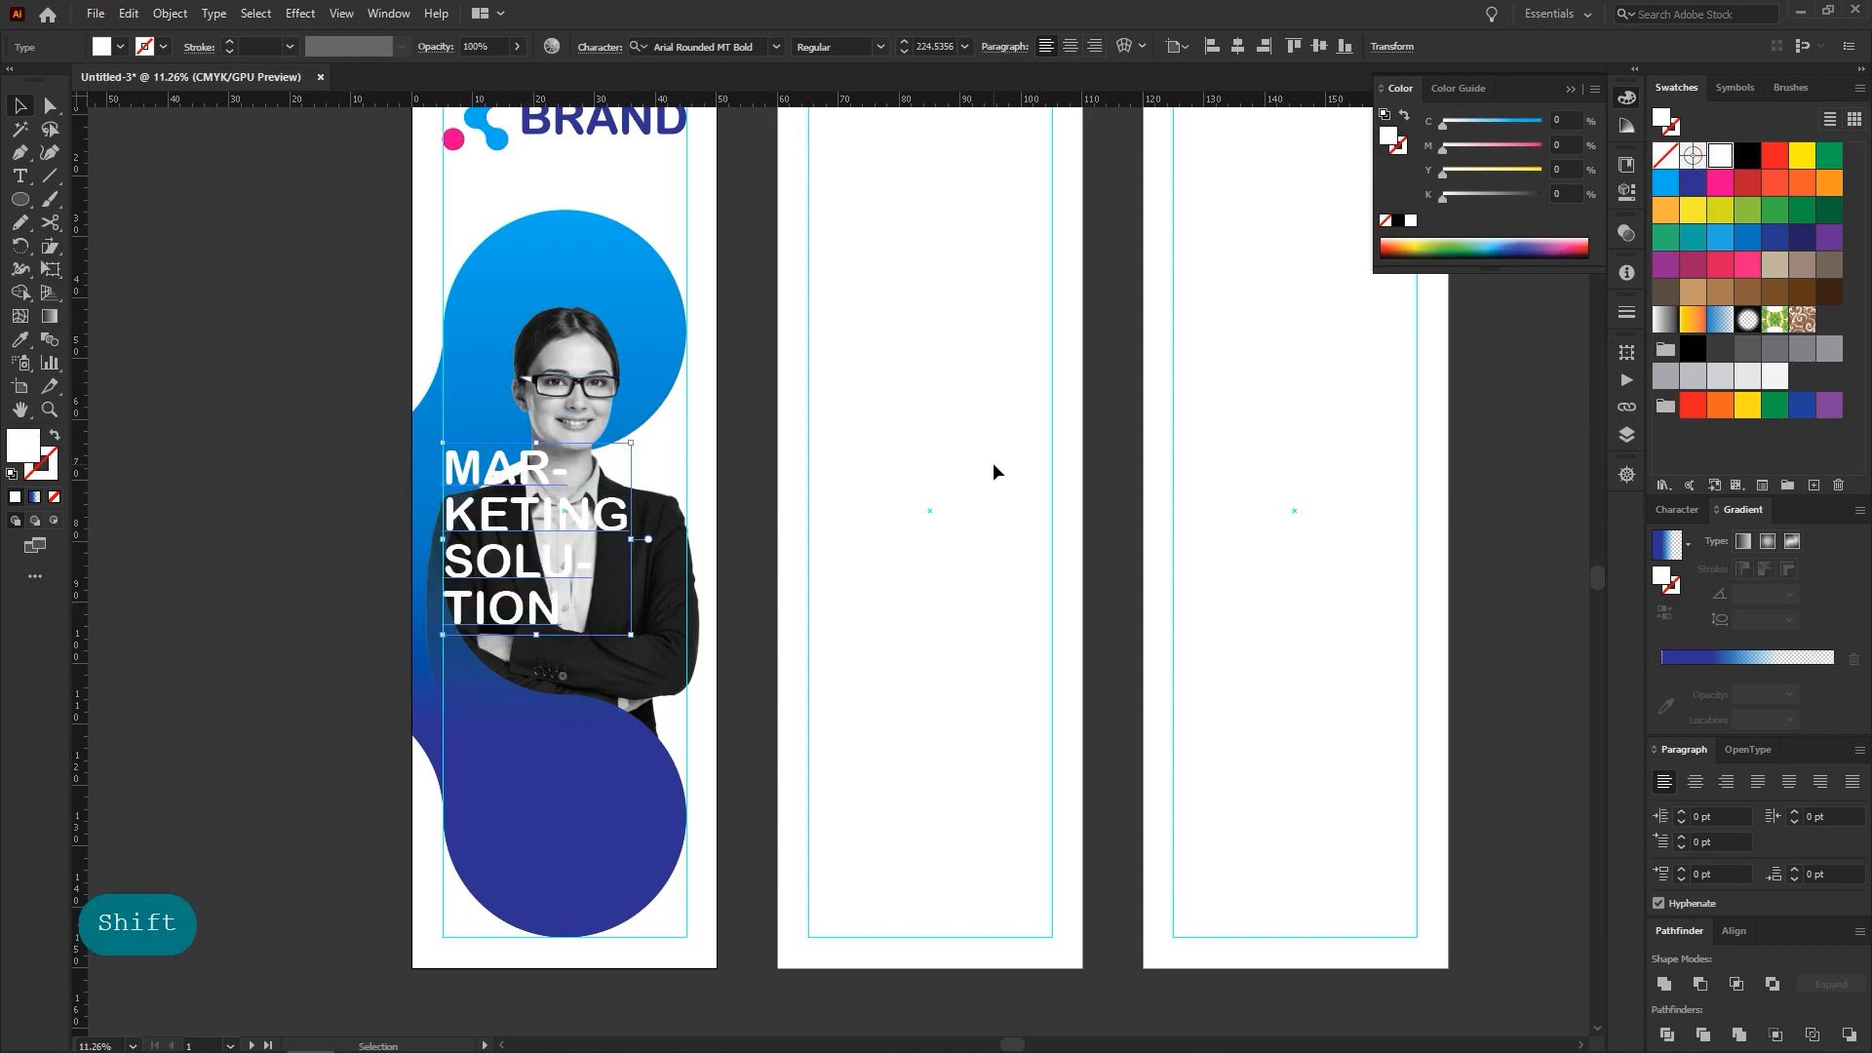
{"action": "key", "text": "shift+Up"}
{"action": "key", "text": "shift+Up"}
{"action": "key", "text": "shift+Up"}
{"action": "key", "text": "shift+Up"}
{"action": "key", "text": "shift+Up"}
{"action": "key", "text": "shift+Up"}
{"action": "key", "text": "shift+Up"}
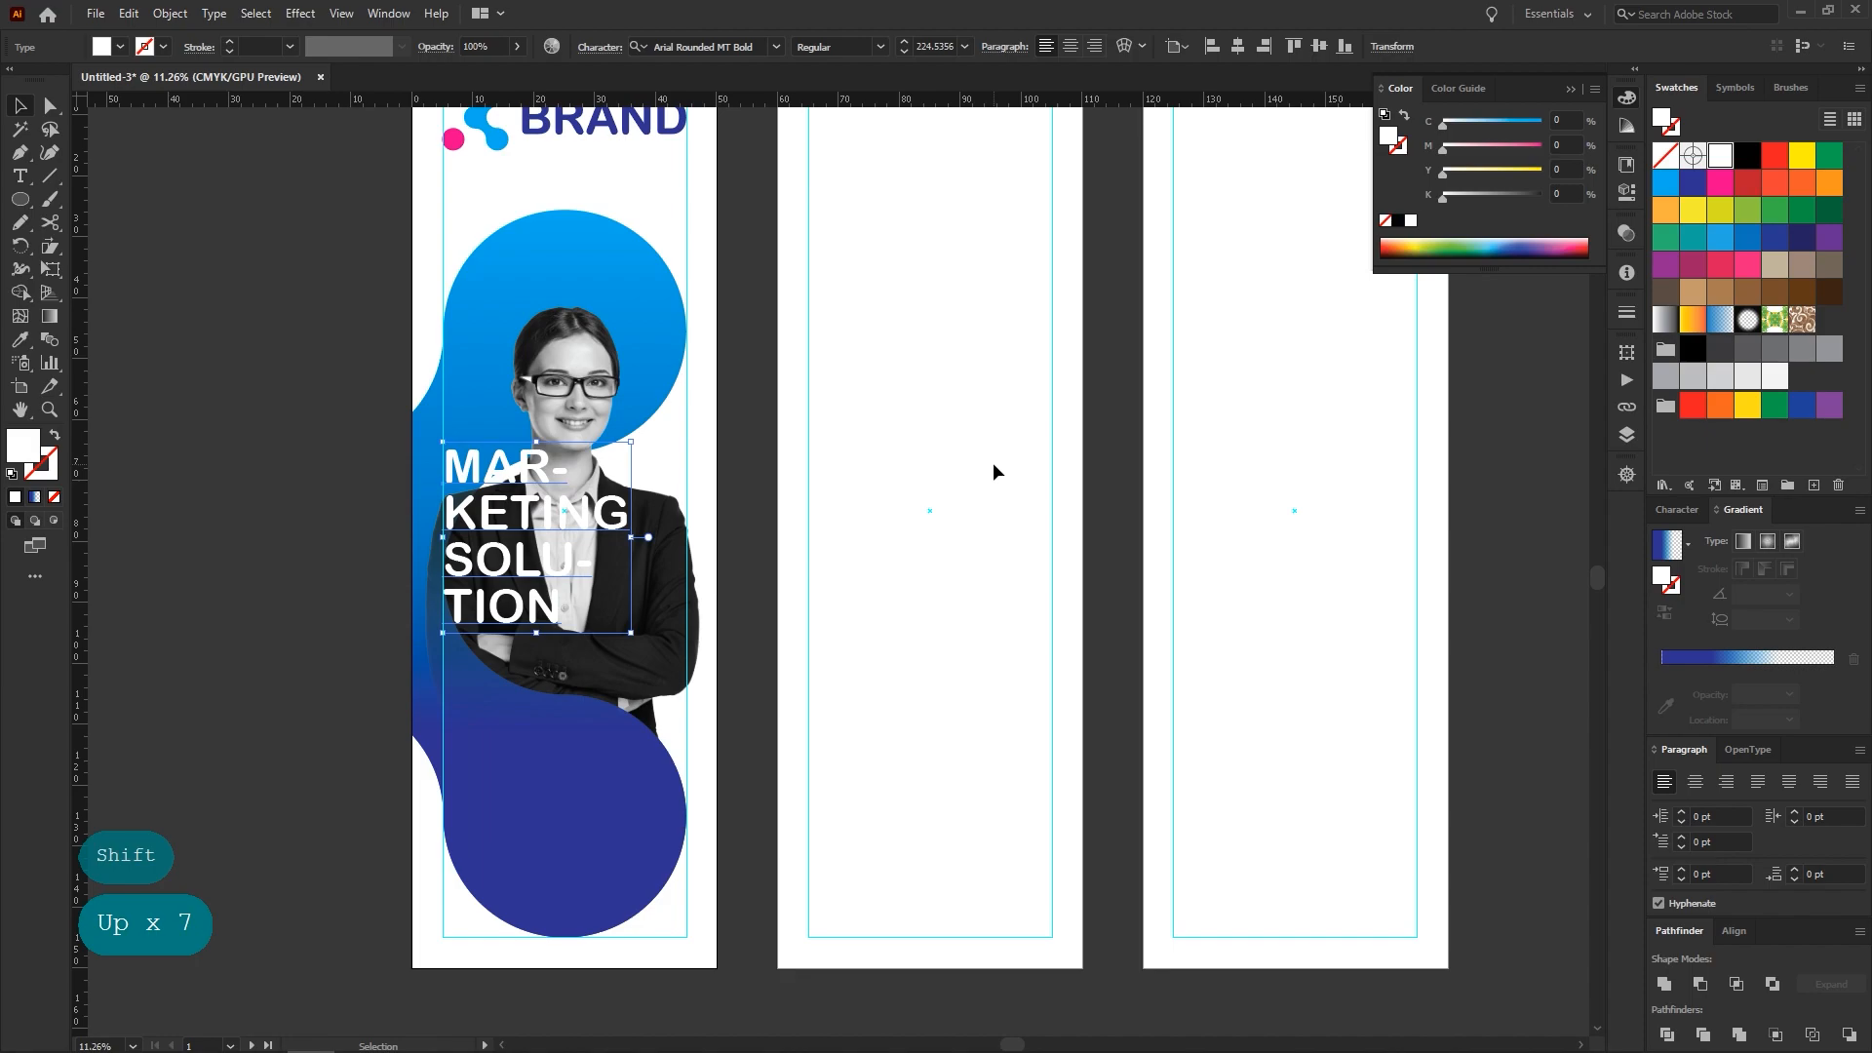
{"action": "key", "text": "Down"}
{"action": "key", "text": "Down"}
{"action": "key", "text": "Down"}
{"action": "key", "text": "Down"}
{"action": "key", "text": "Down"}
{"action": "key", "text": "Down"}
{"action": "key", "text": "Down"}
{"action": "key", "text": "Down"}
{"action": "key", "text": "Down"}
{"action": "key", "text": "Down"}
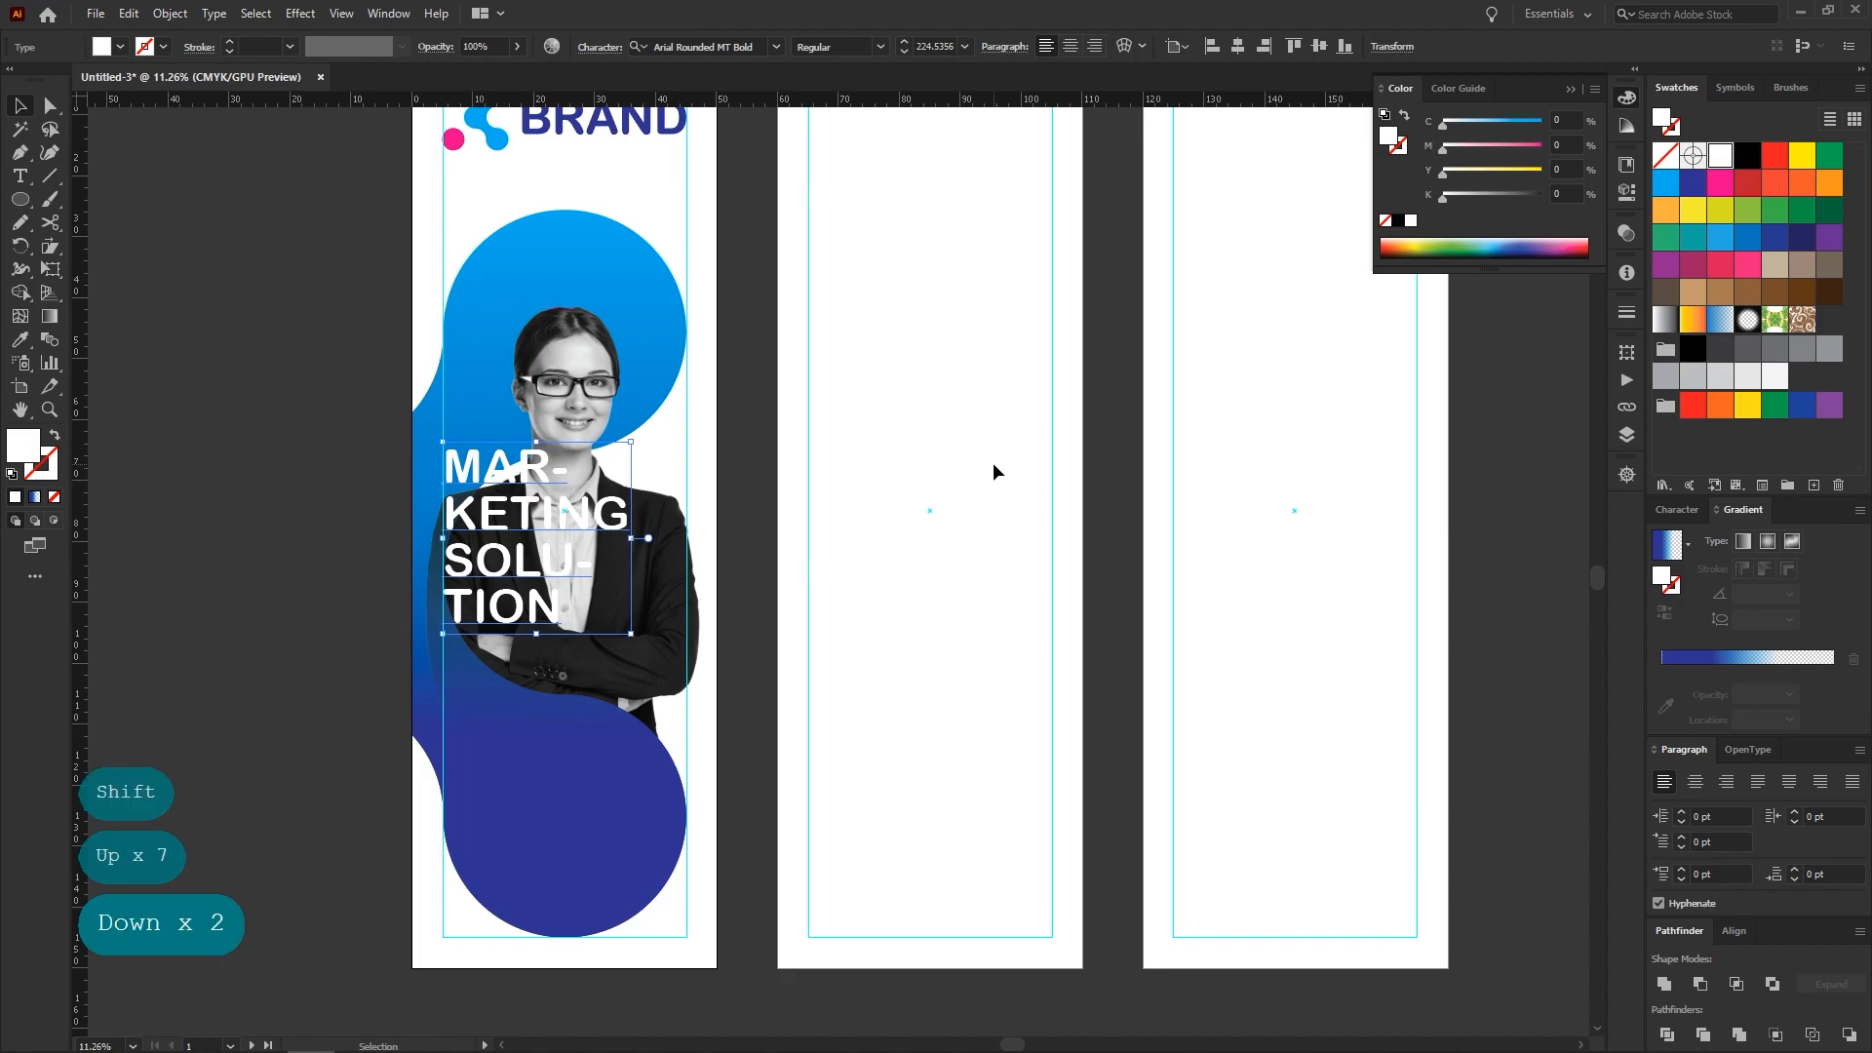
{"action": "key", "text": "Down"}
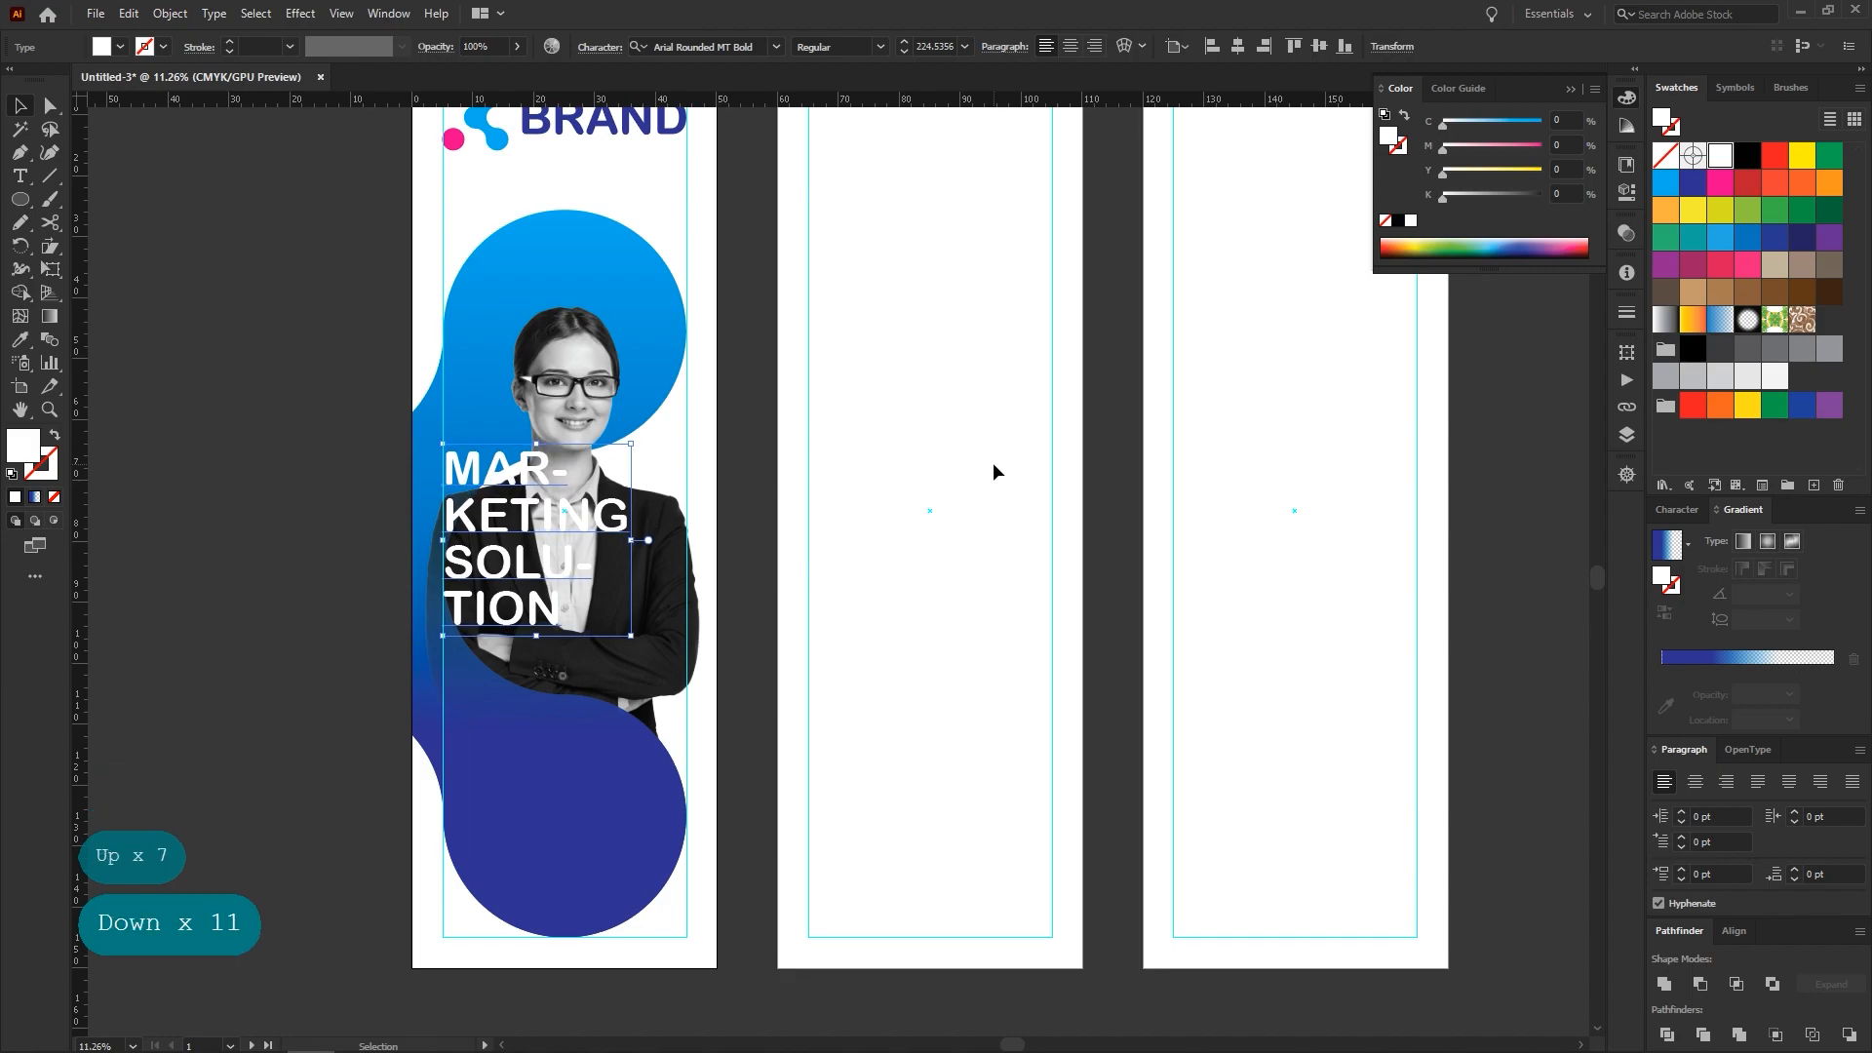
{"action": "left_click", "coordinate": [994, 466]}
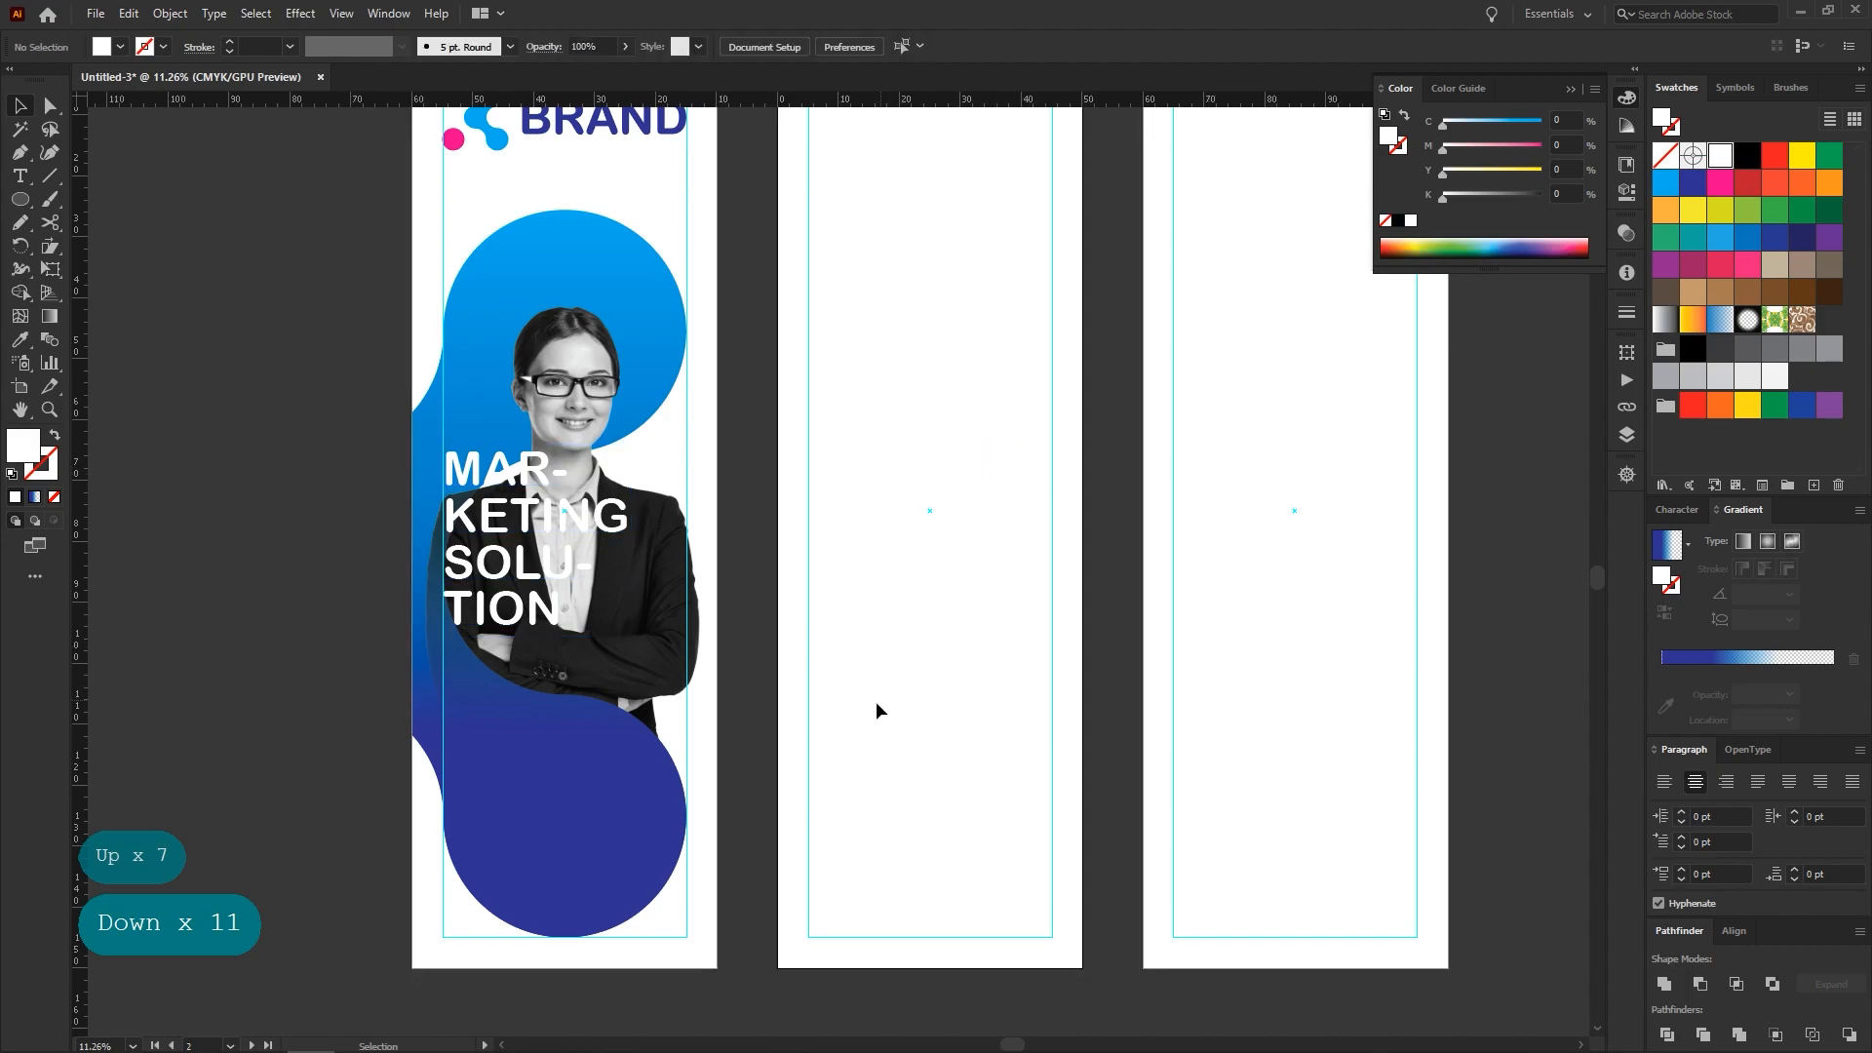
Lock the front blue gradient shape so the circular text behind it can be selected
{"action": "left_click", "coordinate": [656, 815]}
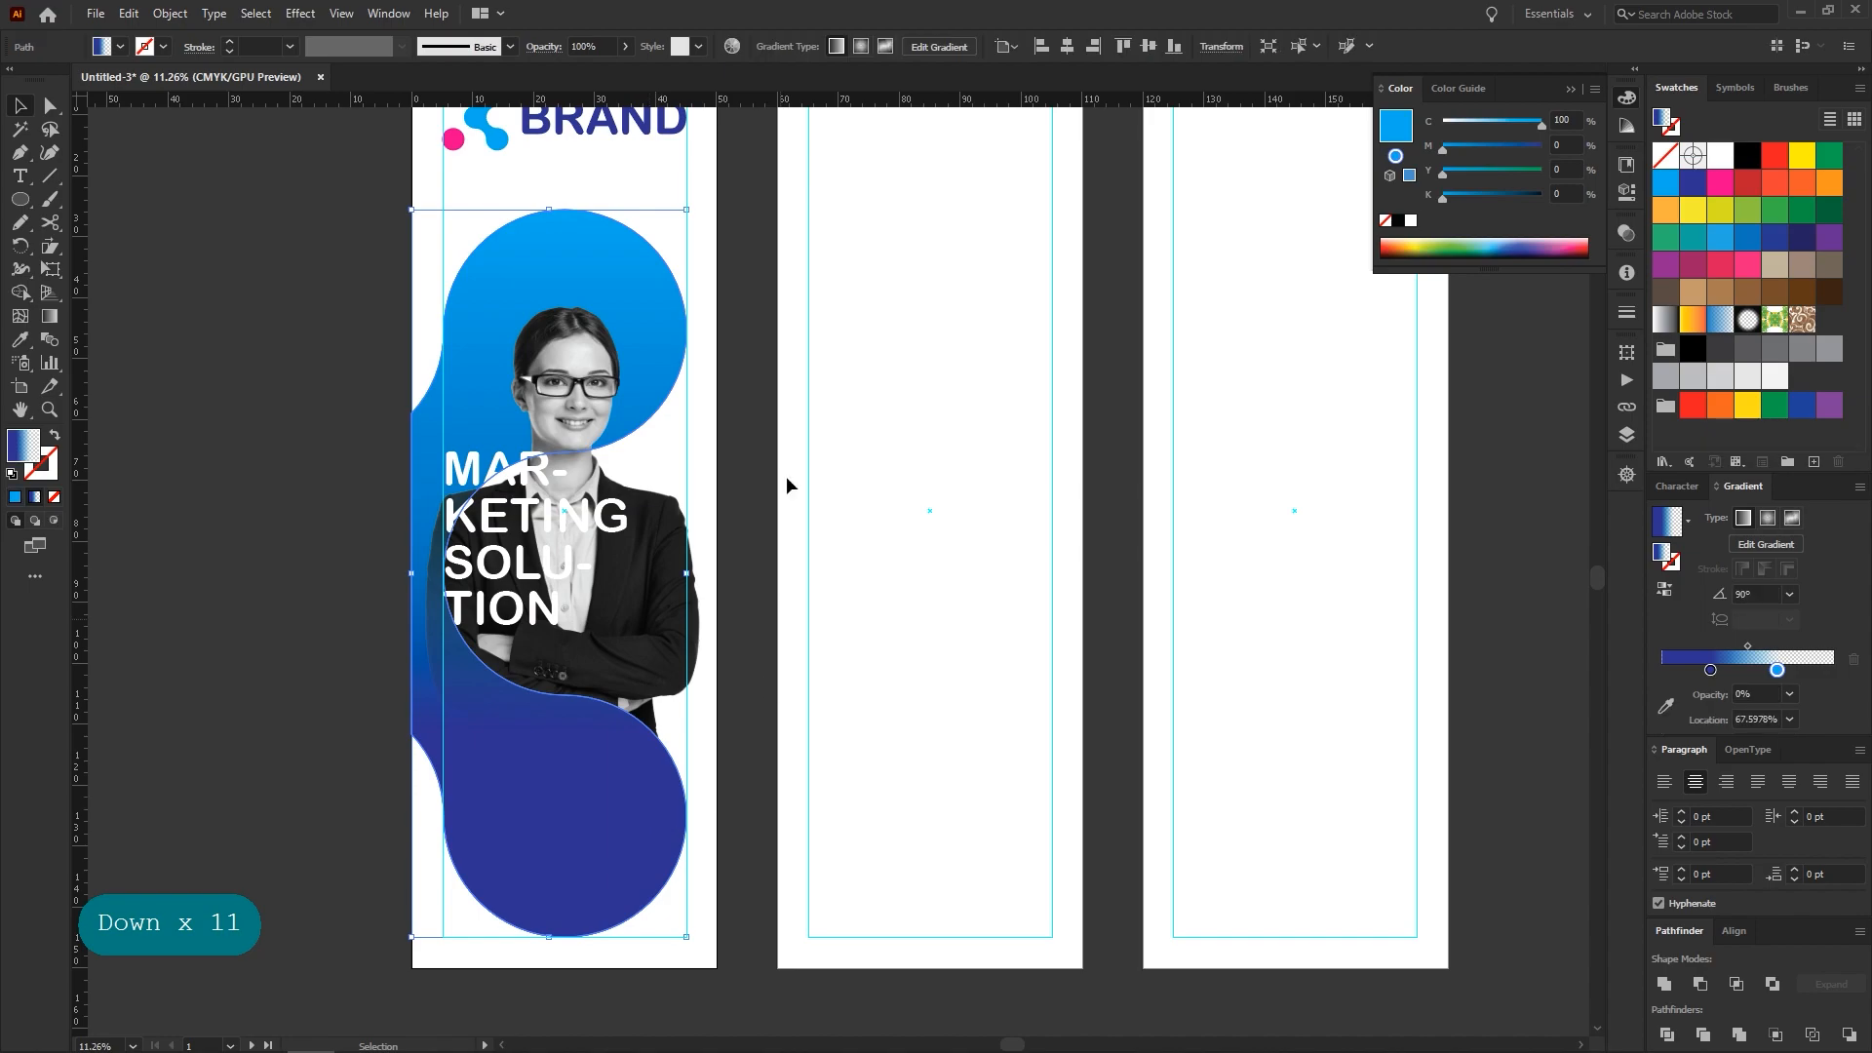
{"action": "left_click", "coordinate": [169, 12]}
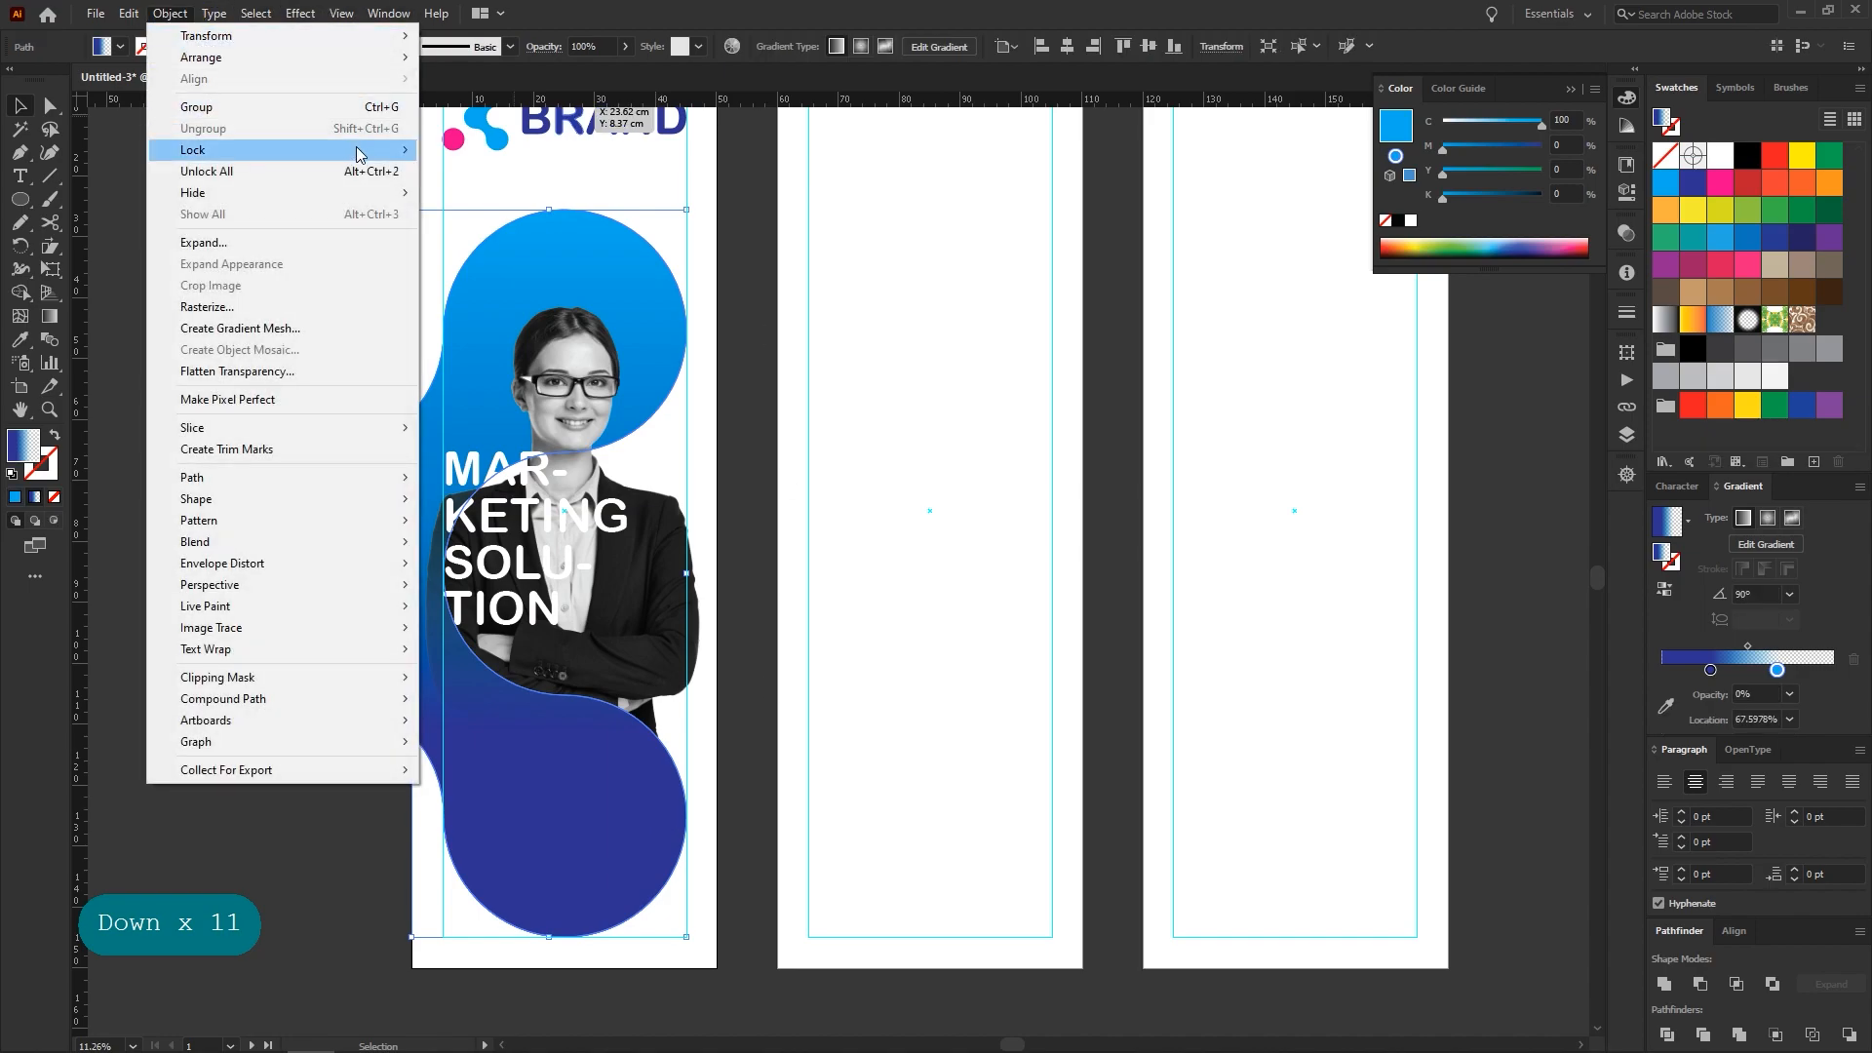
{"action": "mouse_move", "coordinate": [360, 154]}
{"action": "left_click", "coordinate": [458, 150]}
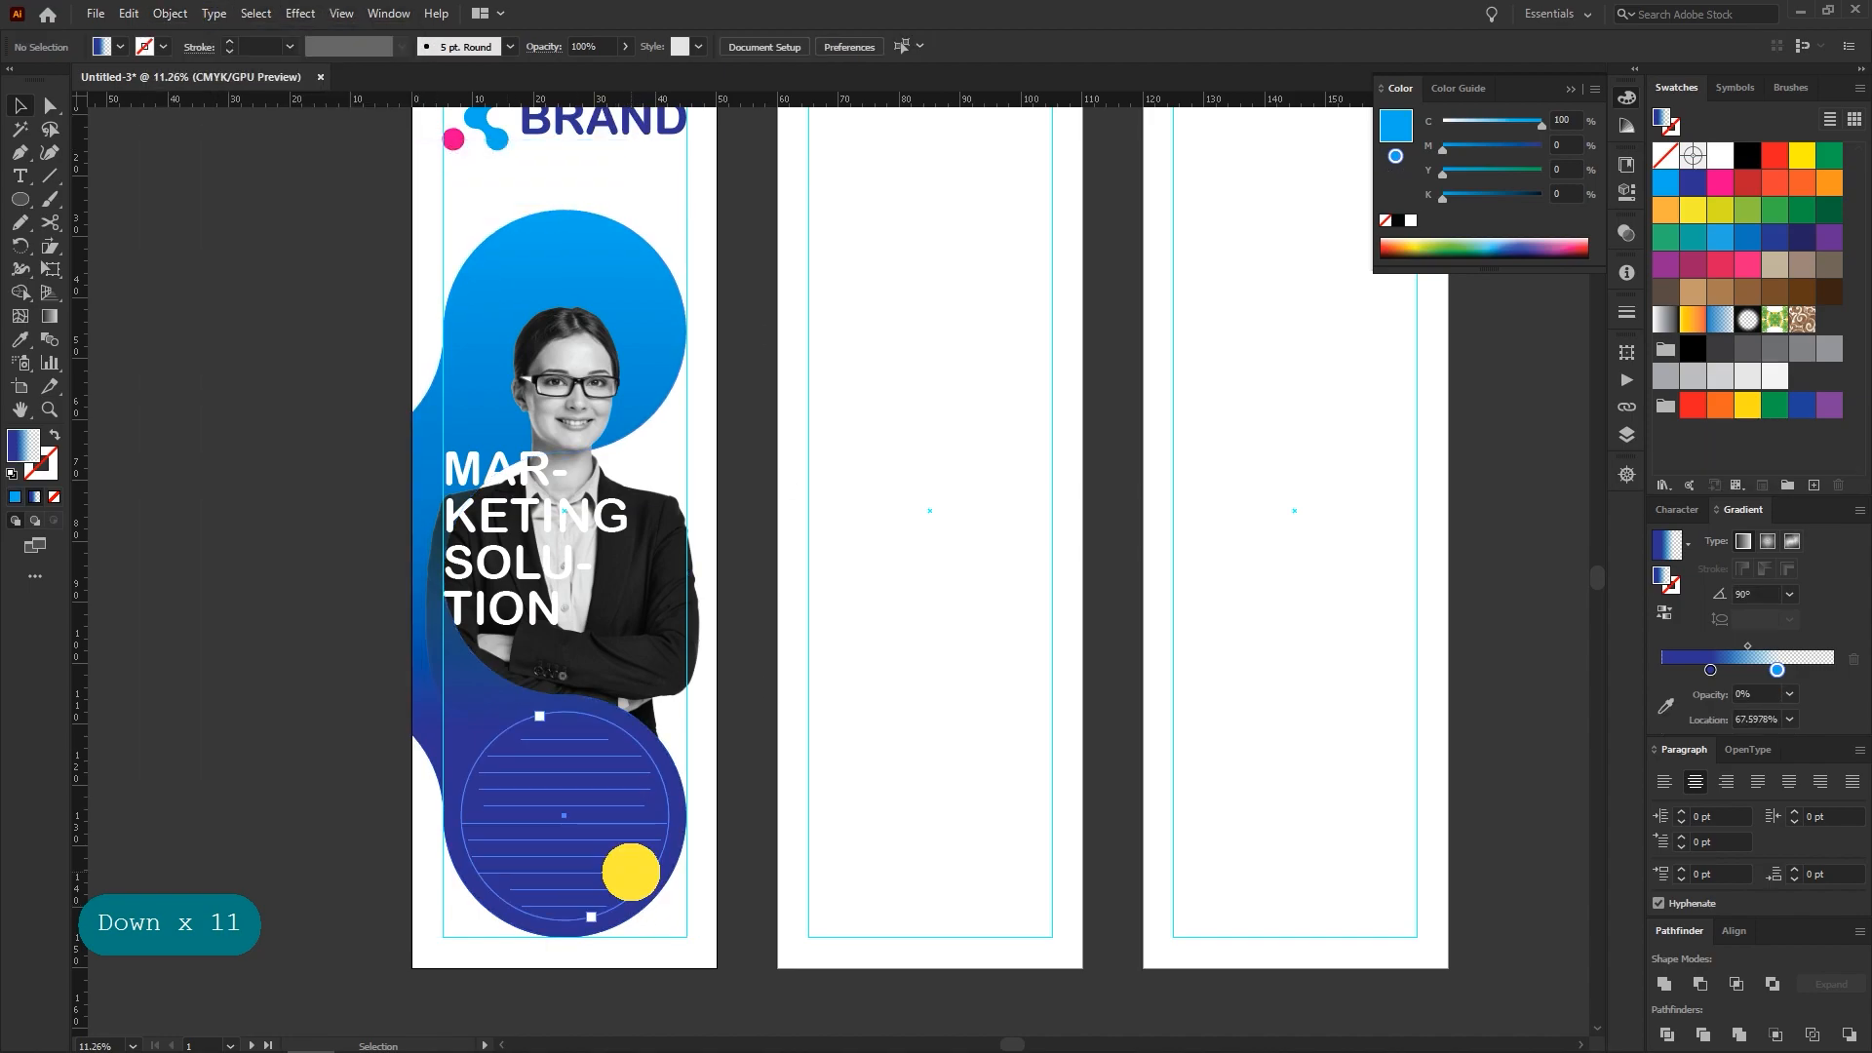
Bring the circular Lorem ipsum text to the front of the dark blue circle
{"action": "left_click", "coordinate": [633, 880]}
{"action": "right_click", "coordinate": [606, 805]}
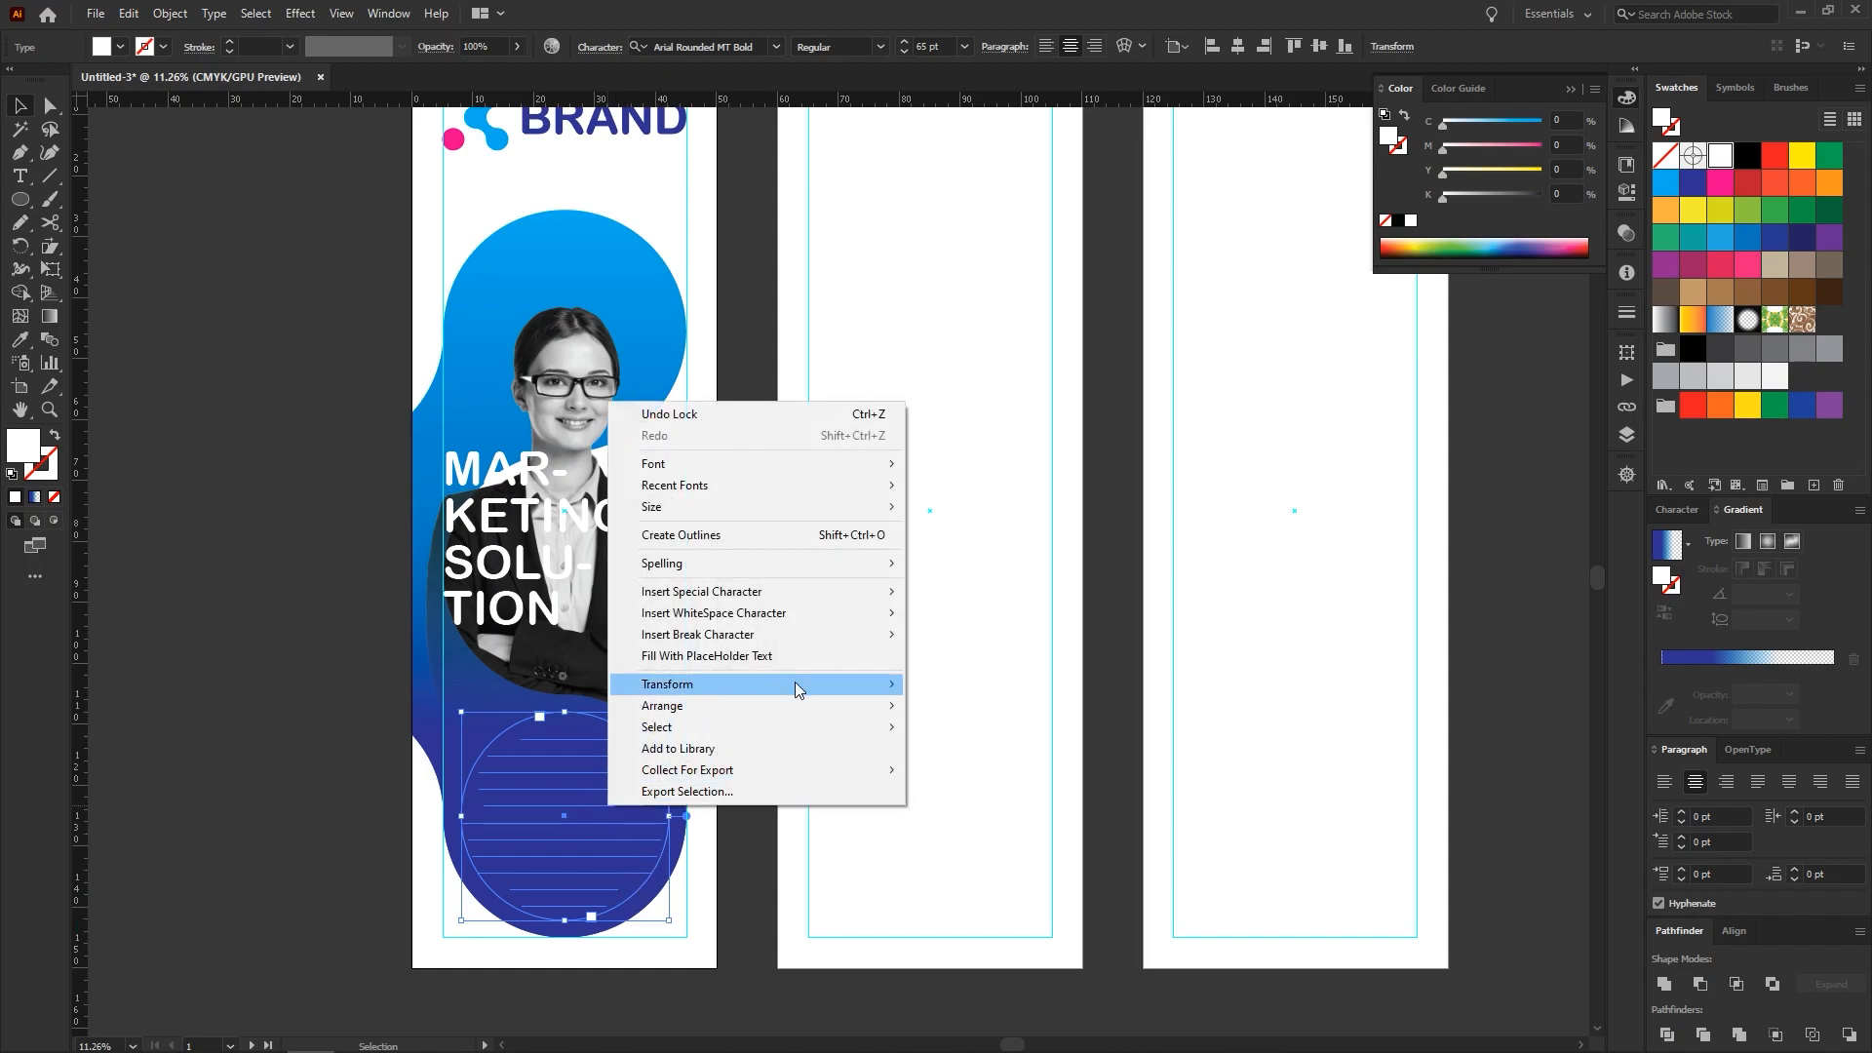
{"action": "mouse_move", "coordinate": [878, 715]}
{"action": "left_click", "coordinate": [946, 704]}
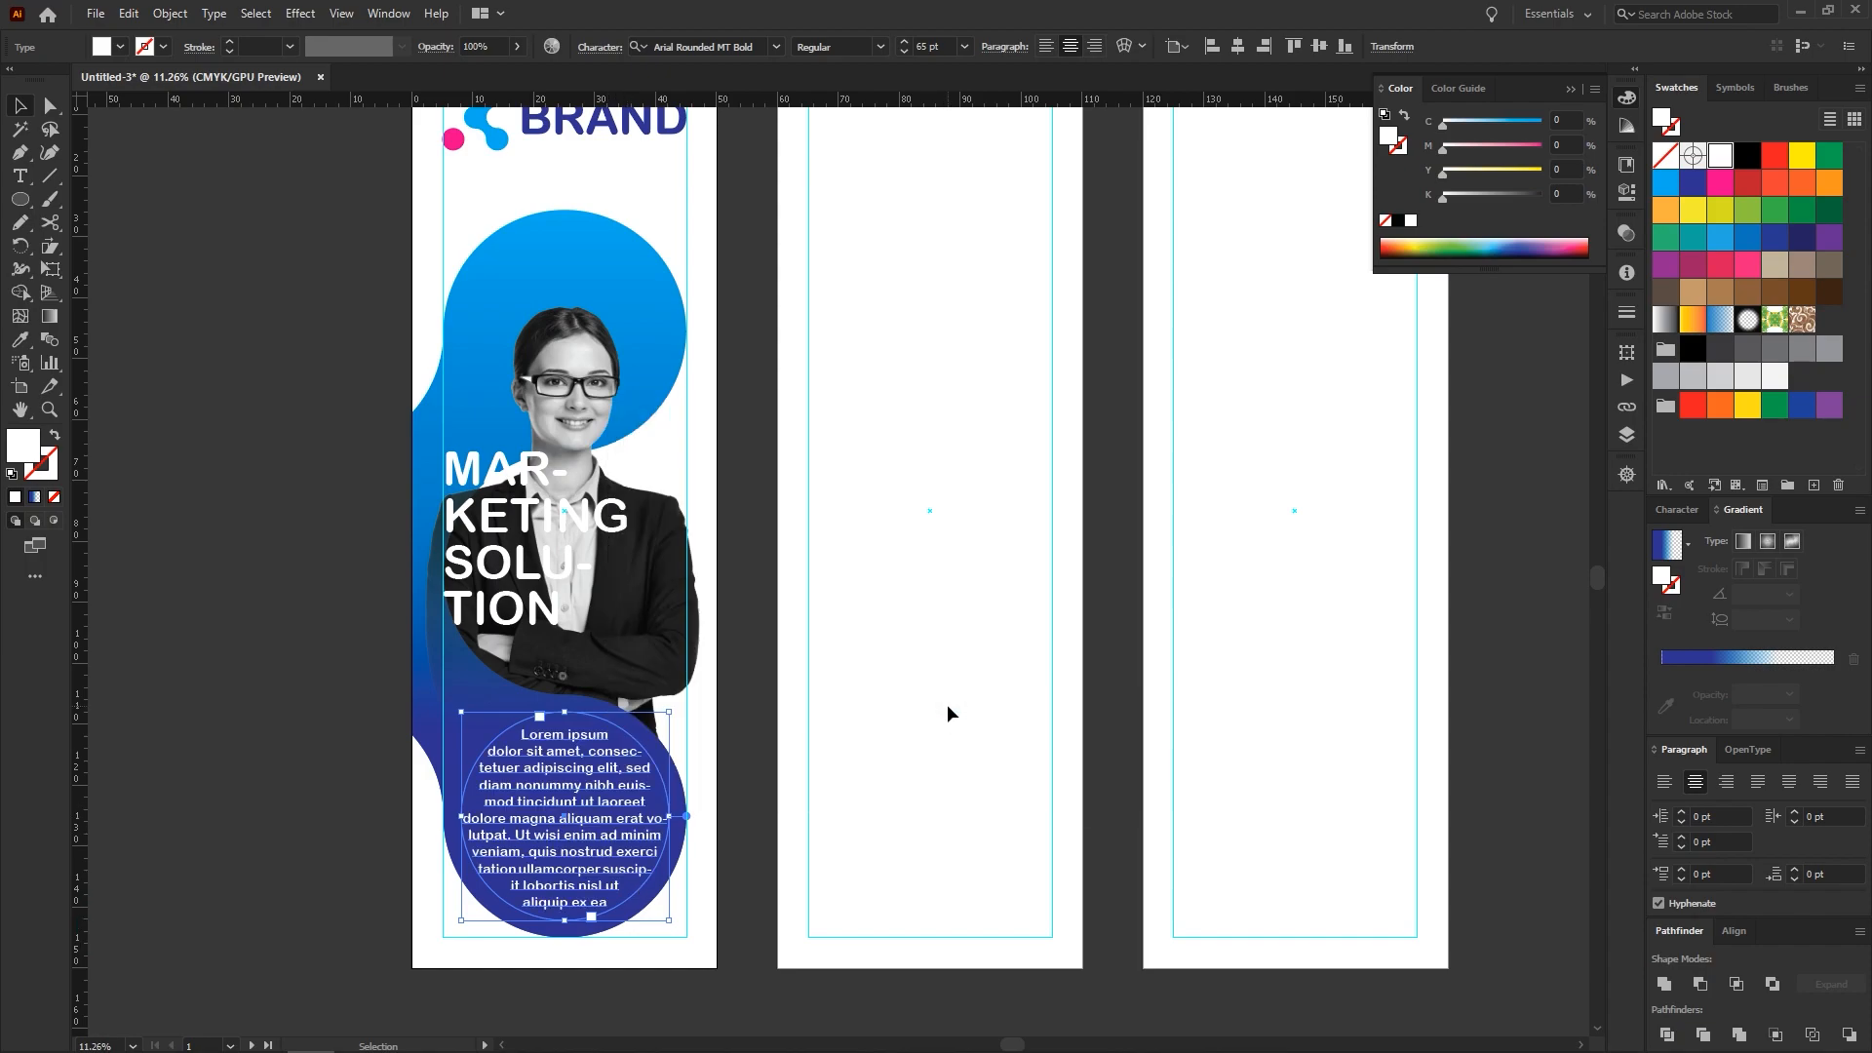
{"action": "left_click", "coordinate": [945, 704]}
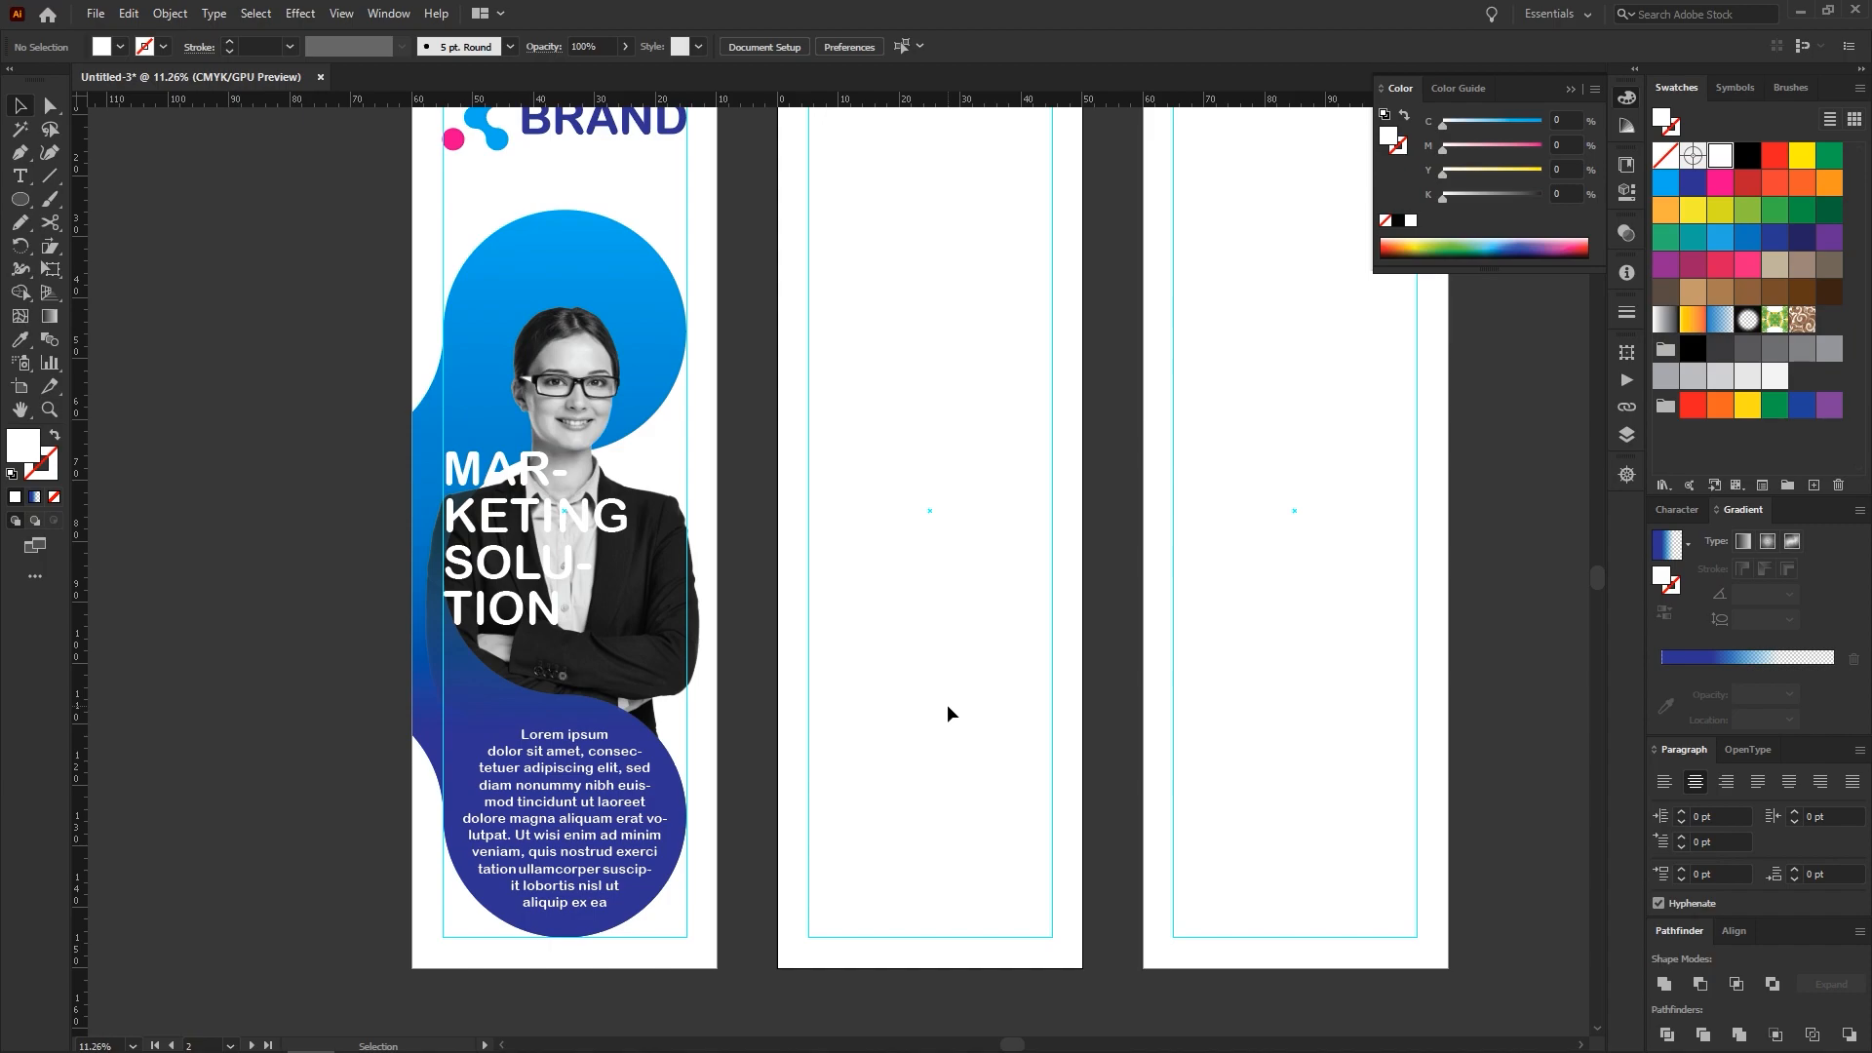
Copy the MARKETING SOLUTION headline and paste the duplicate in place directly behind the original
{"action": "key", "text": "space"}
{"action": "left_click_drag", "start_coordinate": [894, 623], "coordinate": [875, 622]}
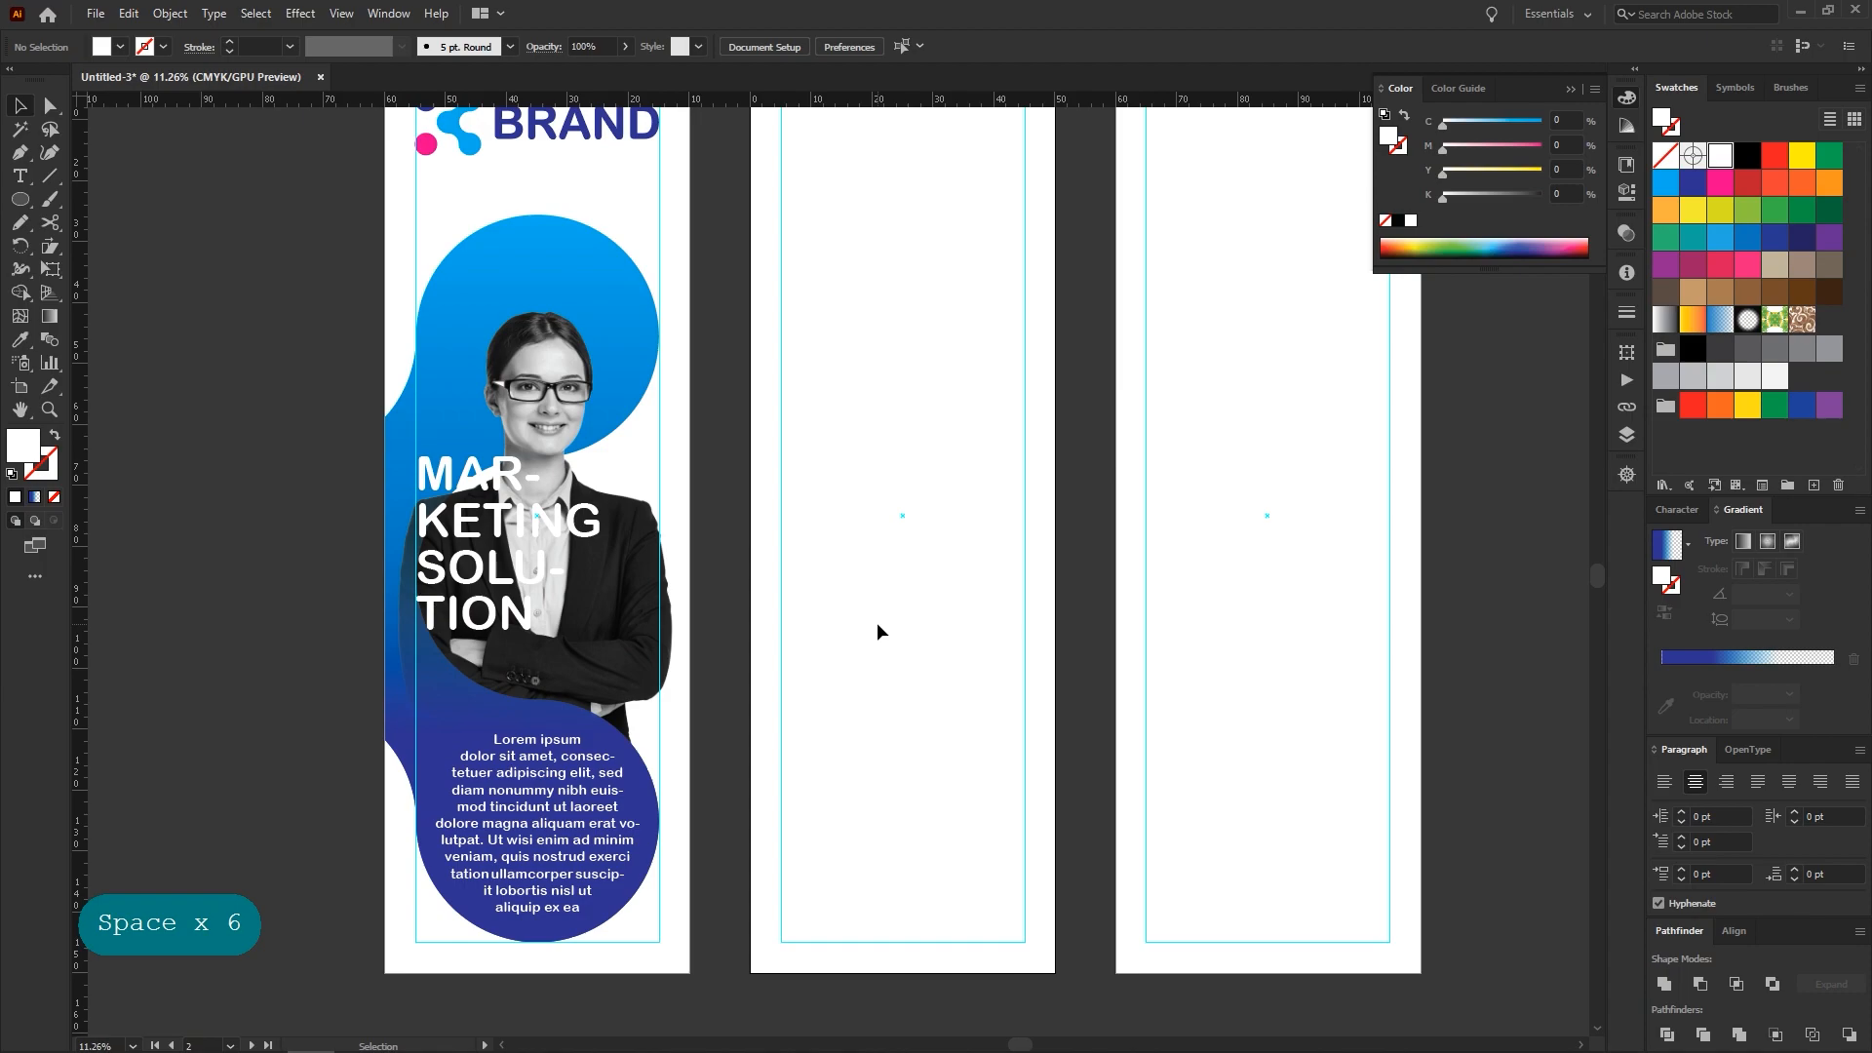
{"action": "key", "text": "space"}
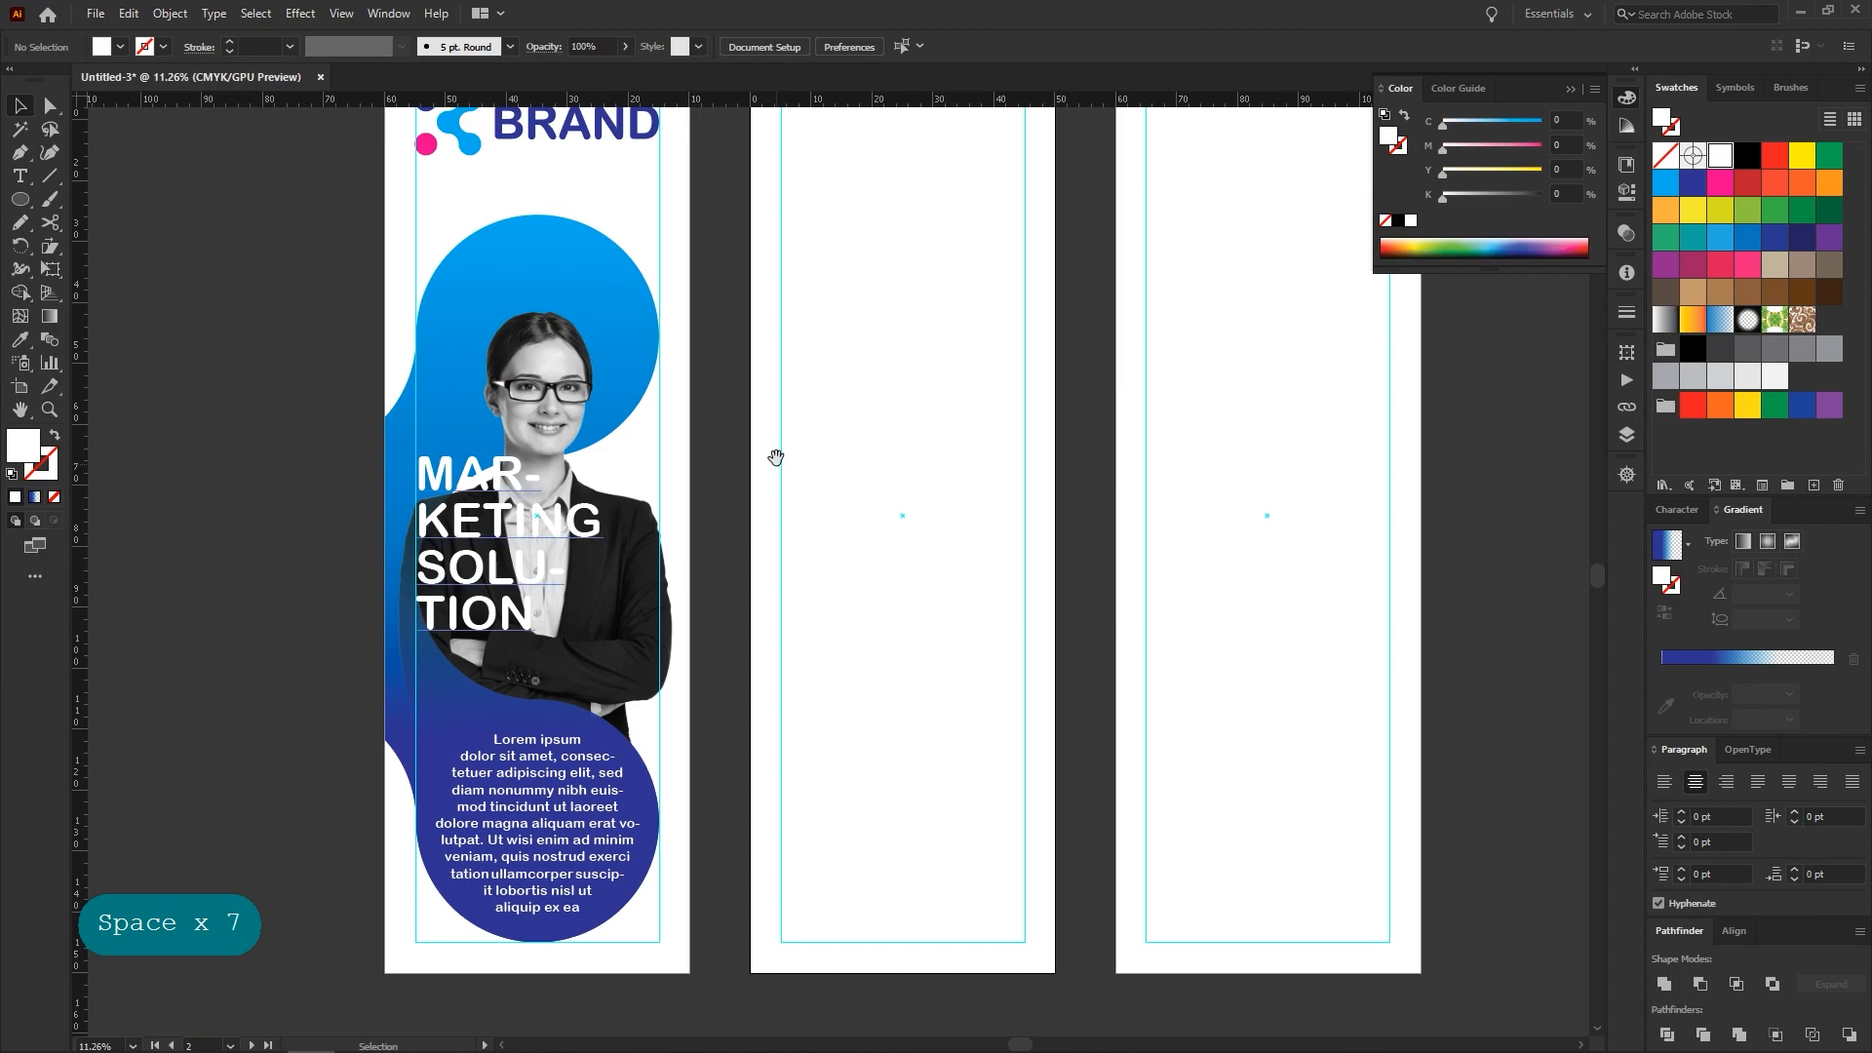
{"action": "left_click_drag", "start_coordinate": [771, 492], "coordinate": [804, 535]}
{"action": "key", "text": "space"}
{"action": "left_click", "coordinate": [792, 546], "text": "ctrl+alt"}
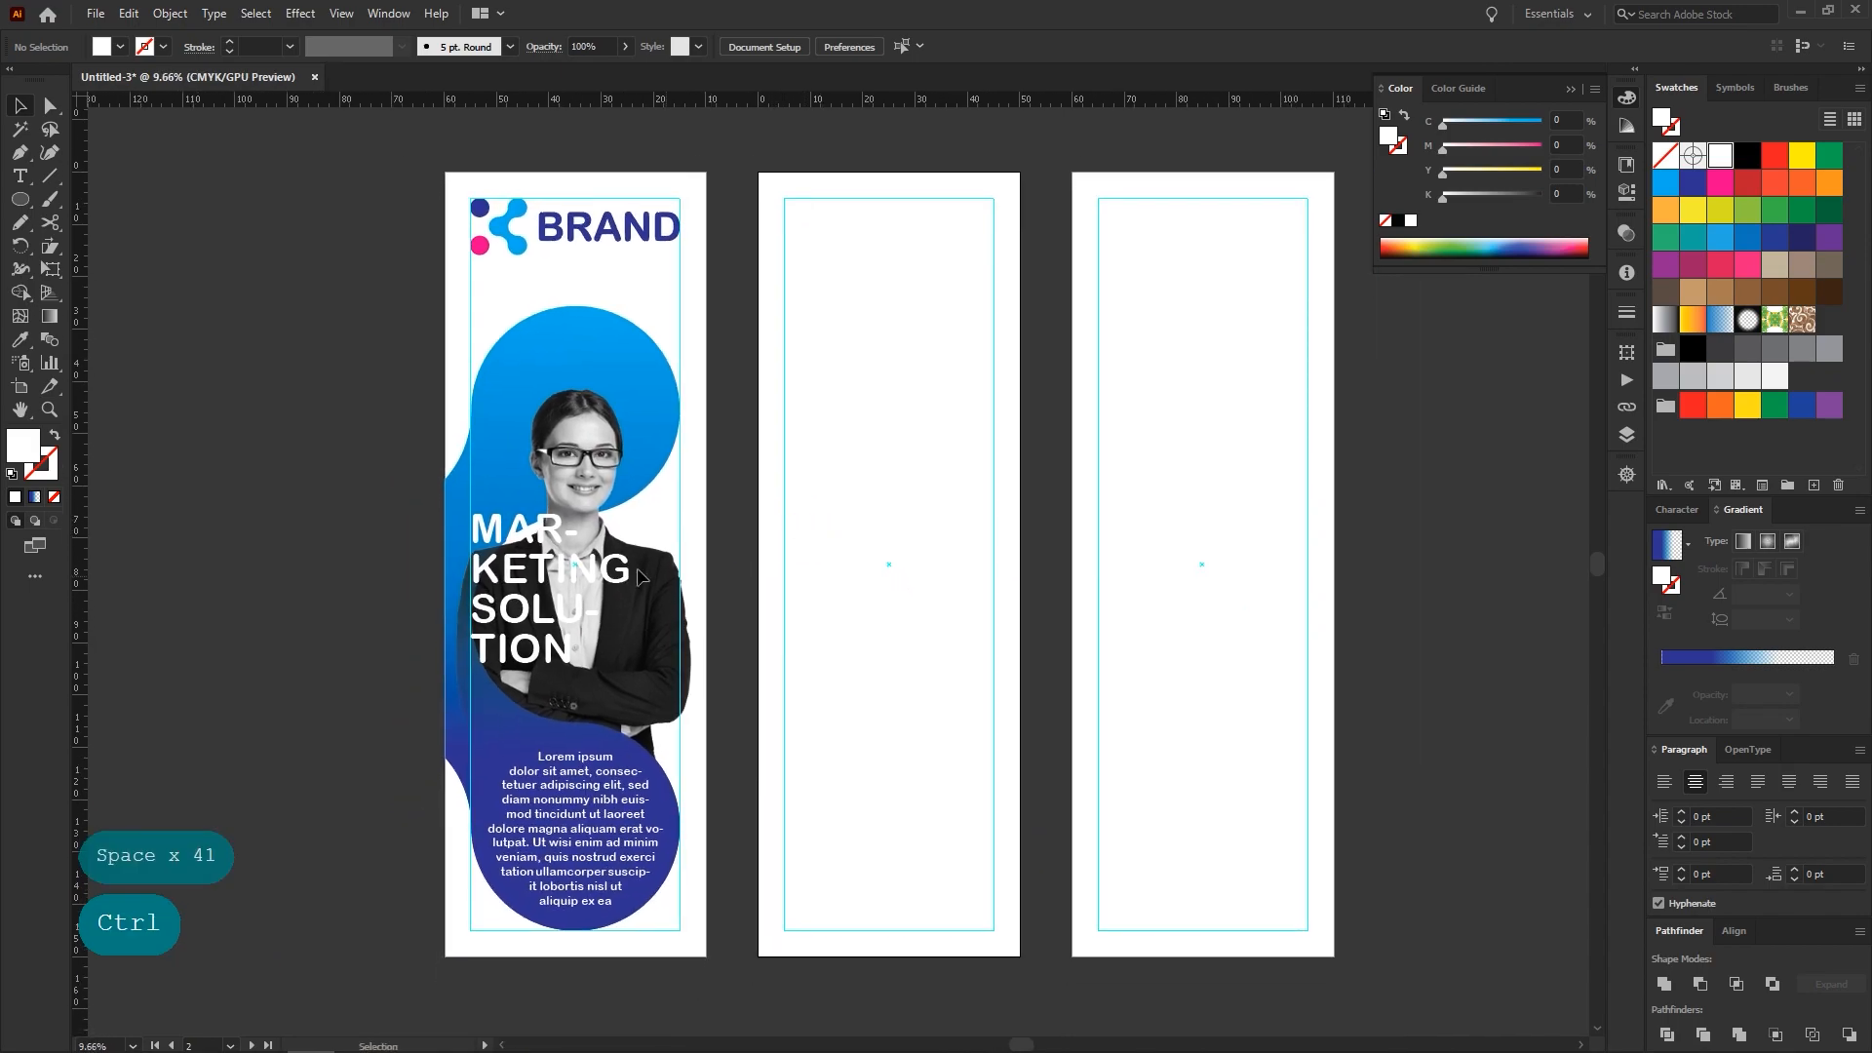
{"action": "left_click_drag", "start_coordinate": [615, 567], "coordinate": [655, 588]}
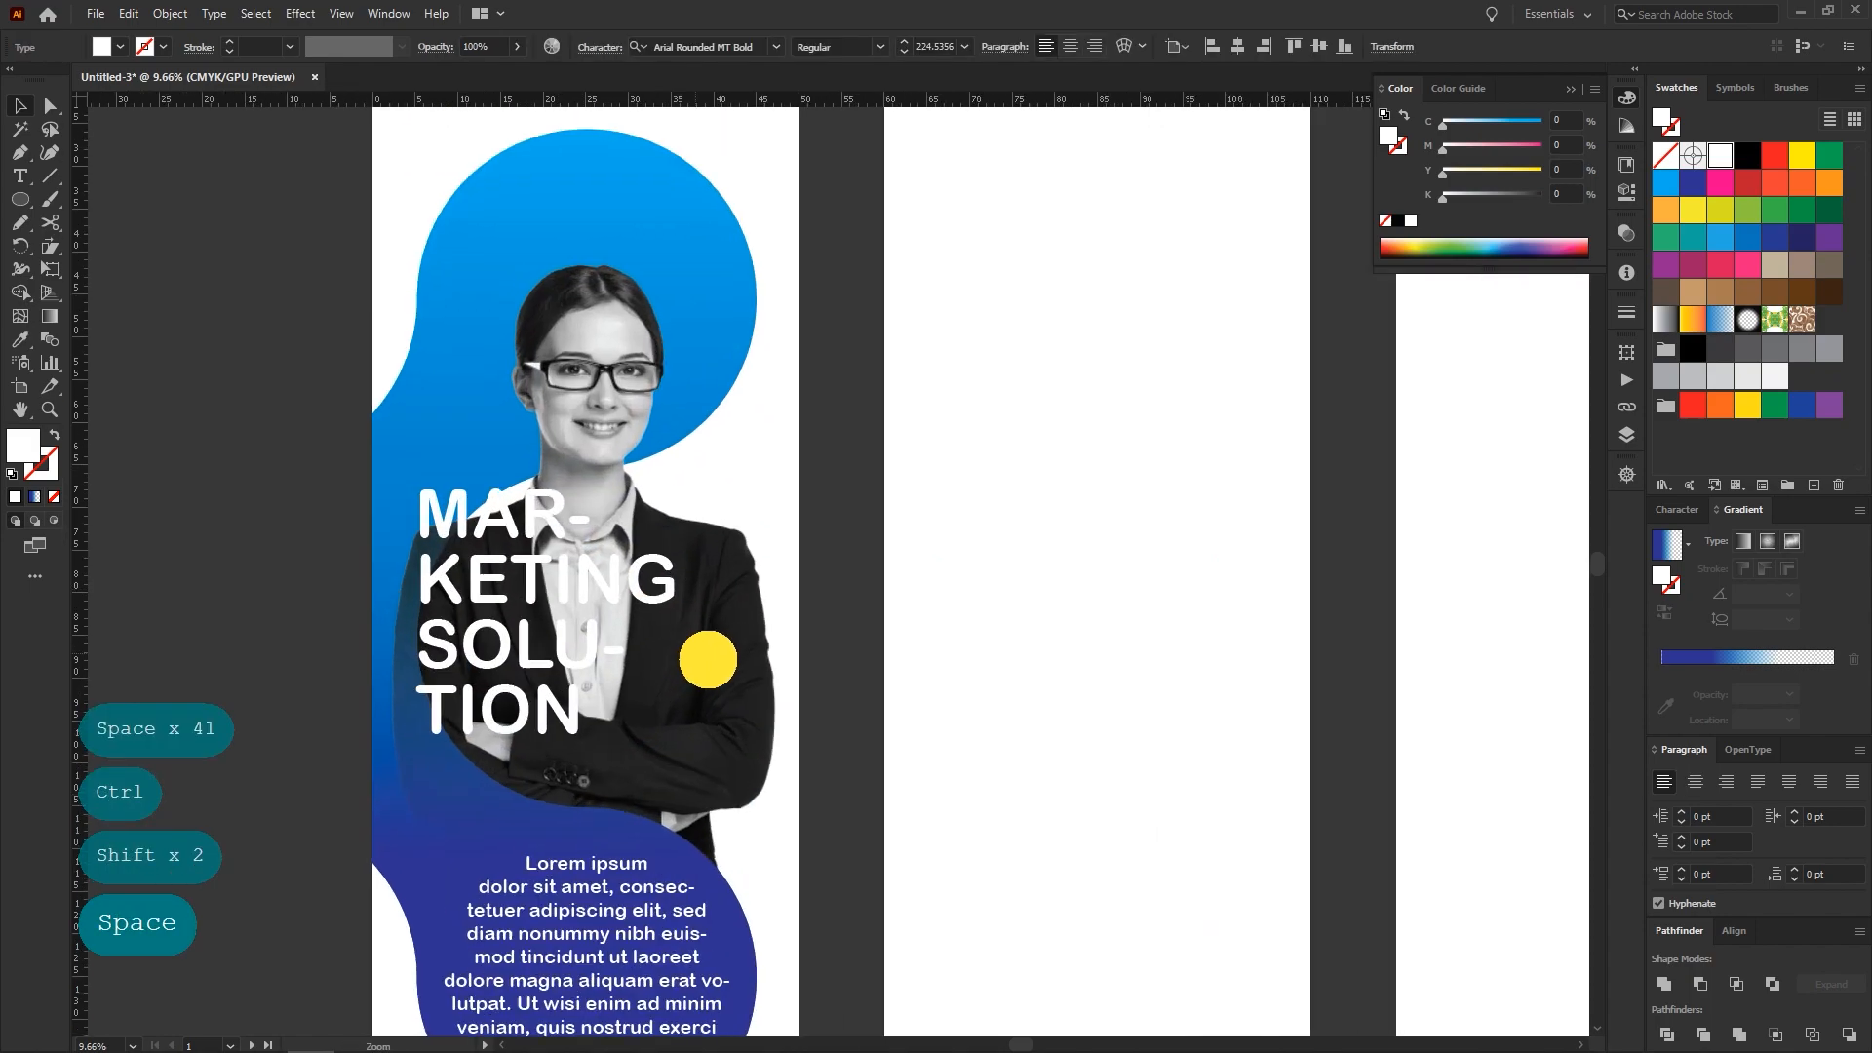
{"action": "left_click", "coordinate": [190, 20]}
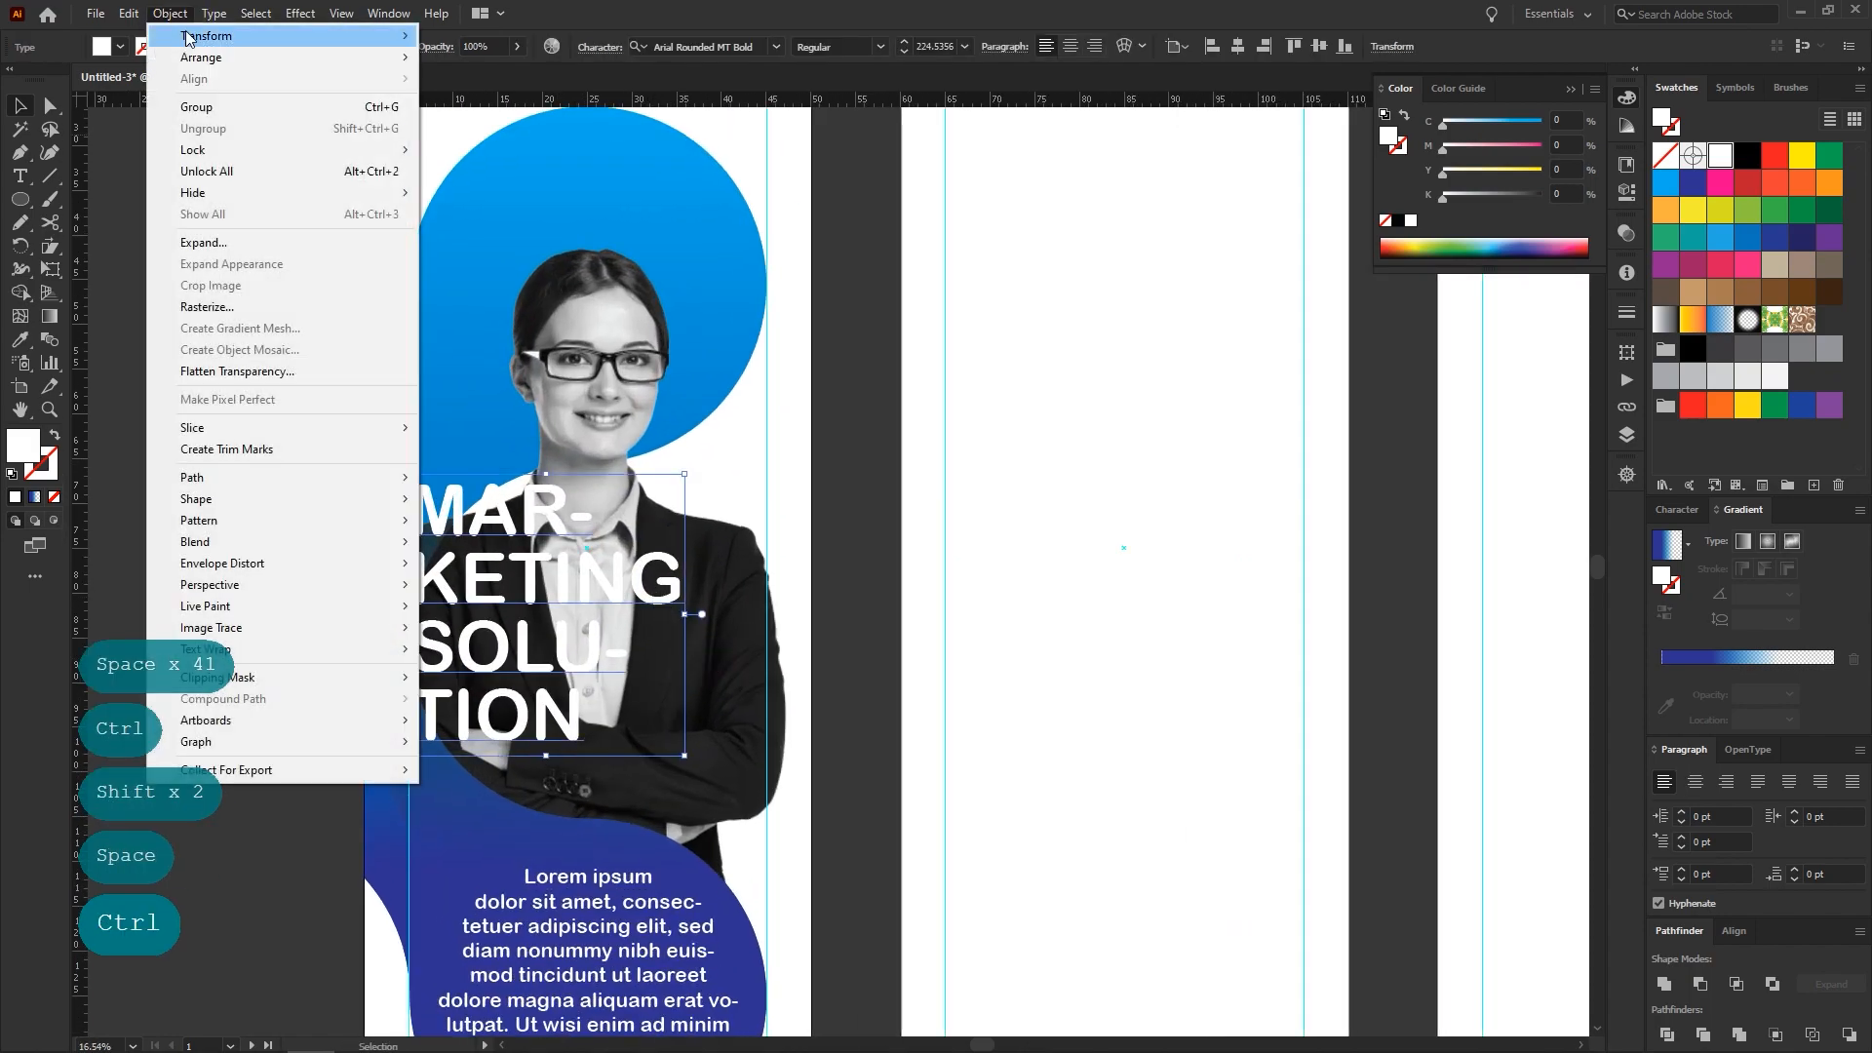
{"action": "mouse_move", "coordinate": [129, 14]}
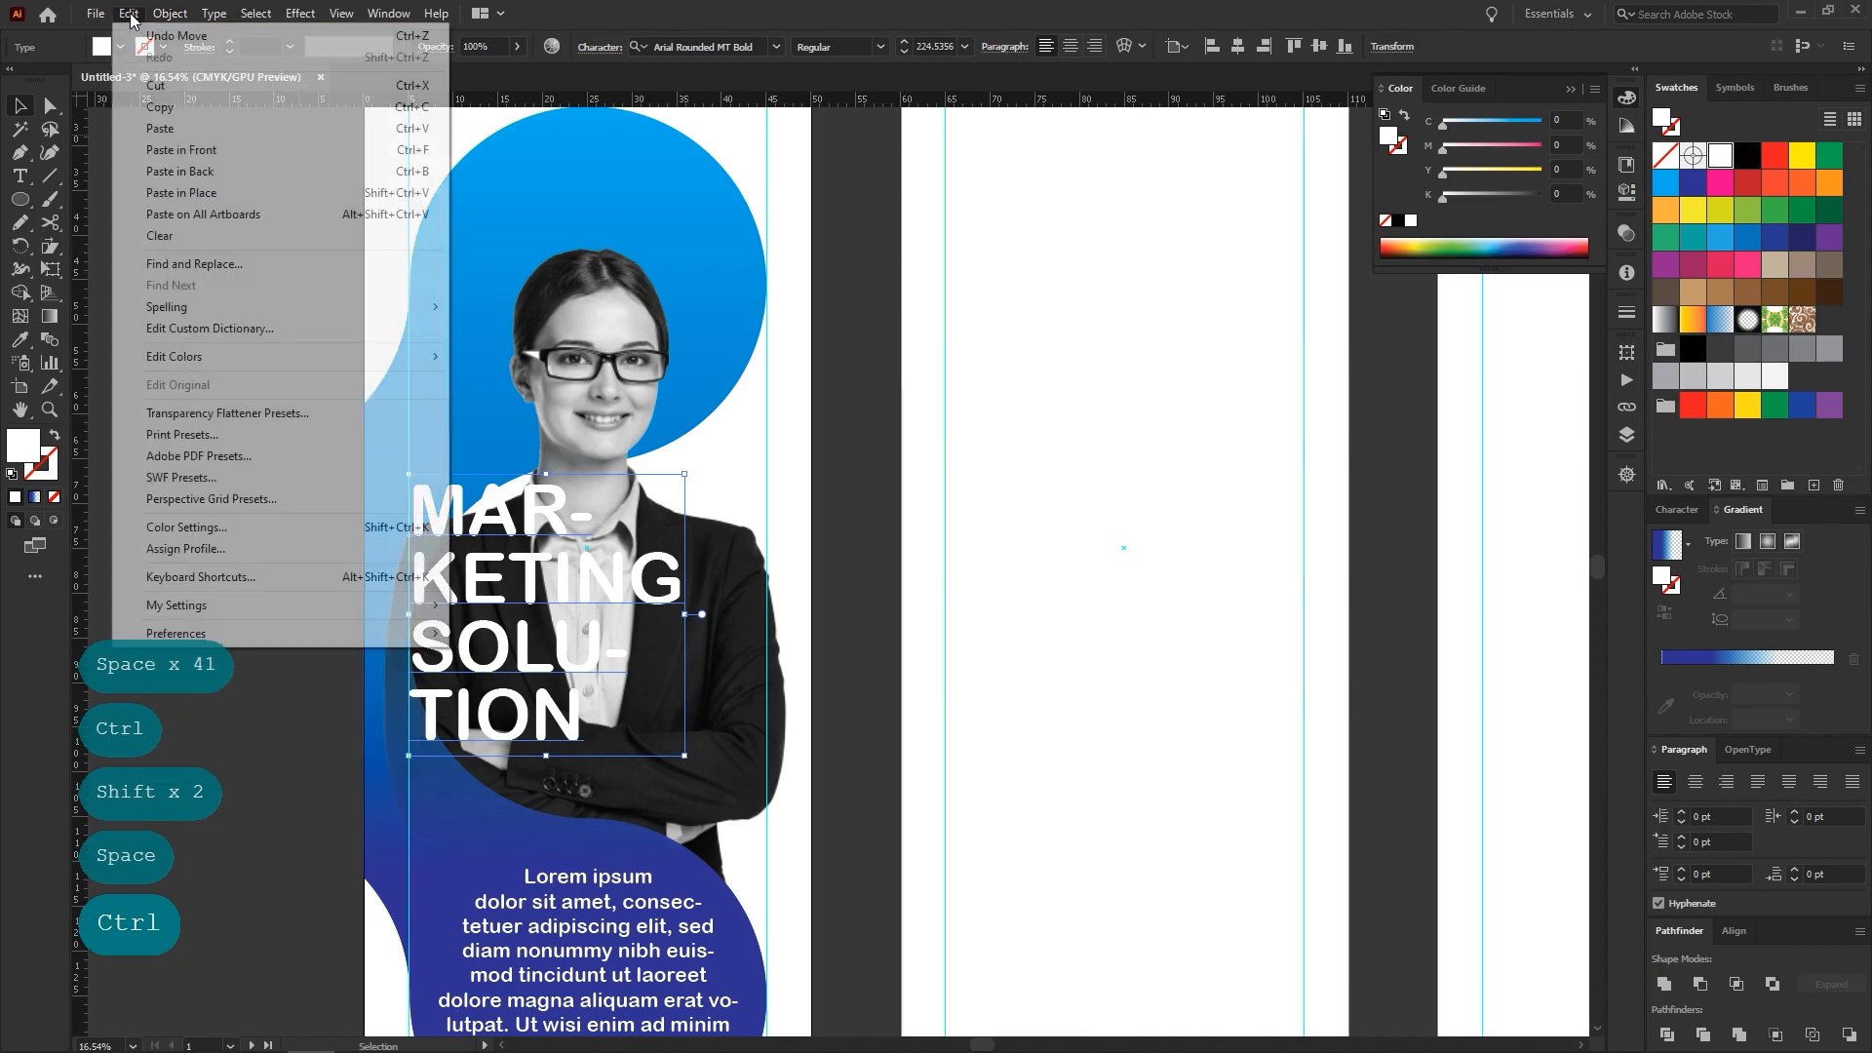
{"action": "left_click", "coordinate": [151, 106]}
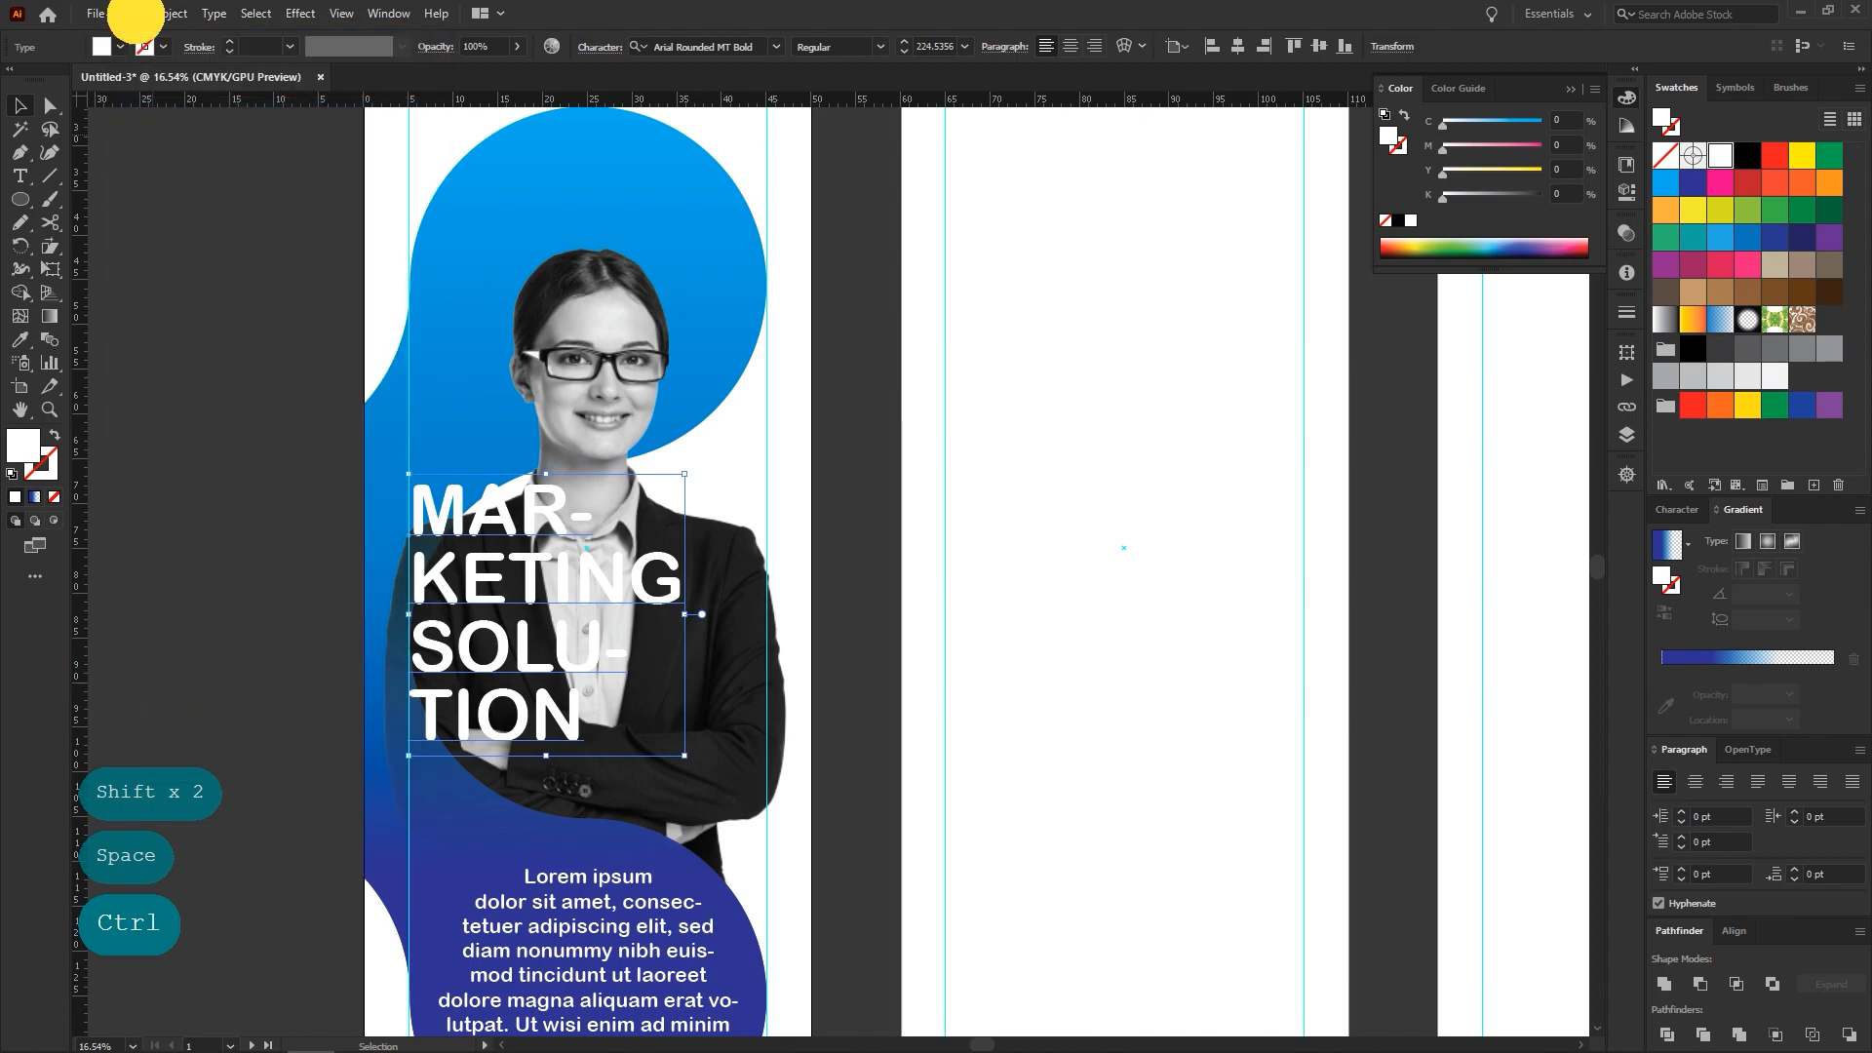
{"action": "left_click", "coordinate": [128, 14]}
{"action": "left_click", "coordinate": [161, 171]}
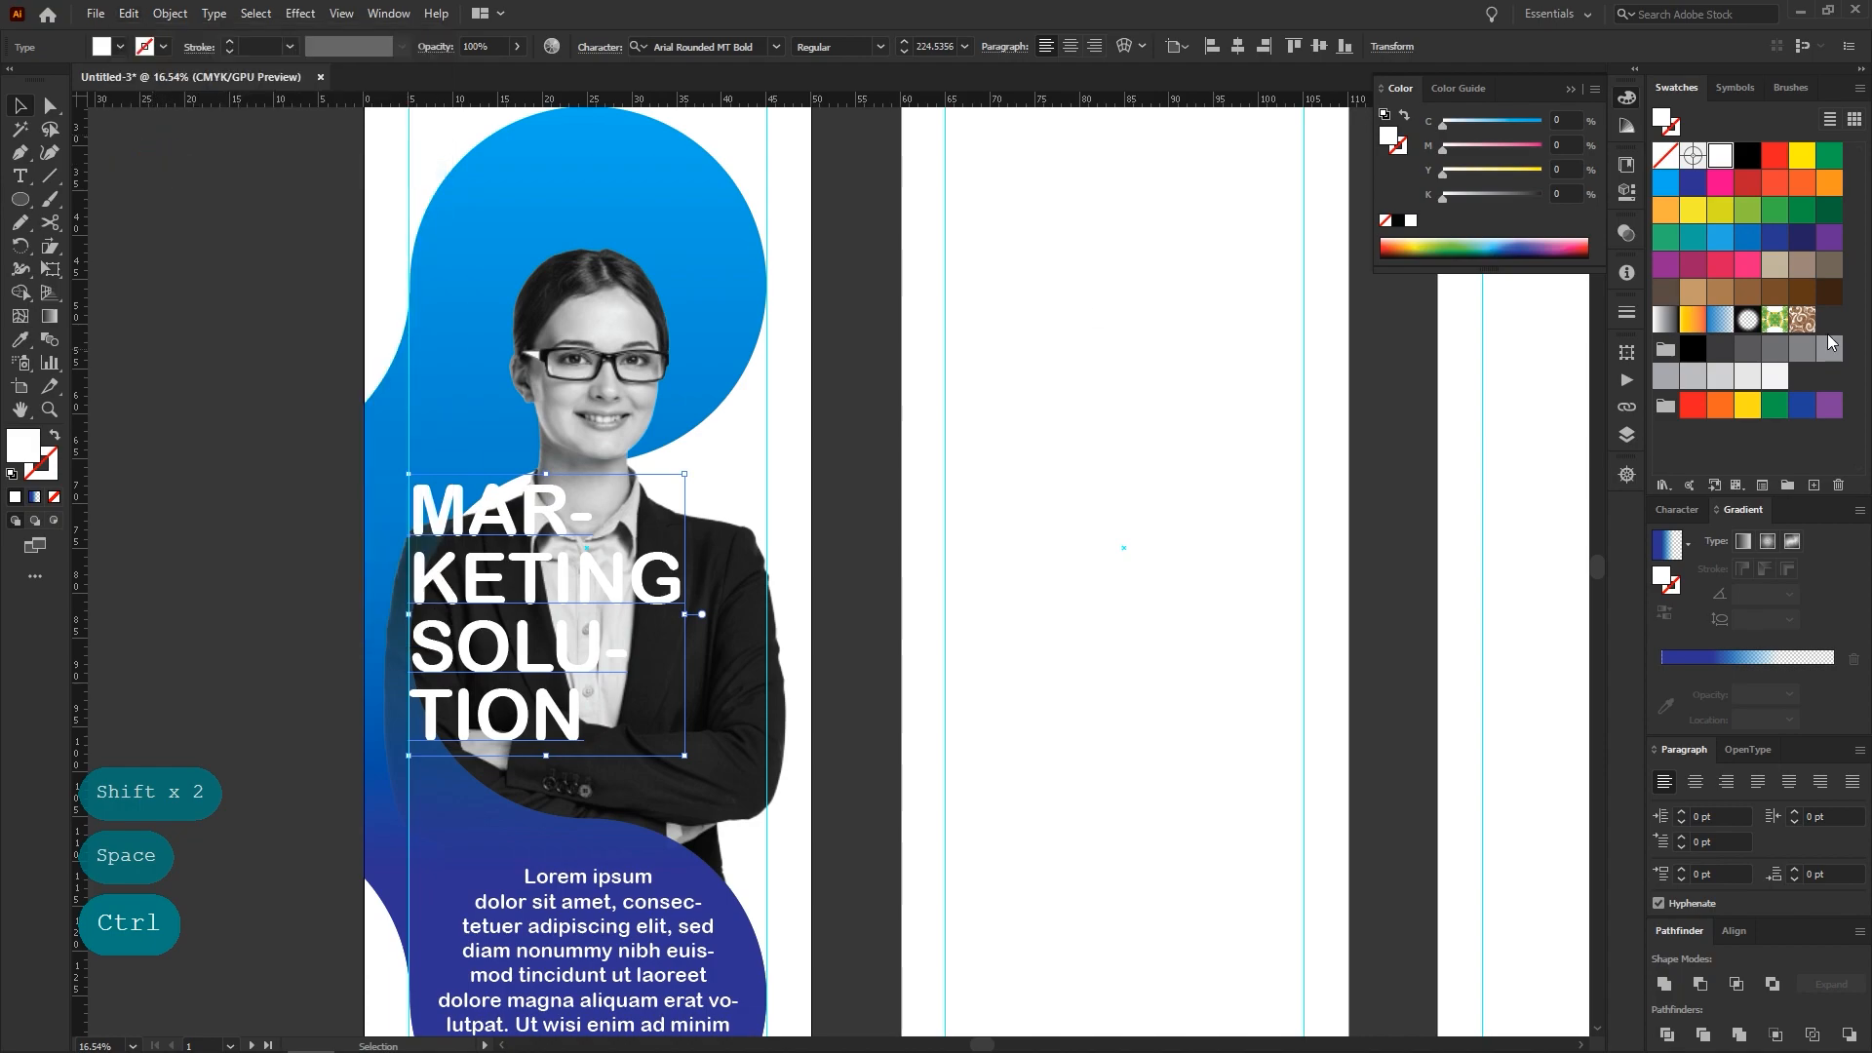
Fill the rear headline copy with 90% black and nudge it slightly to the right as a shadow
{"action": "left_click", "coordinate": [1721, 349]}
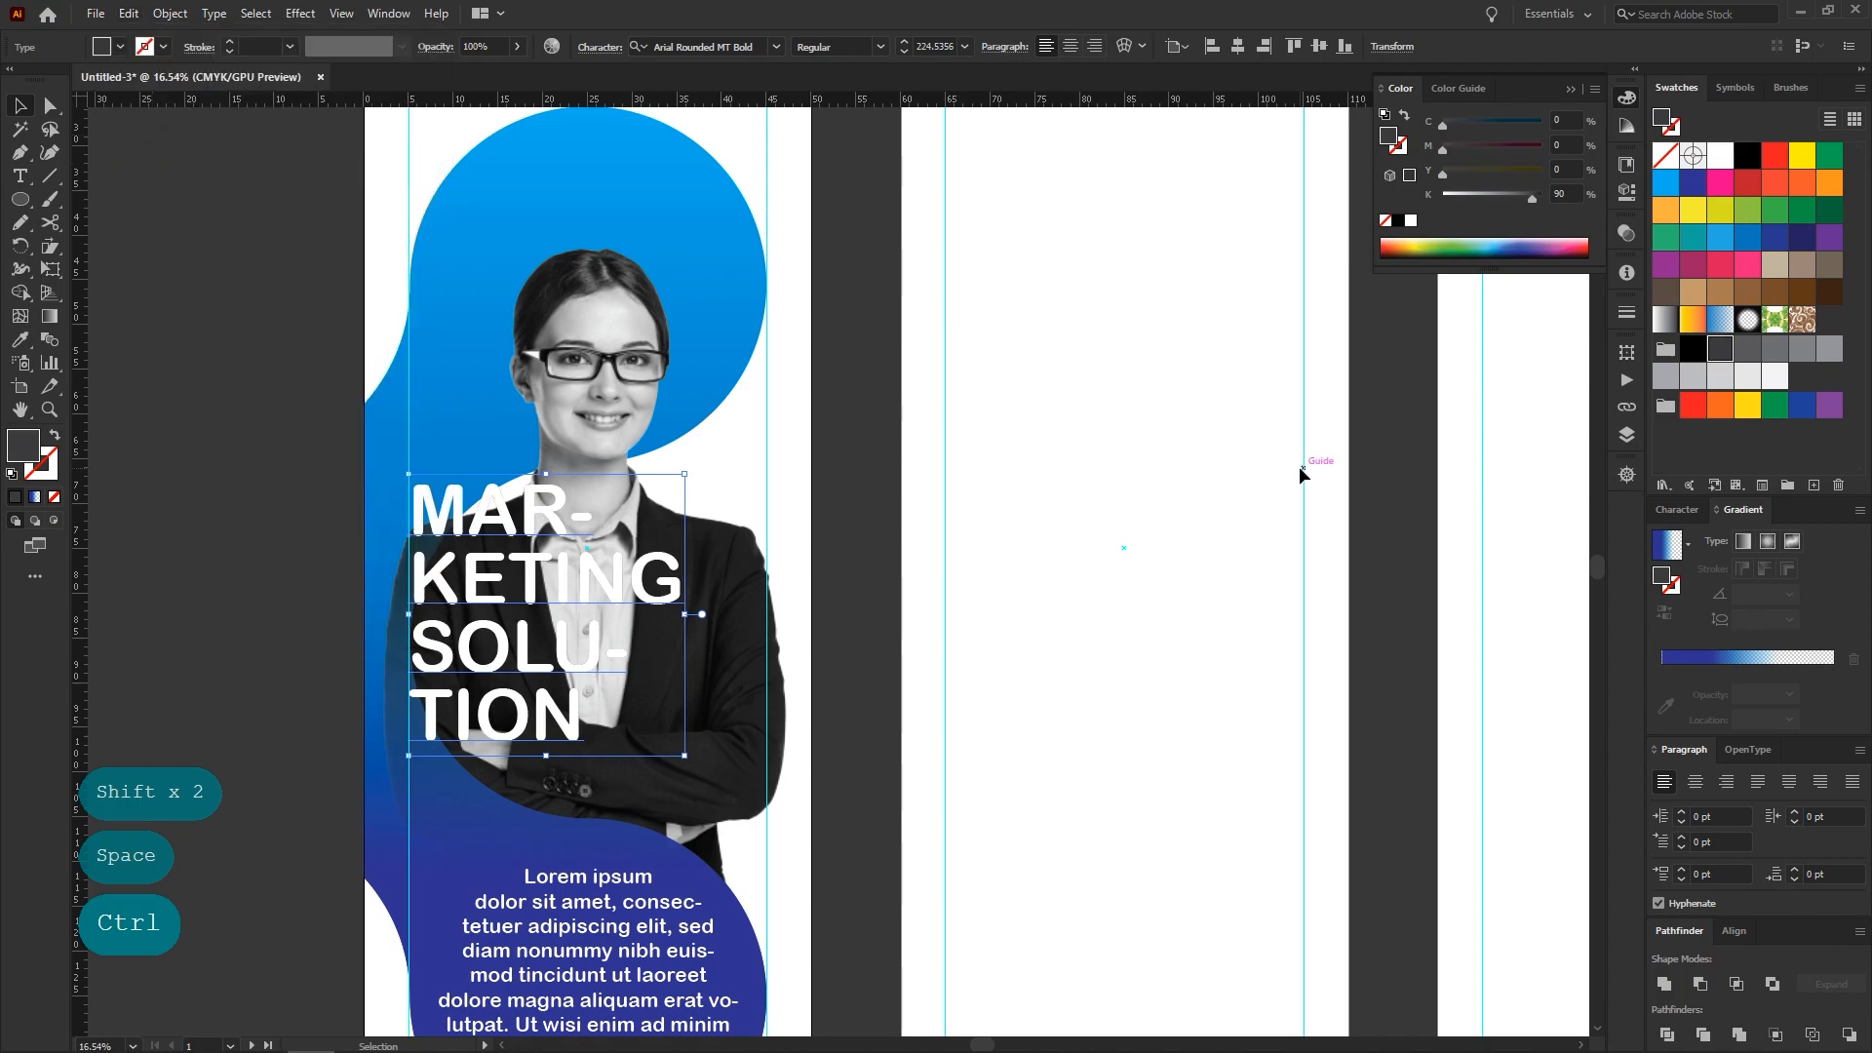
{"action": "key", "text": "Right"}
{"action": "key", "text": "Right"}
{"action": "key", "text": "Right"}
{"action": "key", "text": "Right"}
{"action": "key", "text": "Right"}
{"action": "key", "text": "Right"}
{"action": "key", "text": "Right"}
{"action": "key", "text": "Right"}
{"action": "key", "text": "Right"}
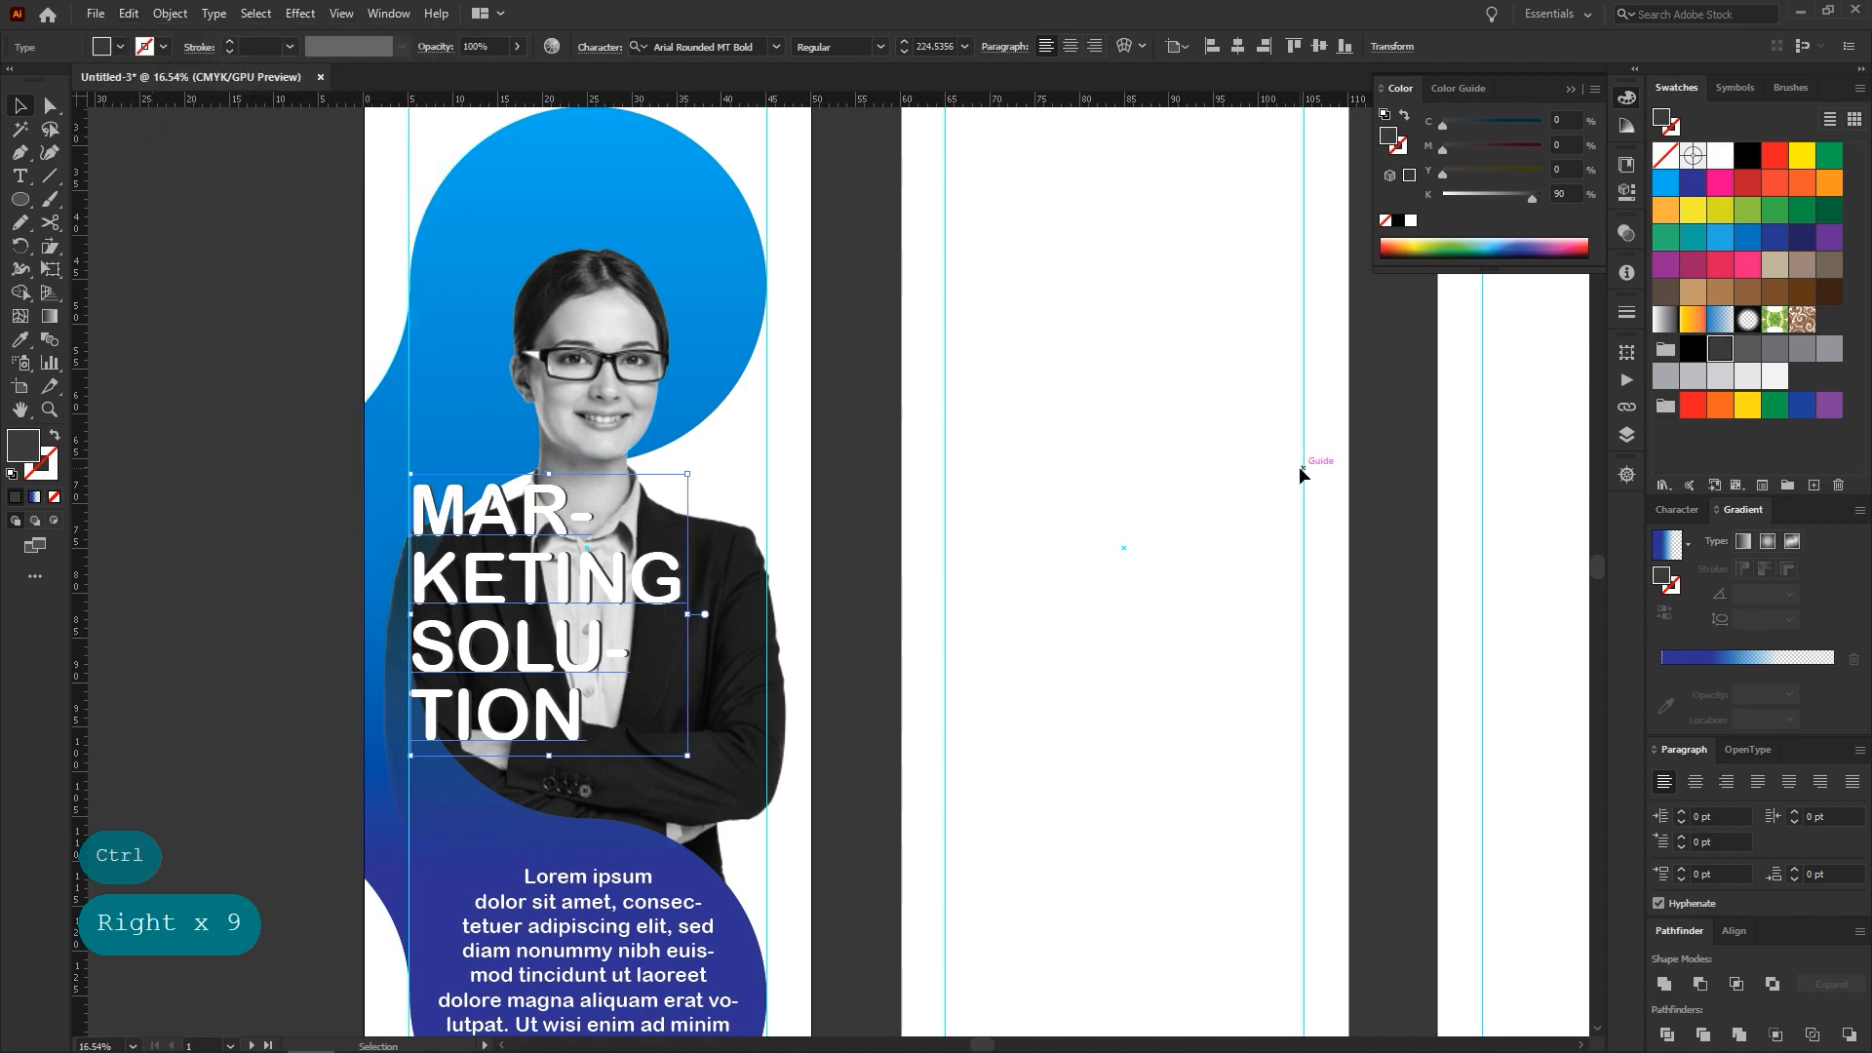
{"action": "key", "text": "Right"}
{"action": "key", "text": "Right"}
{"action": "left_click", "coordinate": [930, 569]}
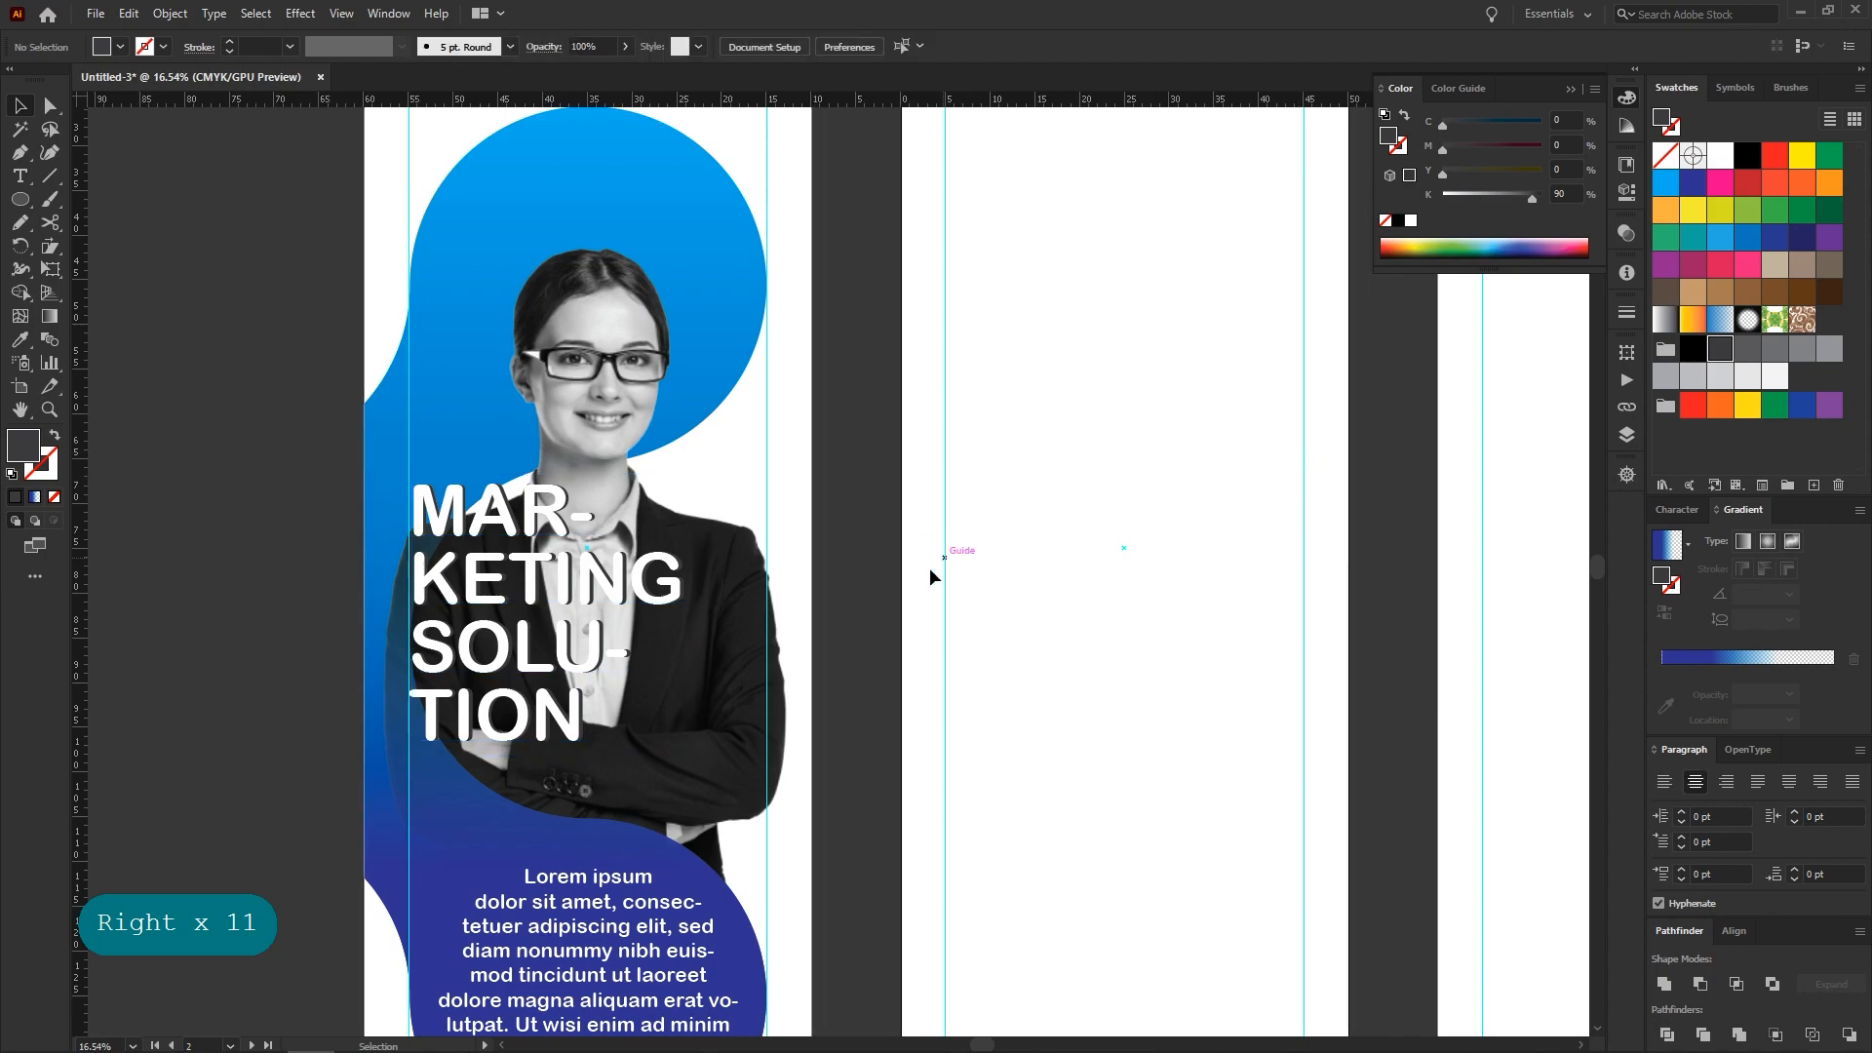
Draw a 50 × 150 cm rectangle covering the whole first artboard and send it behind all the artwork
{"action": "left_click_drag", "start_coordinate": [917, 594], "coordinate": [756, 594]}
{"action": "left_click_drag", "start_coordinate": [909, 614], "coordinate": [802, 619]}
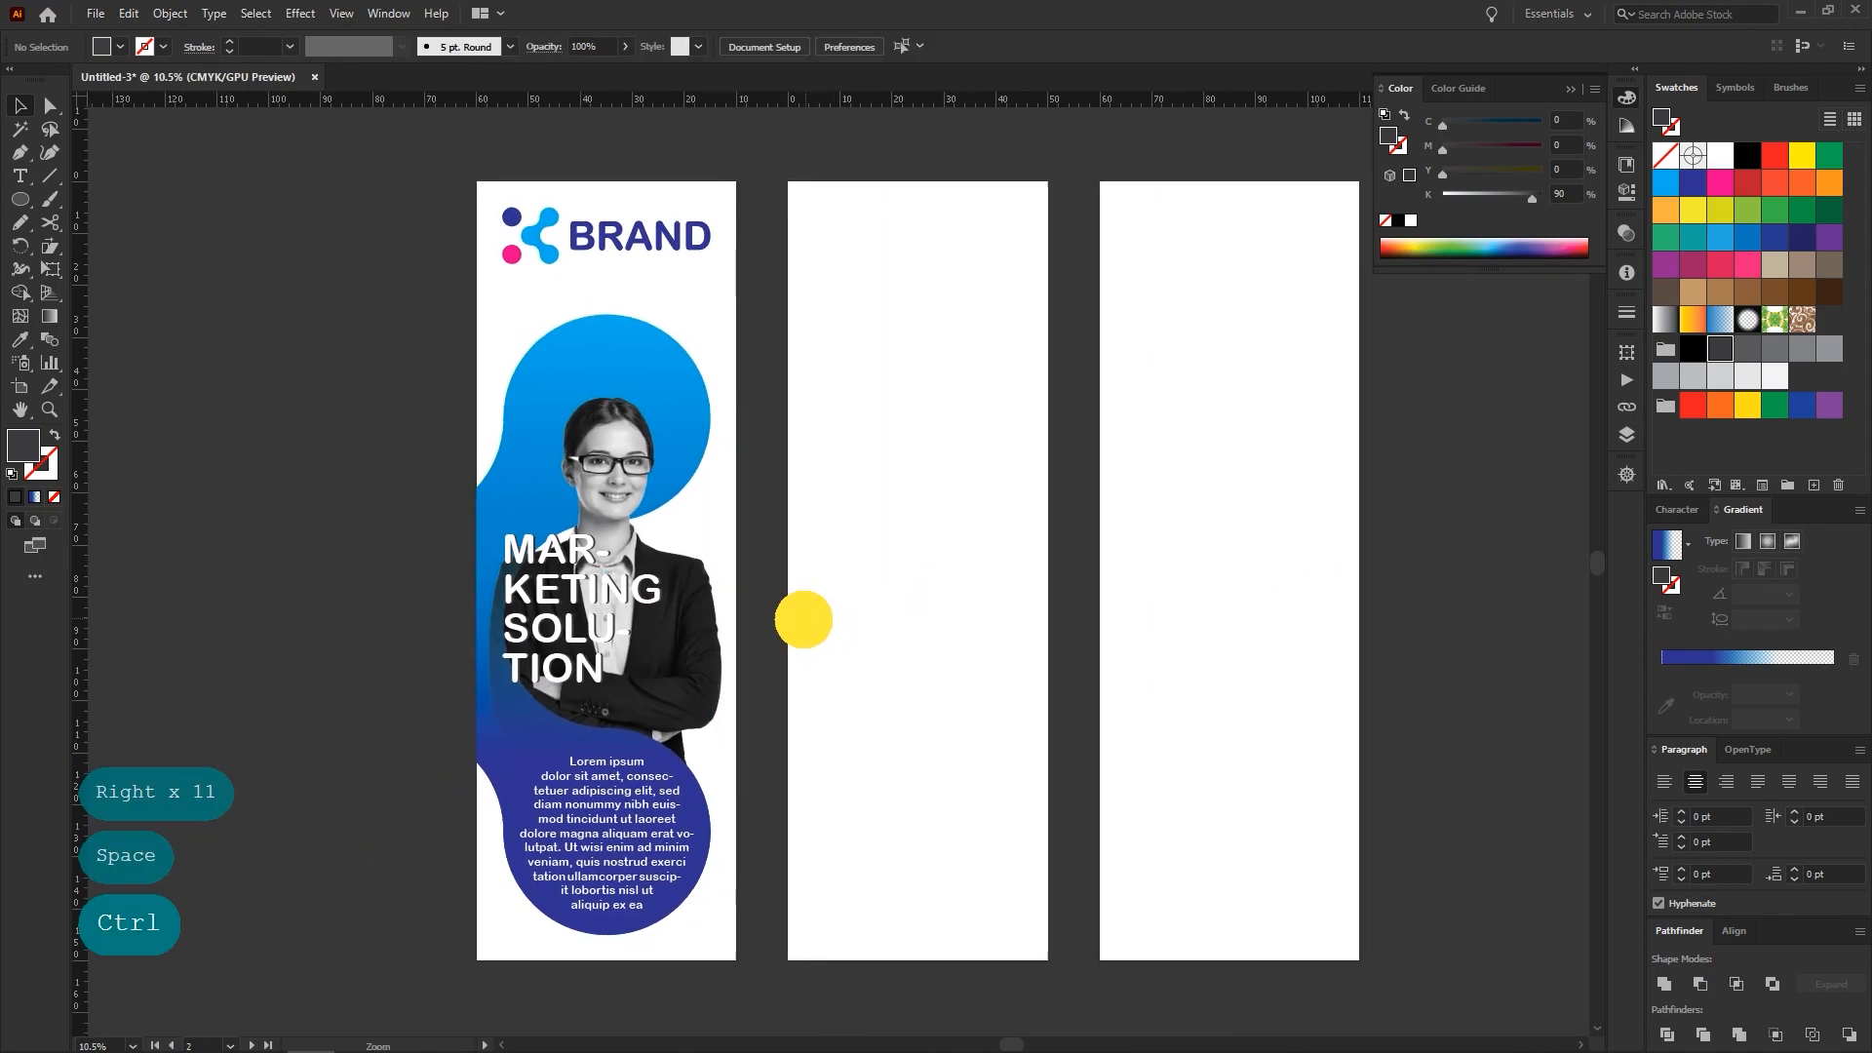
{"action": "left_click_drag", "start_coordinate": [16, 204], "coordinate": [58, 185]}
{"action": "left_click_drag", "start_coordinate": [478, 184], "coordinate": [737, 960]}
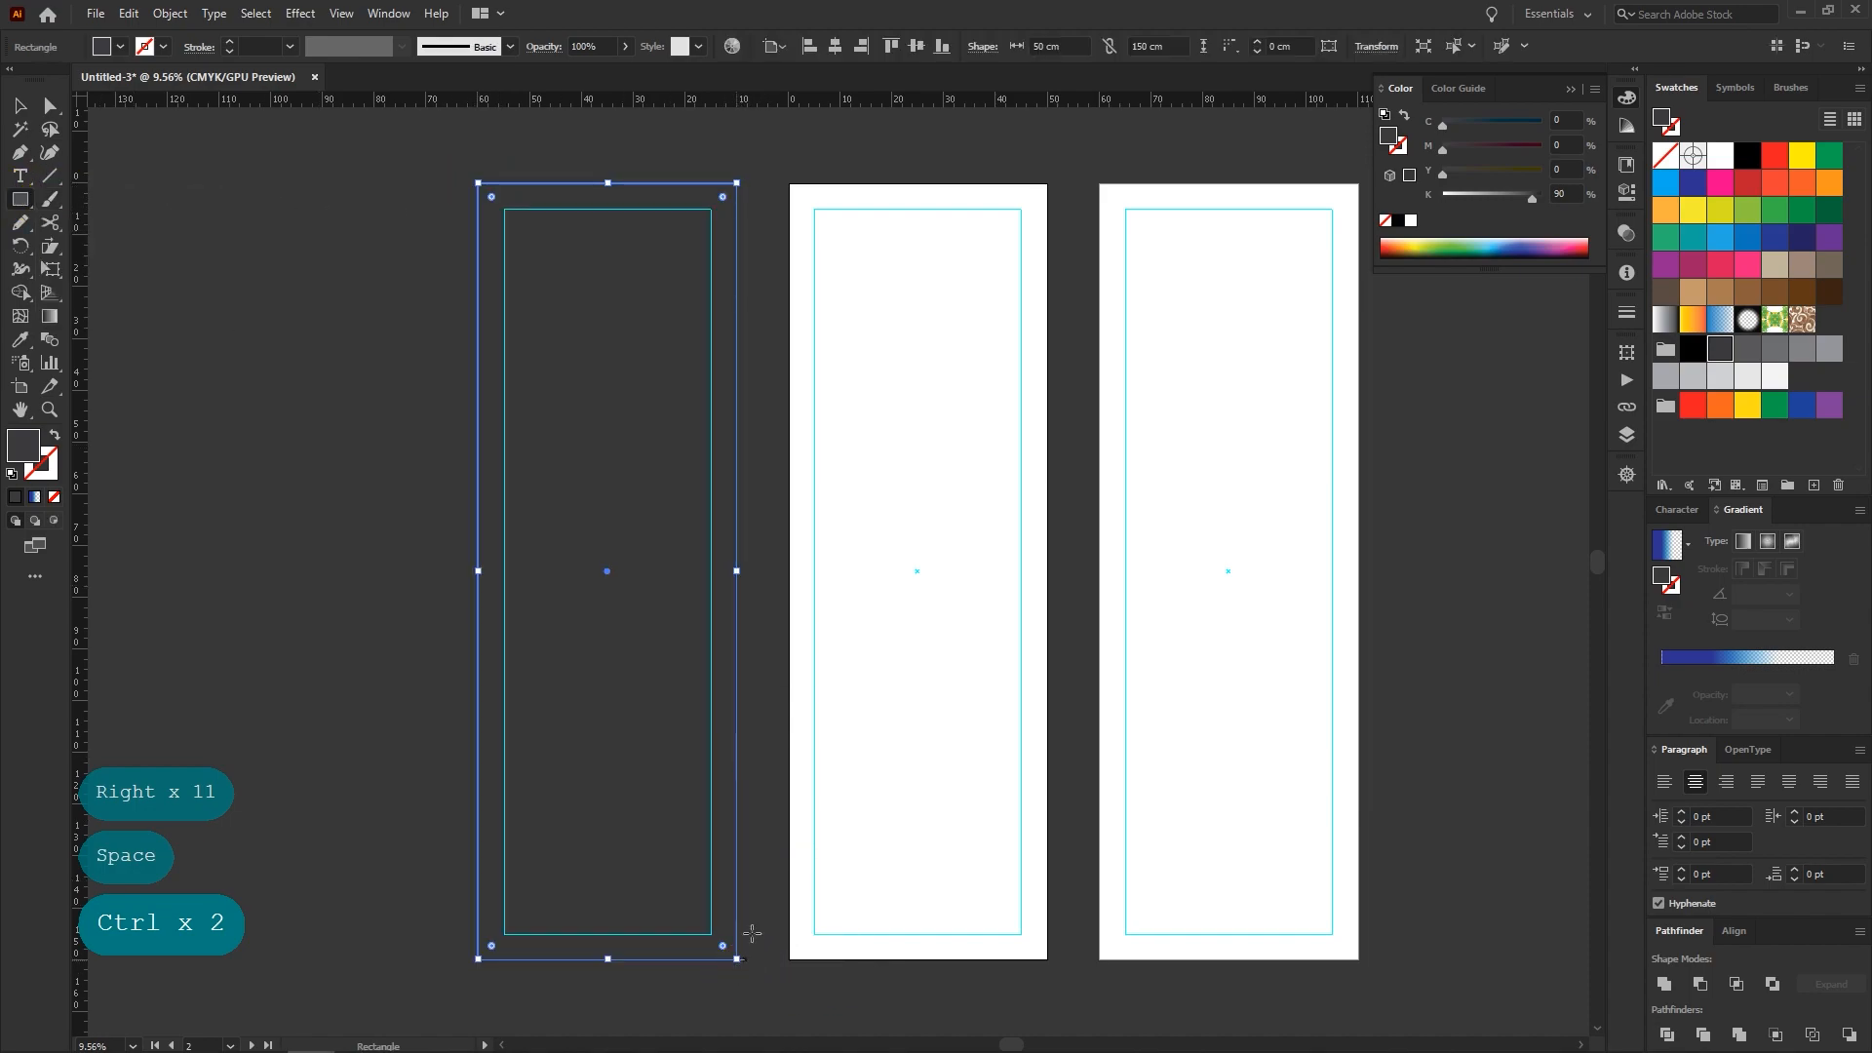
{"action": "left_click", "coordinate": [19, 105]}
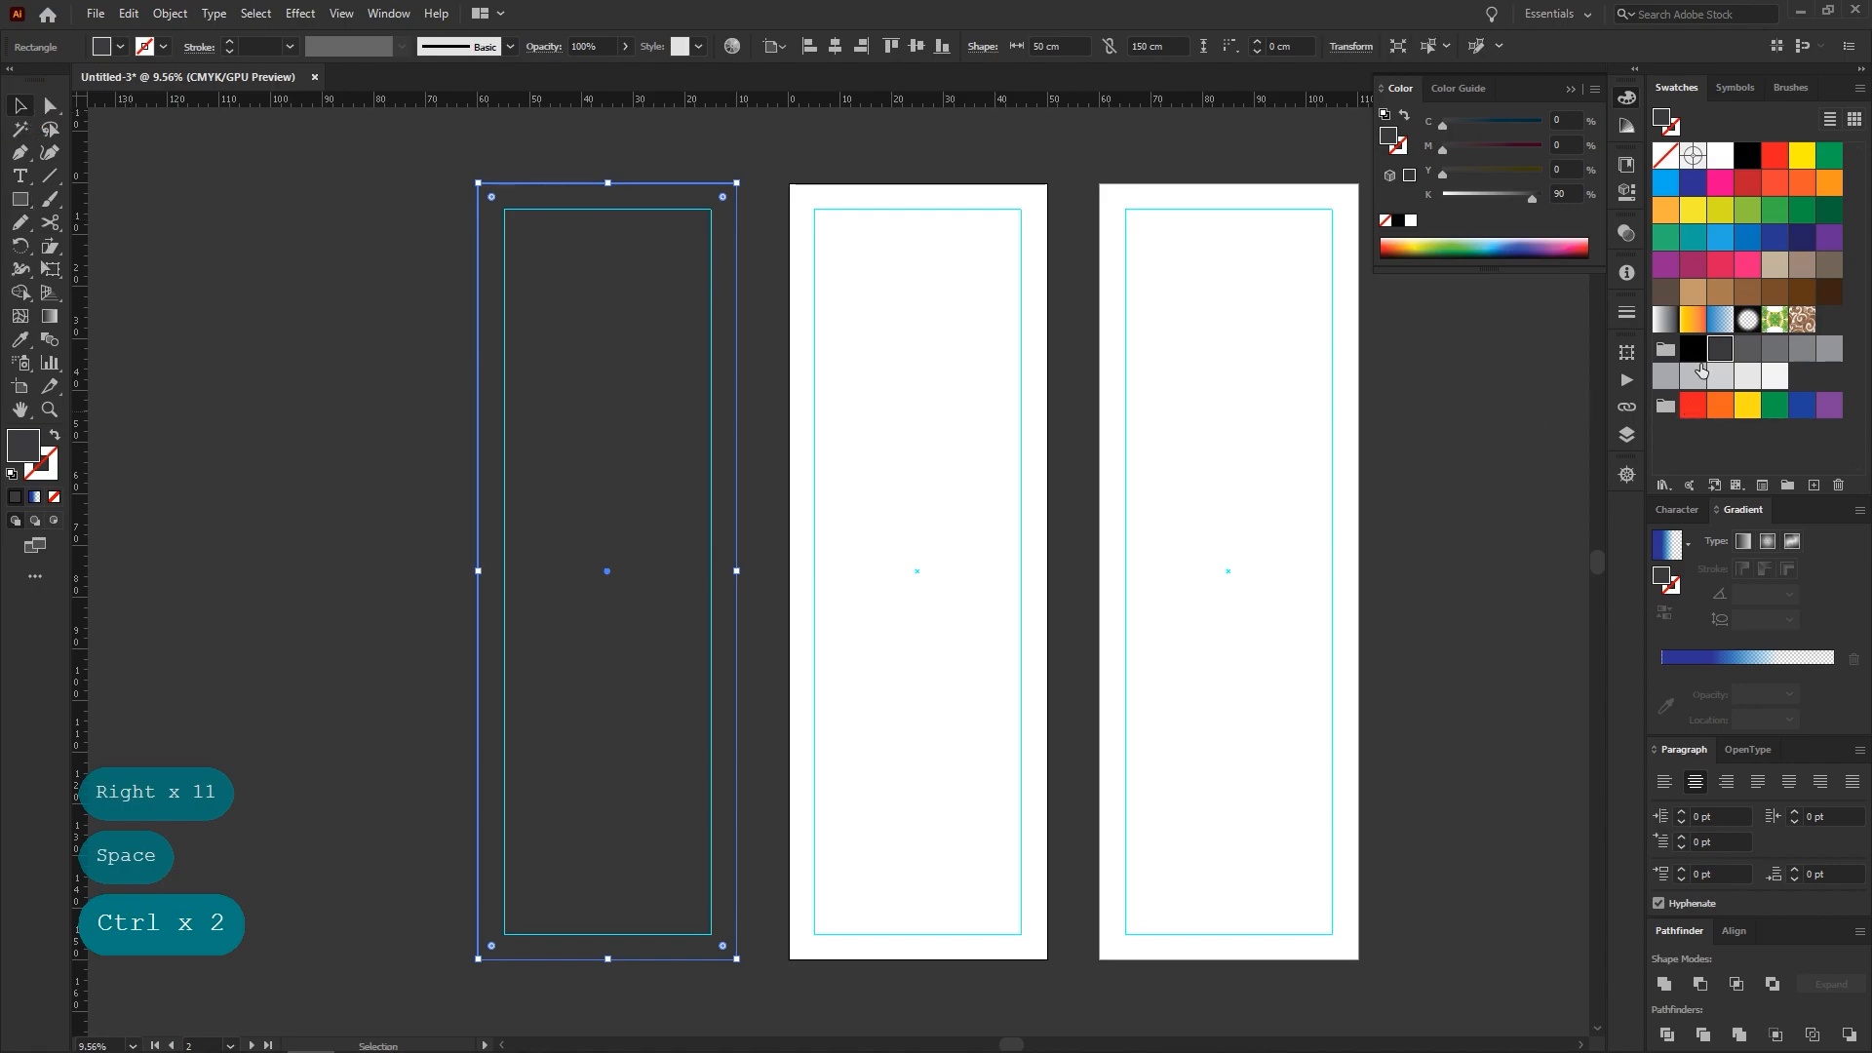
{"action": "right_click", "coordinate": [696, 390]}
{"action": "mouse_move", "coordinate": [837, 694]}
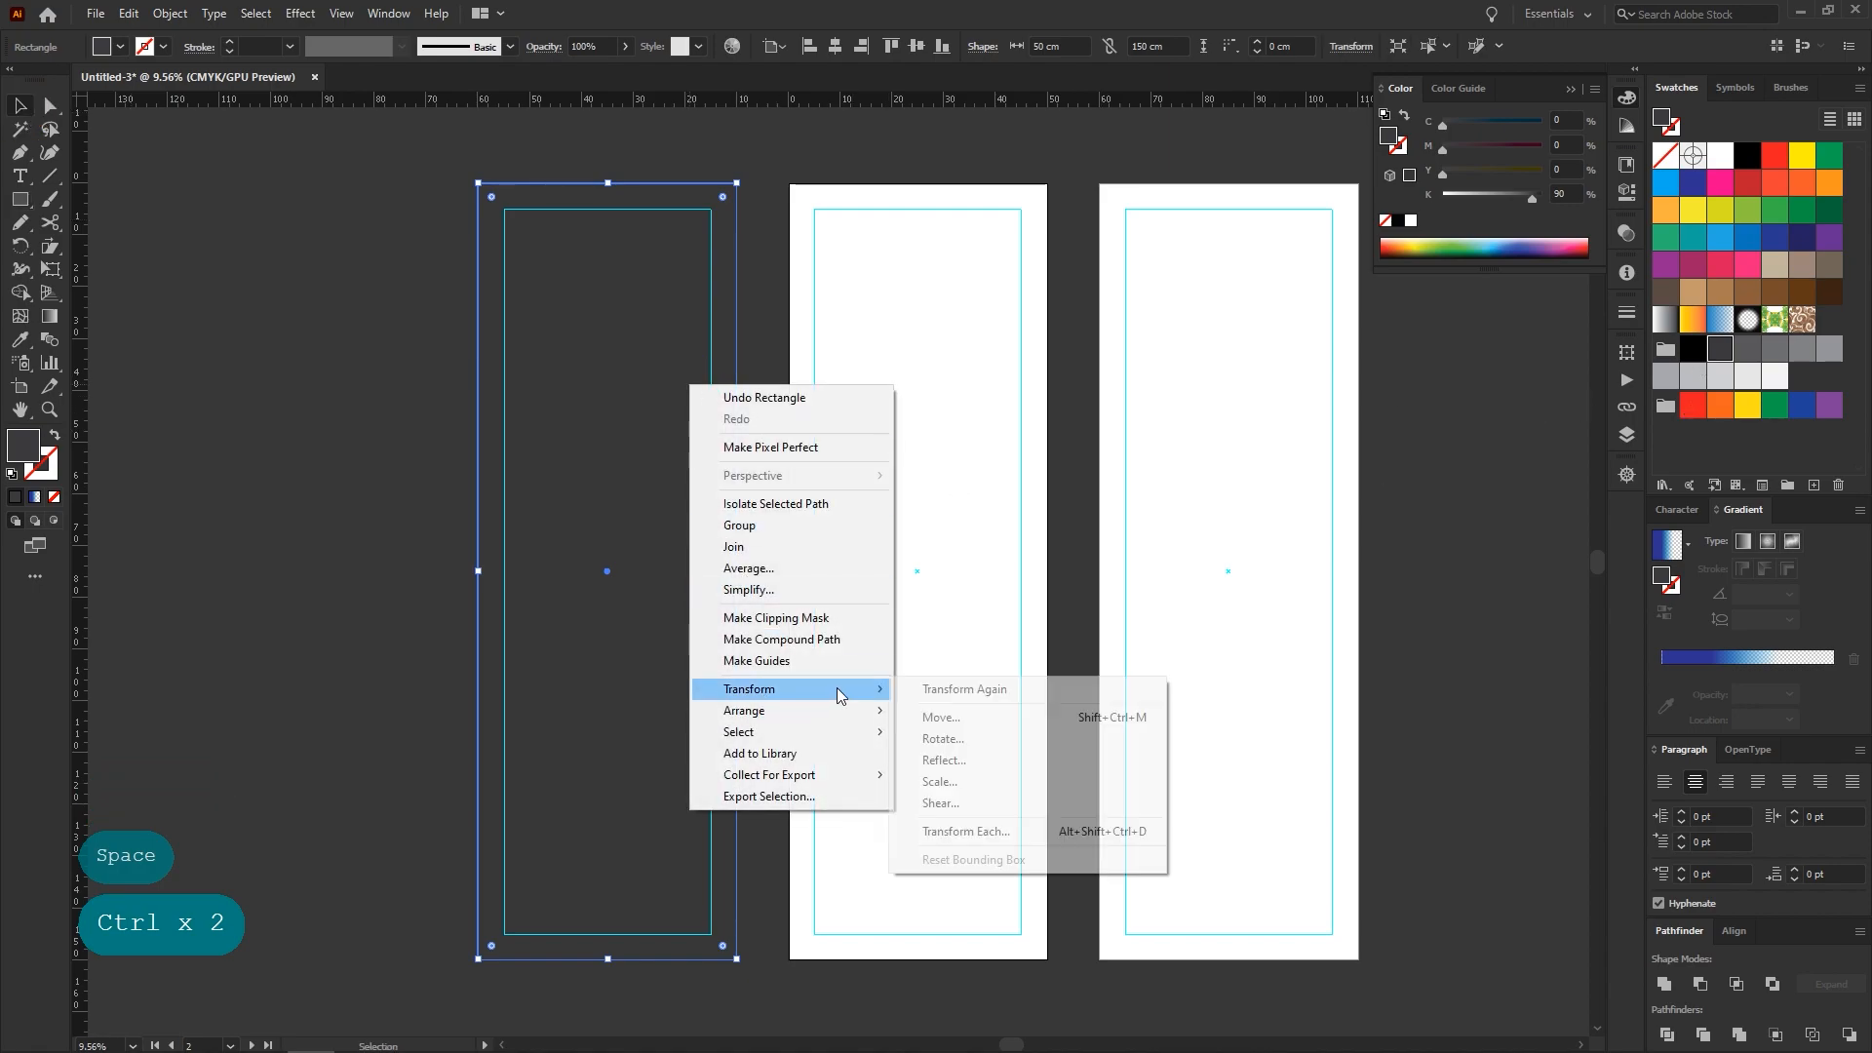
{"action": "left_click", "coordinate": [1000, 775]}
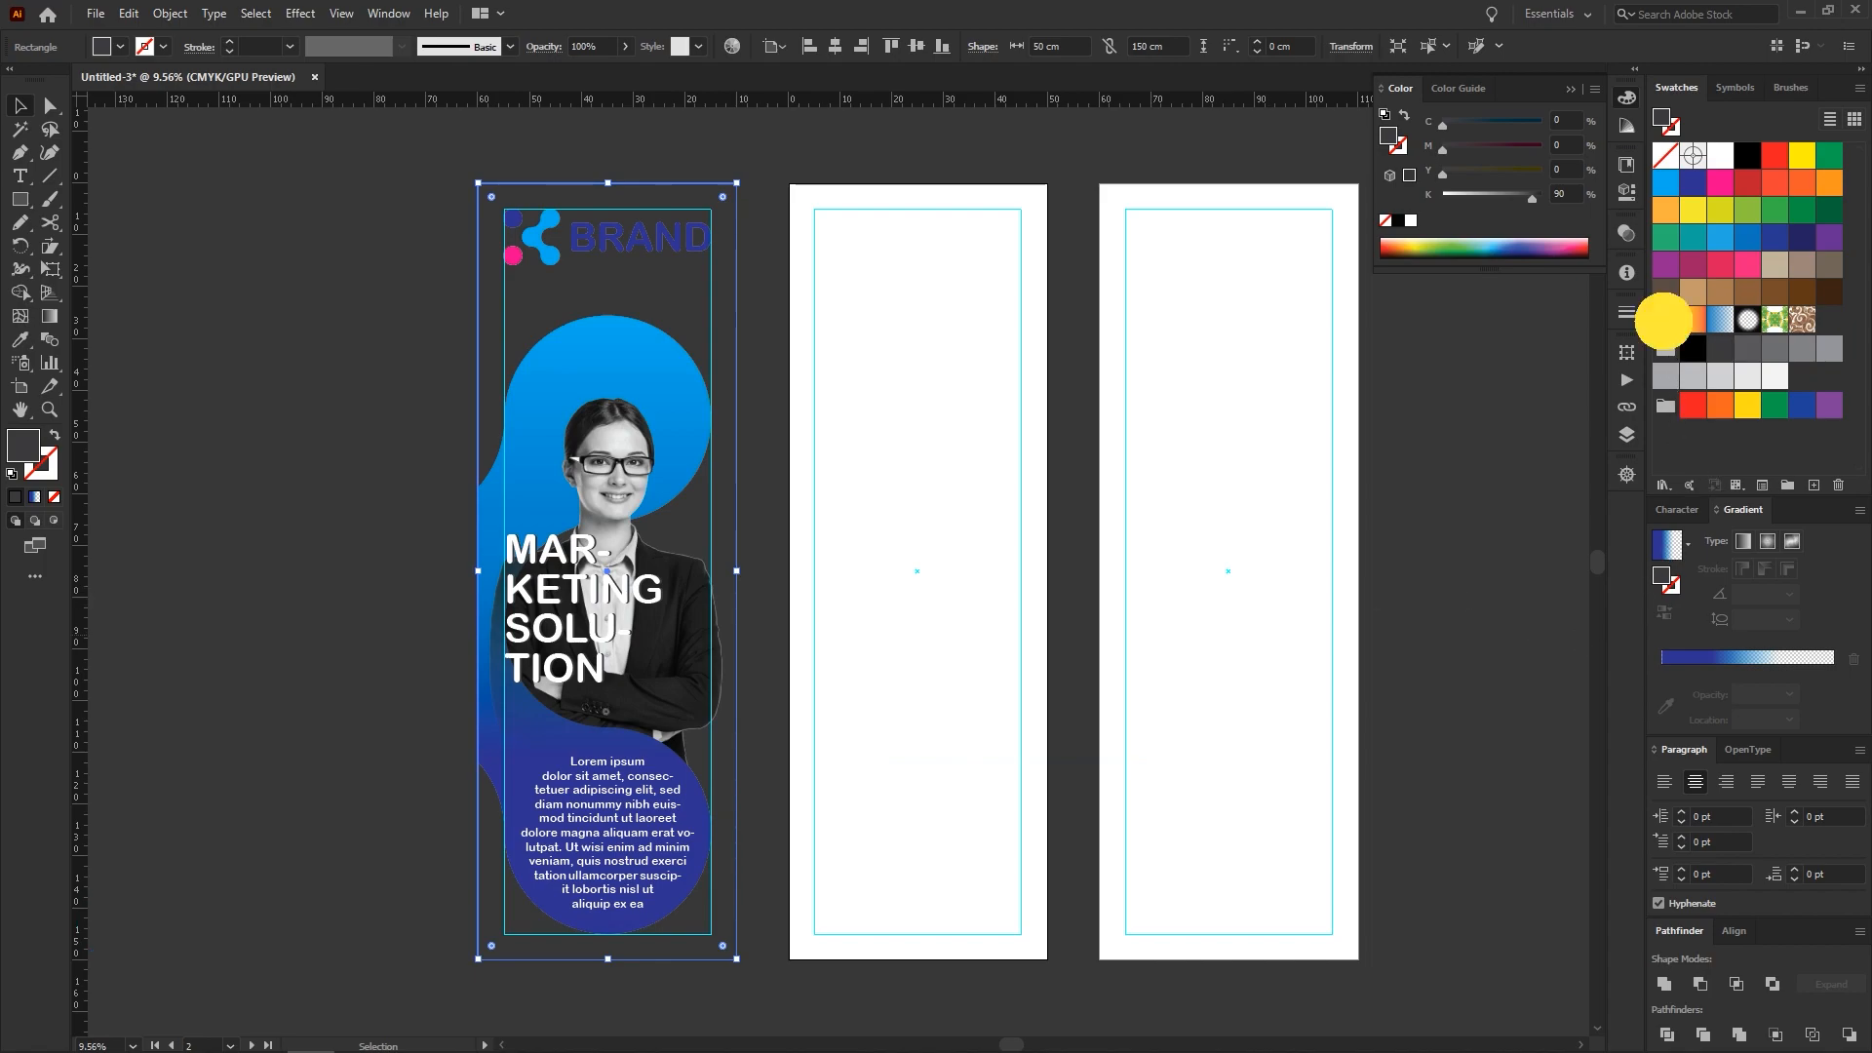
Fill the background rectangle with the White, Black gradient at a 90° angle and reverse it so white is at the top
{"action": "left_click", "coordinate": [1665, 318]}
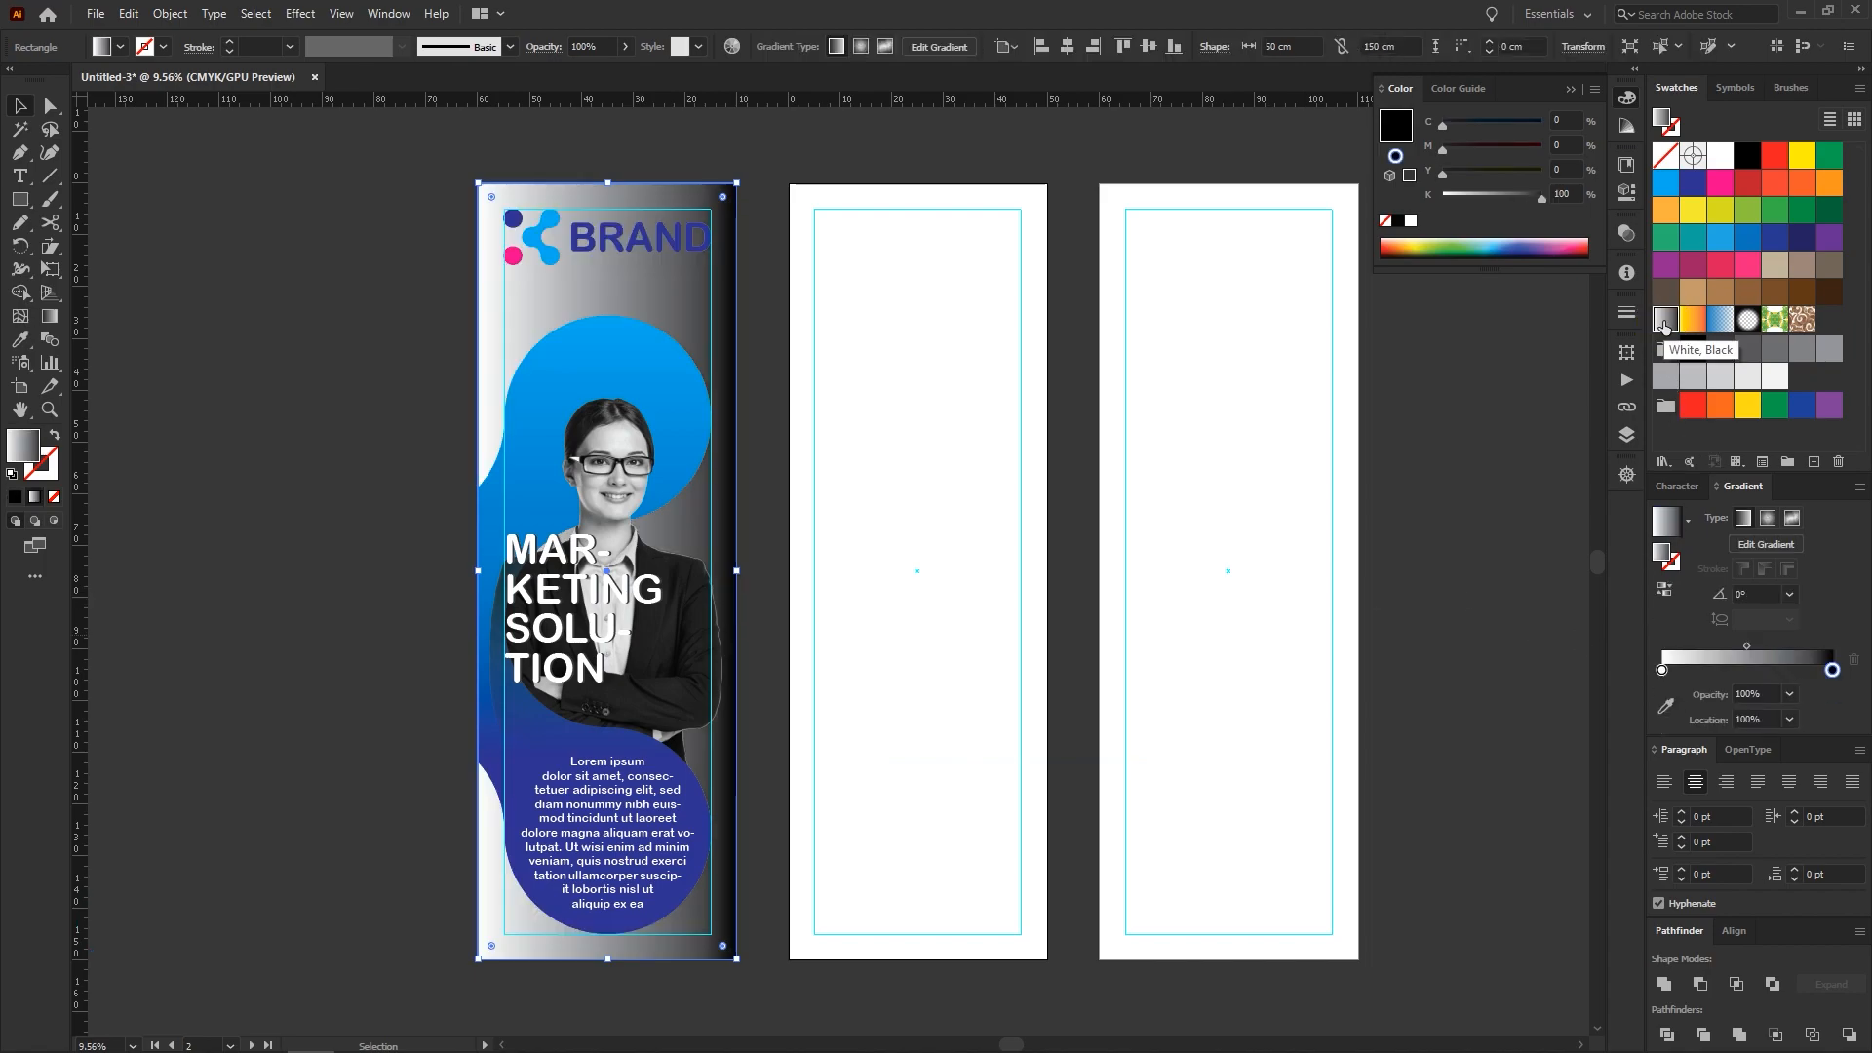
{"action": "left_click", "coordinate": [1790, 594]}
{"action": "left_click", "coordinate": [1819, 705]}
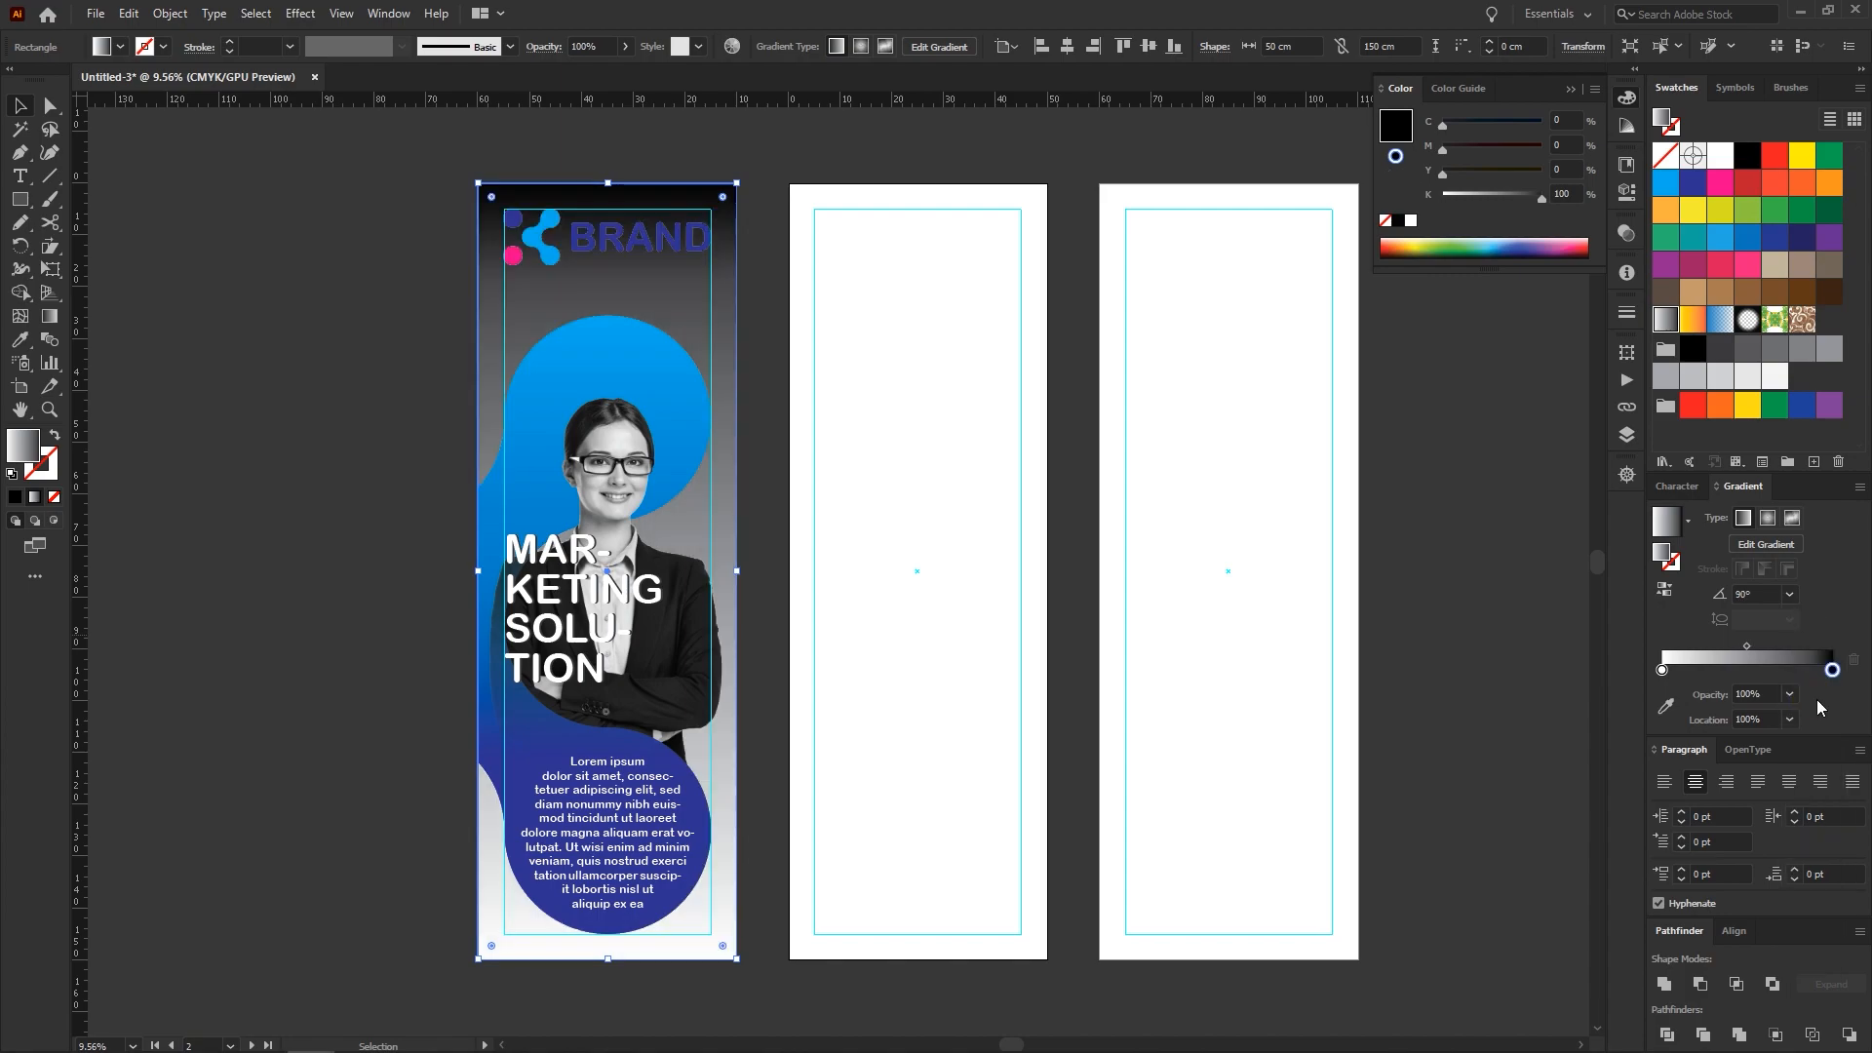
{"action": "left_click", "coordinate": [1665, 589]}
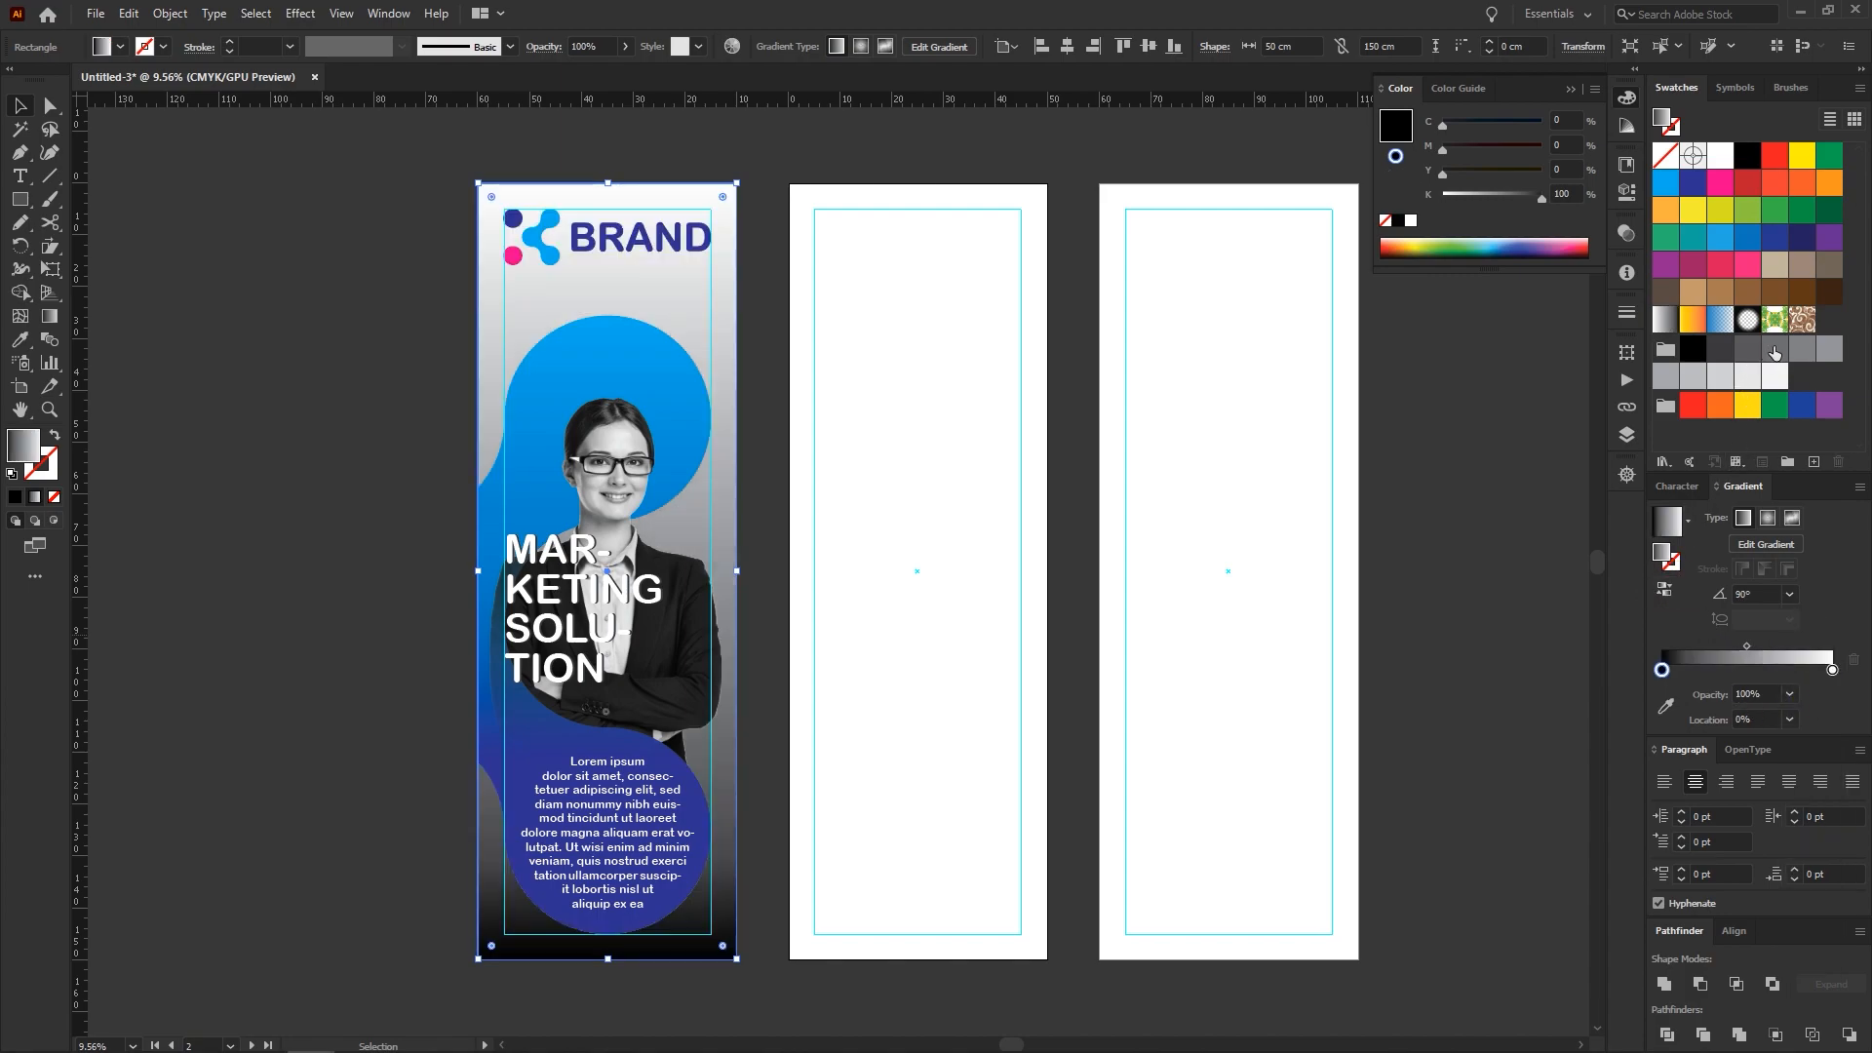
Lighten the background gradient's black stop to 50% grey
{"action": "left_click_drag", "start_coordinate": [1775, 353], "coordinate": [1664, 671]}
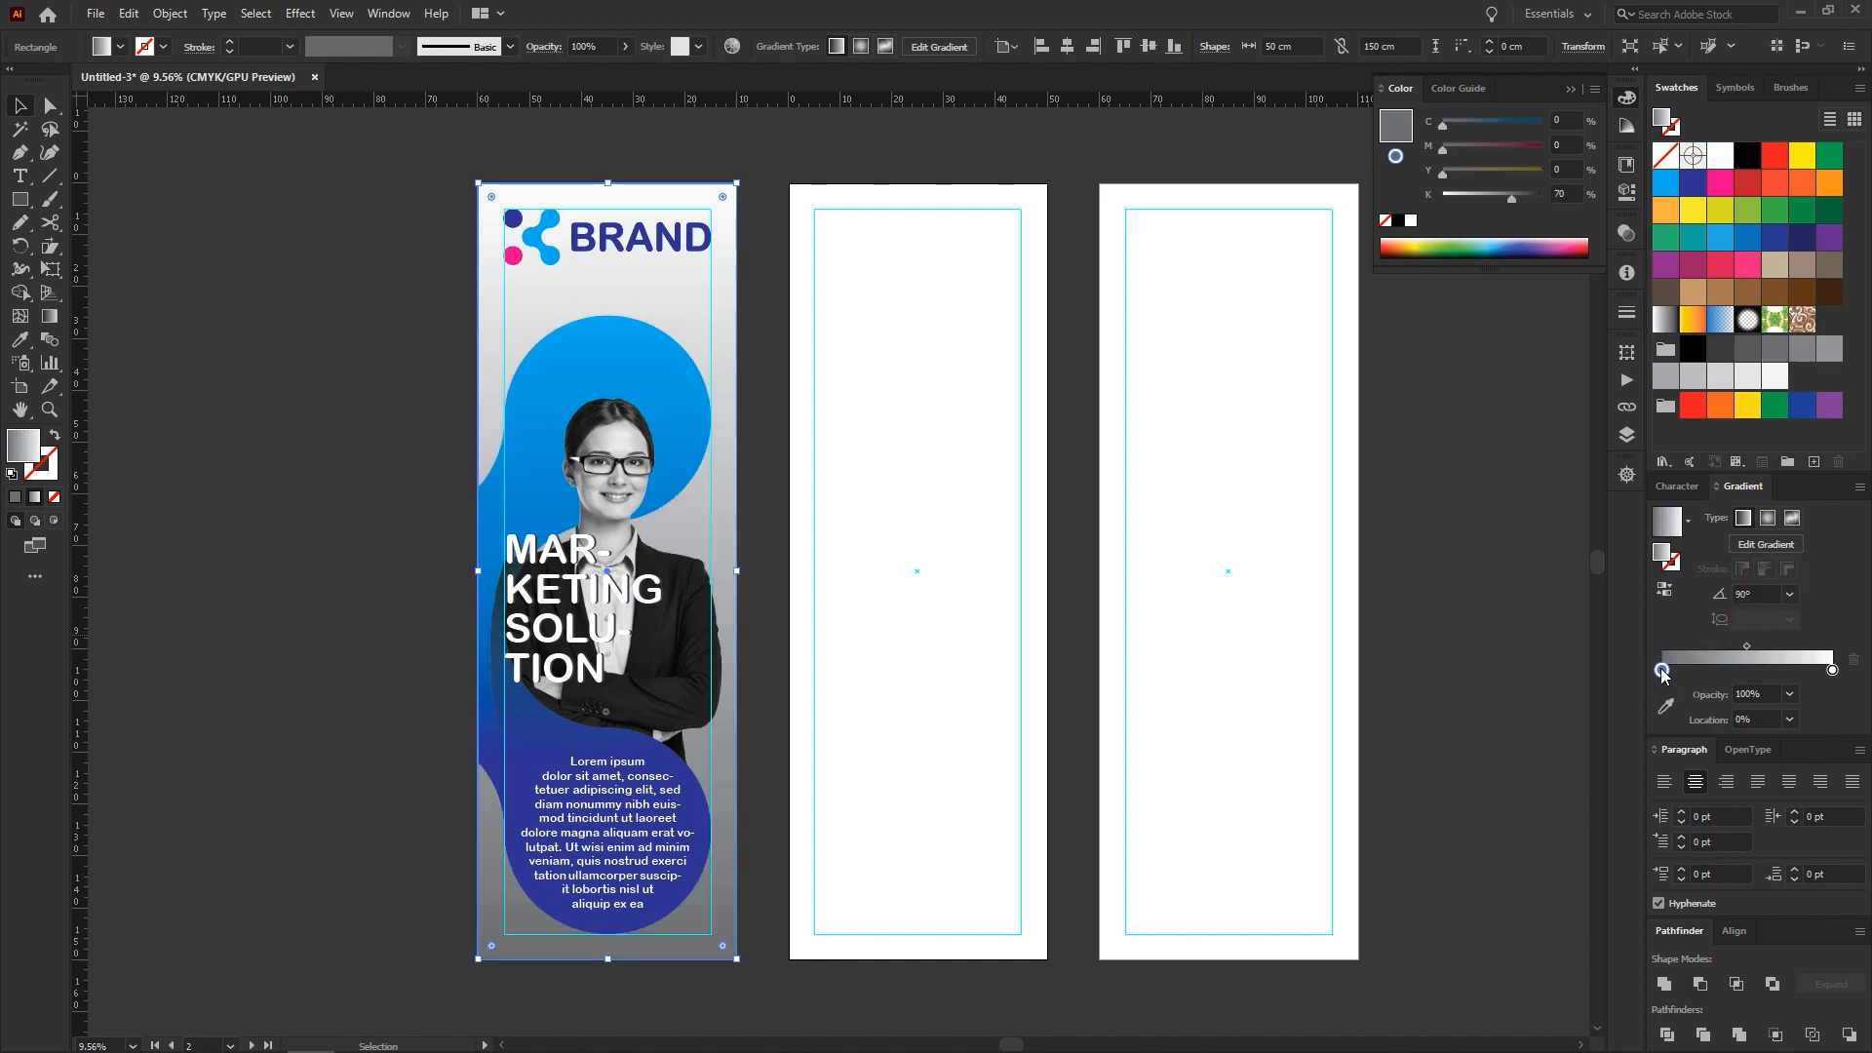
{"action": "left_click_drag", "start_coordinate": [1830, 346], "coordinate": [1664, 673]}
{"action": "left_click", "coordinate": [1001, 617]}
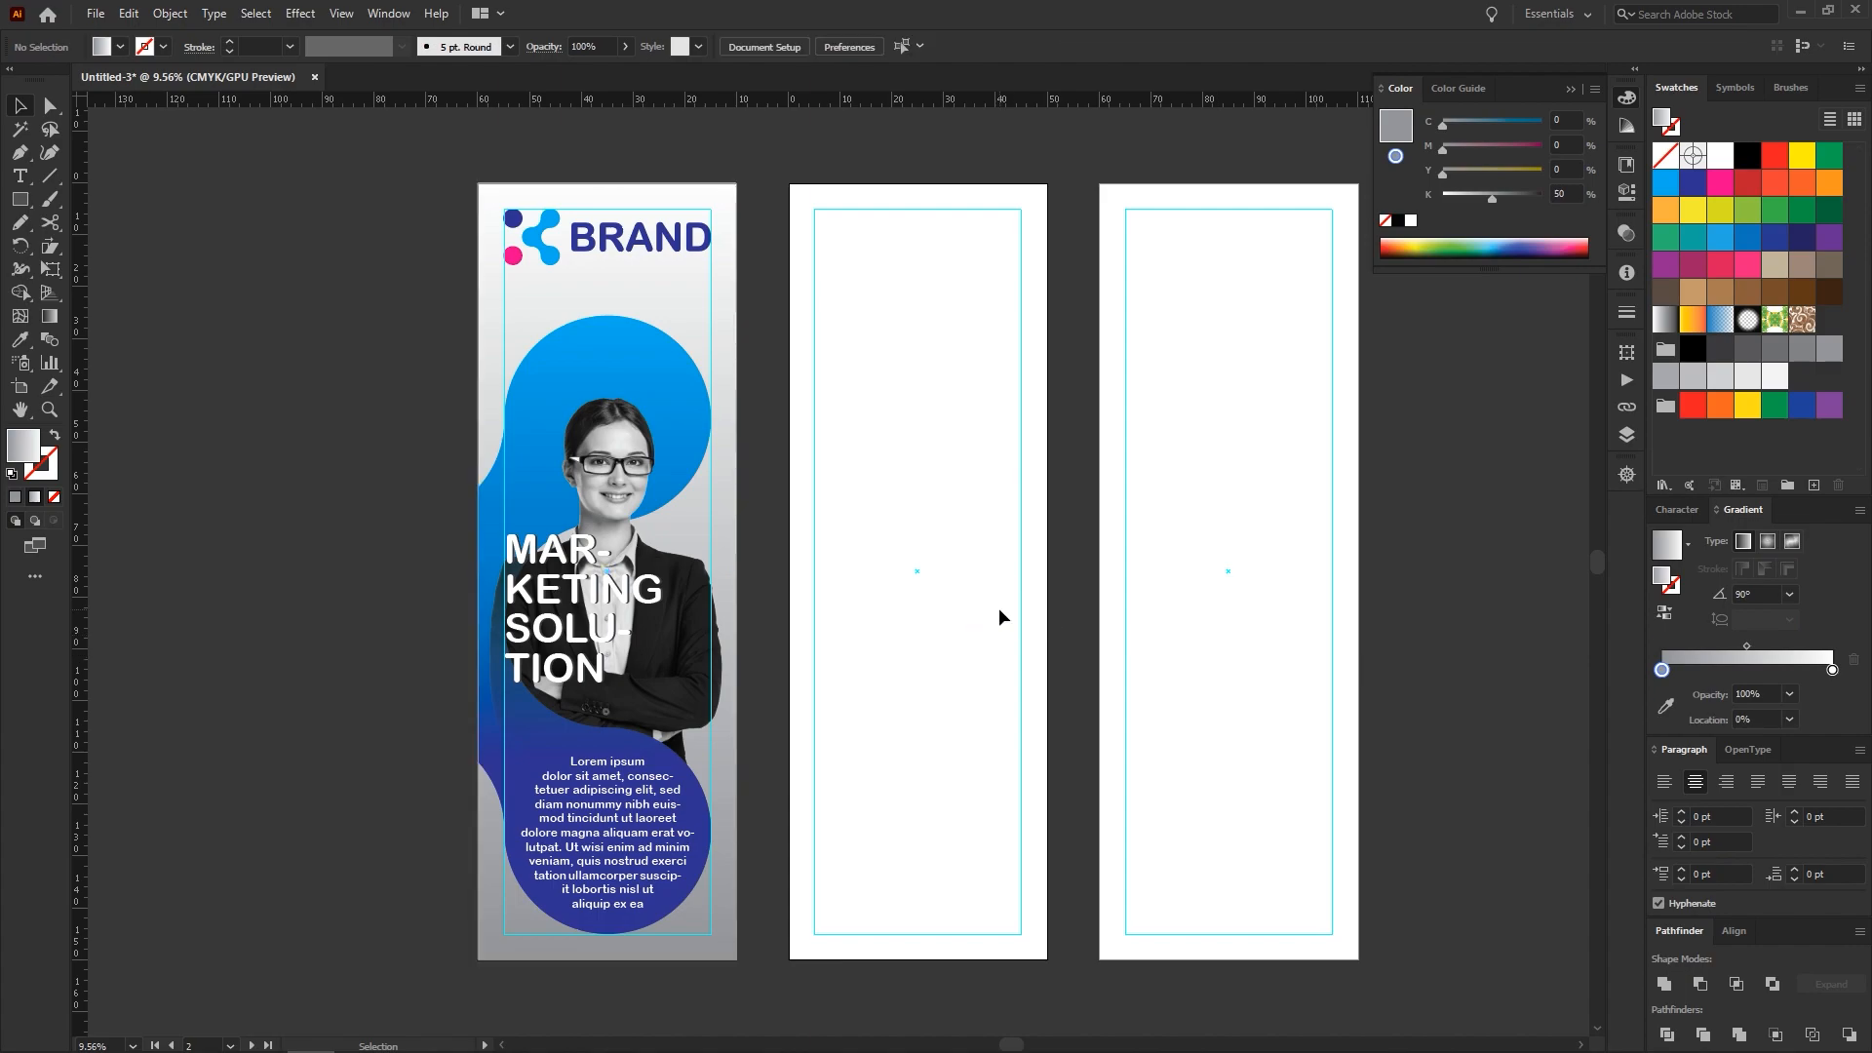
Move the white stop of the background rectangle's gradient to about the 73% location
{"action": "key", "text": "space"}
{"action": "left_click_drag", "start_coordinate": [861, 611], "coordinate": [846, 571]}
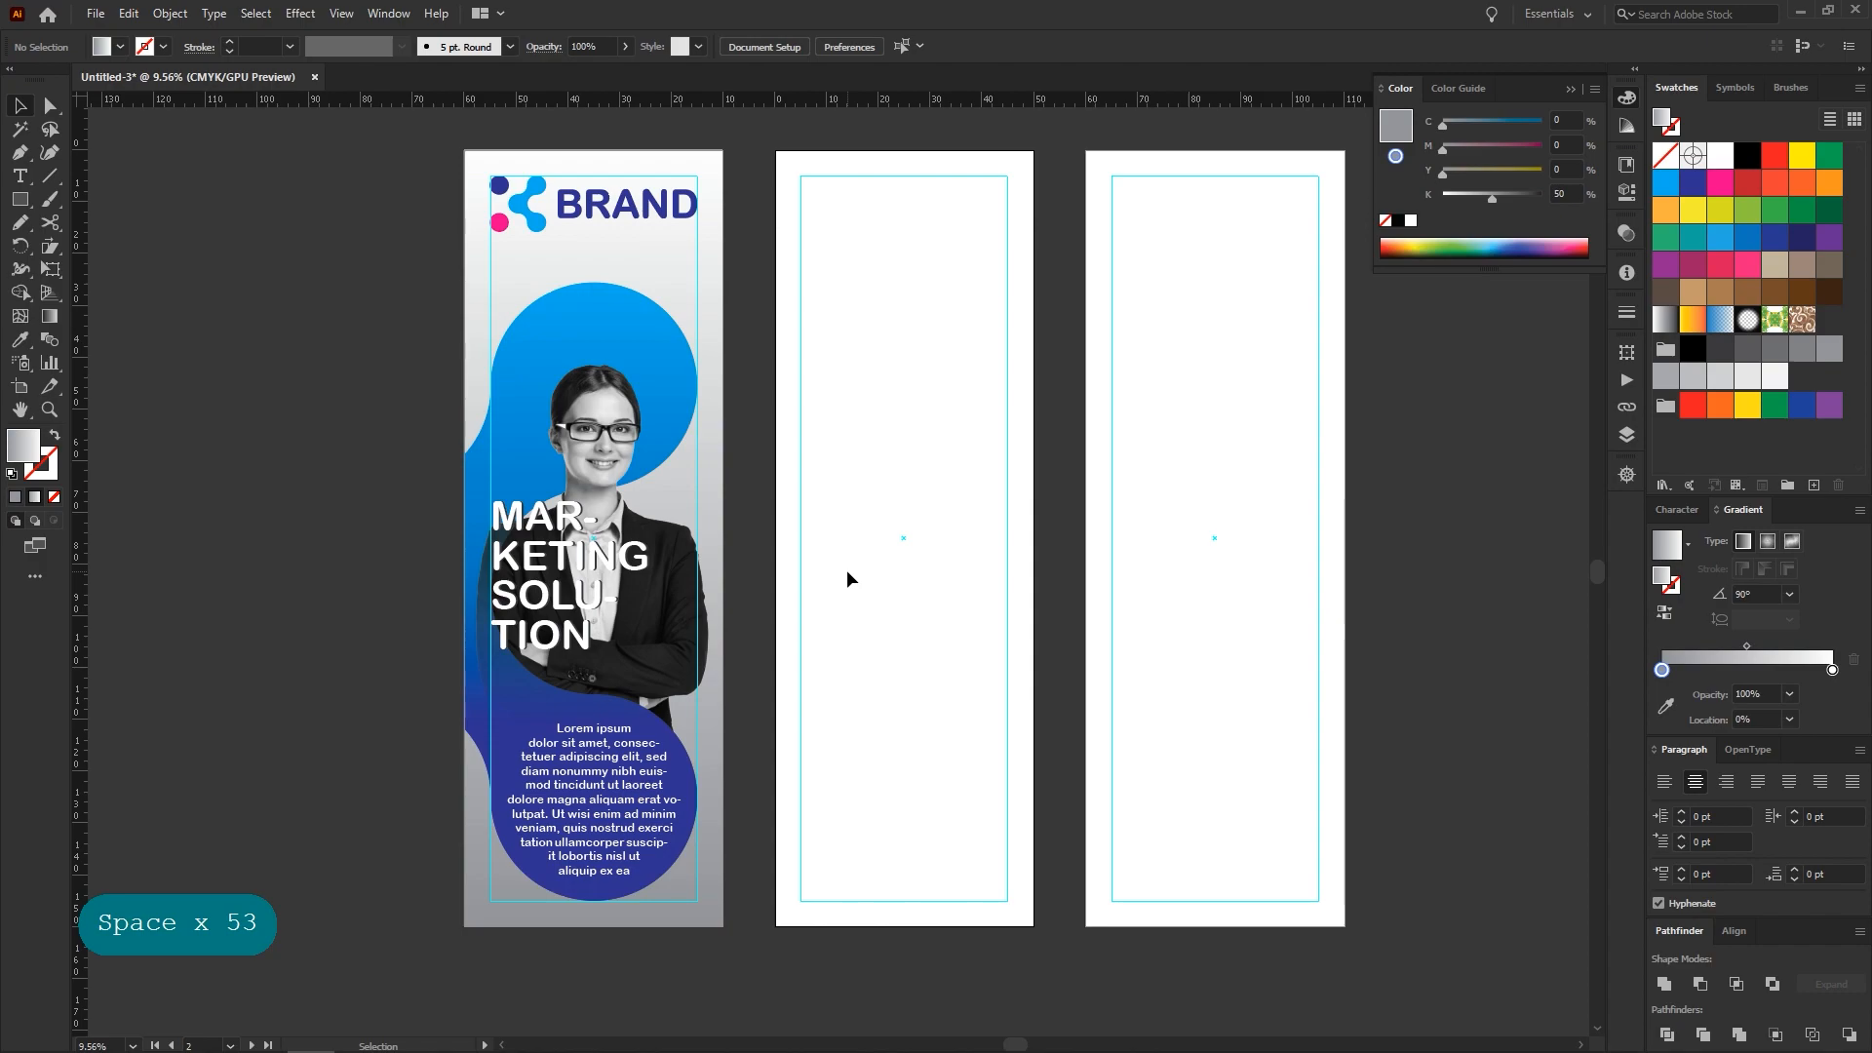
{"action": "left_click", "coordinate": [722, 466]}
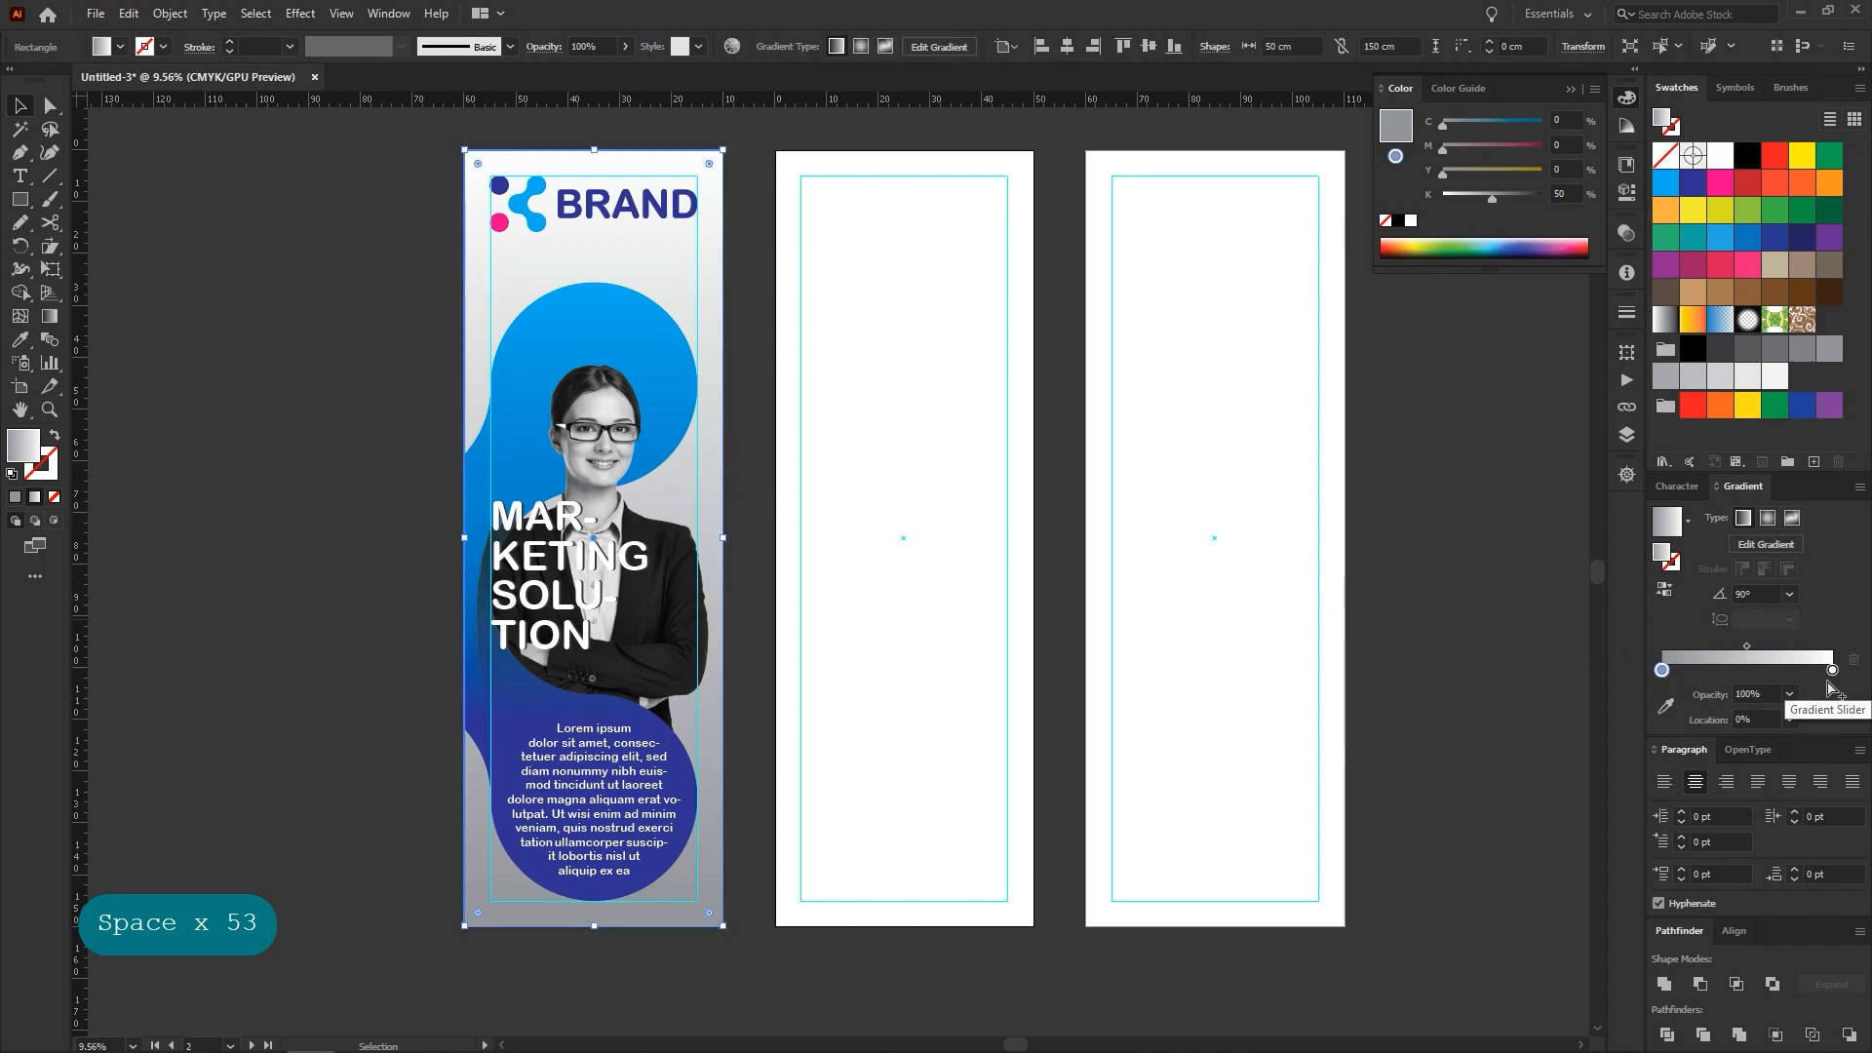
{"action": "left_click_drag", "start_coordinate": [1833, 671], "coordinate": [1786, 671]}
{"action": "left_click", "coordinate": [978, 582]}
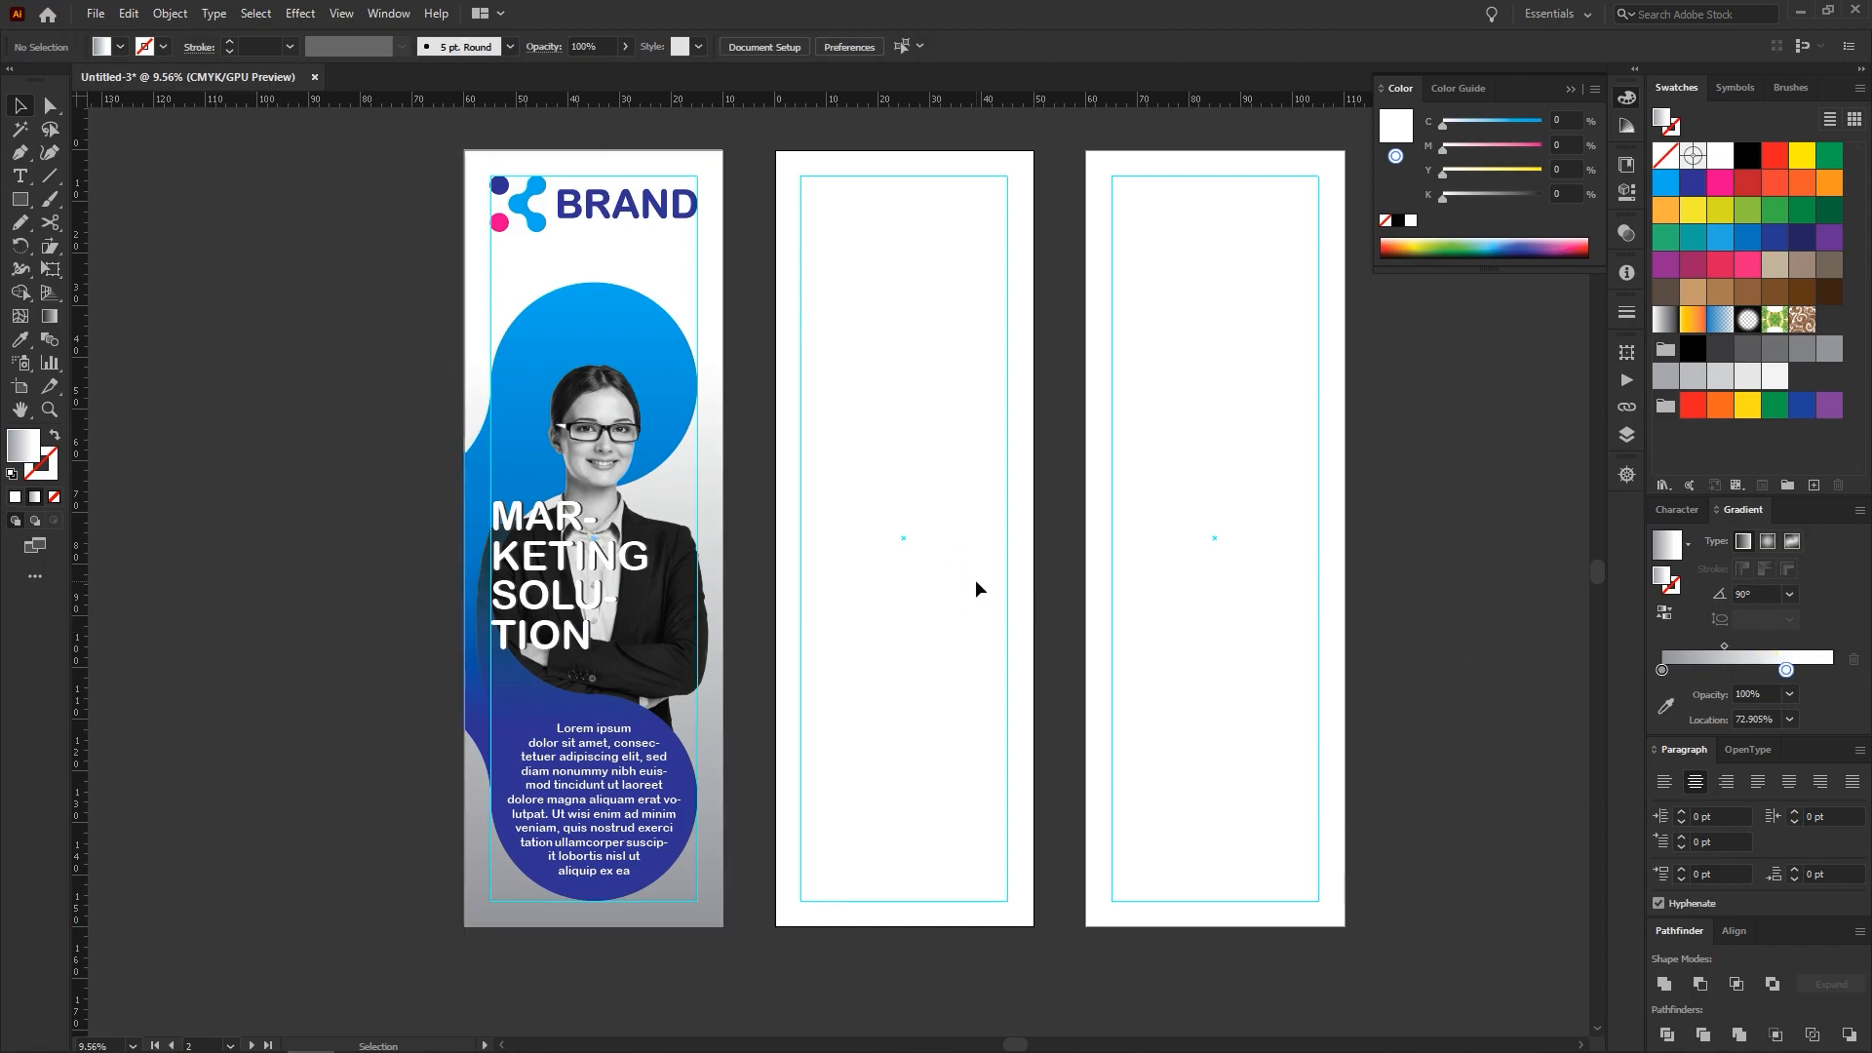
Lock the gradient background rectangle on the first artboard
{"action": "key", "text": "ctrl+space"}
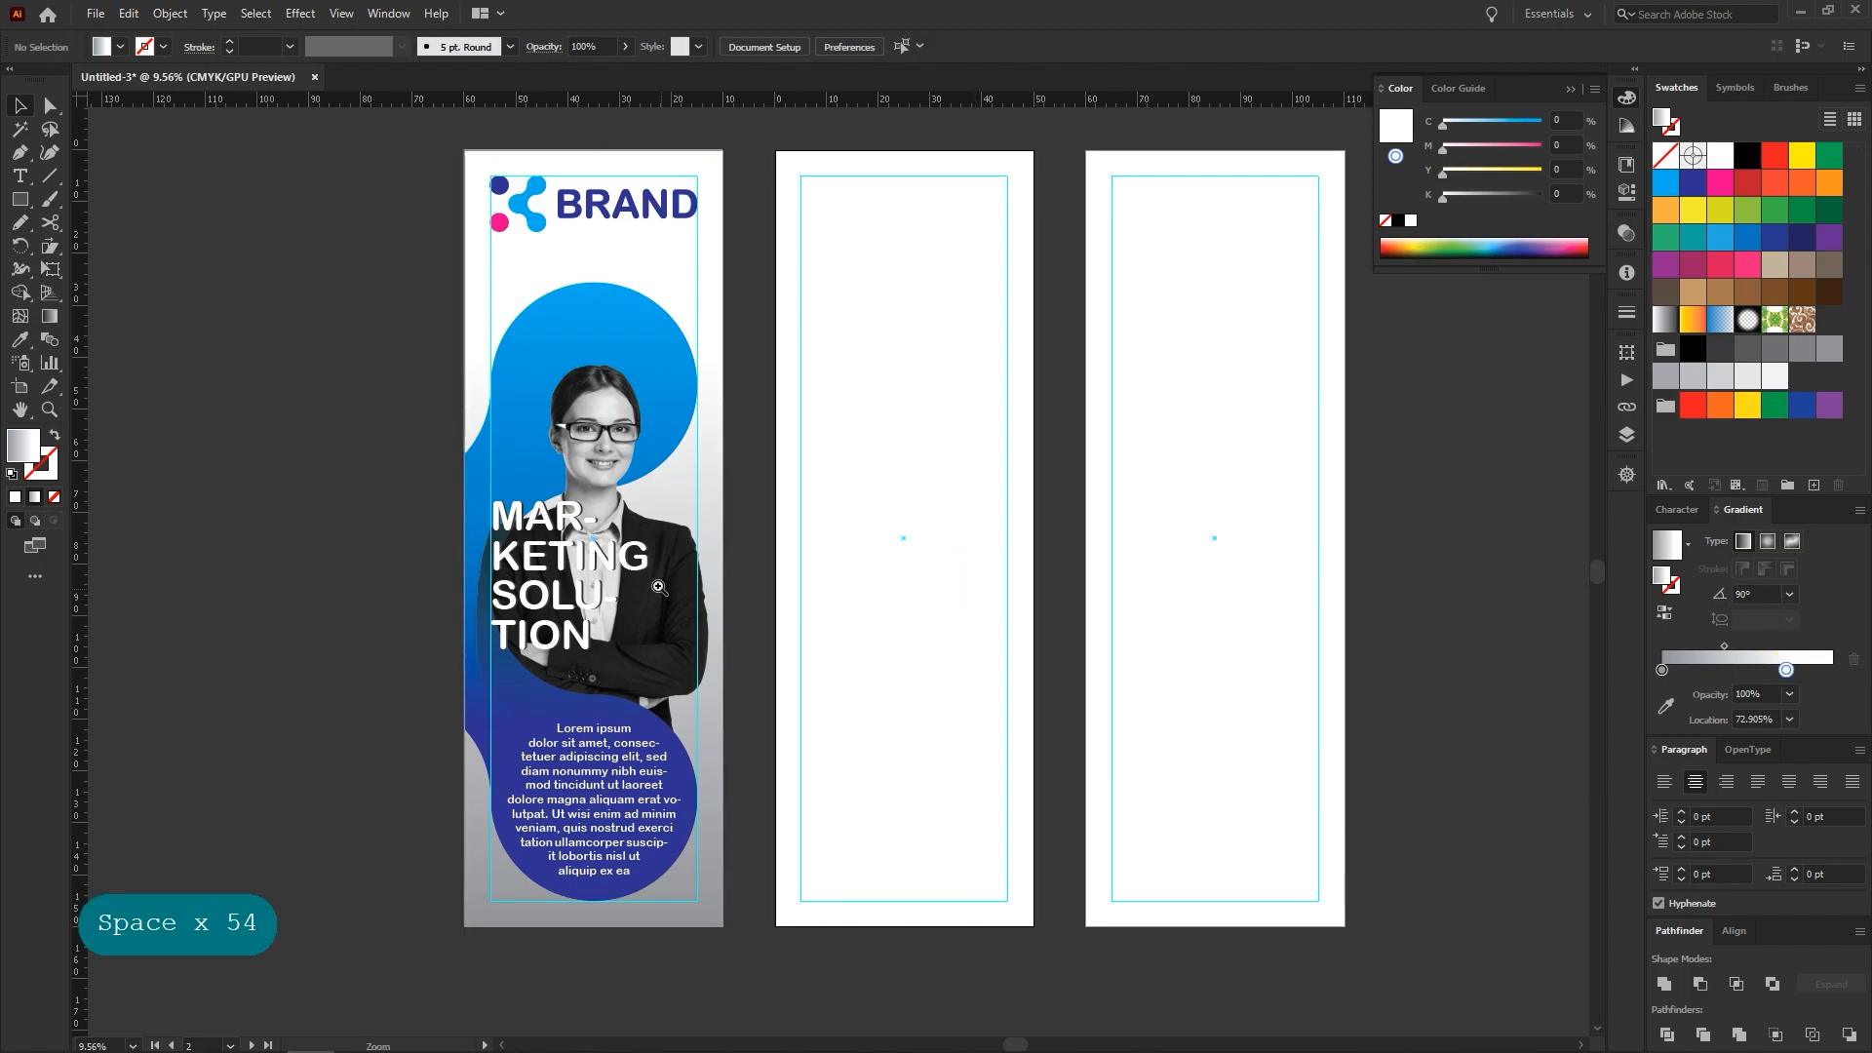
{"action": "left_click_drag", "start_coordinate": [658, 585], "coordinate": [752, 631]}
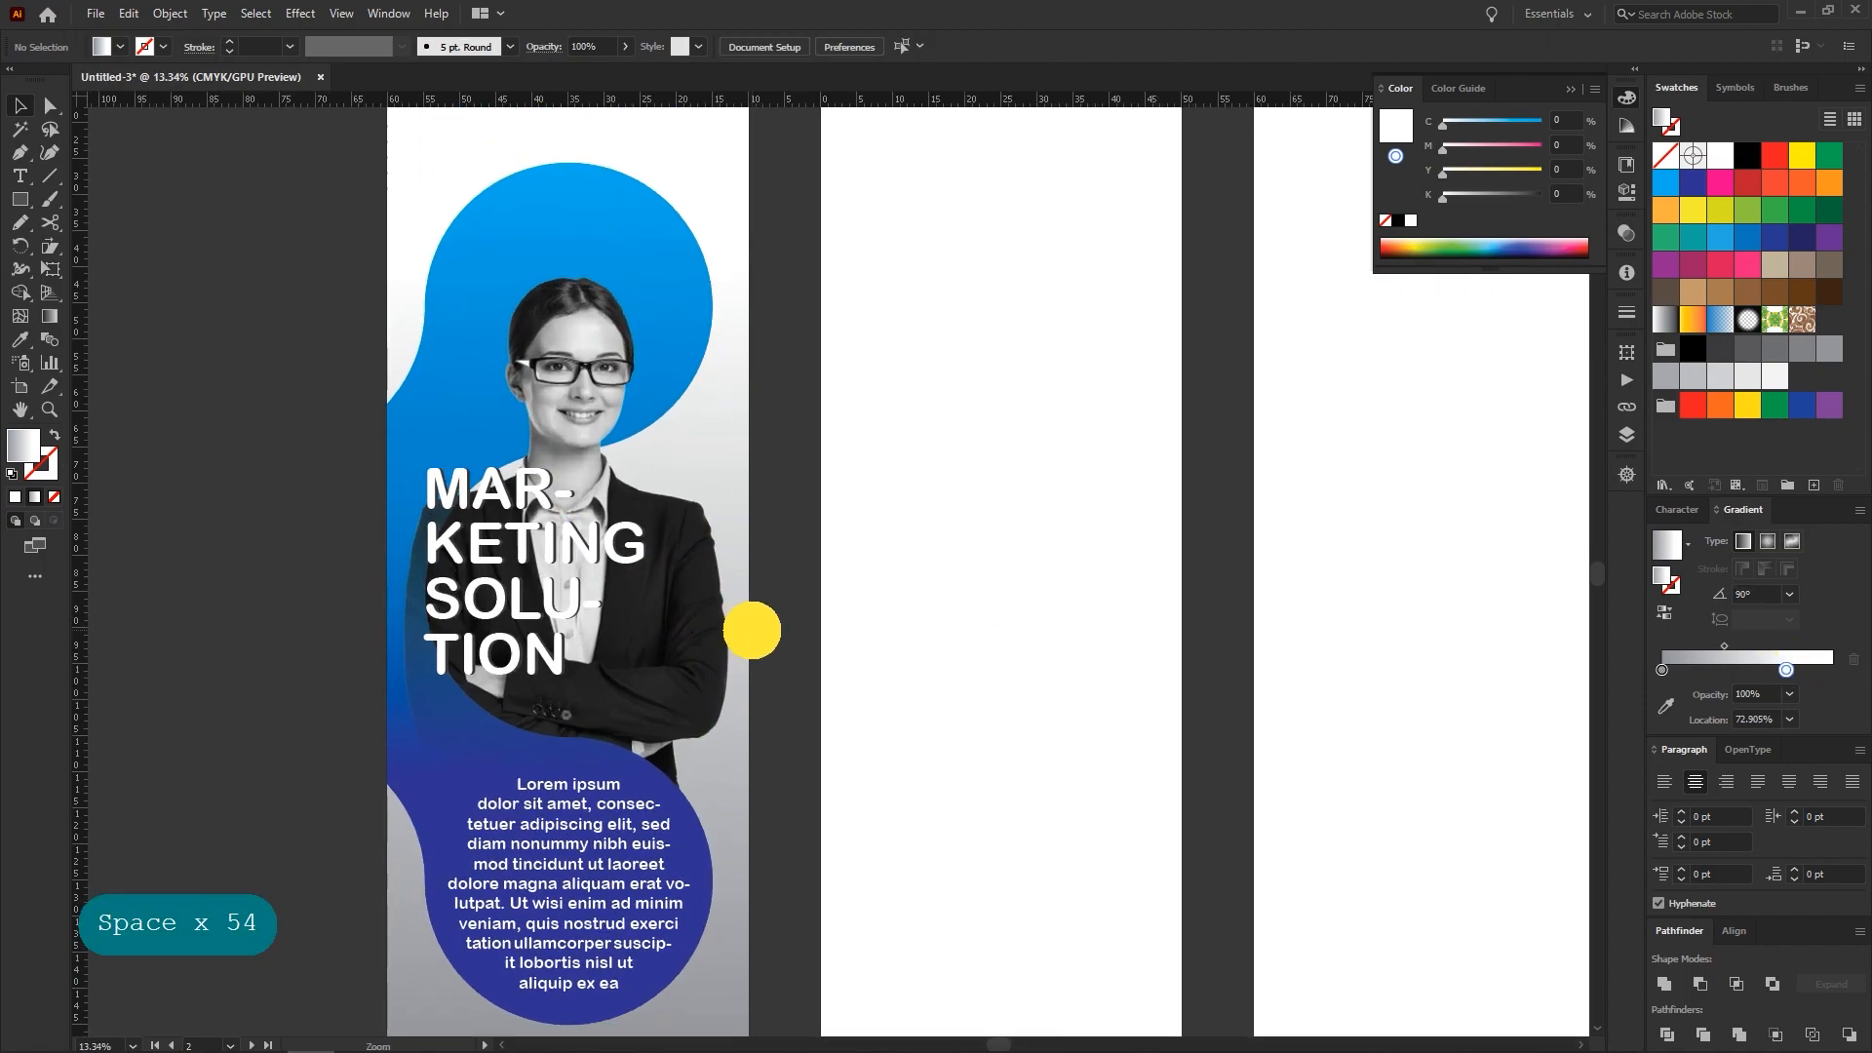
{"action": "left_click", "coordinate": [748, 576]}
{"action": "right_click", "coordinate": [746, 574]}
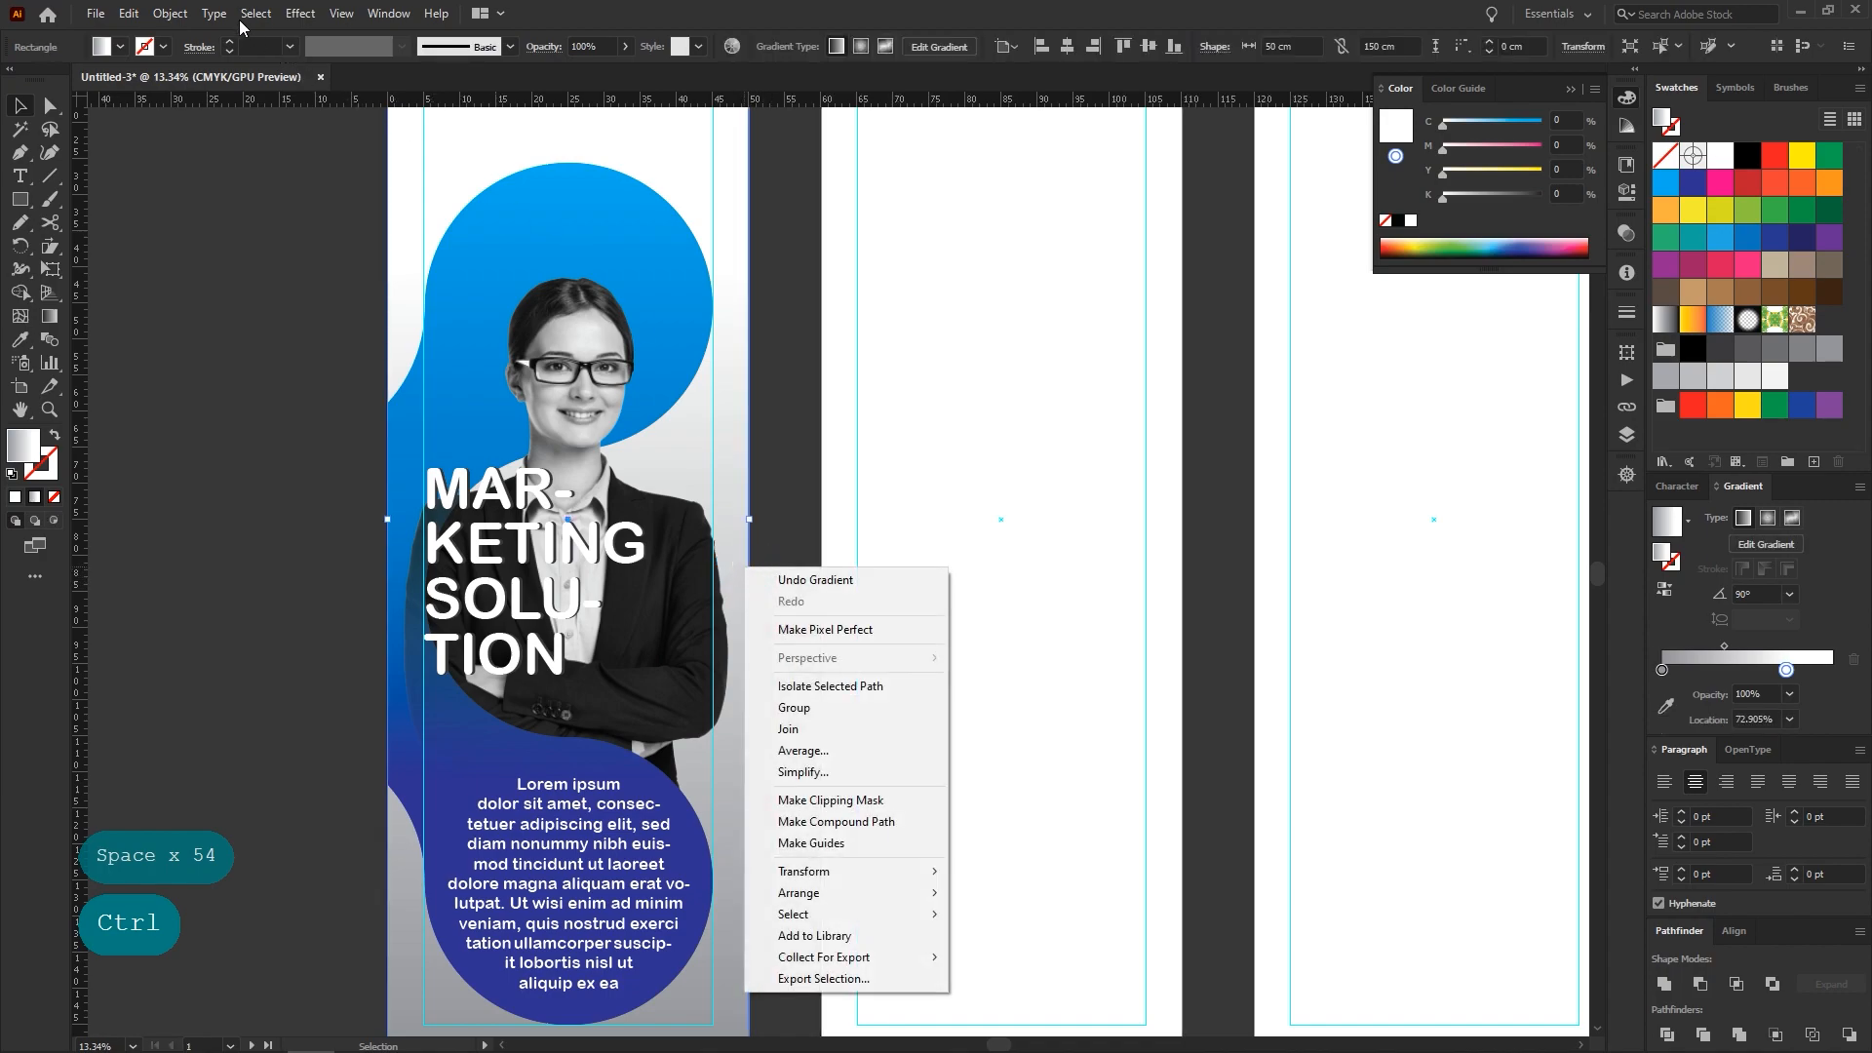
{"action": "left_click", "coordinate": [177, 14]}
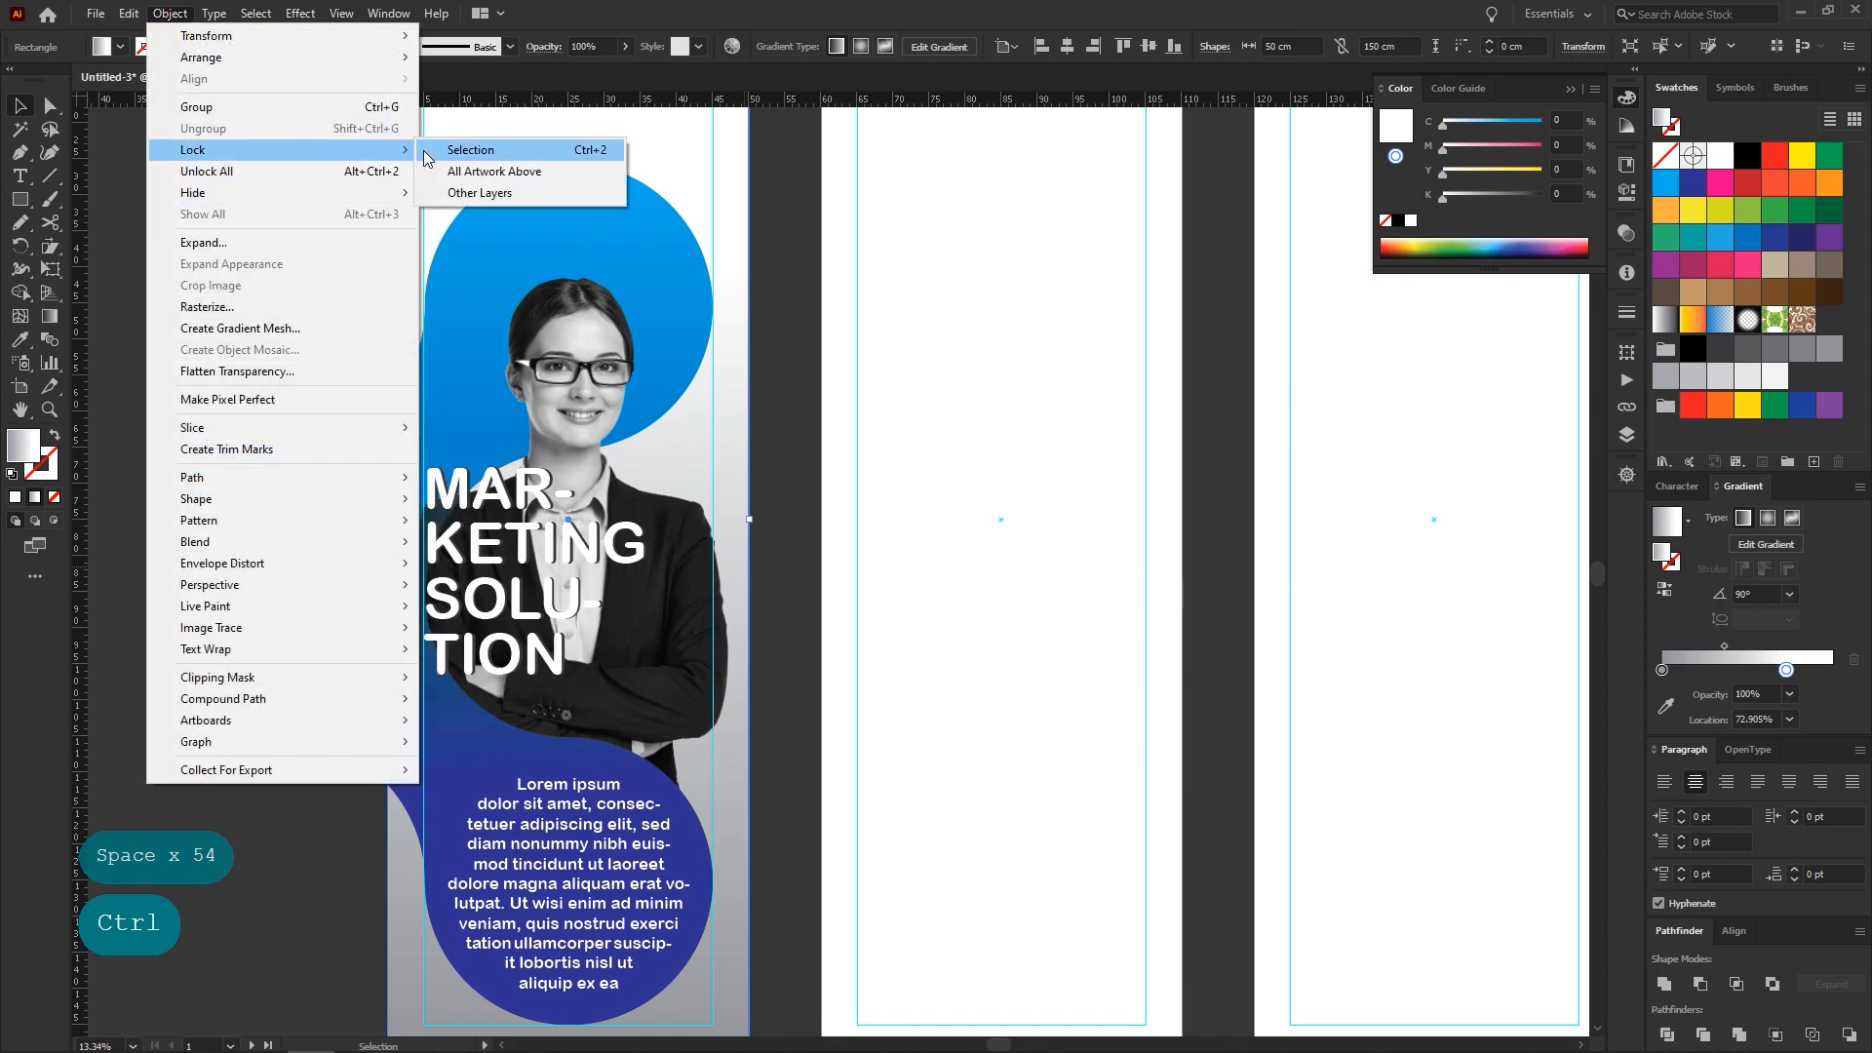
{"action": "left_click", "coordinate": [427, 151]}
Enlarge the MARKETING SOLUTION headline together with its shadow proportionally to a font size of about 252.8 pt
{"action": "left_click", "coordinate": [651, 554]}
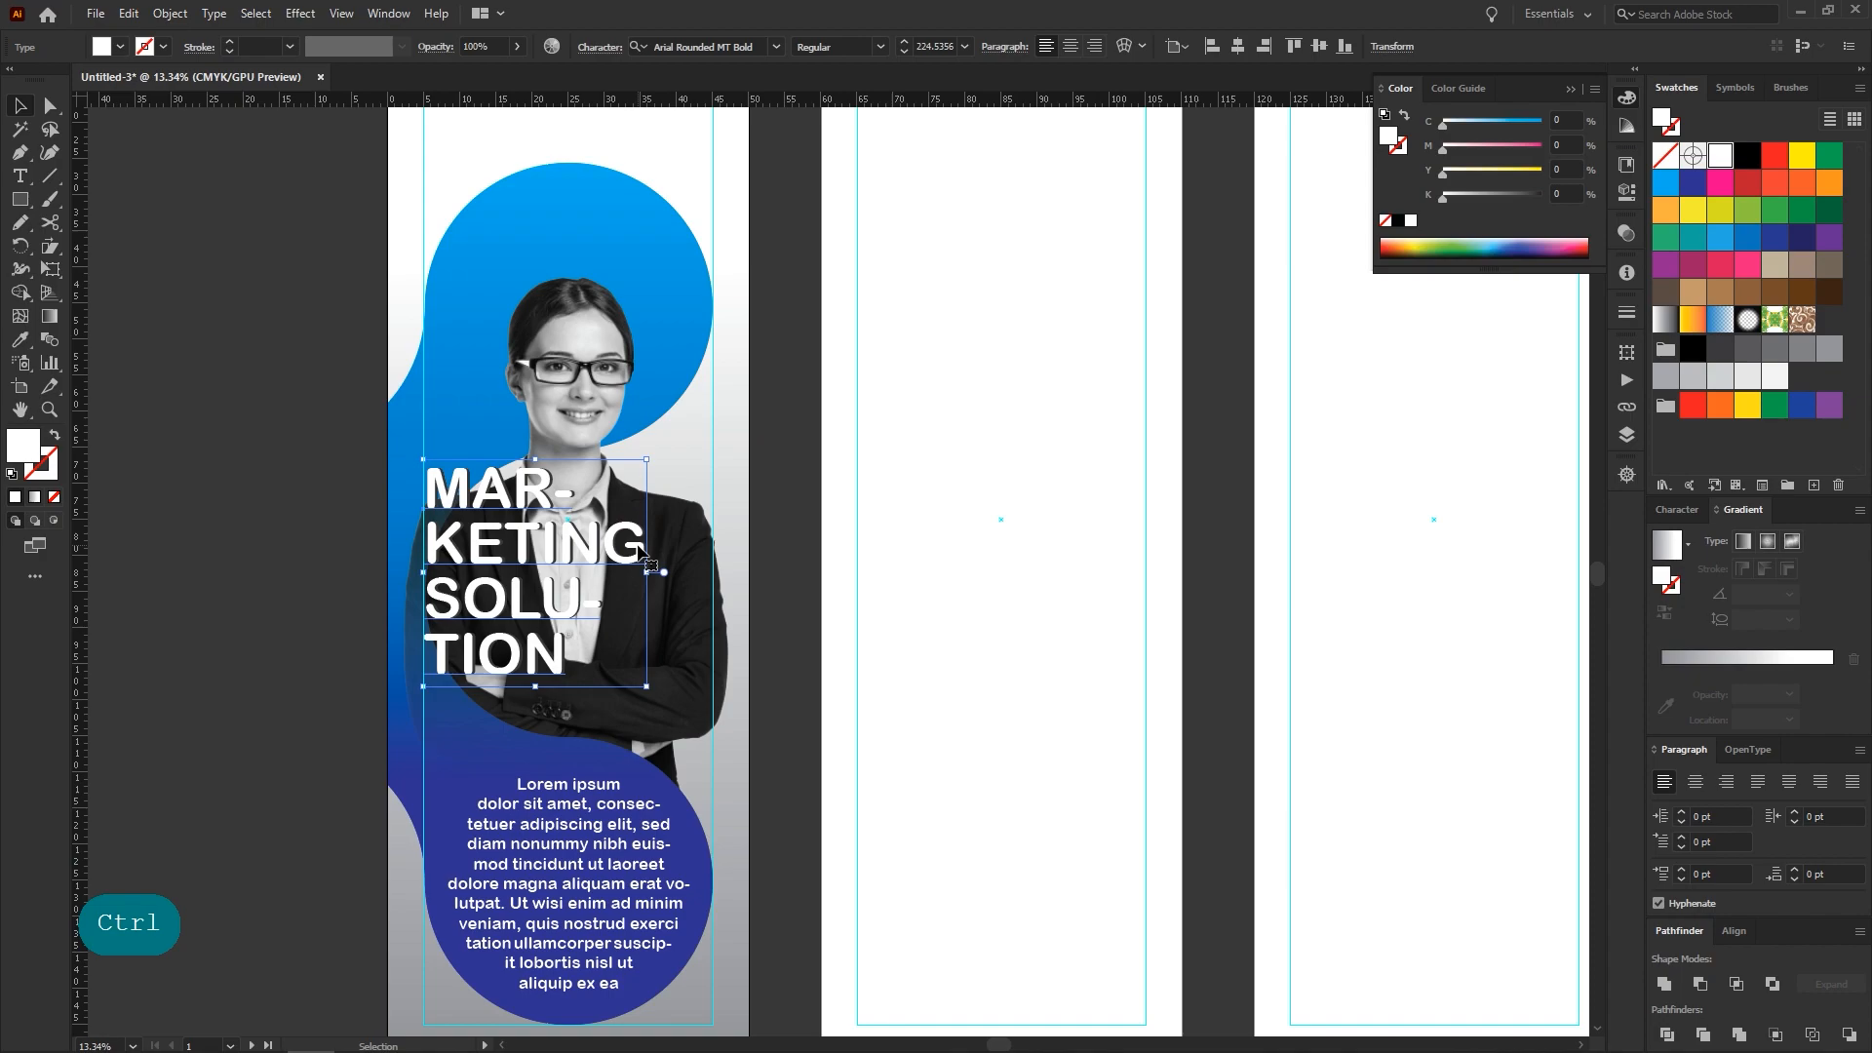
{"action": "mouse_move", "coordinate": [646, 573]}
{"action": "left_mouse_down"}
{"action": "mouse_move", "coordinate": [678, 583]}
{"action": "mouse_move", "coordinate": [646, 567]}
{"action": "left_mouse_up"}
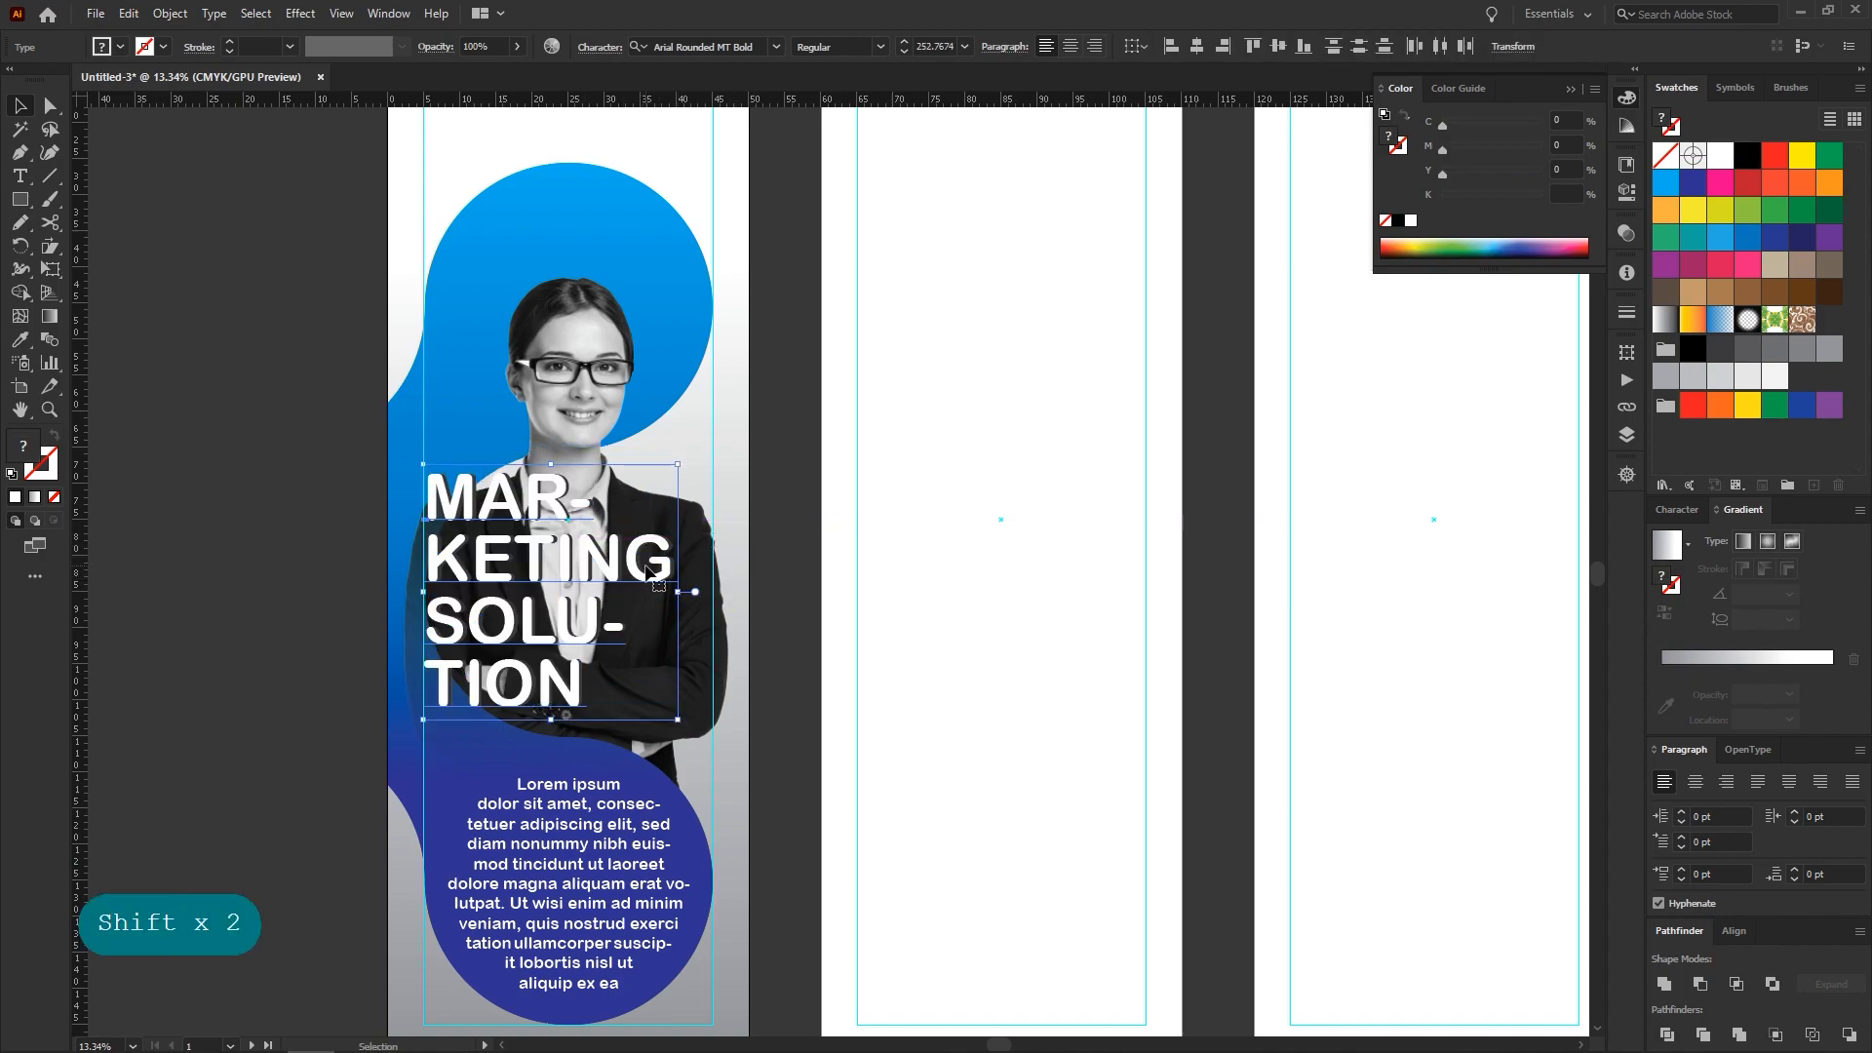
{"action": "left_click", "coordinate": [806, 614]}
{"action": "left_click_drag", "start_coordinate": [806, 615], "coordinate": [841, 664]}
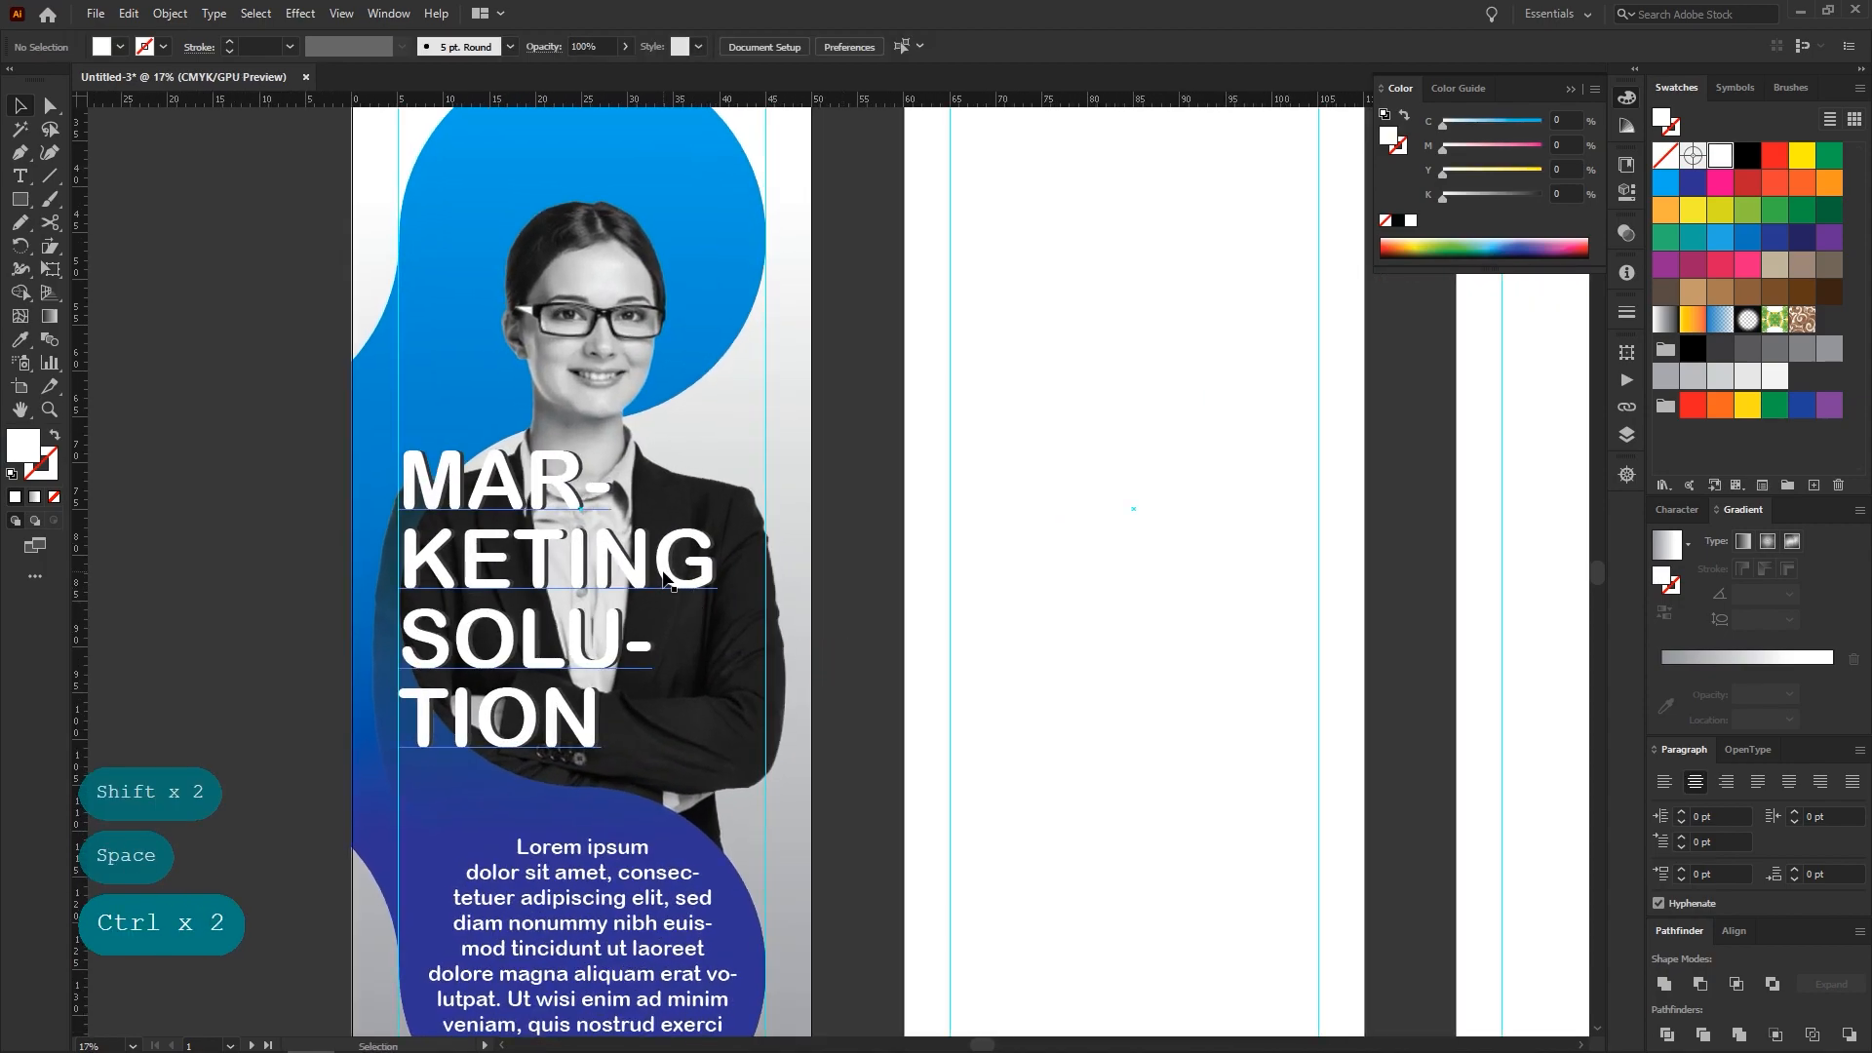
{"action": "left_click_drag", "start_coordinate": [779, 580], "coordinate": [667, 611]}
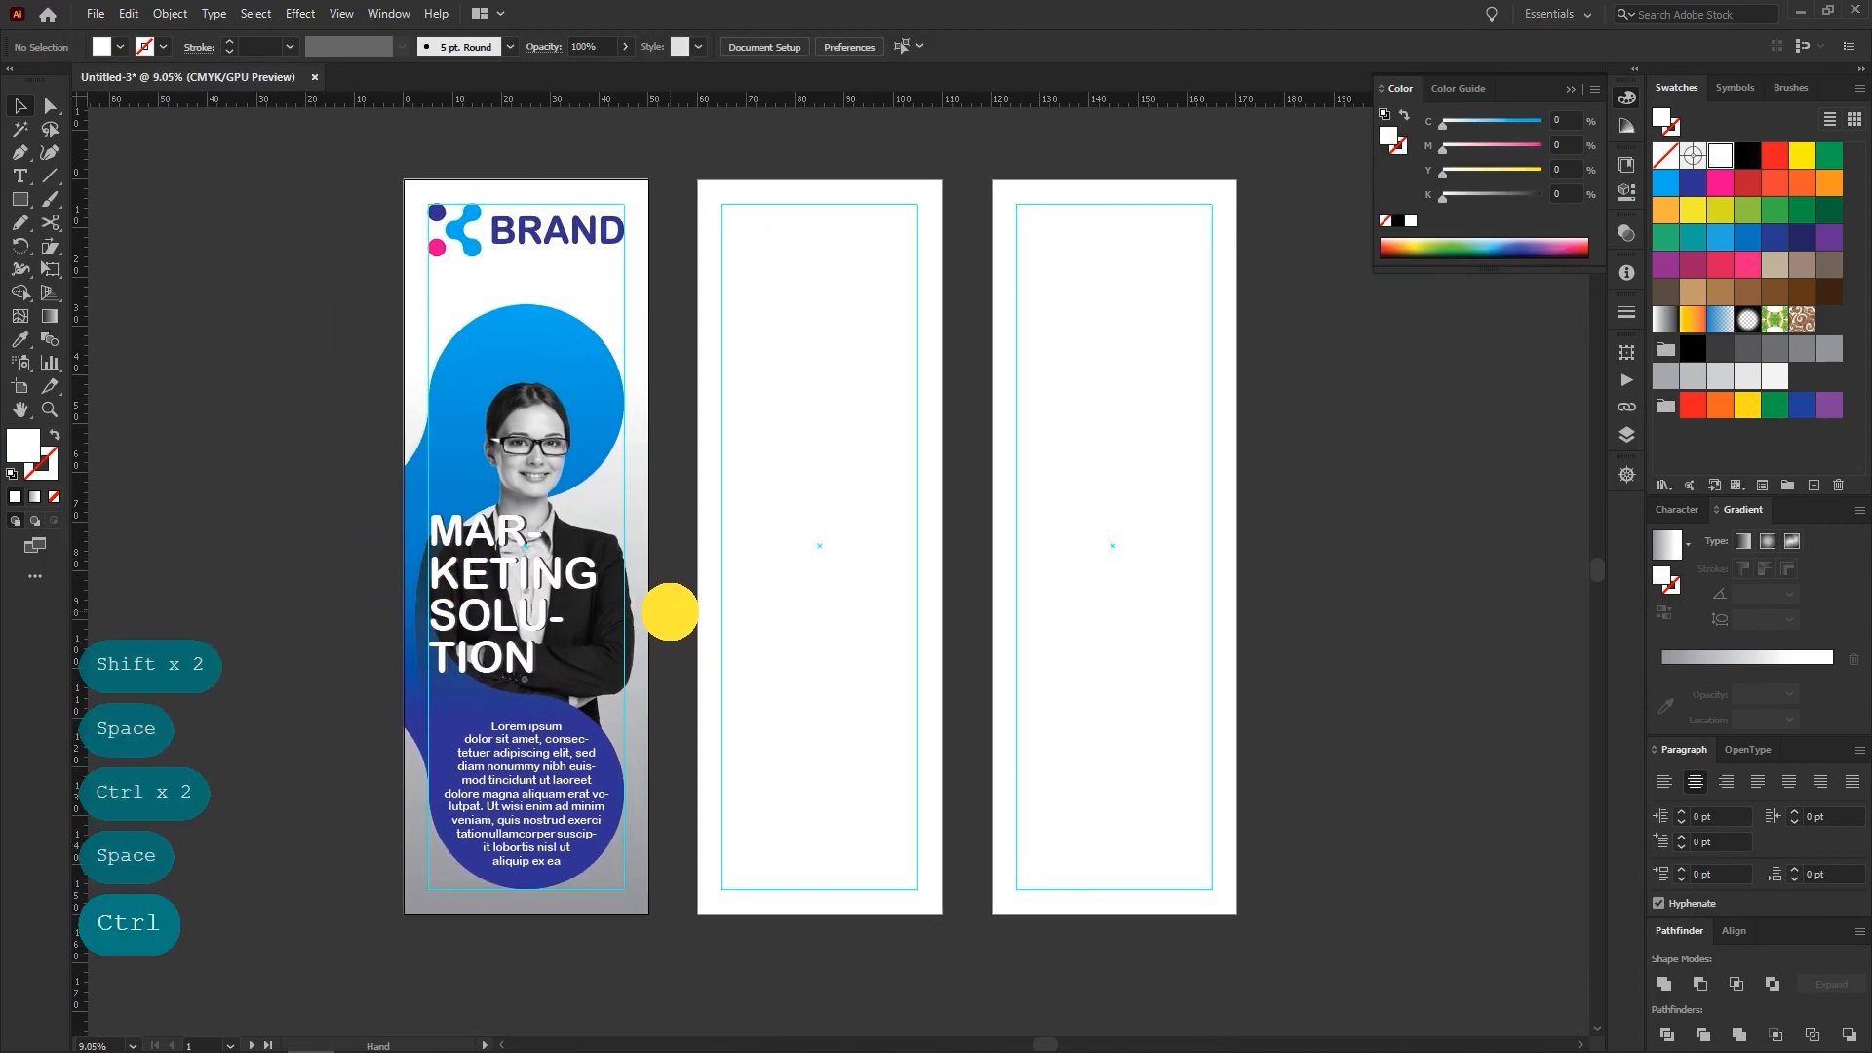
{"action": "left_click", "coordinate": [751, 585]}
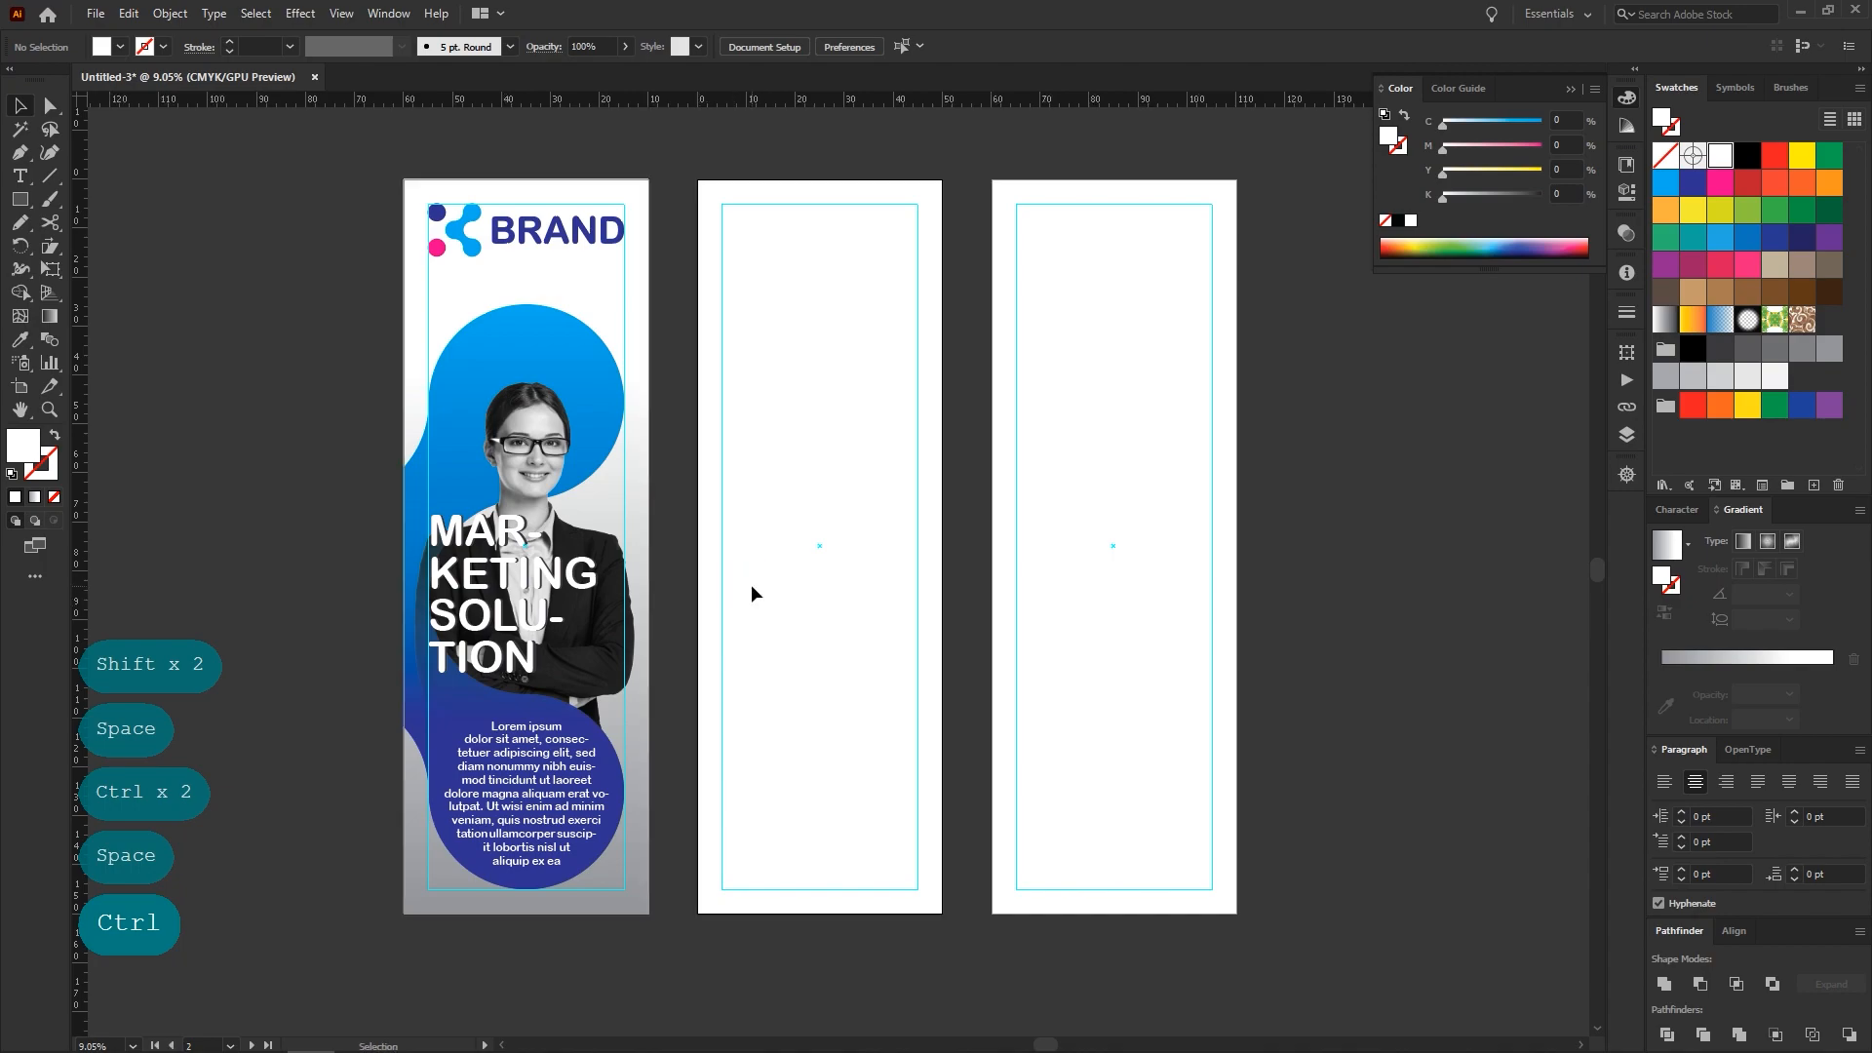
Unlock all artwork and shift the first banner's blue shape, photo and texts slightly upward, leaving the logo and background in place
{"action": "left_click", "coordinate": [169, 13]}
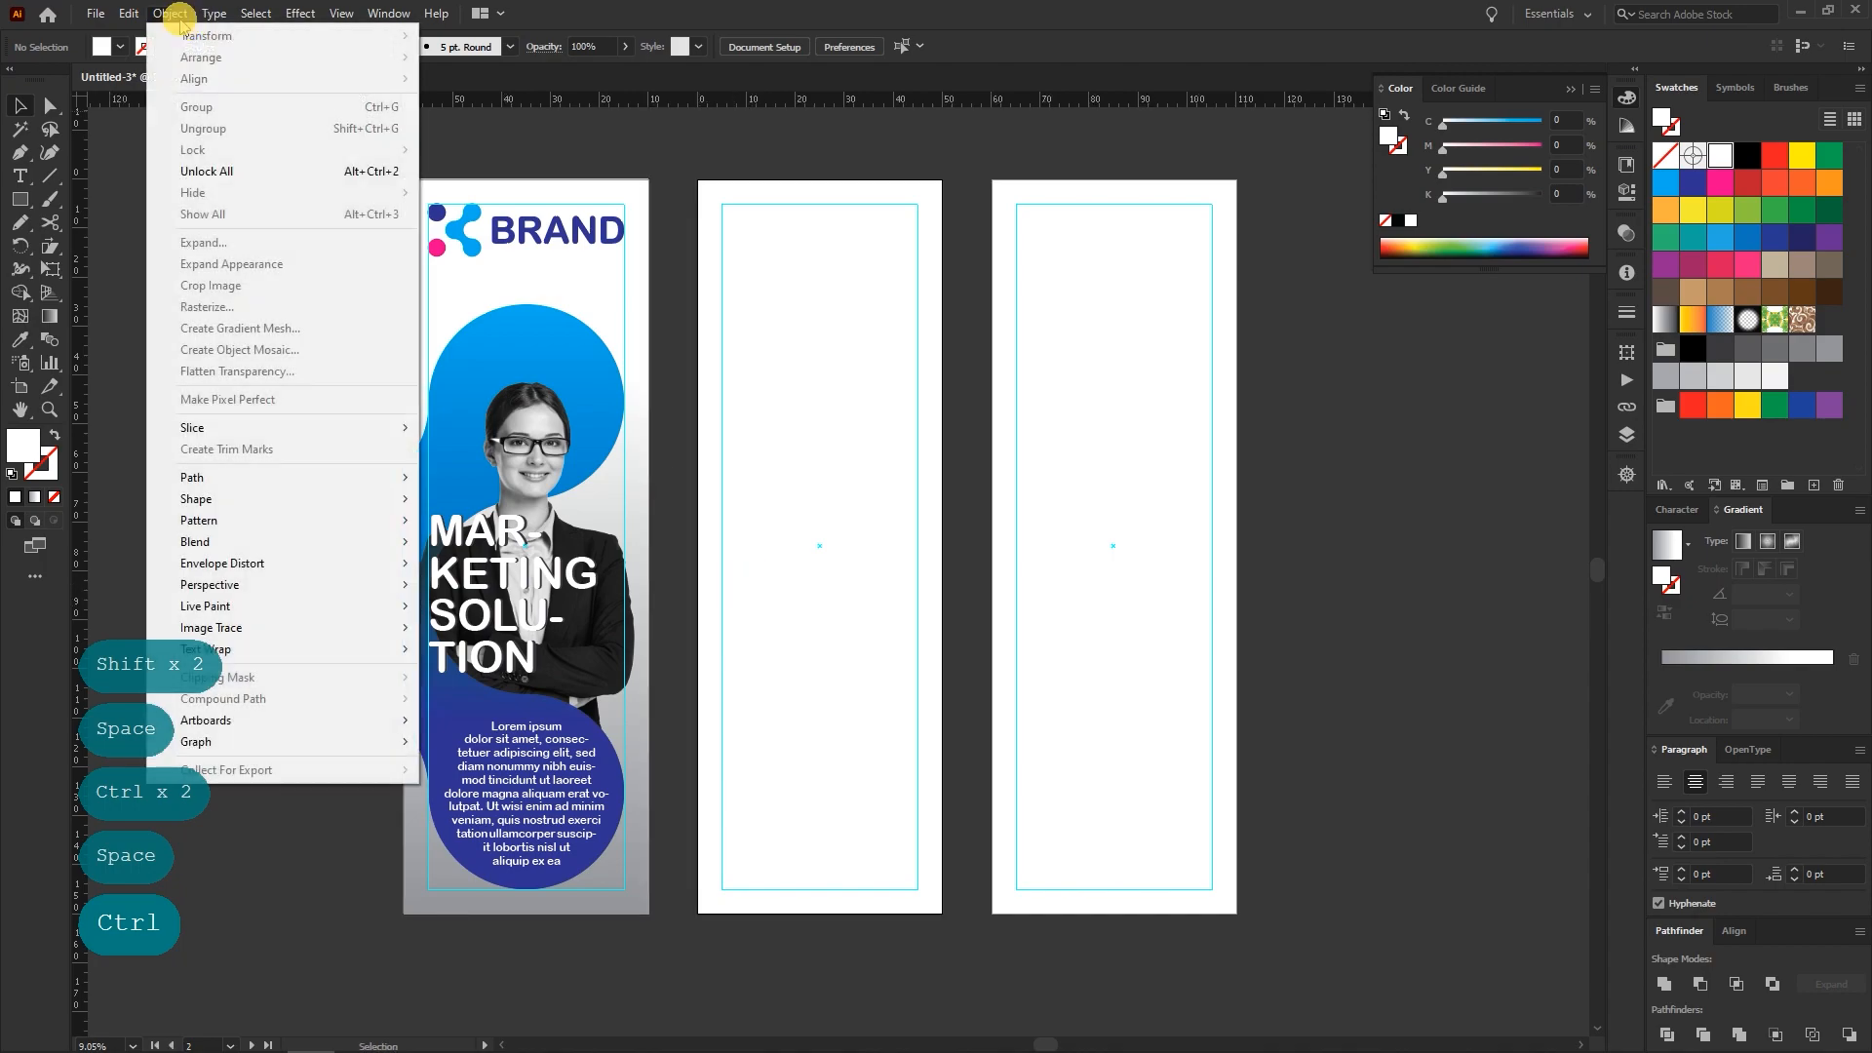
{"action": "left_click", "coordinate": [199, 172]}
{"action": "left_click", "coordinate": [841, 492]}
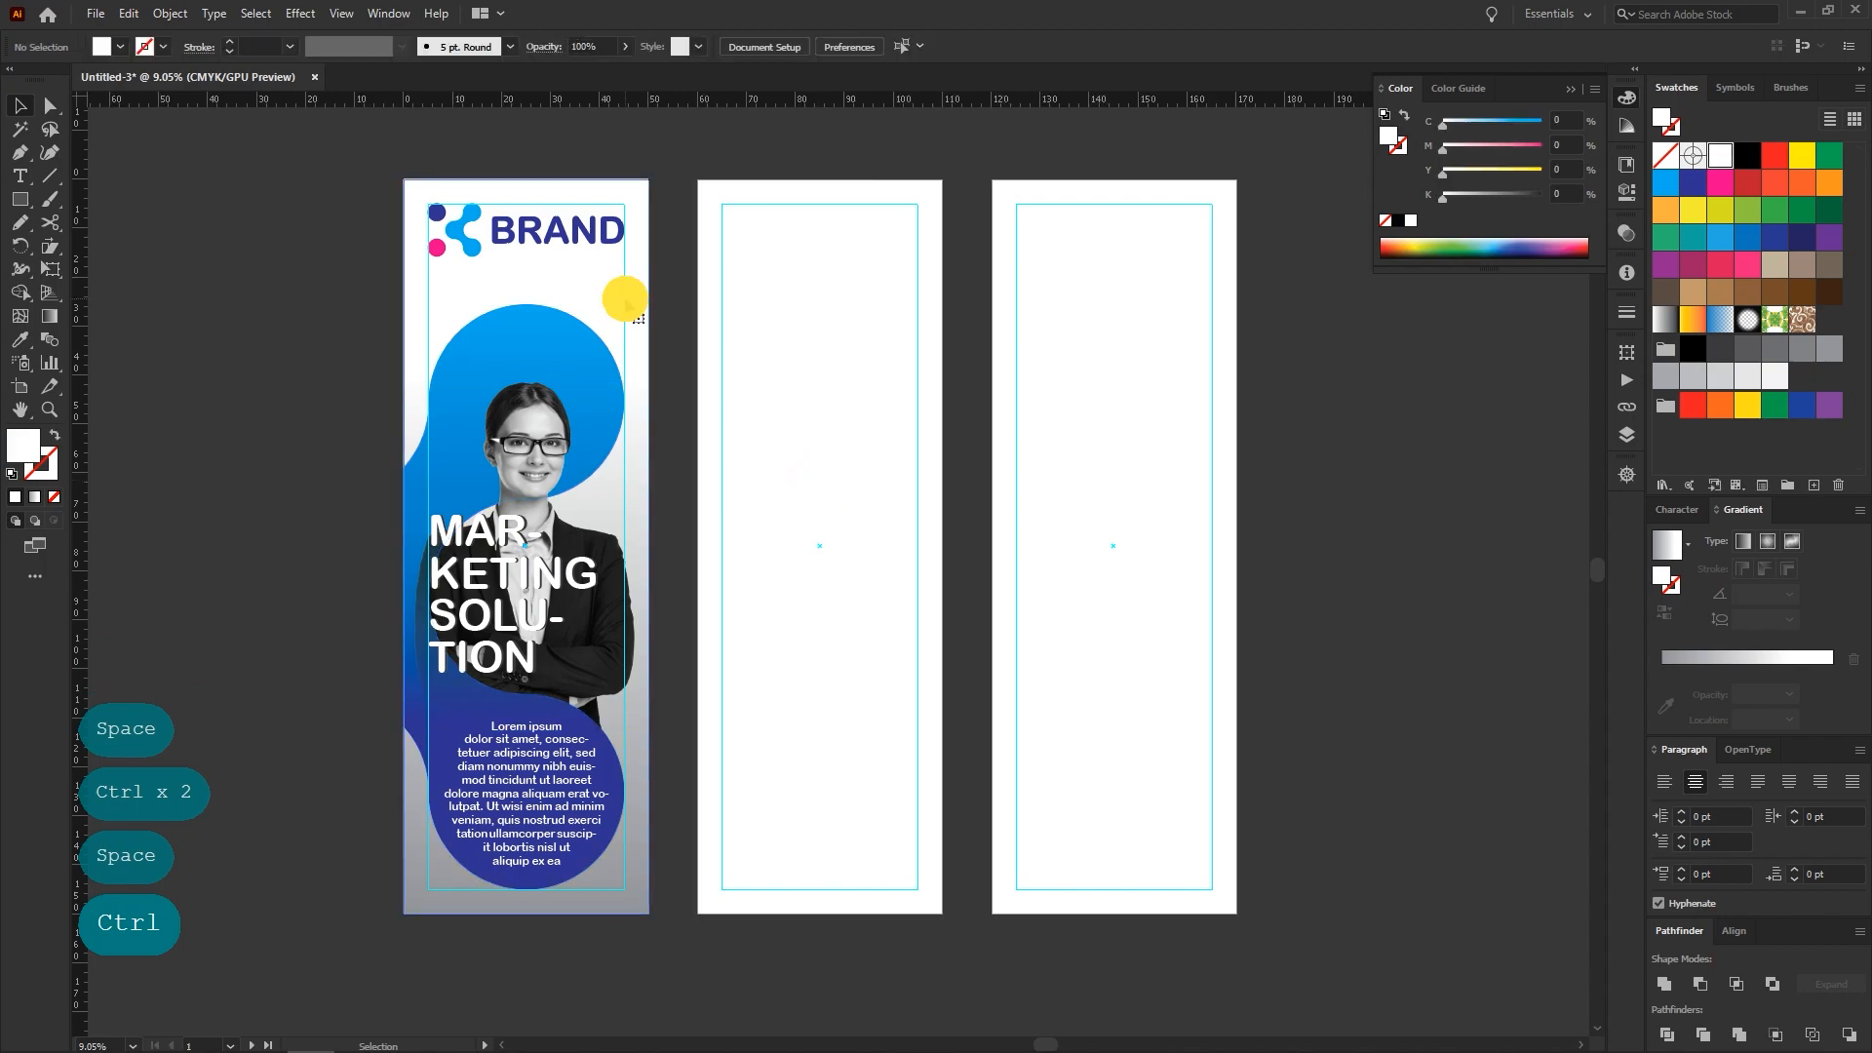
{"action": "left_click", "coordinate": [484, 322]}
{"action": "left_click_drag", "start_coordinate": [330, 303], "coordinate": [706, 894]}
{"action": "left_click_drag", "start_coordinate": [531, 464], "coordinate": [527, 451]}
{"action": "left_click", "coordinate": [739, 599]}
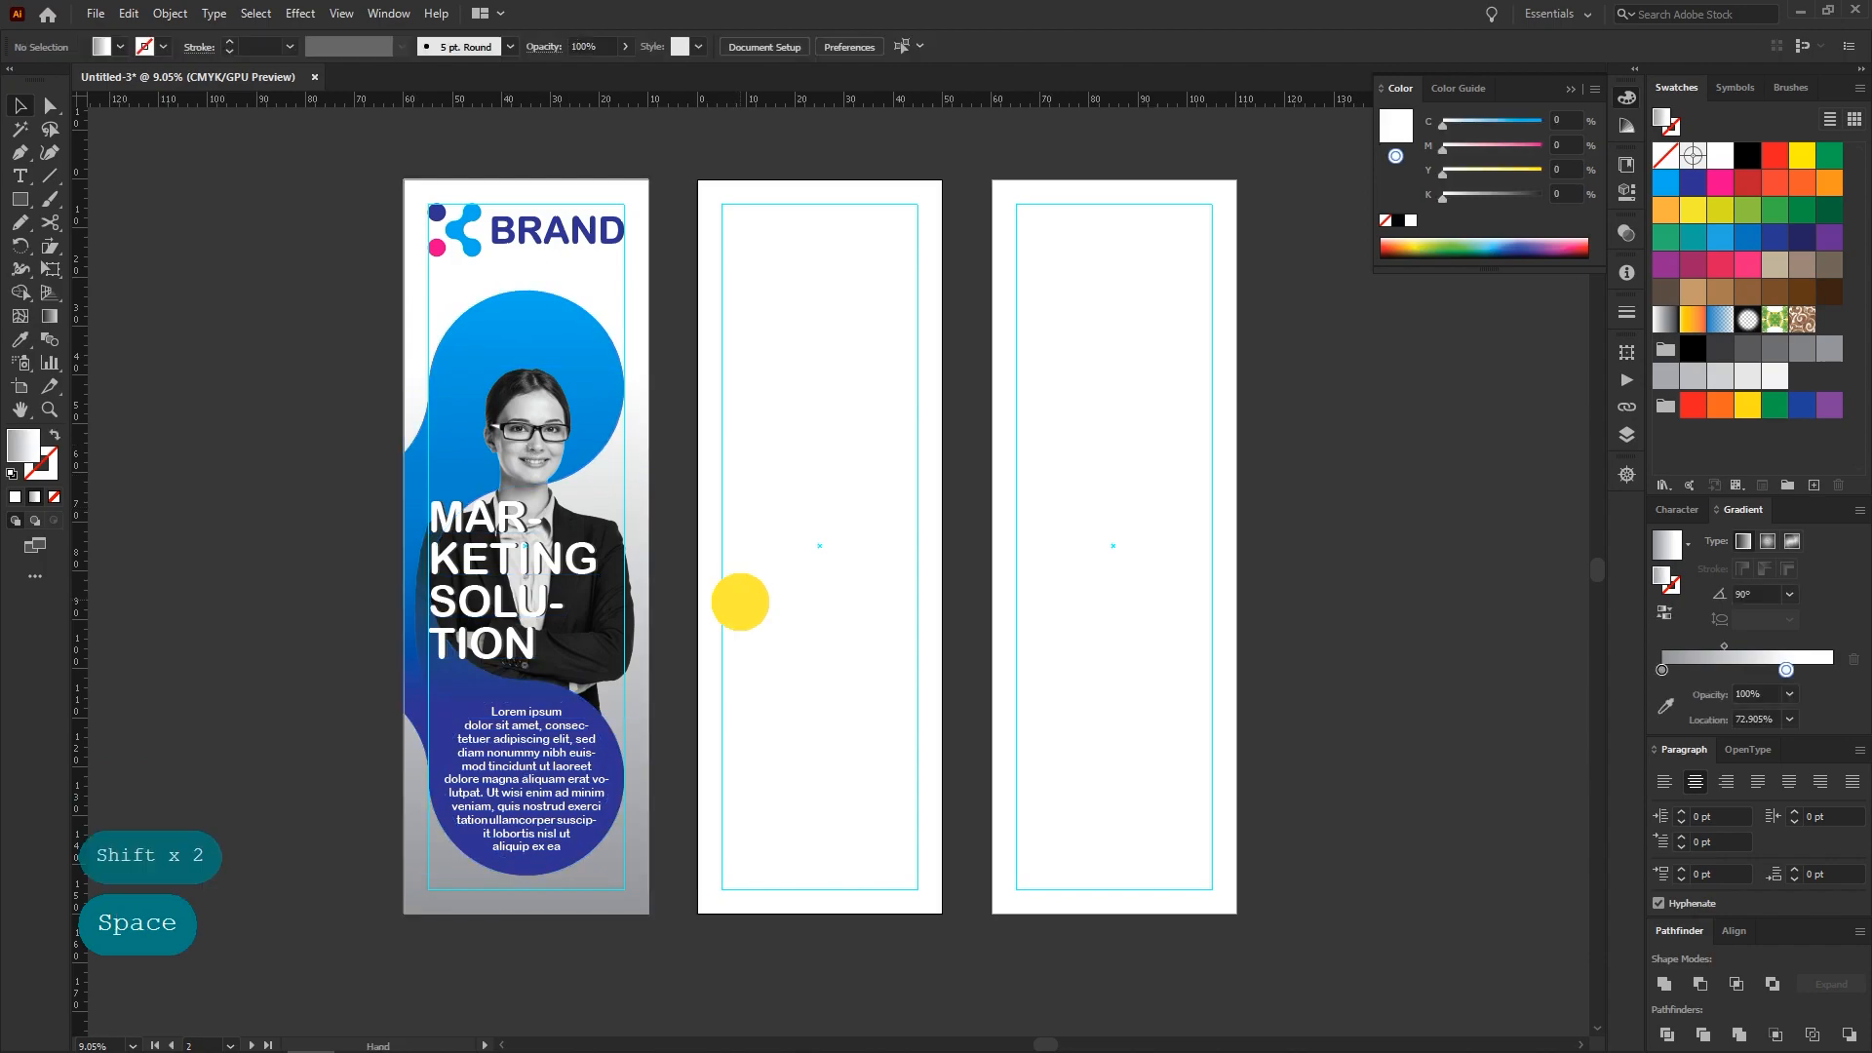
{"action": "left_click_drag", "start_coordinate": [740, 597], "coordinate": [733, 616]}
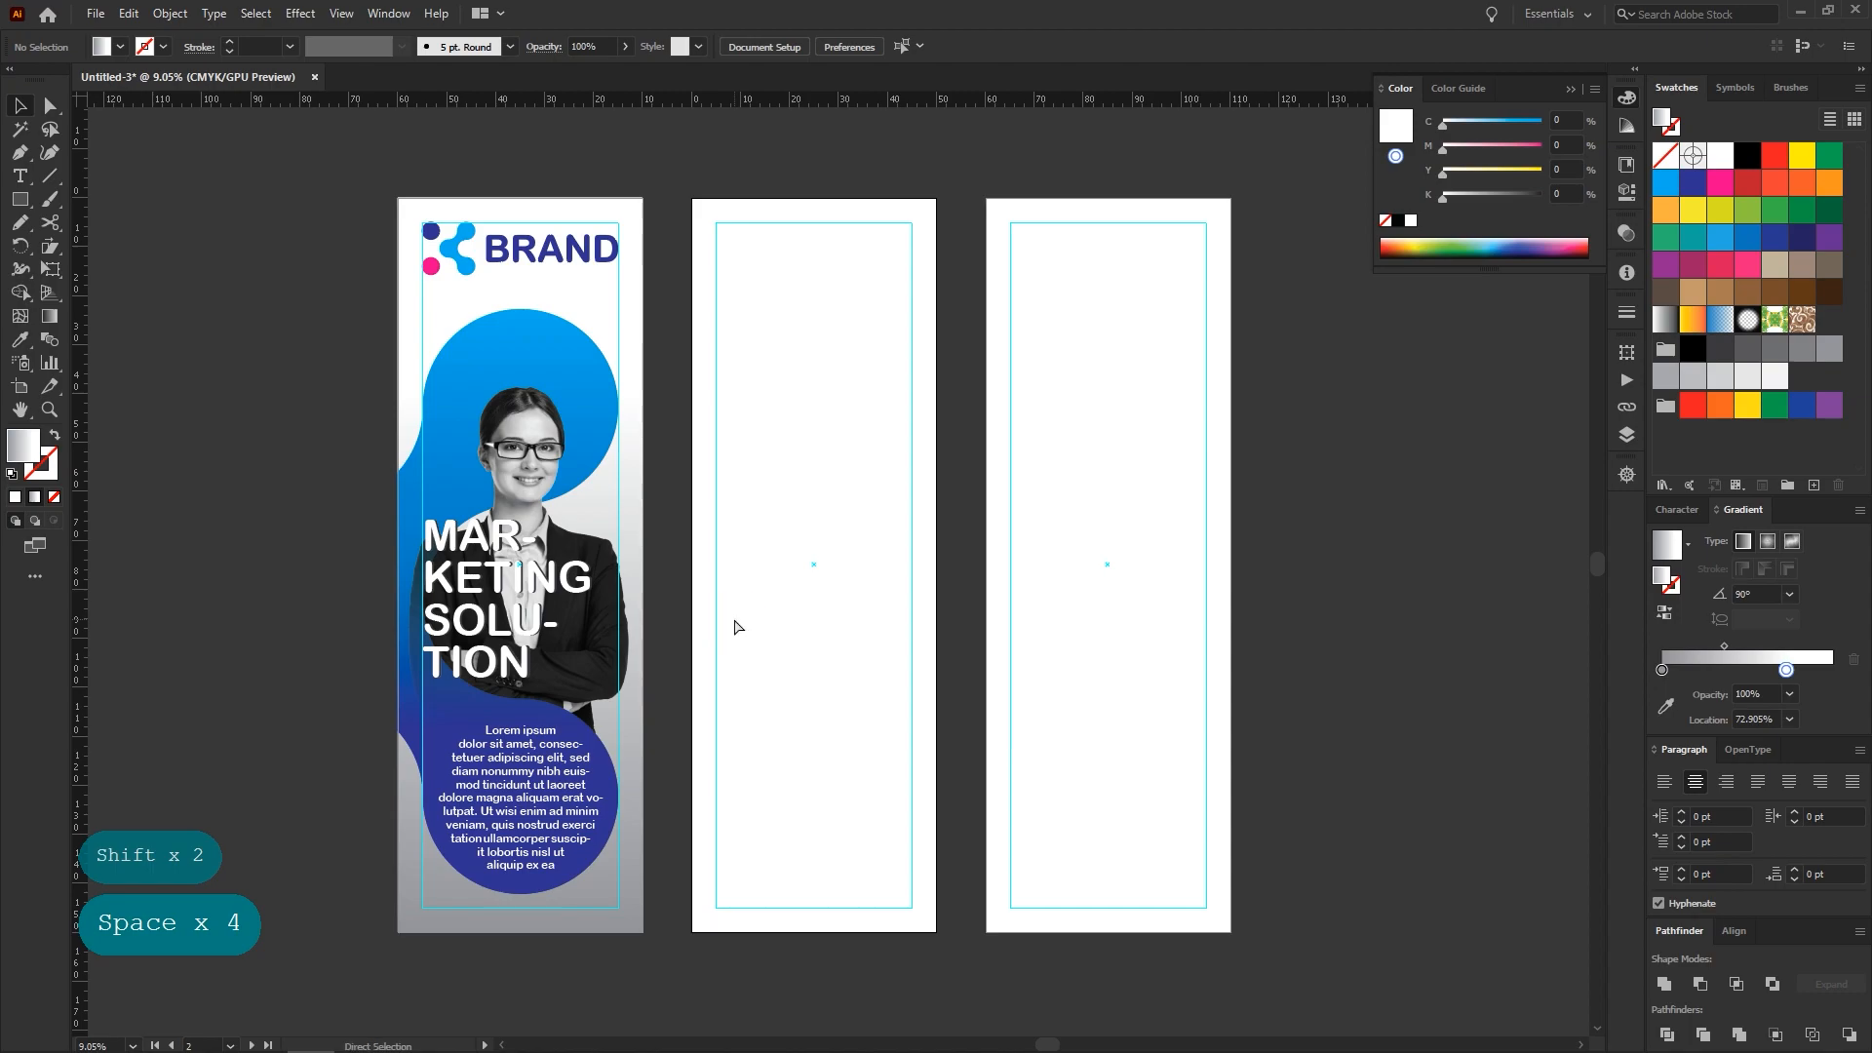
Hide the guides and move the BRAND logo straight down slightly to a Y position of about 12.2 cm
{"action": "key", "text": "ctrl+semicolon"}
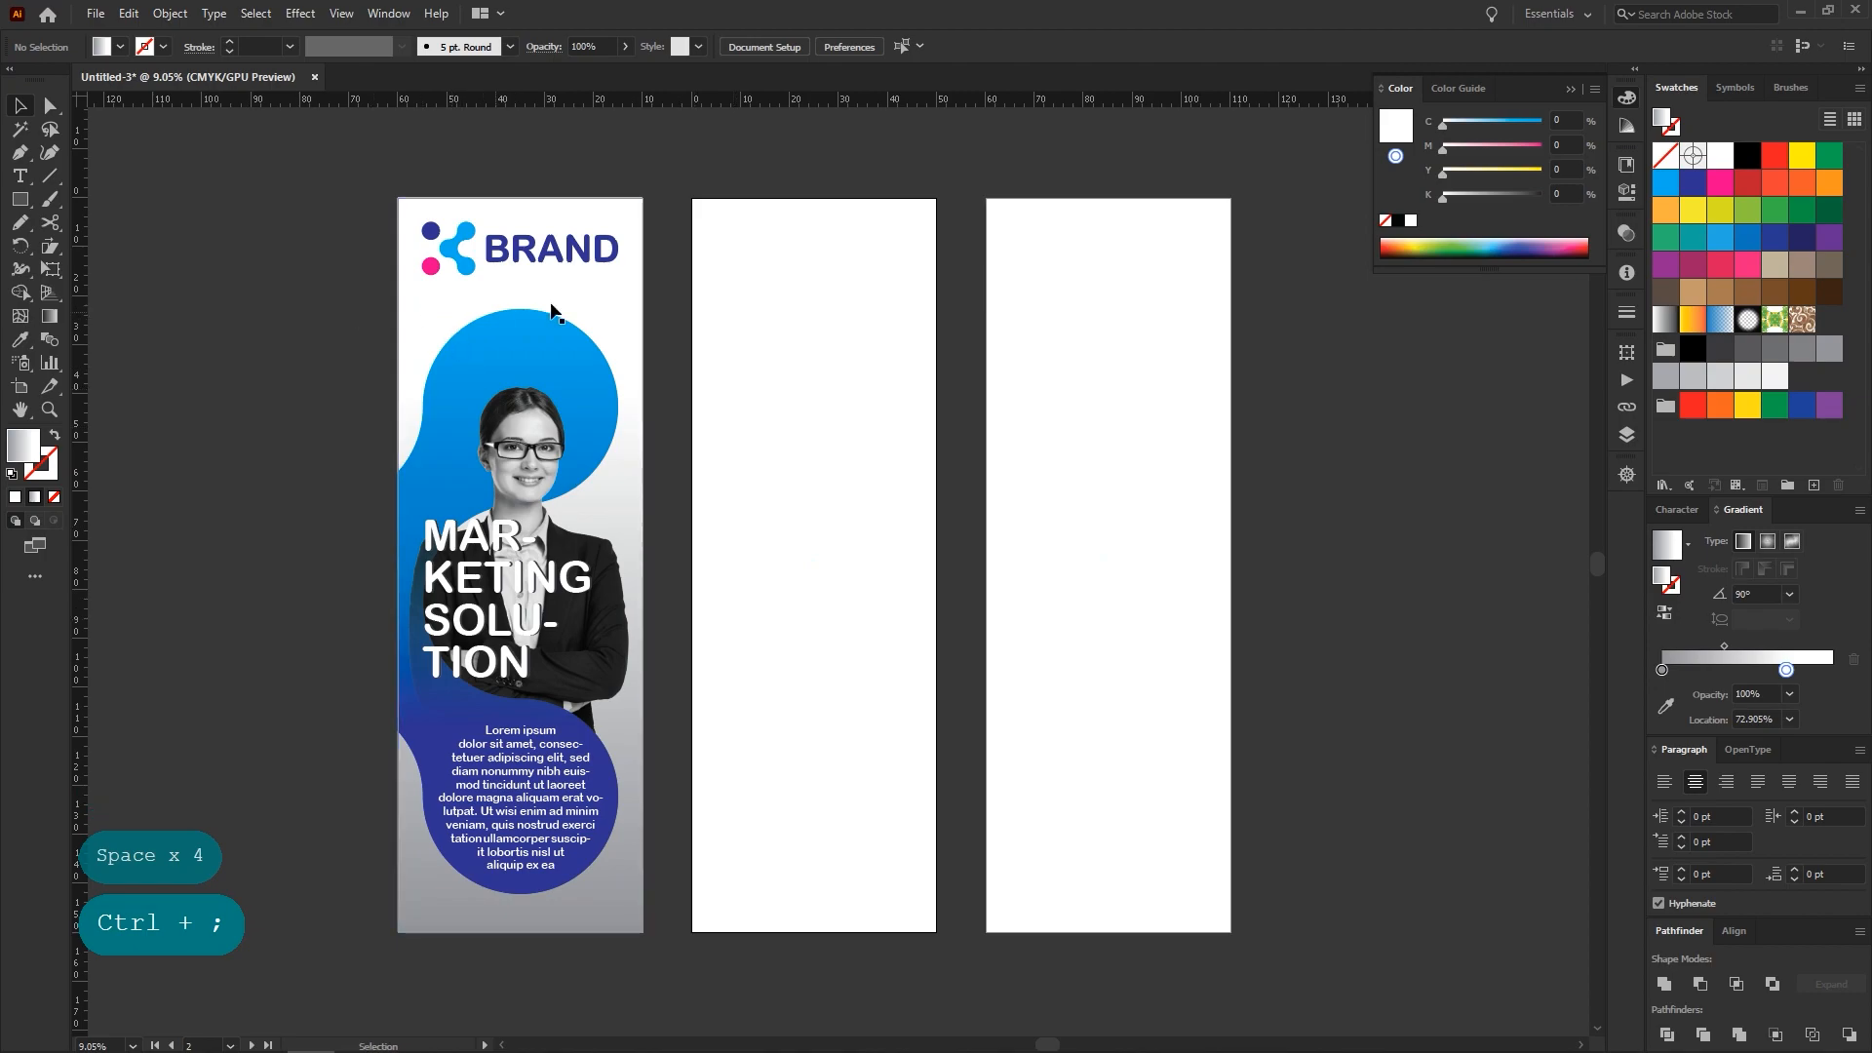
{"action": "left_click_drag", "start_coordinate": [600, 261], "coordinate": [600, 269]}
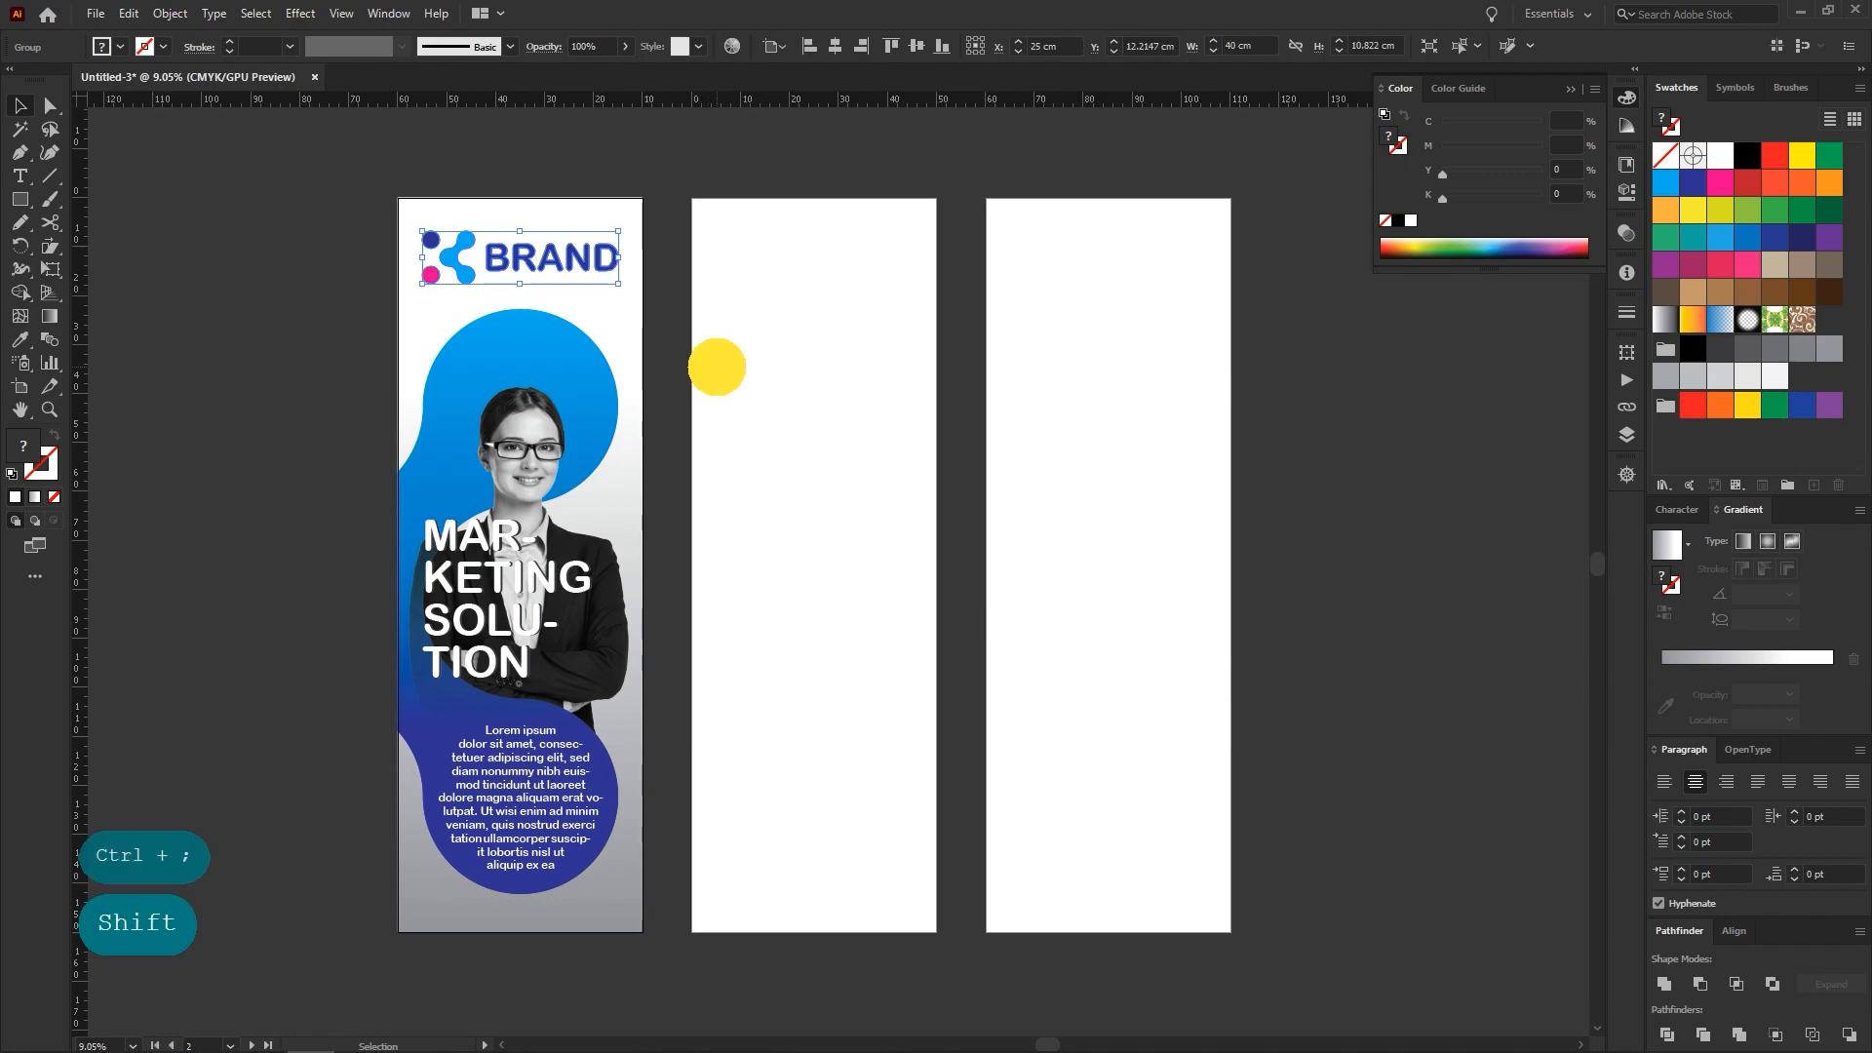
{"action": "left_click", "coordinate": [716, 367]}
{"action": "key", "text": "space"}
{"action": "left_click_drag", "start_coordinate": [717, 367], "coordinate": [720, 349]}
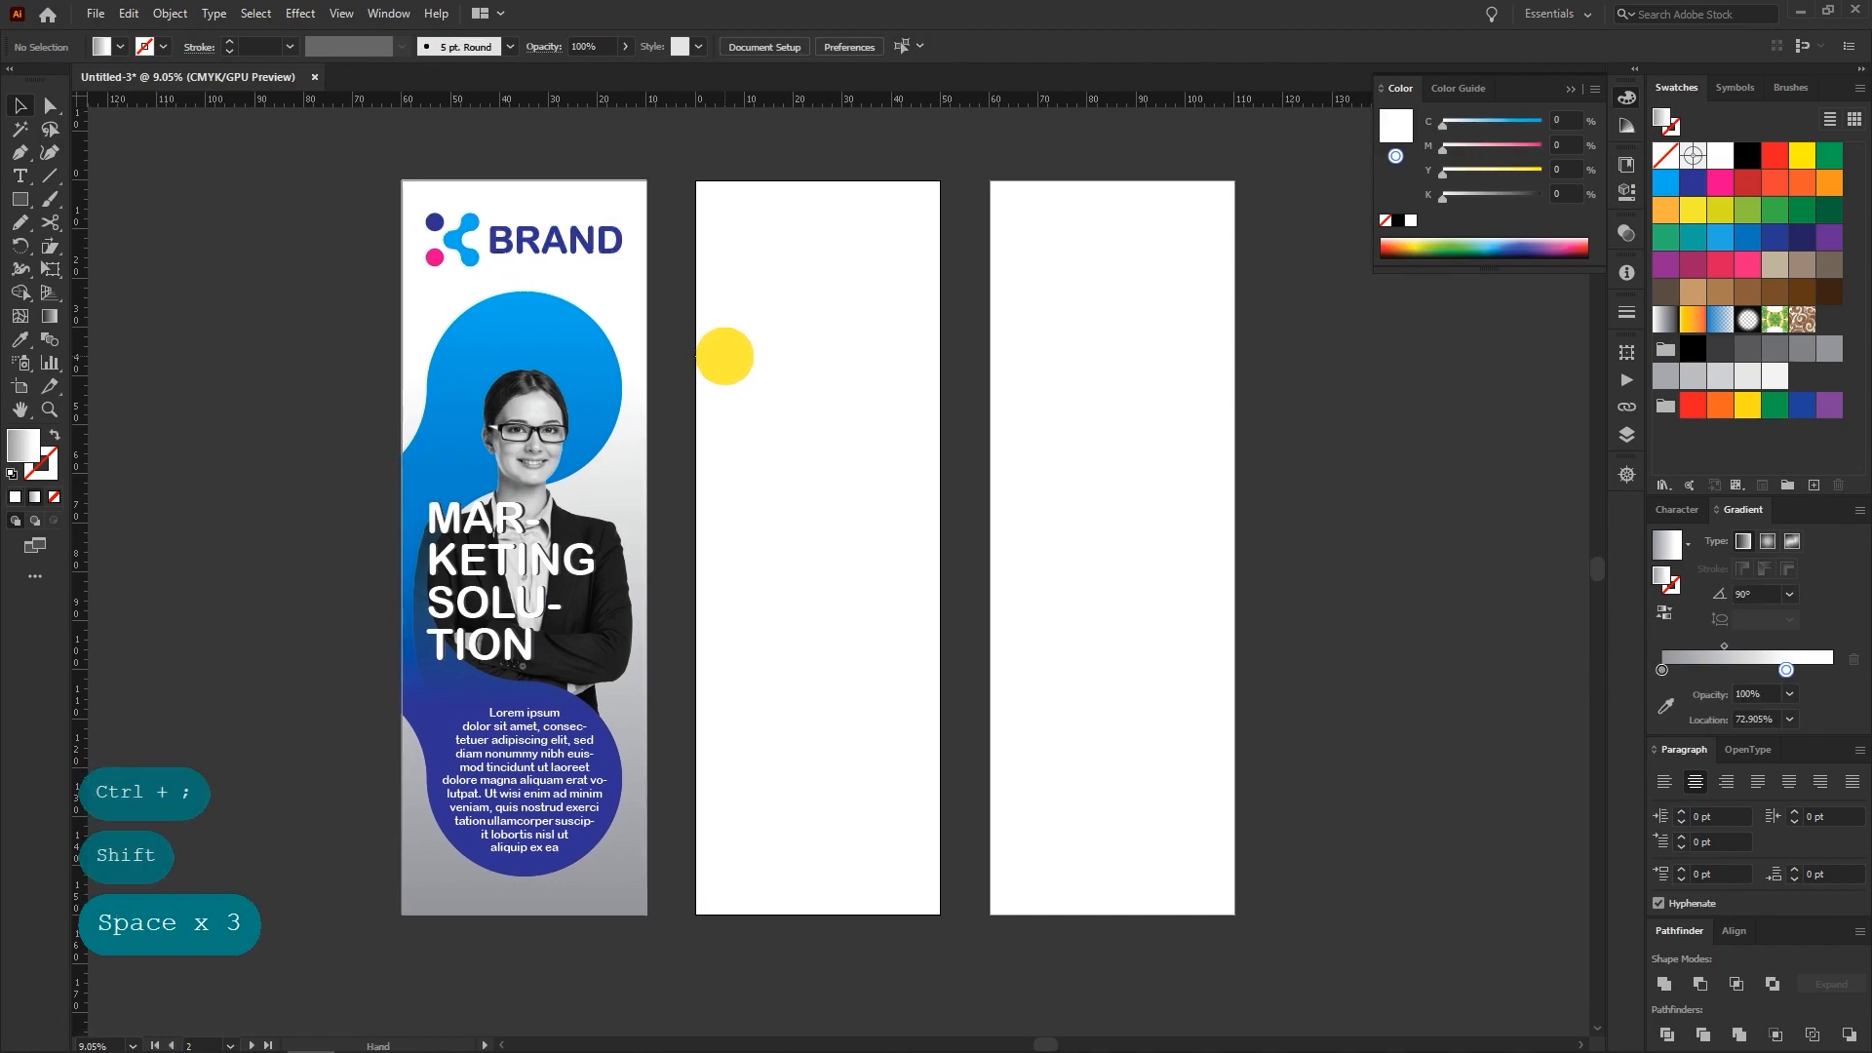
Nudge the blue shape, photo, headline and circular text of the first banner slightly straight down
{"action": "left_click_drag", "start_coordinate": [729, 885], "coordinate": [363, 297]}
{"action": "left_click_drag", "start_coordinate": [601, 407], "coordinate": [601, 417]}
{"action": "key", "text": "shift"}
{"action": "left_click", "coordinate": [747, 471]}
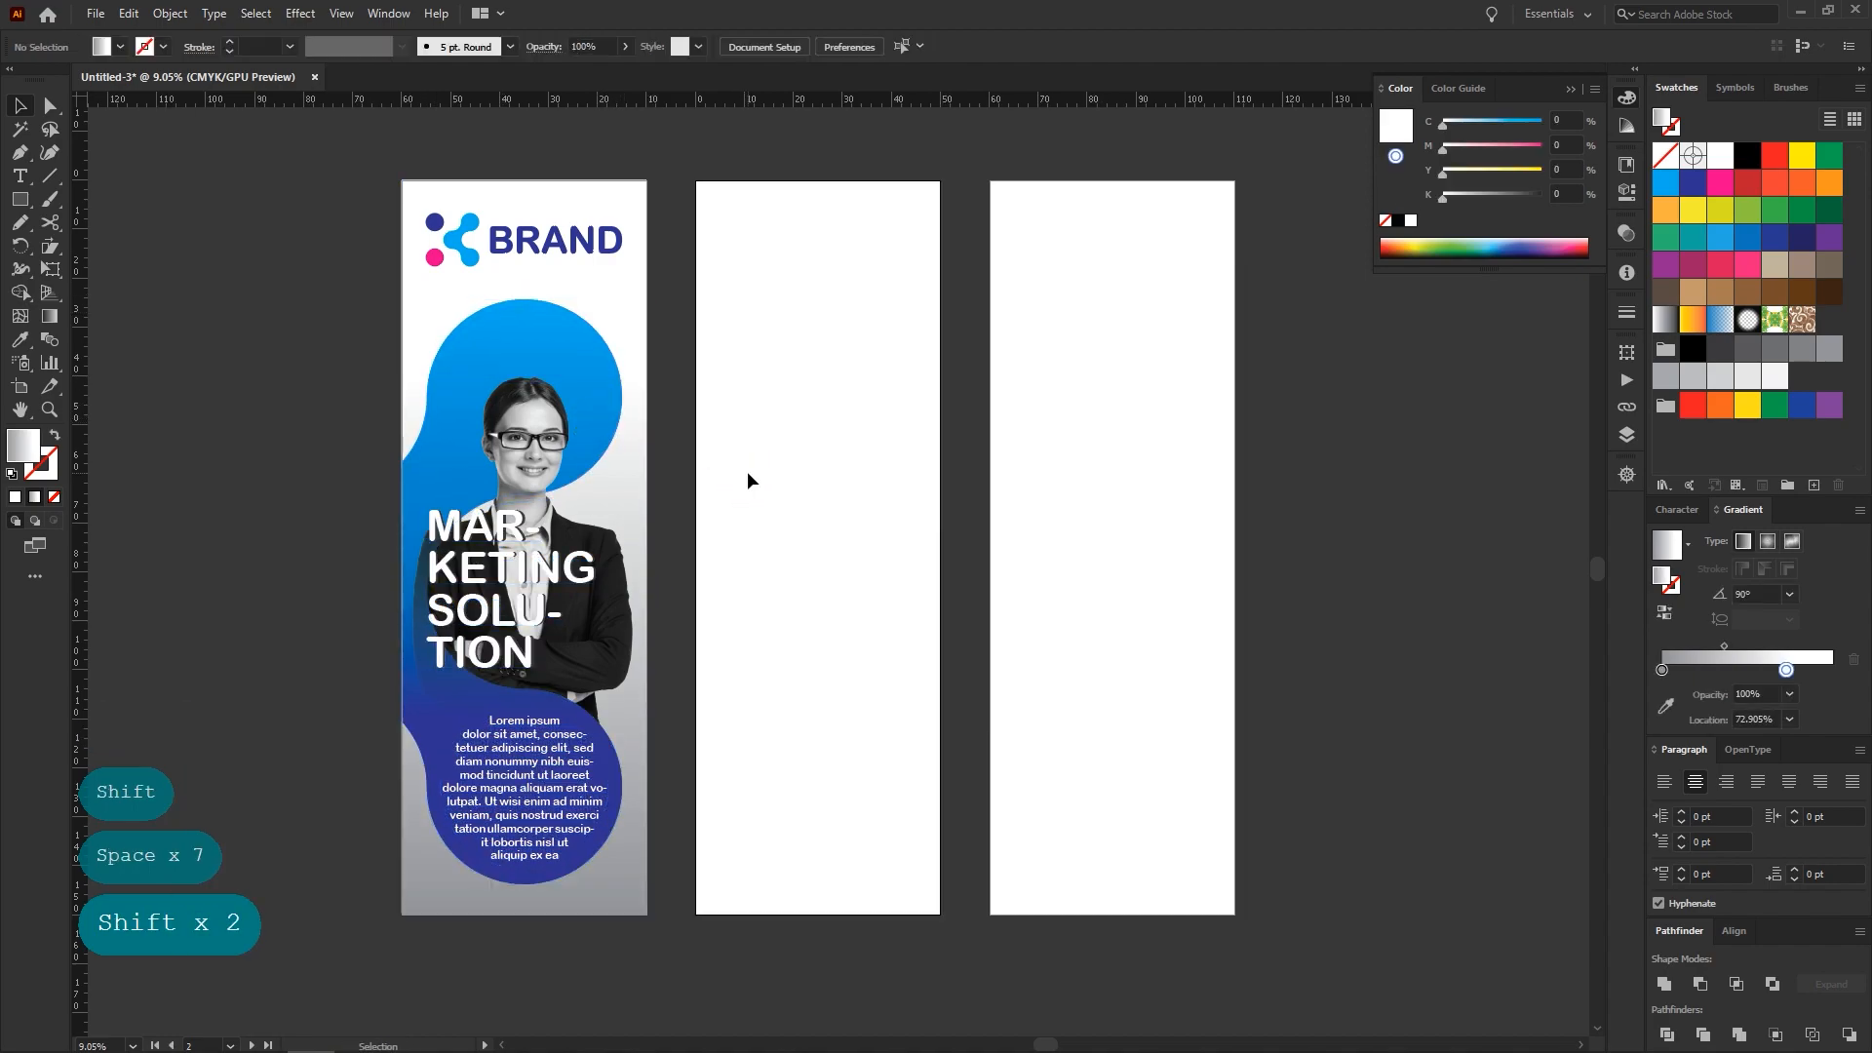
Copy the first banner's complete artwork, paste it at the same position and move the duplicate sideways onto the second artboard
{"action": "left_click_drag", "start_coordinate": [346, 192], "coordinate": [627, 919]}
{"action": "key", "text": "ctrl"}
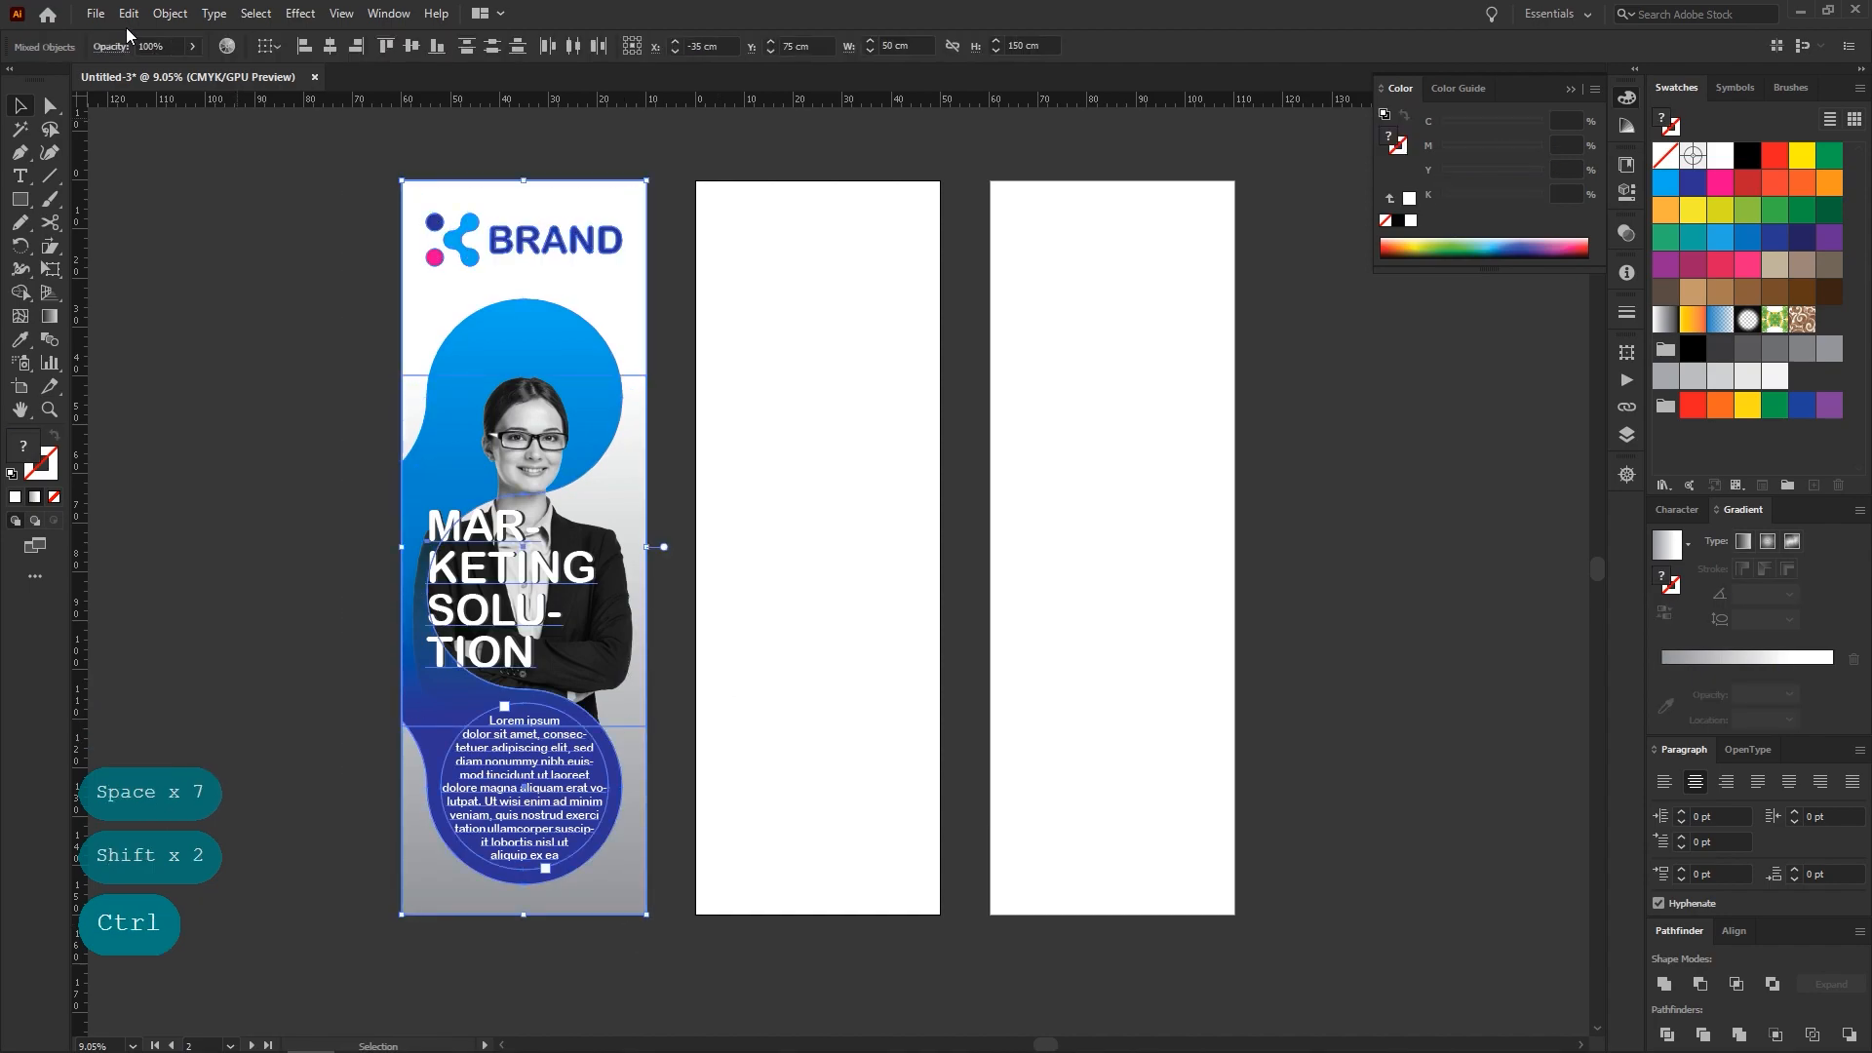
{"action": "left_click", "coordinate": [165, 14]}
{"action": "mouse_move", "coordinate": [128, 13]}
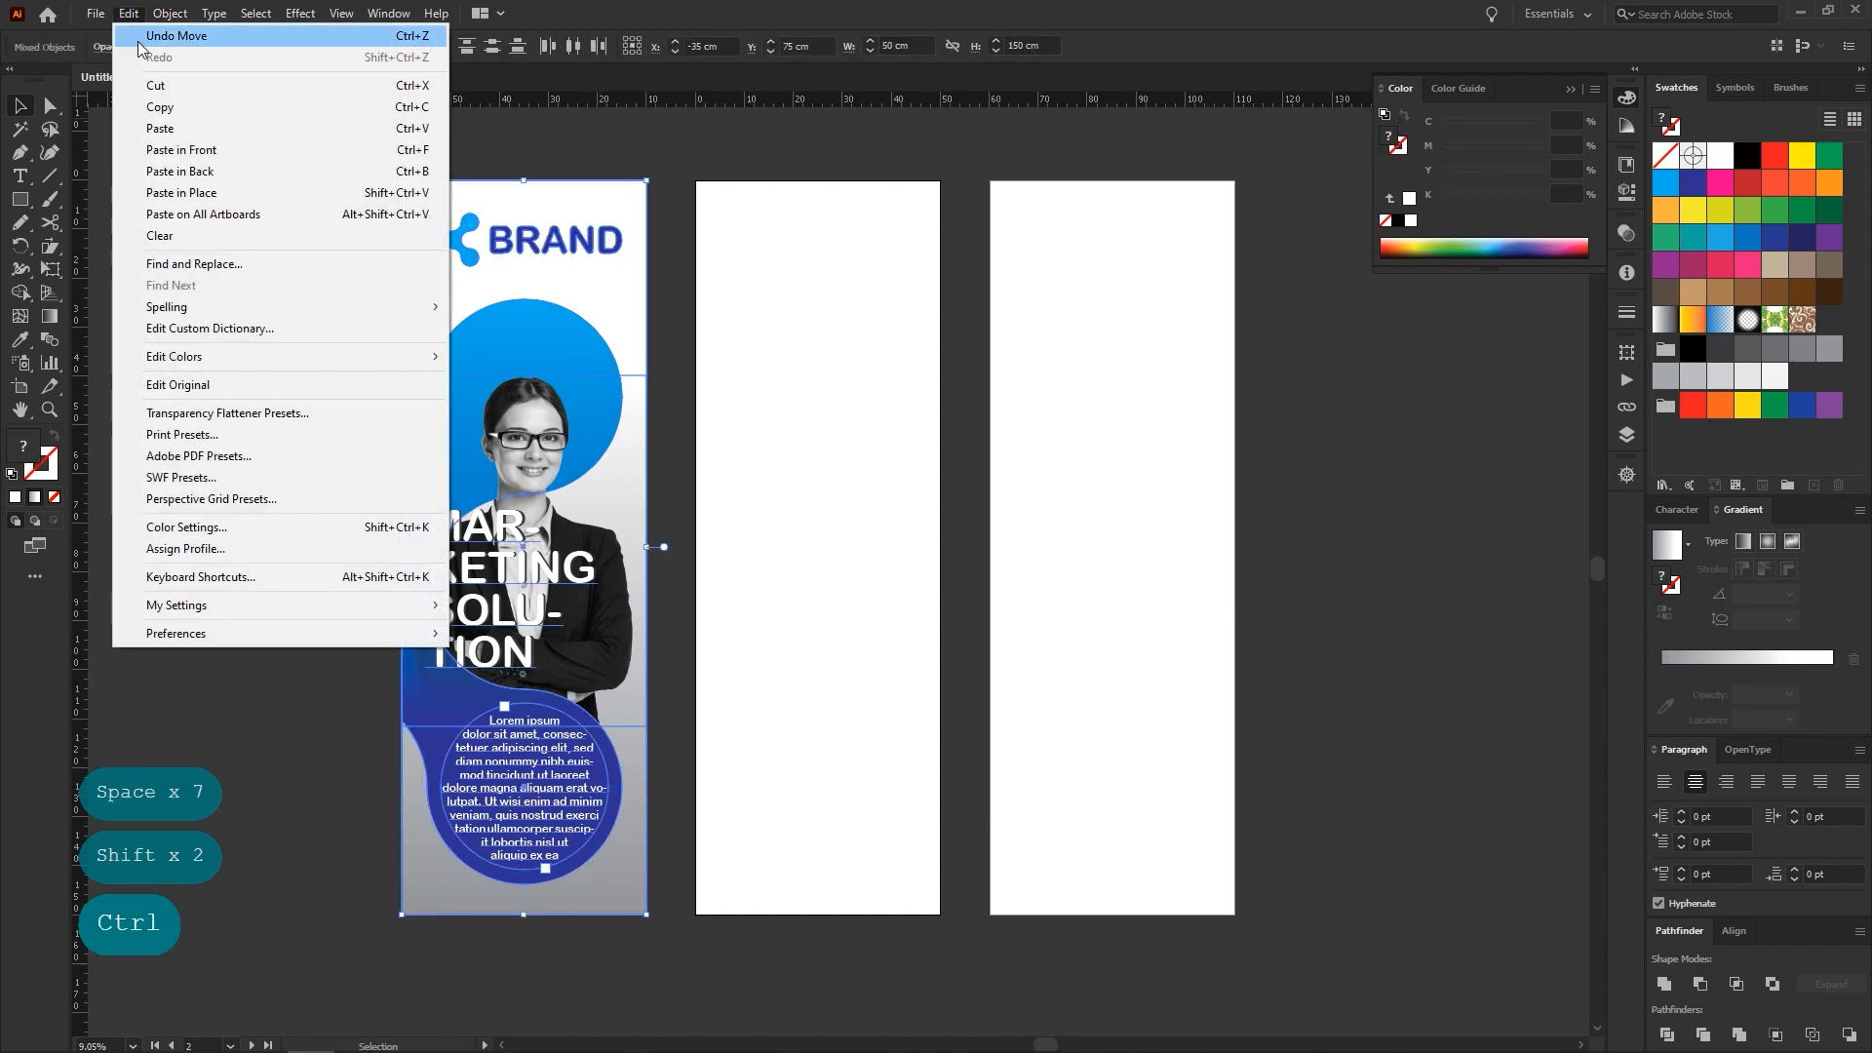
{"action": "left_click", "coordinate": [162, 106]}
{"action": "left_click", "coordinate": [806, 377]}
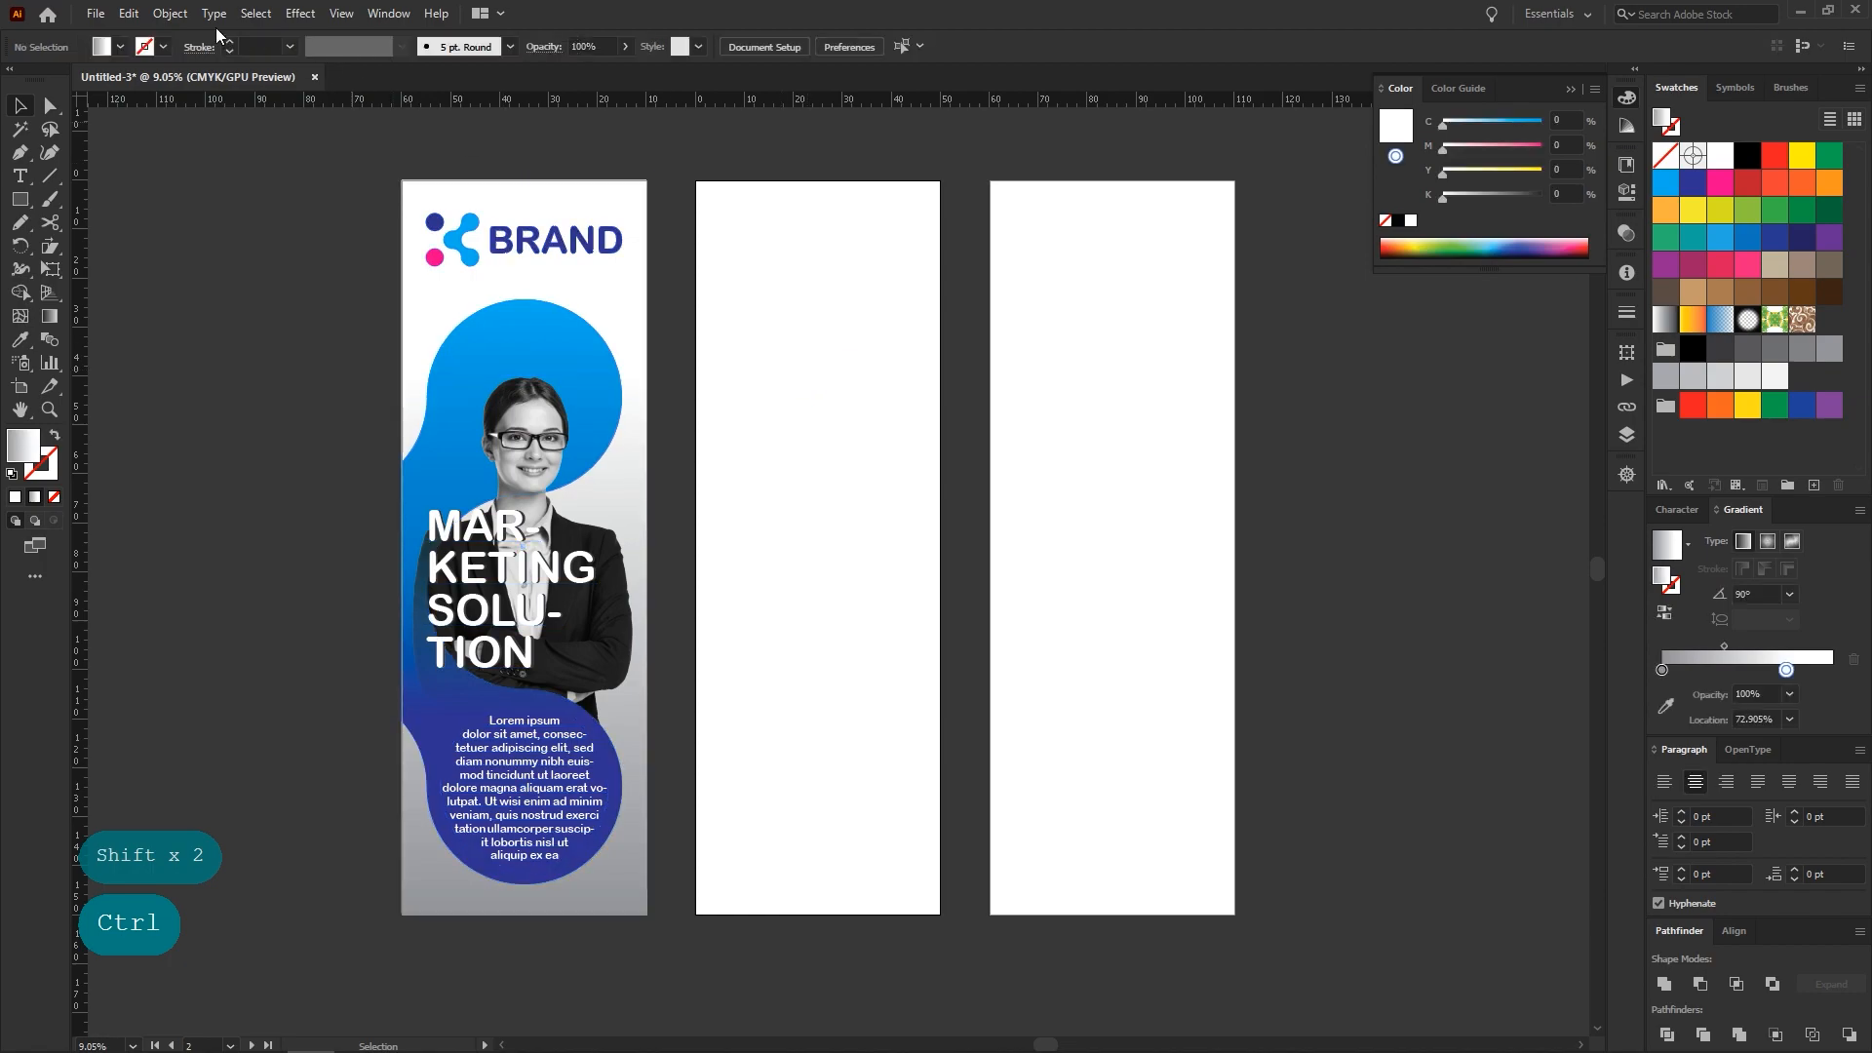
{"action": "left_click", "coordinate": [129, 13]}
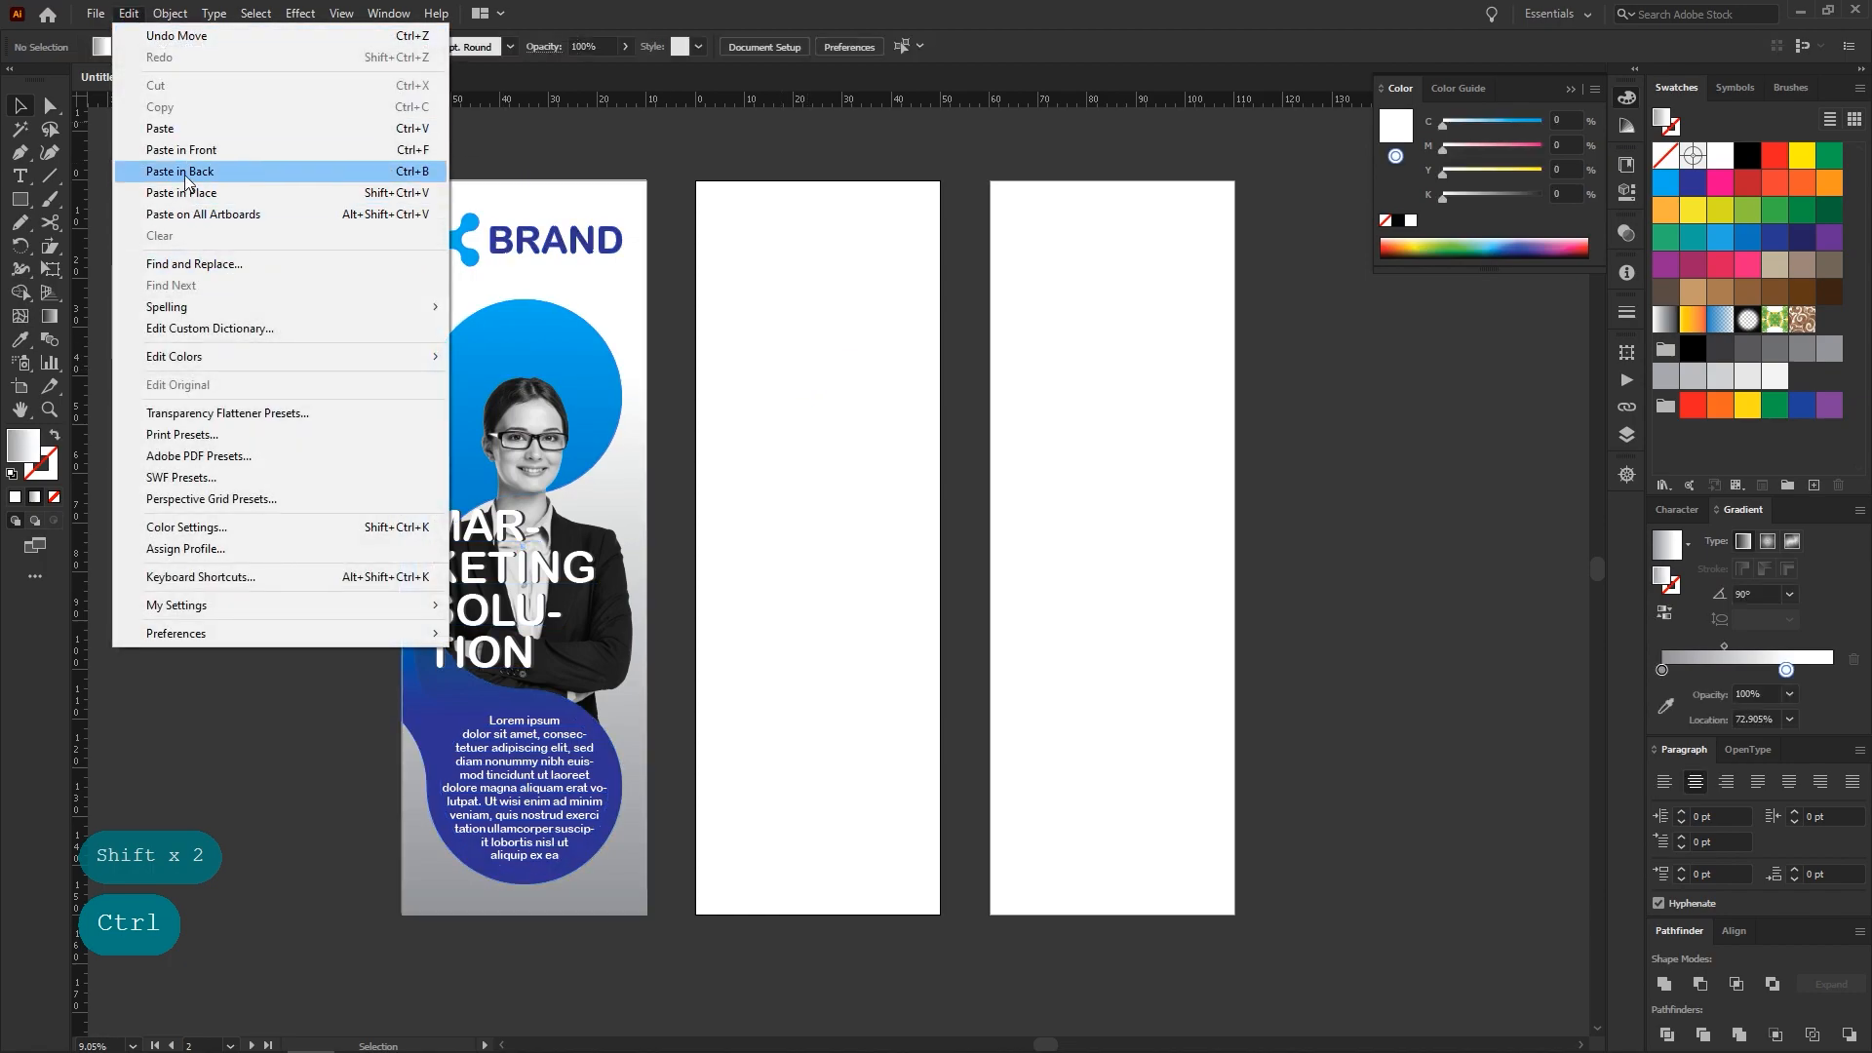
{"action": "left_click", "coordinate": [186, 171]}
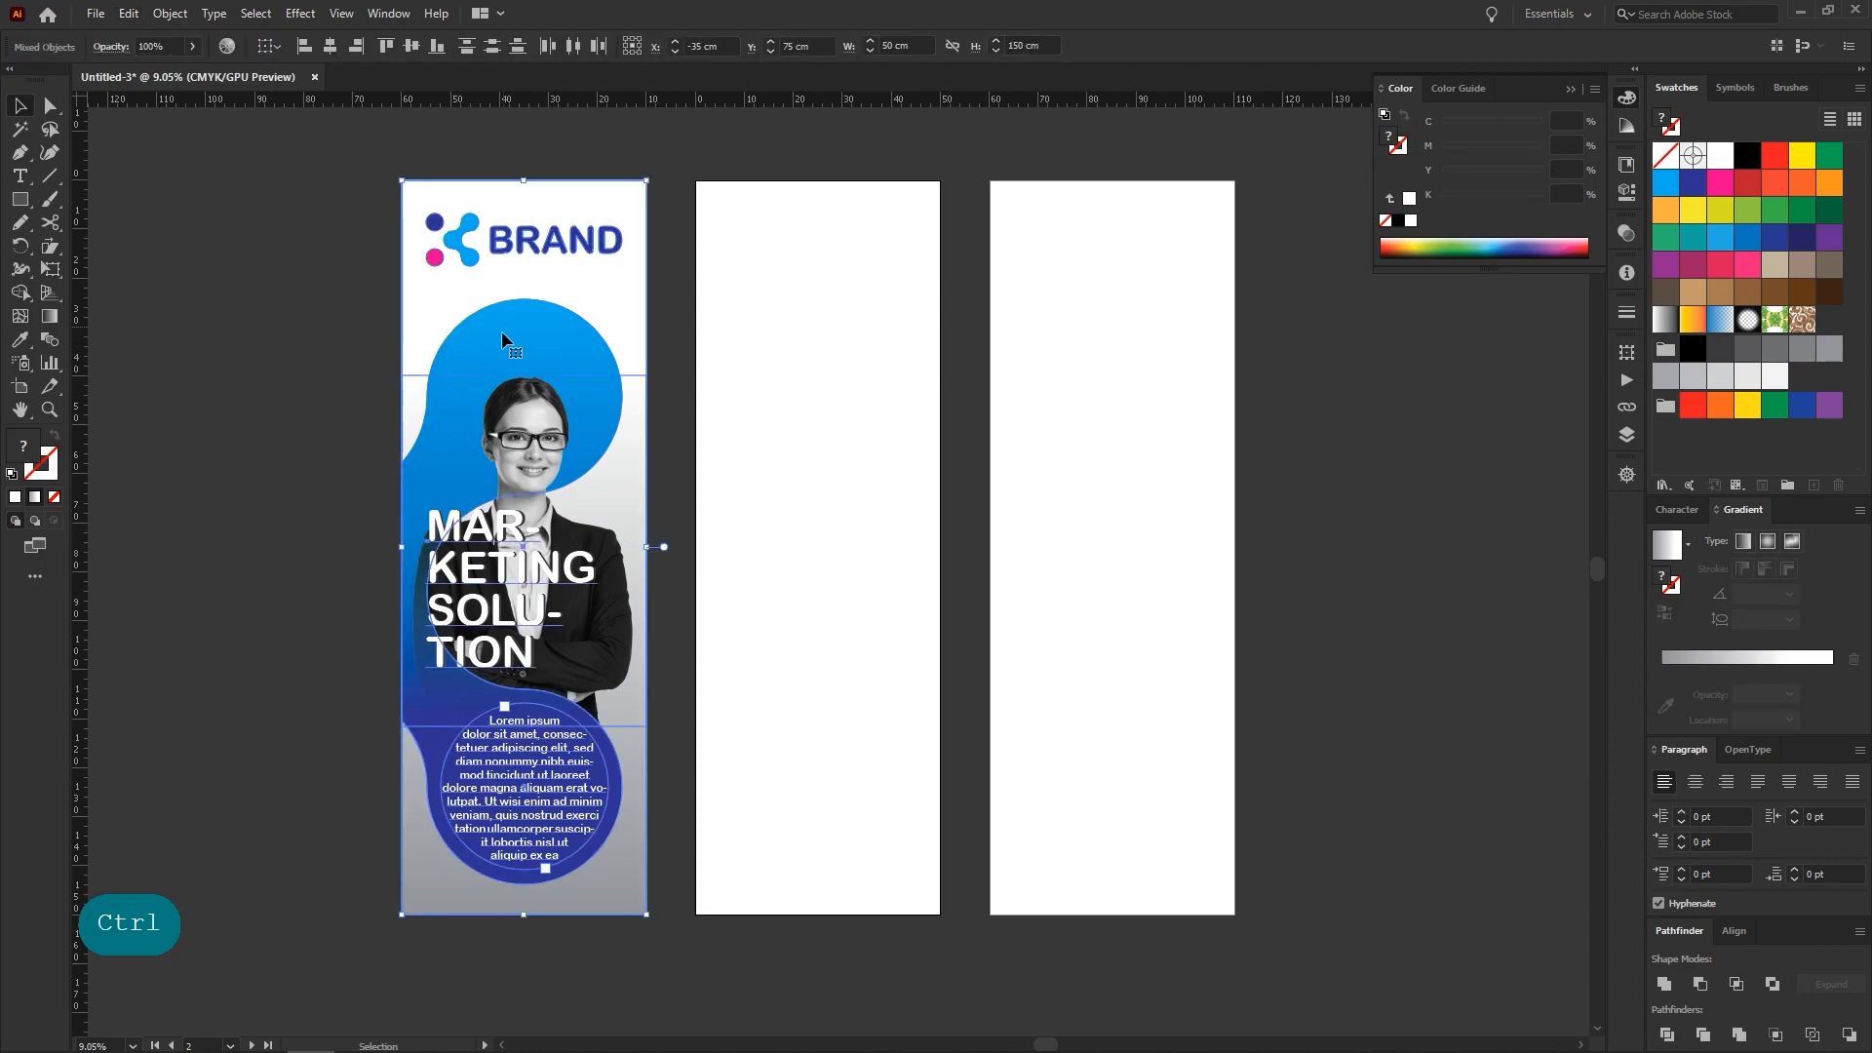
{"action": "left_click_drag", "start_coordinate": [507, 341], "coordinate": [804, 339]}
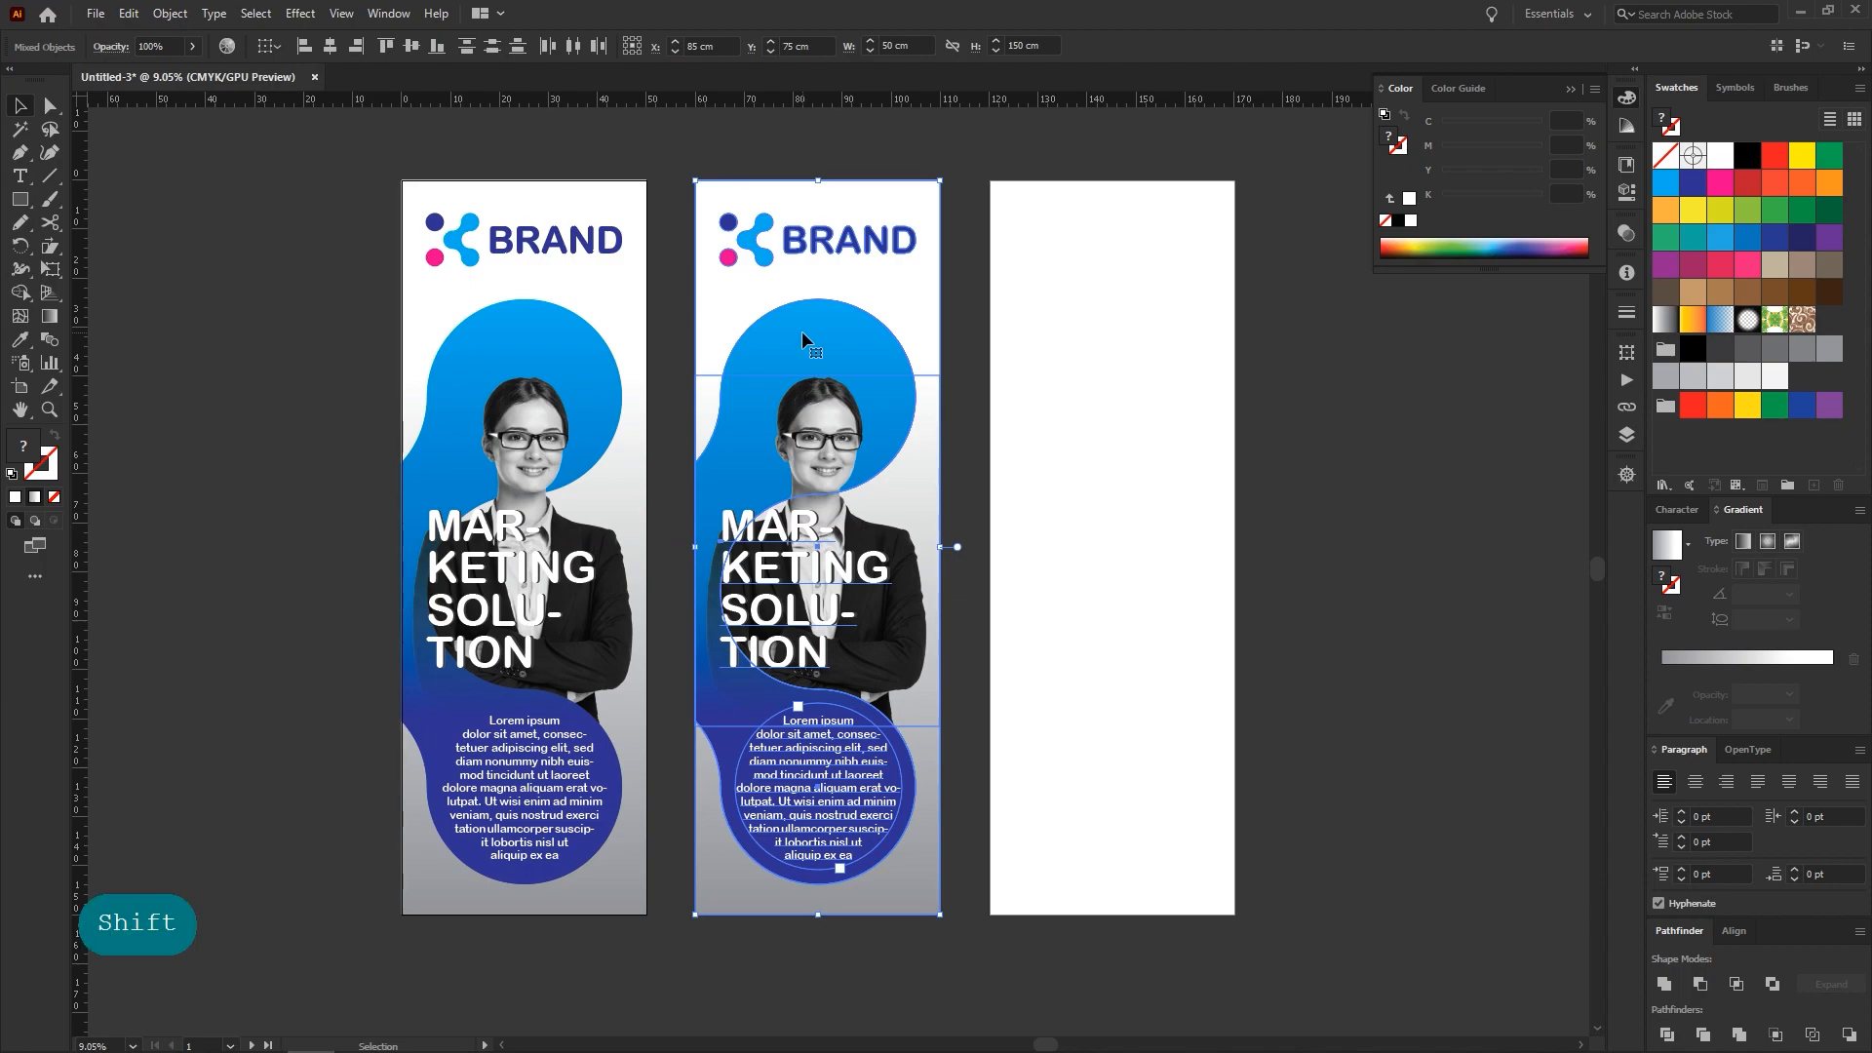
{"action": "left_click", "coordinate": [1070, 393]}
Copy the second banner's complete artwork and place the duplicate exactly on the third artboard
{"action": "left_click", "coordinate": [769, 315]}
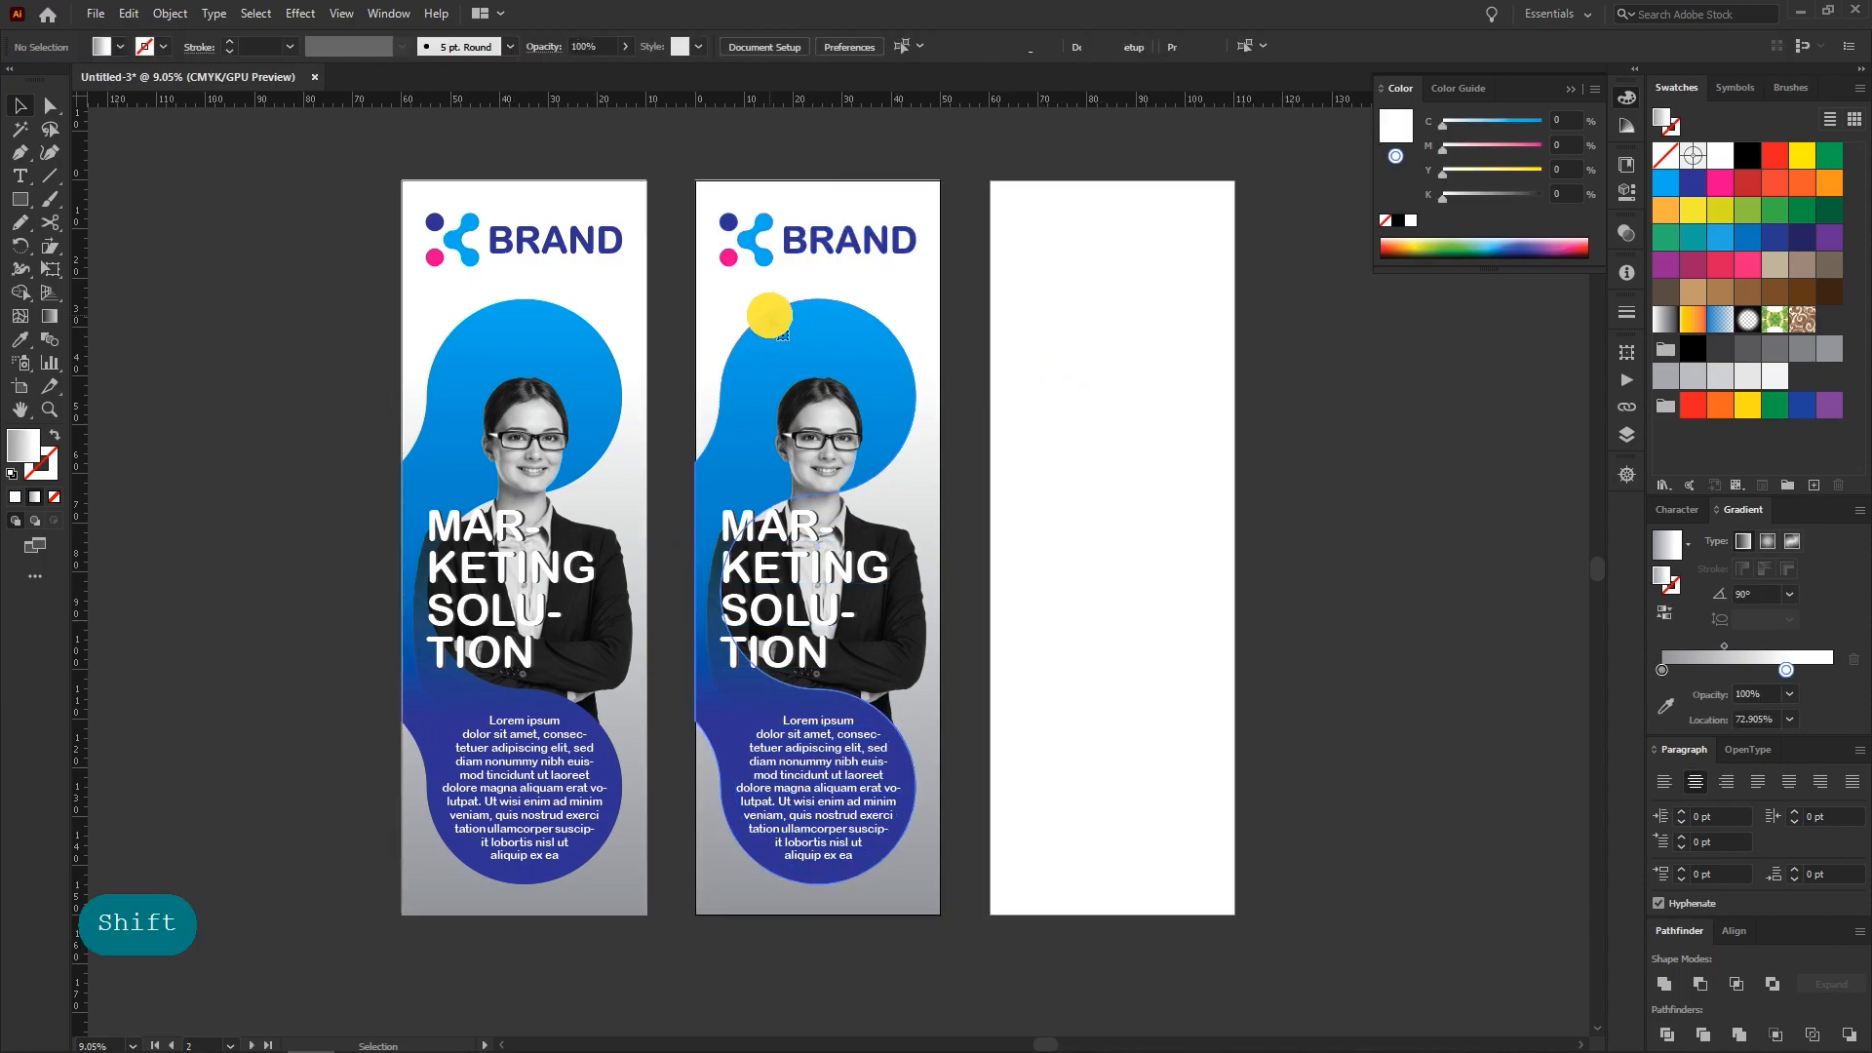
{"action": "left_click_drag", "start_coordinate": [704, 151], "coordinate": [951, 942]}
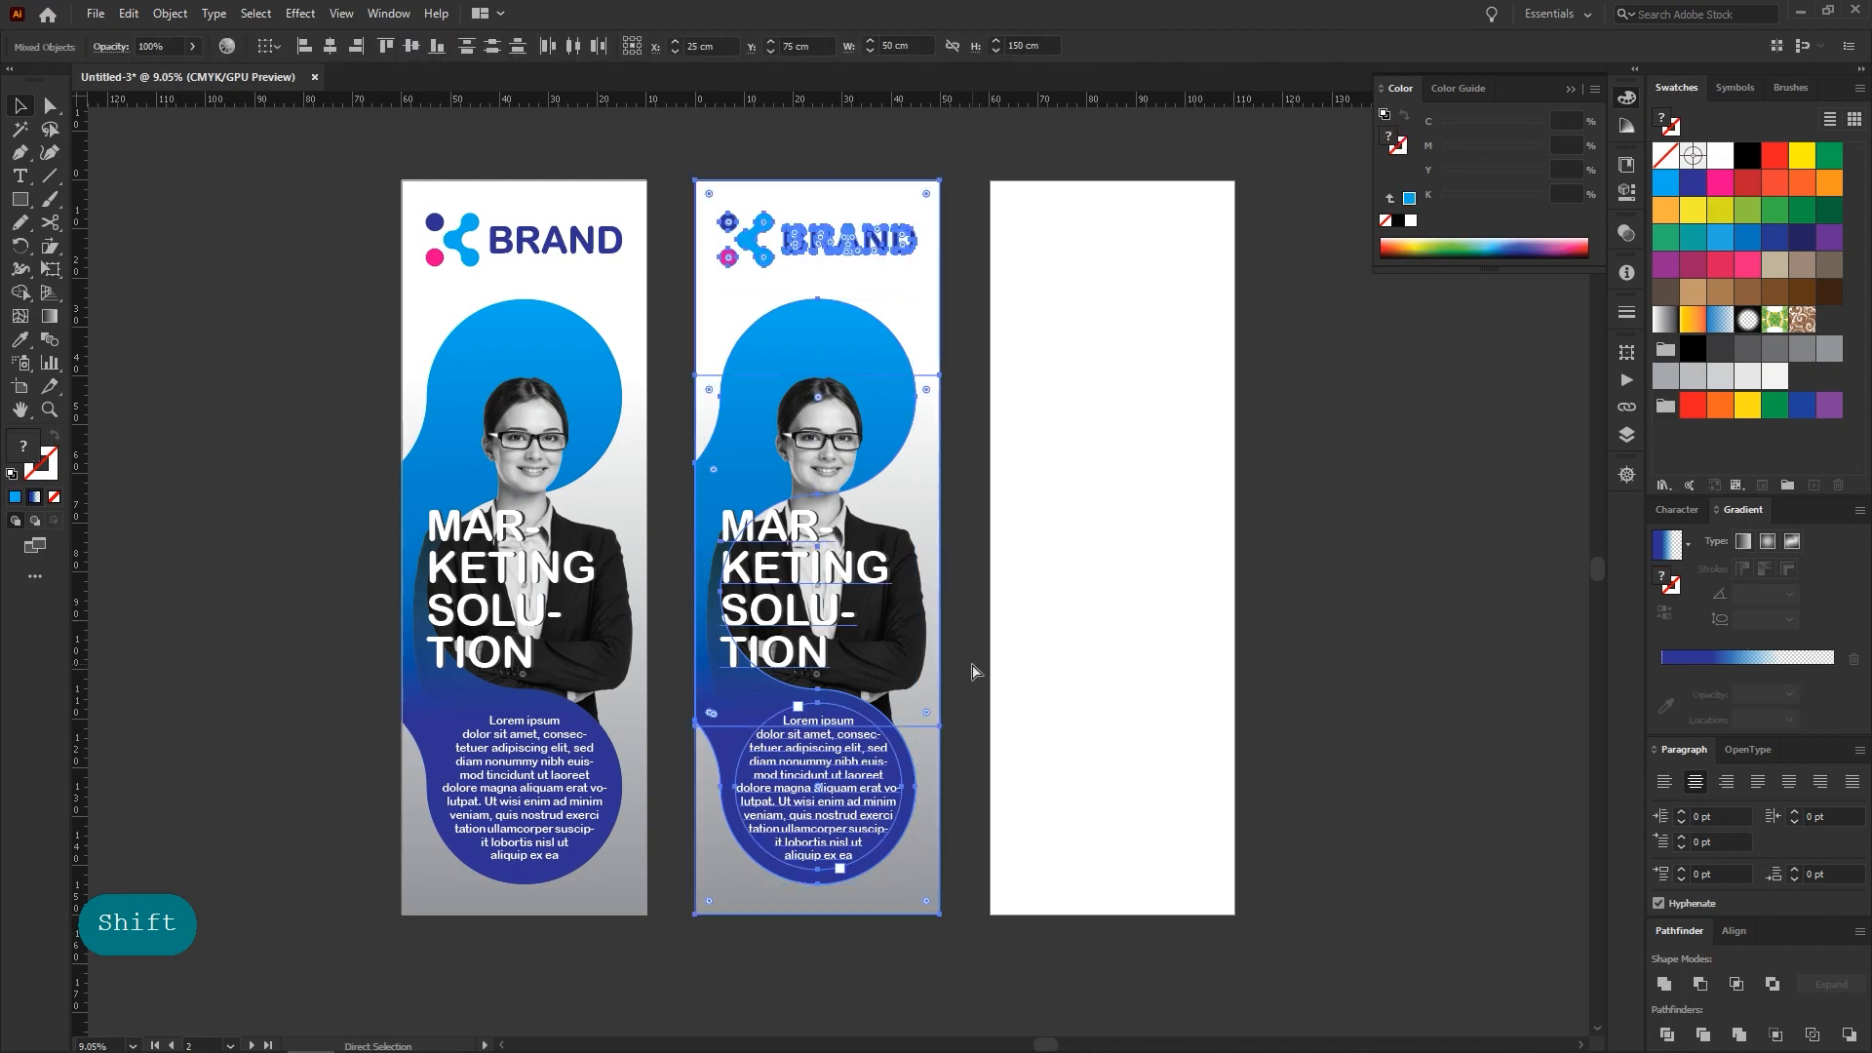
{"action": "key", "text": "ctrl+c"}
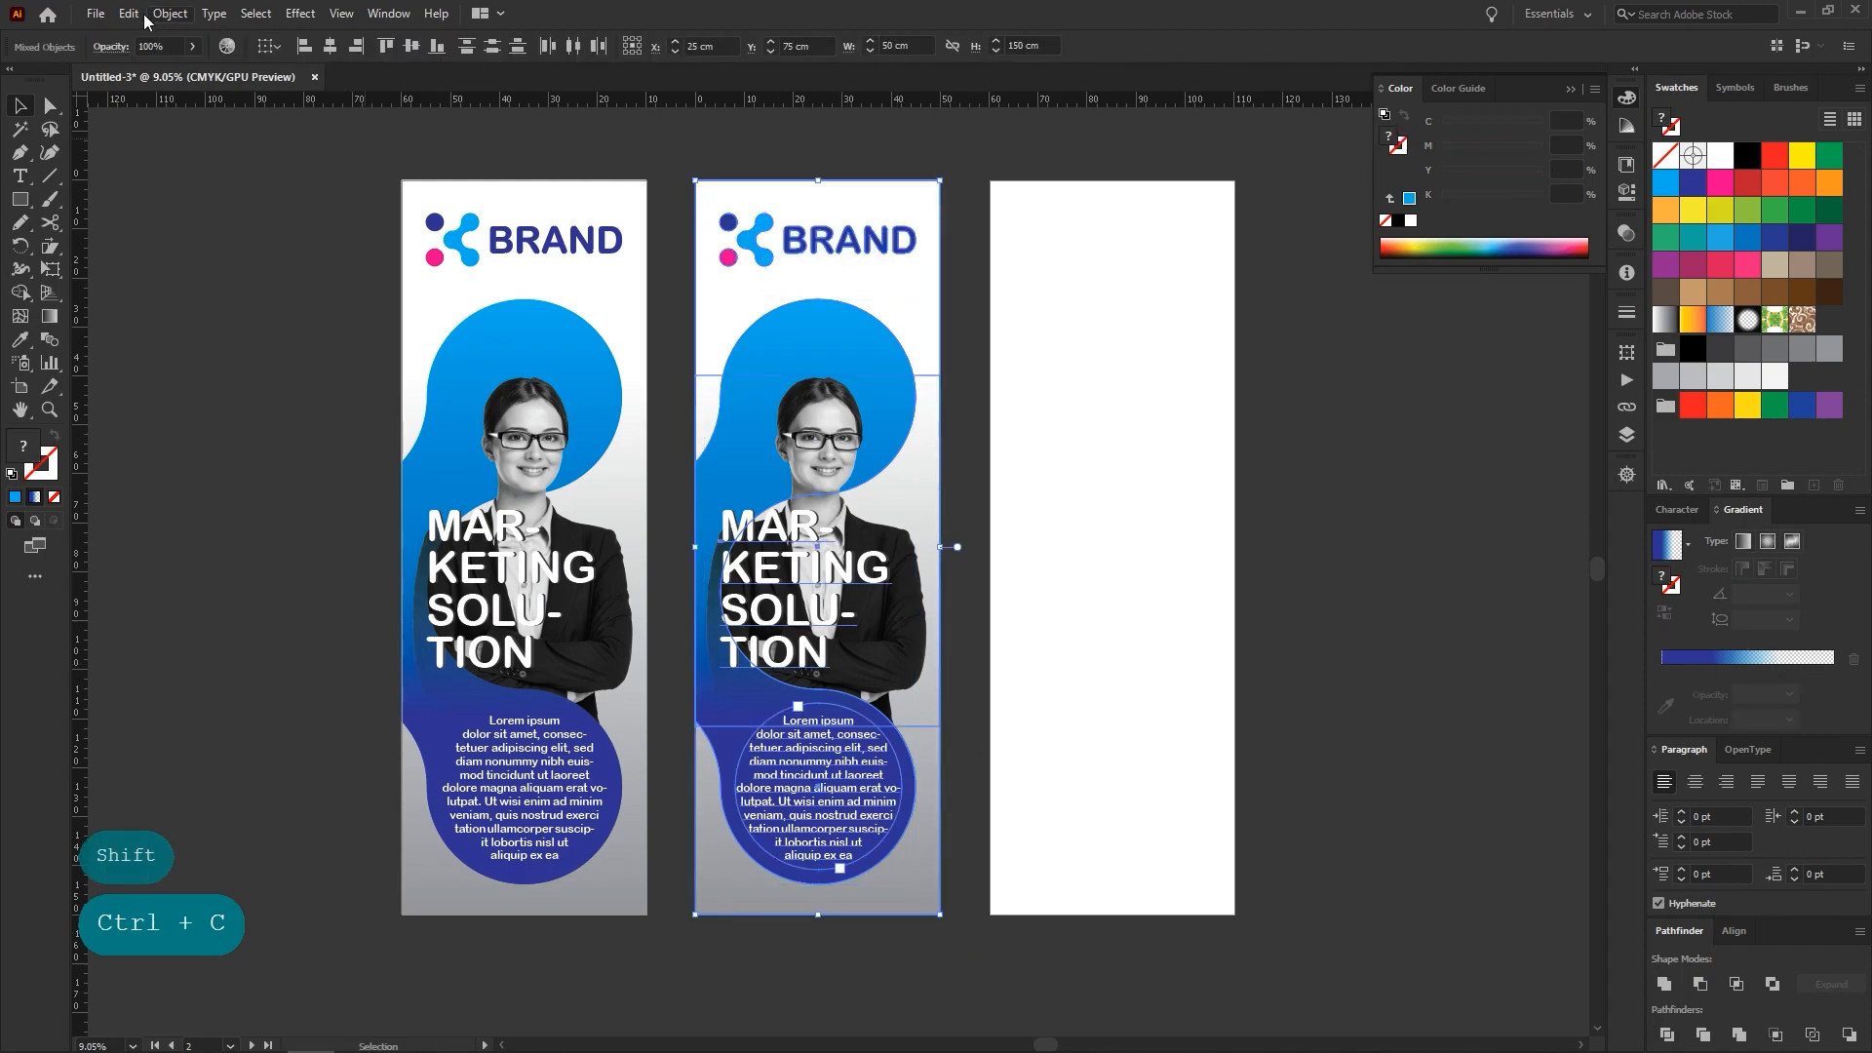
{"action": "left_click", "coordinate": [144, 18]}
{"action": "left_click", "coordinate": [158, 105]}
{"action": "left_click", "coordinate": [1044, 375]}
{"action": "left_click", "coordinate": [134, 14]}
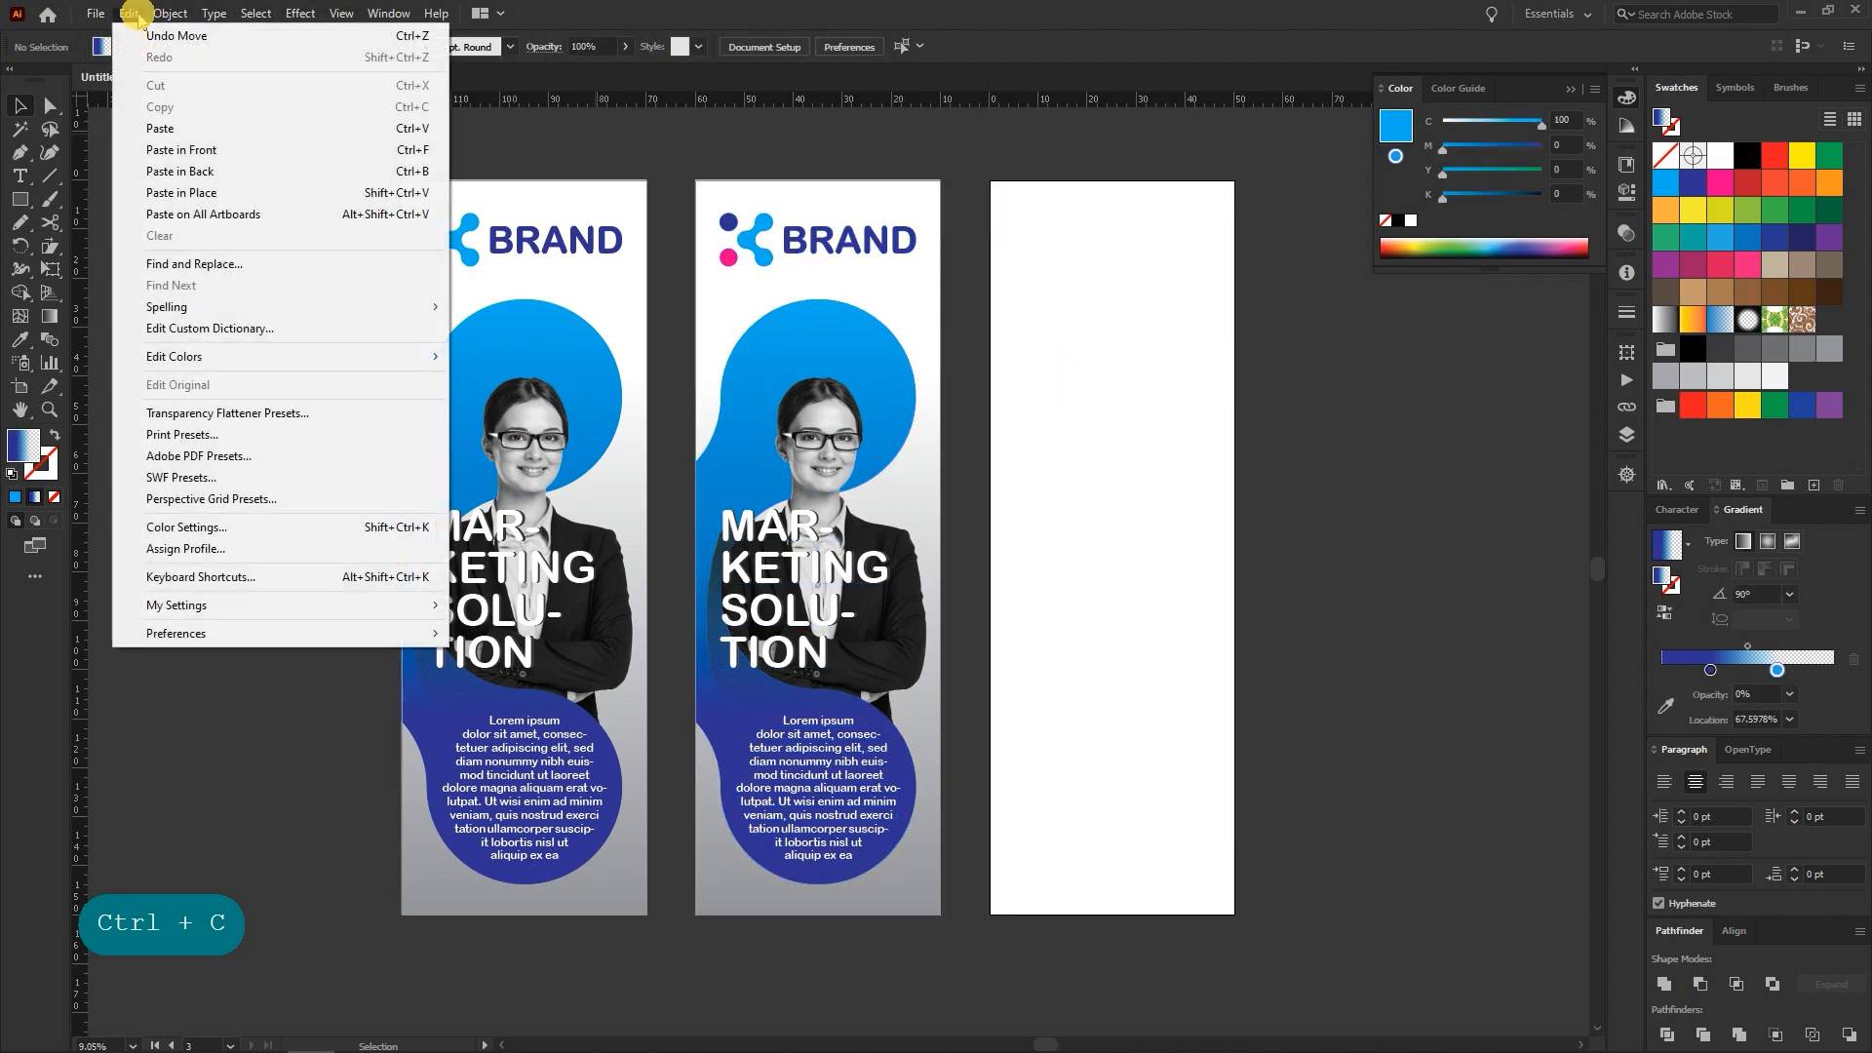
{"action": "left_click", "coordinate": [167, 152]}
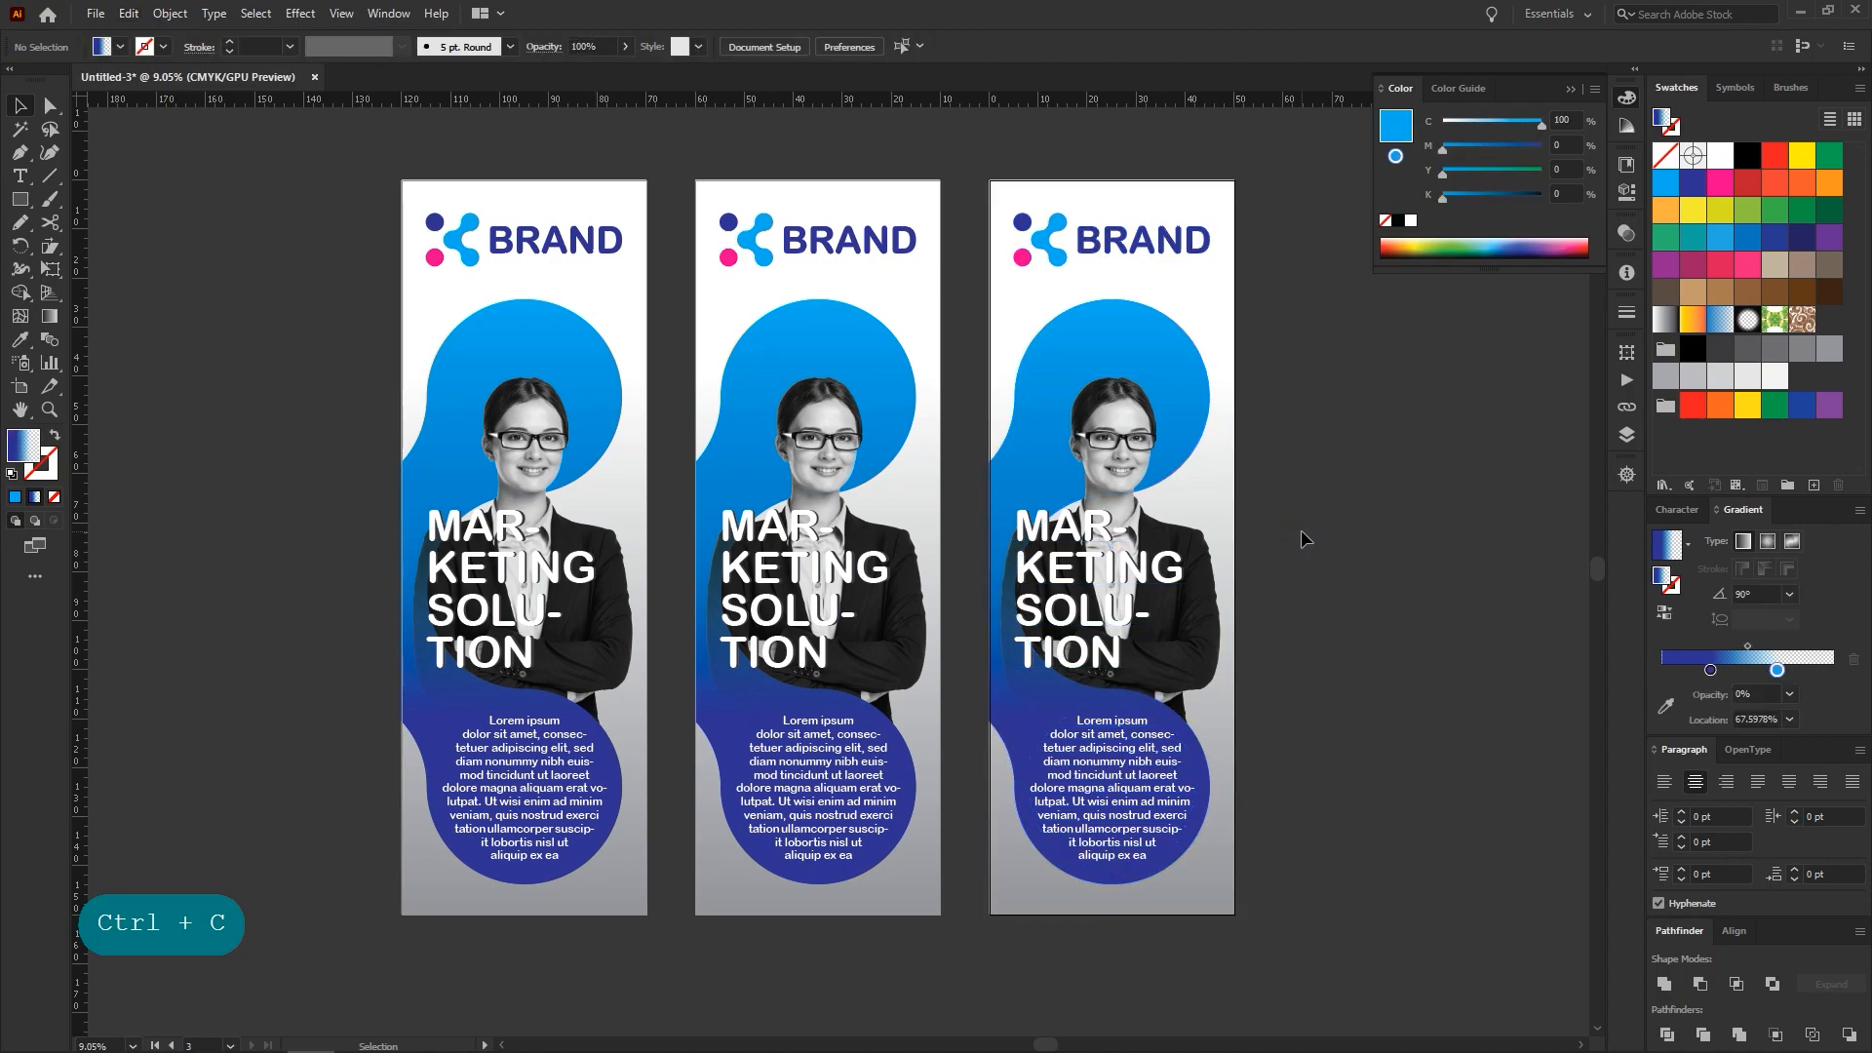
Change the light blue stop of the second banner's front fading shape to 100% magenta and lock that shape
{"action": "key", "text": "space"}
{"action": "left_click_drag", "start_coordinate": [1338, 532], "coordinate": [1282, 545]}
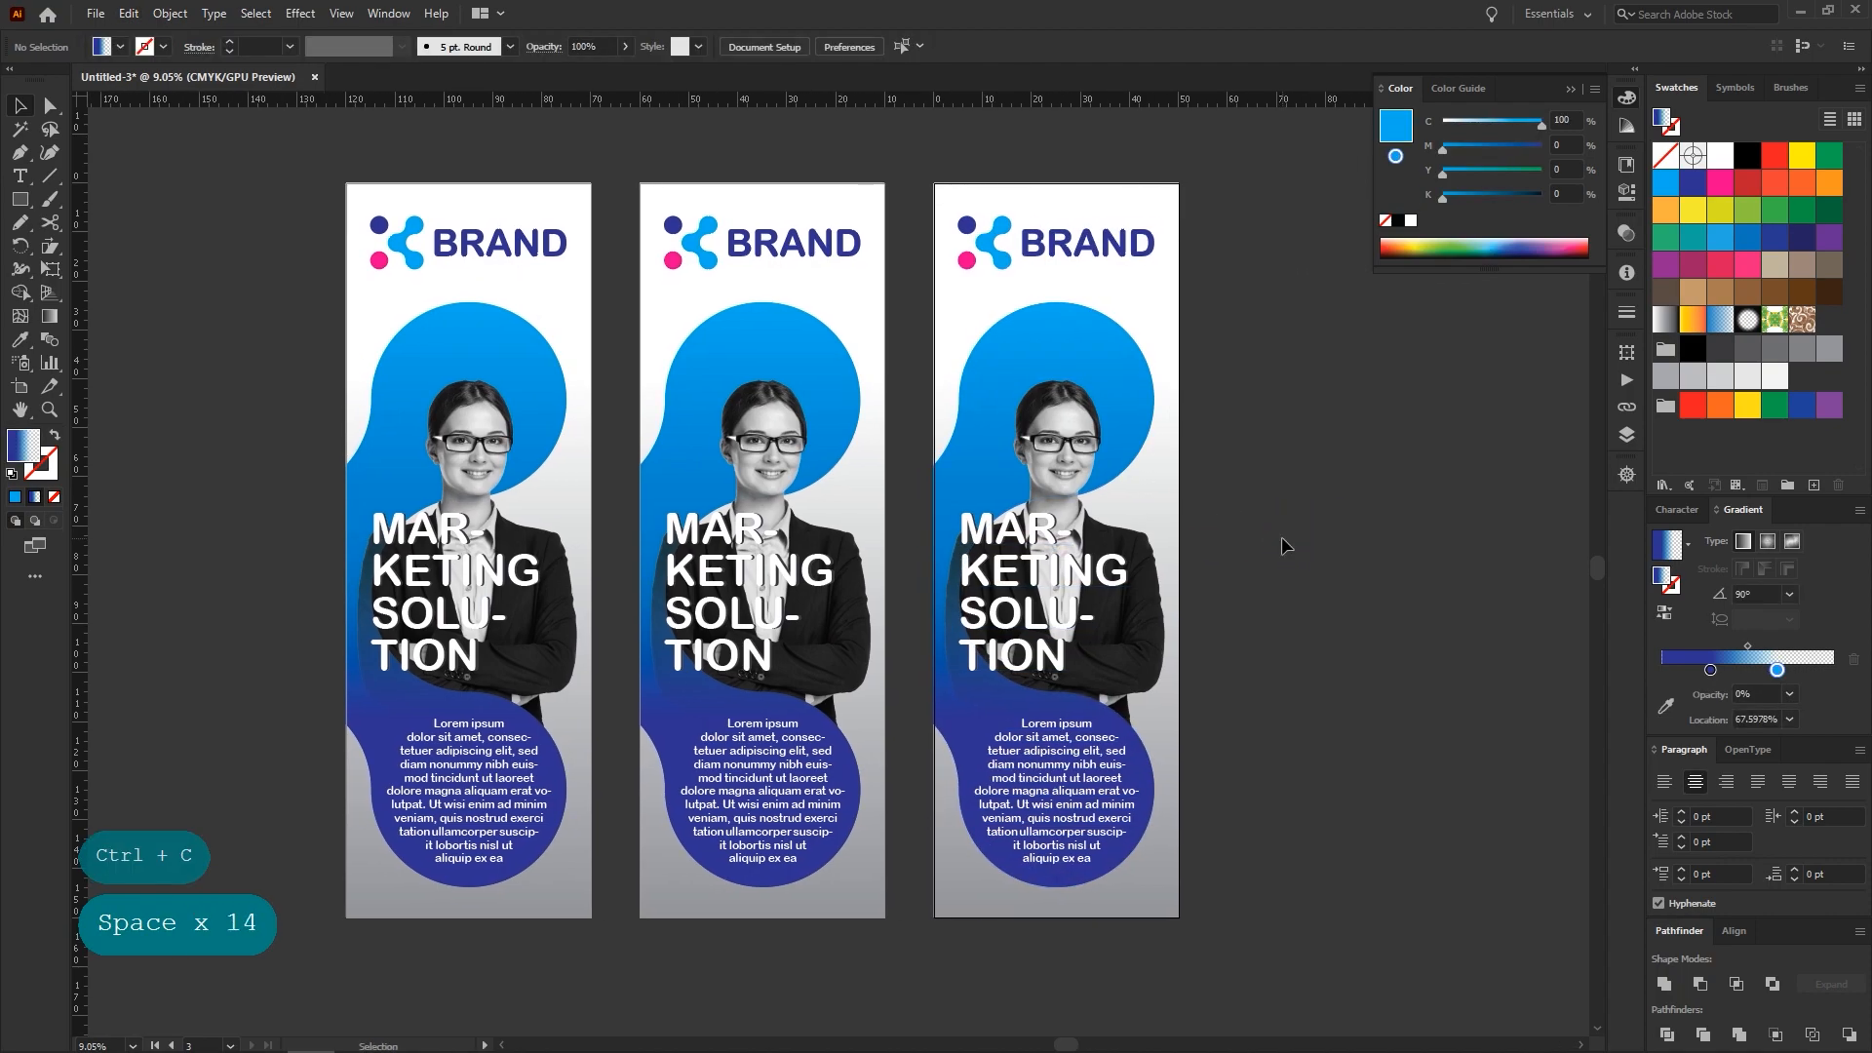
{"action": "left_click", "coordinate": [790, 339]}
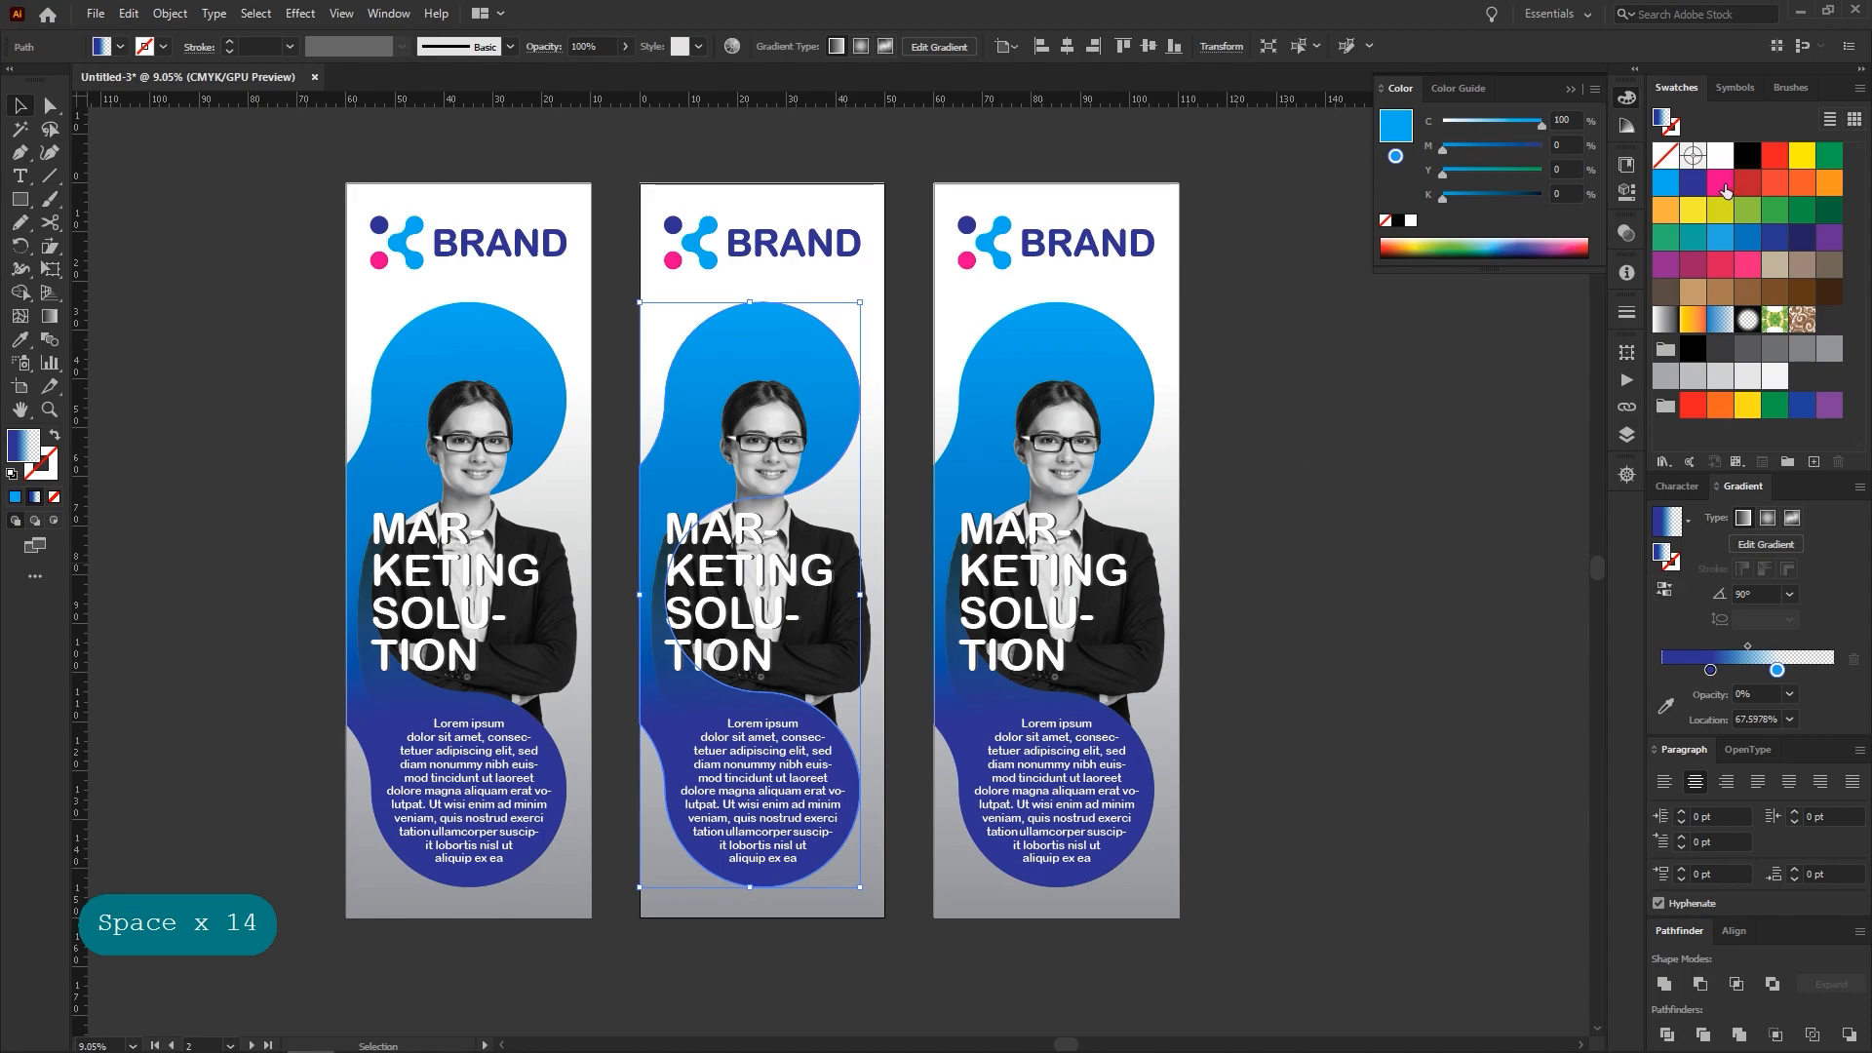
{"action": "left_click_drag", "start_coordinate": [1726, 190], "coordinate": [1778, 671]}
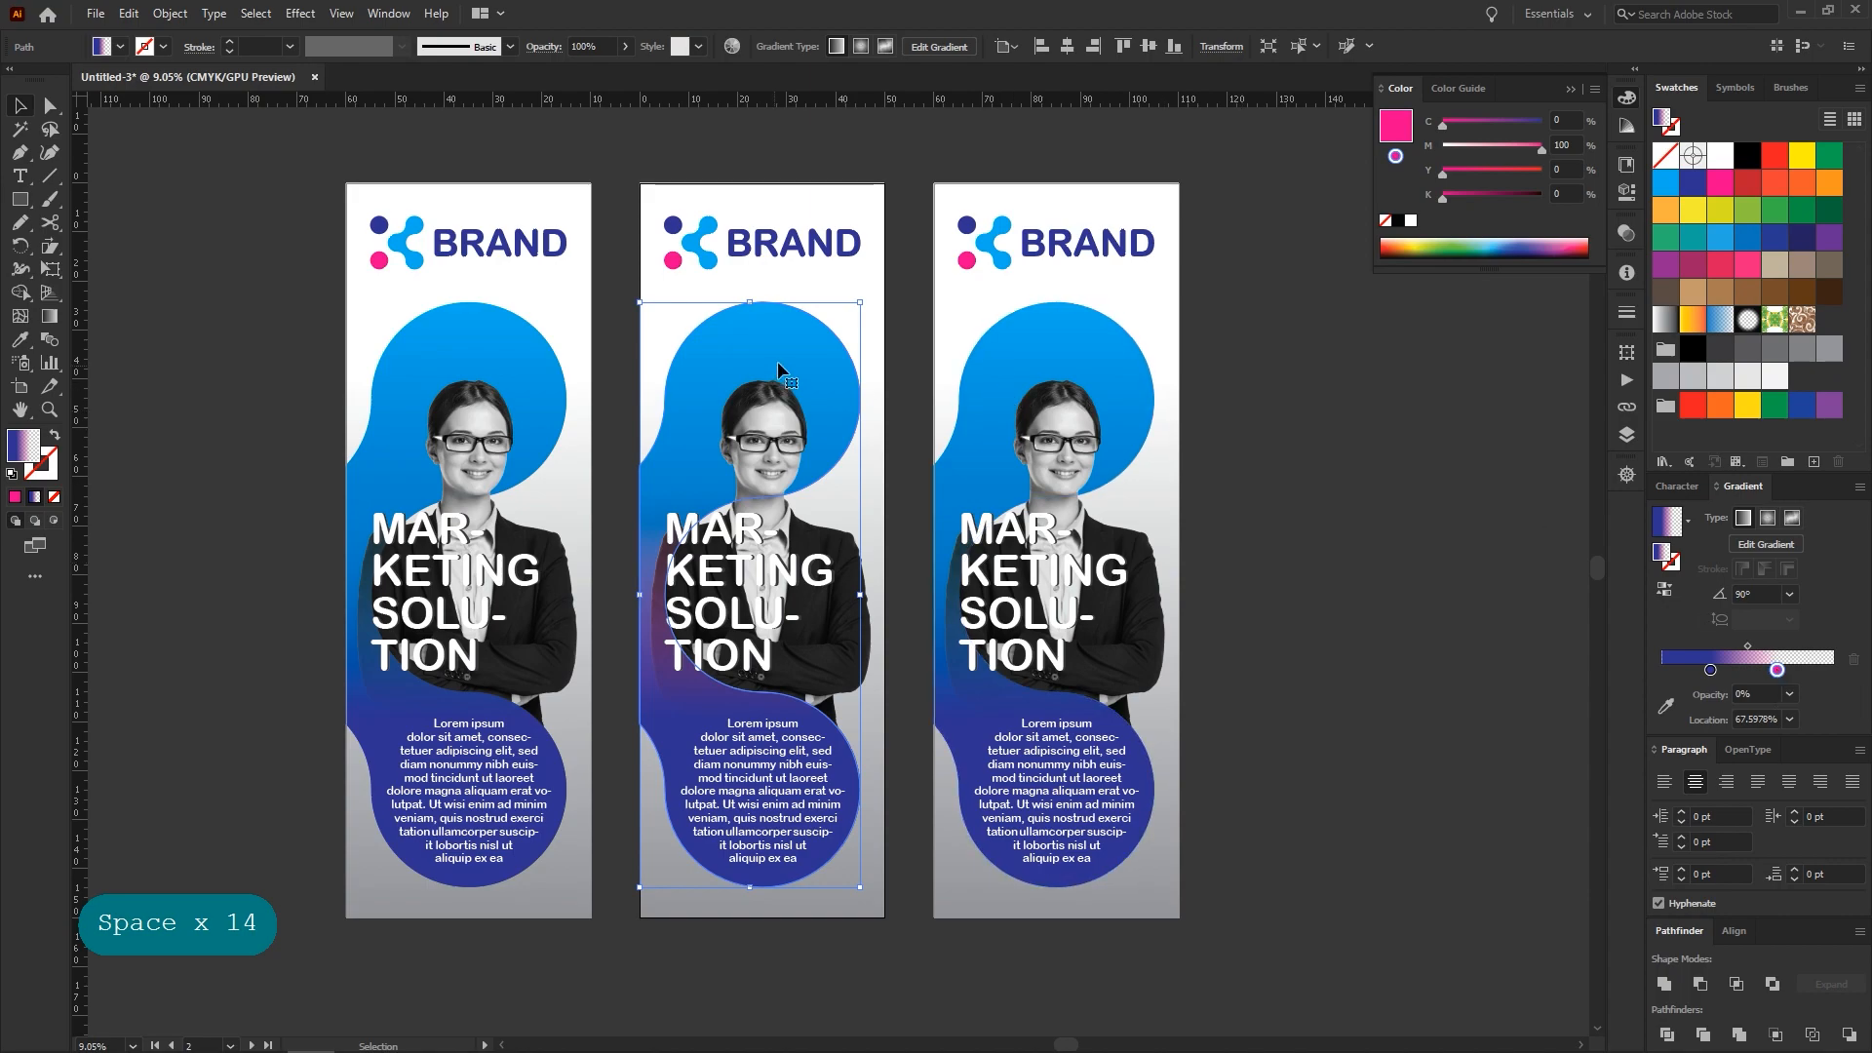
{"action": "left_click", "coordinate": [169, 14]}
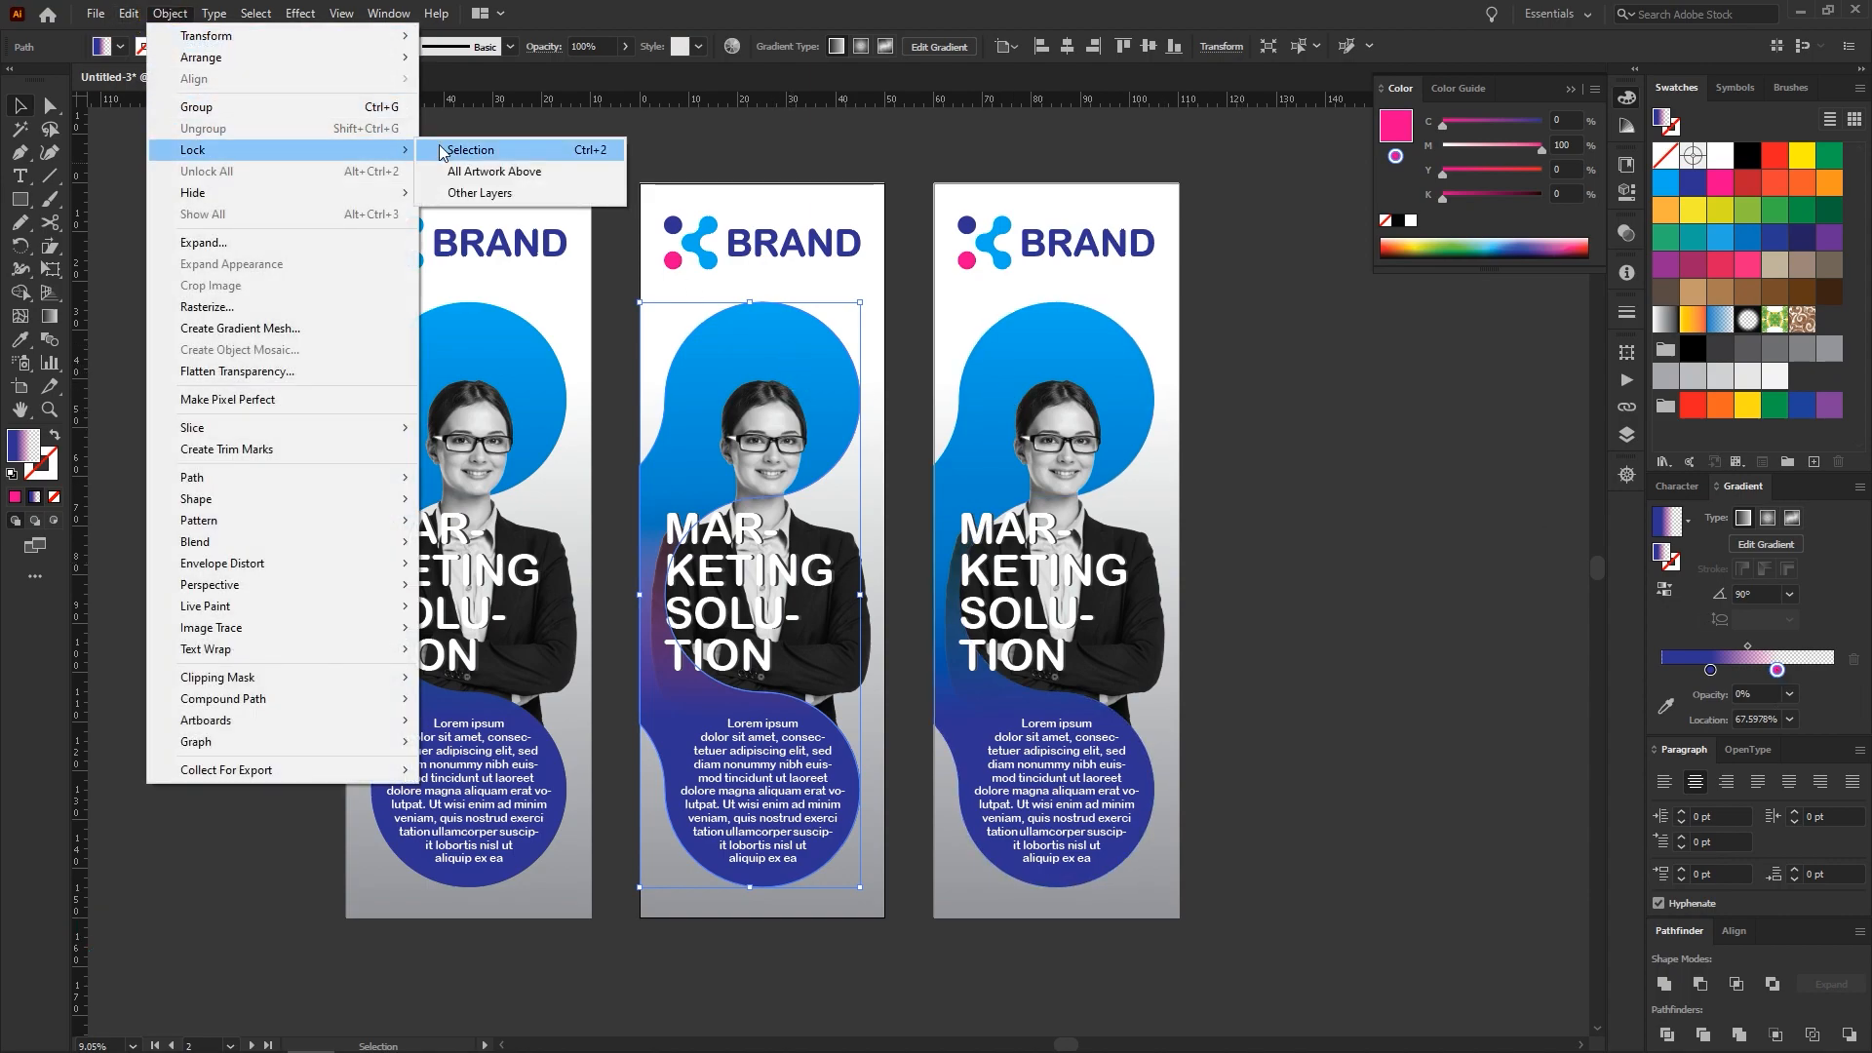
{"action": "left_click", "coordinate": [441, 148]}
Change the light blue end stop of the second banner's rear gradient shape to 100% magenta
{"action": "left_click", "coordinate": [811, 357]}
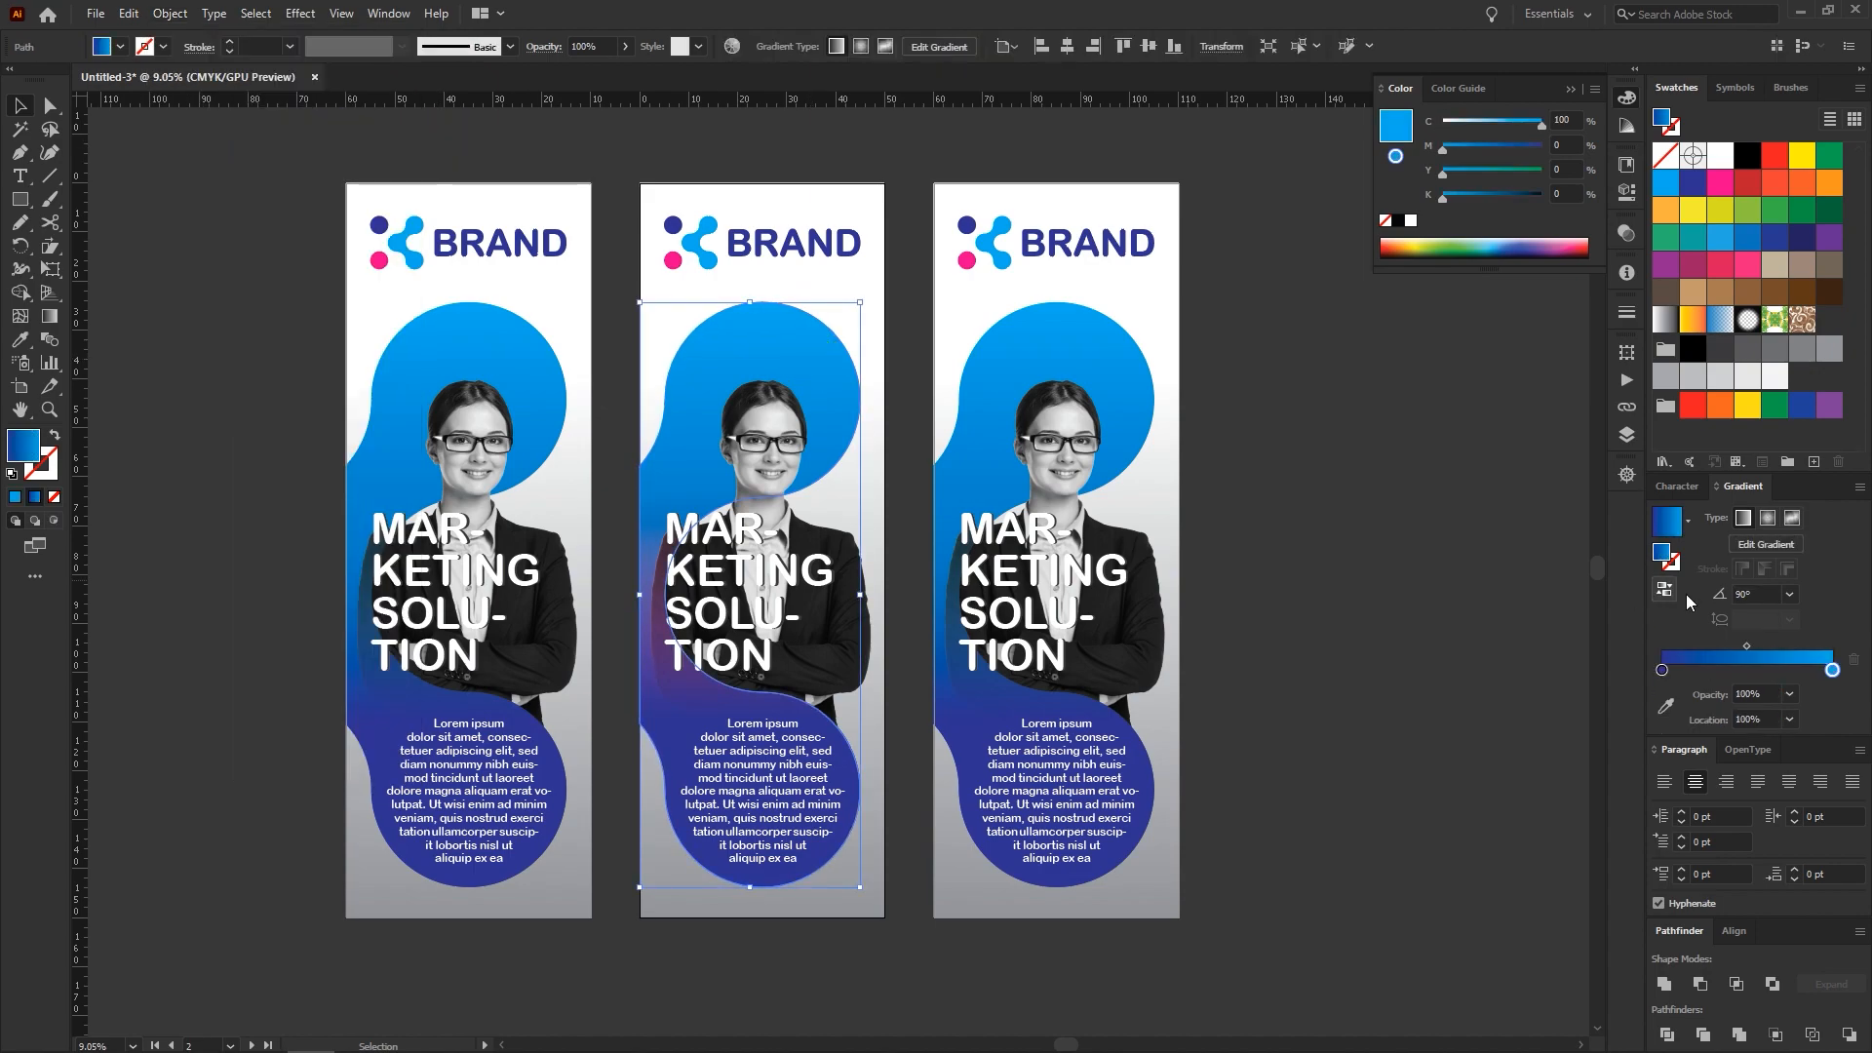
{"action": "left_click_drag", "start_coordinate": [1719, 187], "coordinate": [1832, 670]}
{"action": "left_click_drag", "start_coordinate": [1719, 186], "coordinate": [1832, 673]}
{"action": "left_click", "coordinate": [1311, 435]}
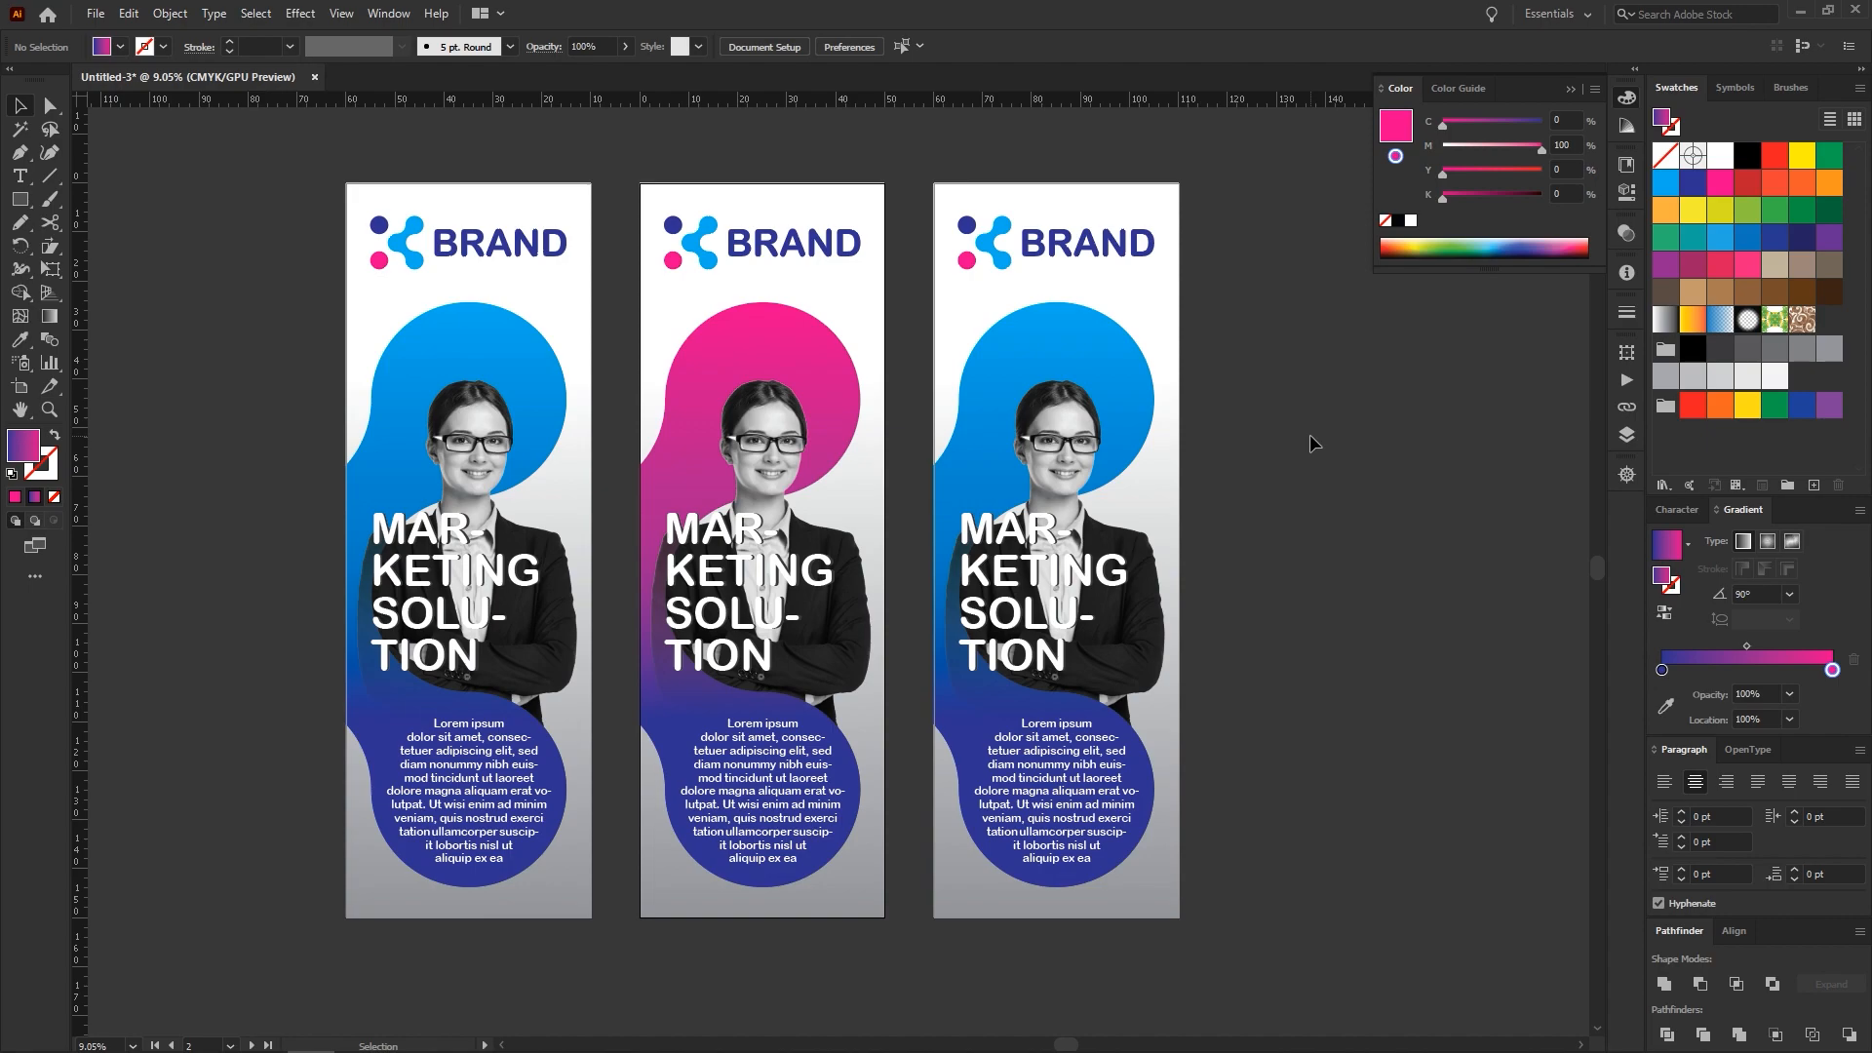
Recolour the third banner's front fading shape with a 100% magenta solid stop and a 100% cyan transparent stop, and lock that shape
{"action": "left_click", "coordinate": [1127, 376]}
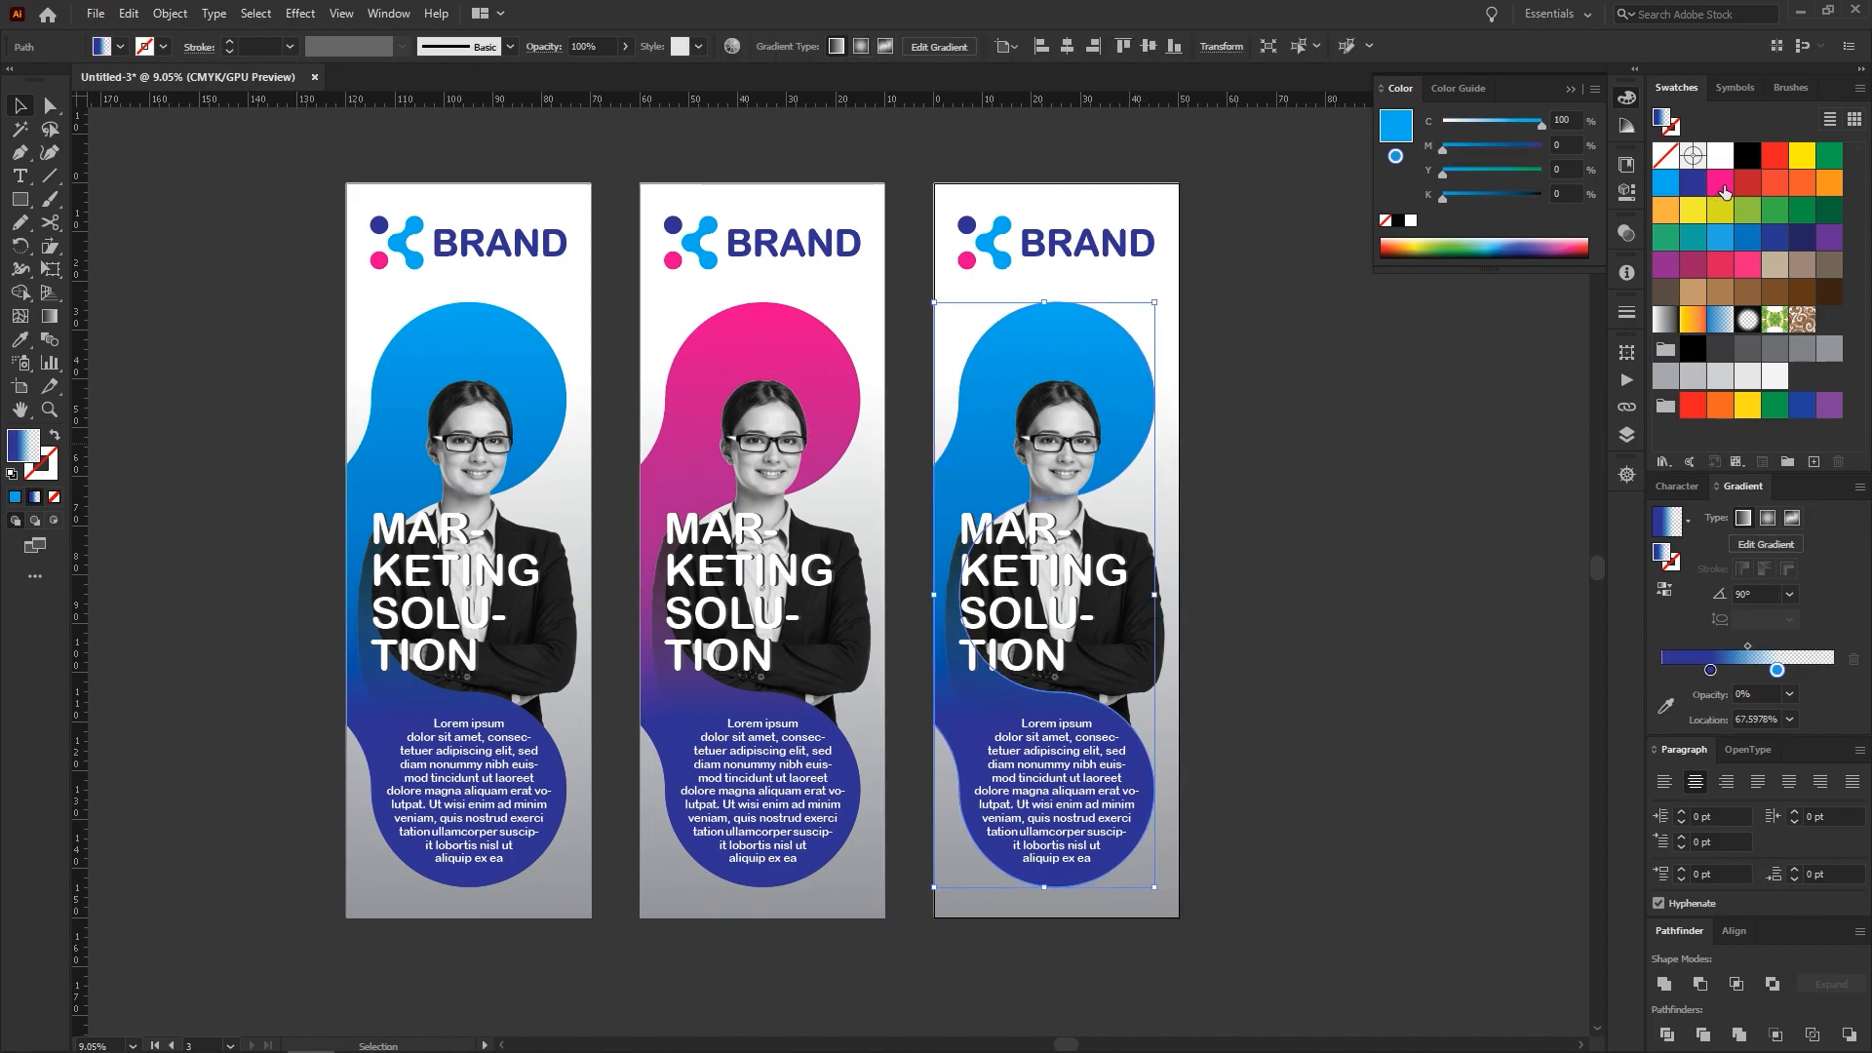
{"action": "mouse_move", "coordinate": [1724, 191]}
{"action": "left_mouse_down"}
{"action": "mouse_move", "coordinate": [1800, 674]}
{"action": "mouse_move", "coordinate": [1711, 671]}
{"action": "left_mouse_up"}
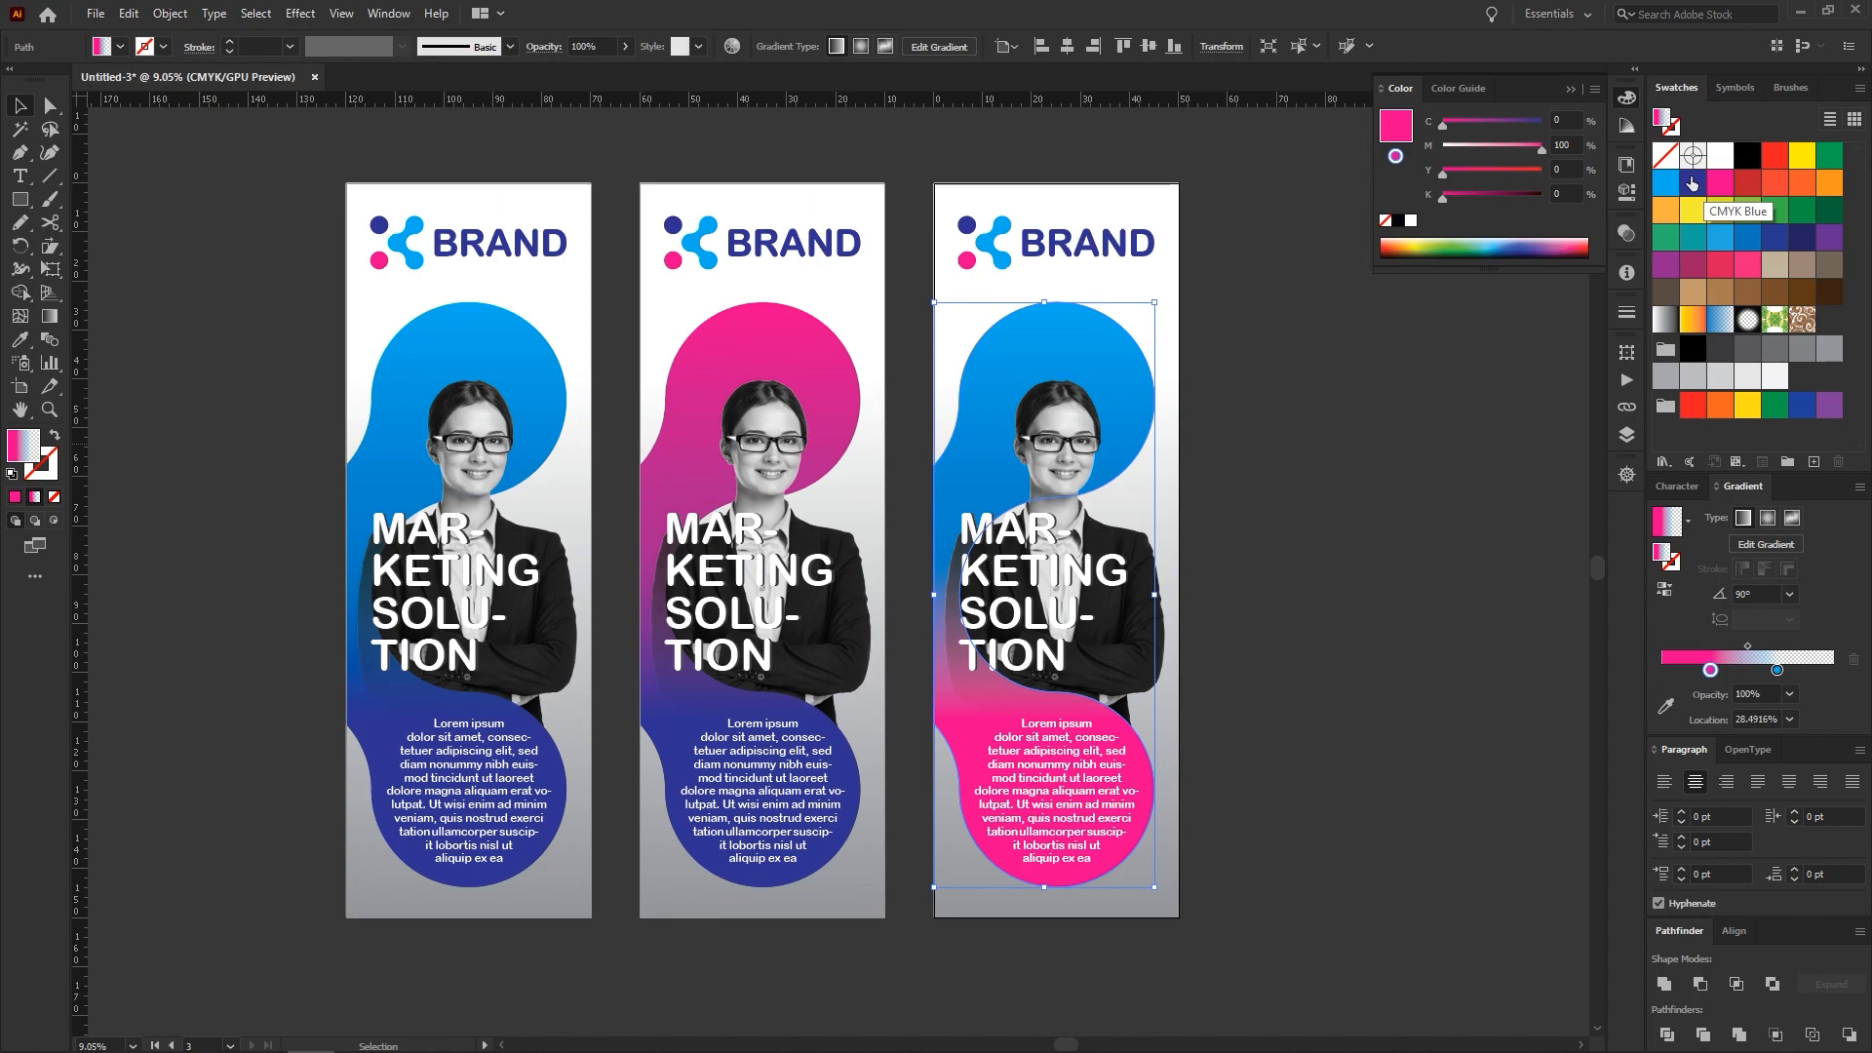
{"action": "left_click_drag", "start_coordinate": [1668, 186], "coordinate": [1781, 673]}
{"action": "left_click", "coordinate": [169, 13]}
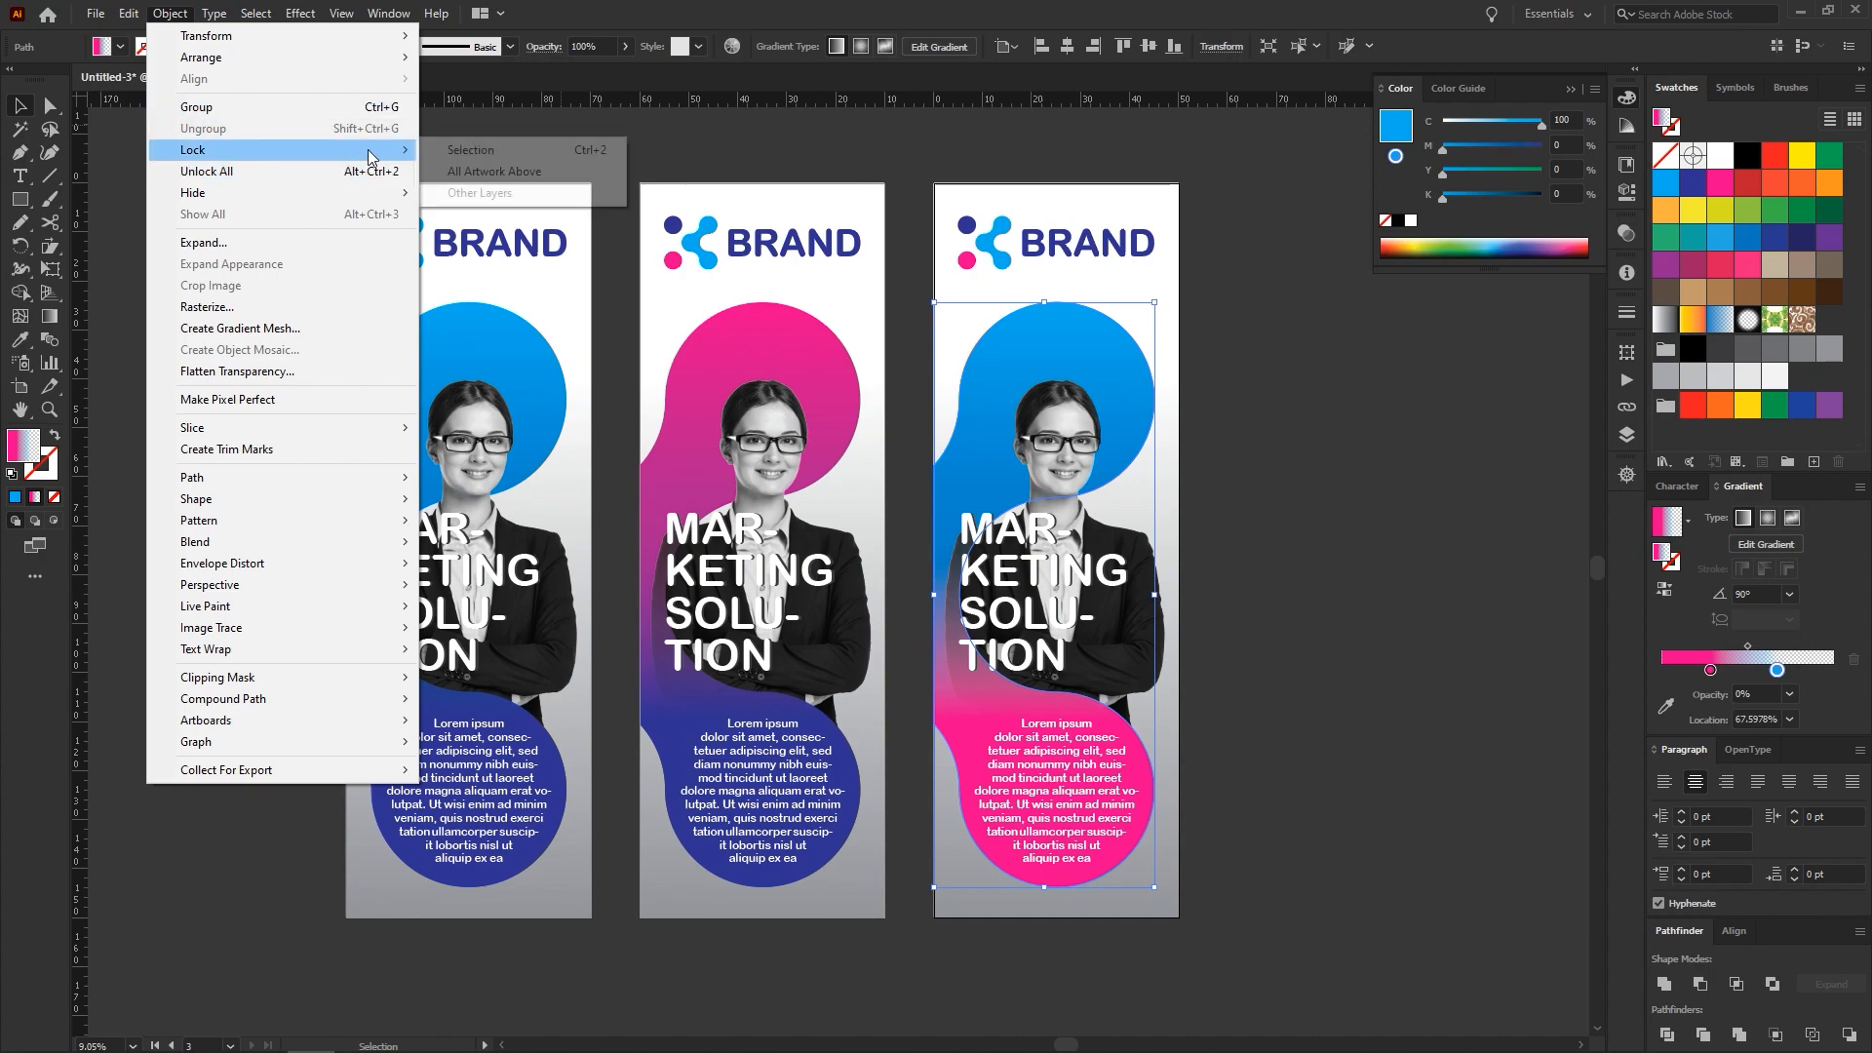
{"action": "left_click", "coordinate": [429, 153]}
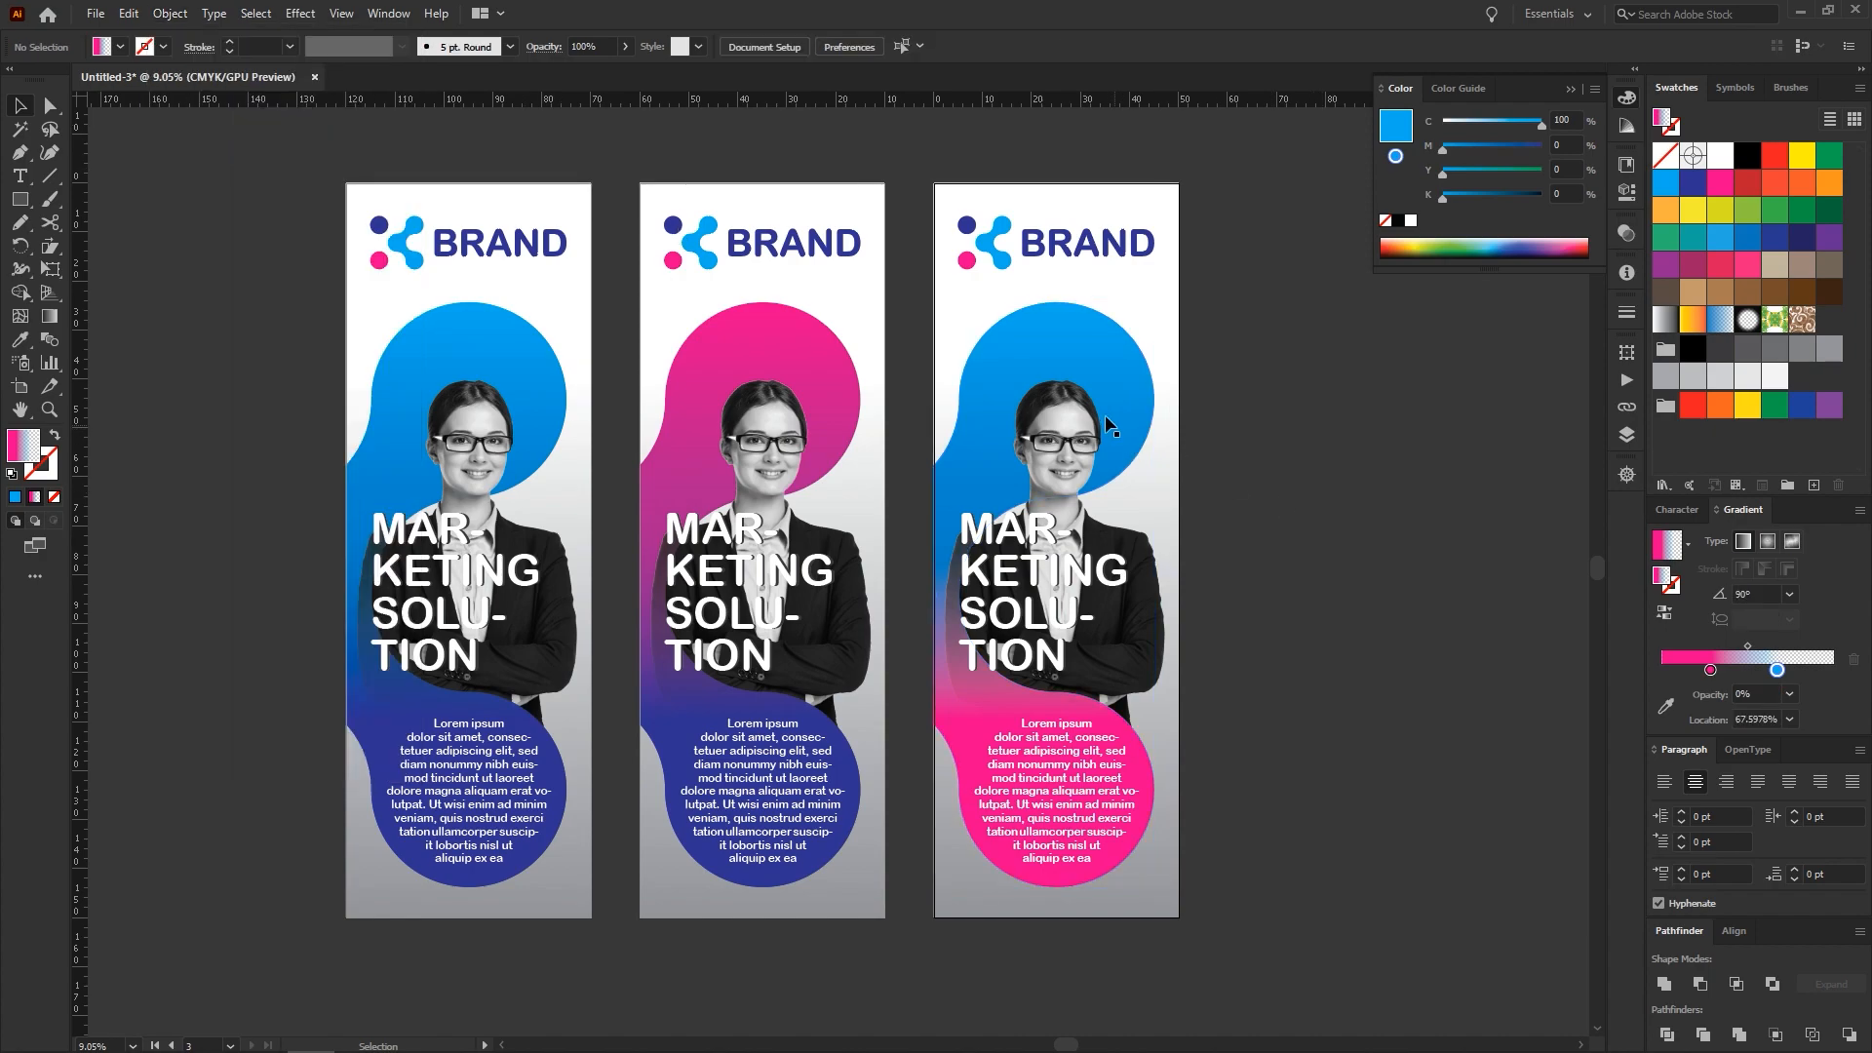
Change the dark blue start stop of the third banner's rear gradient shape to 100% magenta and view all artboards
{"action": "left_click", "coordinate": [1124, 365]}
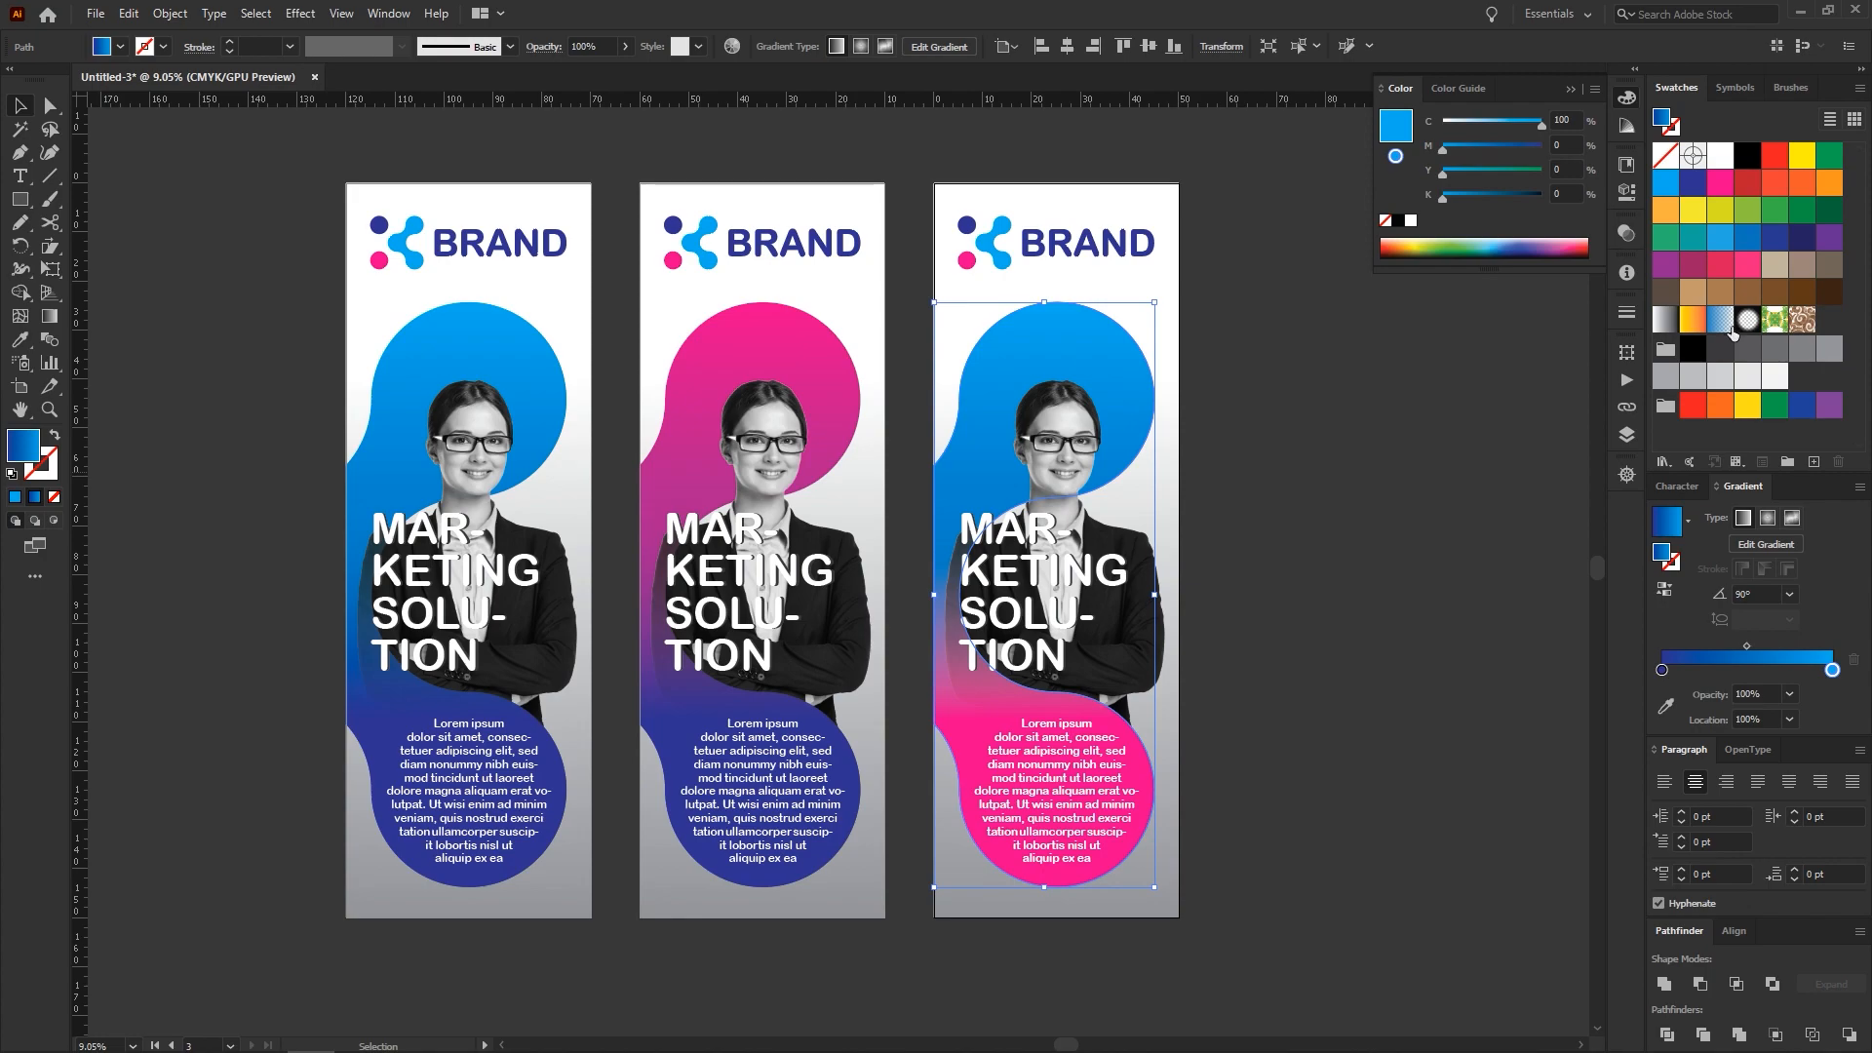
{"action": "left_click_drag", "start_coordinate": [1721, 192], "coordinate": [1662, 669]}
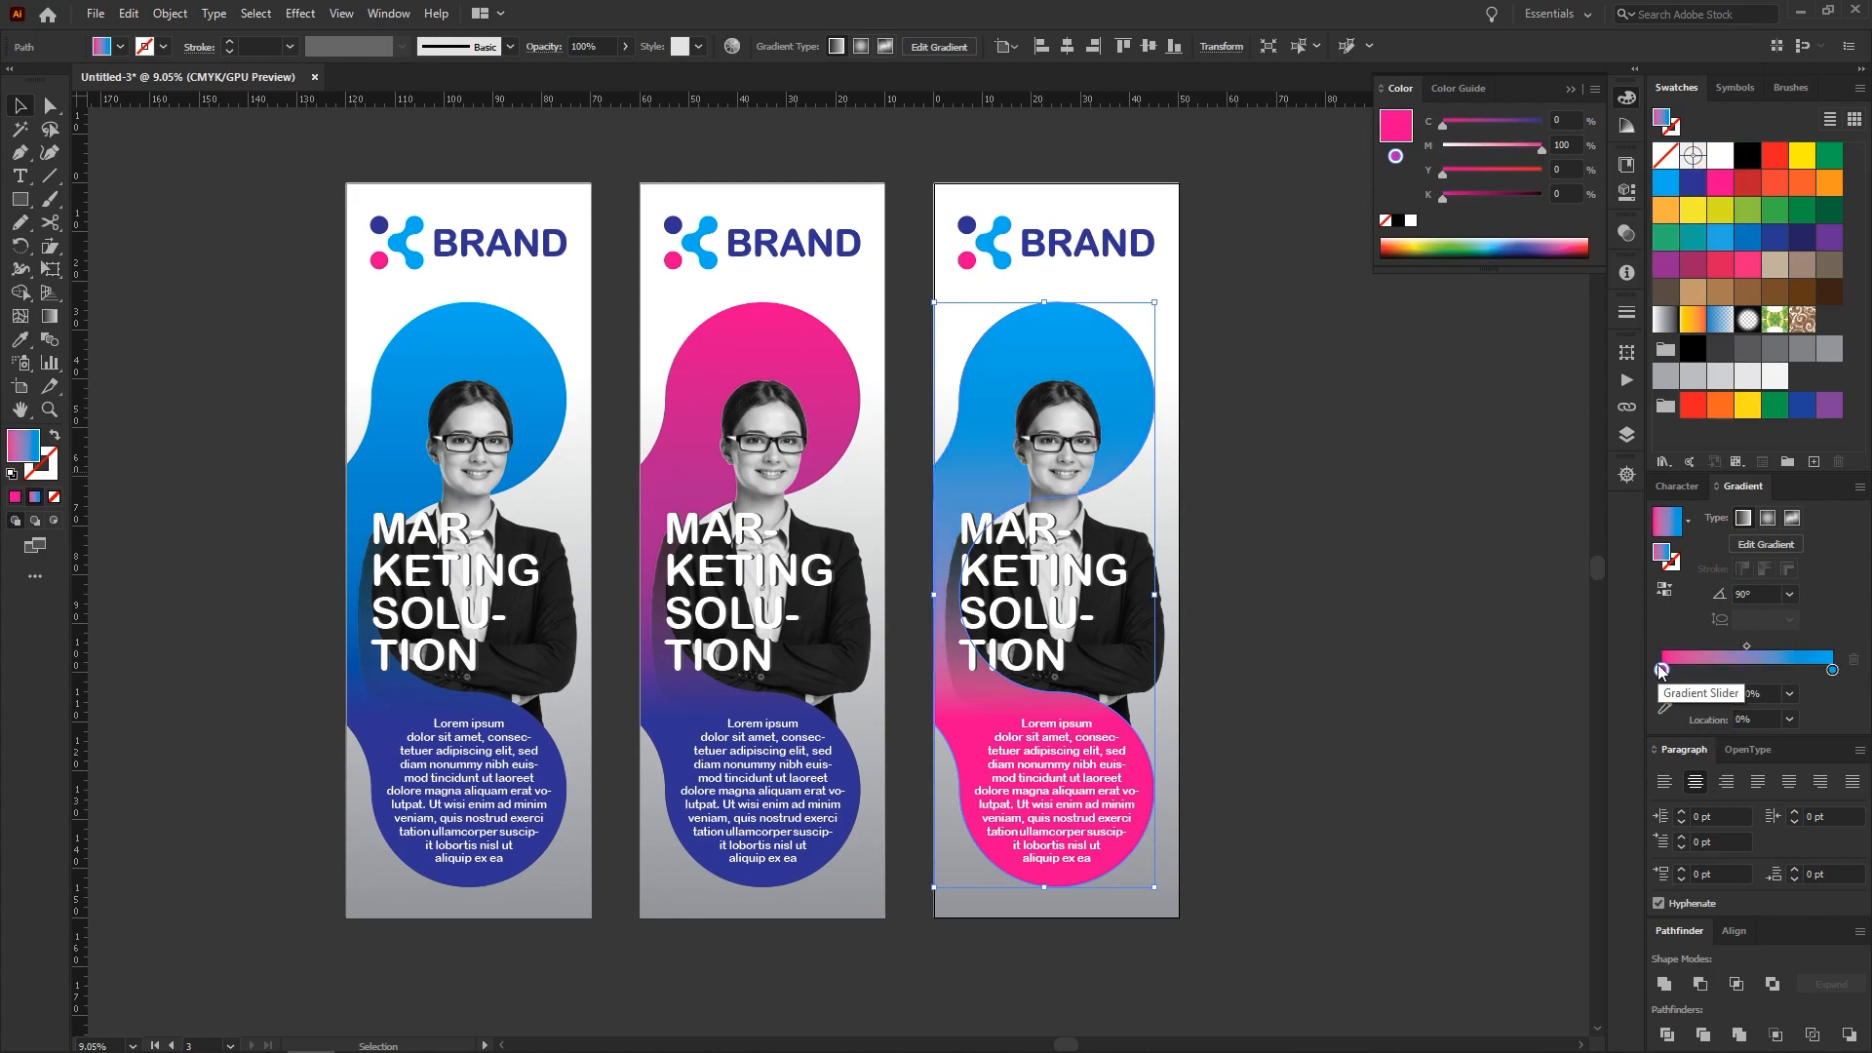
{"action": "left_click", "coordinate": [1155, 430]}
{"action": "key", "text": "ctrl+alt+0"}
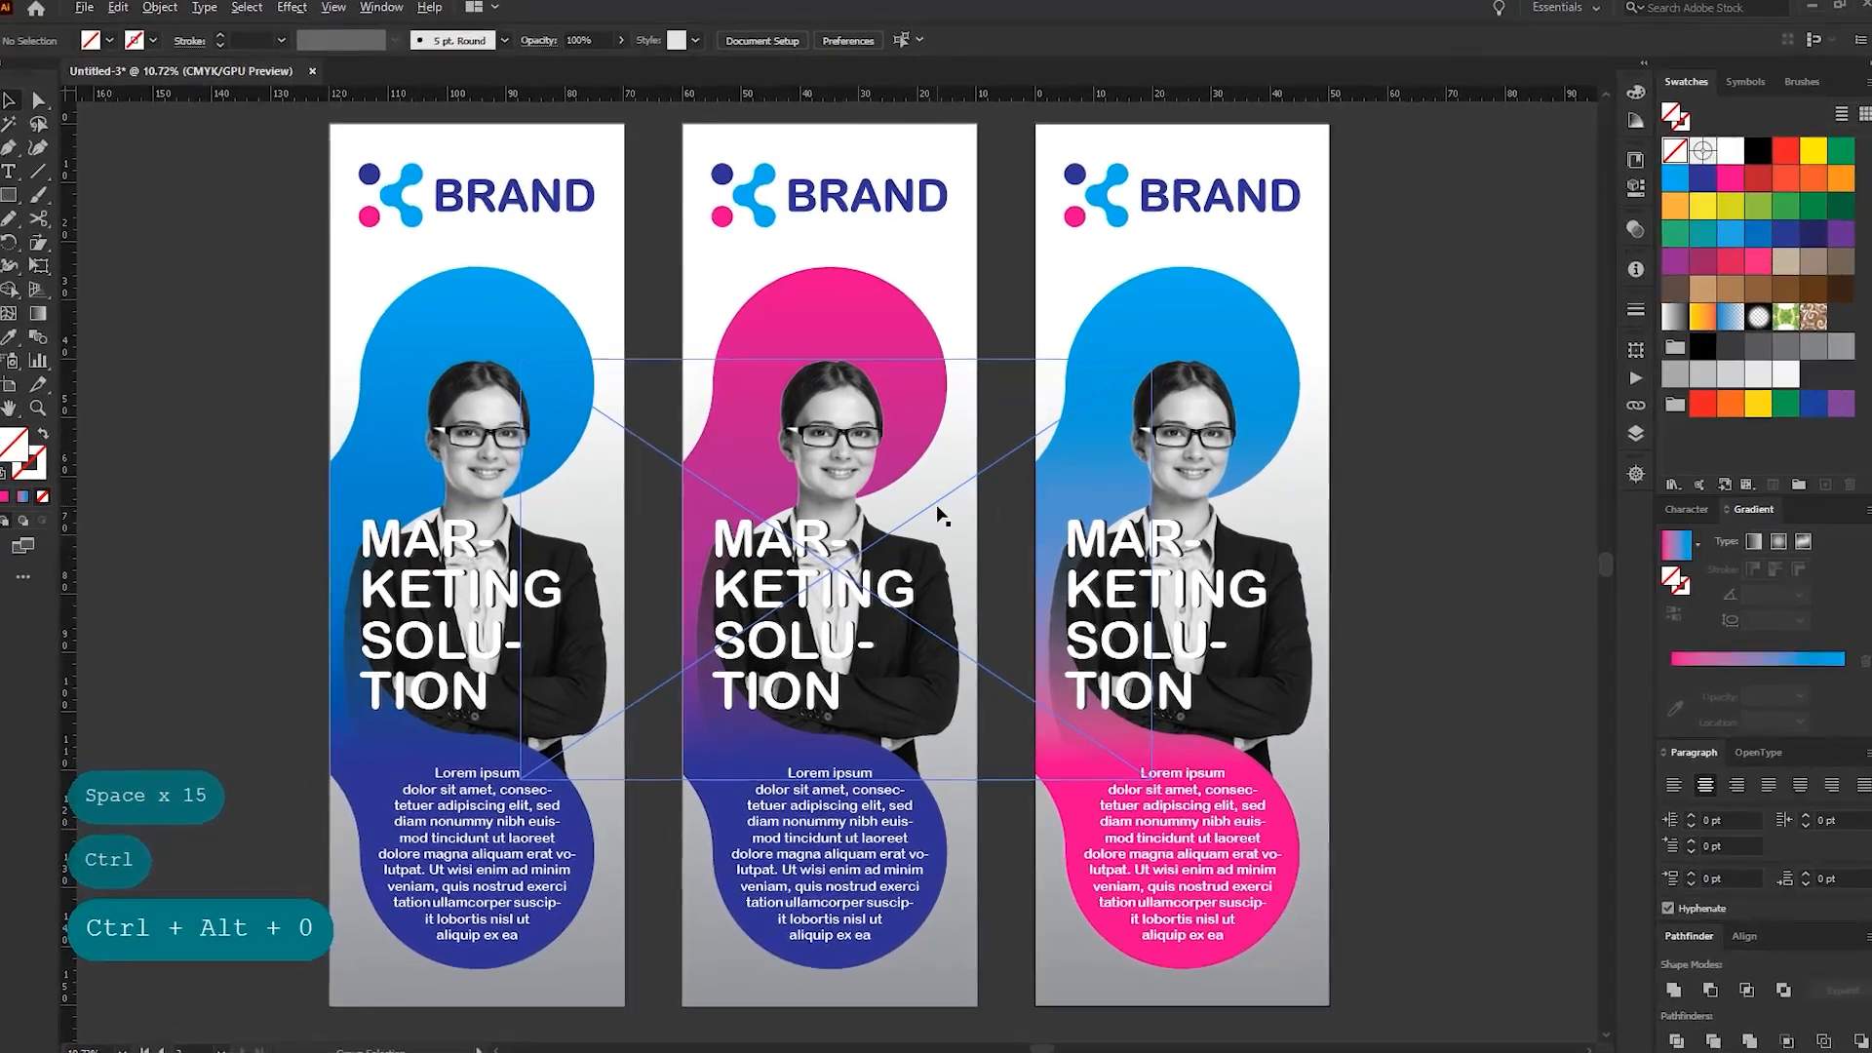